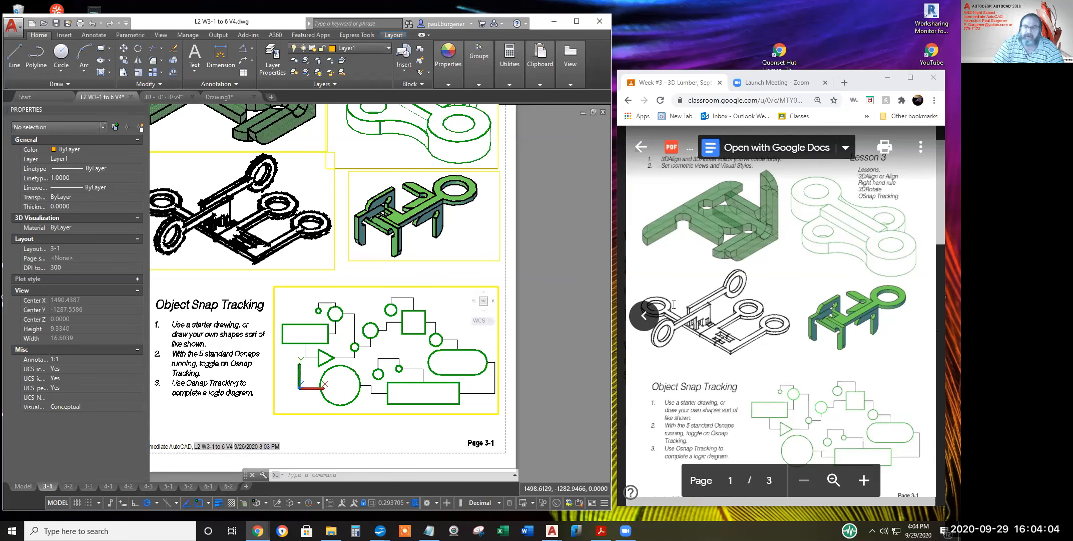
Review the three-page Lesson 3 handout, from the Object Snap Tracking exercise through the sawhorse steps to the wood model examples
{"action": "left_click", "coordinate": [643, 318]}
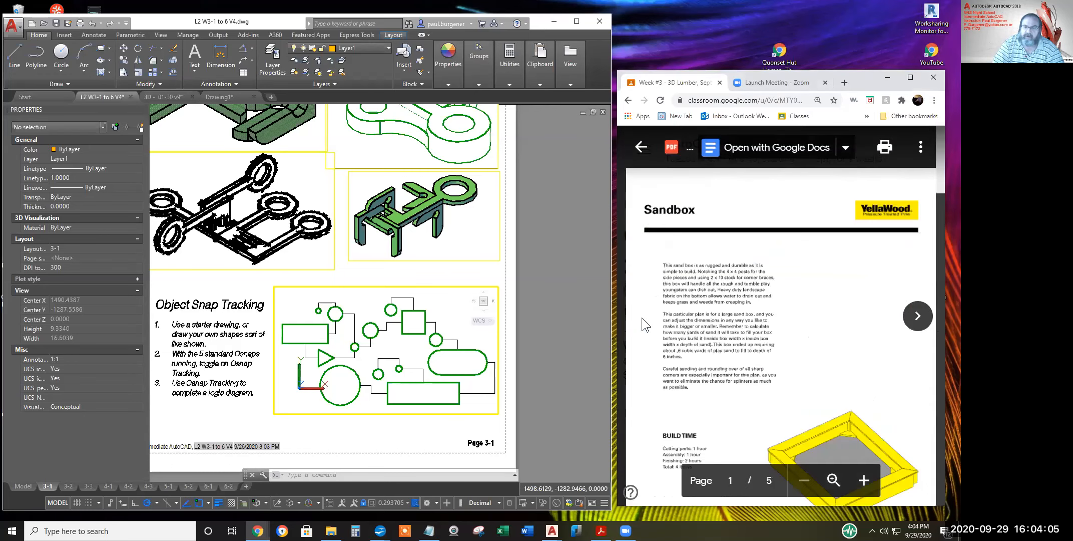
{"action": "left_click", "coordinate": [916, 321]}
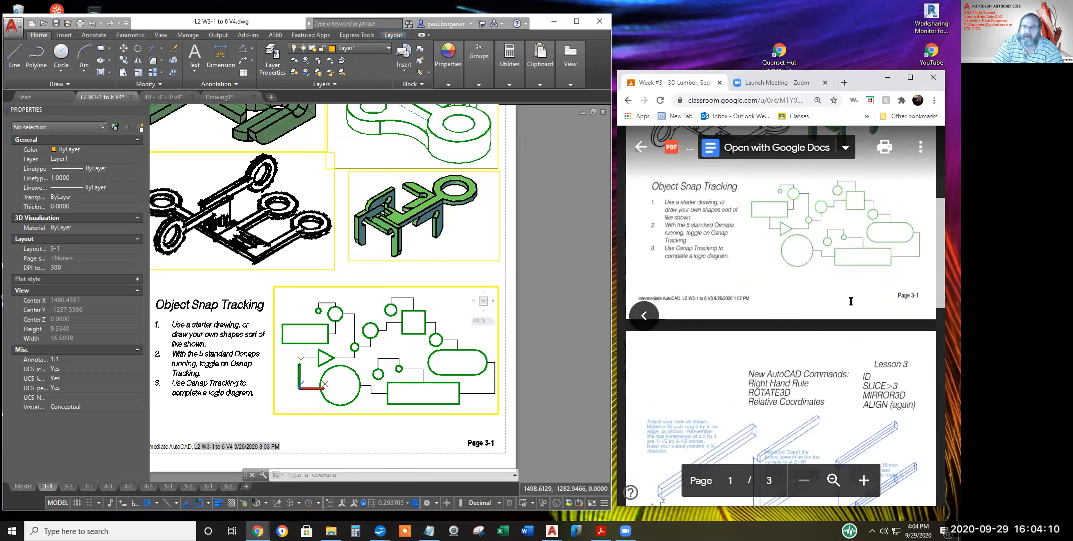
{"action": "scroll", "coordinate": [814, 291], "scroll_direction": "up", "scroll_amount": 1}
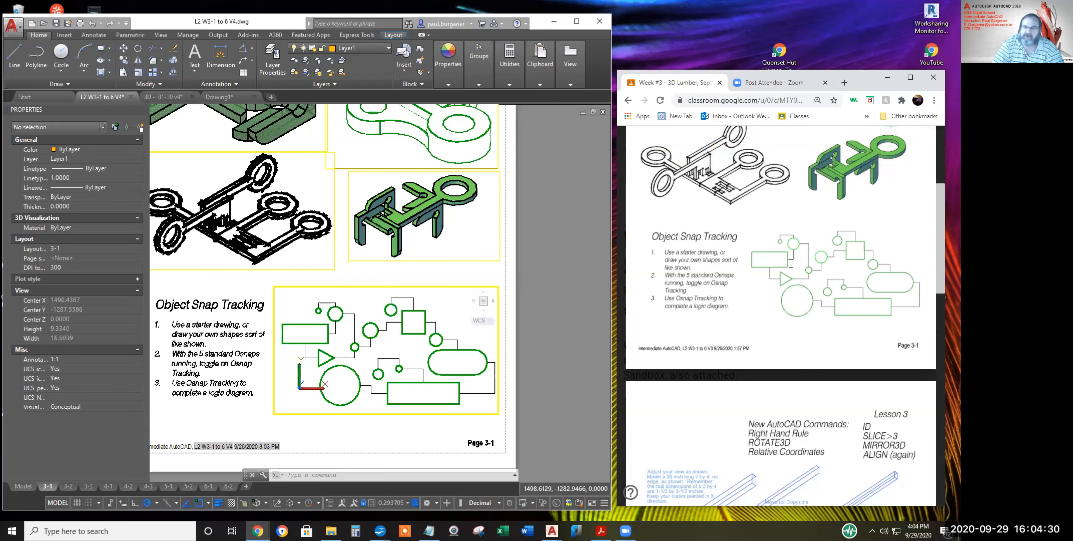
{"action": "scroll", "coordinate": [805, 256], "scroll_direction": "up", "scroll_amount": 2}
{"action": "scroll", "coordinate": [804, 306], "scroll_direction": "down", "scroll_amount": 2}
{"action": "scroll", "coordinate": [791, 264], "scroll_direction": "up", "scroll_amount": 1}
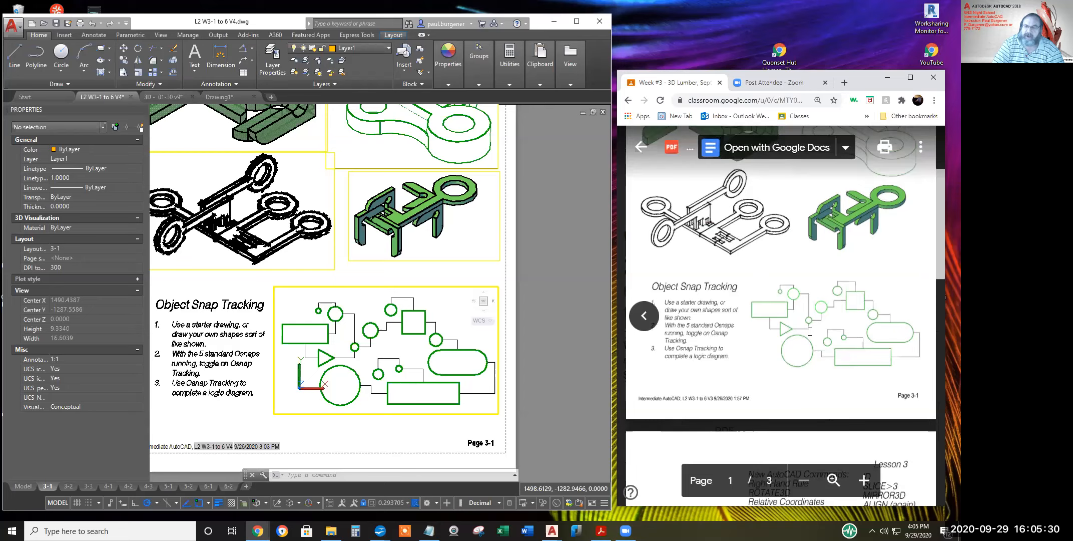
{"action": "scroll", "coordinate": [810, 330], "scroll_direction": "down", "scroll_amount": 7}
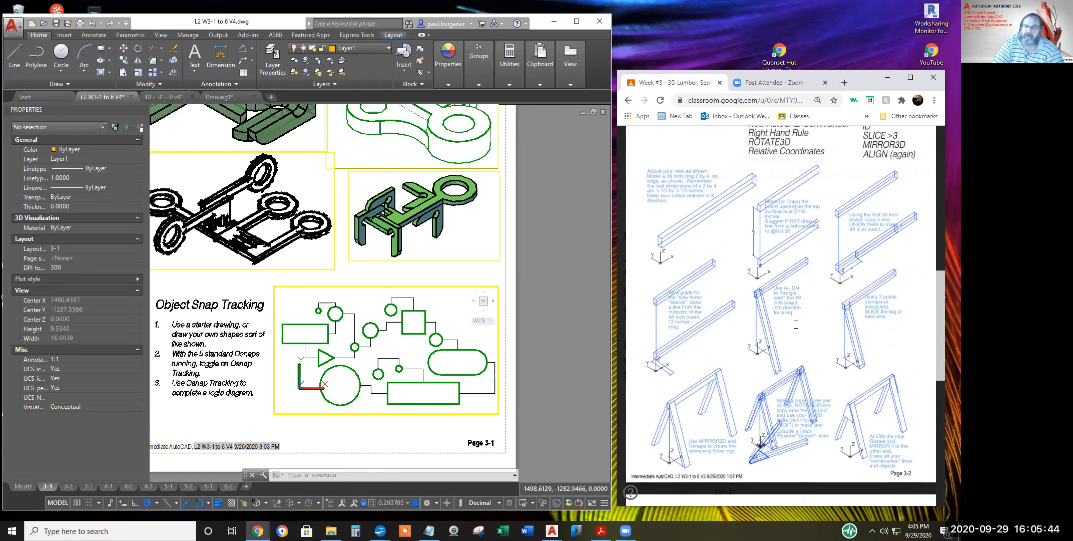
{"action": "scroll", "coordinate": [795, 323], "scroll_direction": "down", "scroll_amount": 3}
{"action": "scroll", "coordinate": [795, 323], "scroll_direction": "down", "scroll_amount": 5}
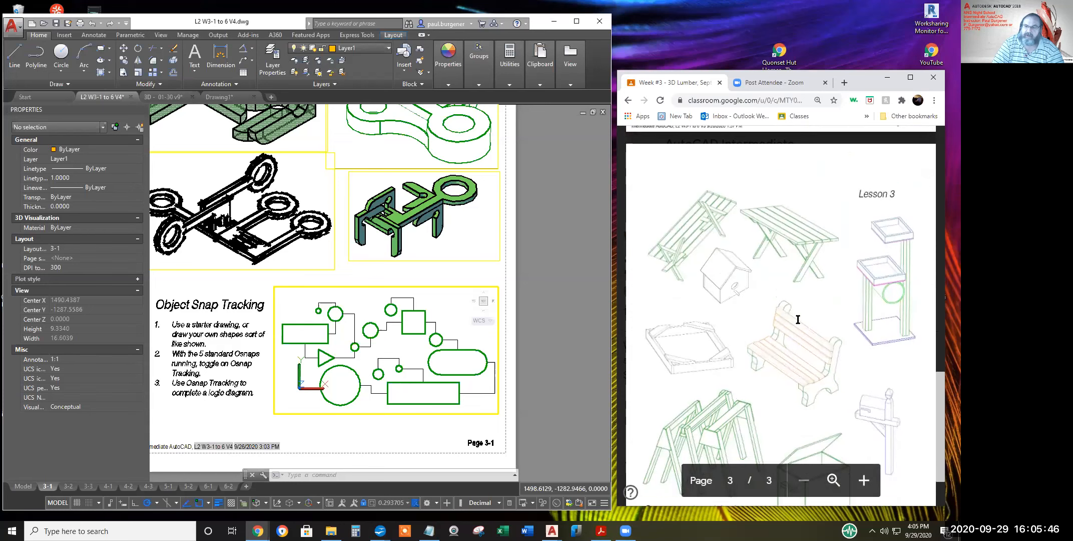
{"action": "scroll", "coordinate": [798, 319], "scroll_direction": "down", "scroll_amount": 2}
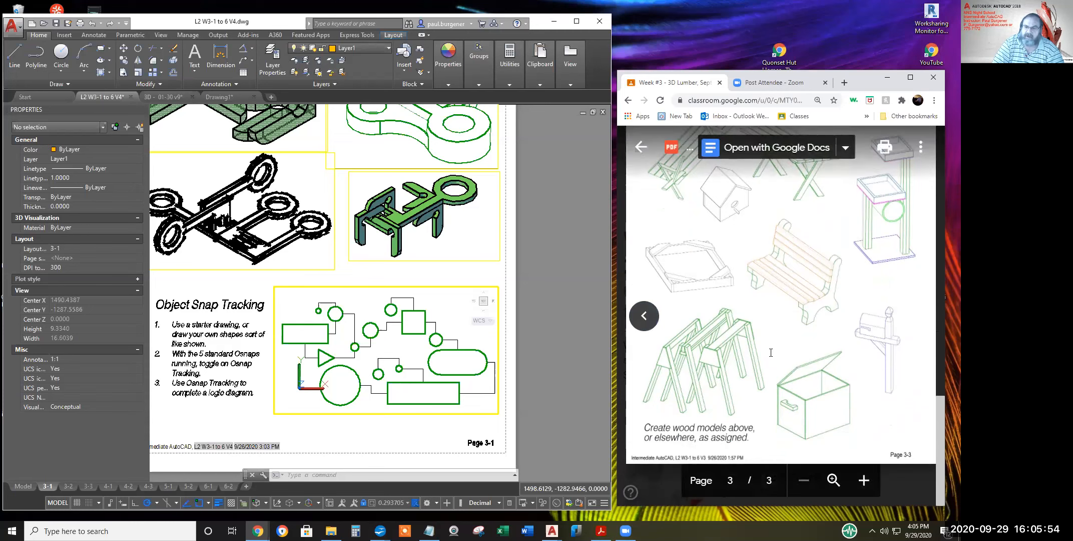
Switch to the attached YellaWood Sandbox plan and read through its five pages, from the overview to the building steps
{"action": "left_click", "coordinate": [644, 316]}
{"action": "scroll", "coordinate": [863, 339], "scroll_direction": "down", "scroll_amount": 4}
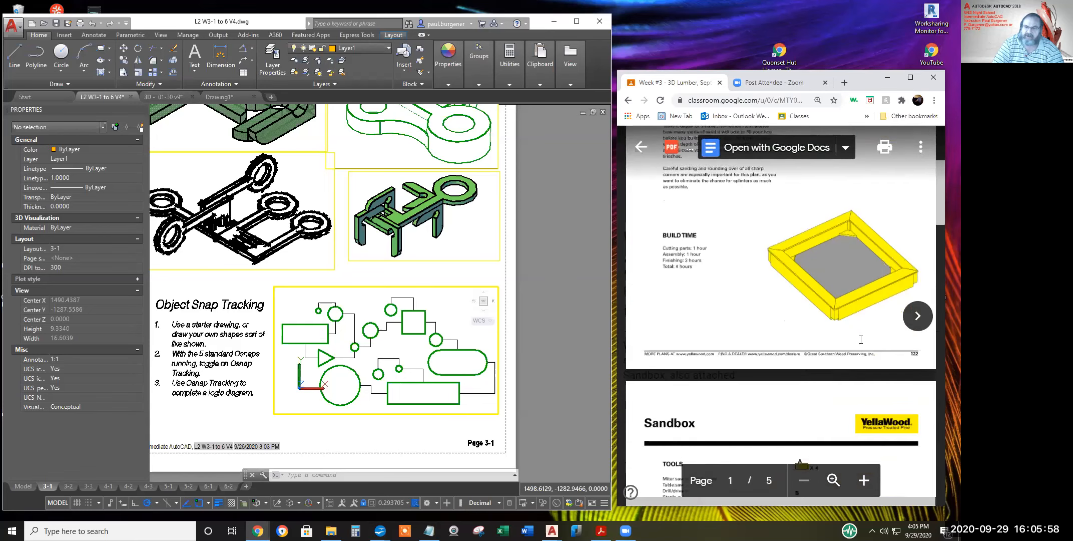
{"action": "scroll", "coordinate": [855, 327], "scroll_direction": "up", "scroll_amount": 1}
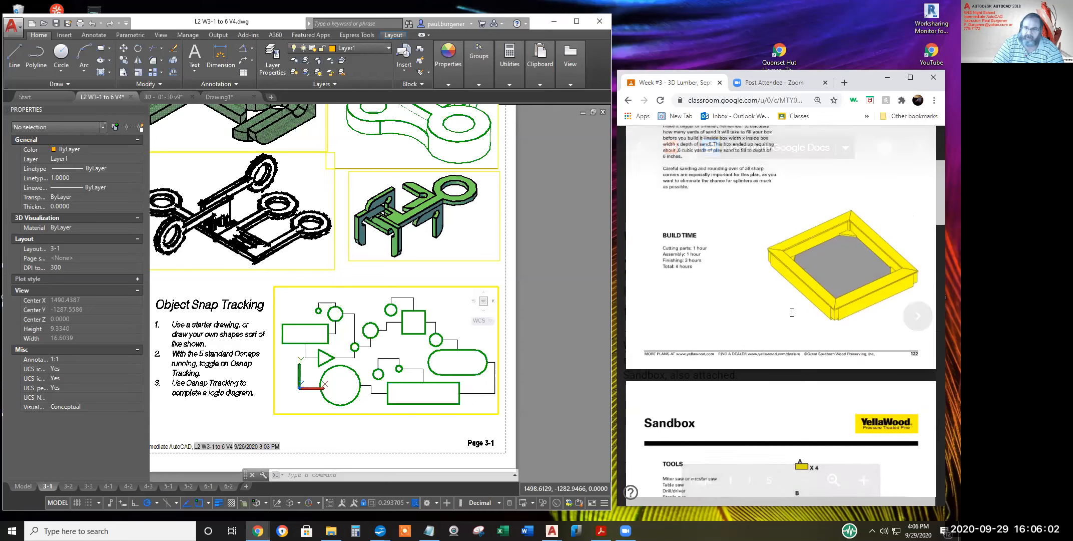
{"action": "scroll", "coordinate": [795, 309], "scroll_direction": "up", "scroll_amount": 4}
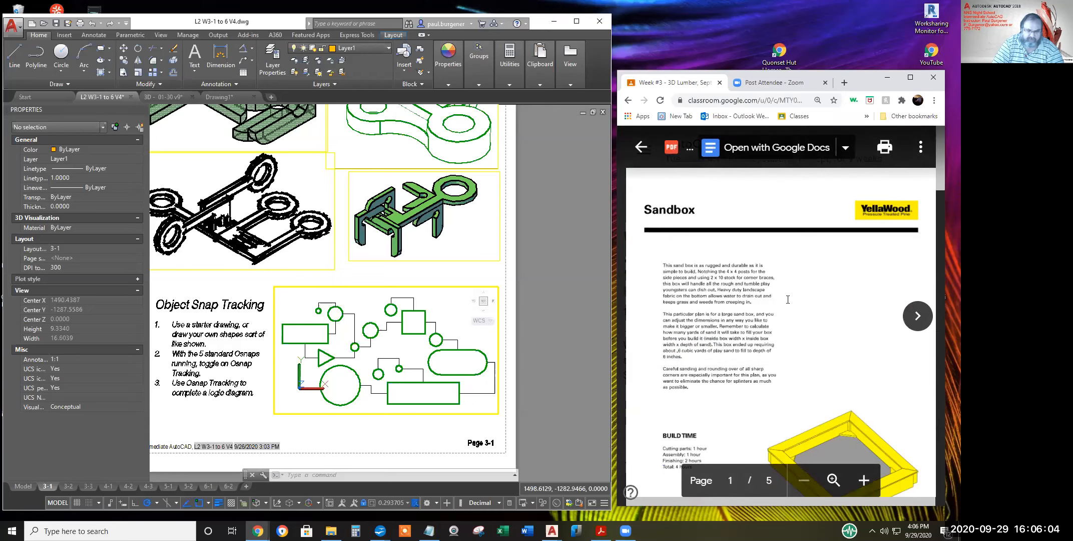
{"action": "scroll", "coordinate": [792, 299], "scroll_direction": "down", "scroll_amount": 6}
{"action": "scroll", "coordinate": [794, 300], "scroll_direction": "down", "scroll_amount": 12}
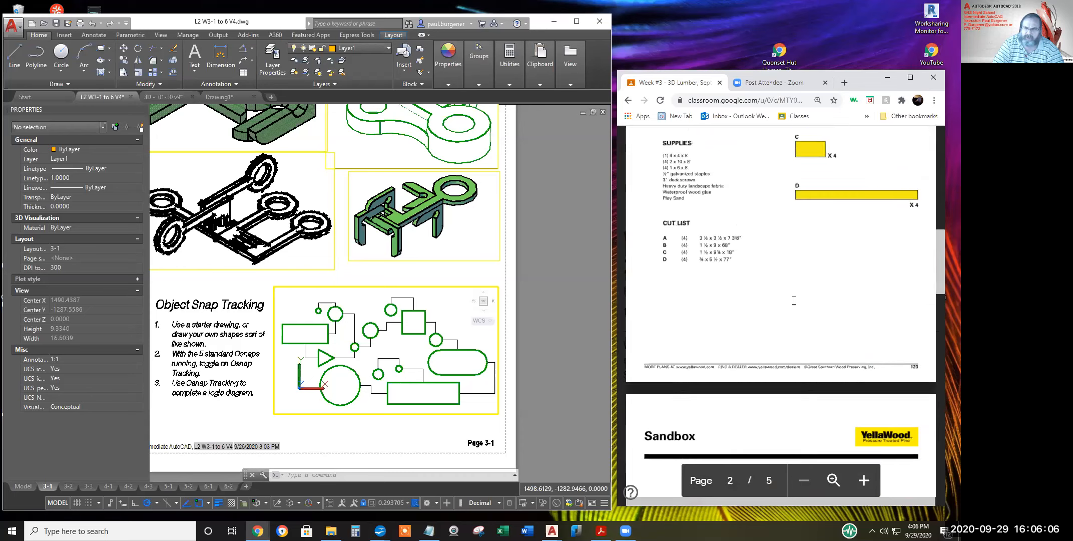
{"action": "scroll", "coordinate": [795, 303], "scroll_direction": "down", "scroll_amount": 7}
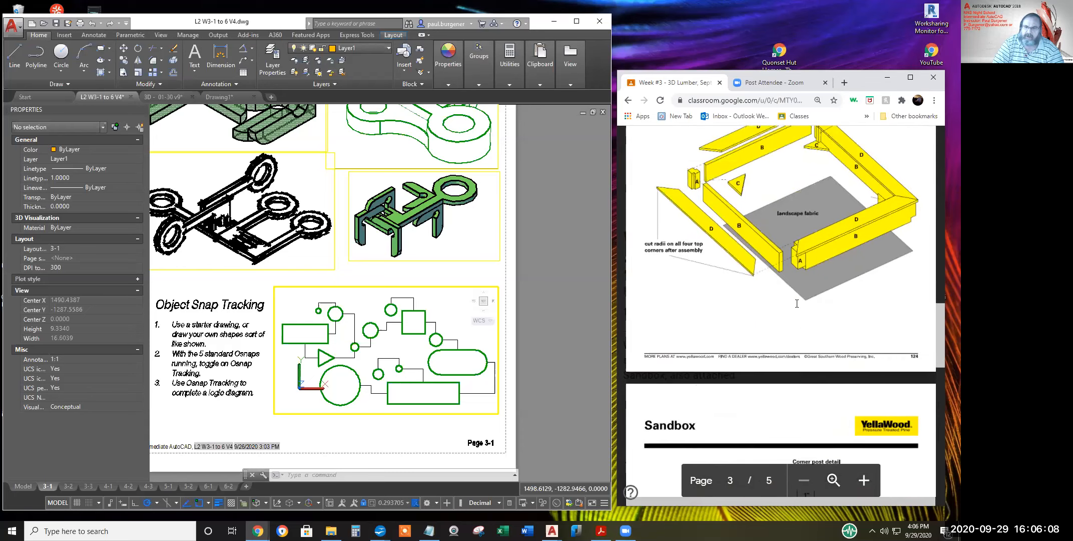
{"action": "scroll", "coordinate": [797, 304], "scroll_direction": "down", "scroll_amount": 3}
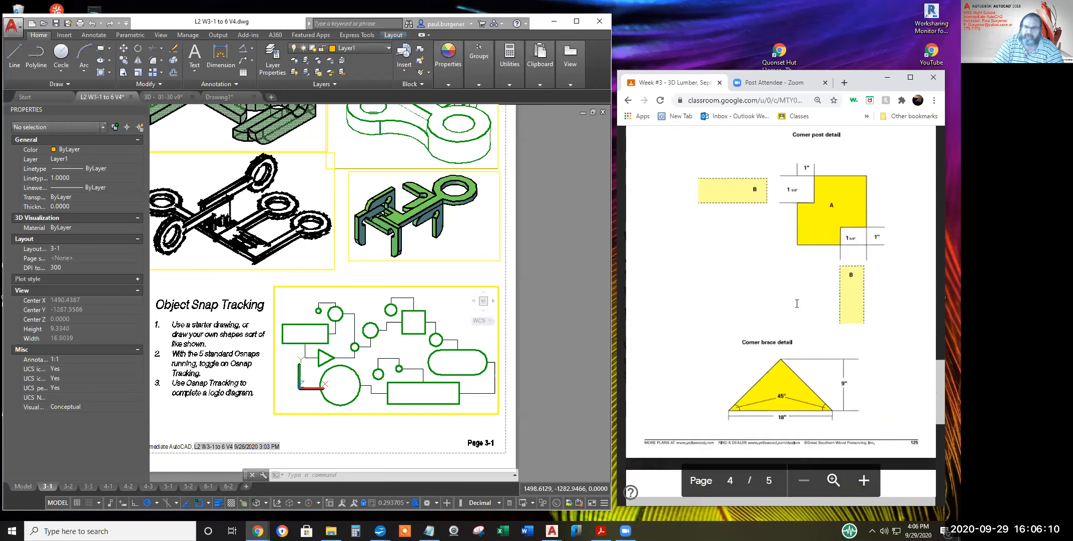
{"action": "left_click", "coordinate": [604, 195]}
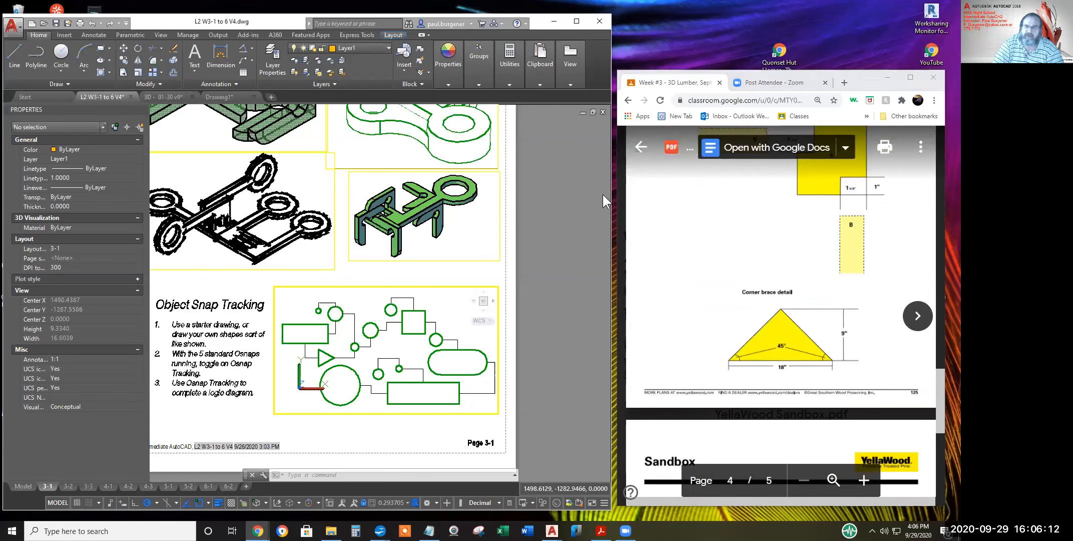
{"action": "scroll", "coordinate": [801, 252], "scroll_direction": "down", "scroll_amount": 7}
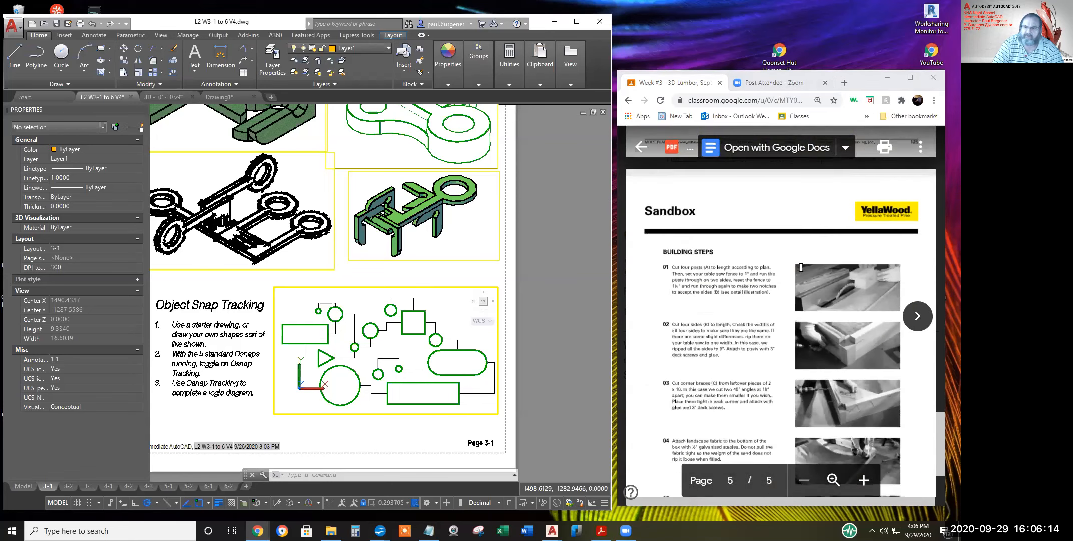
{"action": "scroll", "coordinate": [801, 267], "scroll_direction": "up", "scroll_amount": 5}
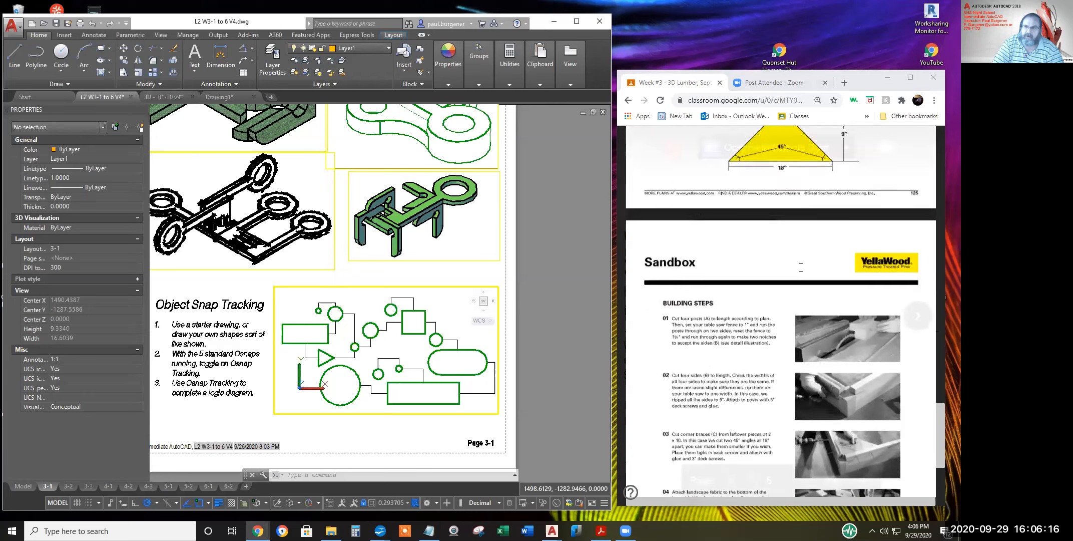
Examine the Sandbox plan's exploded assembly view together with the corner post and corner brace details
{"action": "scroll", "coordinate": [802, 265], "scroll_direction": "up", "scroll_amount": 10}
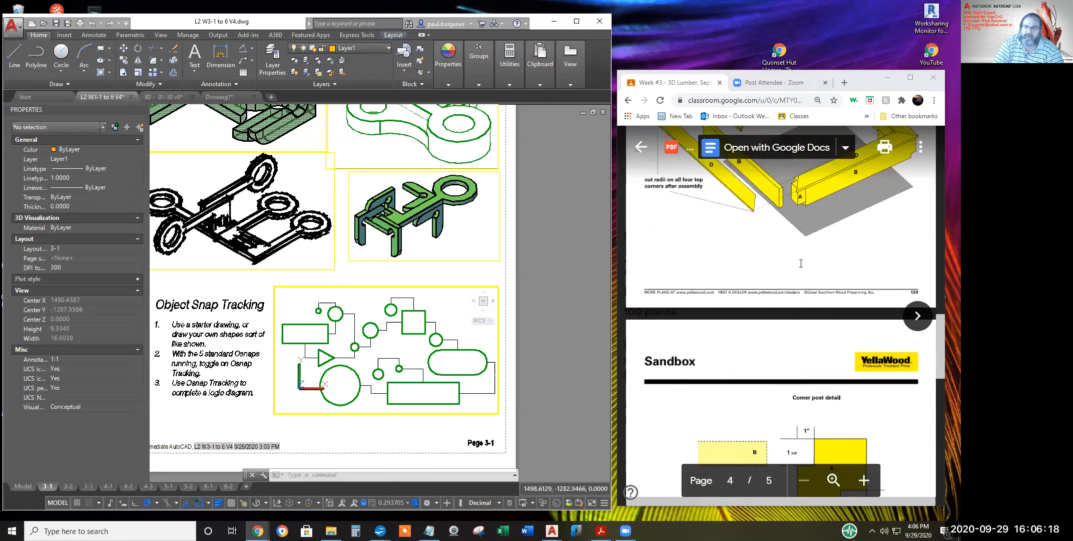
{"action": "scroll", "coordinate": [801, 263], "scroll_direction": "up", "scroll_amount": 1}
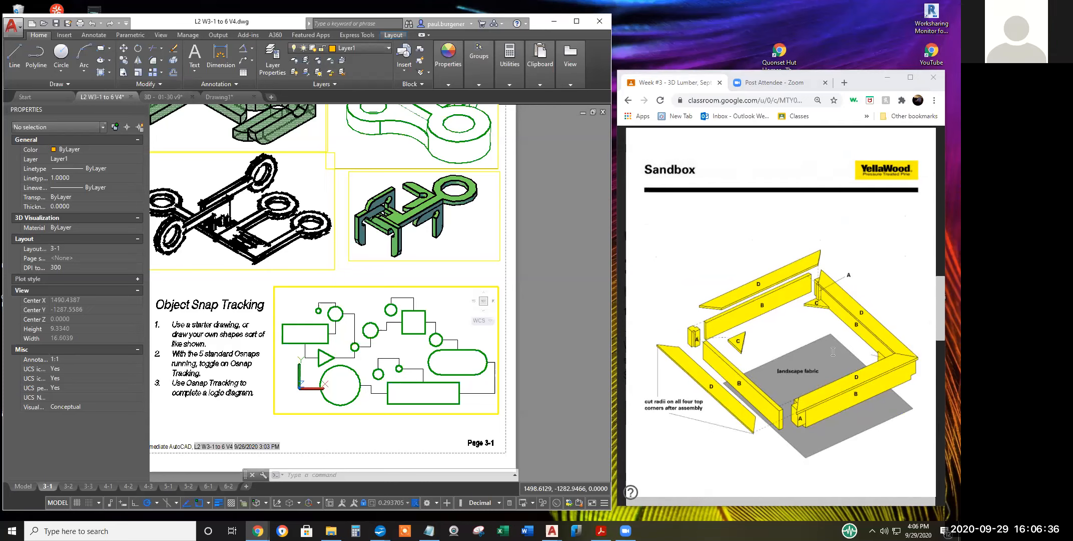
{"action": "scroll", "coordinate": [830, 353], "scroll_direction": "up", "scroll_amount": 2}
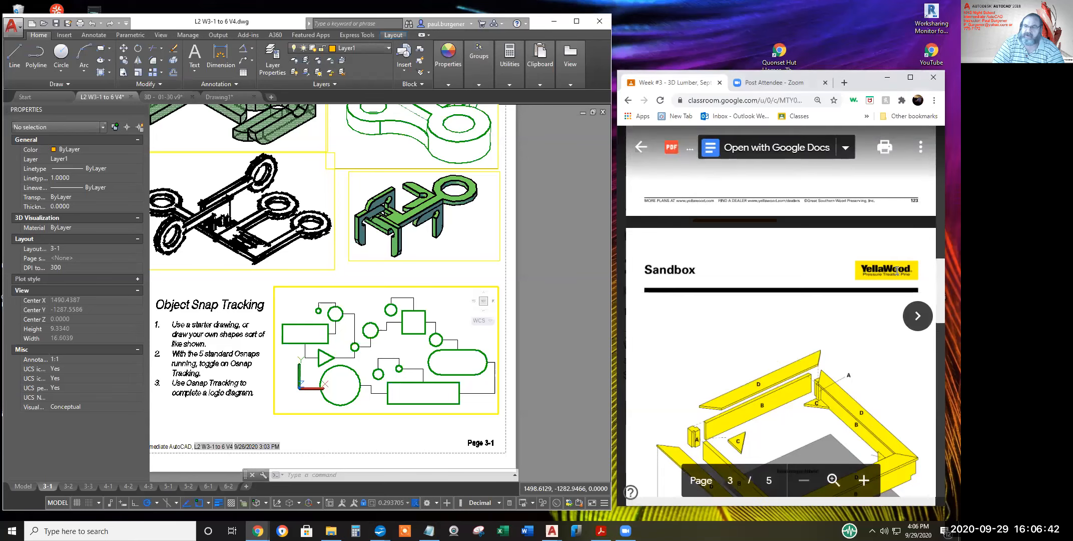
{"action": "scroll", "coordinate": [770, 371], "scroll_direction": "down", "scroll_amount": 8}
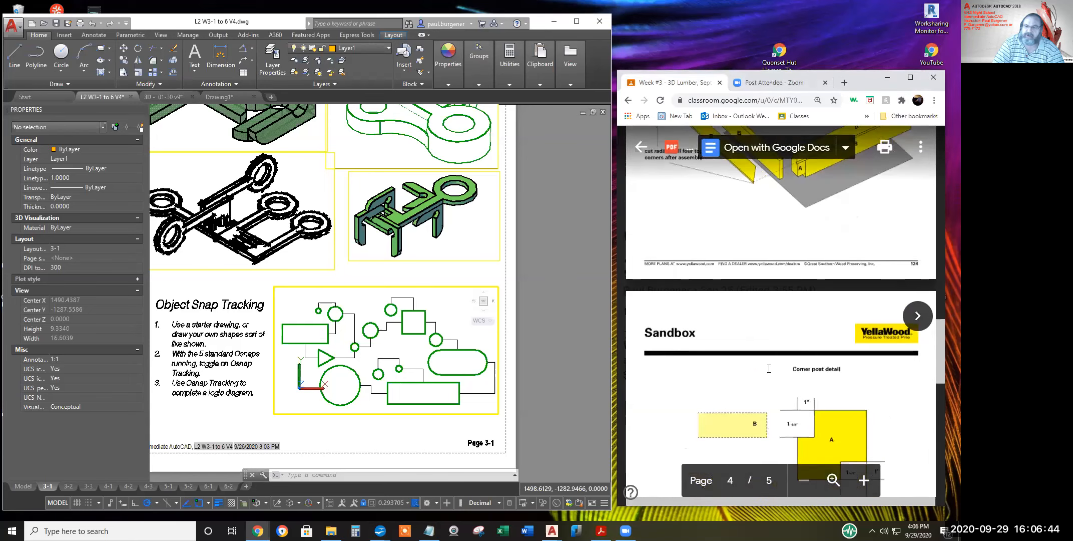
{"action": "scroll", "coordinate": [770, 371], "scroll_direction": "down", "scroll_amount": 7}
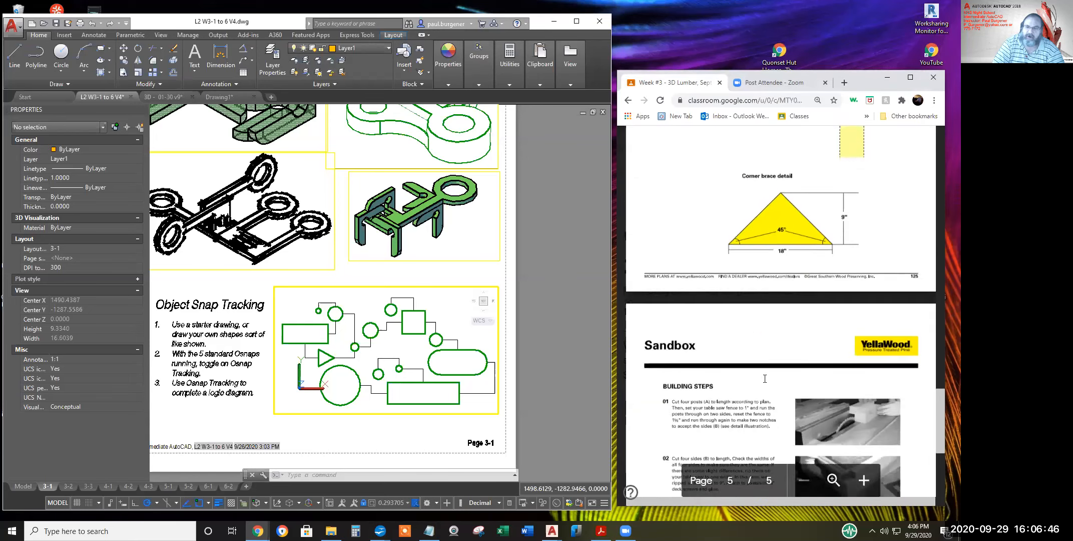
{"action": "scroll", "coordinate": [768, 375], "scroll_direction": "up", "scroll_amount": 7}
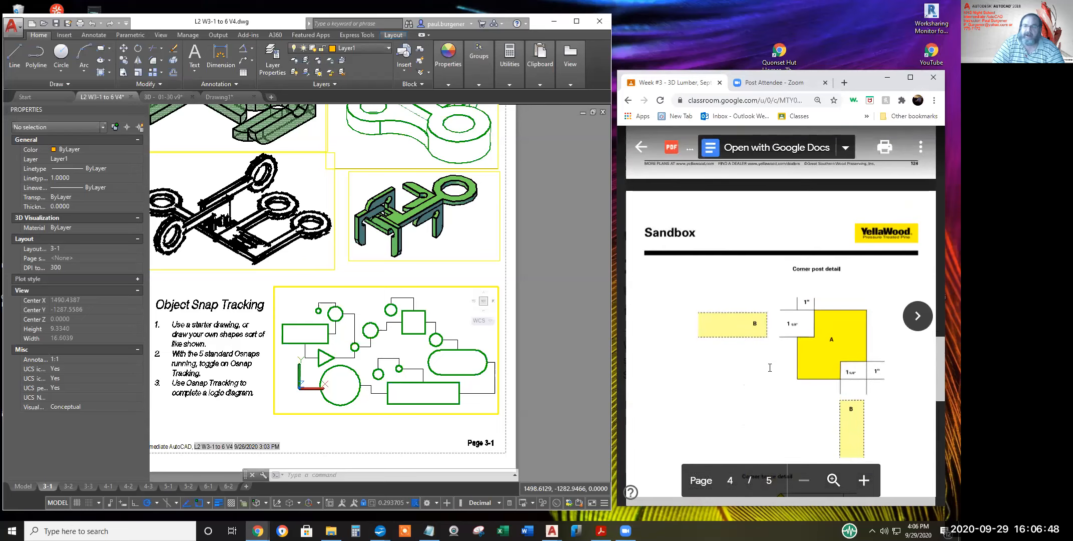
{"action": "scroll", "coordinate": [773, 368], "scroll_direction": "down", "scroll_amount": 3}
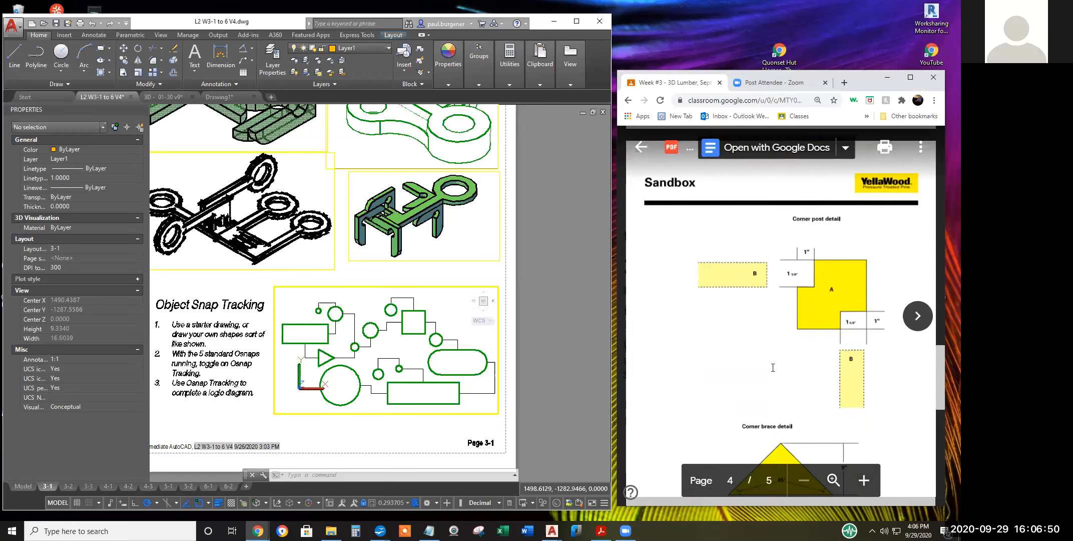
{"action": "scroll", "coordinate": [840, 308], "scroll_direction": "up", "scroll_amount": 1}
{"action": "scroll", "coordinate": [842, 301], "scroll_direction": "down", "scroll_amount": 1}
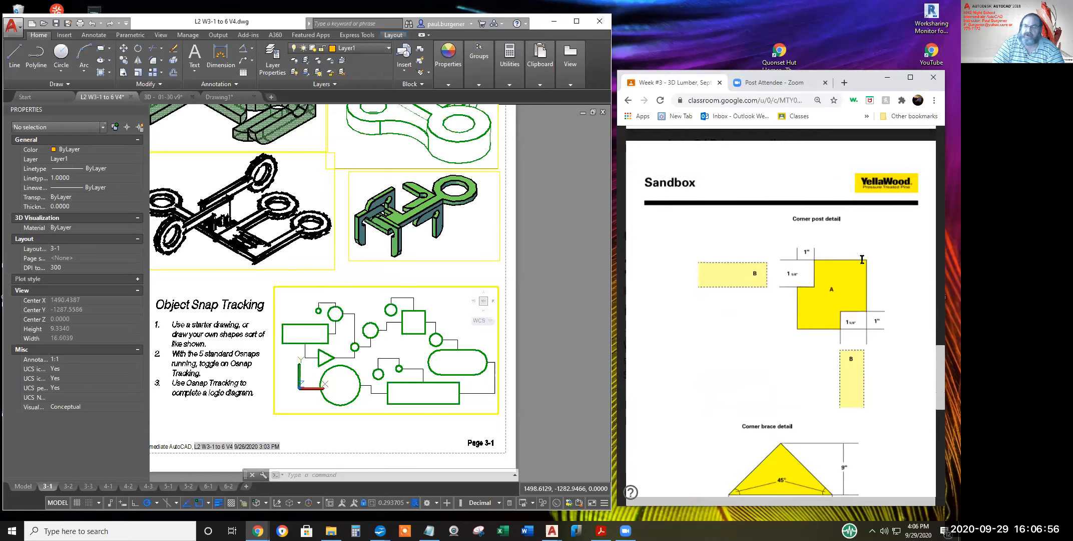
Check the Sandbox plan's cut list against the assembly view, corner details and building steps
{"action": "scroll", "coordinate": [766, 316], "scroll_direction": "down", "scroll_amount": 5}
{"action": "scroll", "coordinate": [748, 320], "scroll_direction": "up", "scroll_amount": 5}
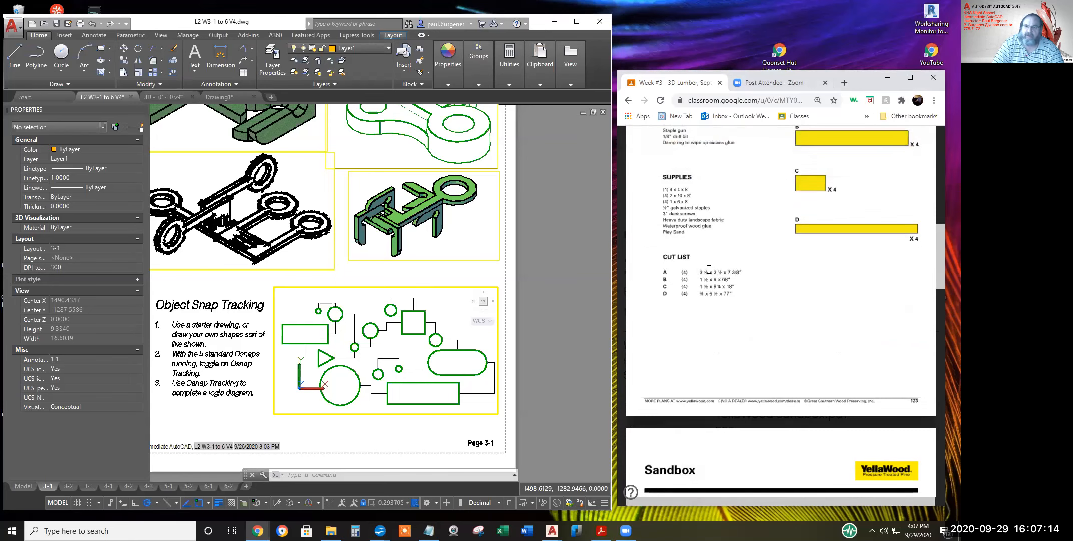
{"action": "scroll", "coordinate": [797, 378], "scroll_direction": "down", "scroll_amount": 6}
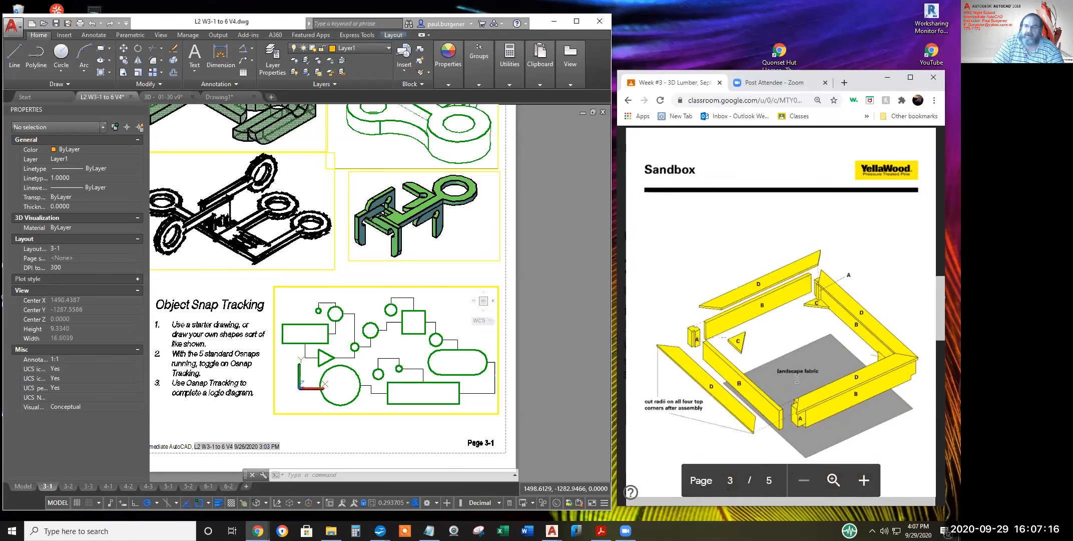
{"action": "scroll", "coordinate": [802, 373], "scroll_direction": "down", "scroll_amount": 1}
{"action": "scroll", "coordinate": [806, 373], "scroll_direction": "down", "scroll_amount": 3}
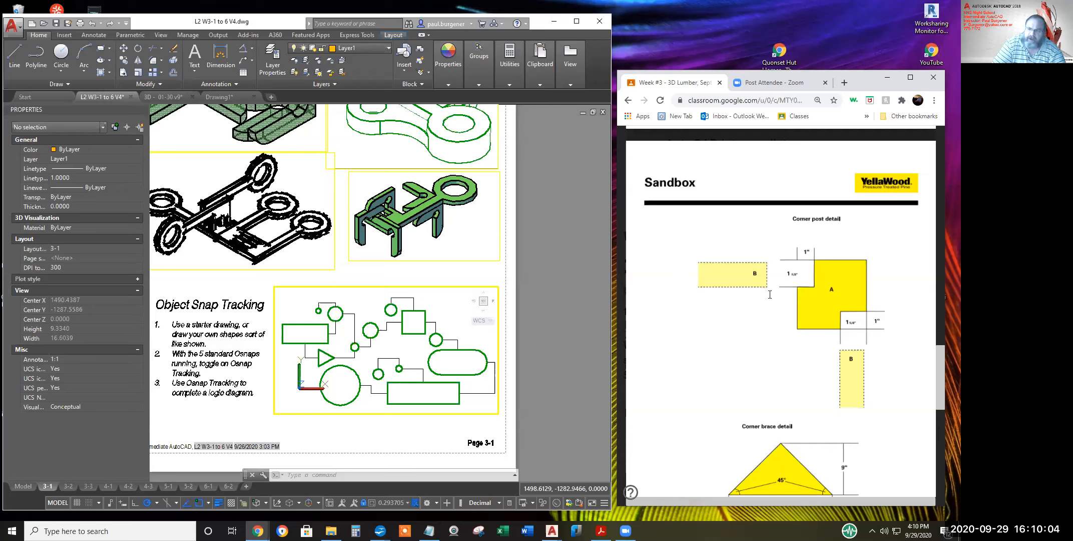
{"action": "scroll", "coordinate": [770, 295], "scroll_direction": "down", "scroll_amount": 10}
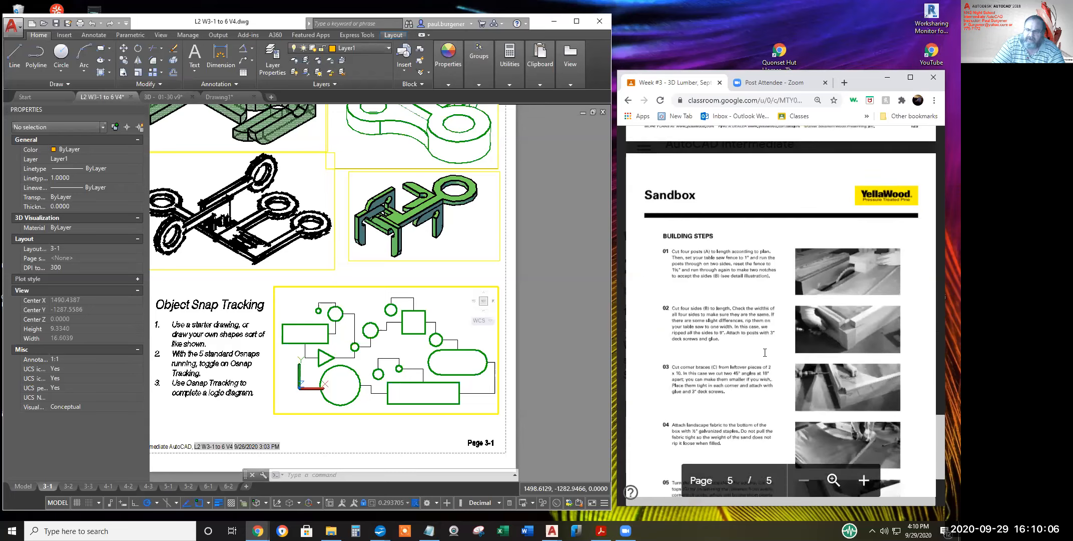
{"action": "scroll", "coordinate": [765, 352], "scroll_direction": "down", "scroll_amount": 3}
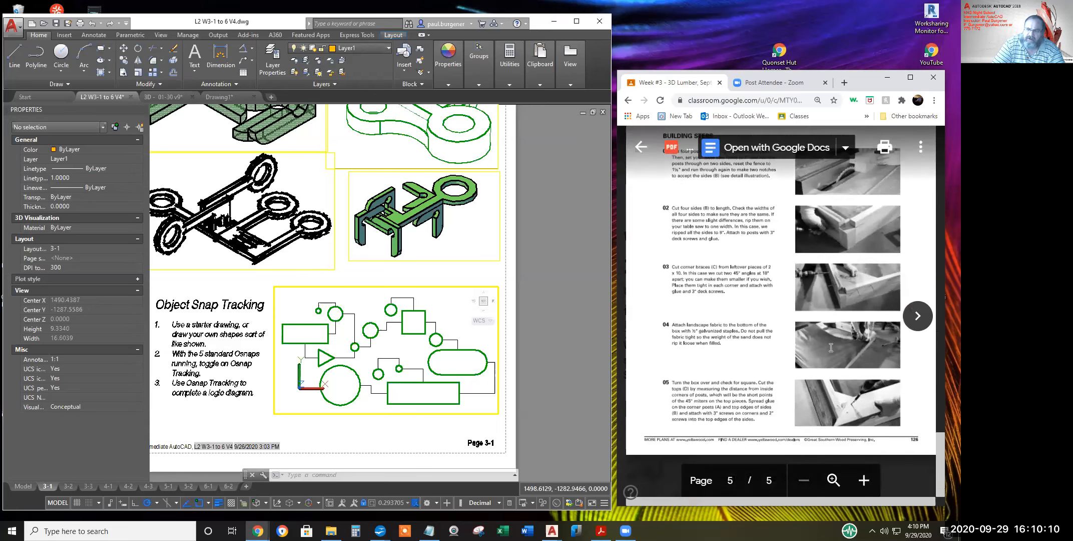
{"action": "scroll", "coordinate": [814, 322], "scroll_direction": "up", "scroll_amount": 6}
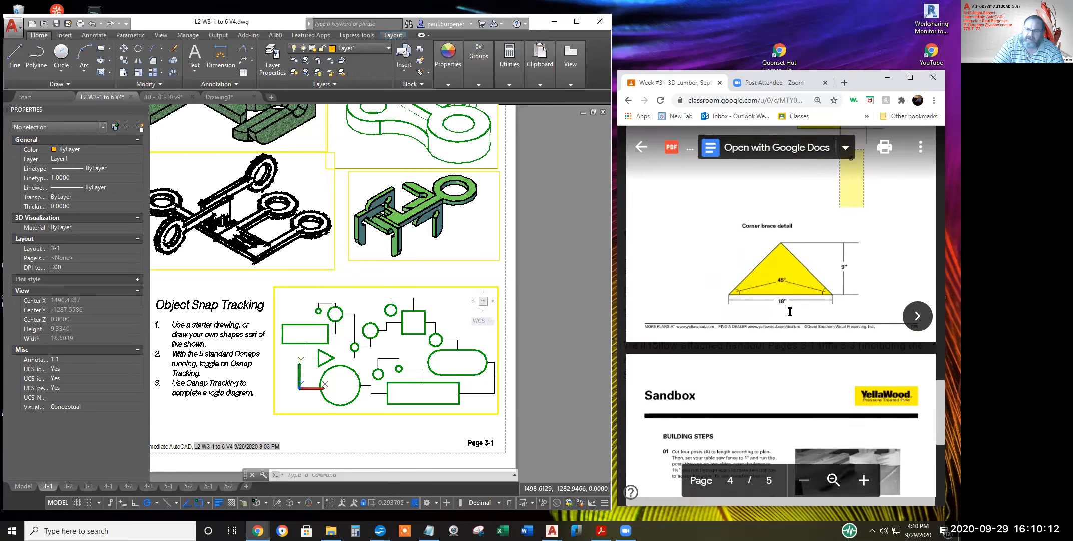
{"action": "scroll", "coordinate": [790, 311], "scroll_direction": "up", "scroll_amount": 5}
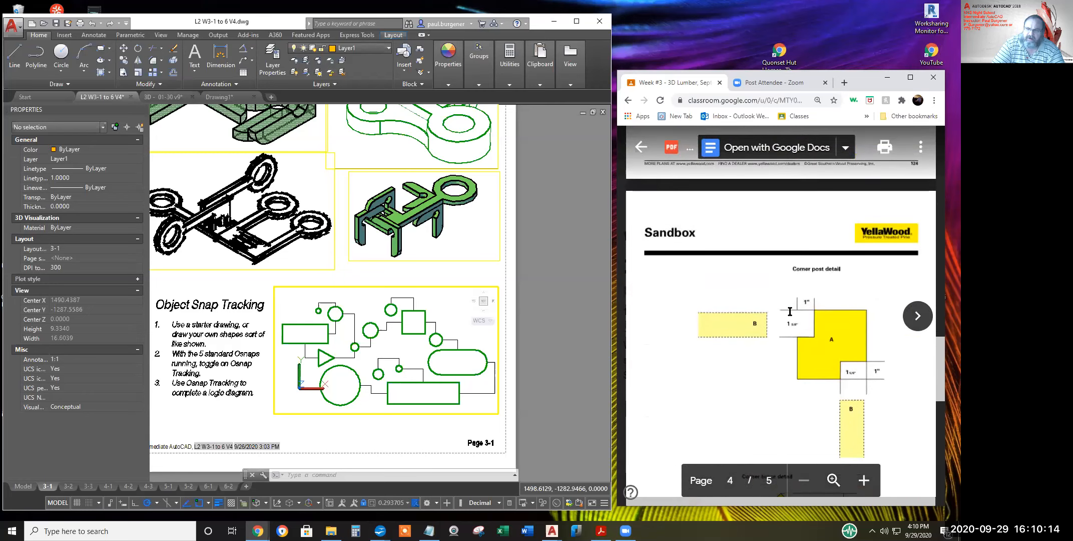
Start opening an existing drawing and narrow the name column of the 3D solids file list so the file types fit
{"action": "left_click", "coordinate": [17, 29]}
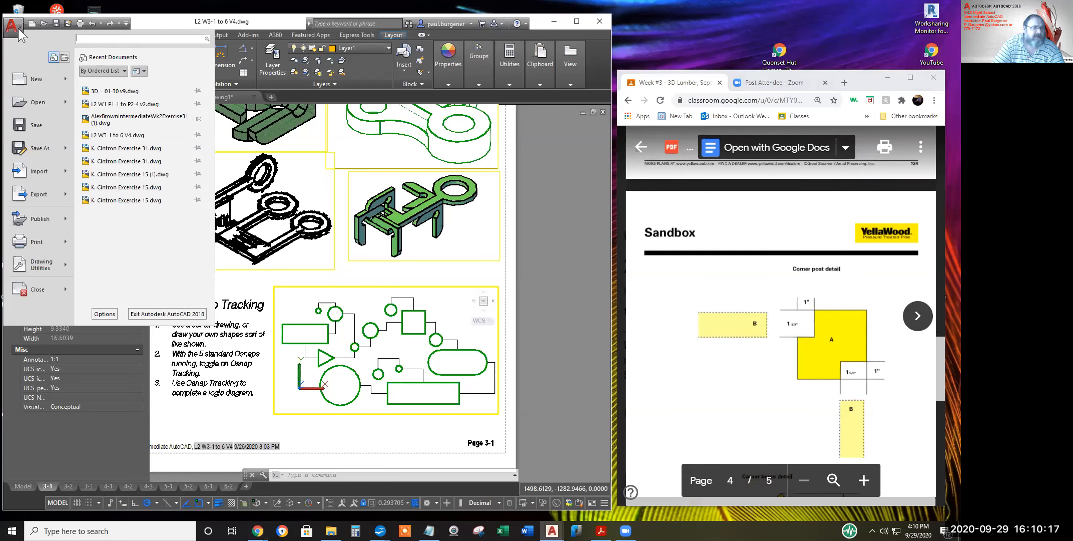
{"action": "left_click", "coordinate": [37, 103]}
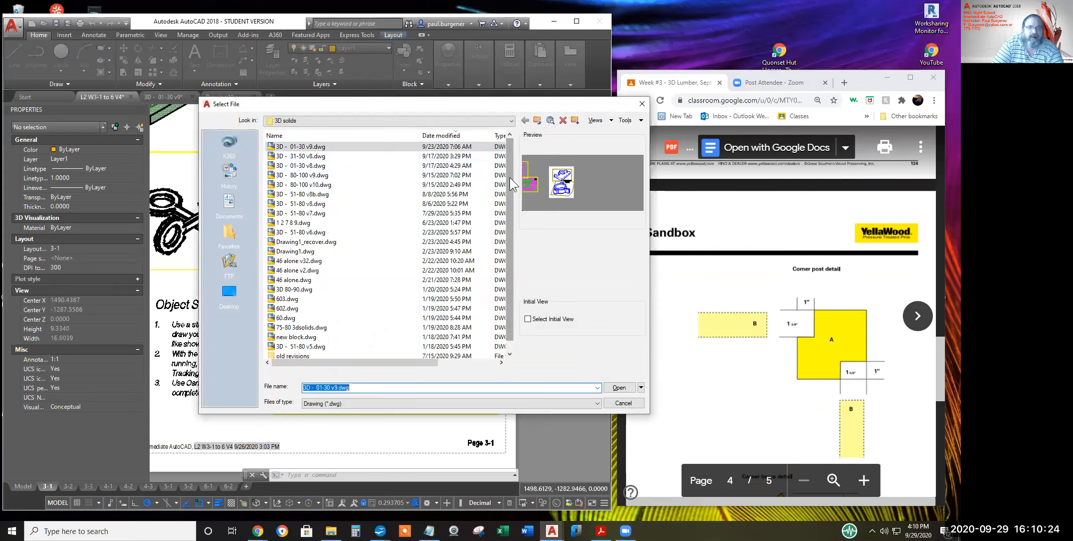
{"action": "left_click_drag", "start_coordinate": [491, 135], "coordinate": [376, 135]}
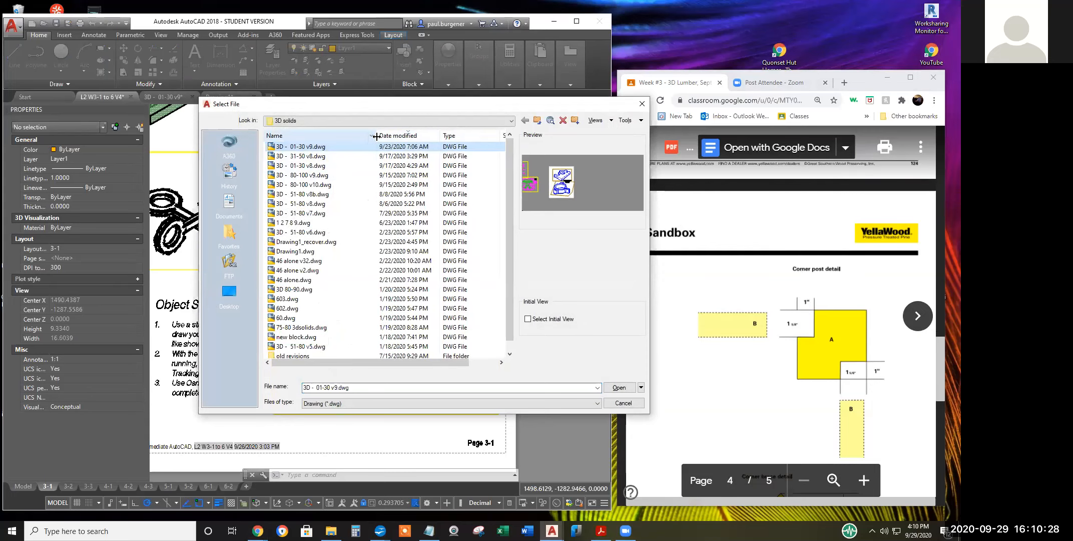
{"action": "left_click_drag", "start_coordinate": [445, 134], "coordinate": [451, 134]}
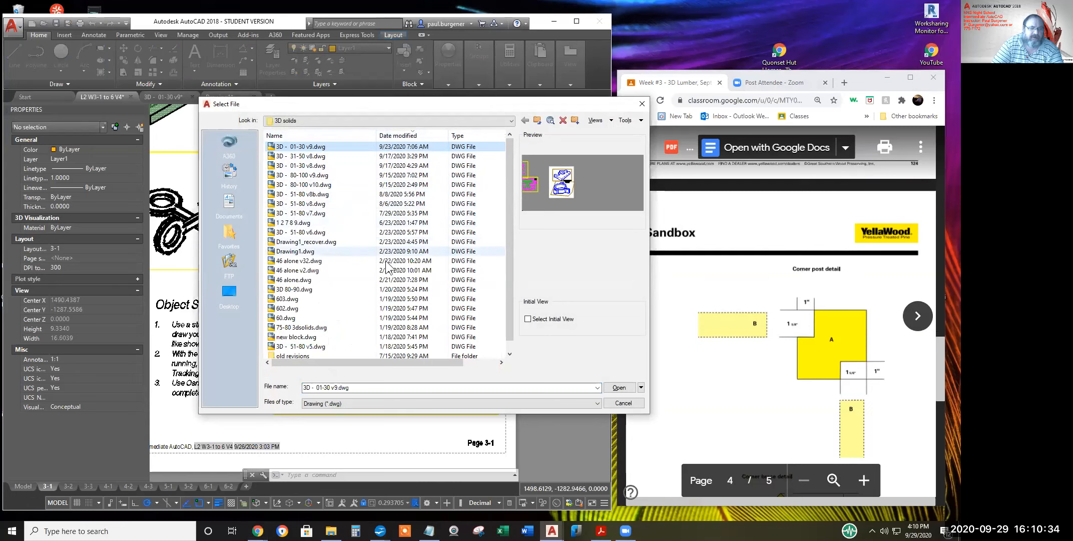
{"action": "scroll", "coordinate": [360, 303], "scroll_direction": "down", "scroll_amount": 1}
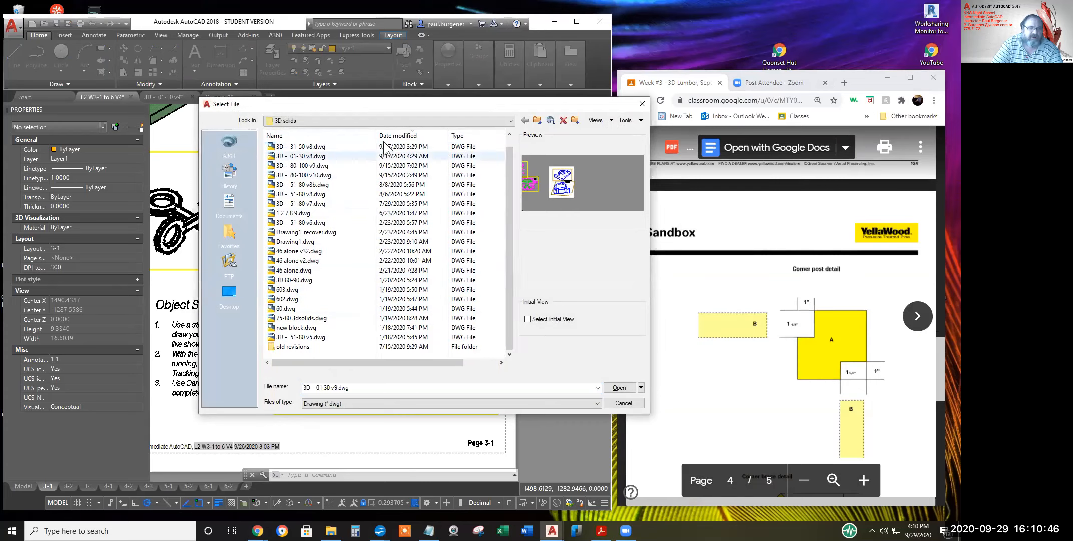
Browse up to the 2020 dFall Intermediate folder and into its Student Work folder
{"action": "left_click", "coordinate": [537, 121]}
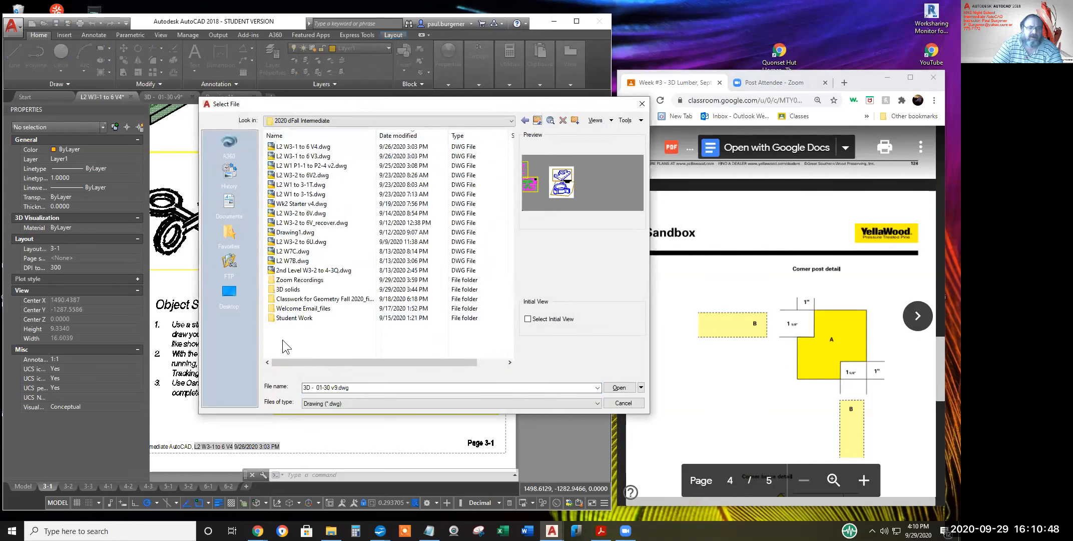
{"action": "left_click", "coordinate": [295, 318]}
{"action": "left_click", "coordinate": [296, 317]}
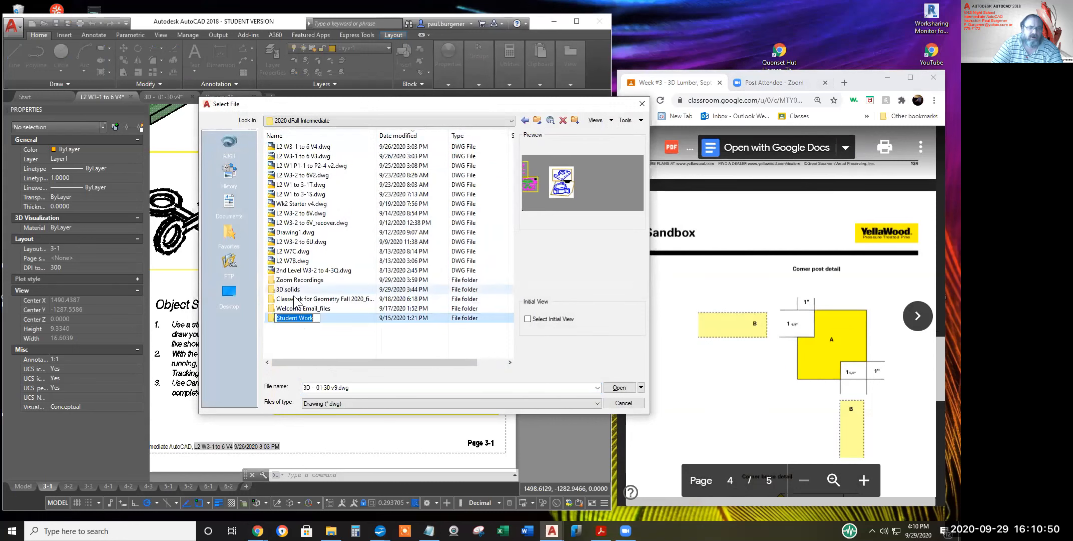
{"action": "double_click", "coordinate": [279, 318]}
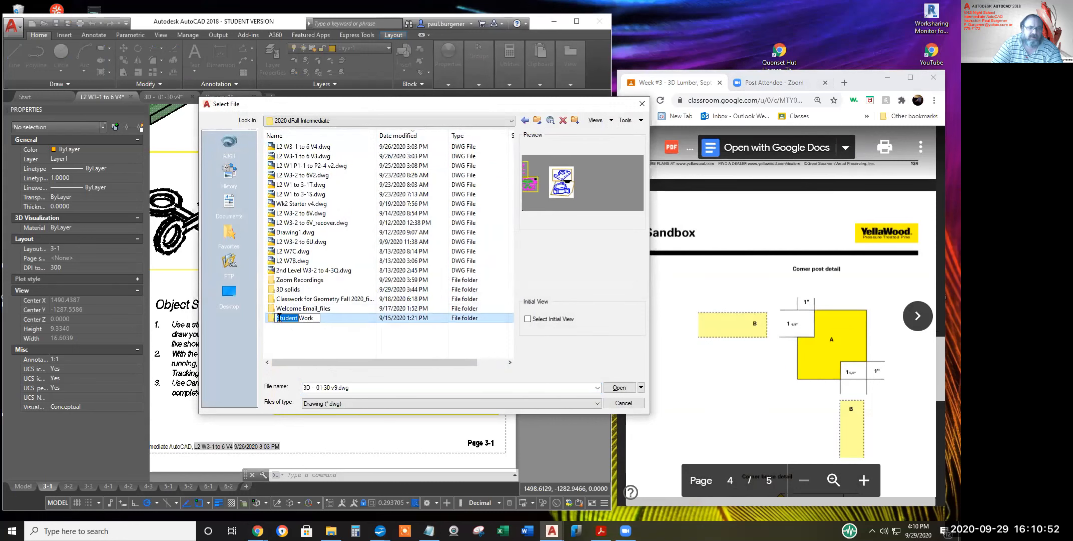
{"action": "double_click", "coordinate": [295, 316]}
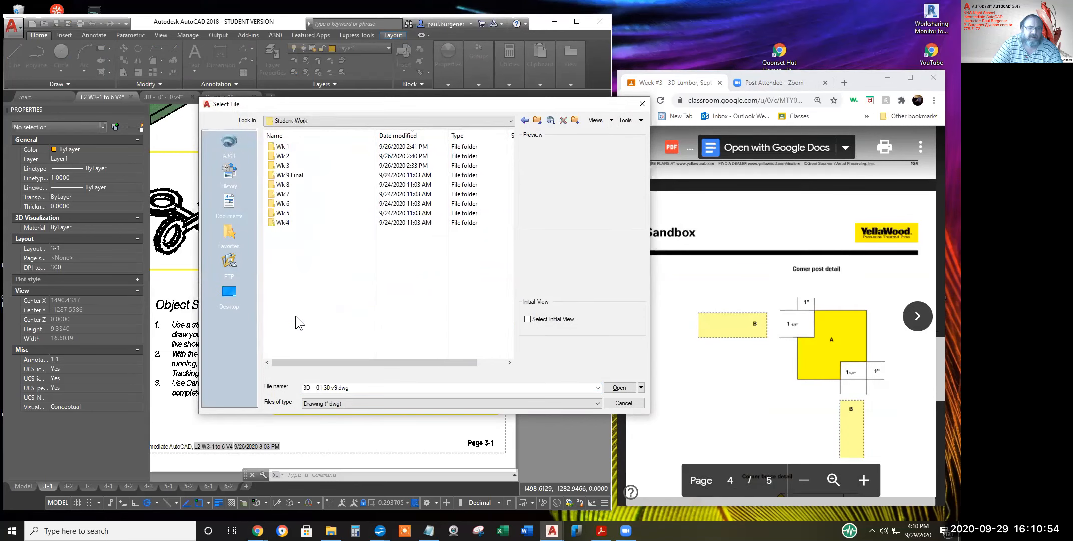
Open the Before Class.dwg drawing from the instructor's folder inside Wk 3
{"action": "double_click", "coordinate": [291, 165]}
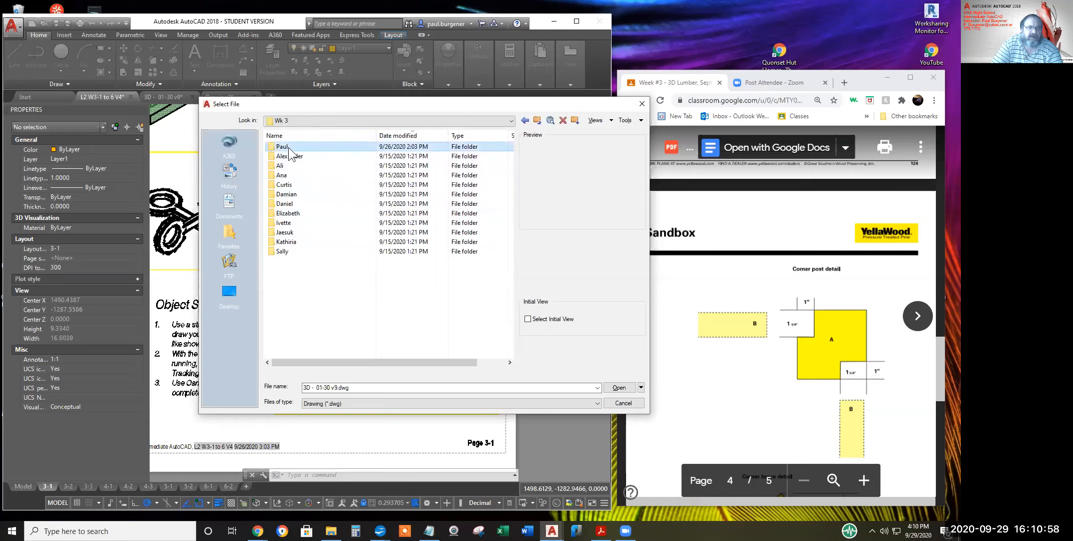
{"action": "double_click", "coordinate": [288, 148]}
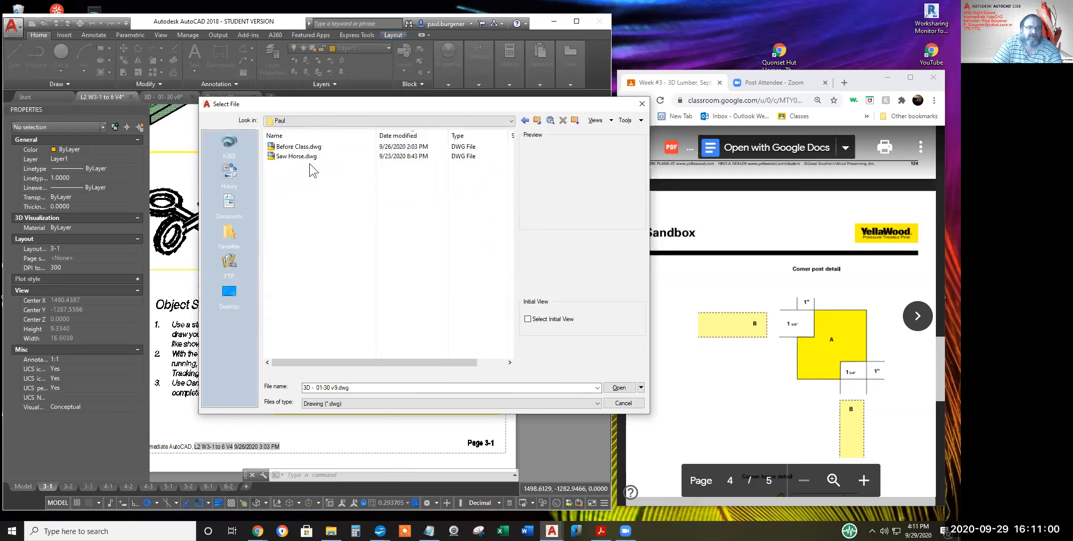
{"action": "left_click", "coordinate": [306, 148]}
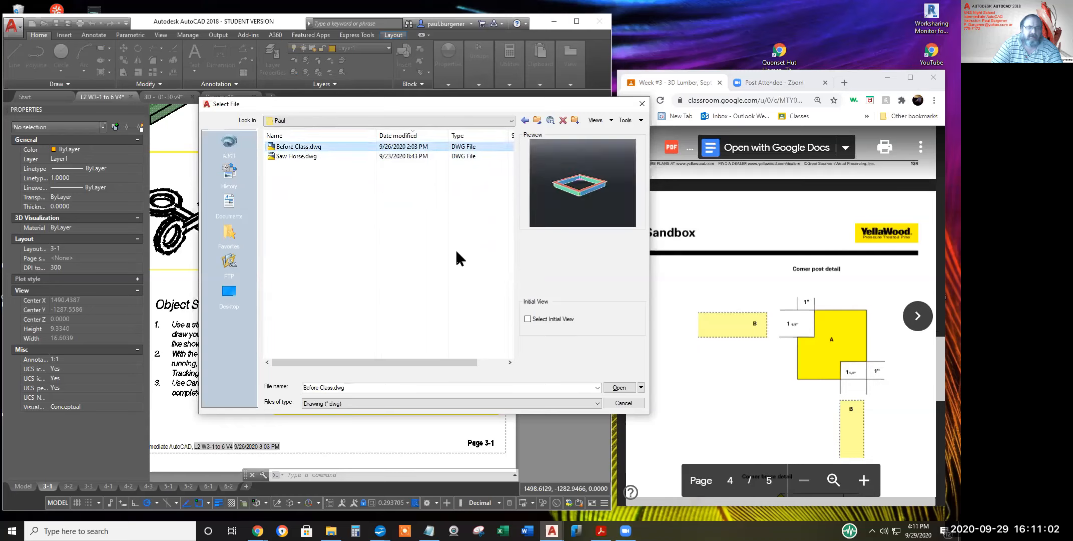
{"action": "left_click", "coordinate": [619, 388]}
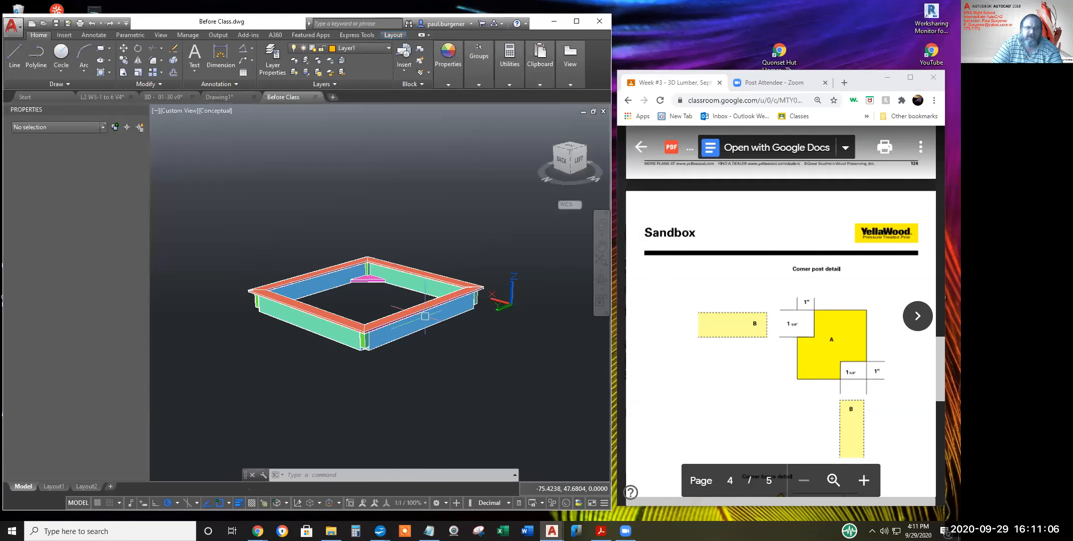
Examine the sandbox model's far inside corner, including the triangular corner brace from above and from underneath
{"action": "scroll", "coordinate": [381, 291], "scroll_direction": "up", "scroll_amount": 5}
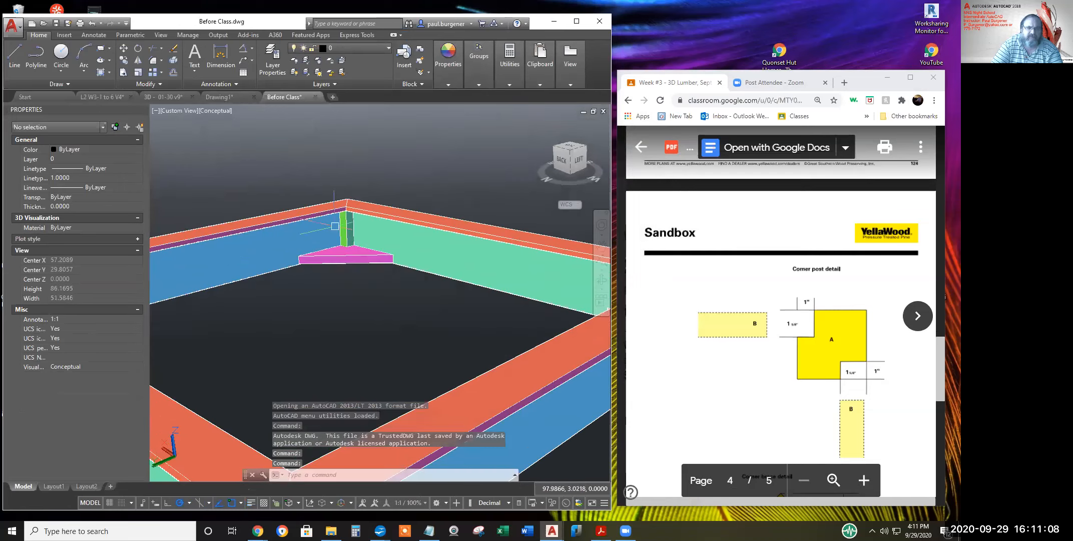
{"action": "scroll", "coordinate": [335, 226], "scroll_direction": "up", "scroll_amount": 2}
{"action": "scroll", "coordinate": [364, 271], "scroll_direction": "up", "scroll_amount": 2}
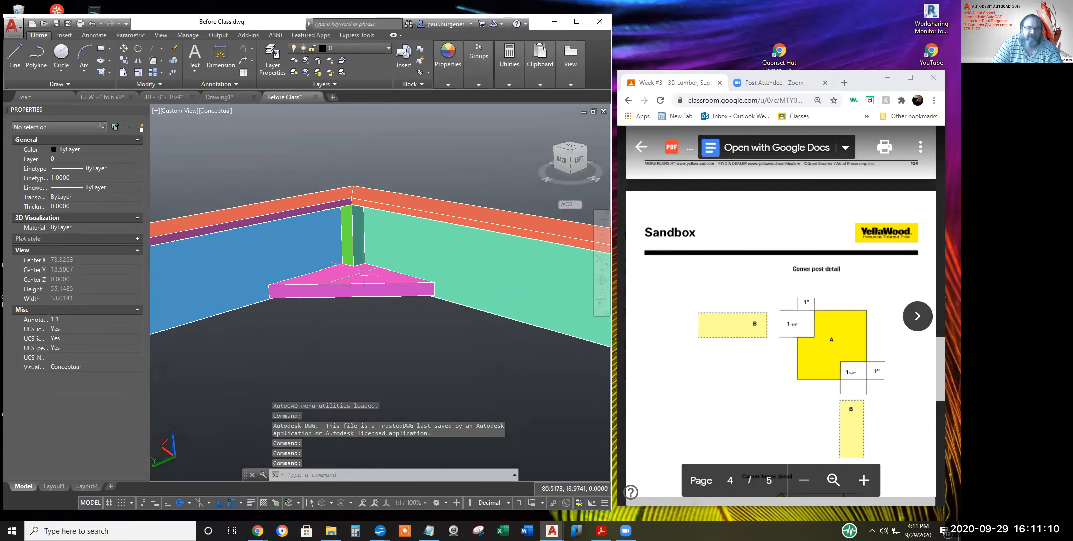
{"action": "scroll", "coordinate": [364, 272], "scroll_direction": "up", "scroll_amount": 2}
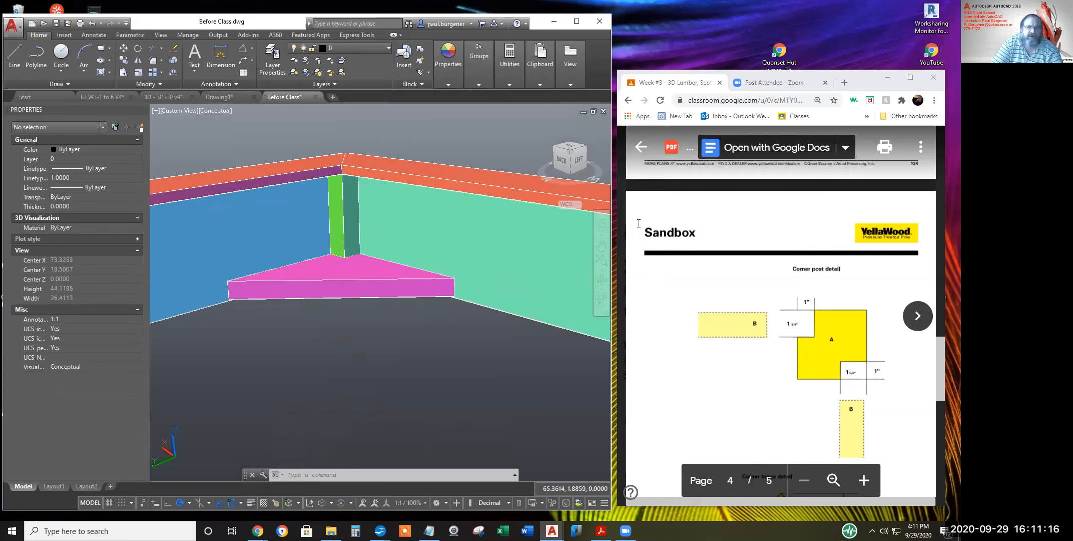
{"action": "left_click", "coordinate": [601, 279]}
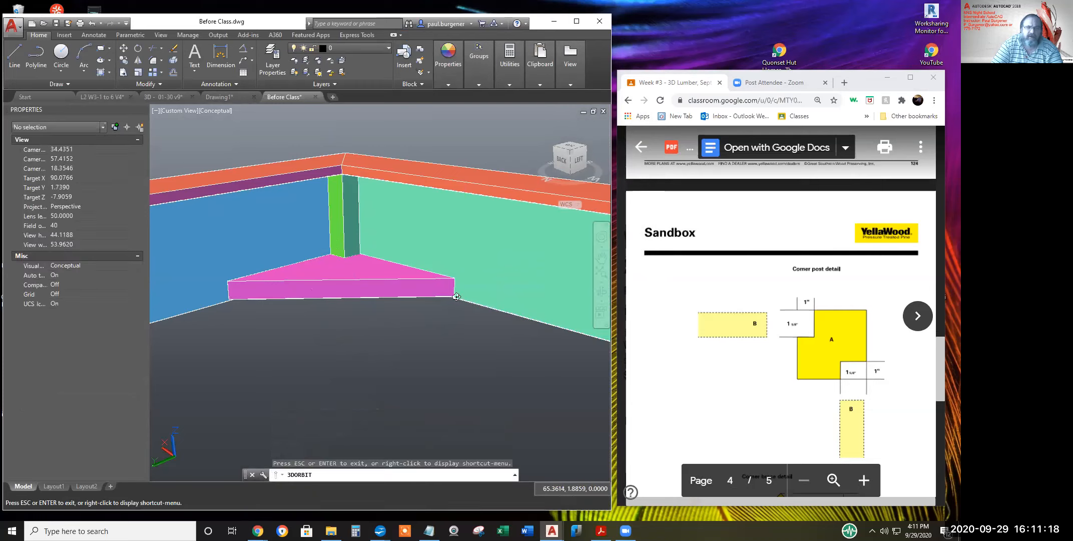
{"action": "left_click_drag", "start_coordinate": [358, 293], "coordinate": [370, 223]}
{"action": "scroll", "coordinate": [328, 294], "scroll_direction": "up", "scroll_amount": 2}
{"action": "scroll", "coordinate": [328, 293], "scroll_direction": "up", "scroll_amount": 3}
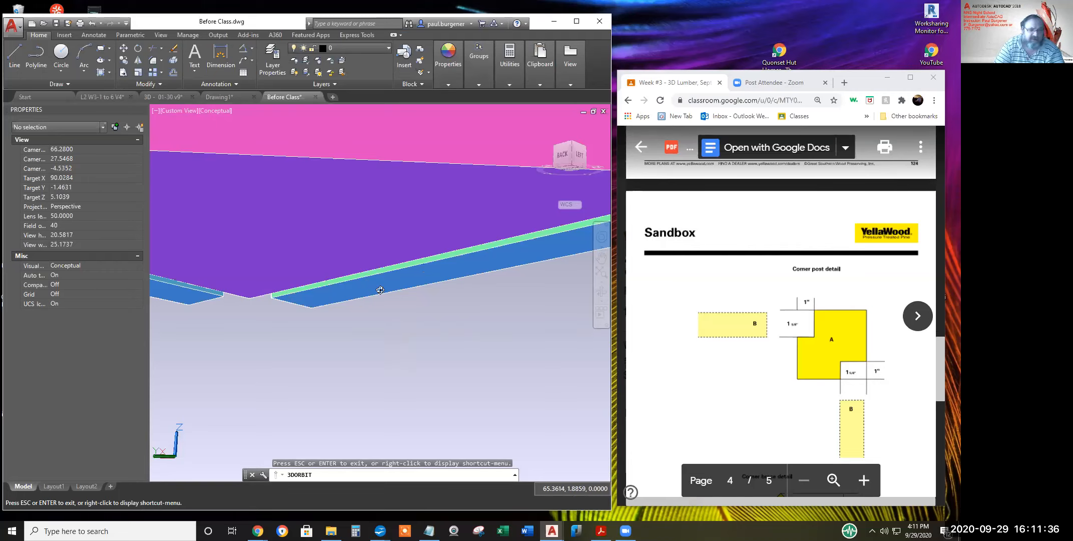
Inspect how the notched corner post sits between the side boards and on the corner brace
{"action": "left_click_drag", "start_coordinate": [408, 185], "coordinate": [303, 222]}
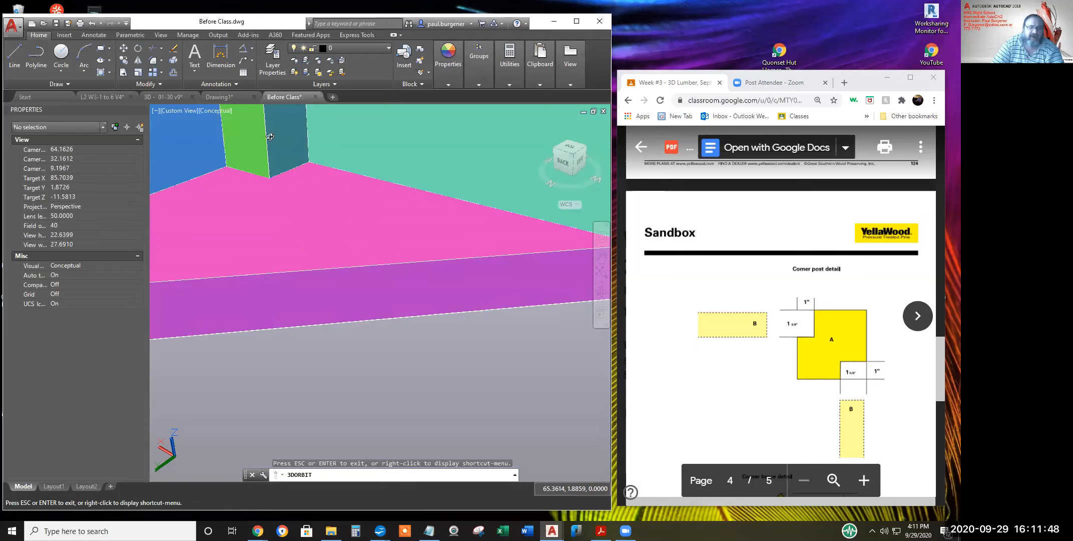
{"action": "left_click_drag", "start_coordinate": [313, 299], "coordinate": [314, 245]}
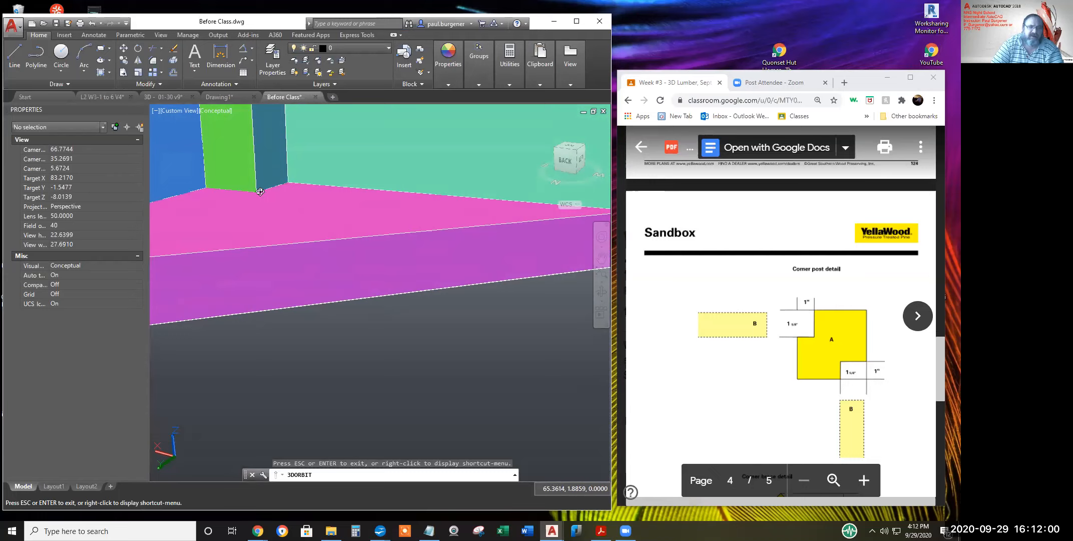
{"action": "left_click_drag", "start_coordinate": [272, 191], "coordinate": [297, 142]}
{"action": "scroll", "coordinate": [326, 182], "scroll_direction": "up", "scroll_amount": 3}
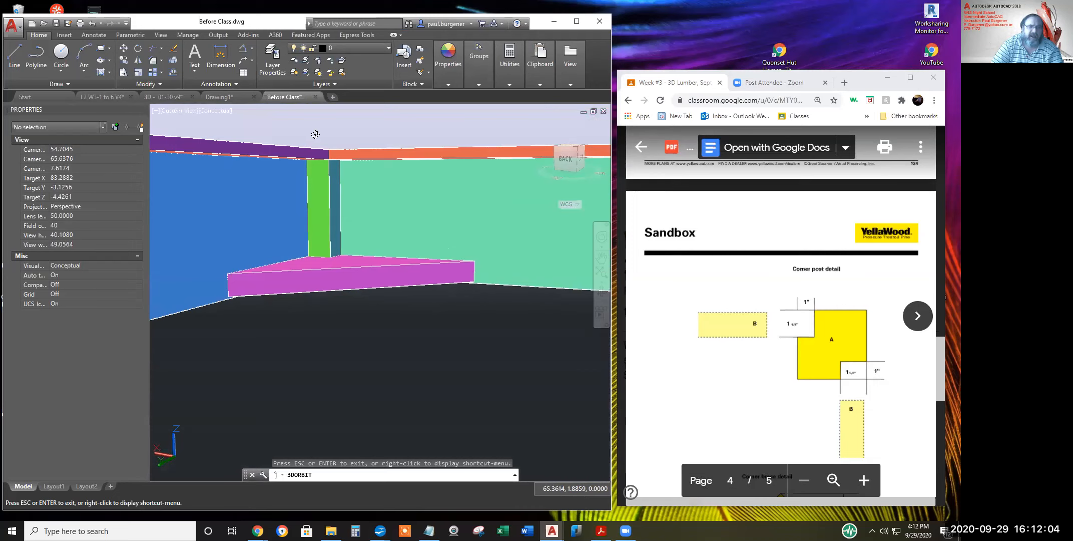
{"action": "middle_click_drag", "start_coordinate": [331, 218], "coordinate": [332, 261]}
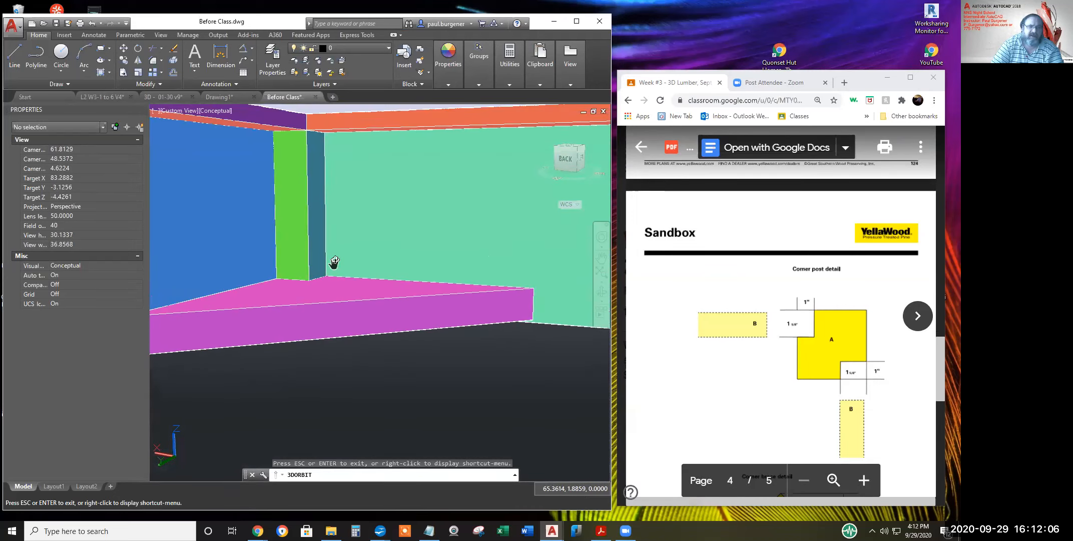
{"action": "scroll", "coordinate": [310, 141], "scroll_direction": "down", "scroll_amount": 1}
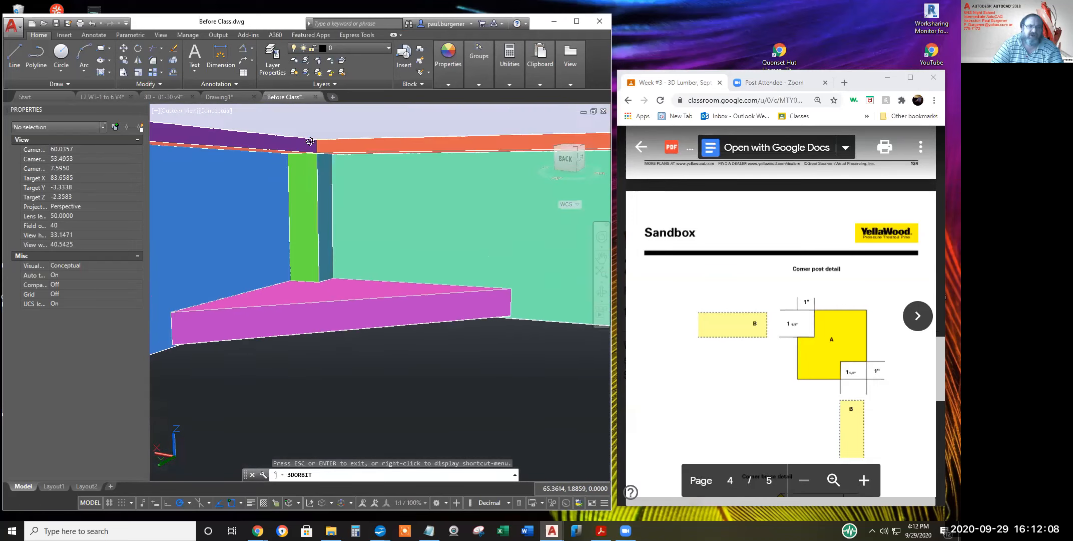
Examine the whole sandbox frame from above, including its four corner braces, and an outside corner post from a low angle
{"action": "left_click_drag", "start_coordinate": [326, 182], "coordinate": [339, 251]}
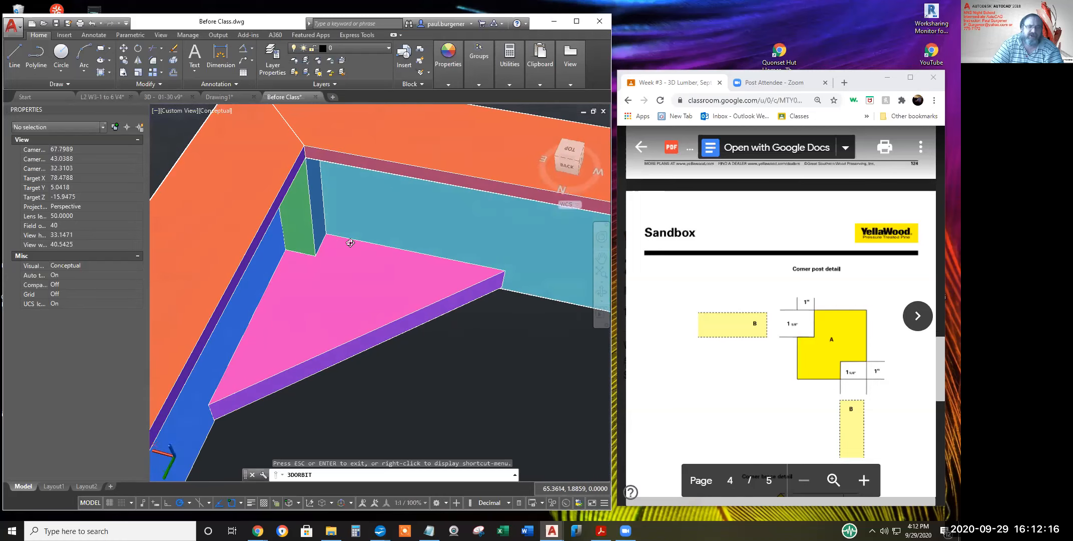
{"action": "scroll", "coordinate": [350, 243], "scroll_direction": "down", "scroll_amount": 6}
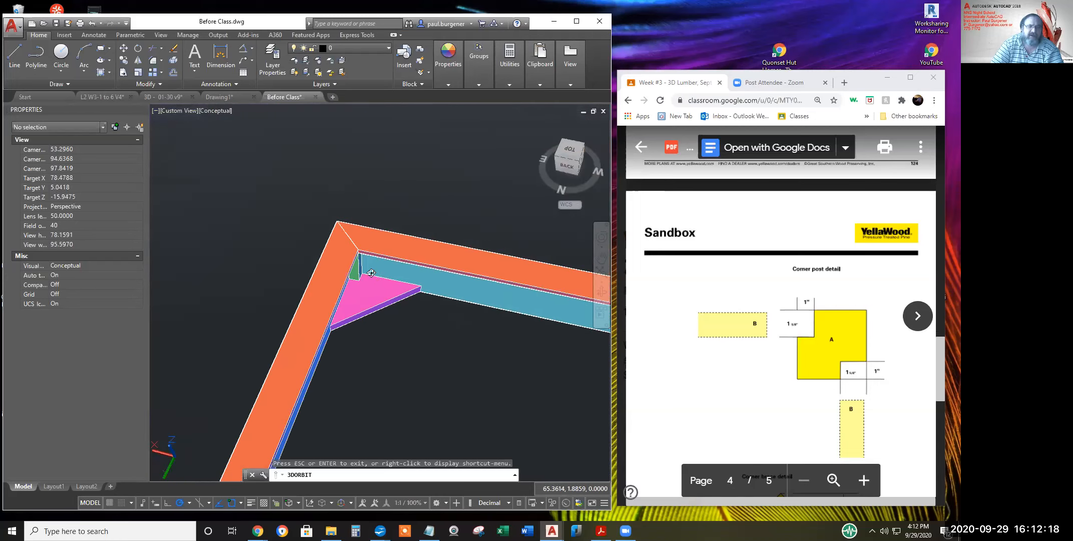
{"action": "scroll", "coordinate": [371, 272], "scroll_direction": "down", "scroll_amount": 4}
{"action": "middle_click_drag", "start_coordinate": [391, 302], "coordinate": [328, 179]}
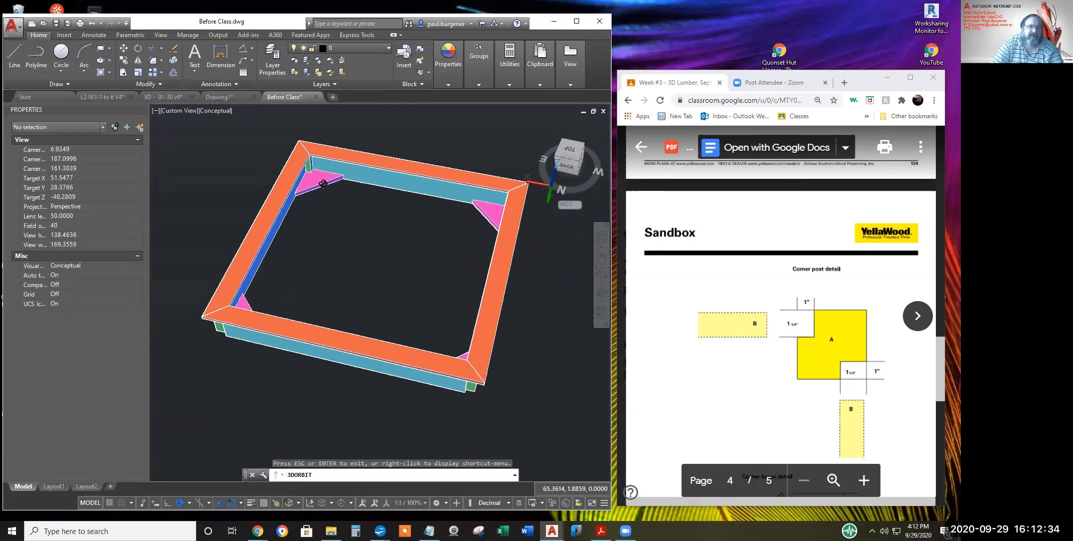
{"action": "left_click_drag", "start_coordinate": [211, 326], "coordinate": [432, 268]}
{"action": "left_click_drag", "start_coordinate": [423, 228], "coordinate": [459, 248]}
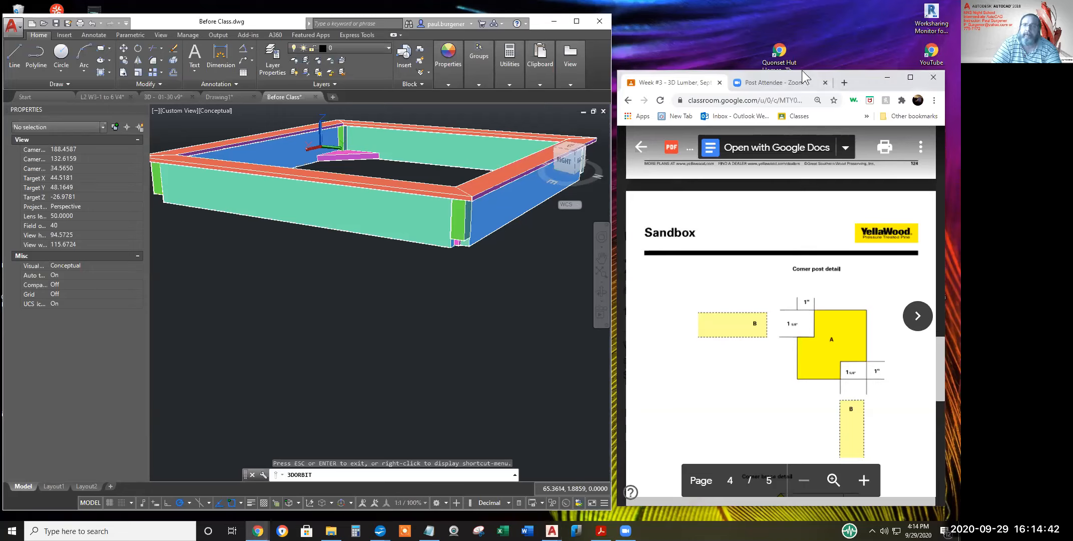
Move the browser window up, switch from the Sandbox plan to the Lesson 3 handout and review its first page of exercises
{"action": "left_click_drag", "start_coordinate": [801, 70], "coordinate": [801, 35]}
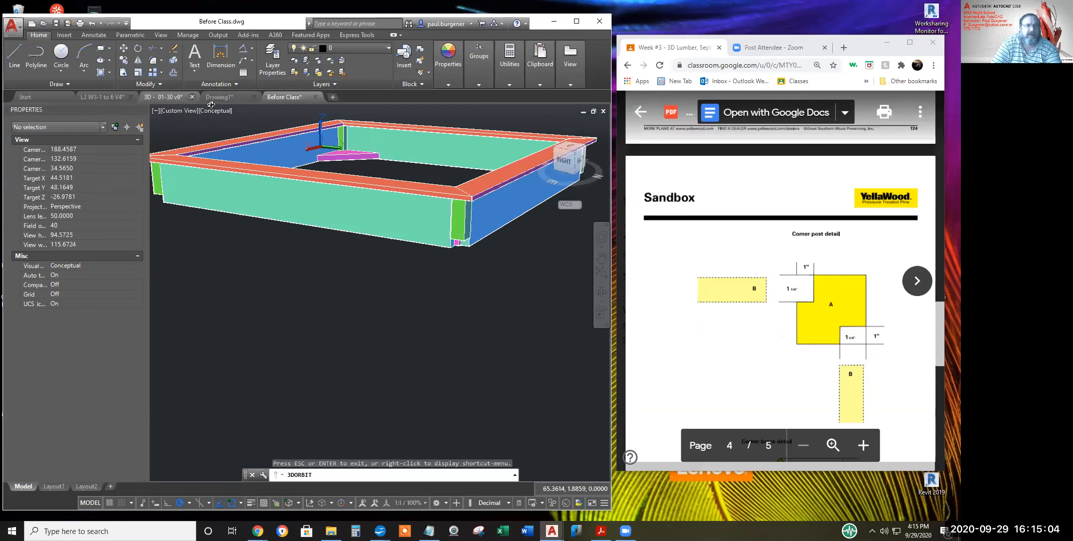
{"action": "left_click", "coordinate": [919, 282]}
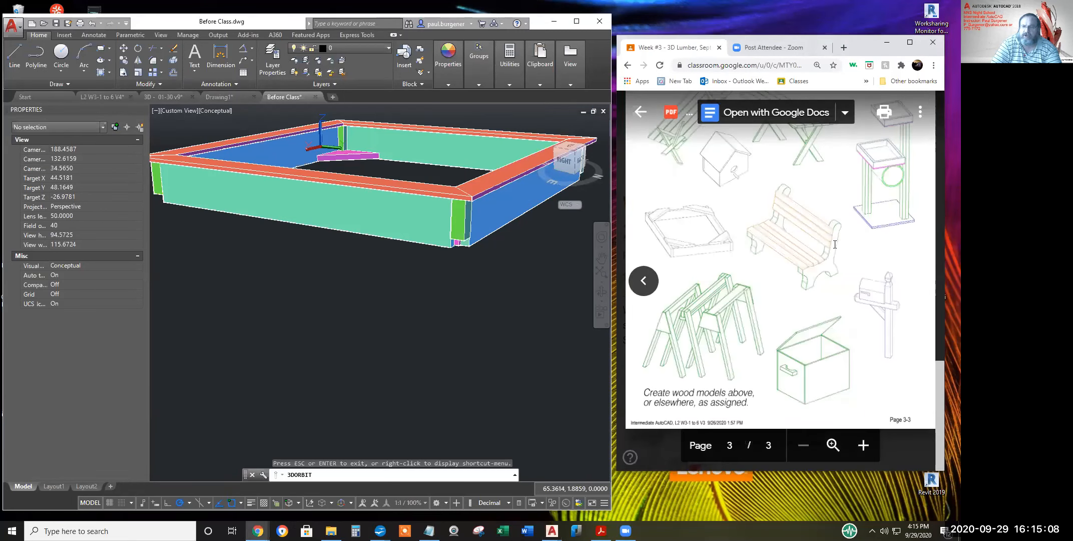
{"action": "scroll", "coordinate": [835, 244], "scroll_direction": "up", "scroll_amount": 15}
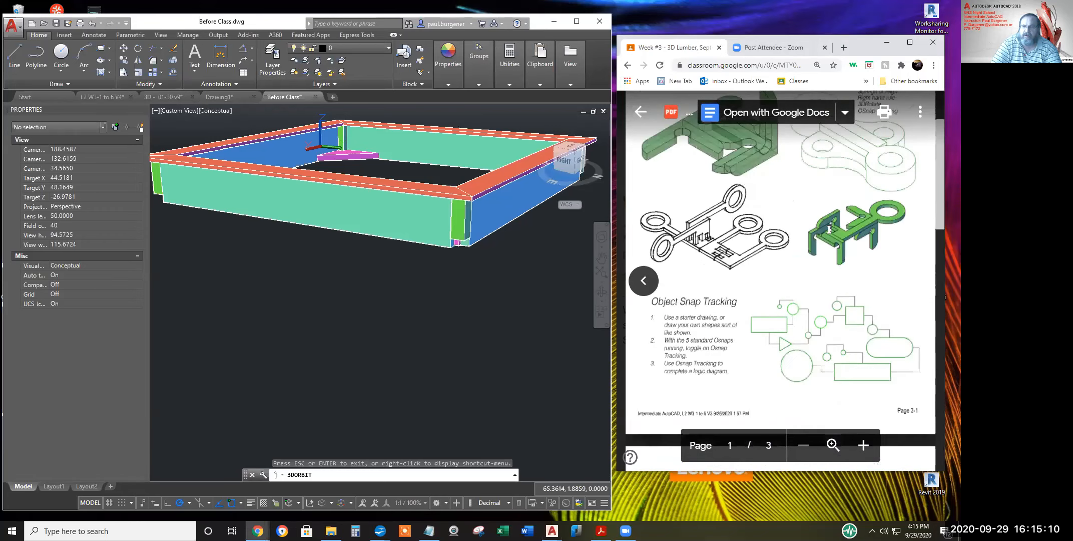
{"action": "scroll", "coordinate": [830, 229], "scroll_direction": "up", "scroll_amount": 2}
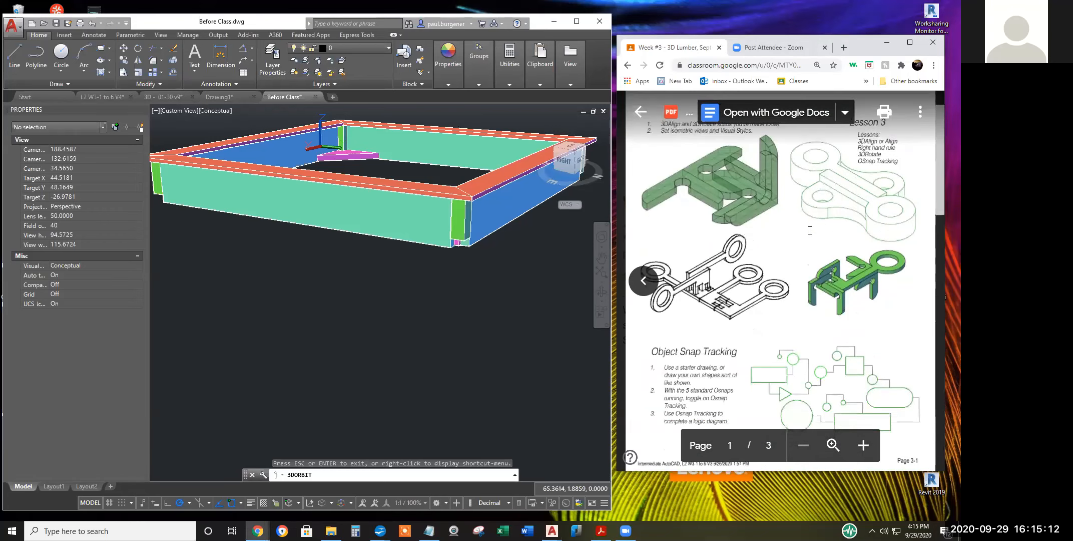
{"action": "scroll", "coordinate": [810, 230], "scroll_direction": "down", "scroll_amount": 6}
{"action": "scroll", "coordinate": [810, 238], "scroll_direction": "up", "scroll_amount": 4}
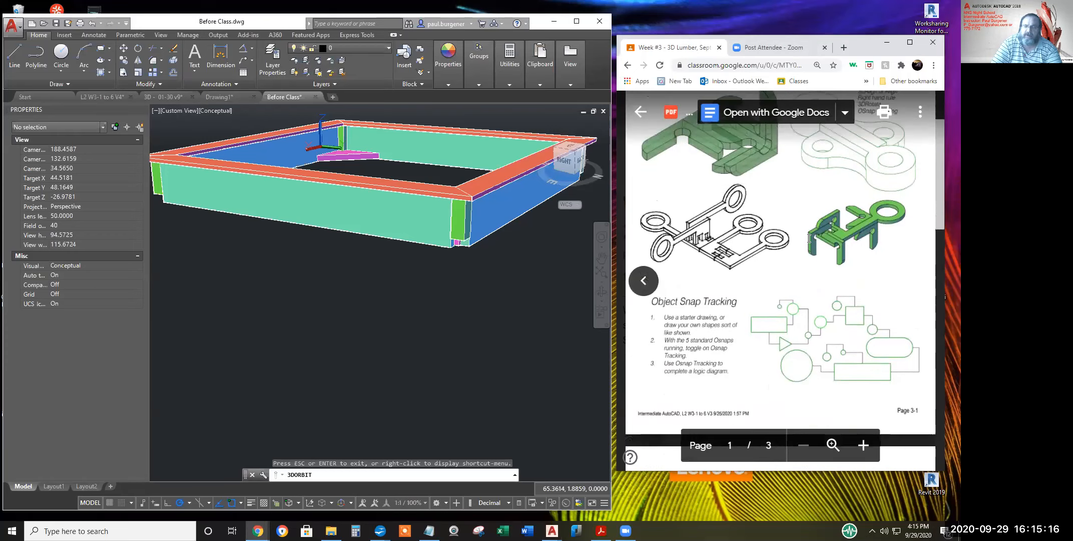
{"action": "scroll", "coordinate": [809, 238], "scroll_direction": "up", "scroll_amount": 2}
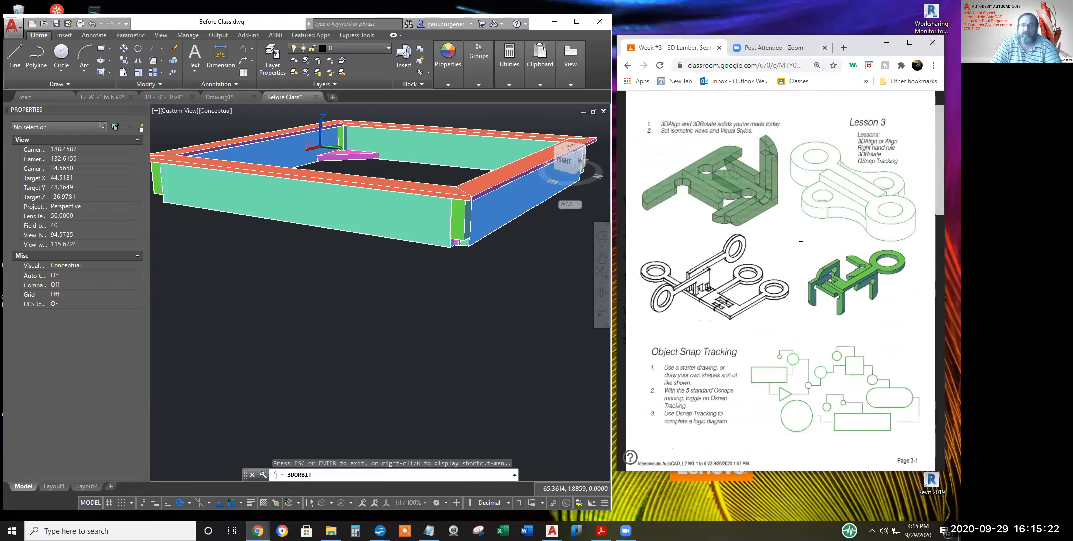
{"action": "scroll", "coordinate": [805, 247], "scroll_direction": "down", "scroll_amount": 5}
{"action": "scroll", "coordinate": [802, 256], "scroll_direction": "up", "scroll_amount": 5}
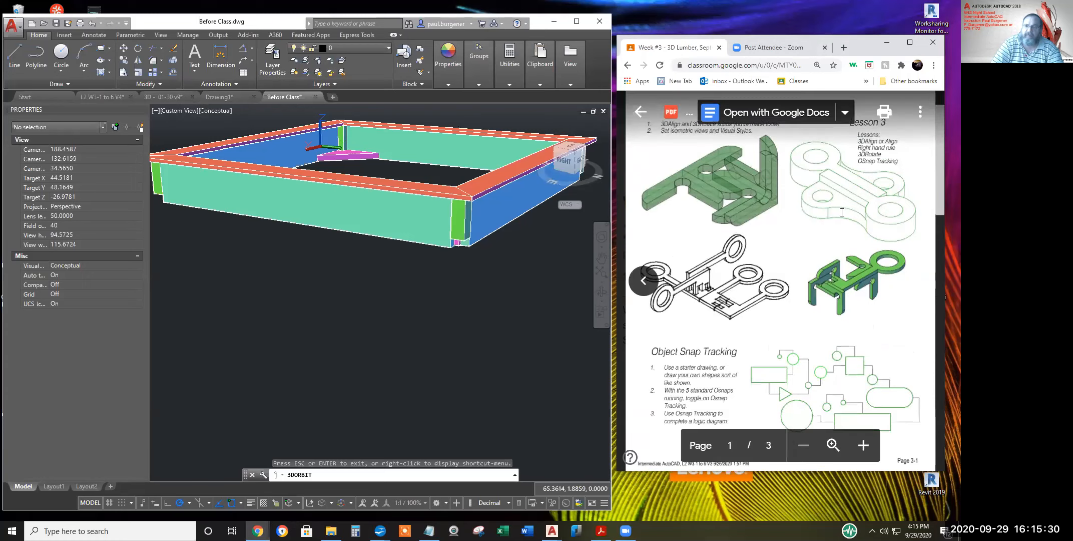
{"action": "scroll", "coordinate": [751, 221], "scroll_direction": "down", "scroll_amount": 5}
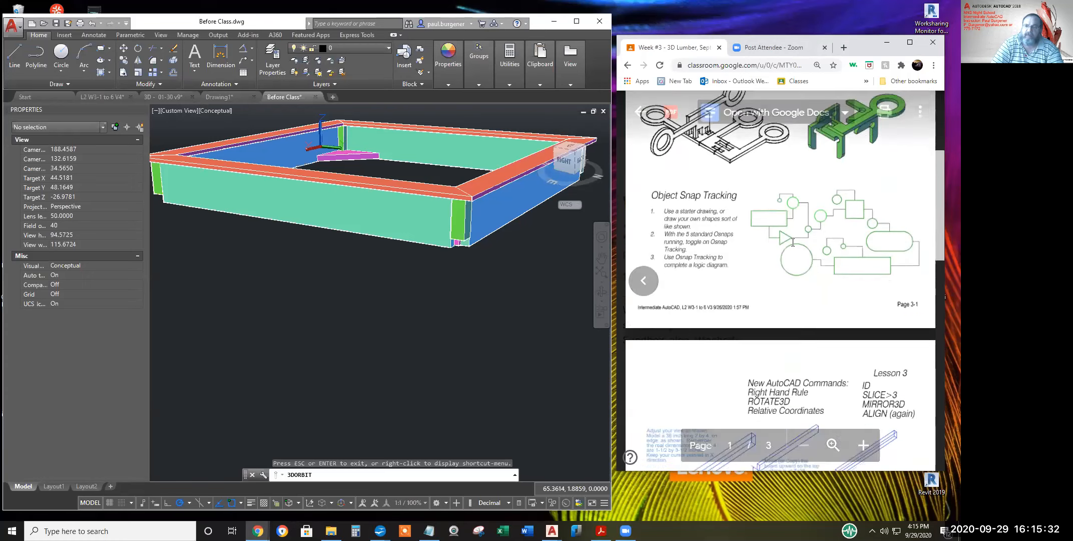
Review the three pages of the Lesson 3 handout, including the sawhorse modeling sequence and the suggested wood models
{"action": "scroll", "coordinate": [817, 257], "scroll_direction": "up", "scroll_amount": 5}
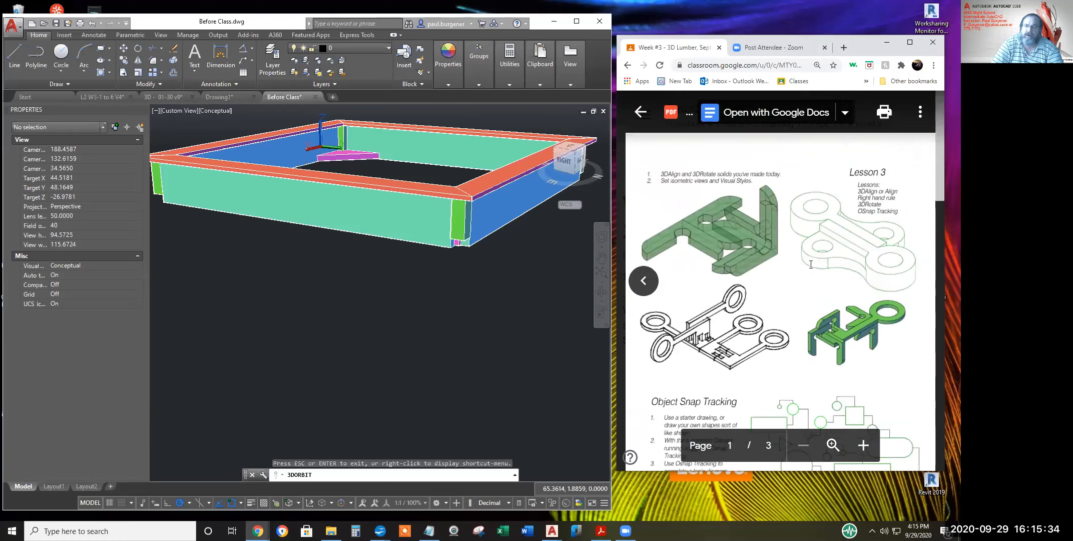
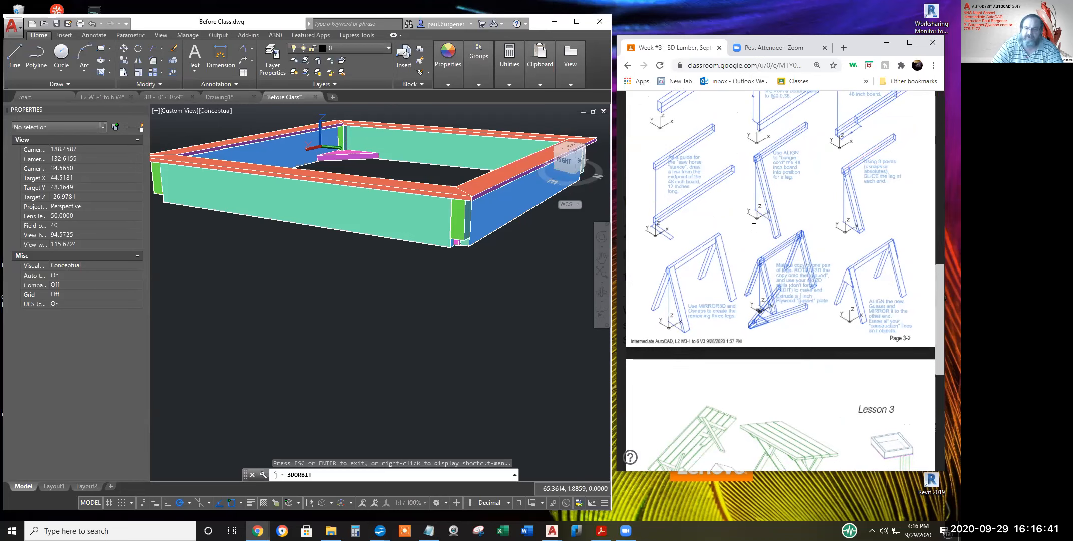
{"action": "scroll", "coordinate": [751, 251], "scroll_direction": "down", "scroll_amount": 2}
{"action": "scroll", "coordinate": [751, 251], "scroll_direction": "down", "scroll_amount": 5}
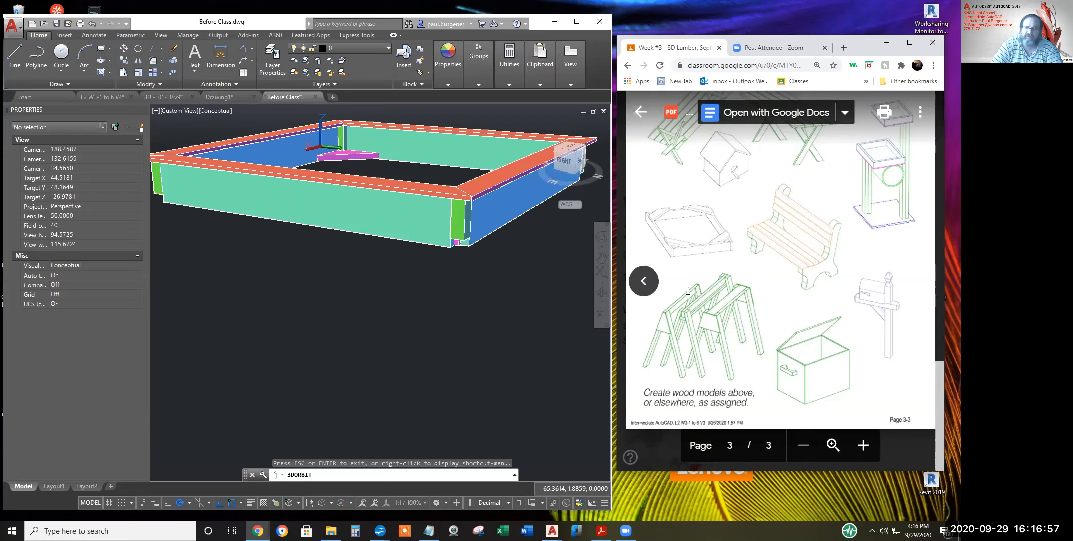
{"action": "scroll", "coordinate": [795, 255], "scroll_direction": "up", "scroll_amount": 10}
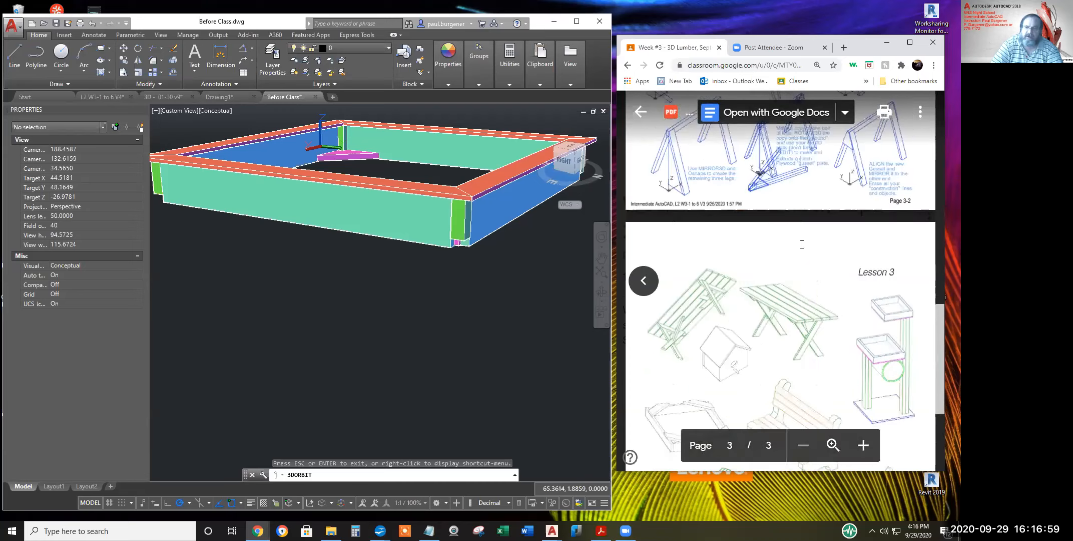
{"action": "scroll", "coordinate": [801, 235], "scroll_direction": "up", "scroll_amount": 2}
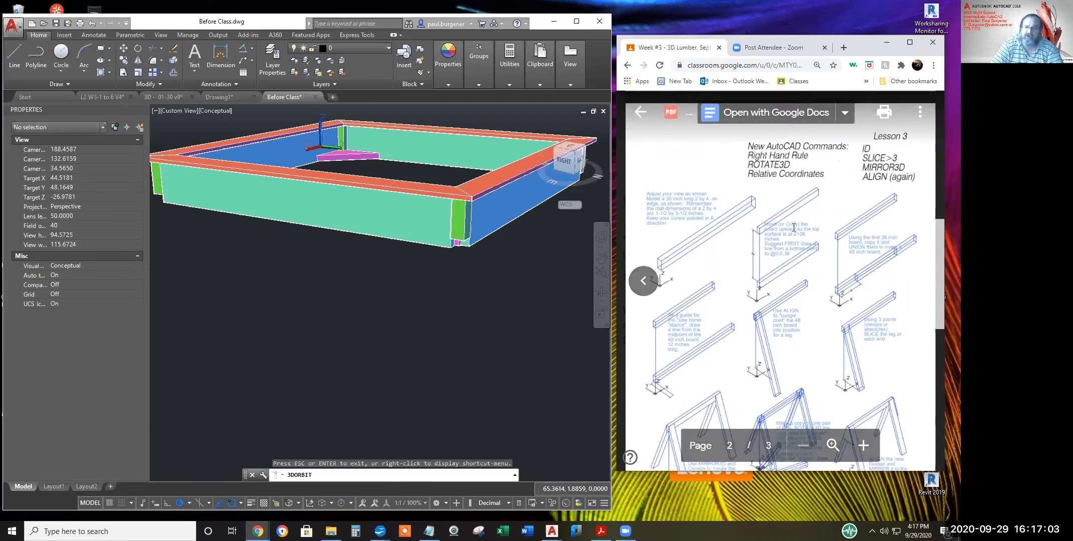
{"action": "scroll", "coordinate": [795, 228], "scroll_direction": "down", "scroll_amount": 3}
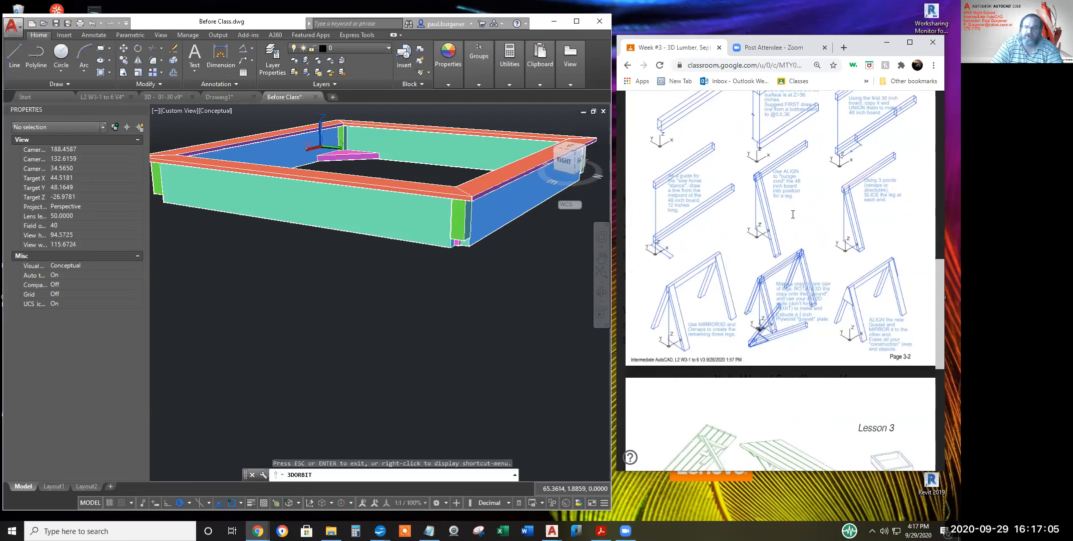
{"action": "scroll", "coordinate": [792, 213], "scroll_direction": "up", "scroll_amount": 1}
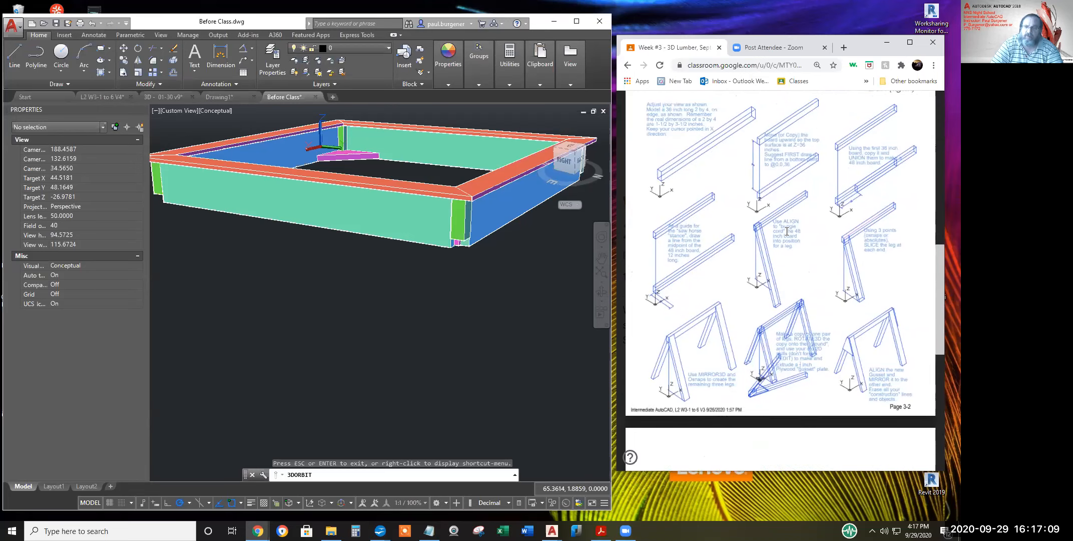
{"action": "scroll", "coordinate": [787, 231], "scroll_direction": "down", "scroll_amount": 2}
{"action": "scroll", "coordinate": [701, 261], "scroll_direction": "up", "scroll_amount": 2}
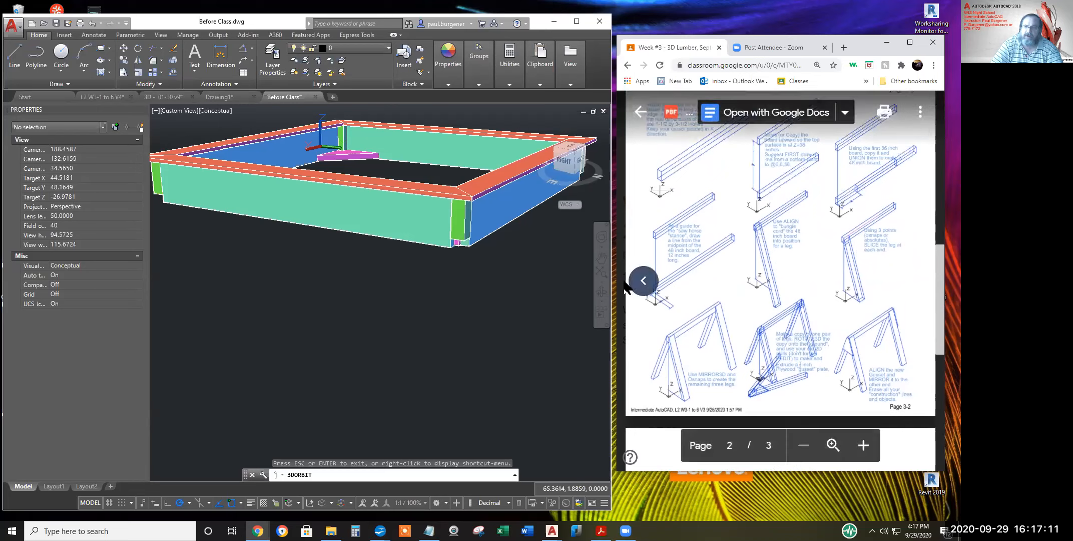
Return to the Sandbox plan's corner brace detail, view the sandbox model from above, and make the browser window taller
{"action": "left_click", "coordinate": [642, 284]}
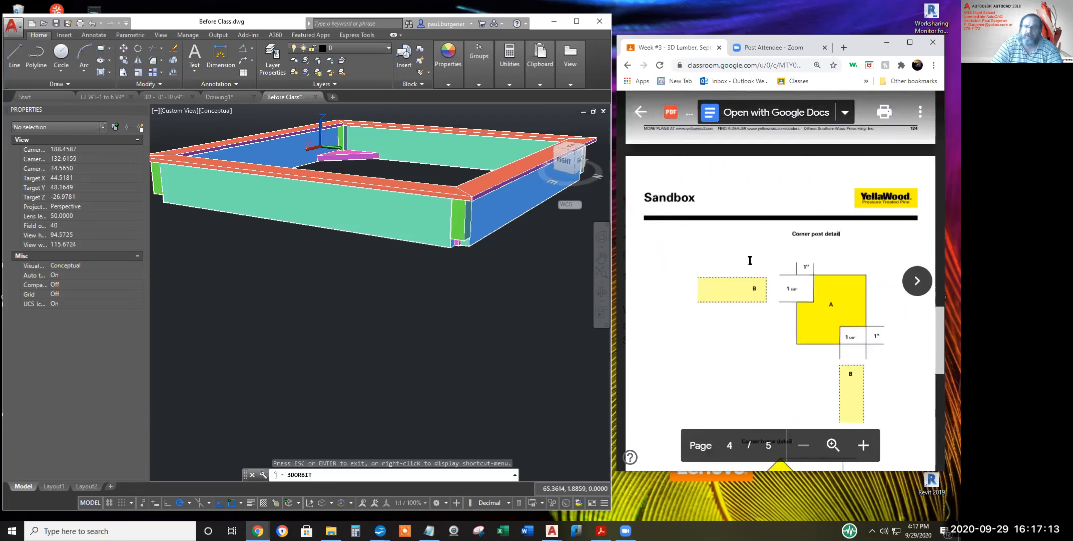
{"action": "scroll", "coordinate": [750, 261], "scroll_direction": "down", "scroll_amount": 5}
{"action": "left_click", "coordinate": [420, 207]}
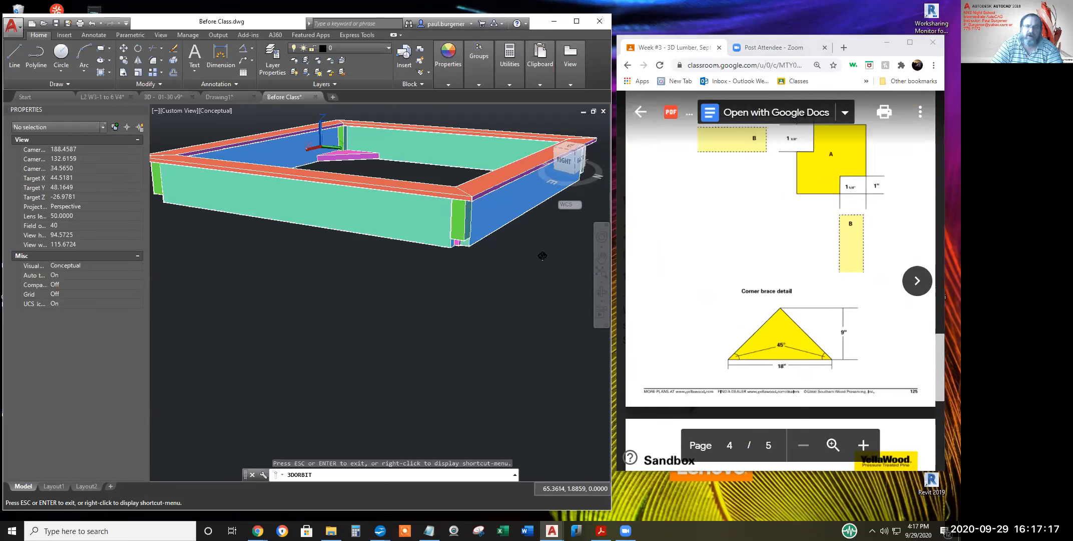
{"action": "left_click_drag", "start_coordinate": [531, 230], "coordinate": [436, 226]}
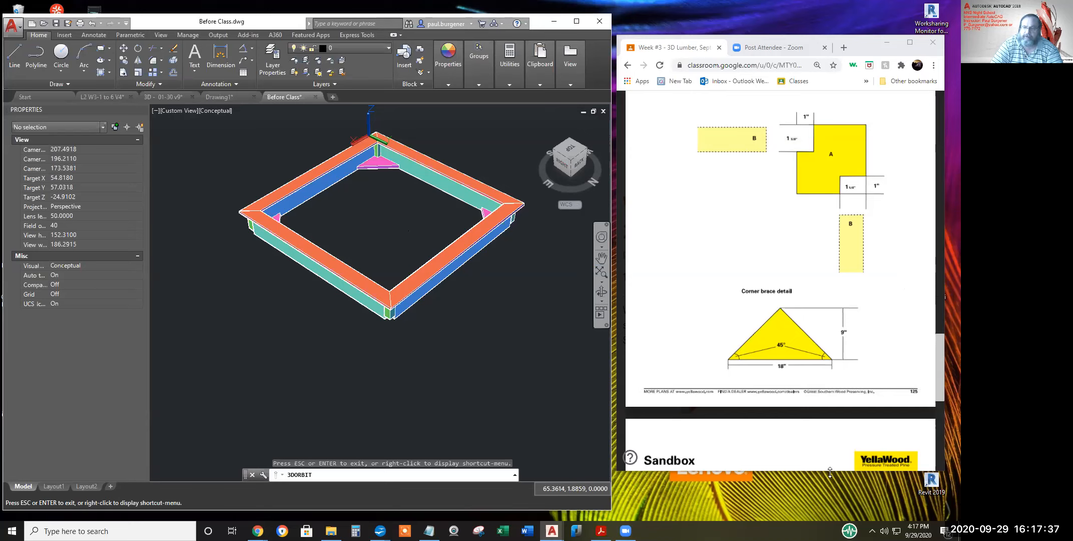
{"action": "left_click_drag", "start_coordinate": [830, 473], "coordinate": [831, 505]}
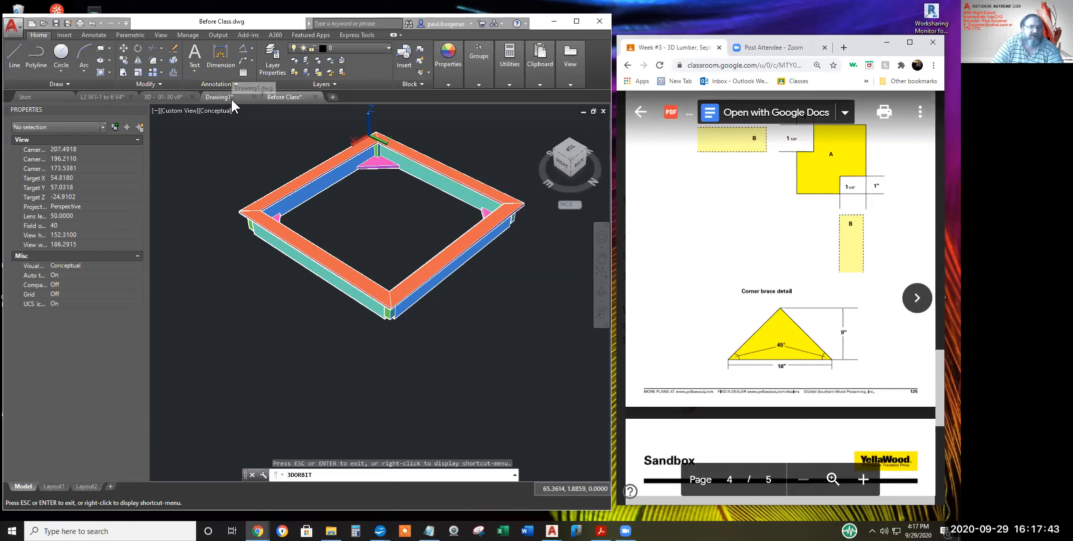
Switch to Drawing1 and examine the dimensioned part 31, closing in on the lug with the Ø8.00 hole
{"action": "mouse_move", "coordinate": [230, 97]}
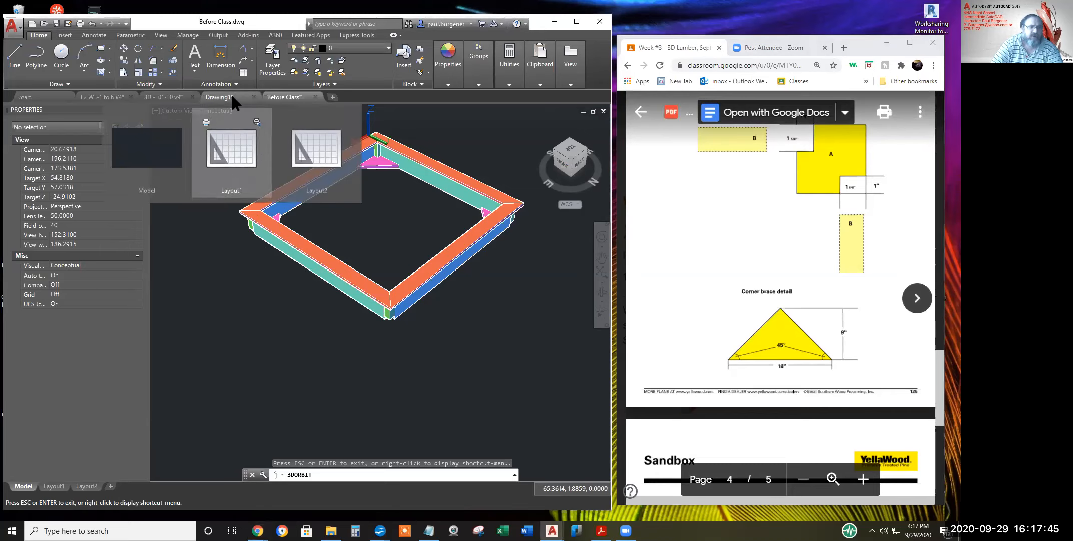
{"action": "left_click", "coordinate": [228, 94]}
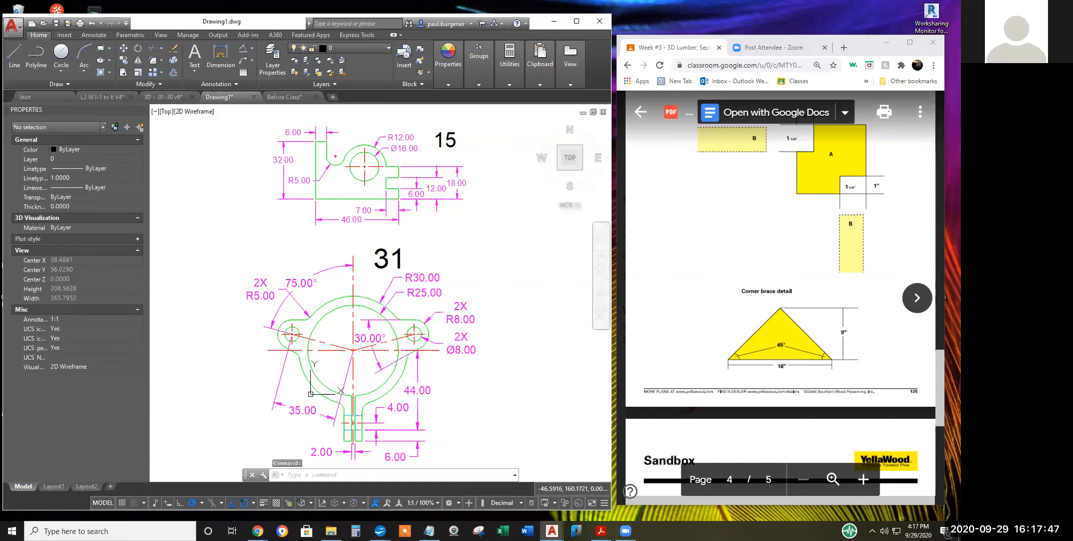
{"action": "scroll", "coordinate": [386, 265], "scroll_direction": "down", "scroll_amount": 2}
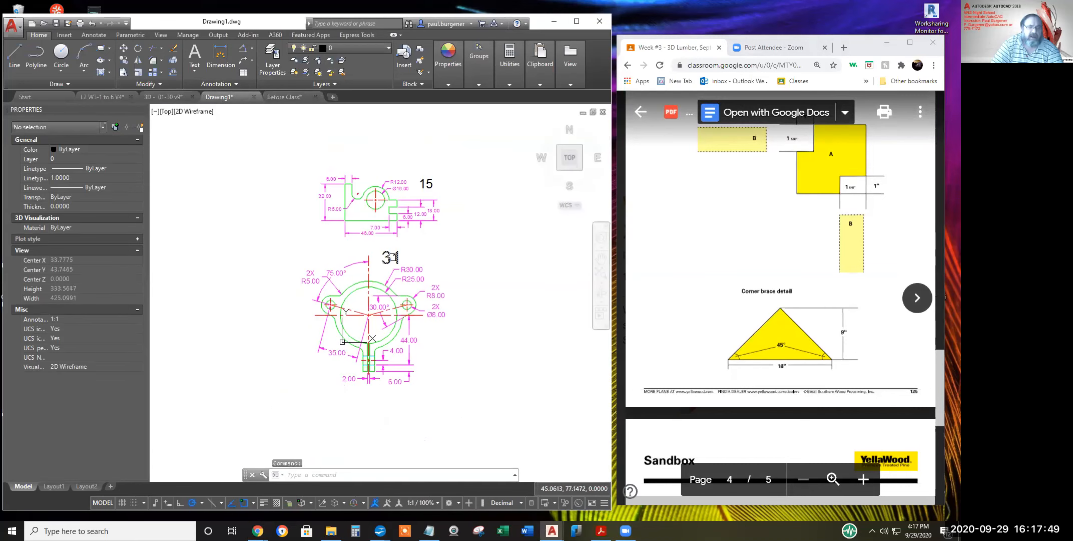
{"action": "scroll", "coordinate": [368, 290], "scroll_direction": "up", "scroll_amount": 2}
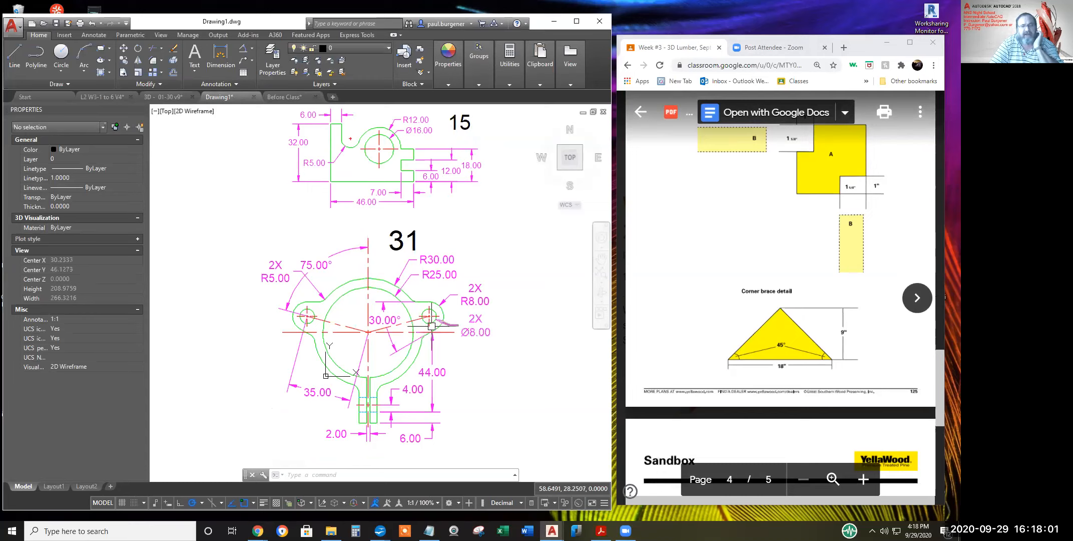
{"action": "scroll", "coordinate": [433, 320], "scroll_direction": "up", "scroll_amount": 6}
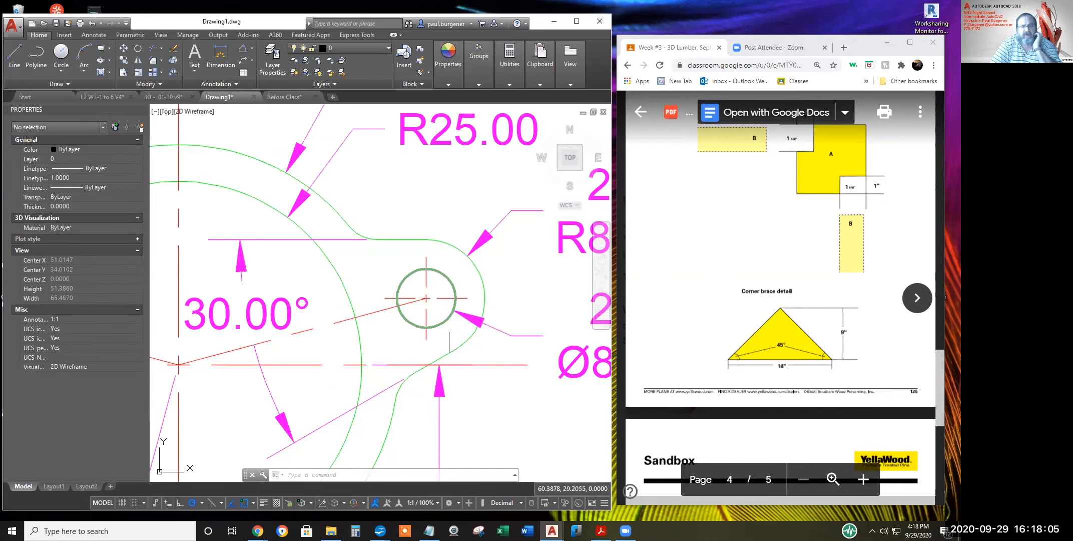
Examine the dimensioned part 15 closely around its Ø16.00 hole, and both numbered parts together
{"action": "scroll", "coordinate": [447, 309], "scroll_direction": "down", "scroll_amount": 4}
{"action": "scroll", "coordinate": [425, 228], "scroll_direction": "down", "scroll_amount": 2}
{"action": "middle_click_drag", "start_coordinate": [425, 228], "coordinate": [442, 357]}
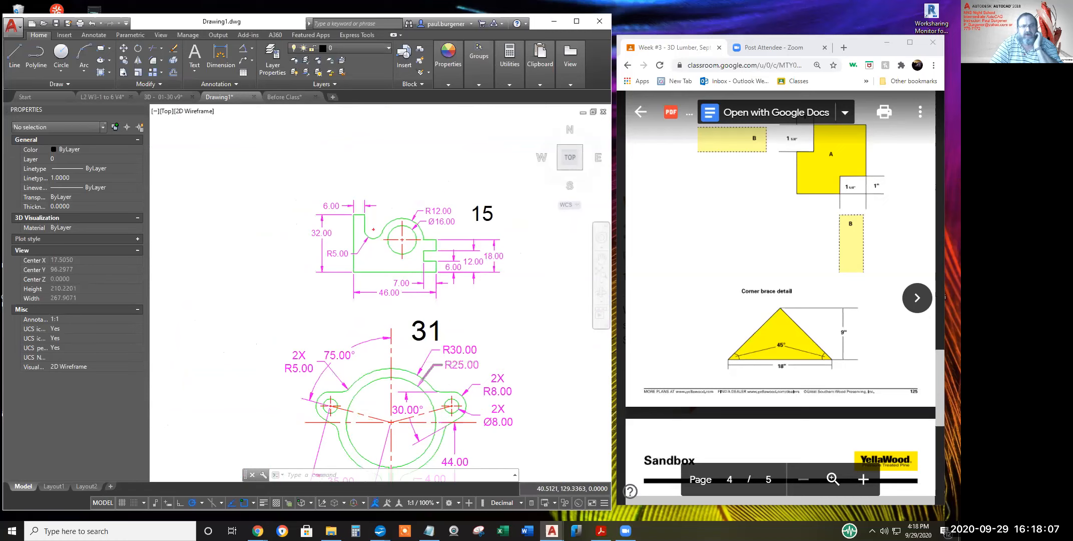
{"action": "scroll", "coordinate": [416, 237], "scroll_direction": "up", "scroll_amount": 4}
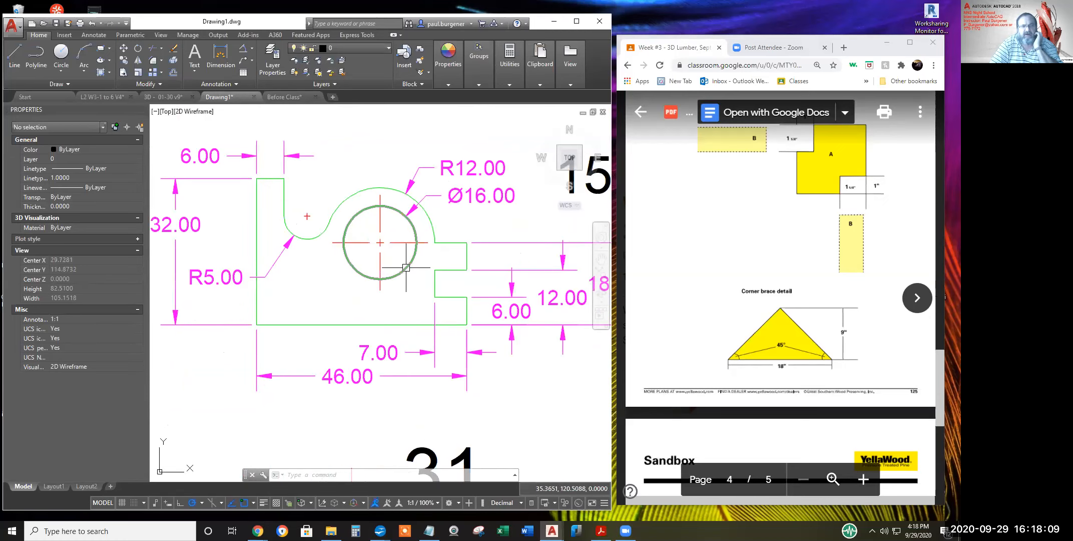
{"action": "scroll", "coordinate": [406, 278], "scroll_direction": "down", "scroll_amount": 4}
{"action": "scroll", "coordinate": [407, 287], "scroll_direction": "up", "scroll_amount": 2}
{"action": "scroll", "coordinate": [406, 287], "scroll_direction": "down", "scroll_amount": 2}
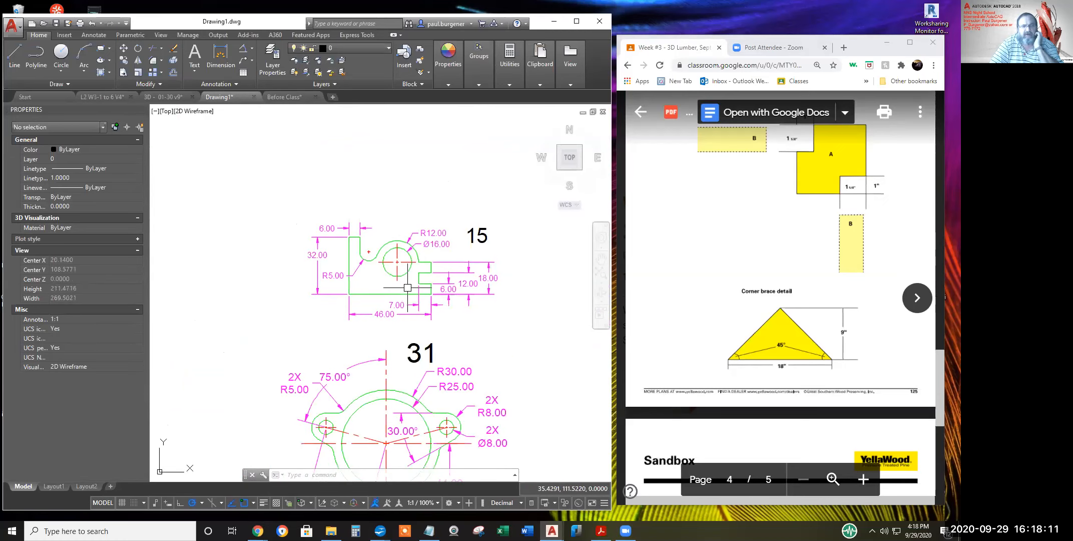
{"action": "middle_click_drag", "start_coordinate": [407, 299], "coordinate": [407, 231]}
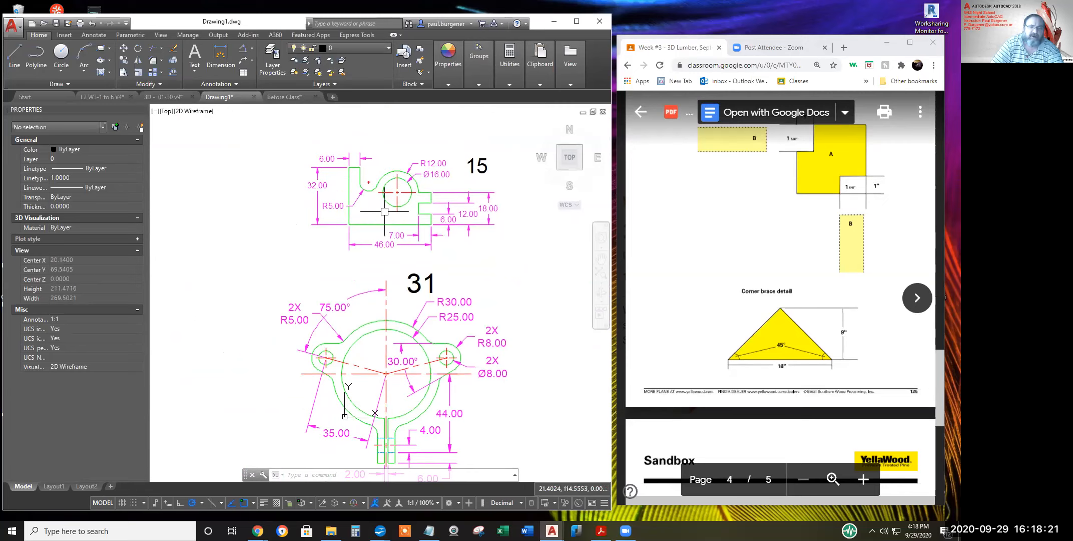
Orbit Drawing1 from the top view to a tilted 3D view centered on part 15
{"action": "left_click", "coordinate": [600, 294]}
{"action": "left_click_drag", "start_coordinate": [414, 246], "coordinate": [475, 178]}
{"action": "left_click_drag", "start_coordinate": [314, 238], "coordinate": [319, 235]}
{"action": "scroll", "coordinate": [295, 269], "scroll_direction": "up", "scroll_amount": 4}
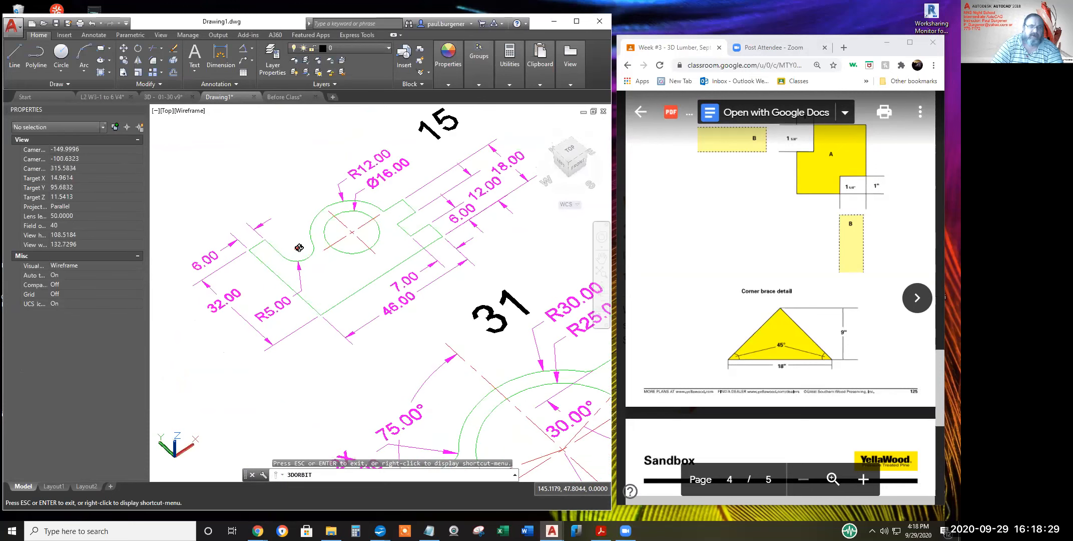
{"action": "middle_click_drag", "start_coordinate": [328, 255], "coordinate": [357, 295]}
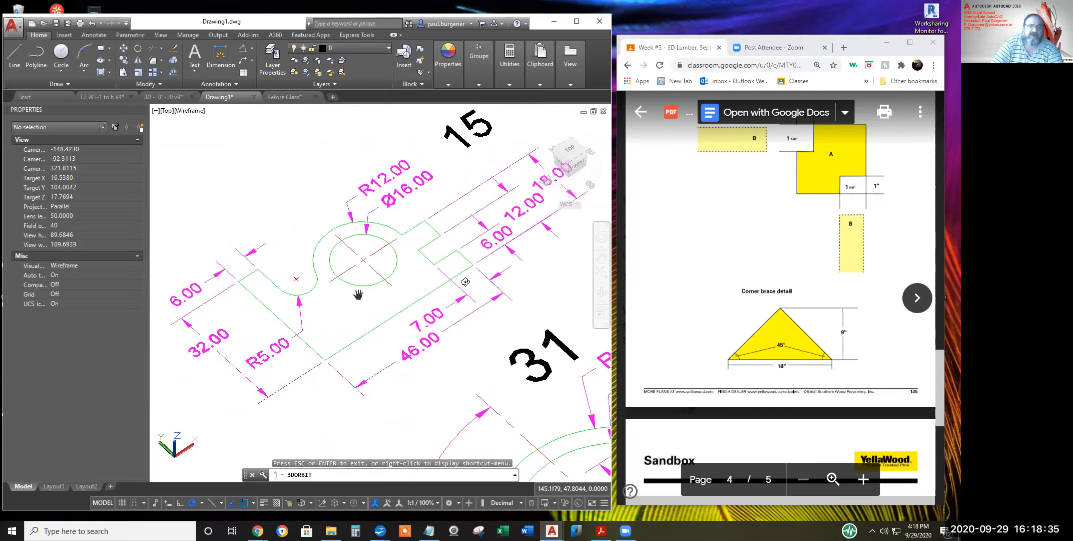
Freeze the Center, CenterX2, Defpoints, Dim and Hidden2 layers to leave only the part outlines and number labels showing
{"action": "left_click", "coordinate": [453, 82]}
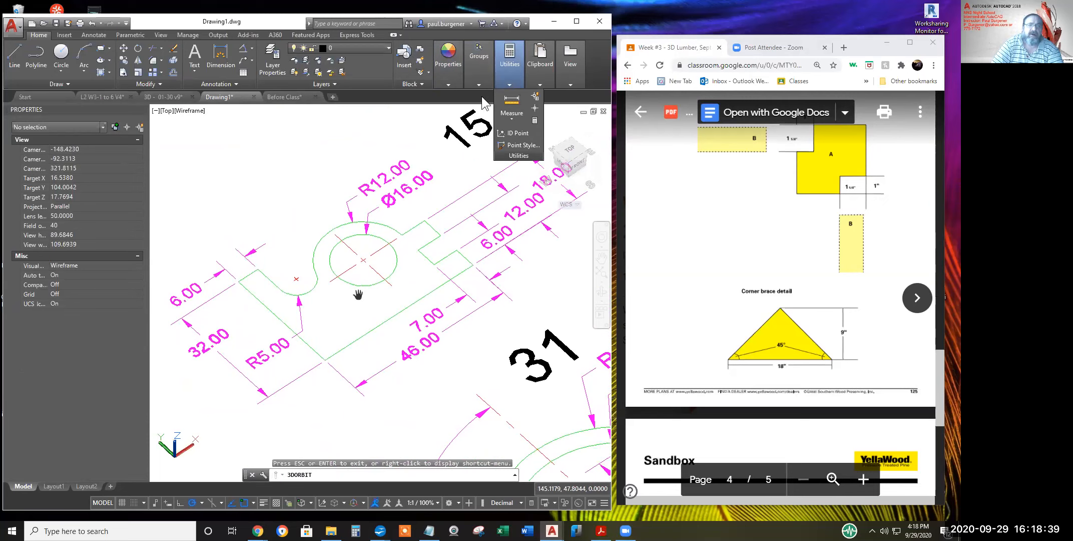
{"action": "left_click", "coordinate": [271, 65]}
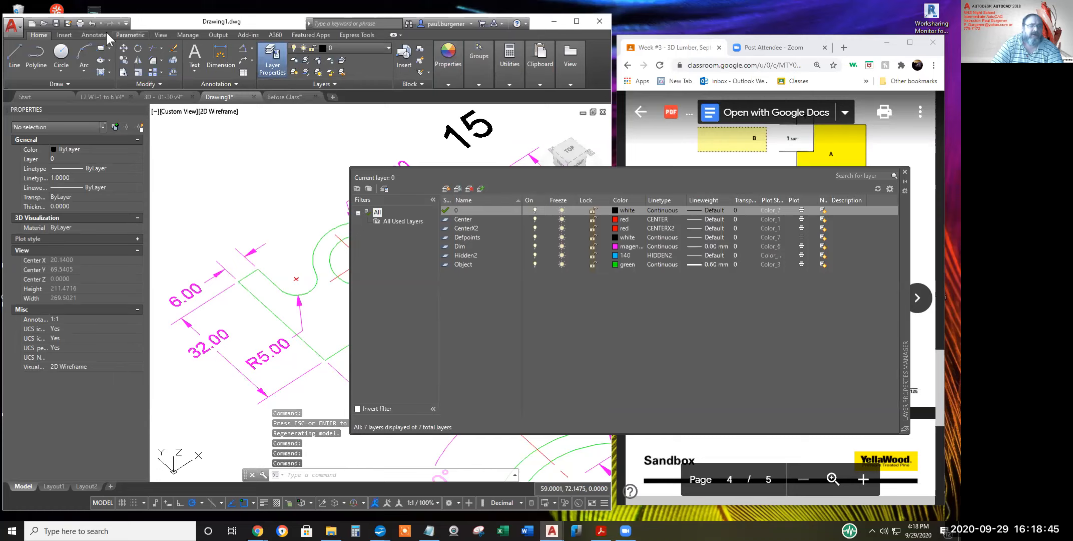
{"action": "left_click", "coordinate": [562, 219]}
{"action": "left_click", "coordinate": [562, 228]}
{"action": "left_click", "coordinate": [562, 237]}
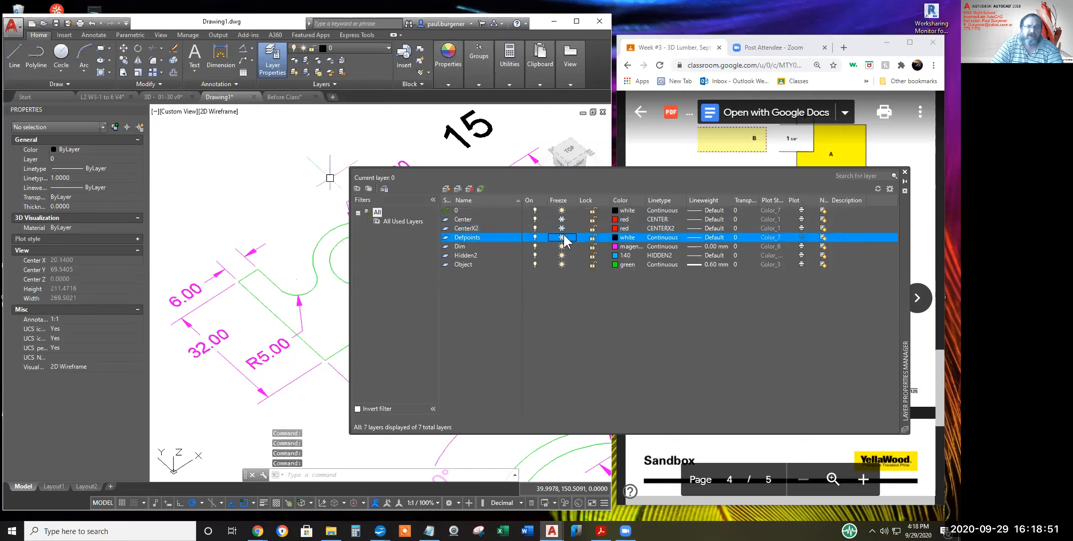
{"action": "left_click", "coordinate": [562, 246]}
{"action": "left_click", "coordinate": [563, 255]}
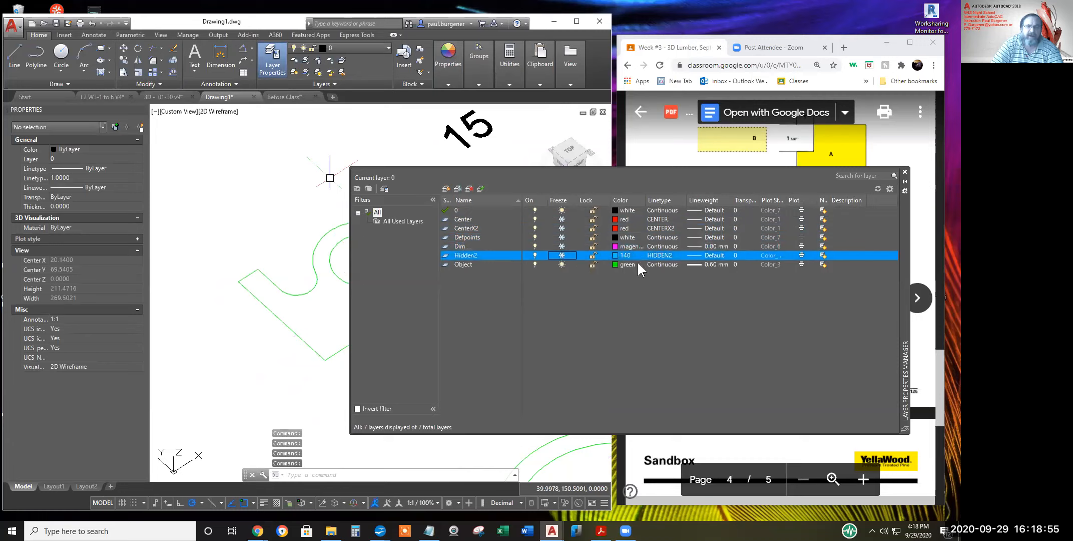
{"action": "left_click", "coordinate": [907, 175]}
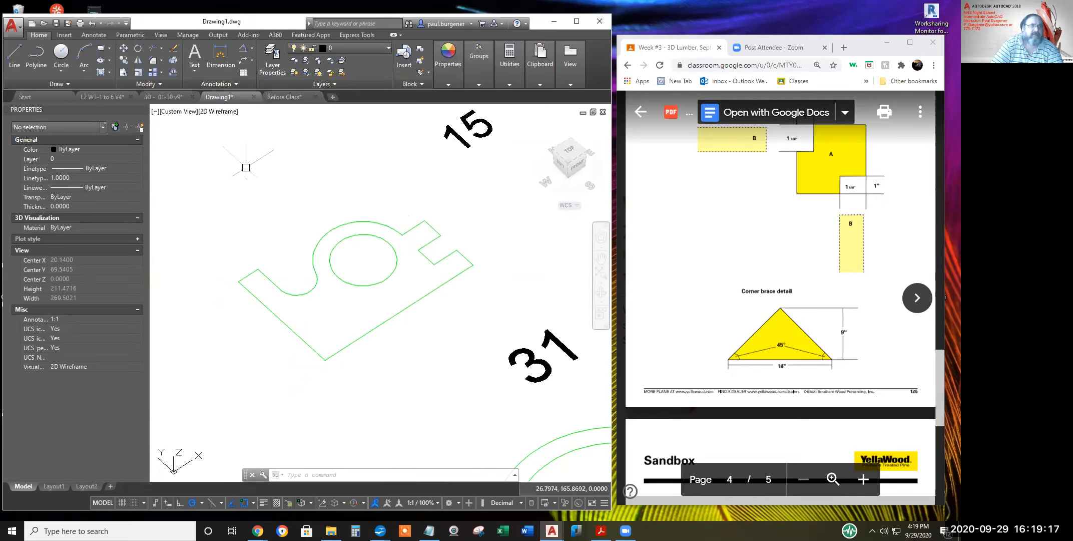
Turn off the display of annotation objects at all scales and open the list of available workspaces
{"action": "left_click", "coordinate": [375, 502]}
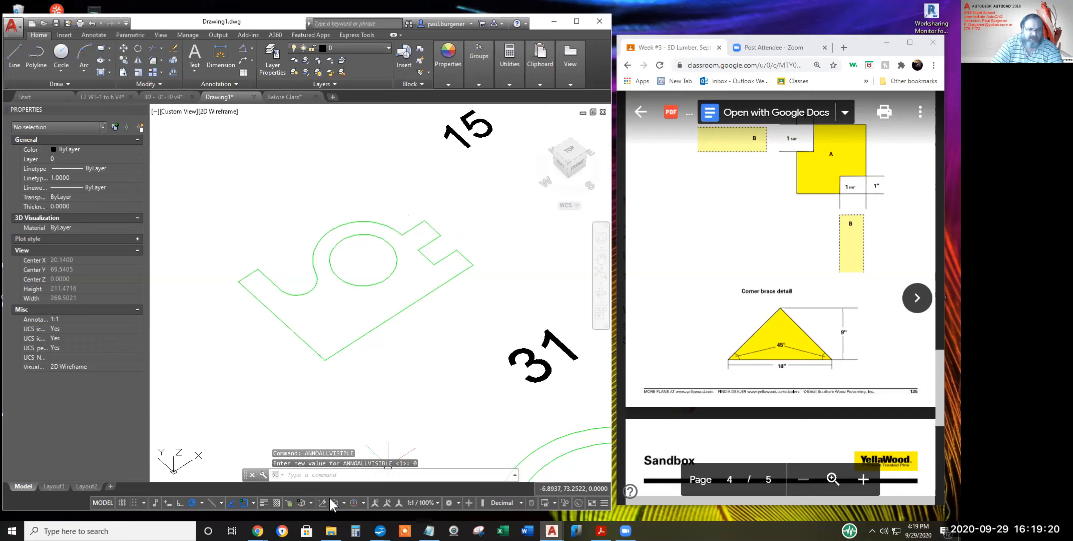
{"action": "left_click", "coordinate": [457, 499]}
{"action": "left_click", "coordinate": [457, 499]}
{"action": "left_click", "coordinate": [458, 500]}
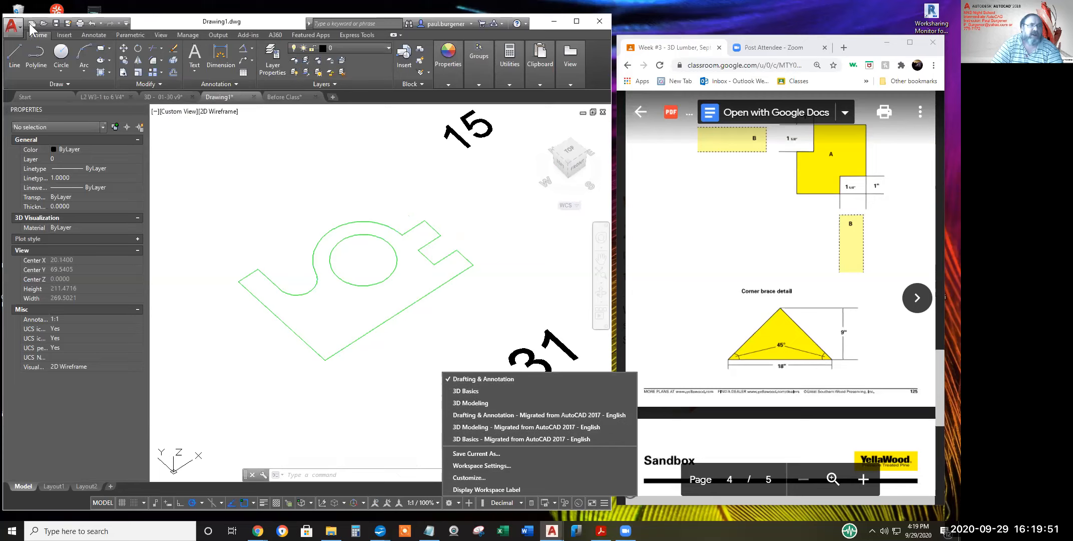
Review the Quick Access Toolbar's customization options and close them
{"action": "right_click", "coordinate": [138, 21]}
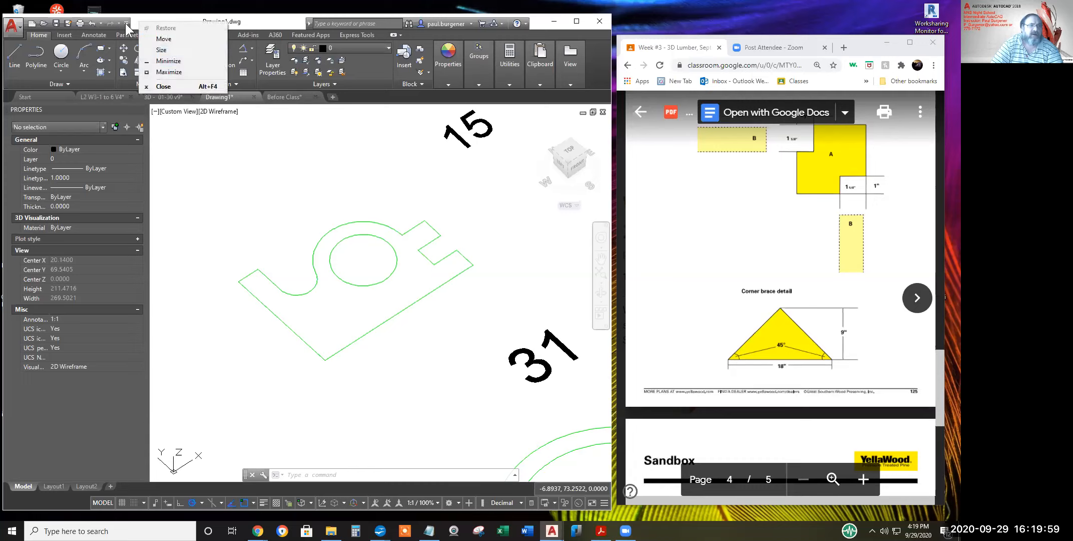
{"action": "left_click", "coordinate": [126, 23]}
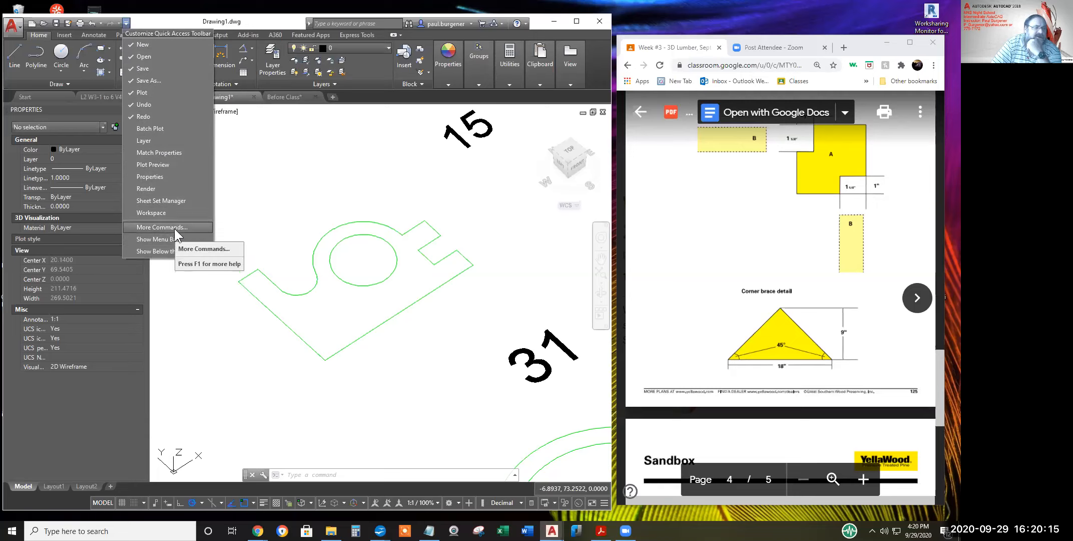
{"action": "left_click", "coordinate": [160, 18]}
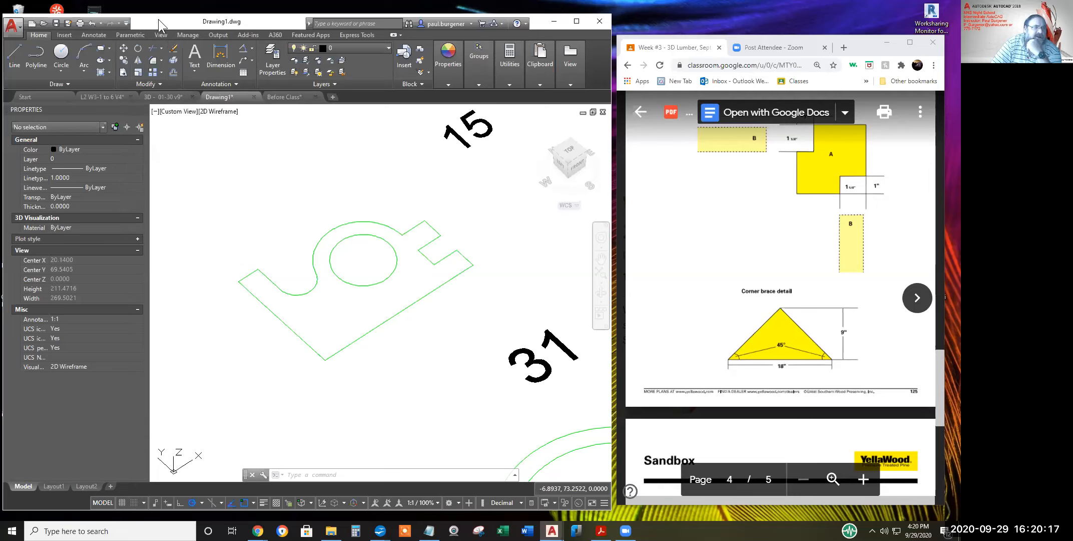
{"action": "right_click", "coordinate": [158, 19]}
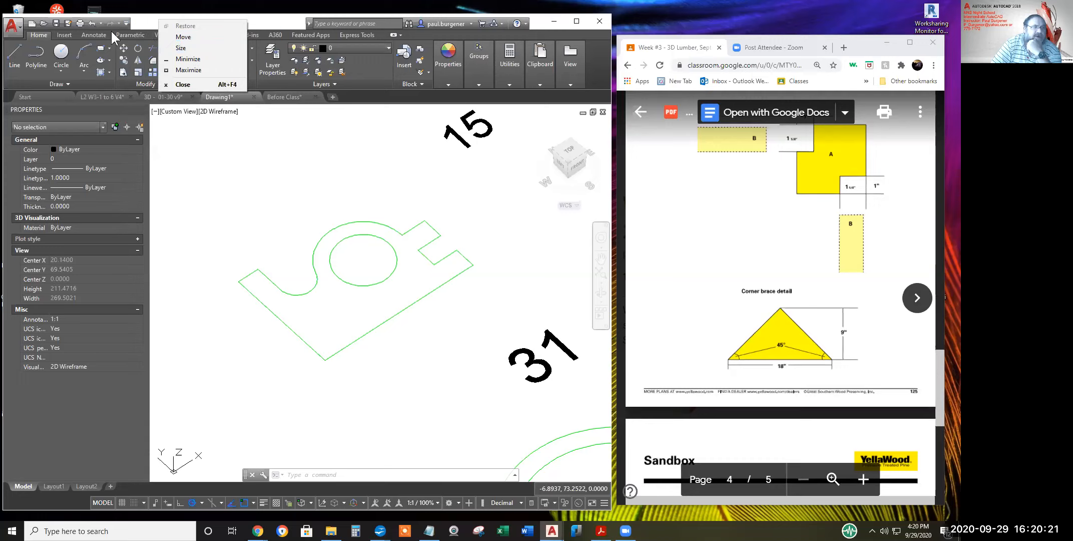
{"action": "left_click", "coordinate": [223, 148]}
{"action": "left_click", "coordinate": [225, 149]}
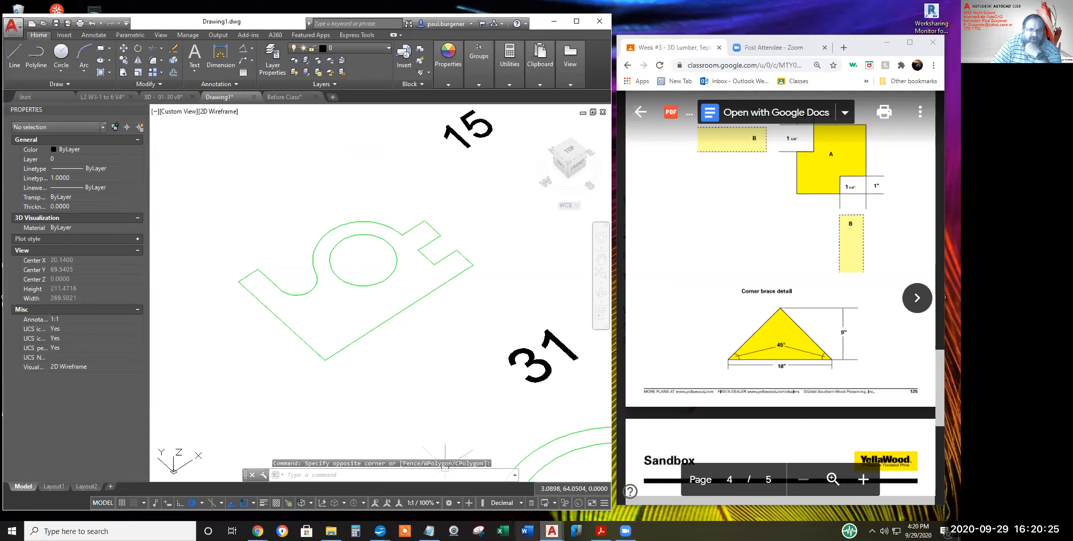
Switch the workspace from Drafting & Annotation to 3D Modeling
{"action": "left_click", "coordinate": [458, 500]}
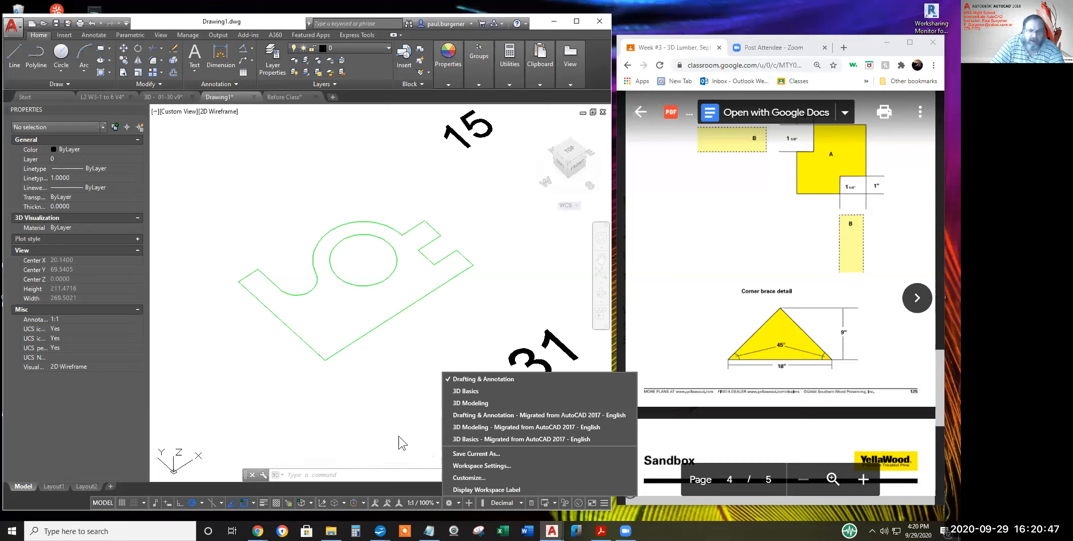
{"action": "left_click", "coordinate": [416, 432]}
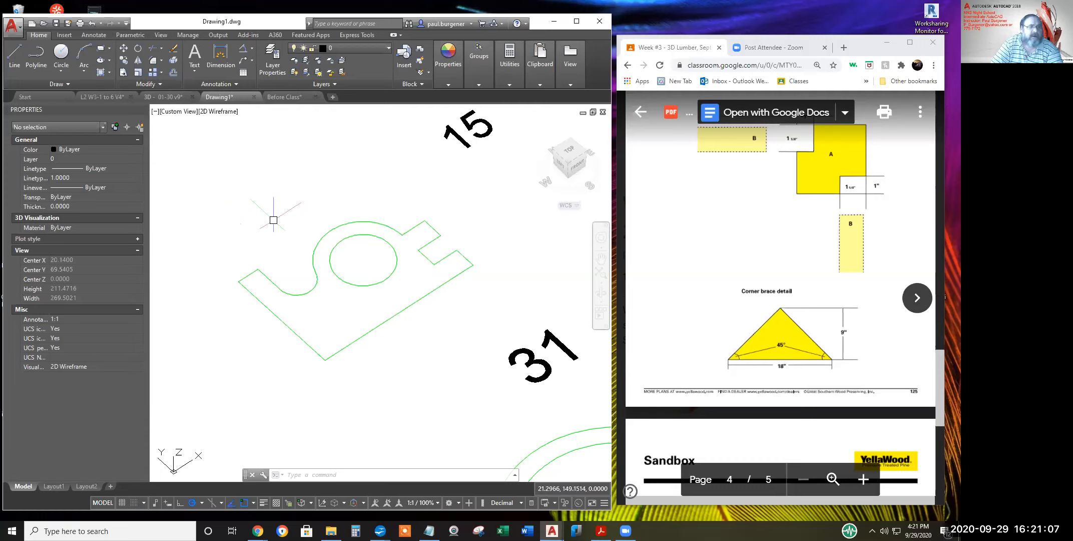
{"action": "left_click", "coordinate": [457, 502]}
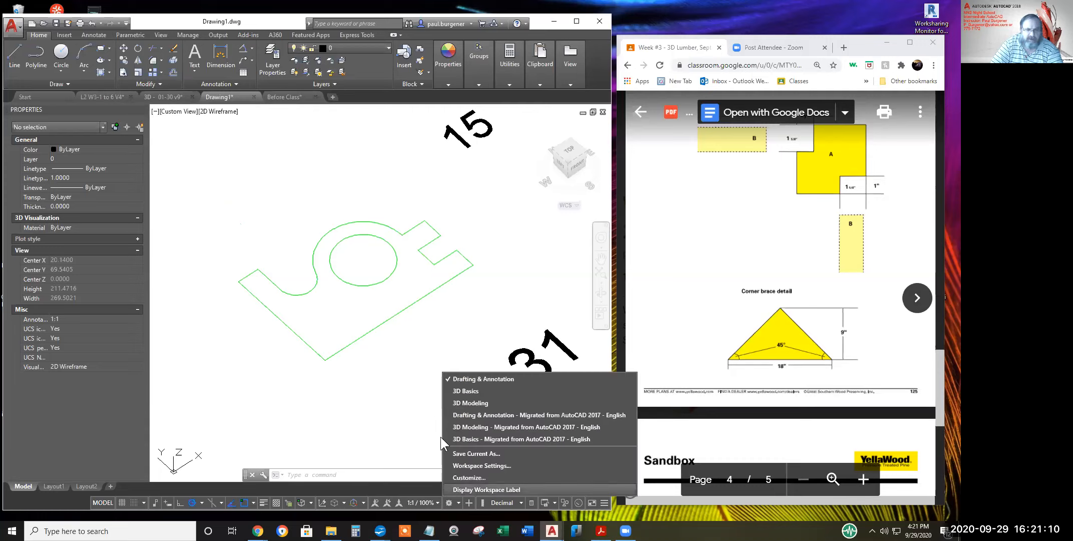
{"action": "left_click", "coordinate": [471, 403]}
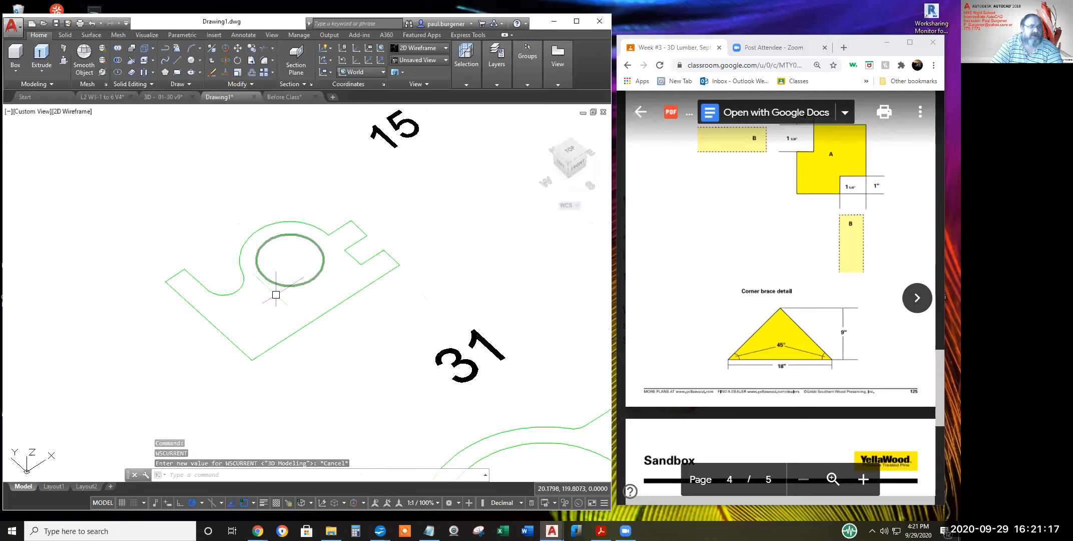
Select the small and large arcs of part 15's outline to check whether they are separate objects, and clear the selection
{"action": "left_click", "coordinate": [240, 287]}
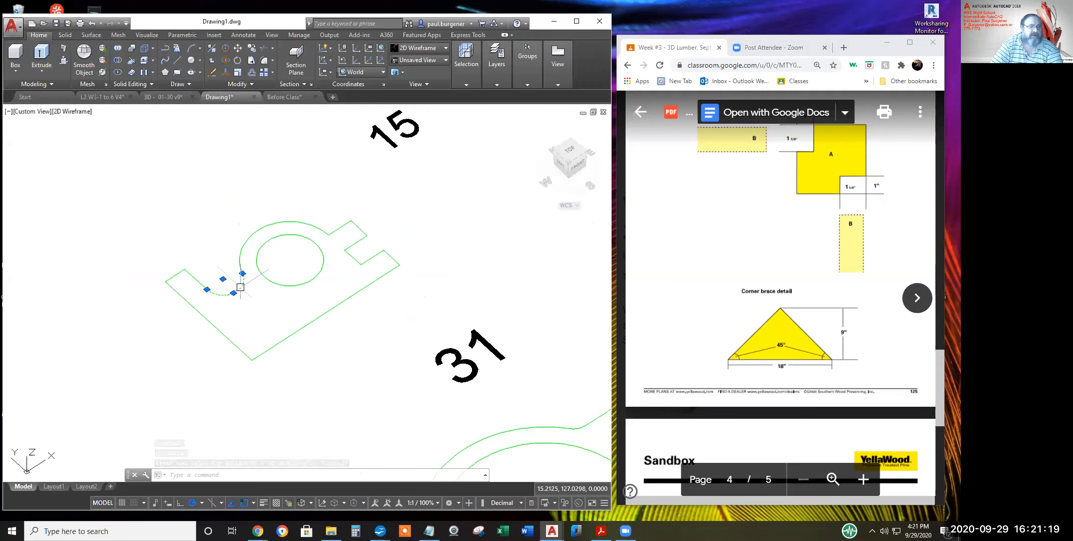
{"action": "left_click", "coordinate": [303, 222]}
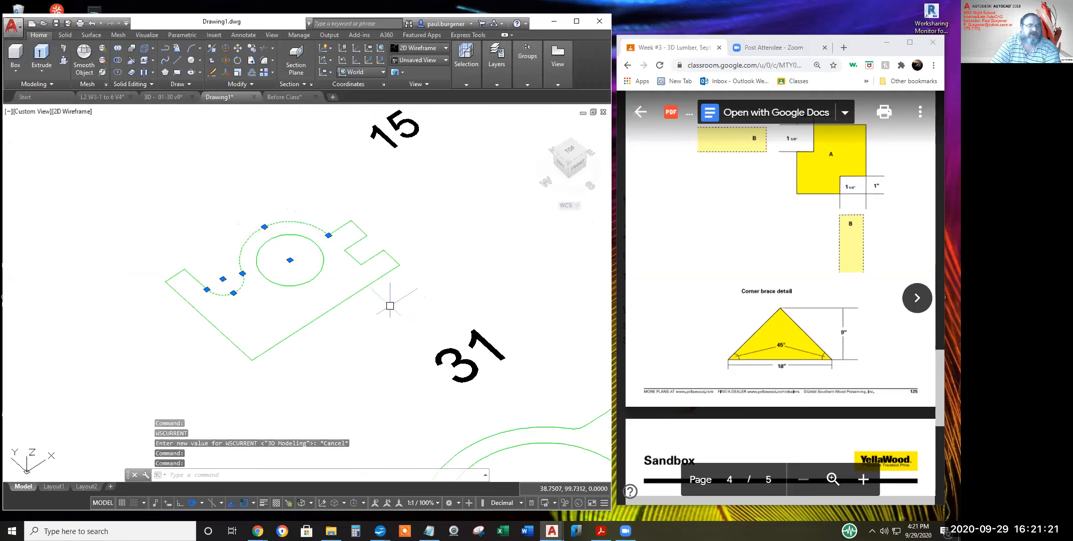
{"action": "key", "text": "Escape"}
{"action": "key", "text": "Escape"}
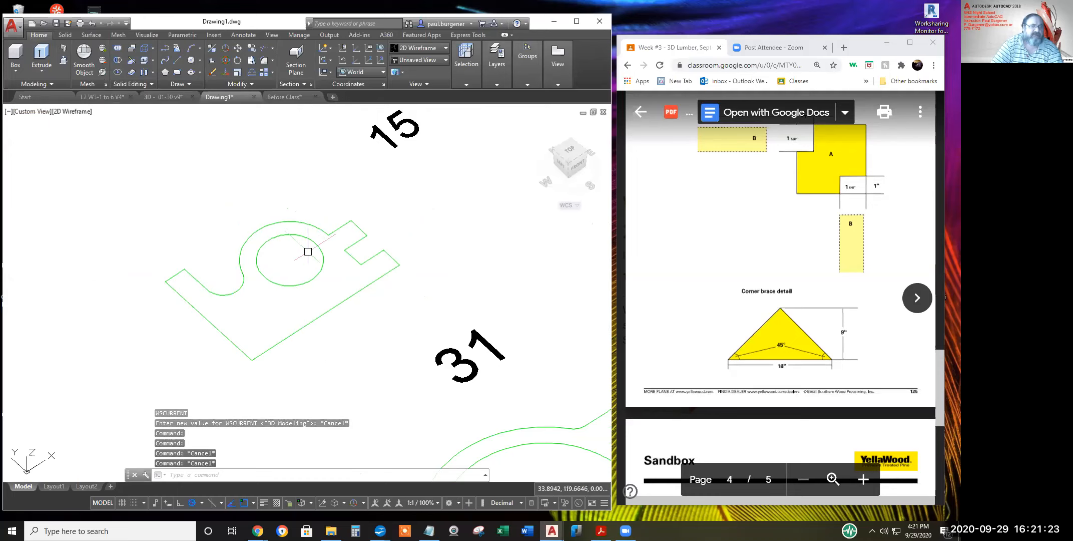
Try to extrude part 15's unjoined outline segments and inner circle together to a height of about 25.8 units
{"action": "left_click", "coordinate": [44, 56]}
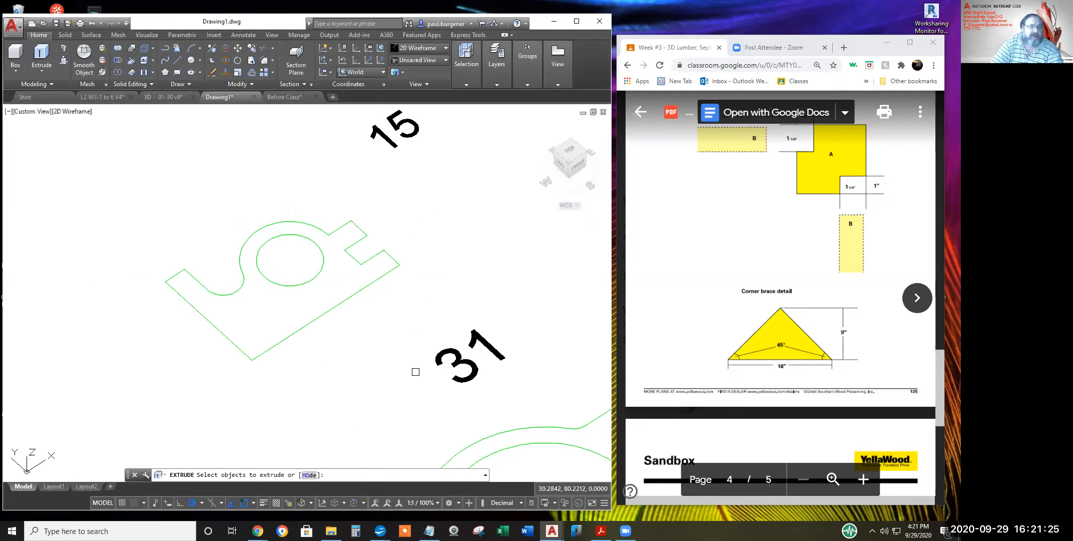
{"action": "left_click", "coordinate": [407, 376]}
{"action": "left_click", "coordinate": [143, 208]}
{"action": "key", "text": "Return"}
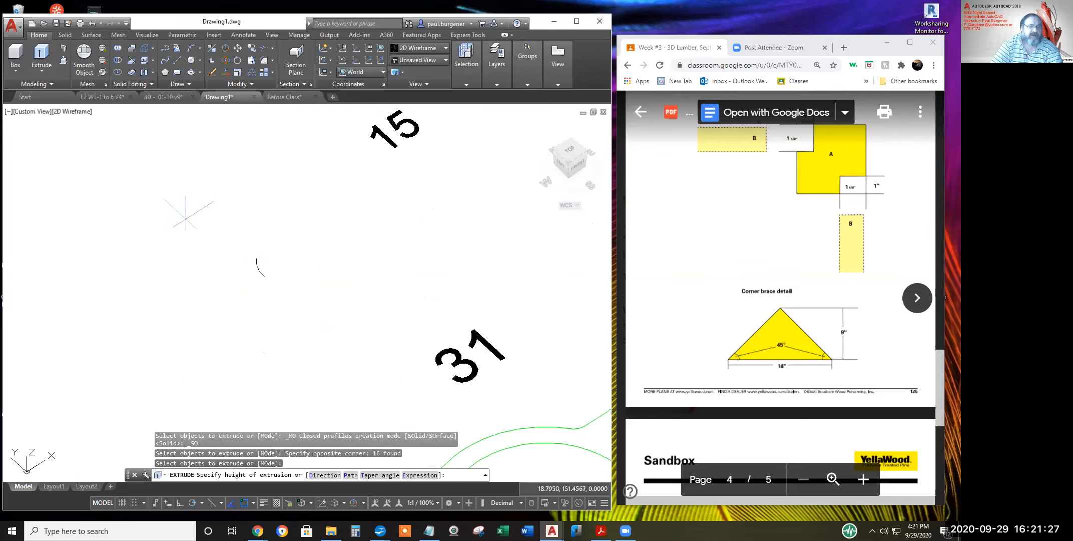
{"action": "left_click", "coordinate": [186, 188]}
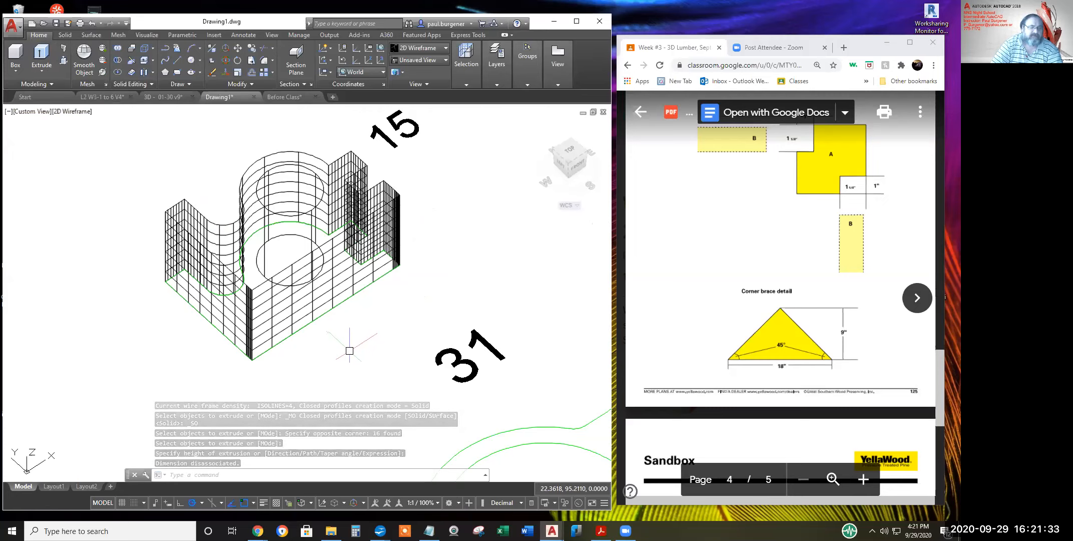
Inspect individual faces of the extruded outline by selecting them, and undo the extrusion
{"action": "left_click", "coordinate": [340, 278]}
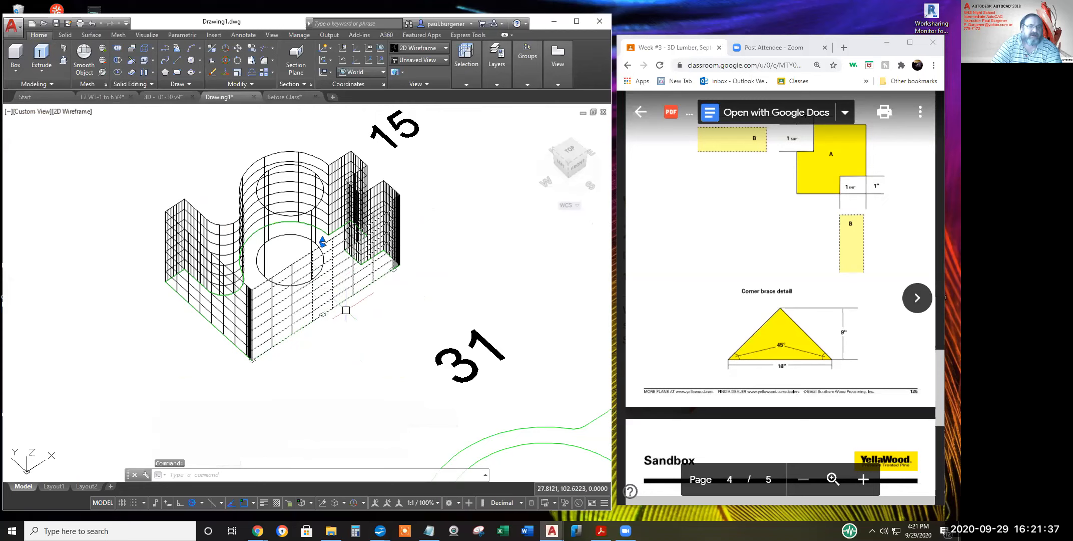
{"action": "key", "text": "Escape"}
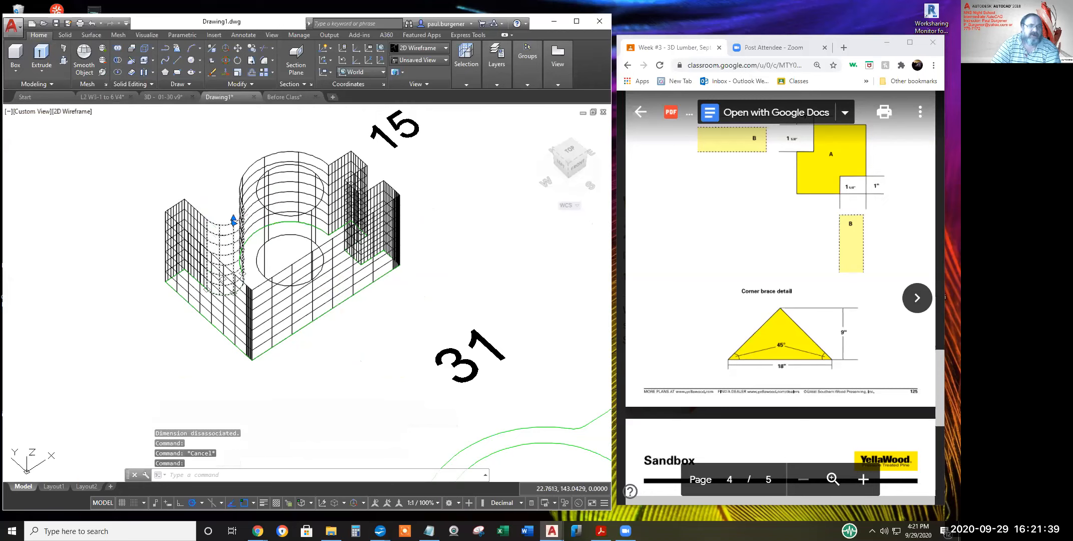
{"action": "key", "text": "Escape"}
{"action": "key", "text": "Escape"}
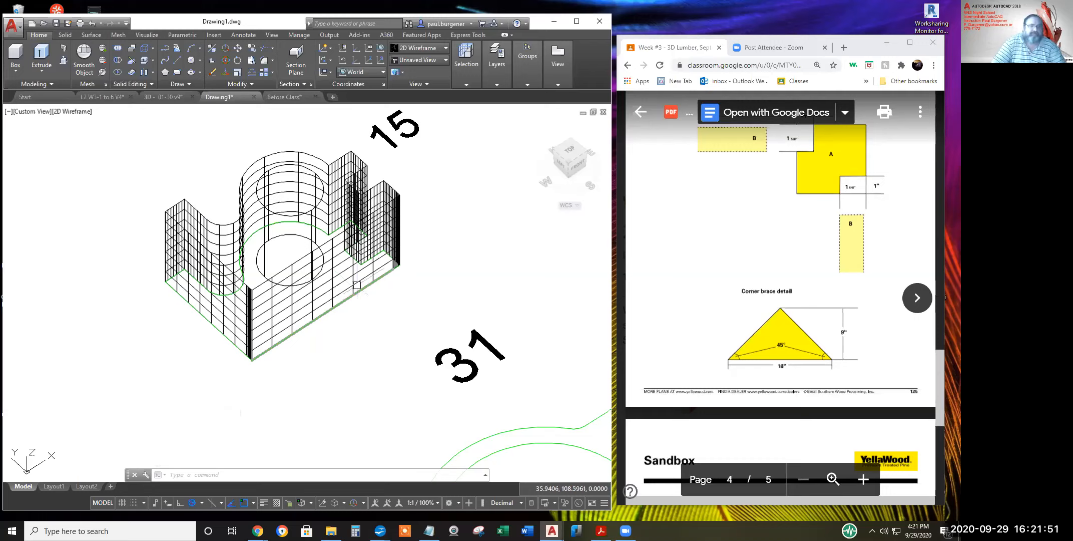
{"action": "left_click", "coordinate": [91, 22]}
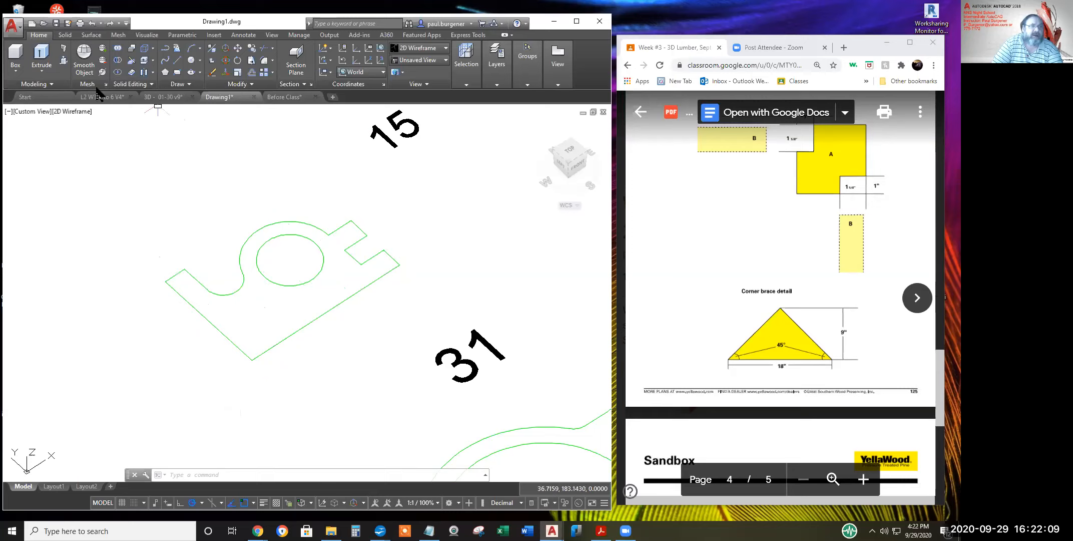
Convert the large arc of part 15 into a polyline with Edit Polyline and join the remaining outline segments to it
{"action": "left_click", "coordinate": [246, 83]}
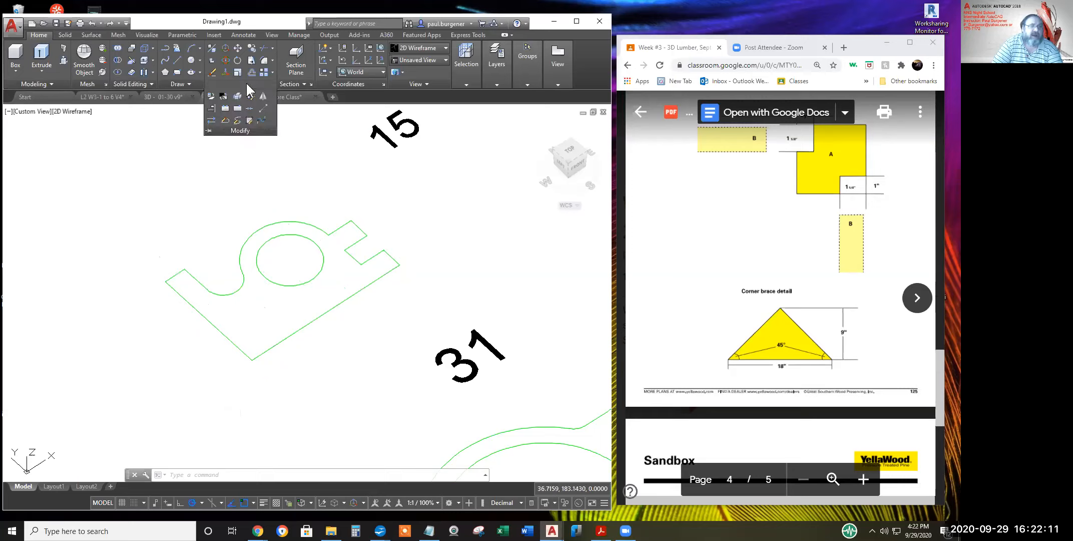
{"action": "left_click", "coordinate": [226, 128]}
{"action": "left_click", "coordinate": [277, 221]}
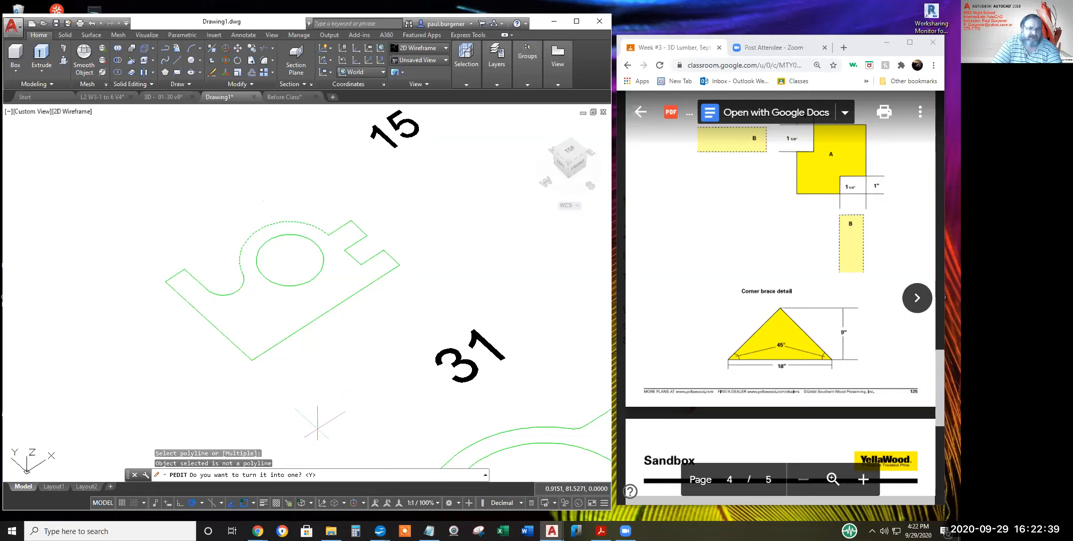
{"action": "key", "text": "Return"}
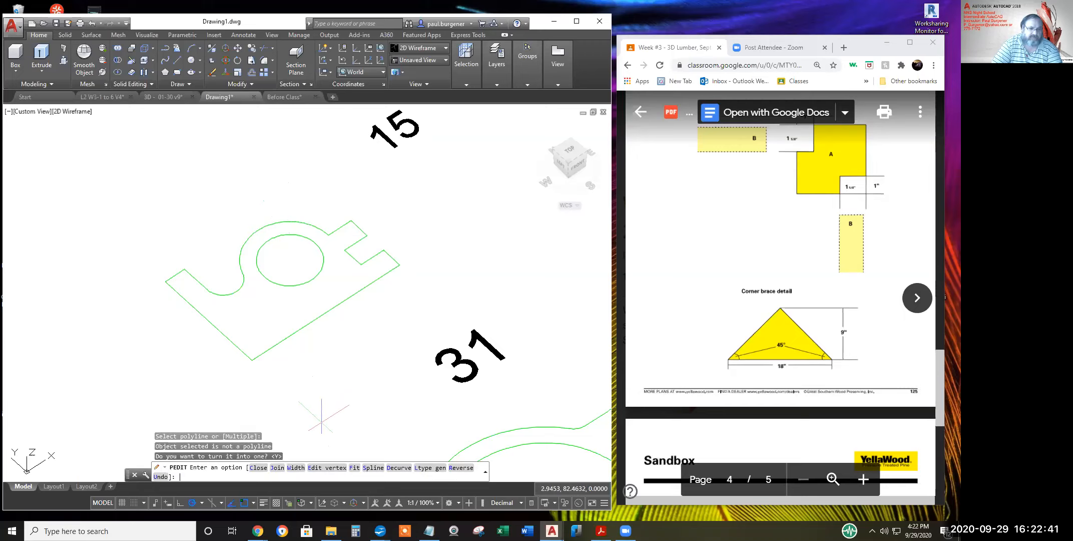
{"action": "left_click", "coordinate": [277, 468]}
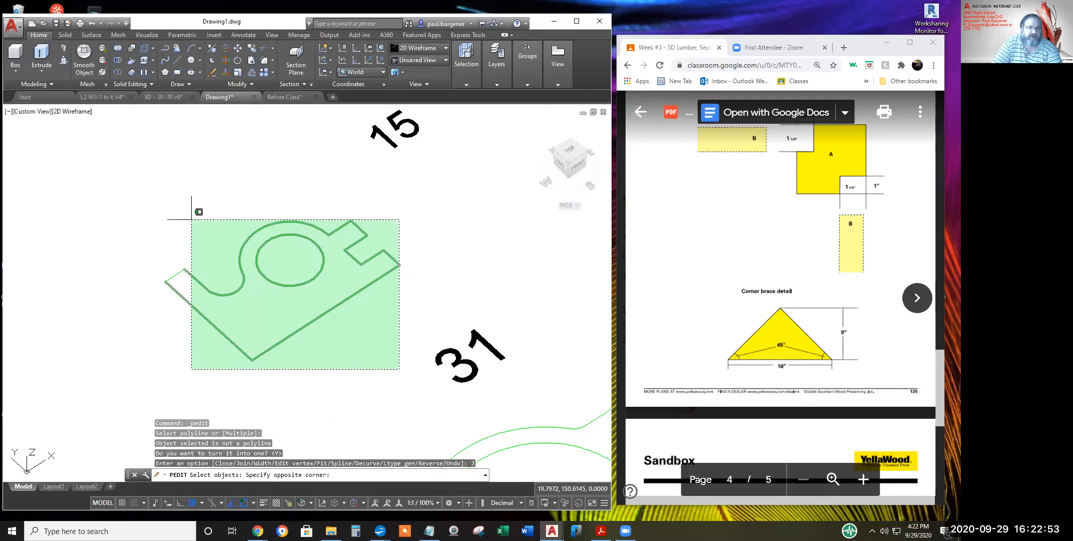
{"action": "left_click", "coordinate": [399, 369]}
{"action": "left_click", "coordinate": [157, 188]}
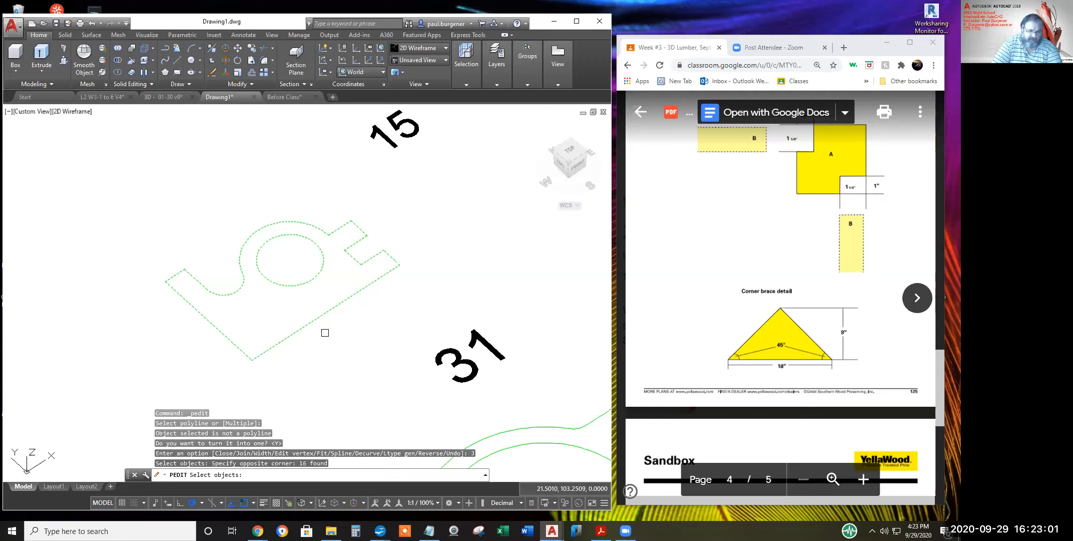
{"action": "key", "text": "Return"}
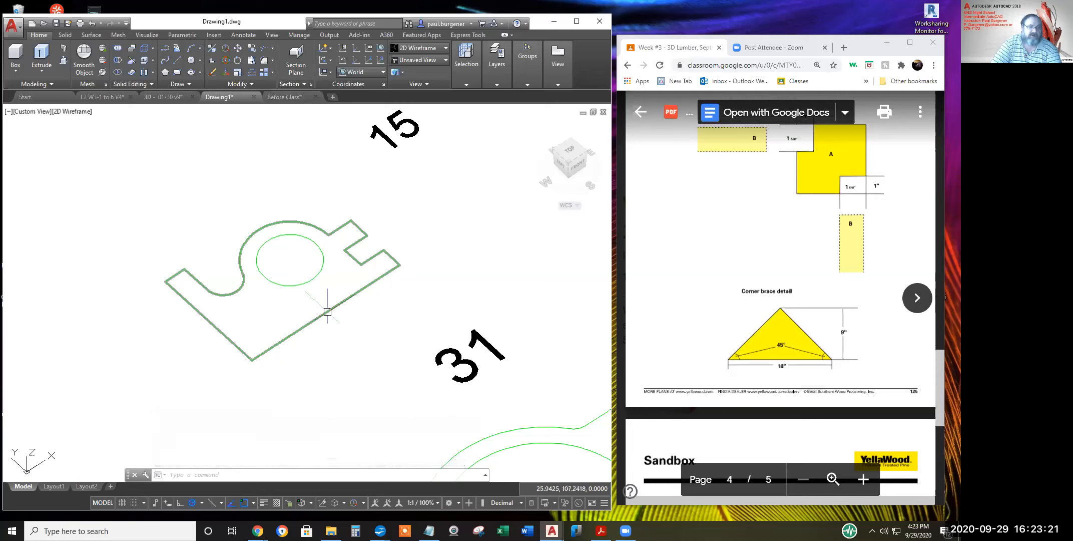
Extrude part 15's joined outline upward into a solid about 20.25 units high, leaving out the inner circle
{"action": "left_click", "coordinate": [41, 55]}
{"action": "left_click", "coordinate": [287, 221]}
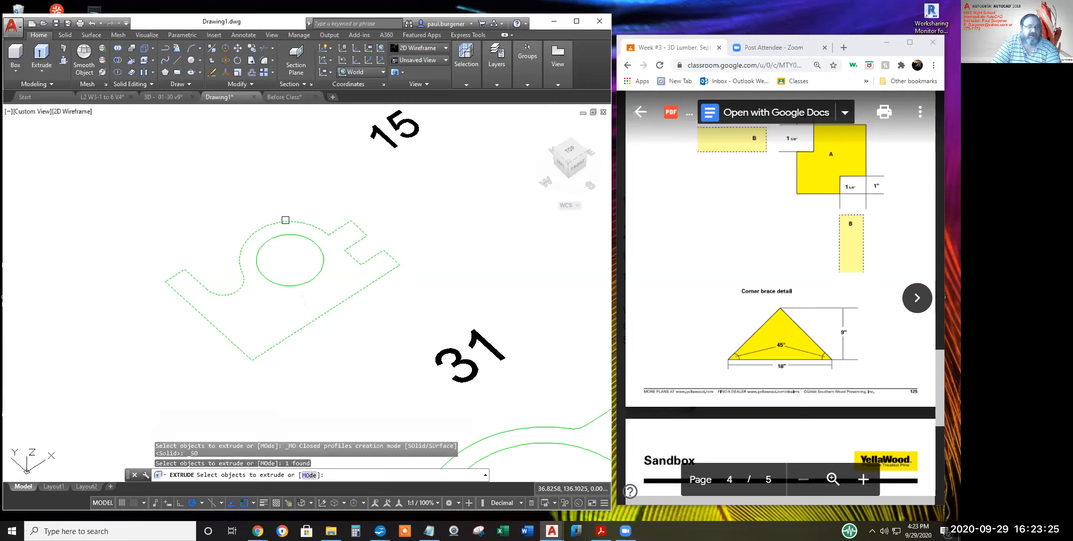
{"action": "key", "text": "Return"}
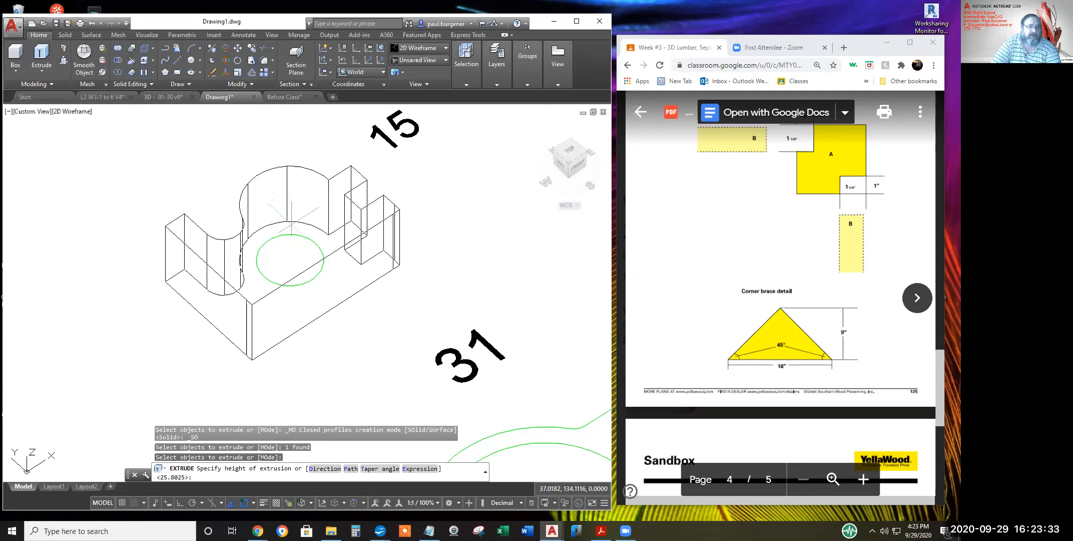
{"action": "left_click", "coordinate": [291, 220]}
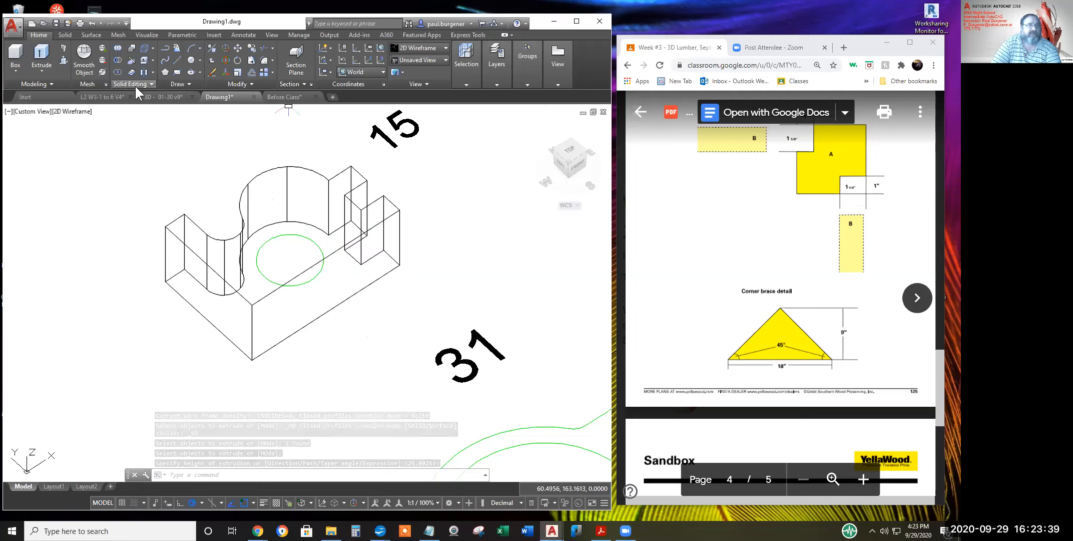
Make Object the current layer
{"action": "left_click", "coordinate": [498, 84]}
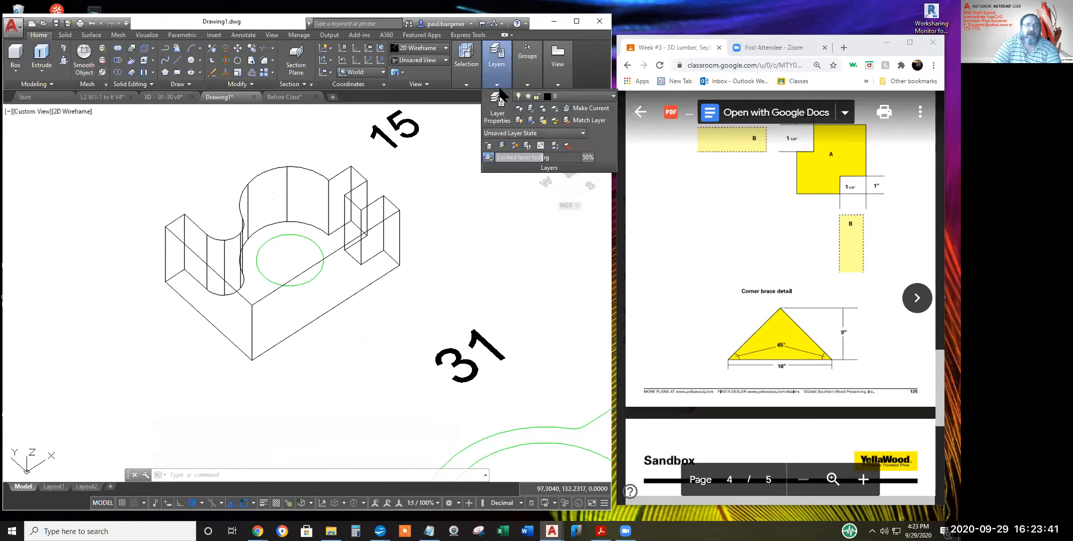
{"action": "left_click", "coordinate": [561, 97]}
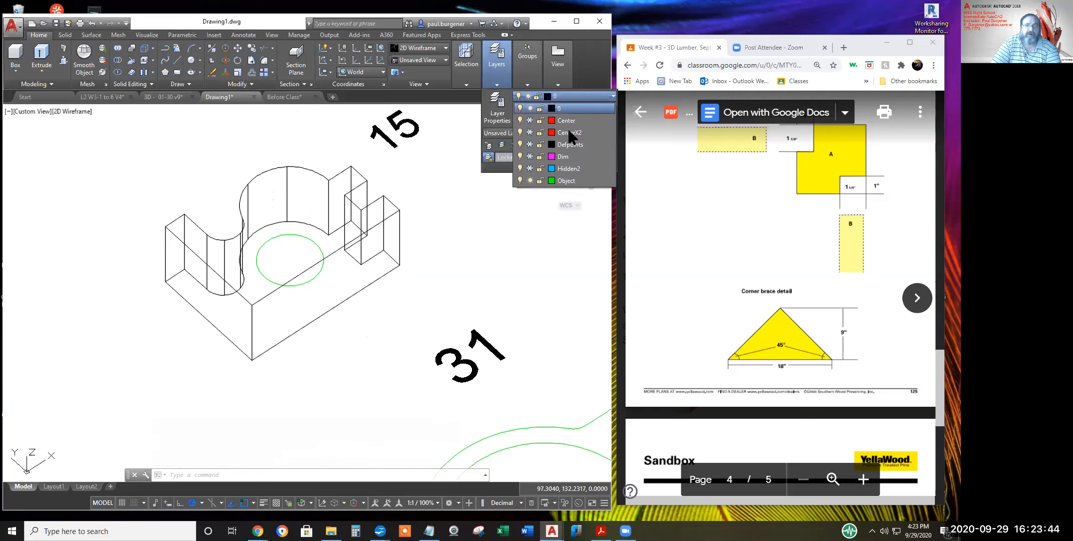
{"action": "left_click", "coordinate": [562, 180]}
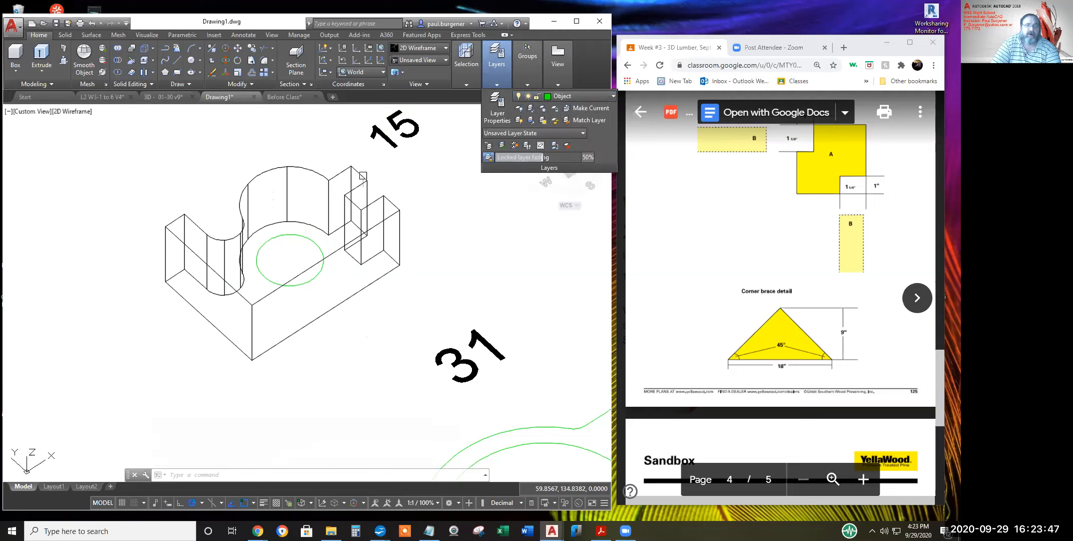
Move part 15's extruded solid to the Object layer and clear the selection
{"action": "left_click", "coordinate": [364, 176]}
{"action": "left_click", "coordinate": [496, 83]}
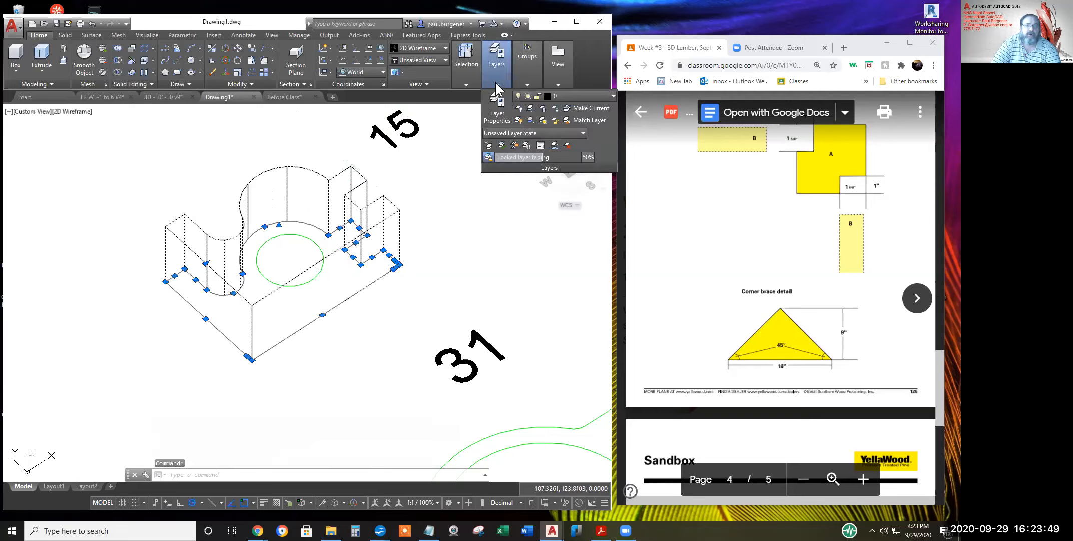
{"action": "left_click", "coordinate": [562, 95]}
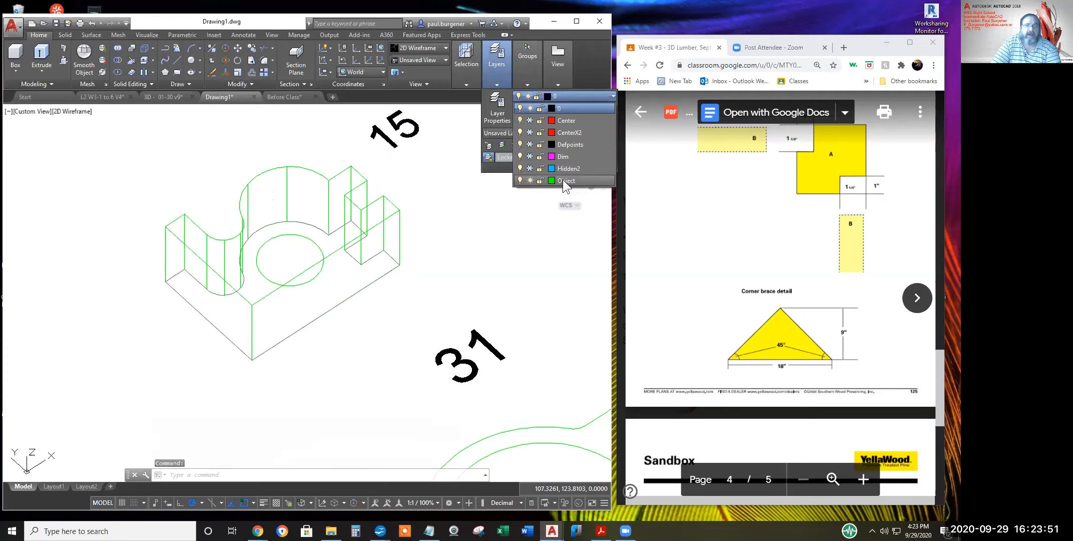
{"action": "left_click", "coordinate": [562, 180]}
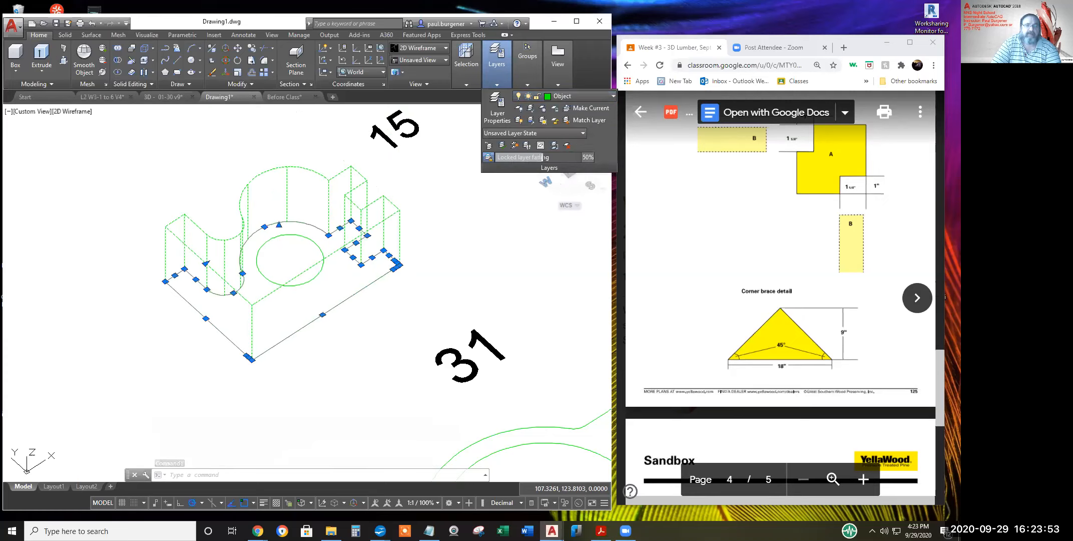
{"action": "key", "text": "Escape"}
{"action": "key", "text": "Escape"}
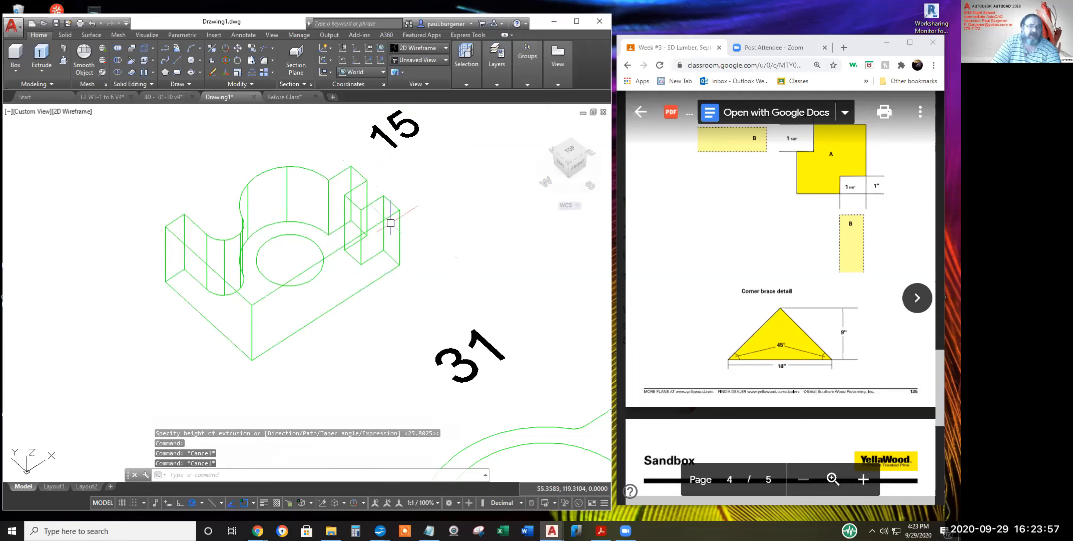
View the extruded solid in the Conceptual visual style and return to 2D Wireframe
{"action": "left_click", "coordinate": [73, 111]}
{"action": "left_click", "coordinate": [102, 147]}
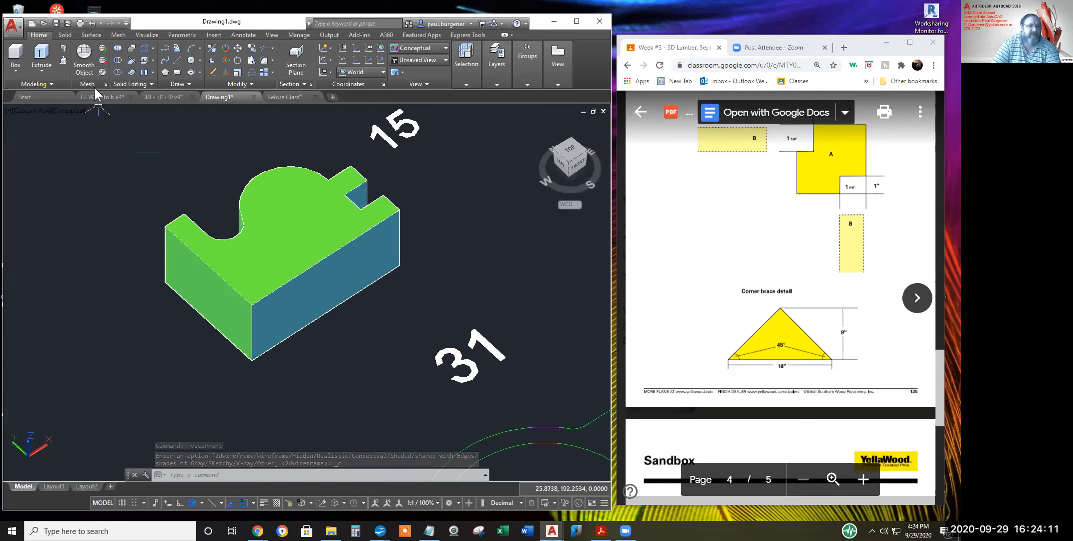
{"action": "left_click", "coordinate": [68, 111]}
{"action": "left_click", "coordinate": [96, 135]}
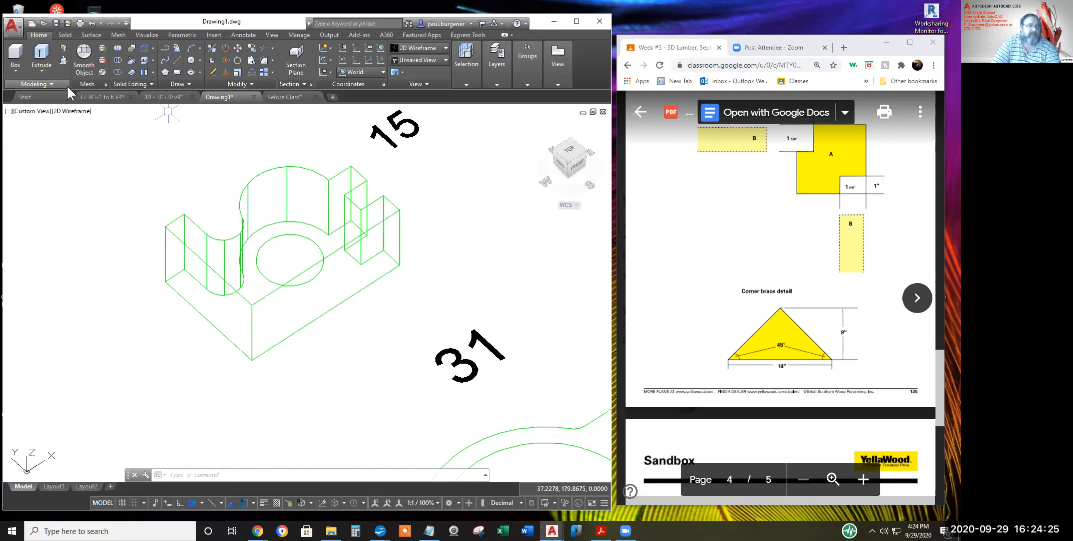
Extrude part 15's inner circle upward into a cylinder that rises well above the top of the surrounding solid
{"action": "left_click", "coordinate": [42, 53]}
{"action": "left_click", "coordinate": [318, 245]}
{"action": "key", "text": "Return"}
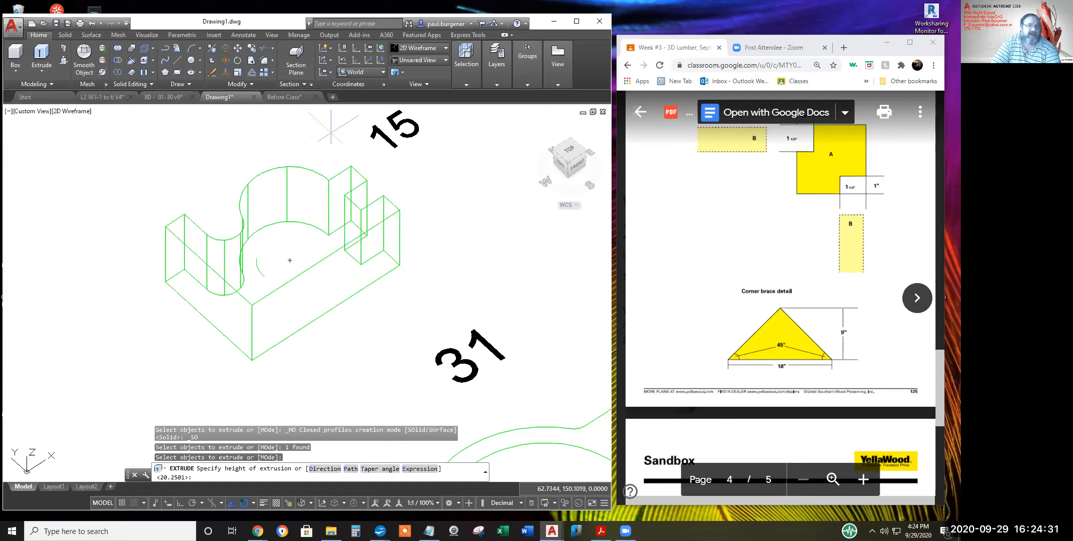
{"action": "left_click", "coordinate": [331, 129]}
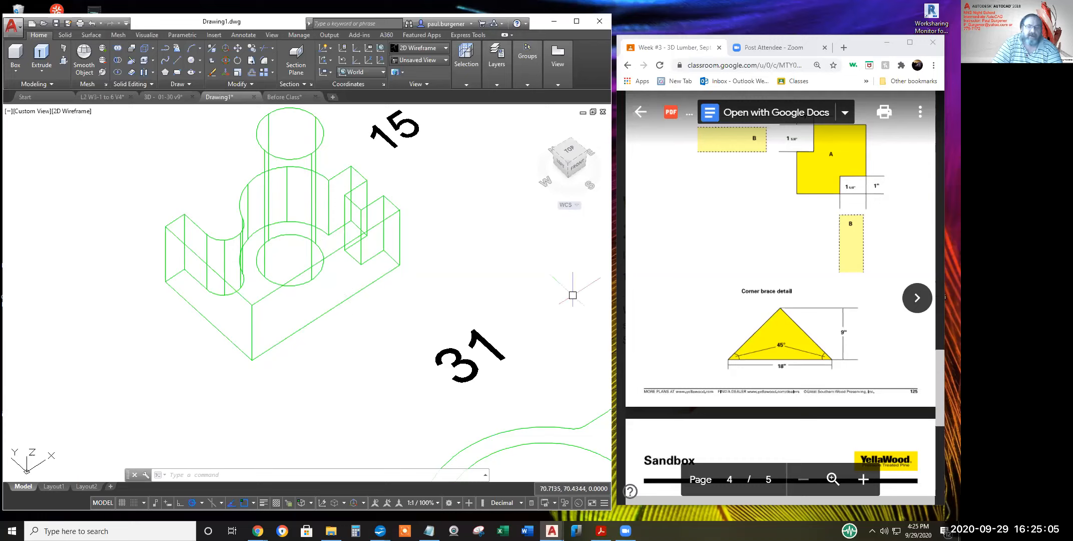
View part 15's solid and its tall cylinder in the Conceptual visual style, and return to 2D Wireframe
{"action": "left_click", "coordinate": [76, 111]}
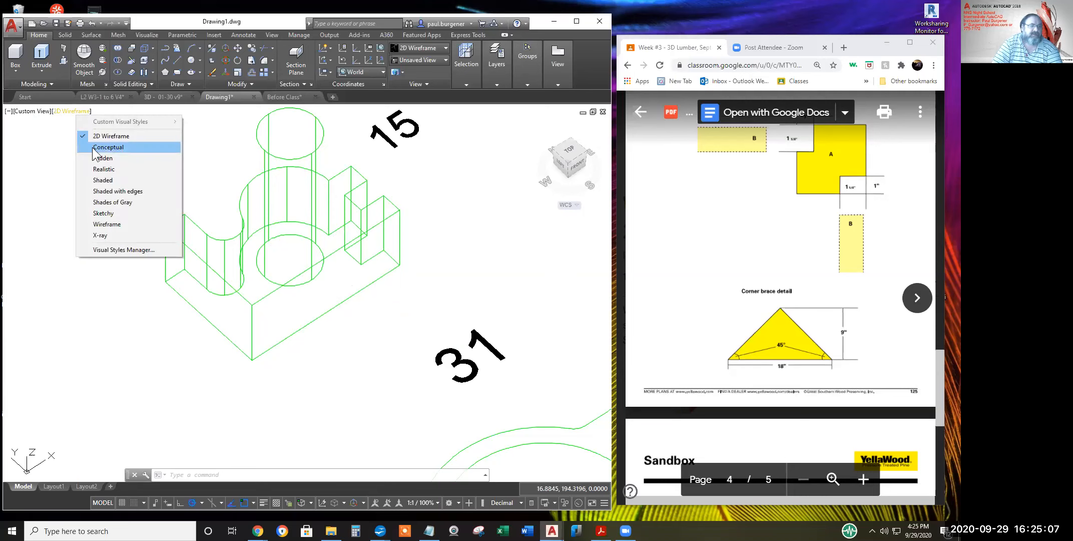
{"action": "left_click", "coordinate": [107, 148]}
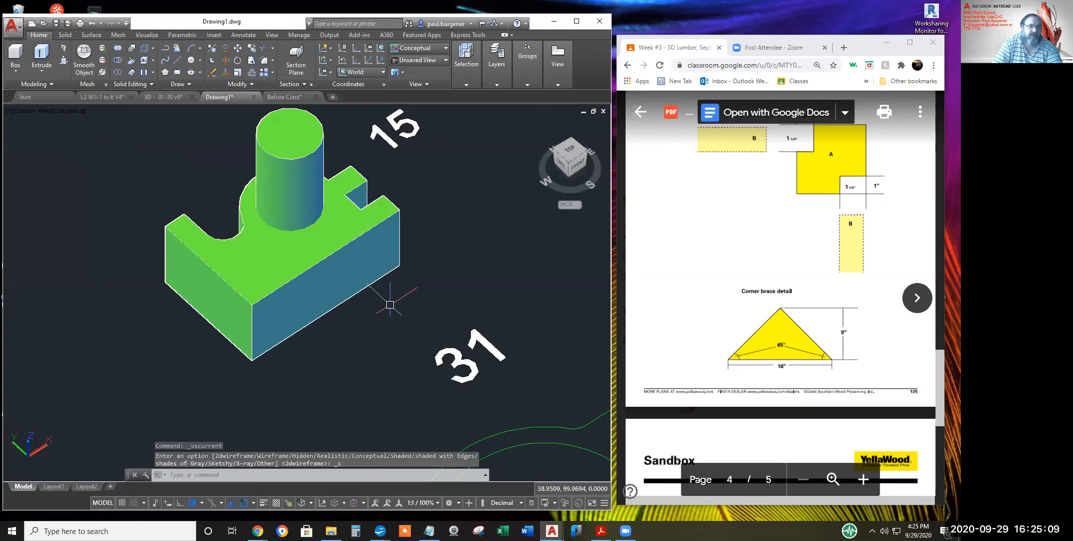
{"action": "middle_click_drag", "start_coordinate": [388, 304], "coordinate": [390, 332]}
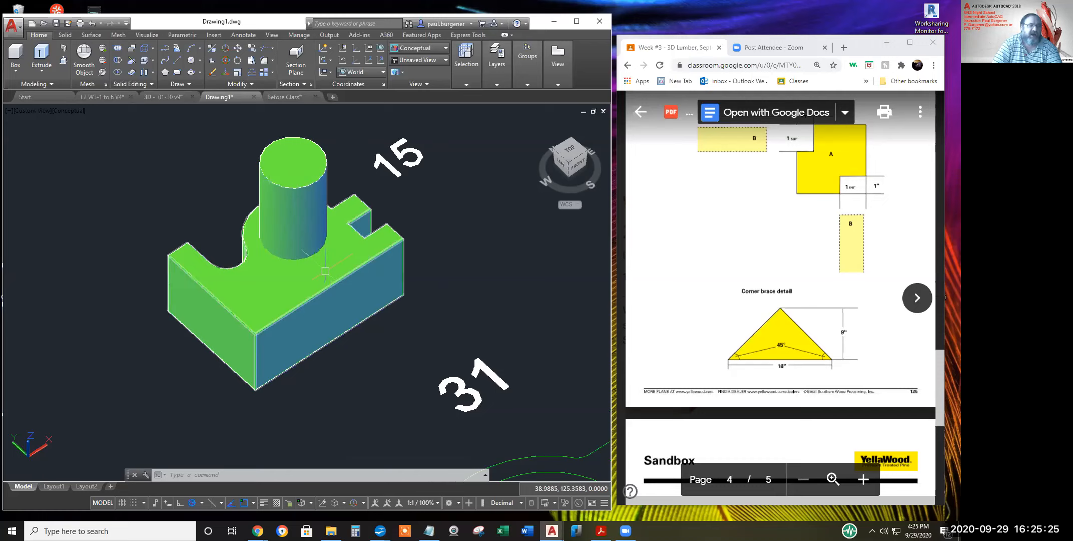
{"action": "left_click", "coordinate": [69, 111]}
{"action": "left_click", "coordinate": [103, 135]}
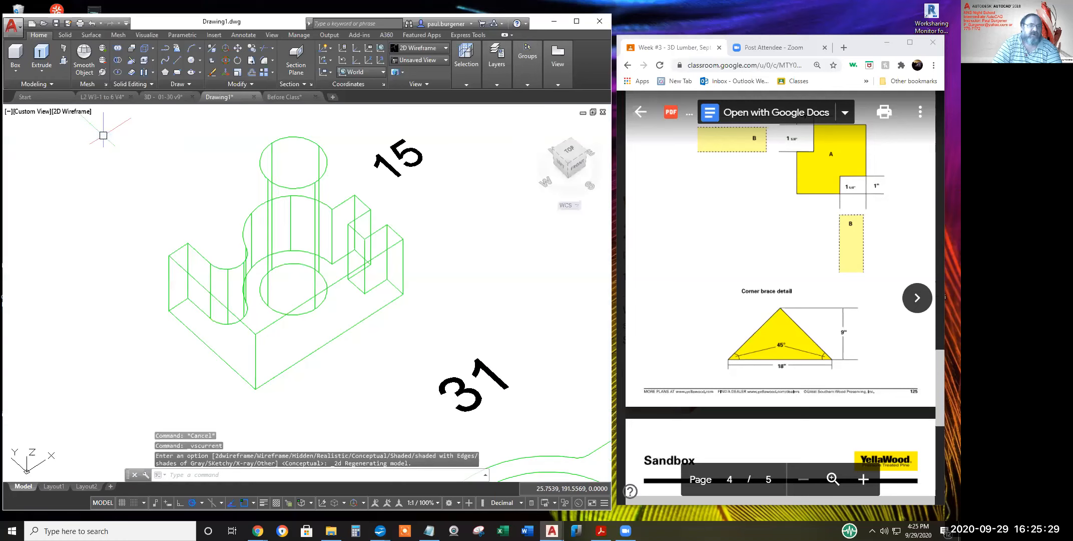
Subtract the tall cylinder from part 15's extruded solid to cut a round through hole
{"action": "left_click", "coordinate": [117, 60]}
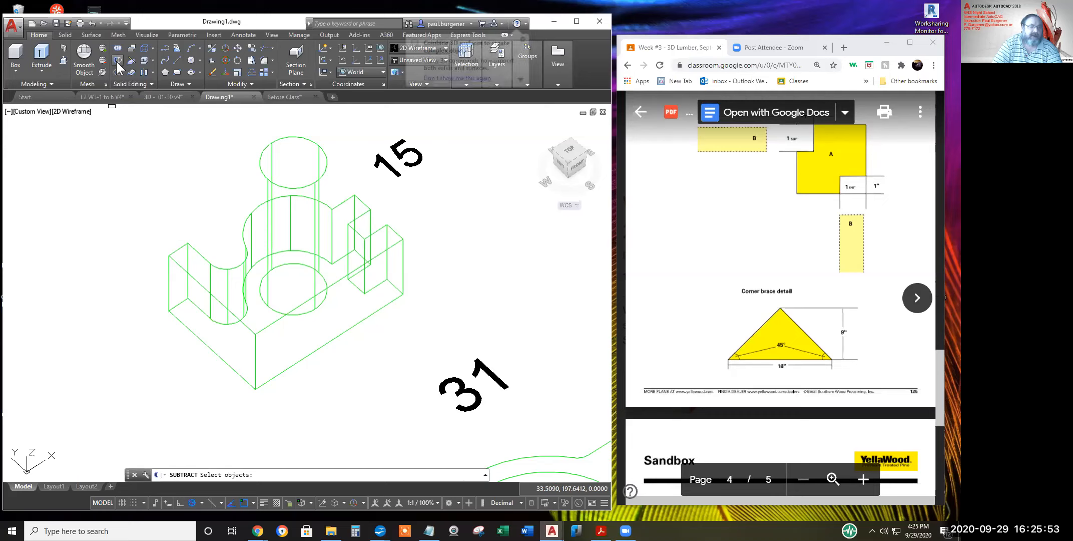
{"action": "left_click_drag", "start_coordinate": [293, 470], "coordinate": [291, 446]}
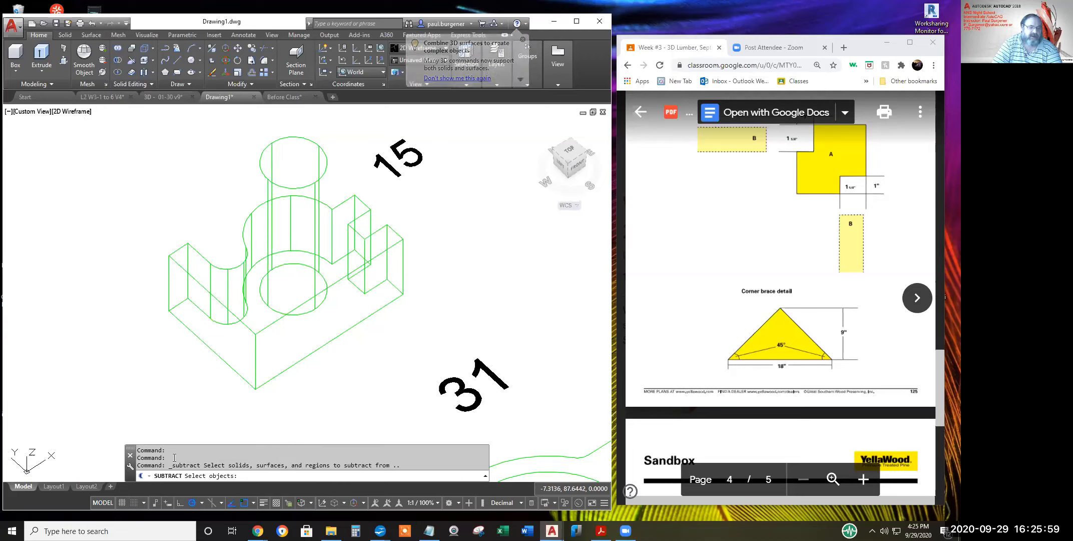
{"action": "mouse_move", "coordinate": [214, 444]}
{"action": "left_mouse_down"}
{"action": "mouse_move", "coordinate": [218, 388]}
{"action": "mouse_move", "coordinate": [223, 442]}
{"action": "left_mouse_up"}
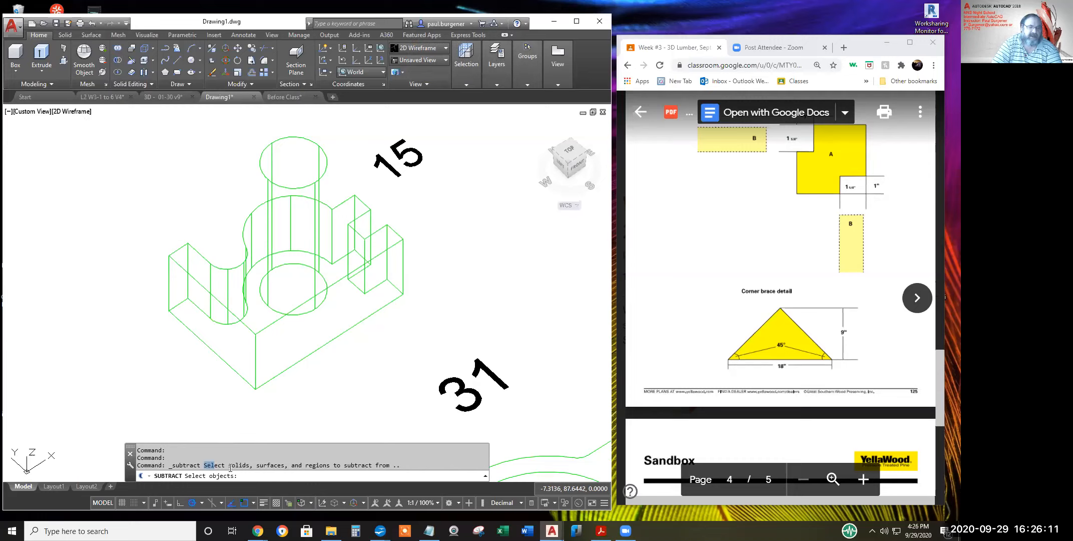
{"action": "left_click_drag", "start_coordinate": [230, 467], "coordinate": [321, 468]}
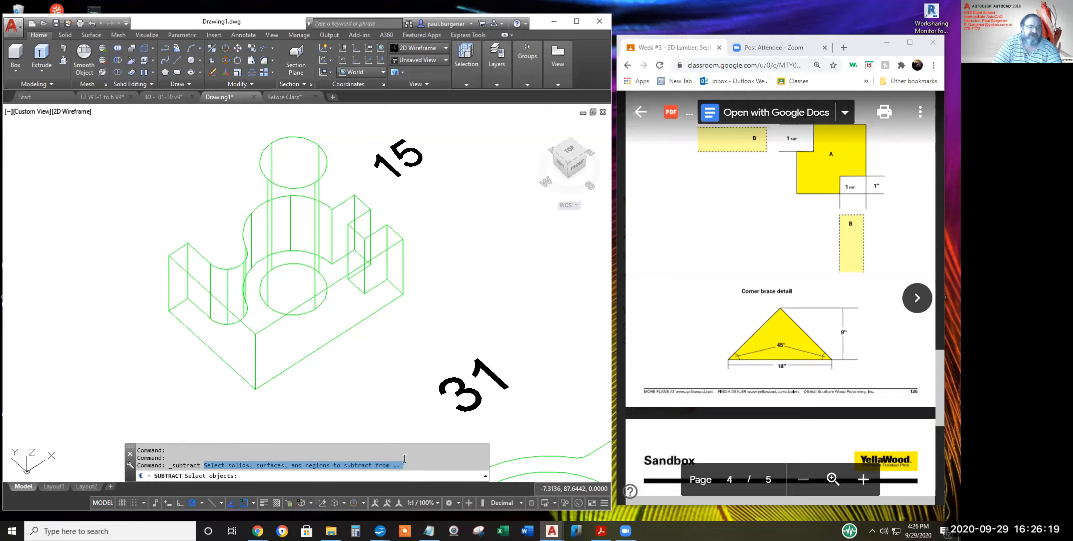
{"action": "left_click", "coordinate": [418, 450]}
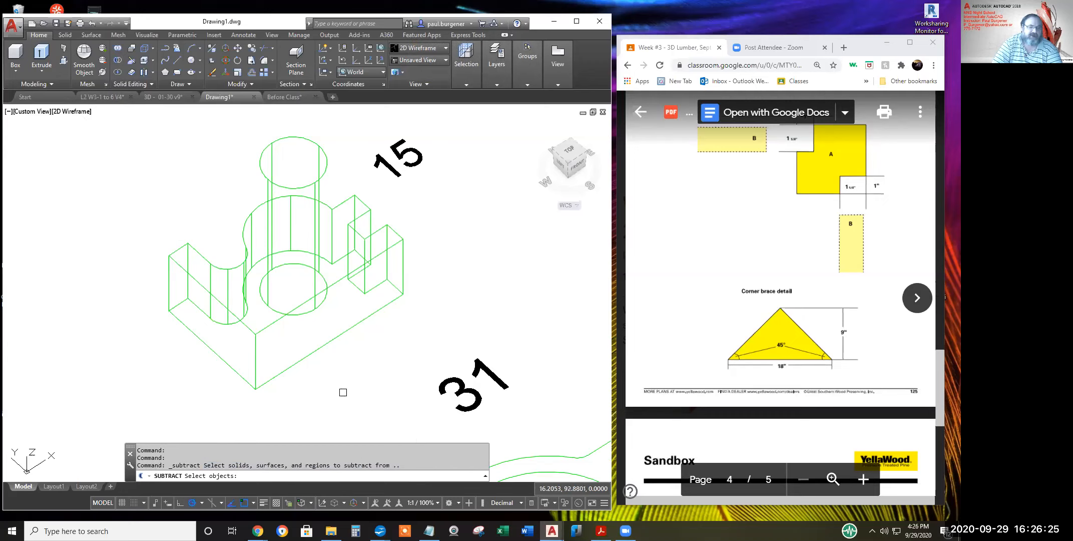
{"action": "left_click", "coordinate": [367, 320]}
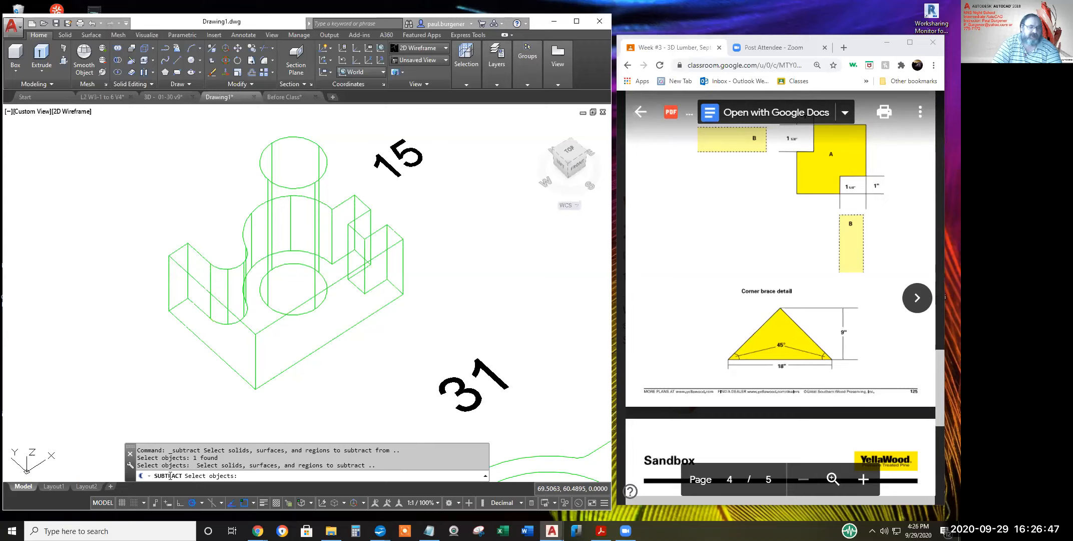
{"action": "left_click_drag", "start_coordinate": [200, 465], "coordinate": [222, 460]}
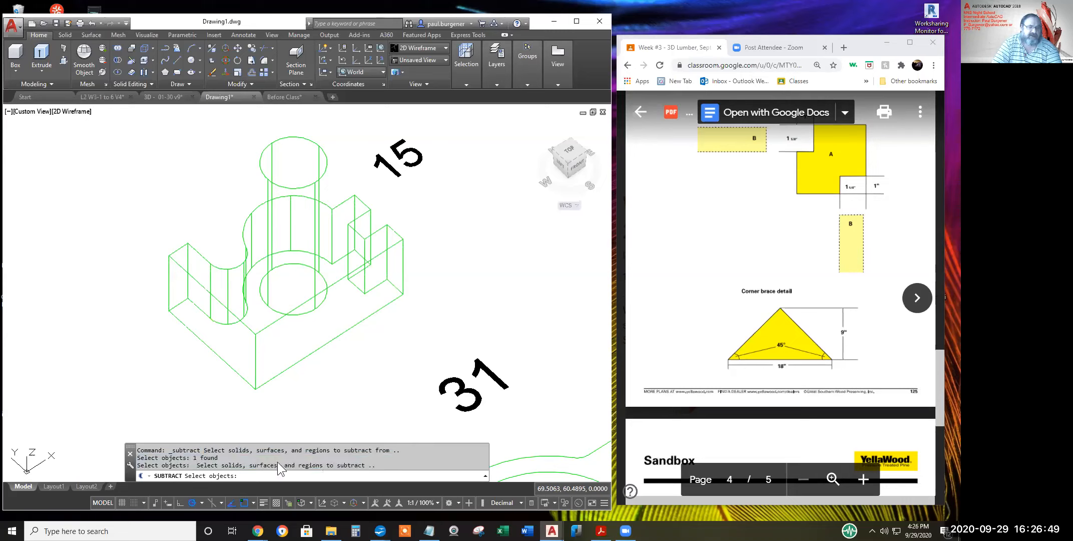
{"action": "left_click_drag", "start_coordinate": [373, 465], "coordinate": [209, 465]}
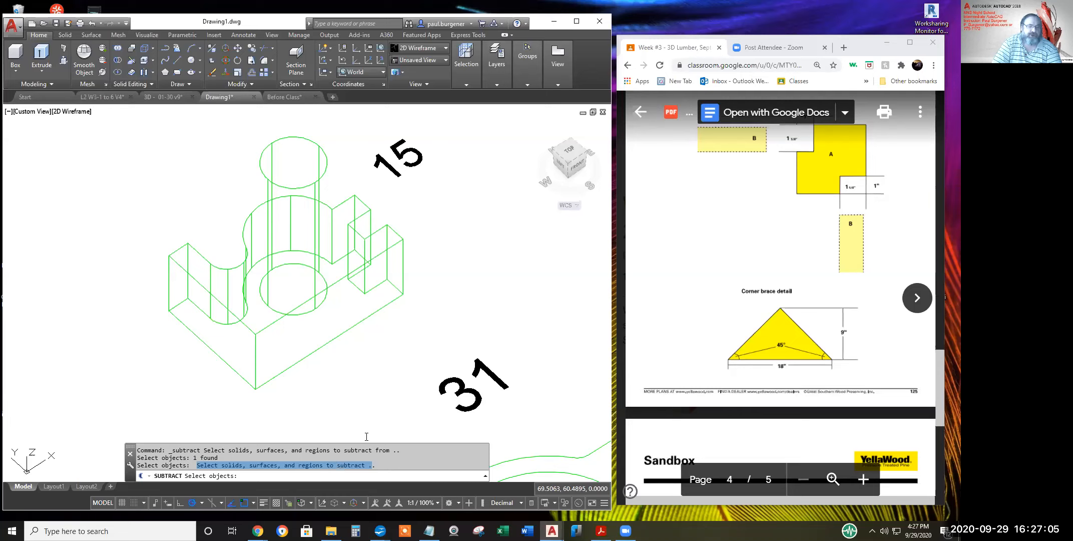
{"action": "left_click", "coordinate": [323, 165]}
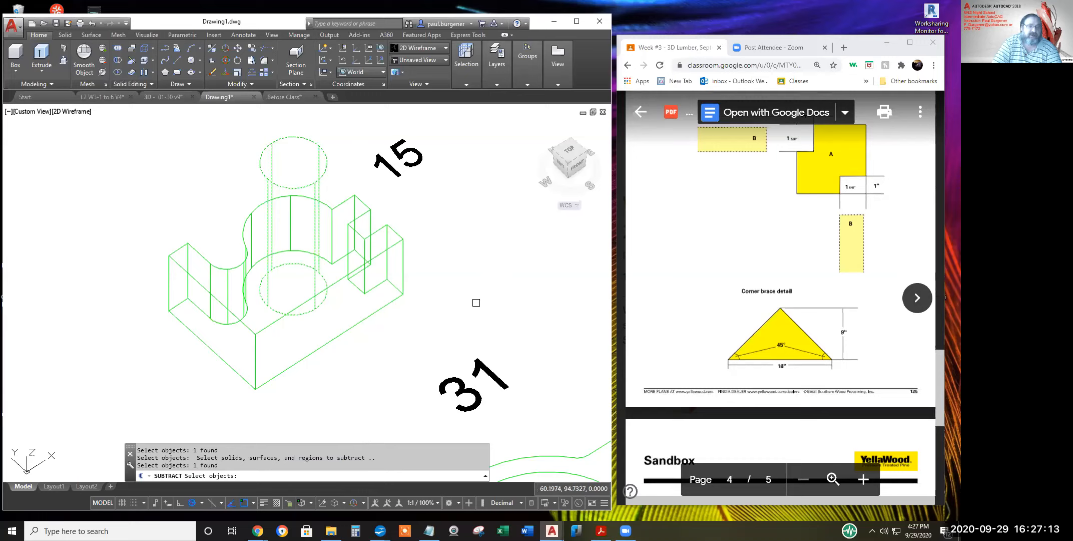
{"action": "key", "text": "Return"}
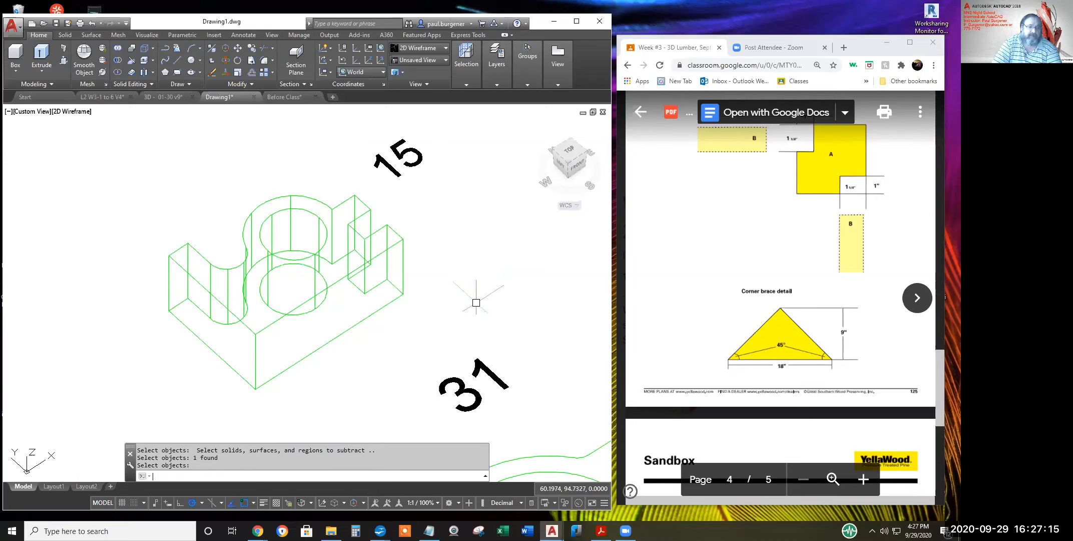
Check part 15's hole from a higher angle in the Conceptual visual style, and zoom in on part 31's profile
{"action": "left_click", "coordinate": [77, 111]}
{"action": "left_click", "coordinate": [115, 148]}
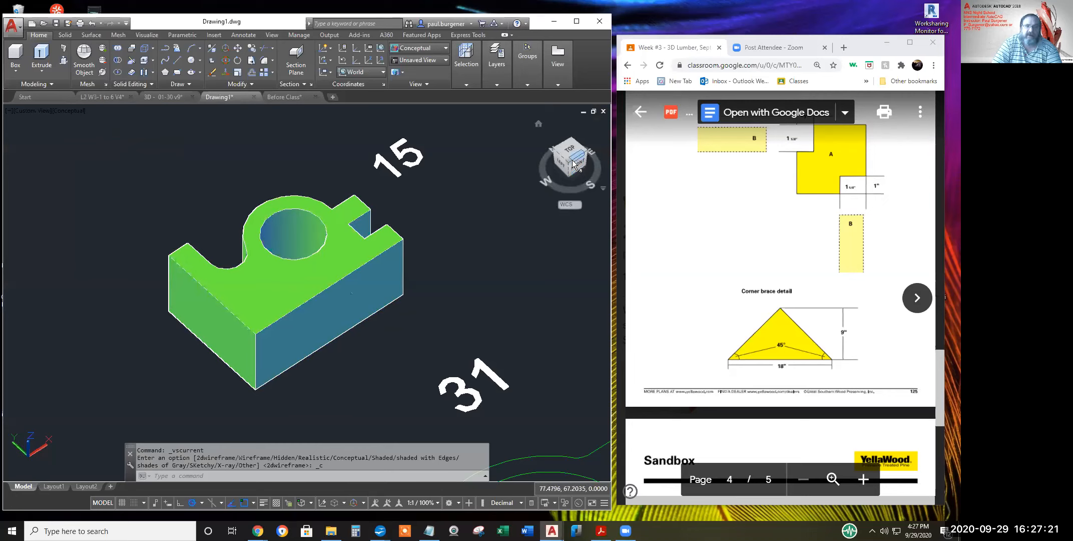
{"action": "left_click_drag", "start_coordinate": [579, 173], "coordinate": [565, 112]}
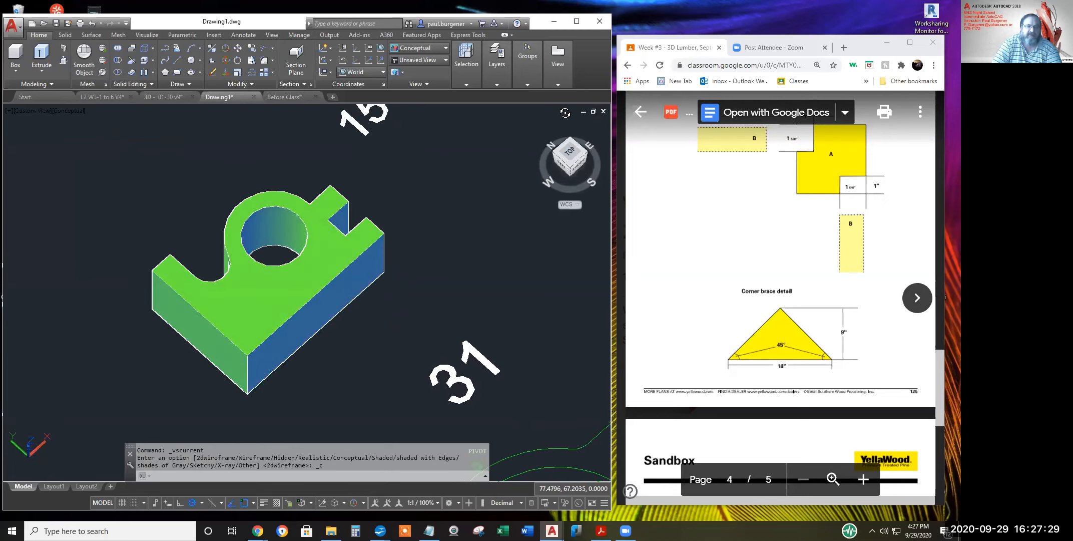
{"action": "scroll", "coordinate": [473, 235], "scroll_direction": "down", "scroll_amount": 2}
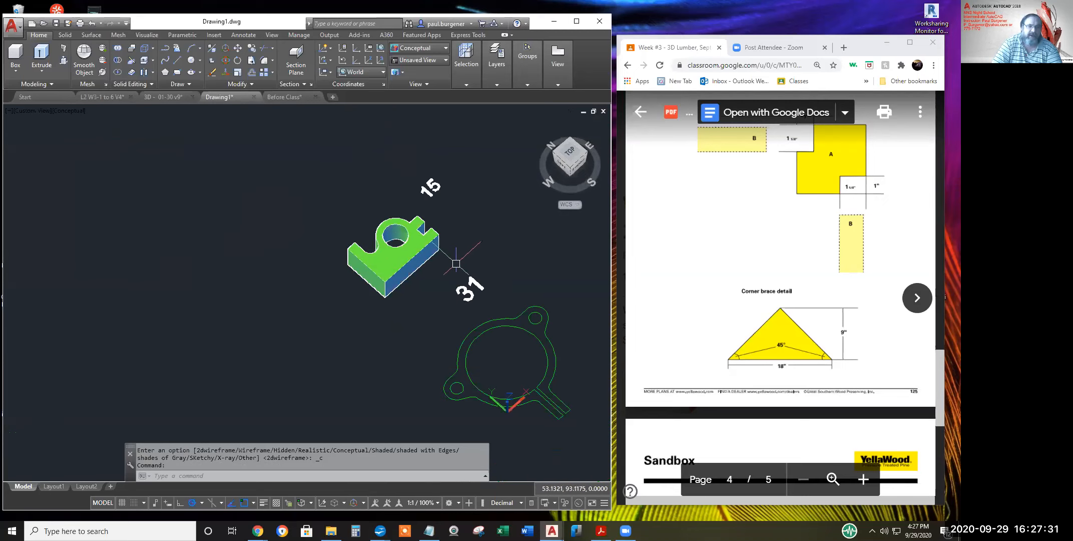
{"action": "mouse_move", "coordinate": [429, 302]}
{"action": "middle_mouse_down"}
{"action": "mouse_move", "coordinate": [326, 271]}
{"action": "mouse_move", "coordinate": [302, 235]}
{"action": "middle_mouse_up"}
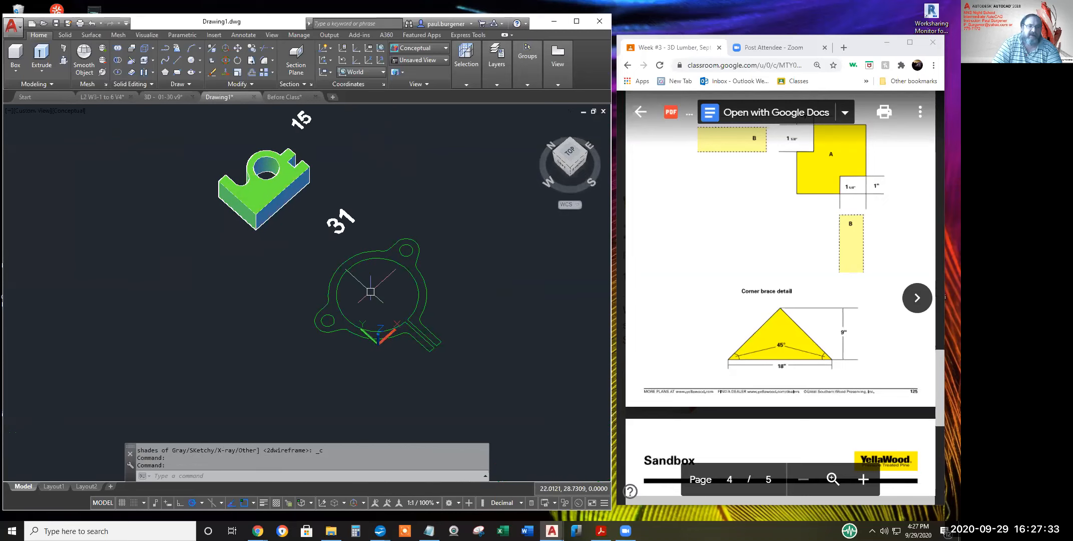
{"action": "scroll", "coordinate": [375, 295], "scroll_direction": "up", "scroll_amount": 3}
{"action": "mouse_move", "coordinate": [368, 300]}
{"action": "middle_mouse_down"}
{"action": "mouse_move", "coordinate": [402, 302]}
{"action": "mouse_move", "coordinate": [360, 297]}
{"action": "mouse_move", "coordinate": [330, 310]}
{"action": "middle_mouse_up"}
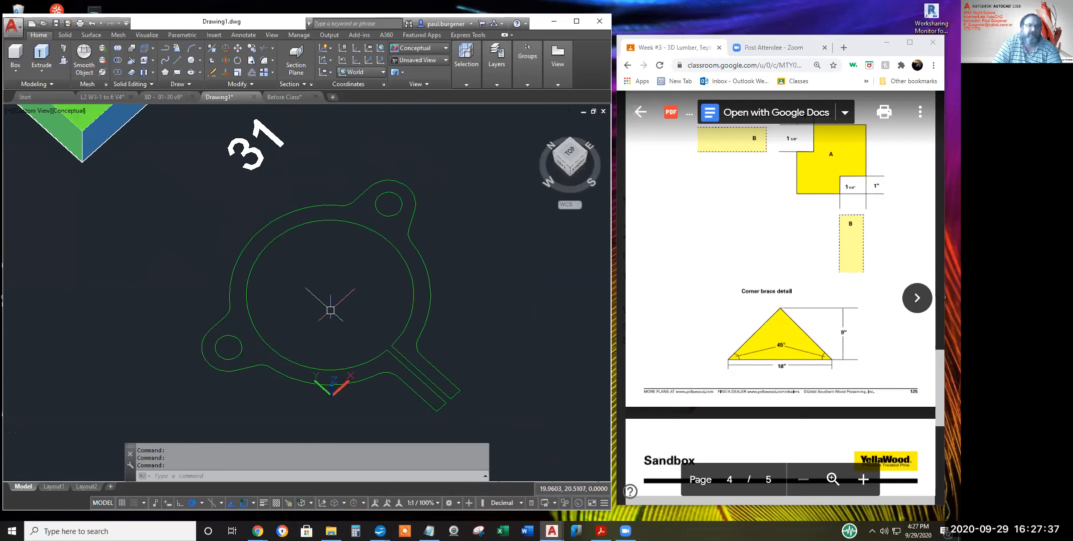
{"action": "left_click", "coordinate": [347, 203], "text": "ctrl"}
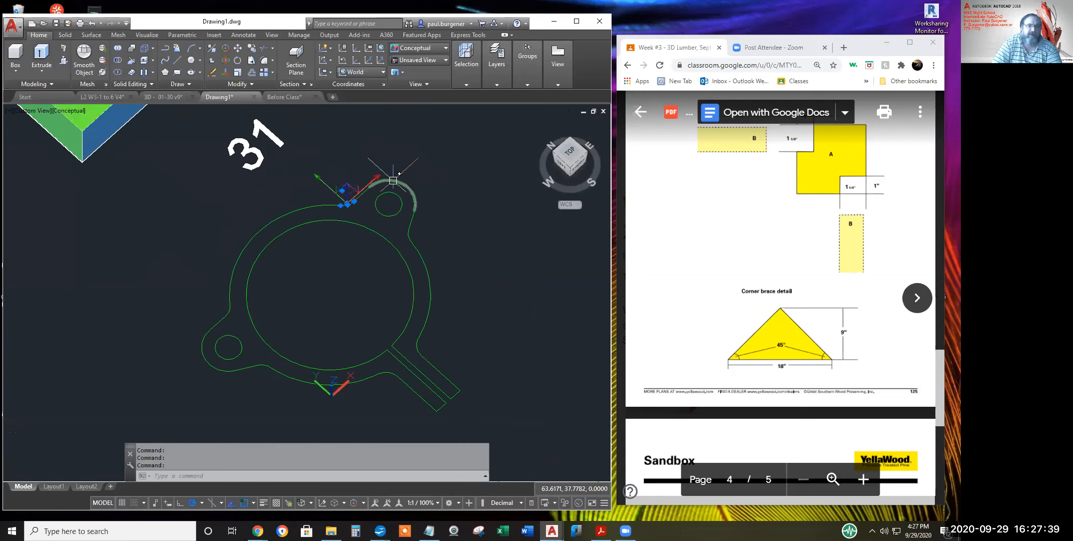
{"action": "left_click", "coordinate": [394, 181], "text": "ctrl"}
{"action": "mouse_move", "coordinate": [409, 236]}
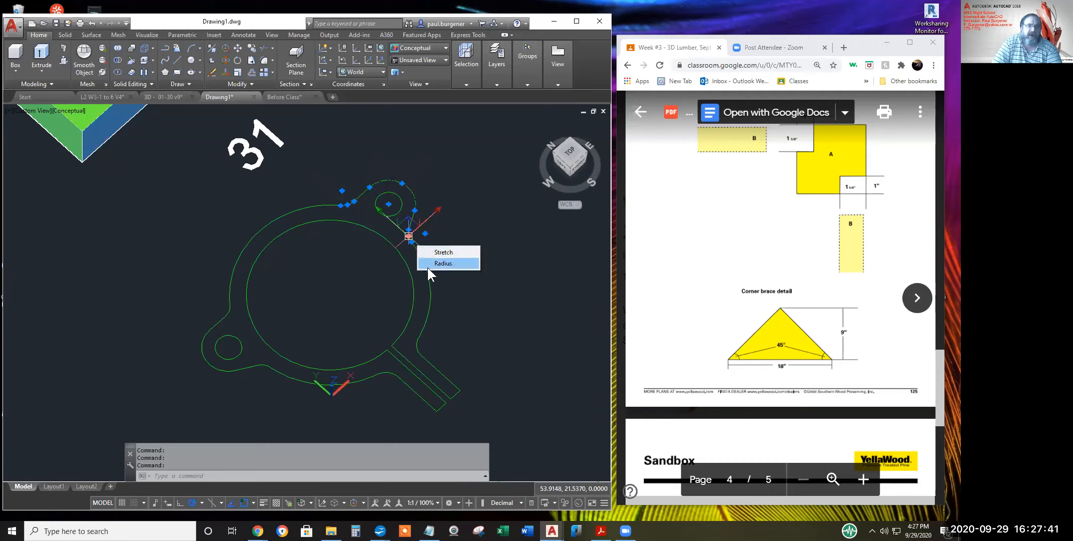
{"action": "left_click", "coordinate": [430, 305], "text": "ctrl"}
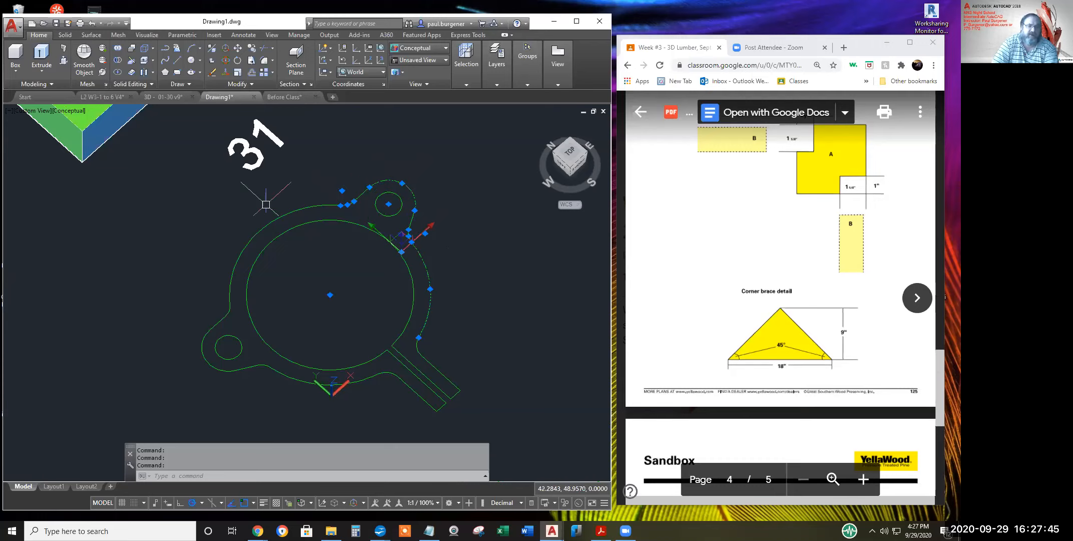
{"action": "key", "text": "Escape"}
{"action": "key", "text": "Escape"}
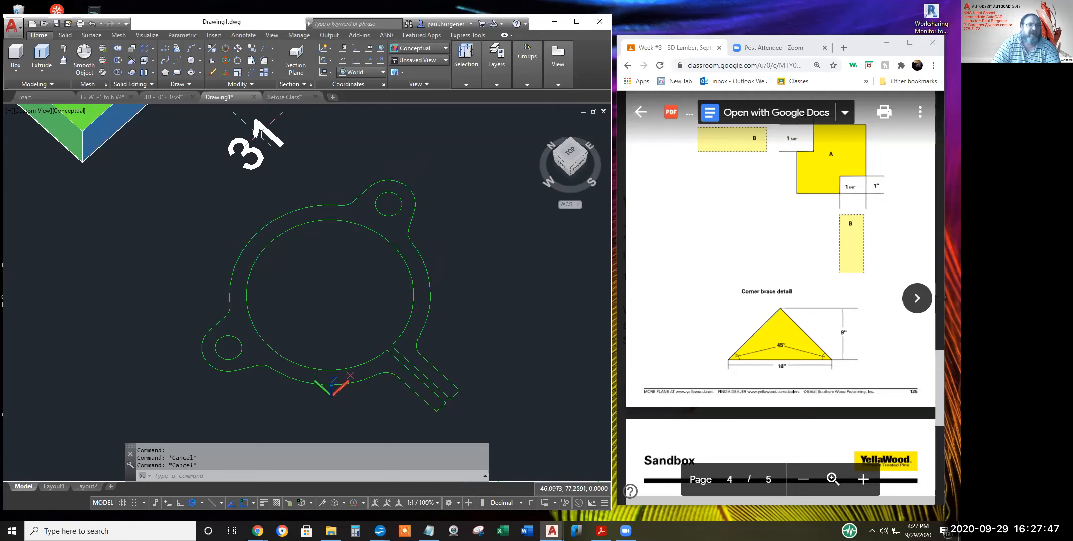
Join part 31's outline segments and extrude the joined outline together with its two small circles upward to equal height
{"action": "left_click", "coordinate": [243, 84]}
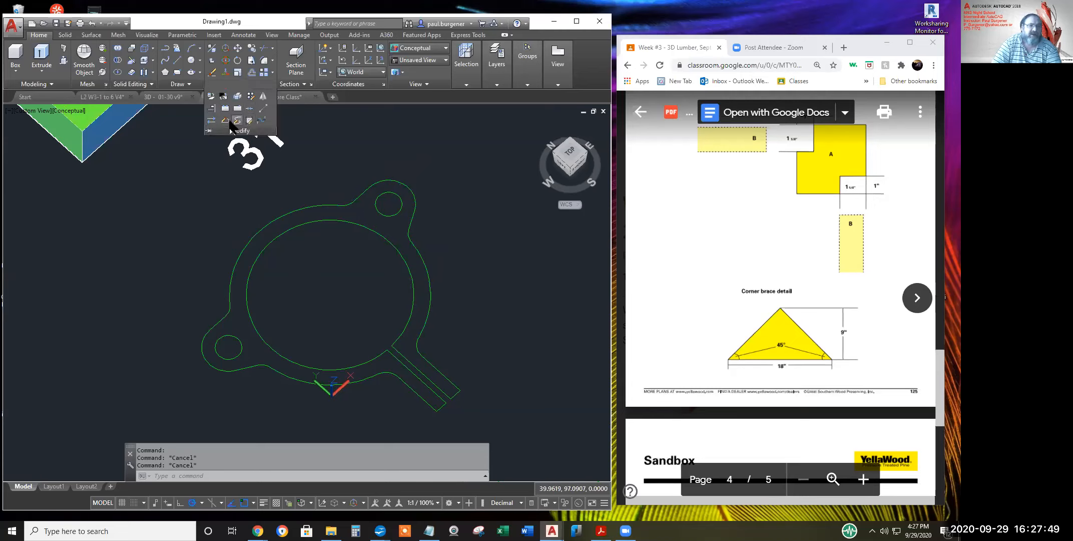
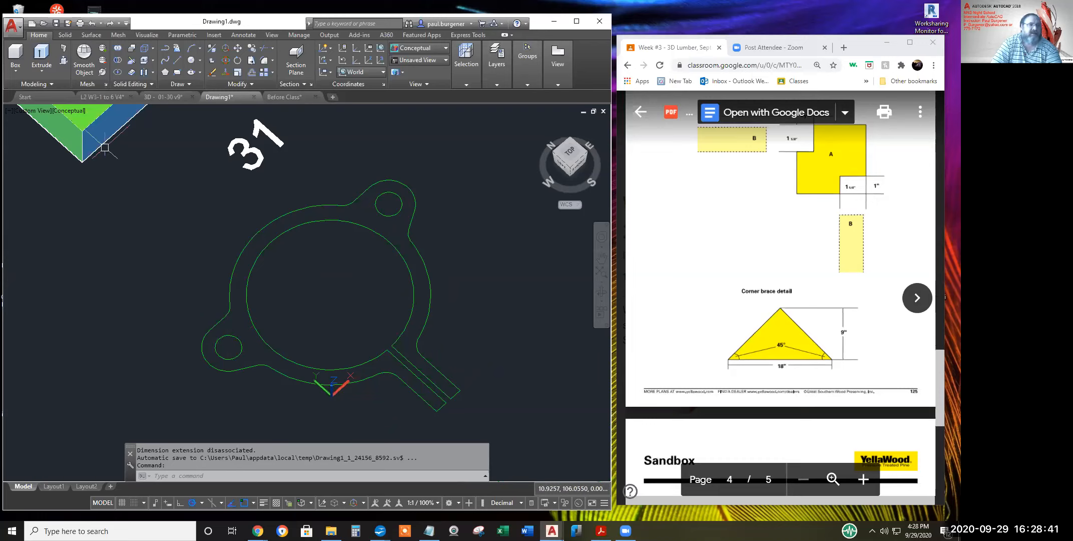
{"action": "left_click", "coordinate": [41, 55]}
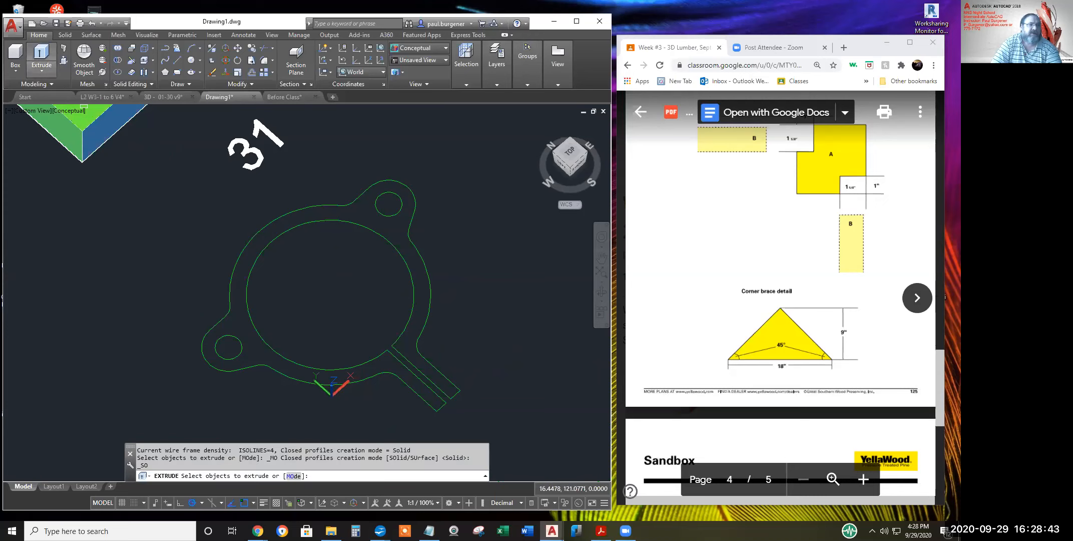
{"action": "left_click", "coordinate": [496, 411]}
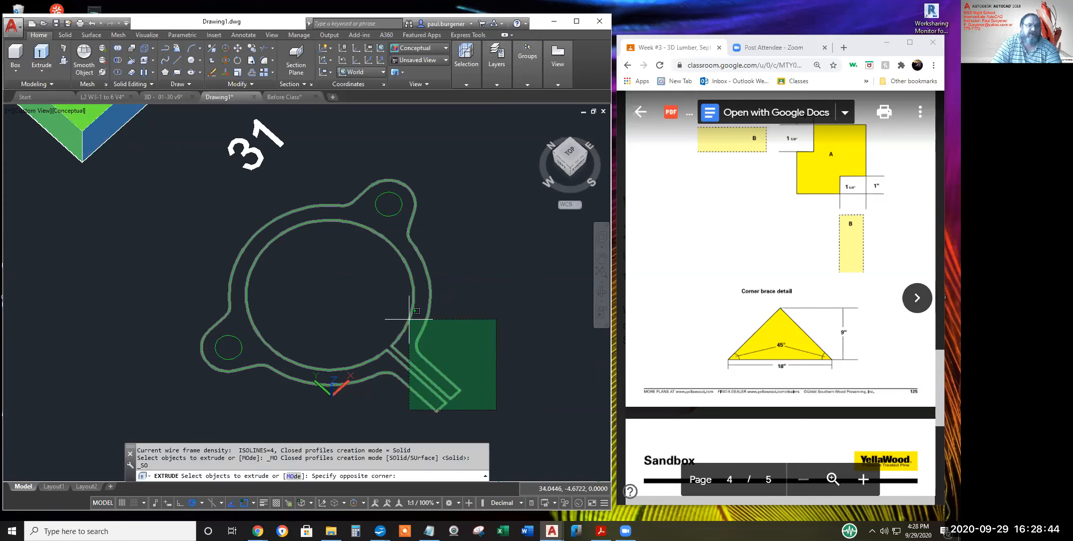
{"action": "left_click", "coordinate": [209, 192]}
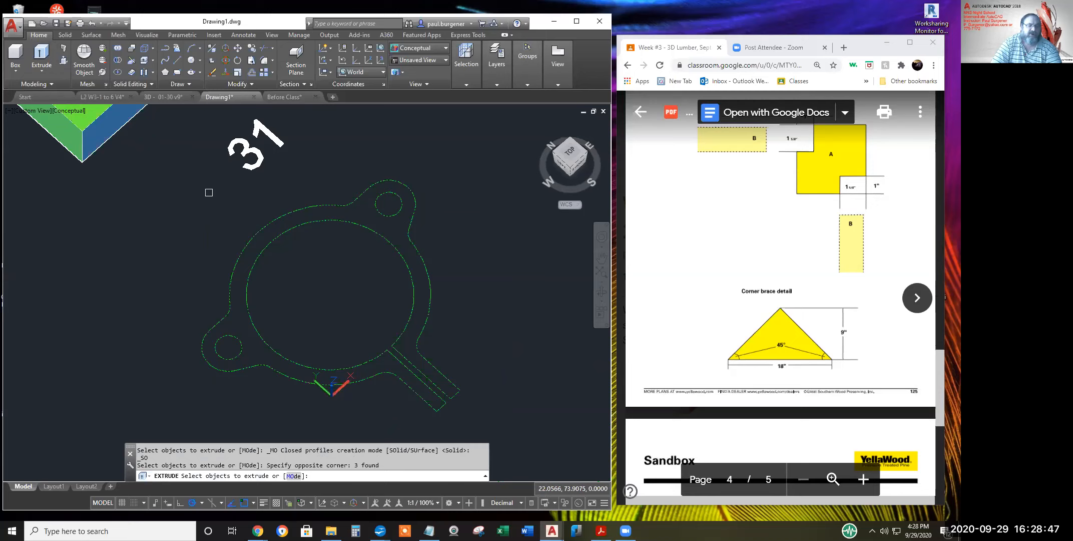
{"action": "key", "text": "Return"}
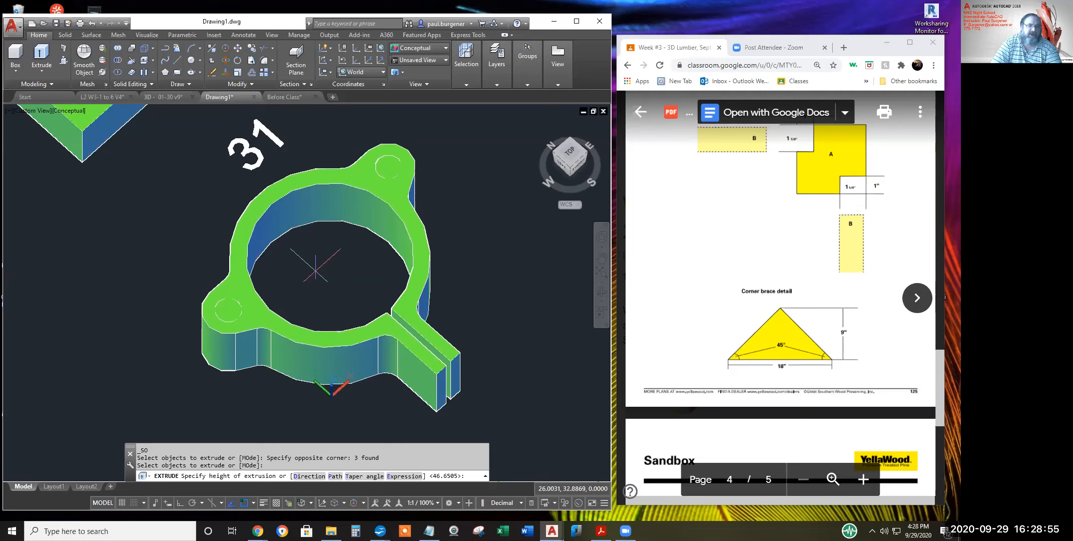
{"action": "left_click", "coordinate": [316, 266]}
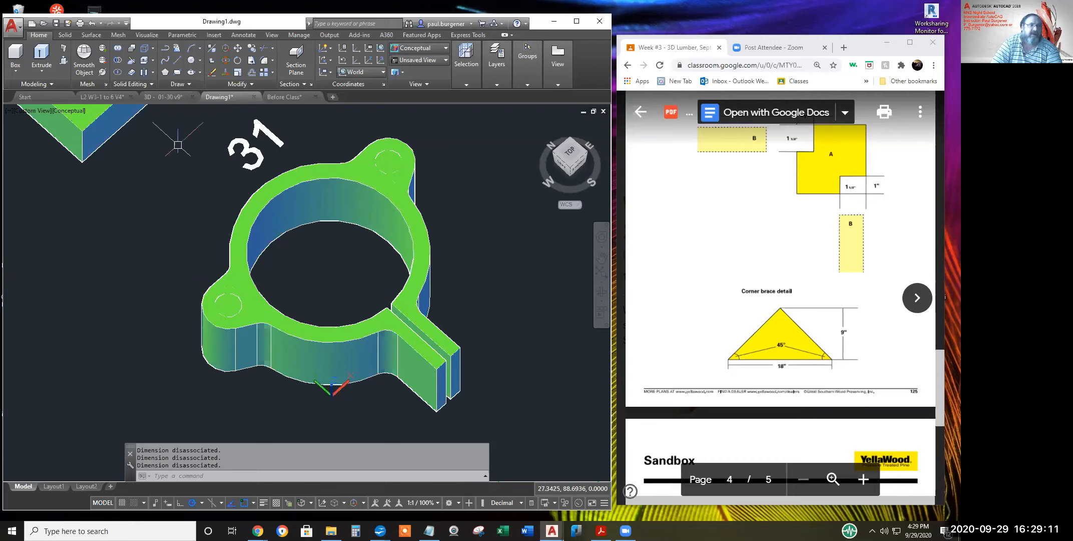
Subtract the two small cylinders from part 31's extruded solid to cut the holes in its two ears
{"action": "left_click", "coordinate": [117, 61]}
{"action": "left_click_drag", "start_coordinate": [401, 467], "coordinate": [247, 463]}
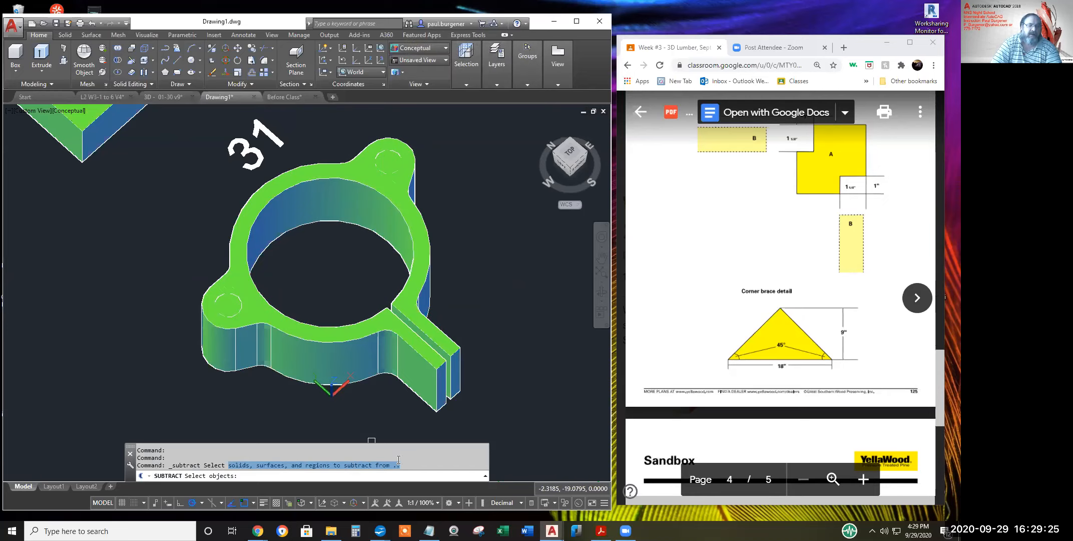
{"action": "left_click", "coordinate": [454, 345]}
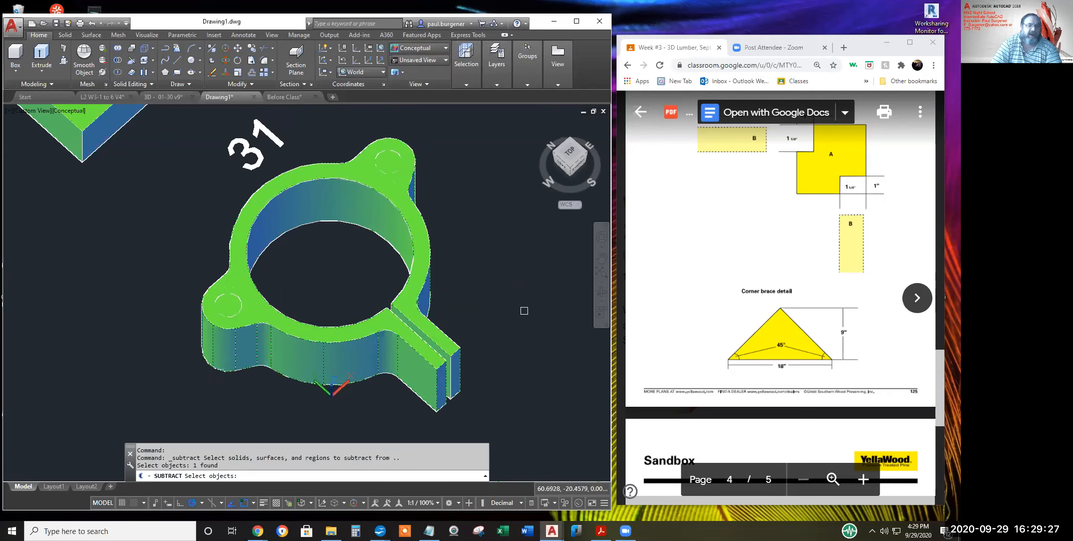
{"action": "key", "text": "Return"}
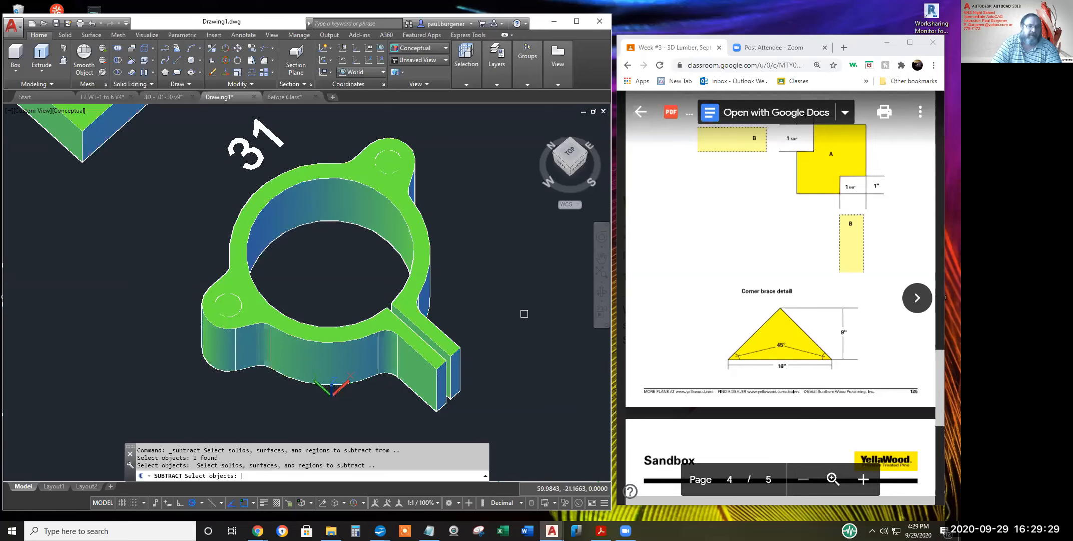
{"action": "left_click_drag", "start_coordinate": [371, 464], "coordinate": [225, 465]}
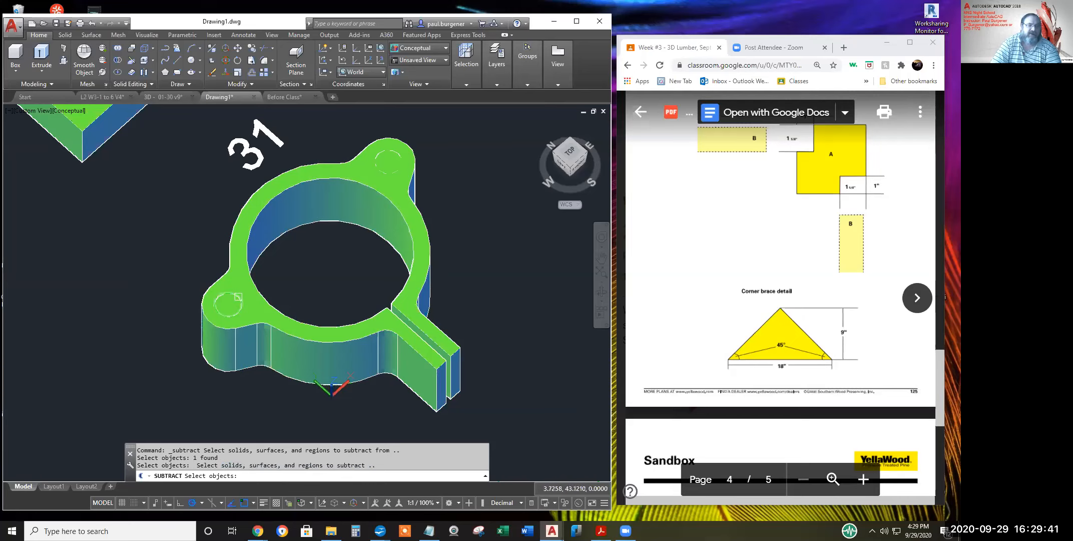
{"action": "left_click", "coordinate": [239, 298]}
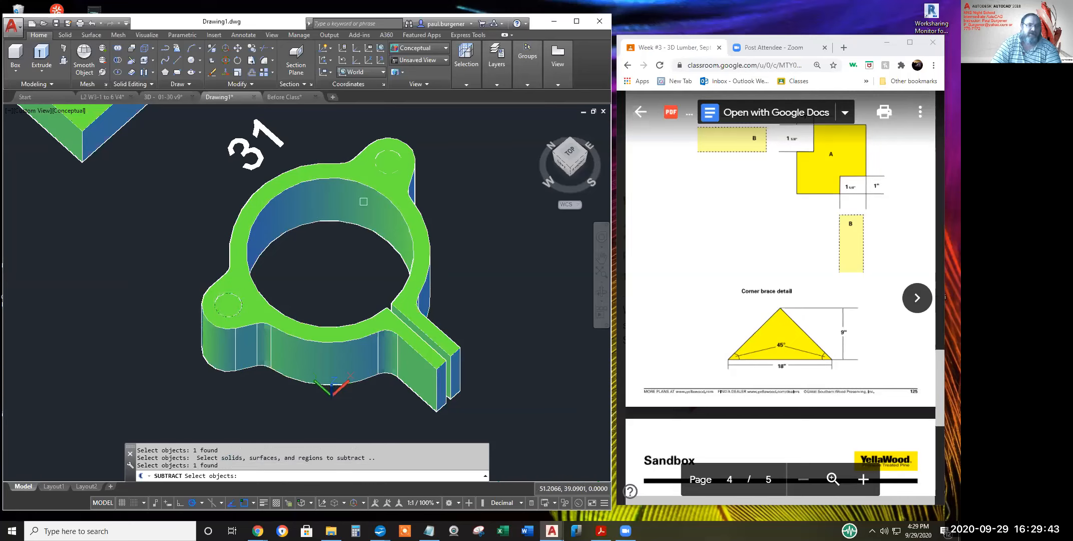
{"action": "left_click", "coordinate": [393, 167]}
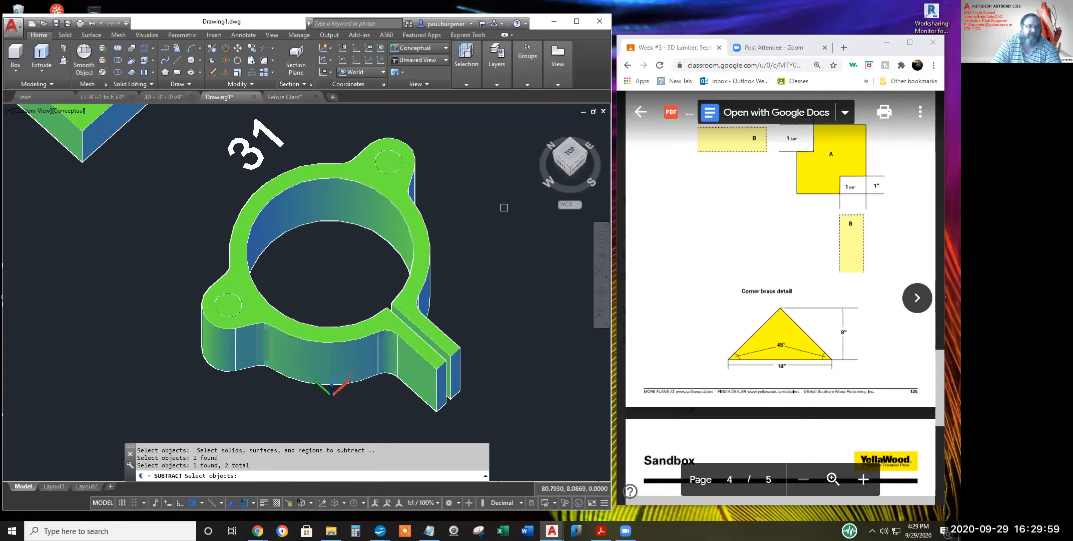
{"action": "key", "text": "Return"}
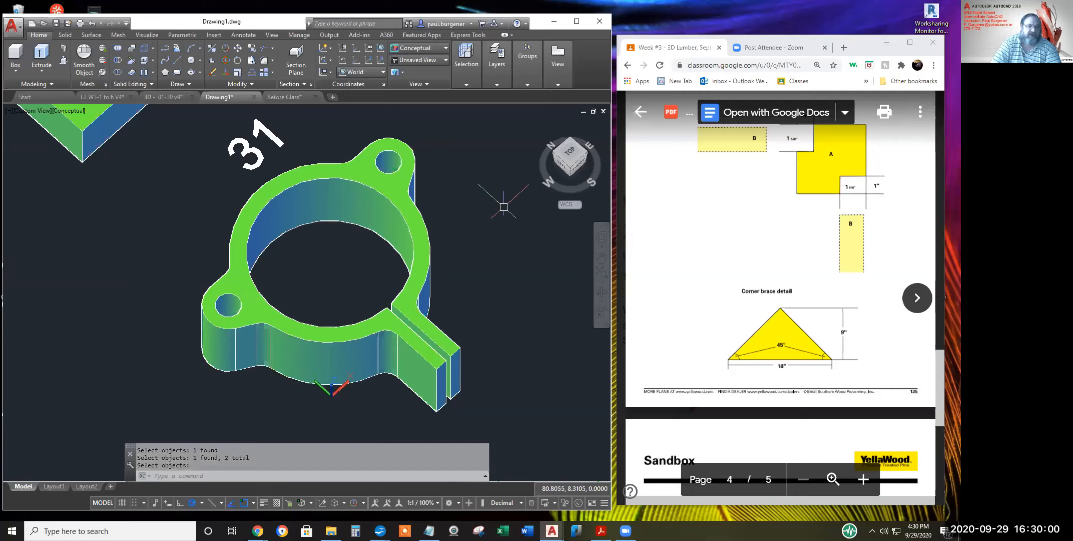
Orbit around part 31's solid to check its two ear holes, and bring part 15 into view beside it
{"action": "left_click", "coordinate": [601, 294]}
{"action": "left_click_drag", "start_coordinate": [346, 267], "coordinate": [312, 251]}
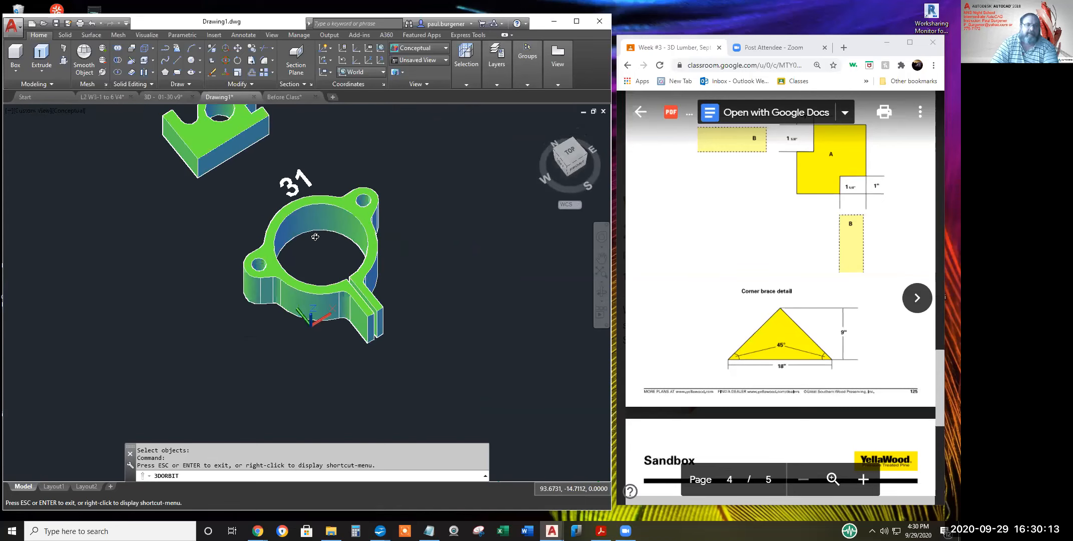
{"action": "key", "text": "Escape"}
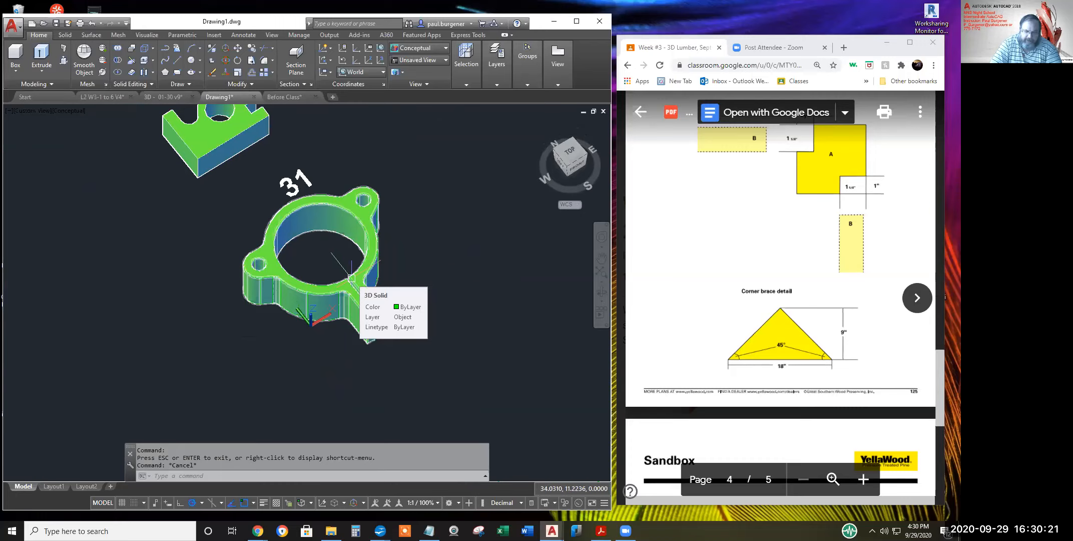
{"action": "scroll", "coordinate": [352, 280], "scroll_direction": "down", "scroll_amount": 2}
{"action": "scroll", "coordinate": [351, 290], "scroll_direction": "up", "scroll_amount": 2}
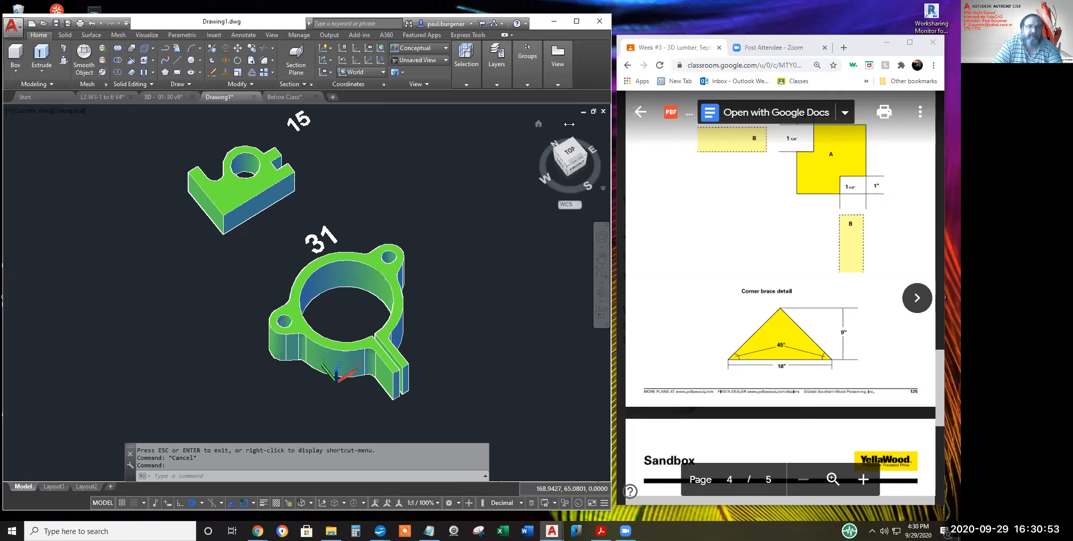
Minimize Drawing1 and Before Class, and review the Object Snap Tracking exercise in the Lesson 3 PDF handout in the browser
{"action": "left_click", "coordinate": [582, 112]}
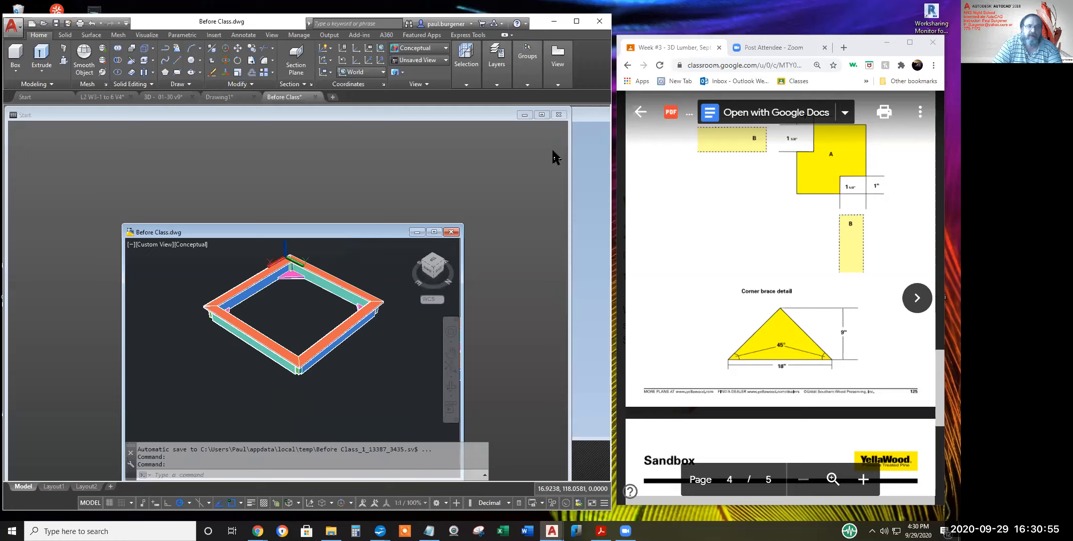
{"action": "left_click", "coordinate": [418, 232]}
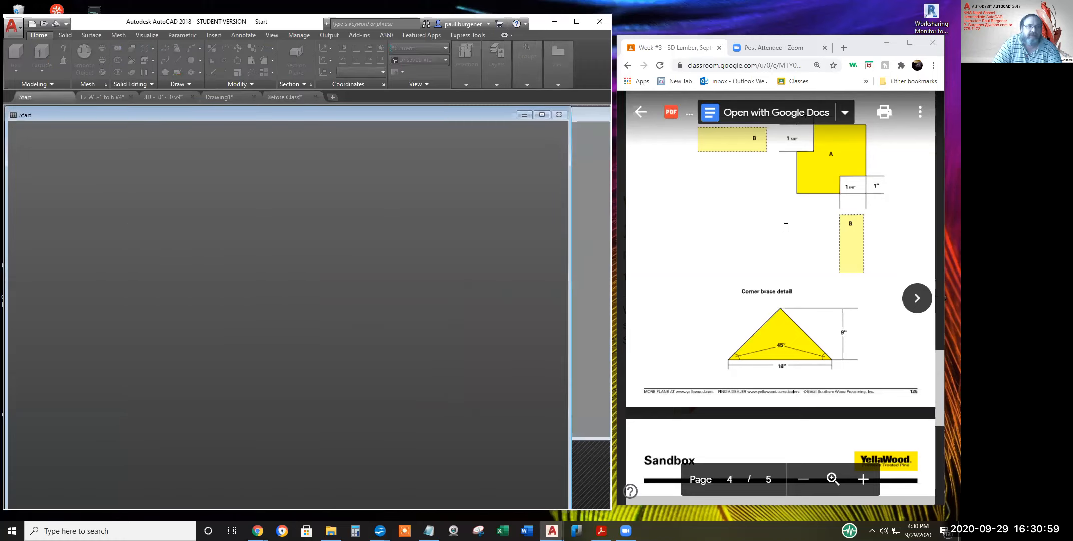
{"action": "left_click", "coordinate": [747, 257]}
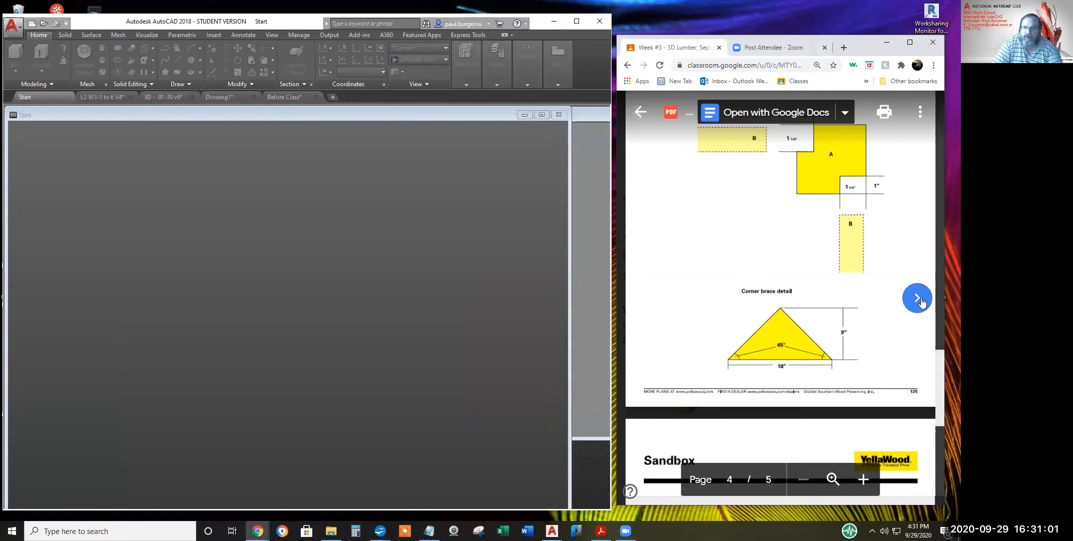
{"action": "left_click", "coordinate": [918, 299]}
{"action": "scroll", "coordinate": [918, 299], "scroll_direction": "up", "scroll_amount": 5}
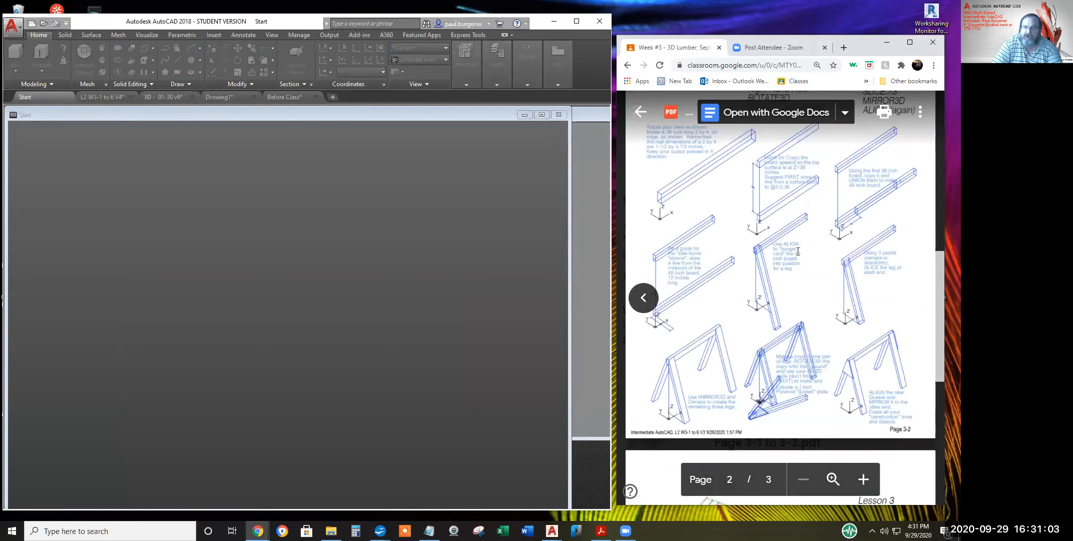
{"action": "scroll", "coordinate": [799, 252], "scroll_direction": "up", "scroll_amount": 3}
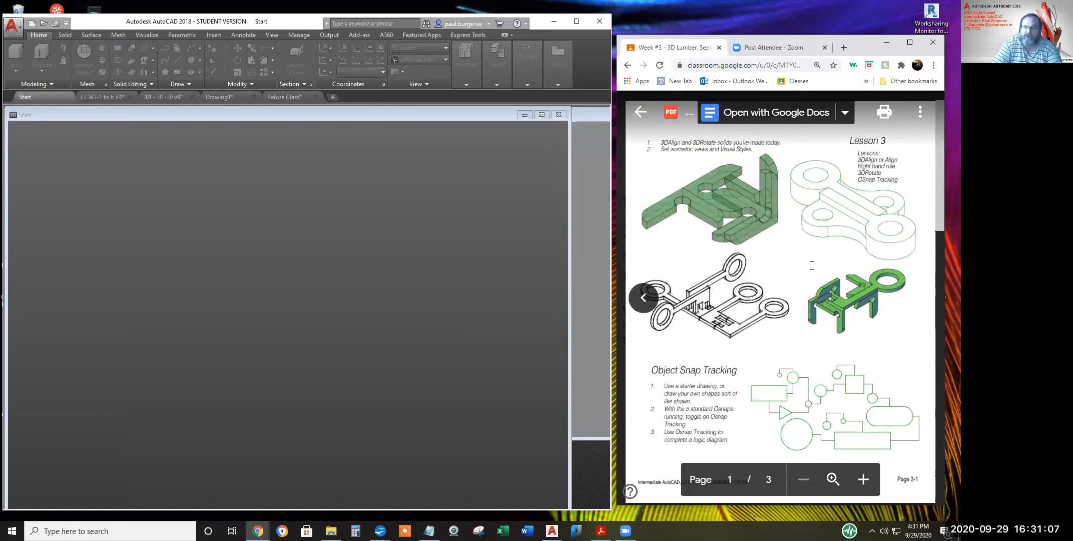
{"action": "scroll", "coordinate": [811, 255], "scroll_direction": "down", "scroll_amount": 4}
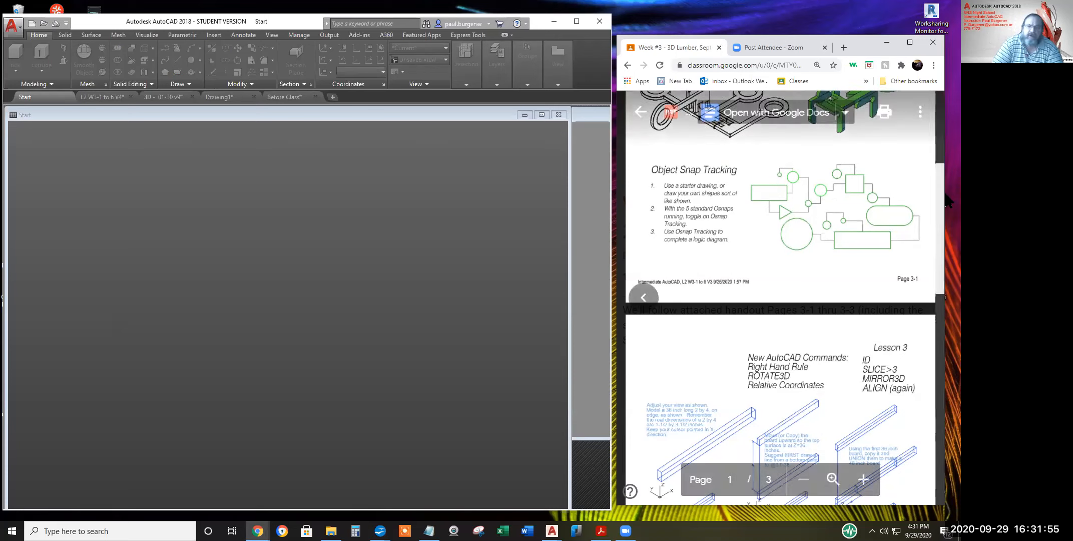
Create a new drawing in AutoCAD from the acad - Copy.dwt template, and turn off its grid and all-scale annotation display
{"action": "left_click", "coordinate": [542, 114]}
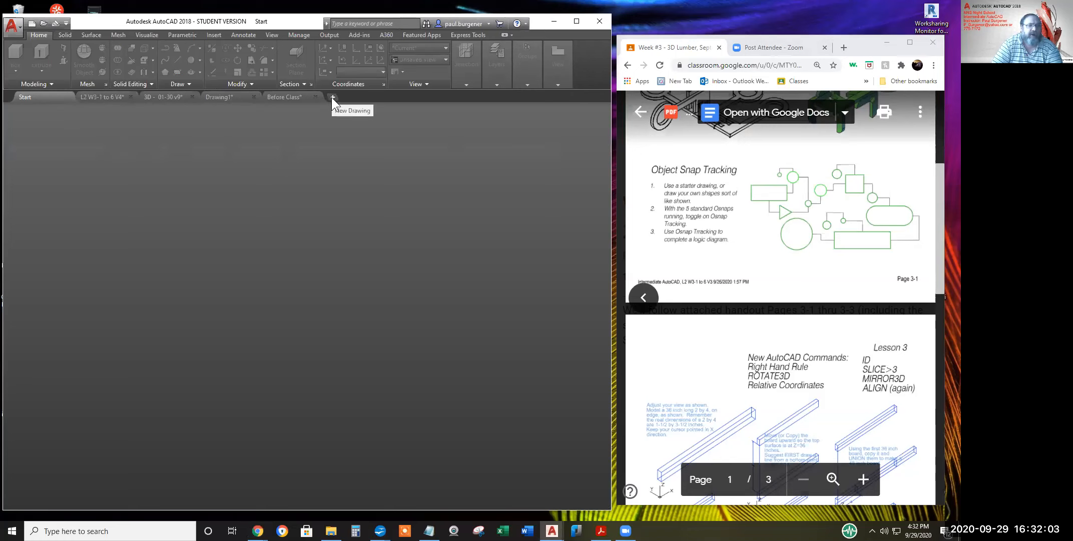
{"action": "left_click", "coordinate": [12, 25]}
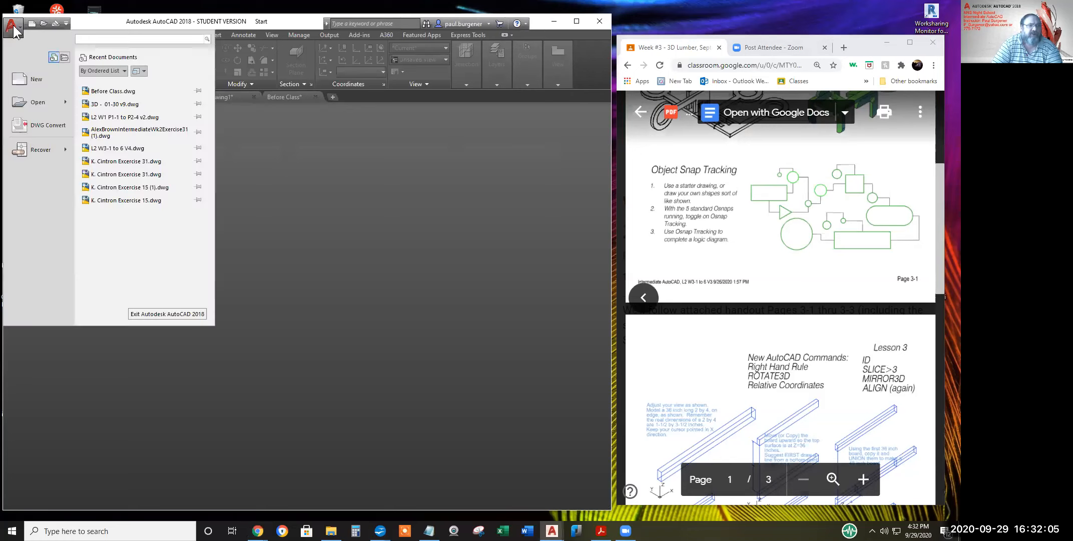
{"action": "left_click", "coordinate": [28, 79]}
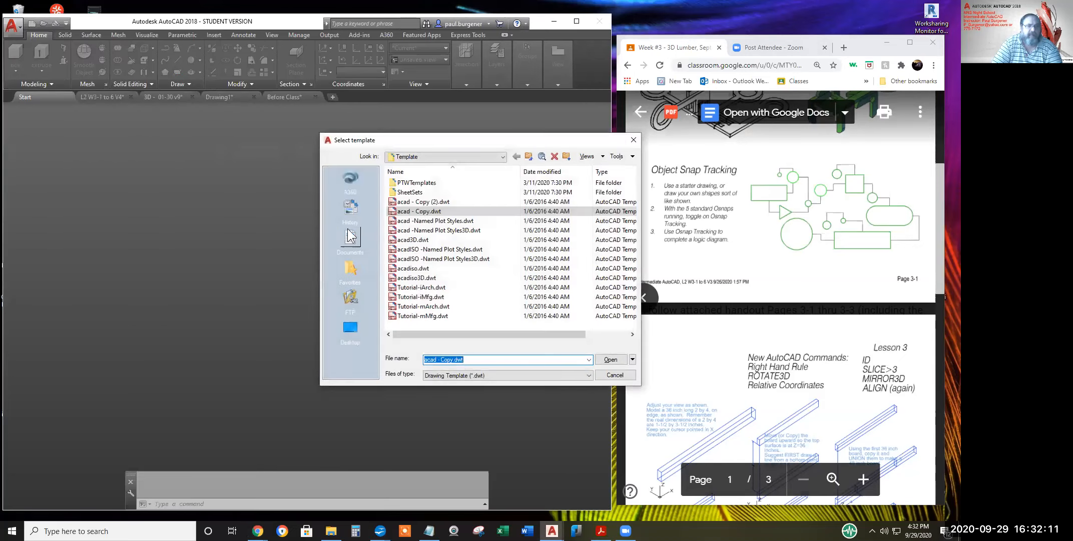
{"action": "left_click", "coordinate": [428, 212]}
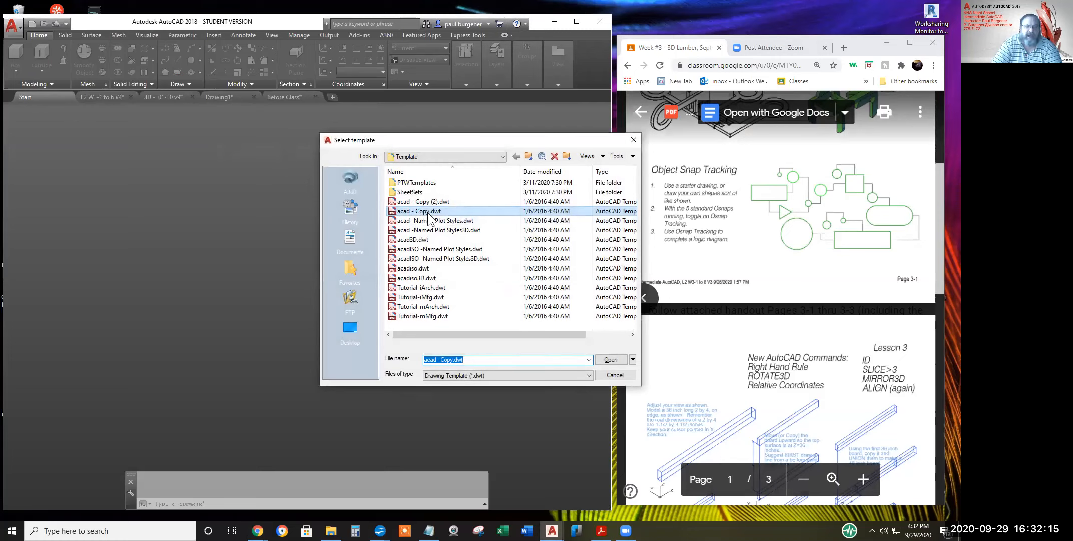
{"action": "left_click", "coordinate": [612, 361]}
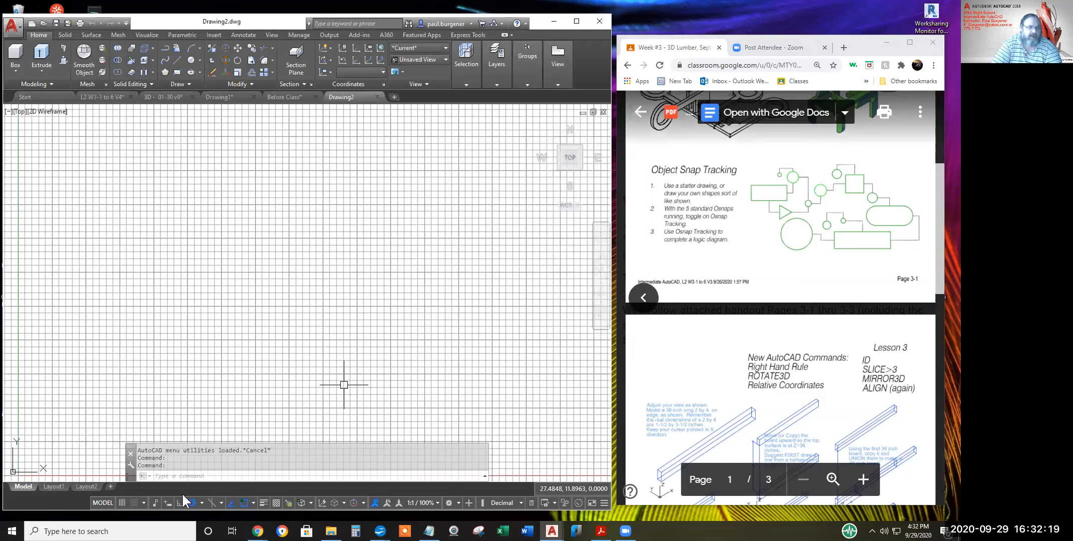
{"action": "left_click", "coordinate": [123, 502]}
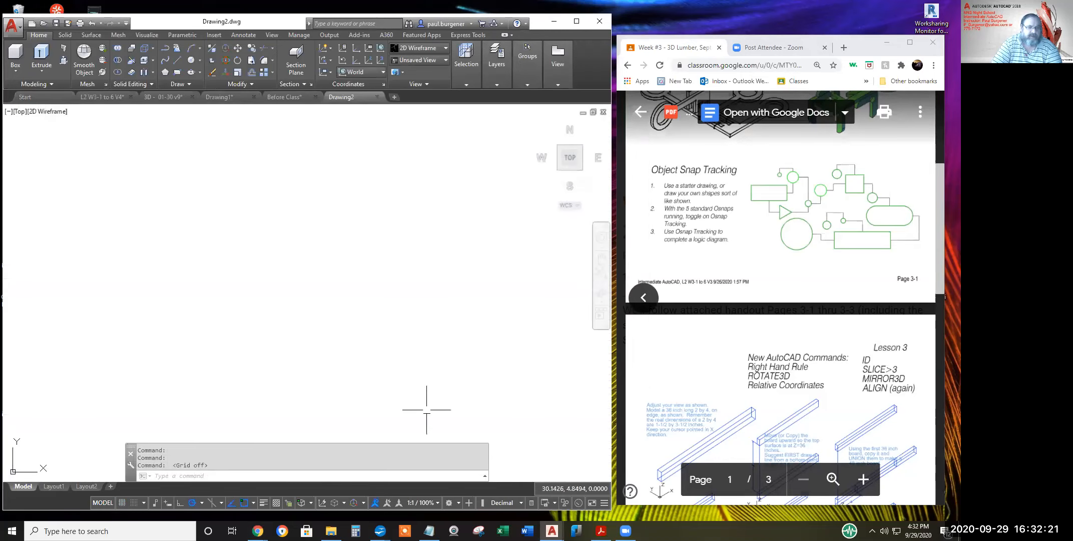
{"action": "left_click", "coordinate": [375, 502]}
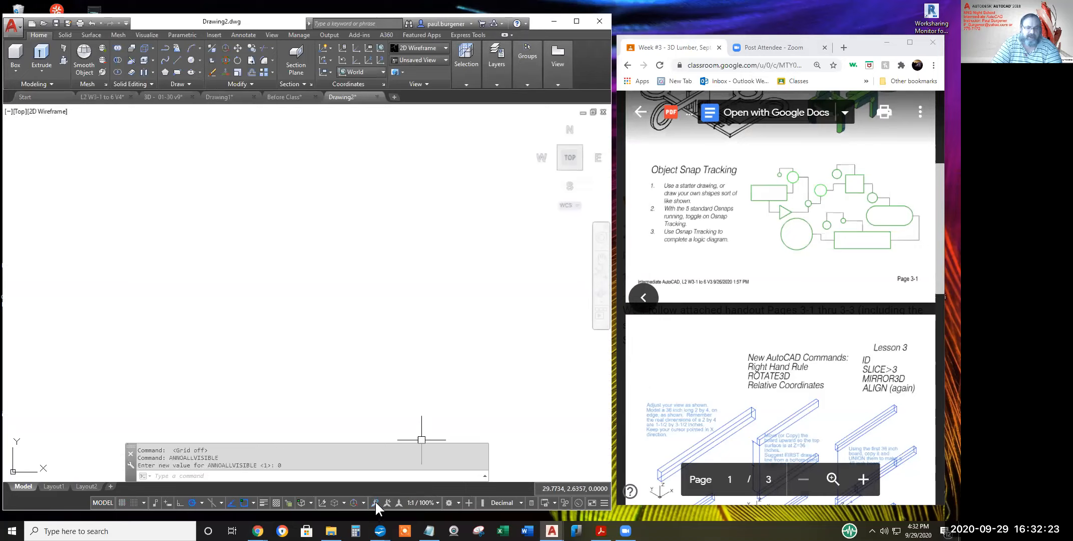
Toggle object snap tracking off and on twice, leaving it on
{"action": "left_click", "coordinate": [231, 501]}
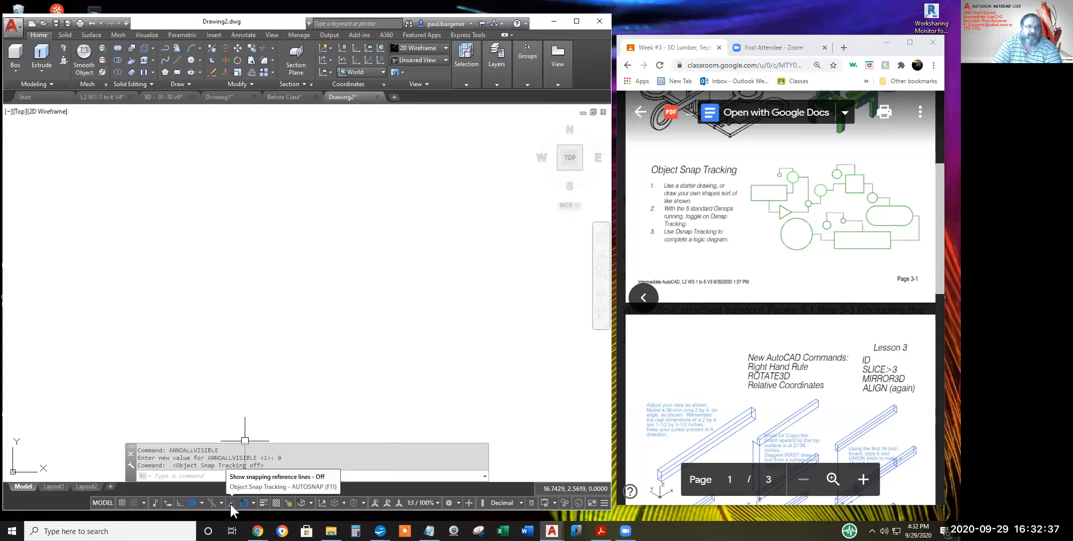
{"action": "left_click", "coordinate": [230, 502]}
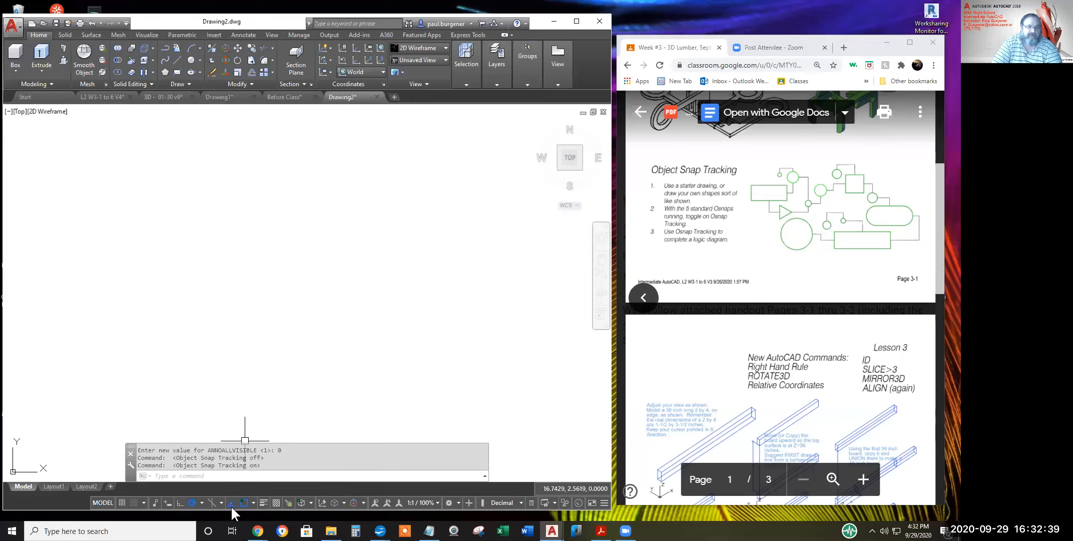
{"action": "left_click", "coordinate": [231, 502]}
{"action": "left_click", "coordinate": [231, 502]}
Turn off polar tracking and review its available angle increments, keeping the 45-degree setting
{"action": "left_click", "coordinate": [201, 501]}
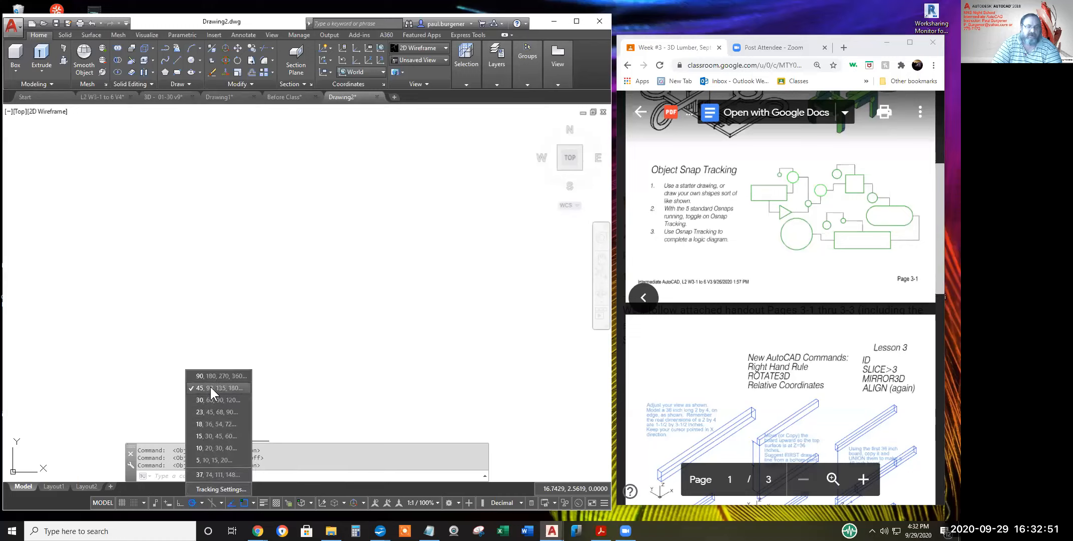
{"action": "left_click", "coordinate": [193, 502]}
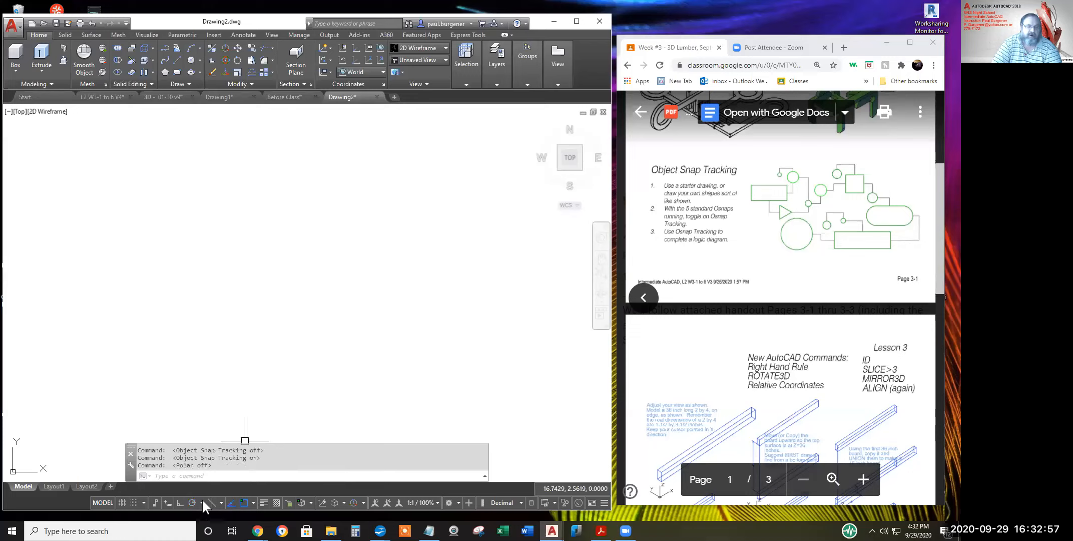
{"action": "left_click", "coordinate": [202, 501]}
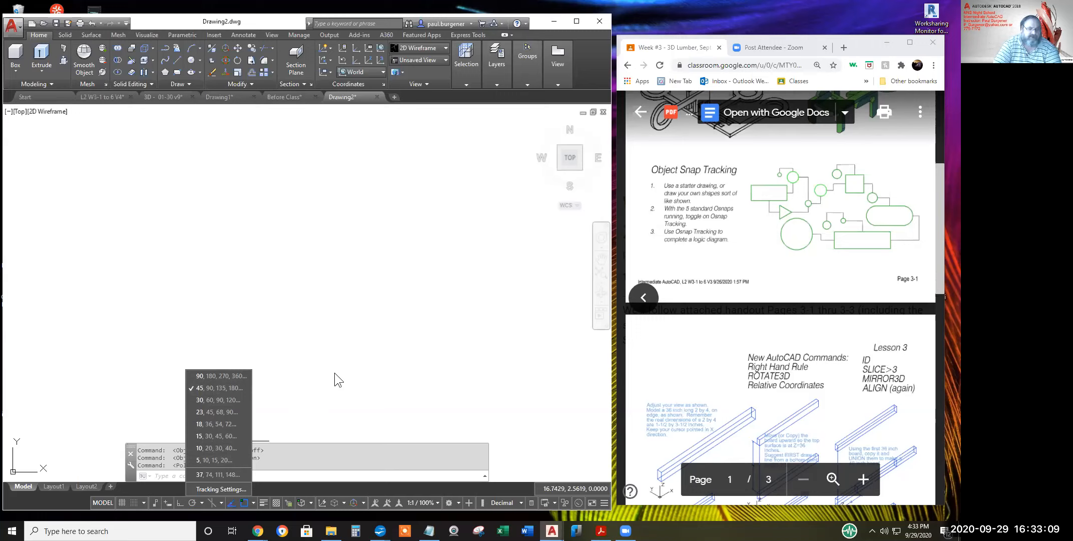
{"action": "left_click", "coordinate": [325, 406]}
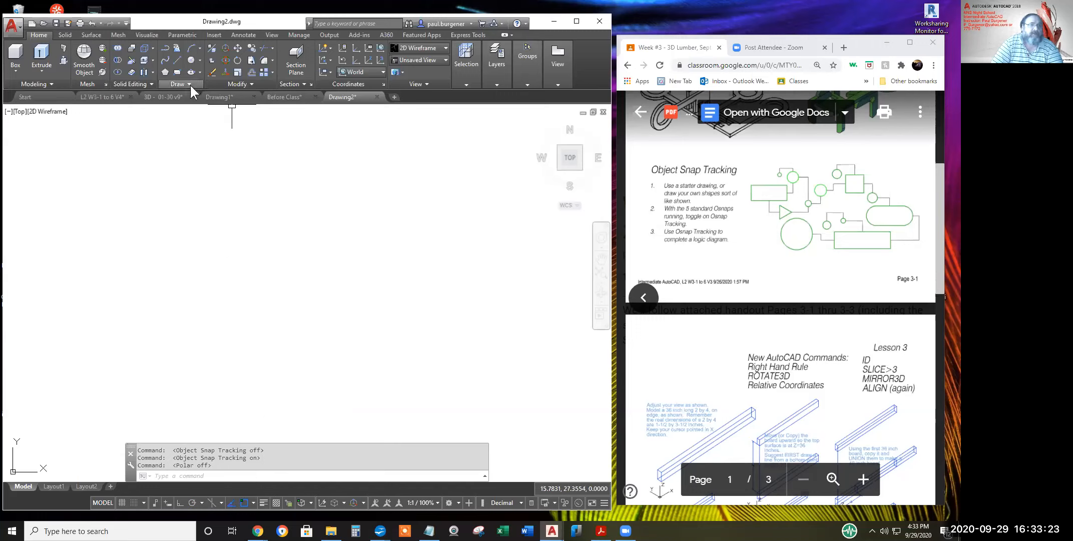
Draw three separate circles: a small one at upper left, one of about 2.9 radius beside it, and a similar large one below
{"action": "left_click", "coordinate": [192, 61]}
{"action": "left_click", "coordinate": [164, 155]}
{"action": "left_click", "coordinate": [180, 163]}
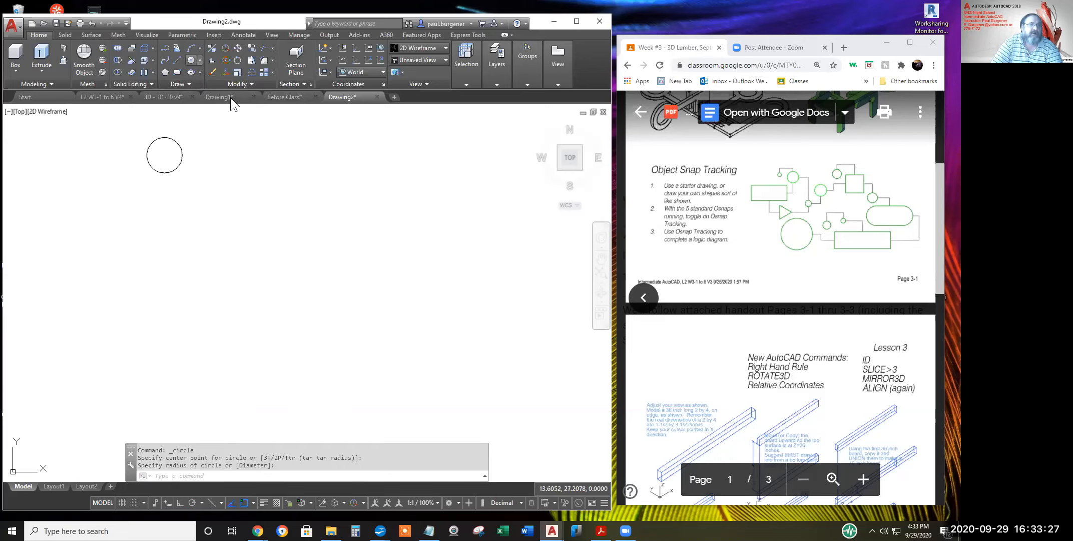
{"action": "key", "text": "Return"}
{"action": "left_click", "coordinate": [328, 156]}
{"action": "left_click", "coordinate": [354, 185]}
{"action": "key", "text": "Return"}
{"action": "left_click", "coordinate": [250, 312]}
{"action": "left_click", "coordinate": [279, 342]}
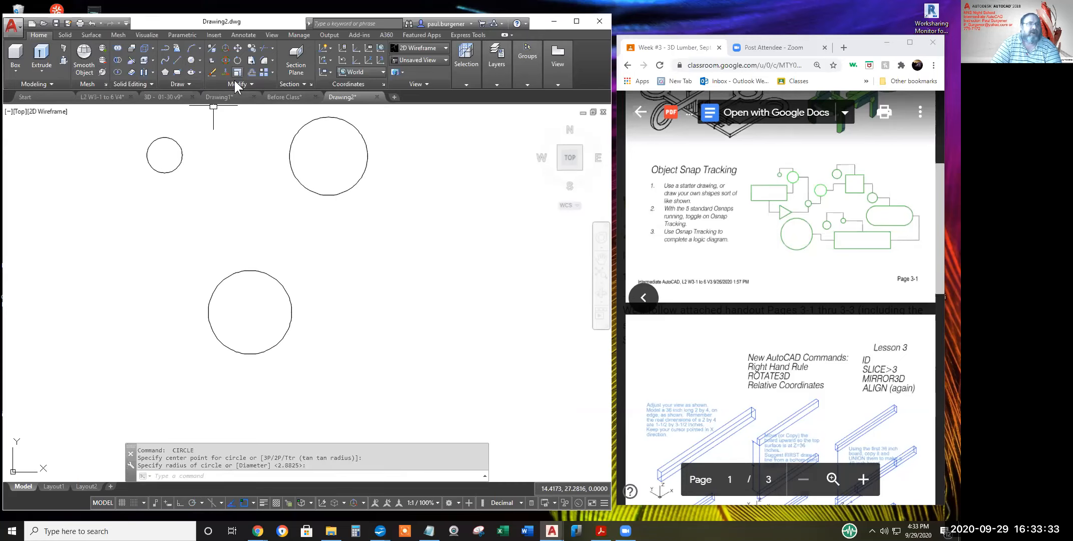
Draw three separate rectangles: one below the small circle, a larger one below the upper large circle, and a smaller one beneath that
{"action": "left_click", "coordinate": [177, 71]}
{"action": "left_click", "coordinate": [75, 199]}
{"action": "left_click", "coordinate": [171, 228]}
{"action": "key", "text": "space"}
{"action": "left_click", "coordinate": [359, 228]}
{"action": "left_click", "coordinate": [497, 286]}
{"action": "key", "text": "space"}
{"action": "left_click", "coordinate": [400, 343]}
{"action": "left_click", "coordinate": [479, 379]}
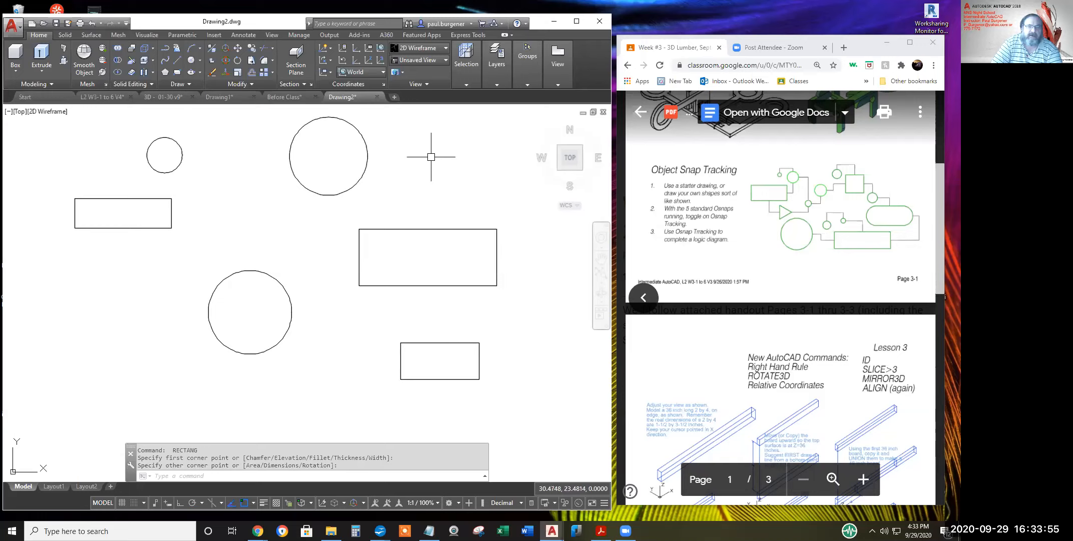
{"action": "right_click", "coordinate": [428, 221]}
{"action": "left_click", "coordinate": [427, 221]}
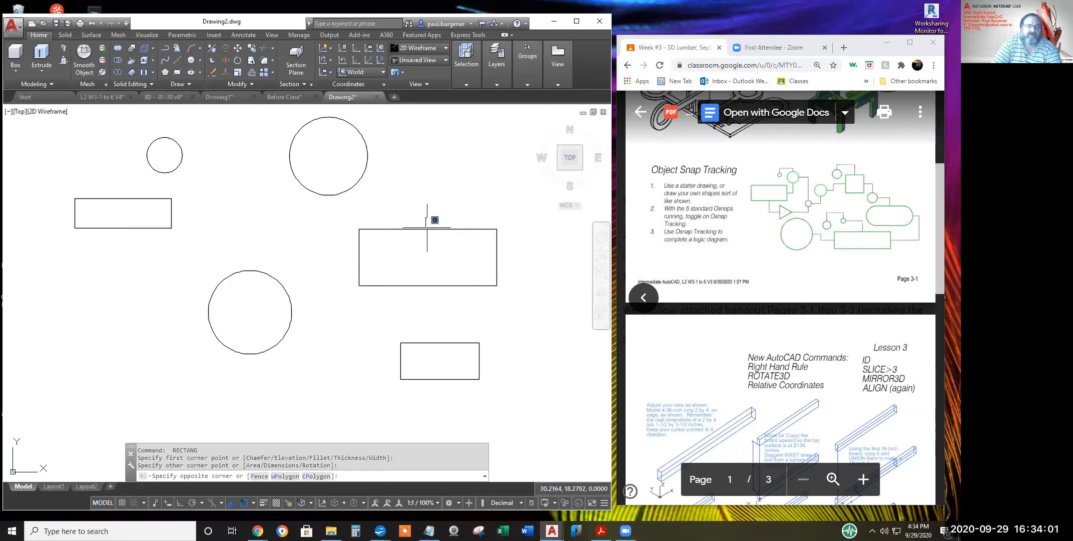
{"action": "key", "text": "Escape"}
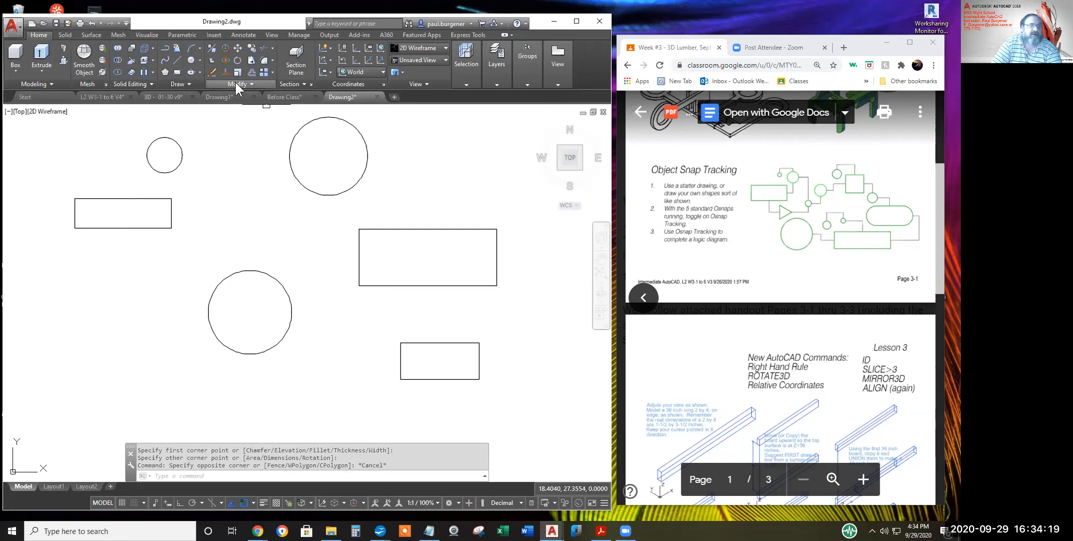
Turn on polar tracking and connect the upper large circle's left quadrant to the lower circle's top quadrant with a 225-degree line and a vertical line
{"action": "left_click", "coordinate": [178, 59]}
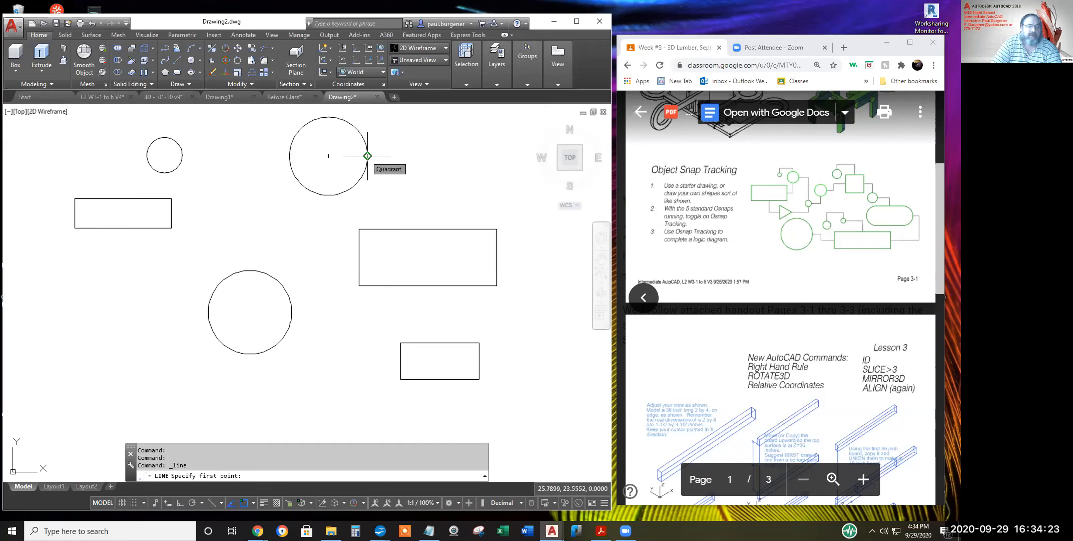
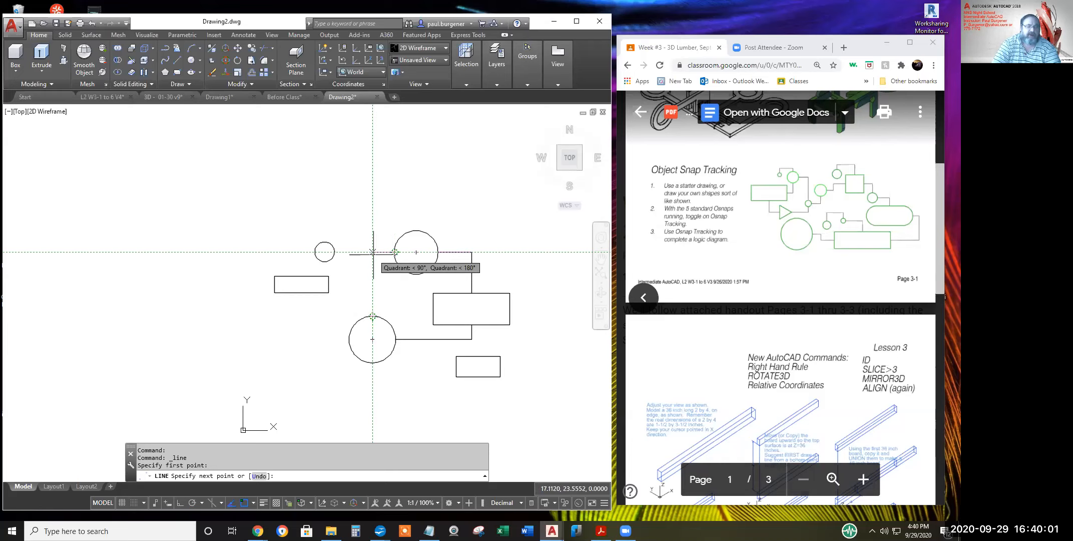
{"action": "key", "text": "F10"}
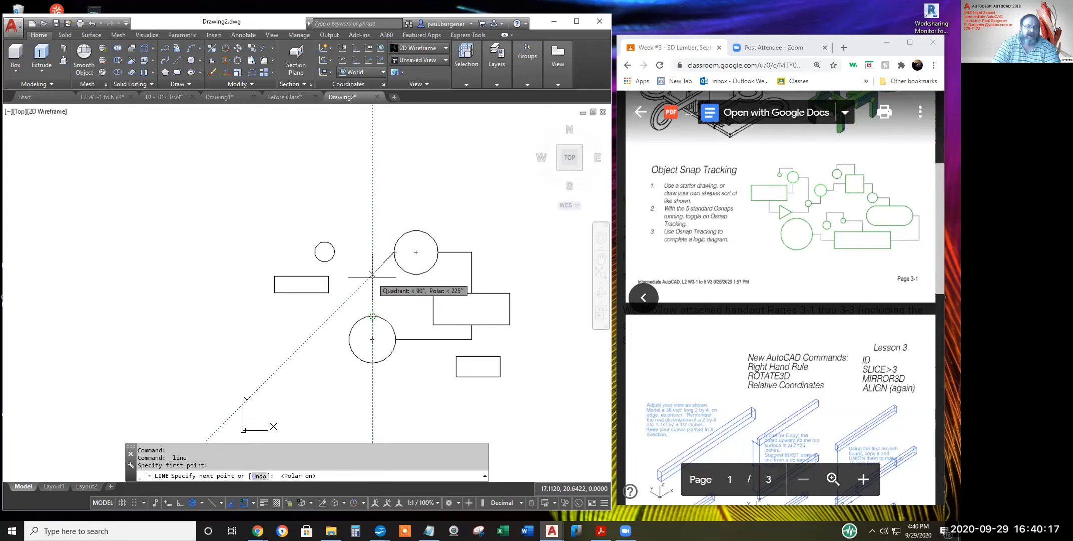
{"action": "left_click", "coordinate": [373, 274]}
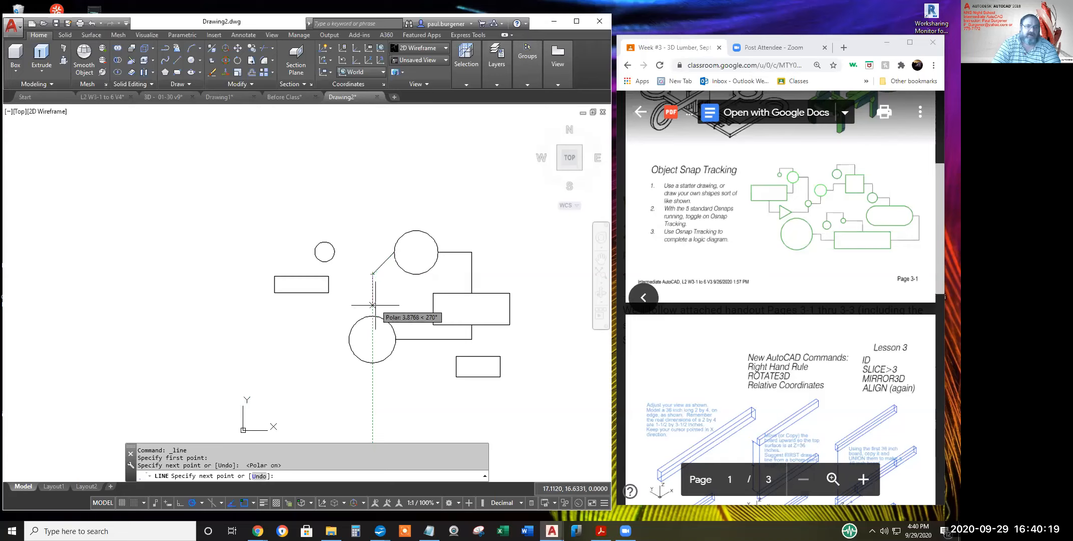
{"action": "left_click", "coordinate": [372, 316]}
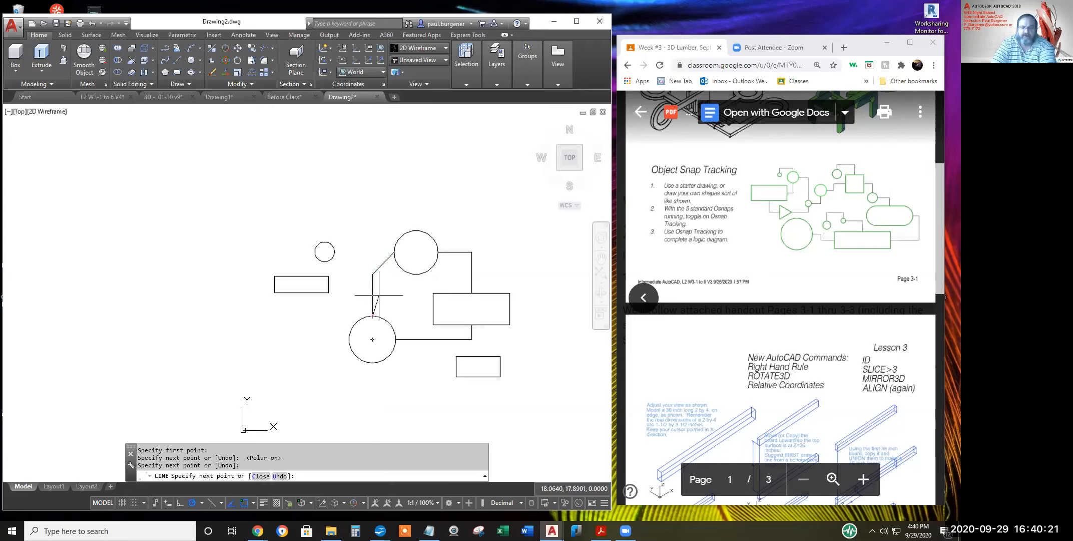
{"action": "key", "text": "Return"}
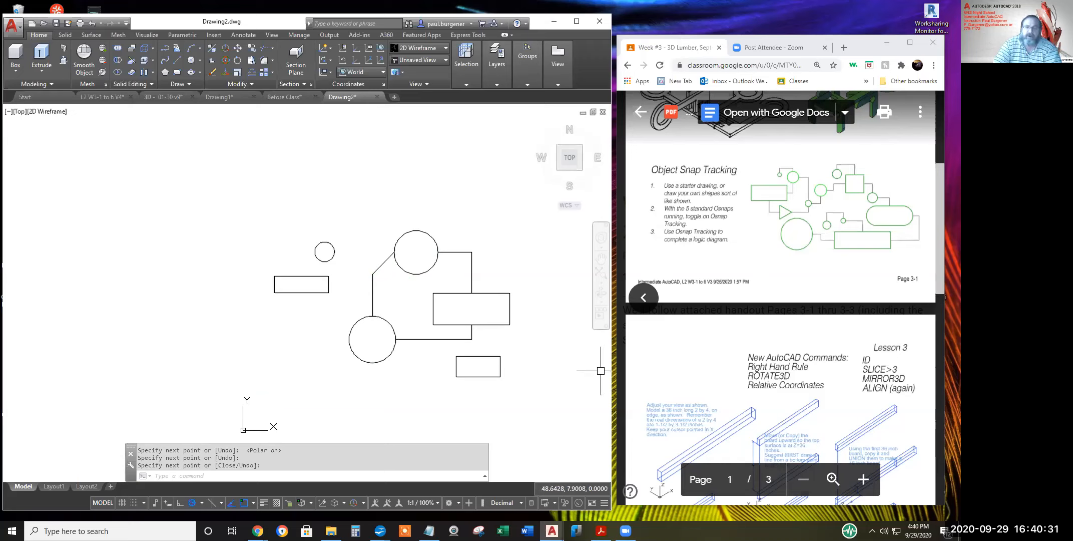
Switch to the lesson handout in the browser and read the lumber modelling instructions on page 2
{"action": "left_click", "coordinate": [659, 366]}
{"action": "scroll", "coordinate": [658, 360], "scroll_direction": "down", "scroll_amount": 1}
{"action": "scroll", "coordinate": [658, 360], "scroll_direction": "down", "scroll_amount": 3}
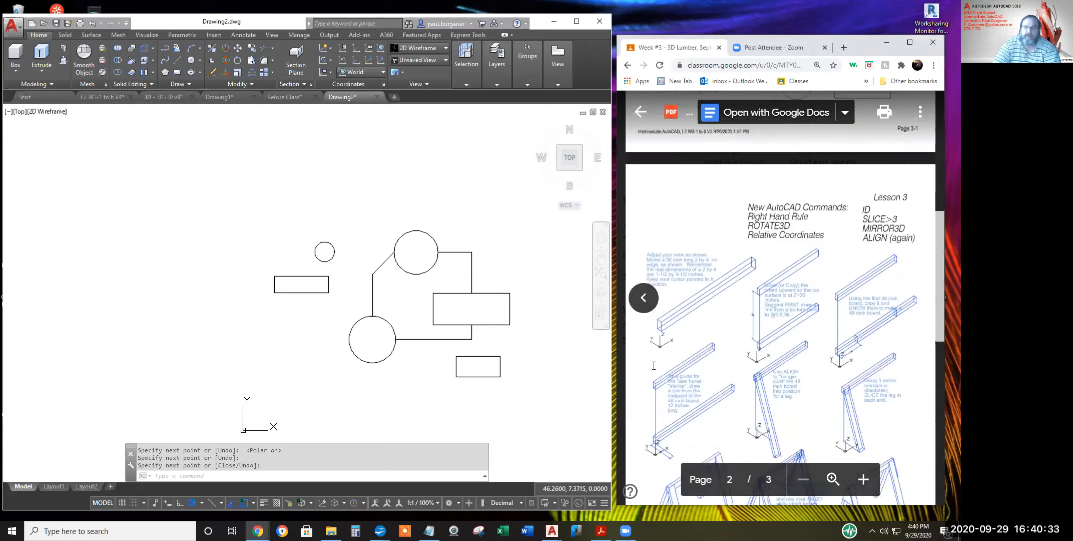
{"action": "key", "text": "alt+Tab"}
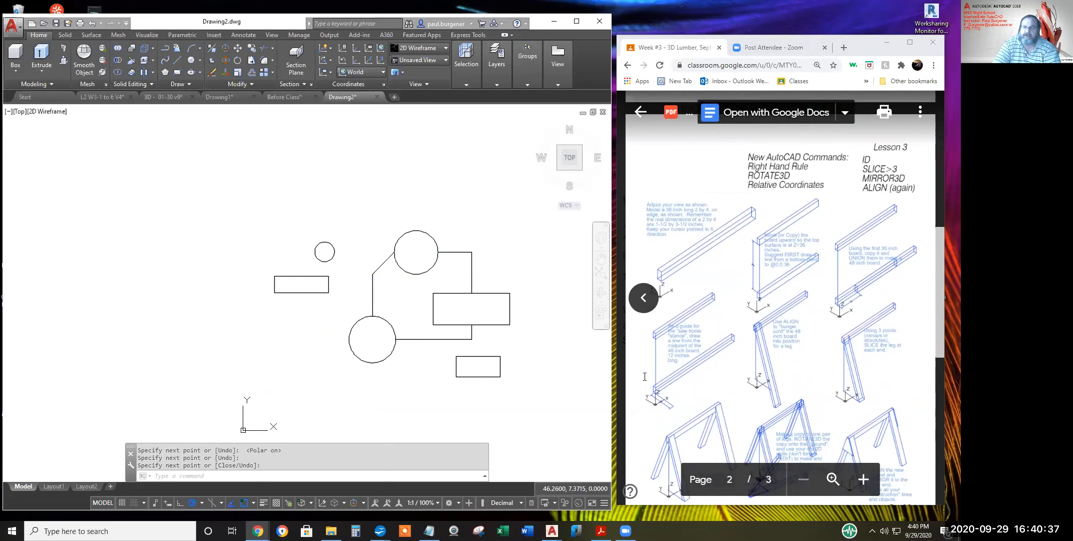
{"action": "scroll", "coordinate": [807, 333], "scroll_direction": "down", "scroll_amount": 1}
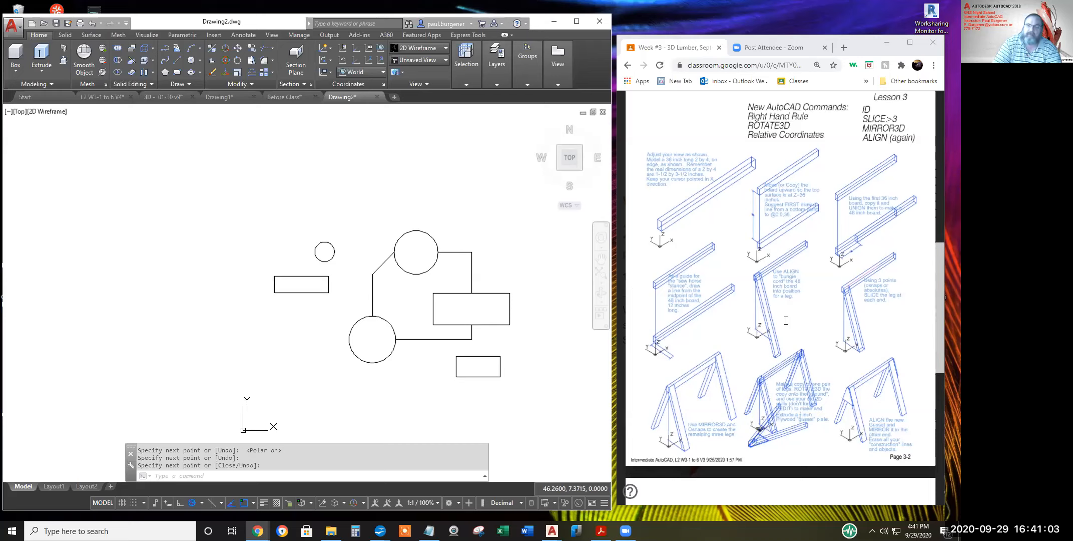
Erase all the circles, rectangles and connecting lines from the drawing
{"action": "scroll", "coordinate": [512, 326], "scroll_direction": "down", "scroll_amount": 2}
{"action": "mouse_move", "coordinate": [491, 347]}
{"action": "middle_mouse_down"}
{"action": "mouse_move", "coordinate": [297, 302]}
{"action": "mouse_move", "coordinate": [295, 287]}
{"action": "middle_mouse_up"}
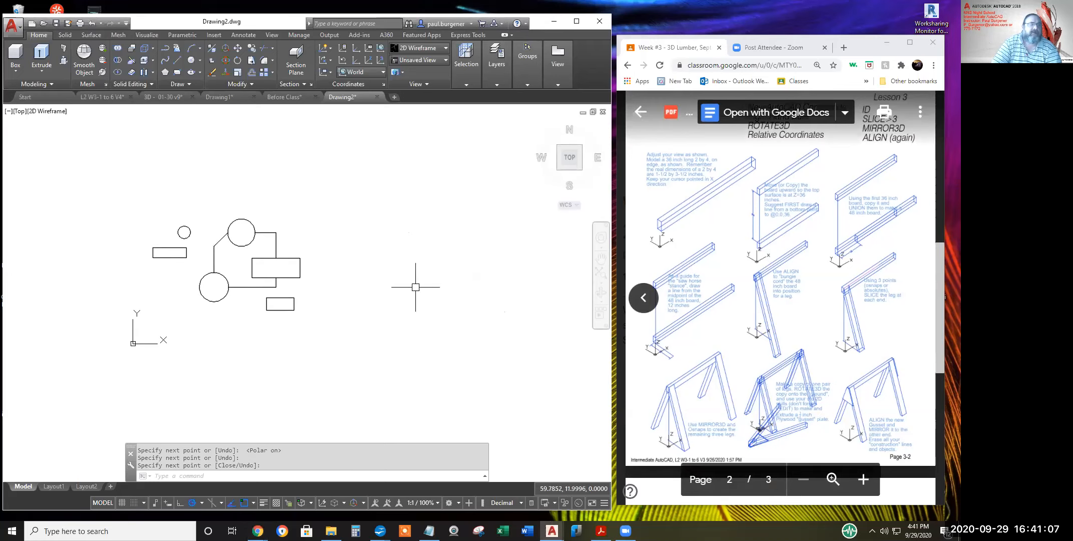
{"action": "left_click", "coordinate": [337, 344]}
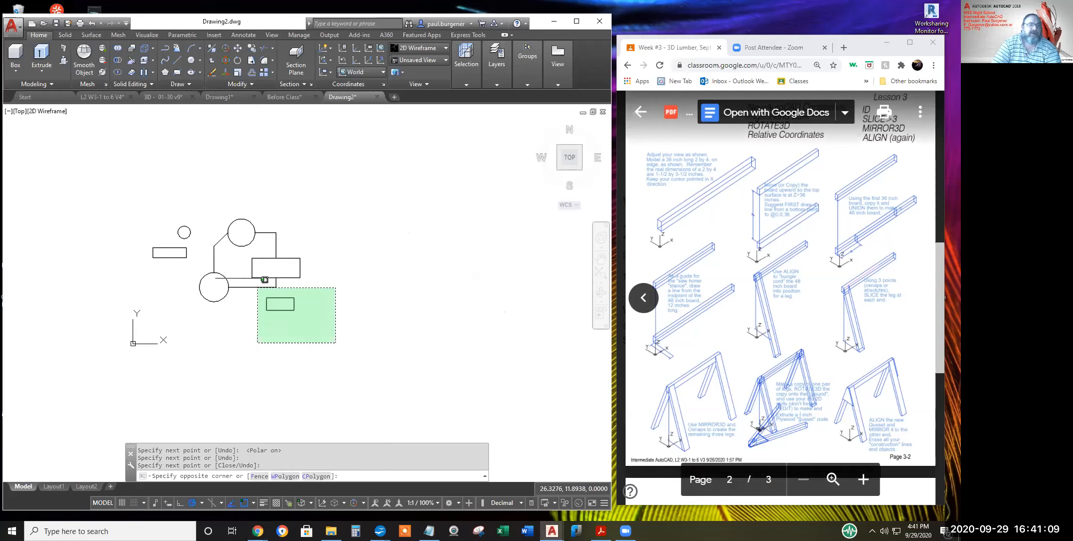
{"action": "left_click", "coordinate": [92, 171]}
{"action": "left_click", "coordinate": [212, 72]}
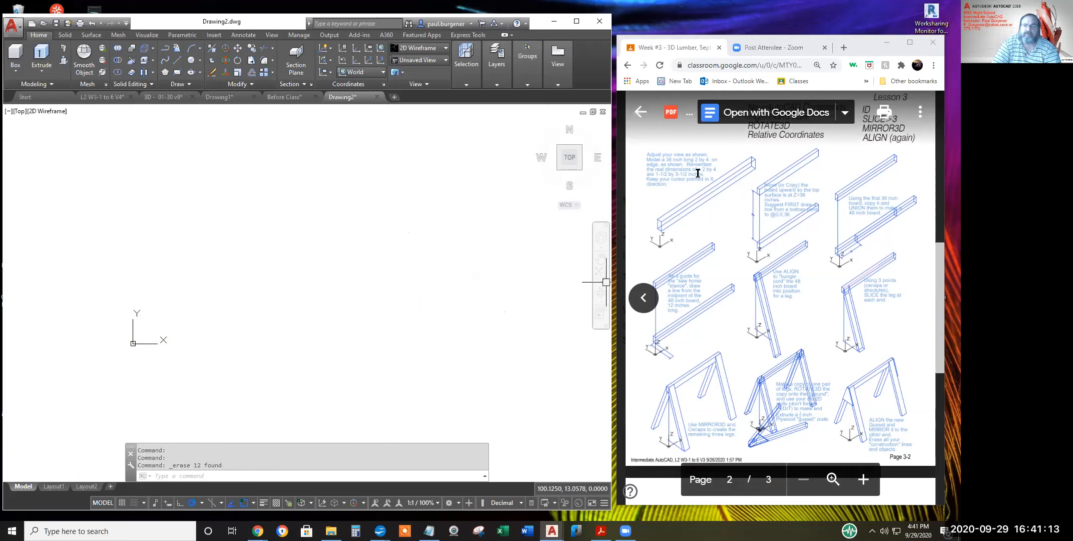
Widen the handout's browser window slightly and set the empty drawing to the southeast isometric view
{"action": "scroll", "coordinate": [698, 173], "scroll_direction": "up", "scroll_amount": 2}
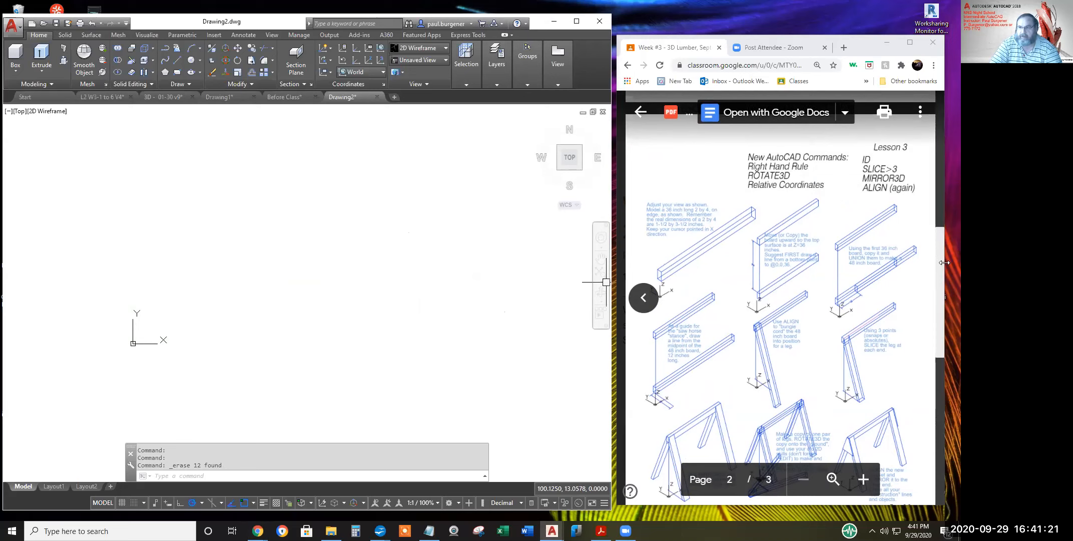
{"action": "left_click_drag", "start_coordinate": [945, 262], "coordinate": [959, 263]}
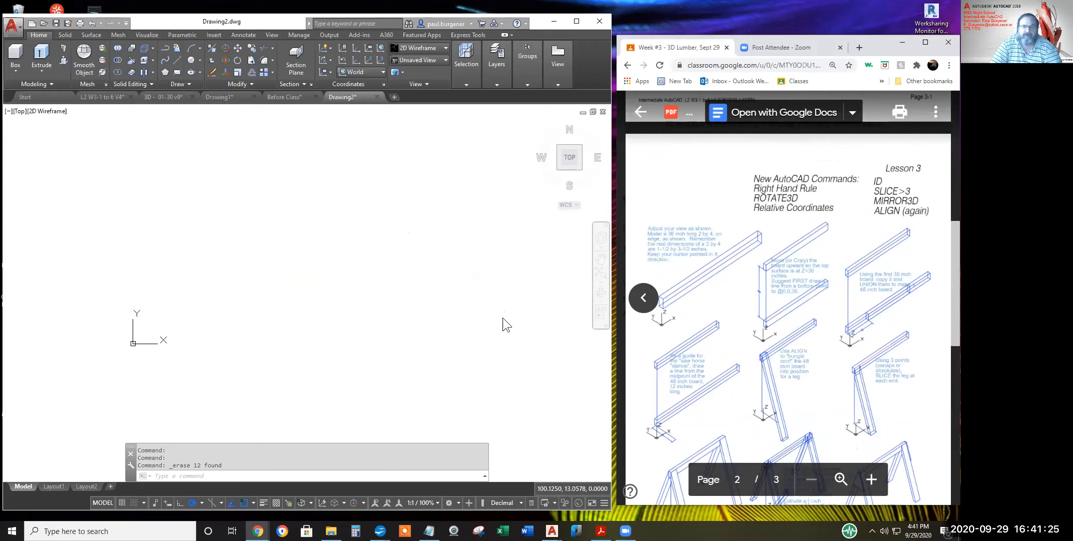
{"action": "left_click", "coordinate": [580, 167]}
{"action": "left_click", "coordinate": [580, 166]}
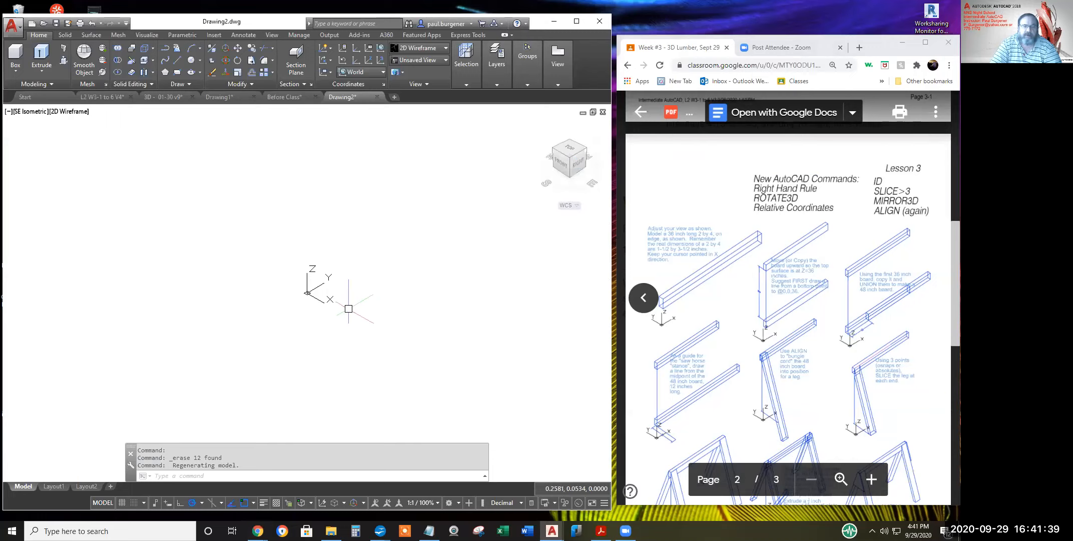
{"action": "middle_click_drag", "start_coordinate": [531, 268], "coordinate": [371, 317]}
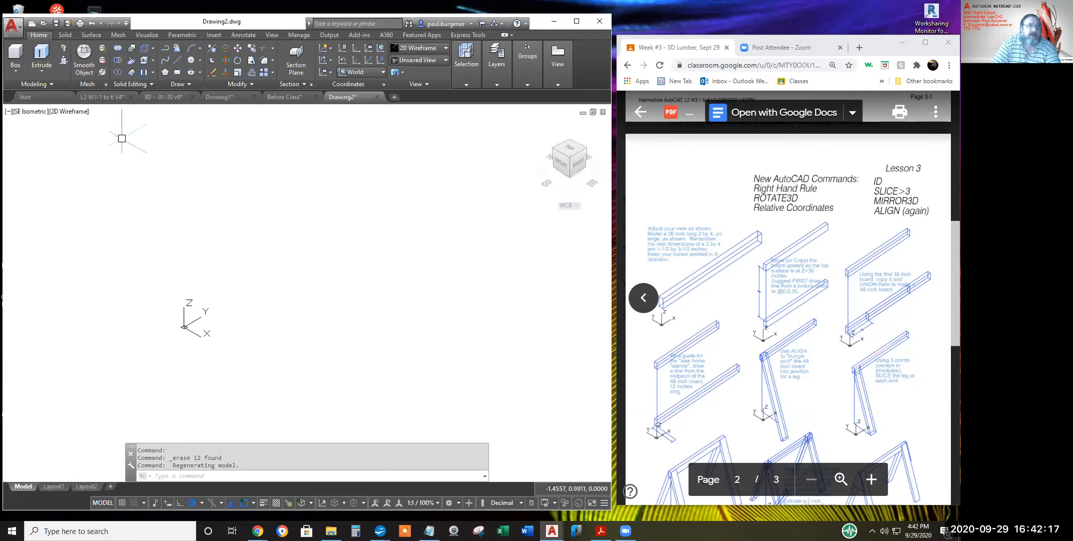
Model the 2 by 4 board as a box with length 36, width 1.5 and height 3.5
{"action": "left_click", "coordinate": [21, 67]}
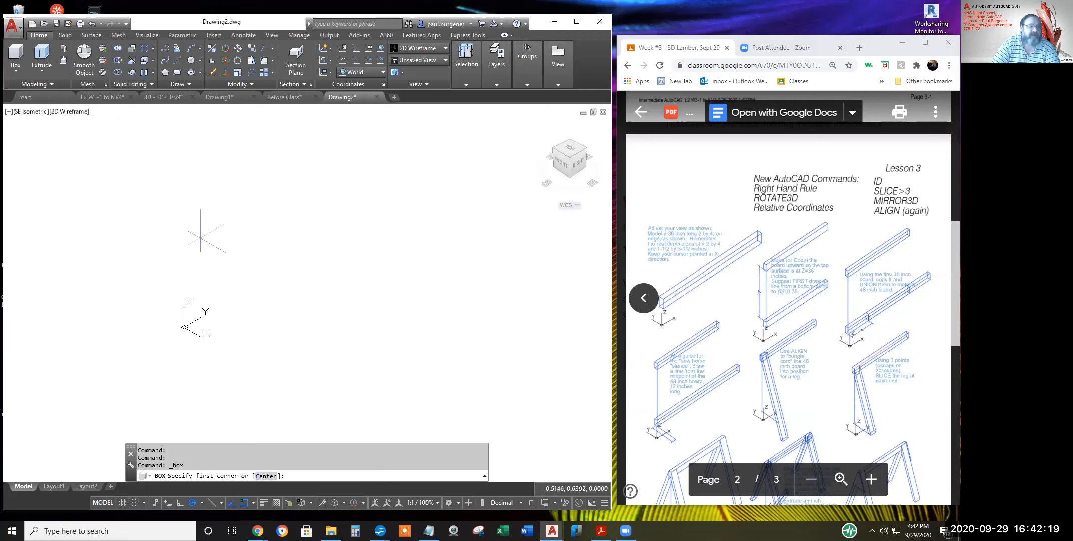
{"action": "left_click", "coordinate": [238, 303]}
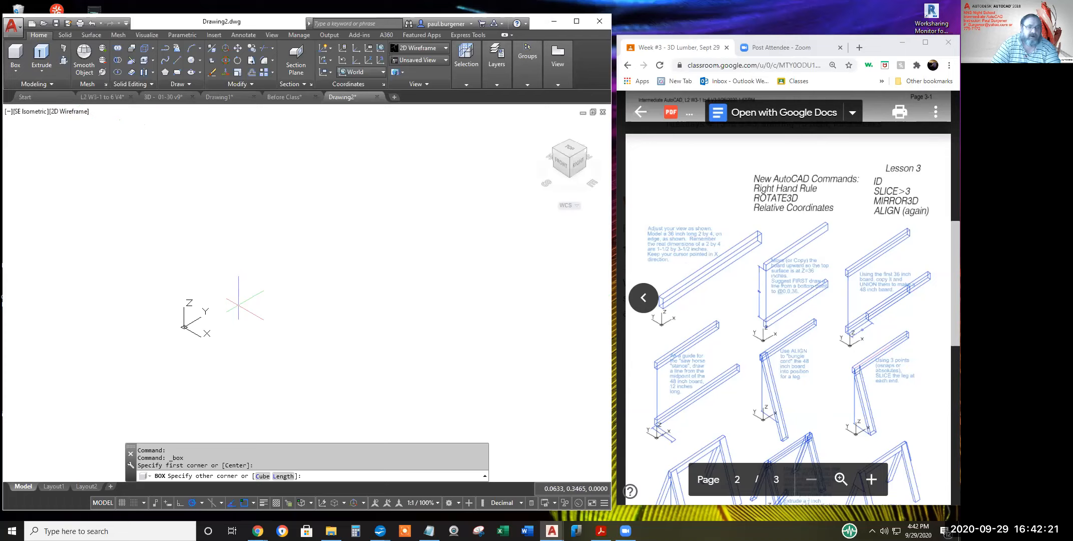
{"action": "left_click", "coordinate": [284, 476]}
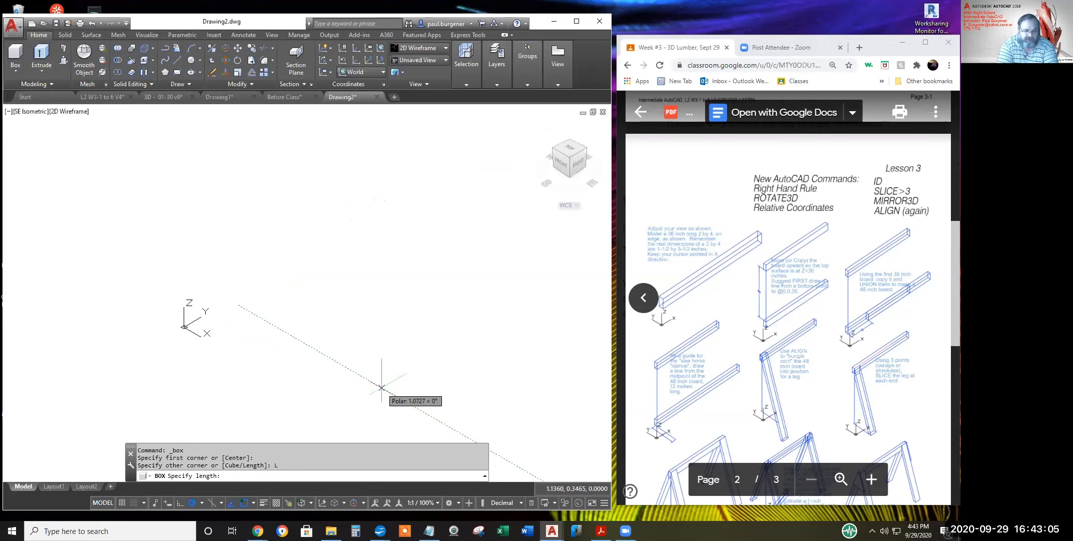
{"action": "type", "text": "6"}
{"action": "key", "text": "Return"}
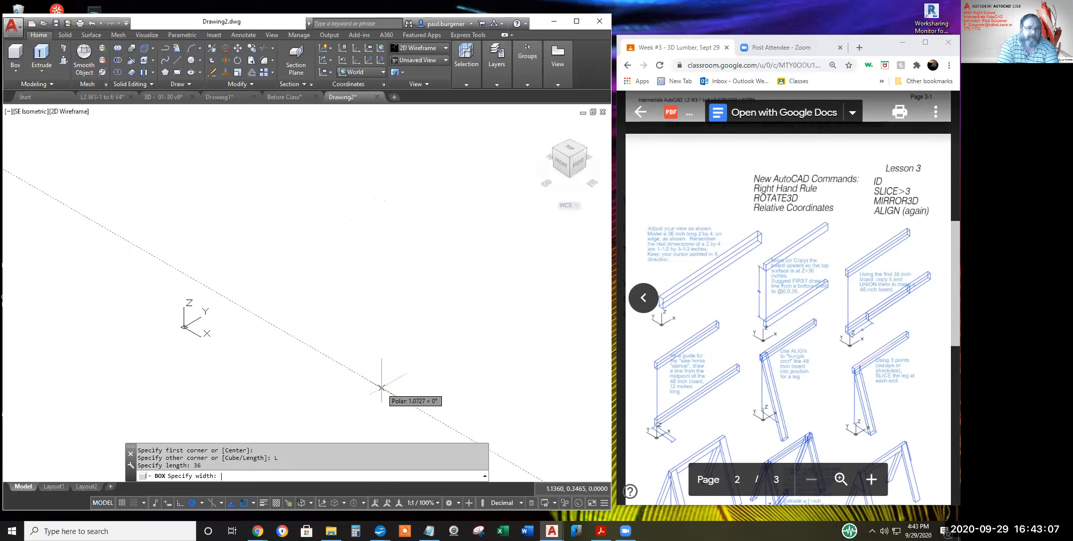
{"action": "type", "text": "1.5"}
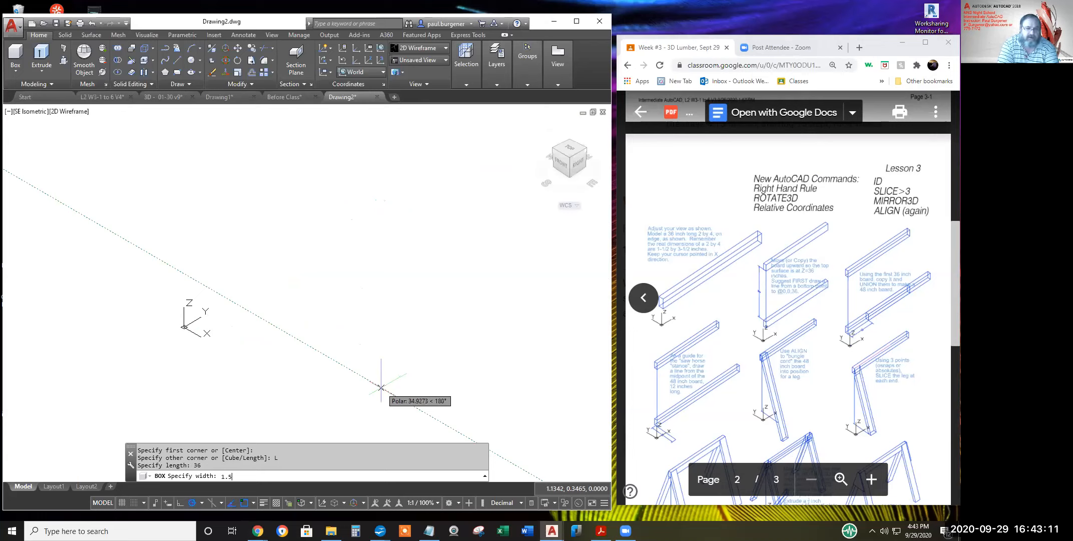
{"action": "key", "text": "Return"}
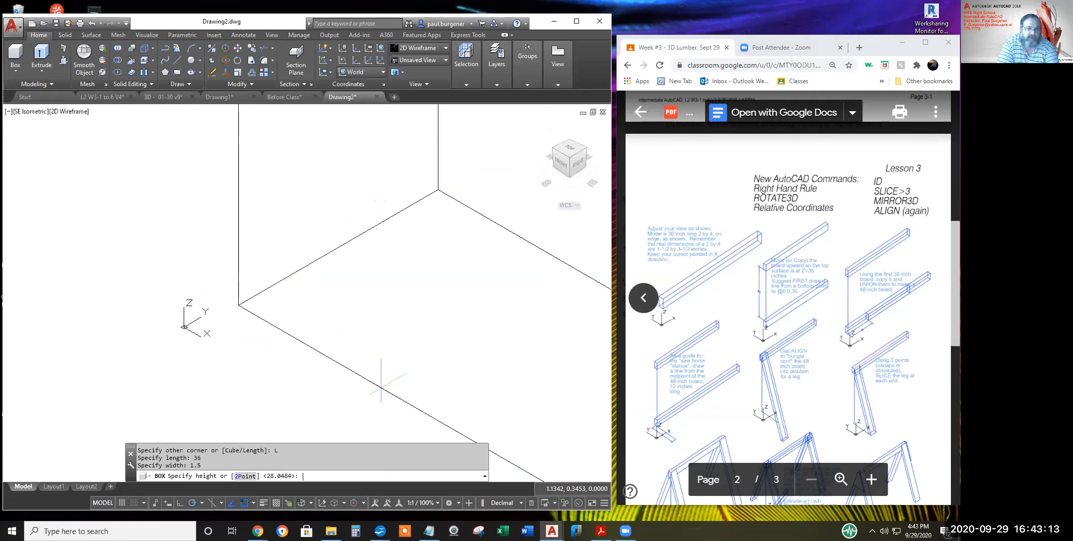
{"action": "type", "text": "3.5"}
{"action": "key", "text": "Return"}
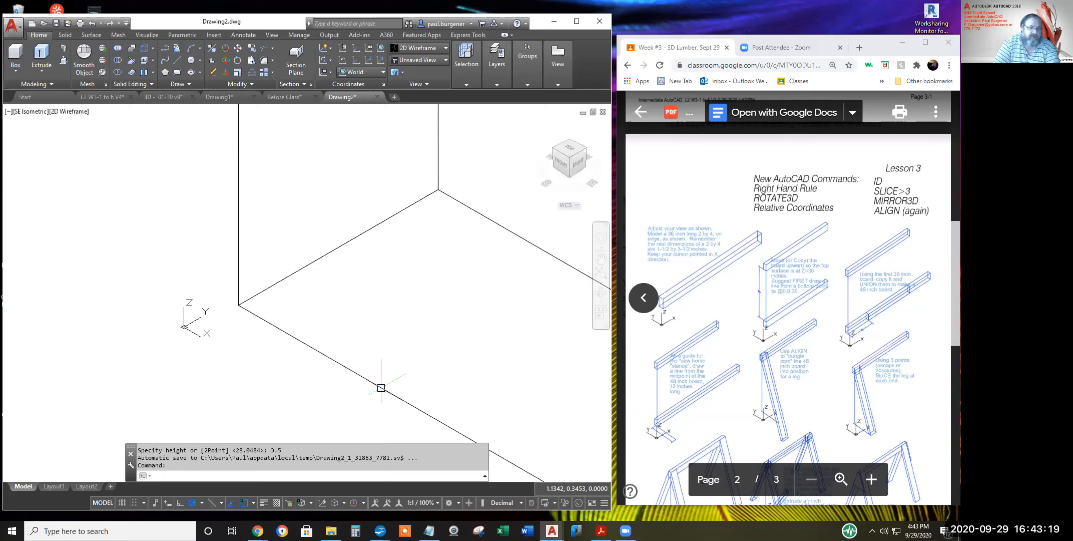
Switch to the southwest isometric view and orbit slightly so the board's orientation matches the handout
{"action": "scroll", "coordinate": [362, 376], "scroll_direction": "down", "scroll_amount": 5}
{"action": "scroll", "coordinate": [362, 376], "scroll_direction": "down", "scroll_amount": 2}
{"action": "middle_click_drag", "start_coordinate": [372, 373], "coordinate": [306, 266]}
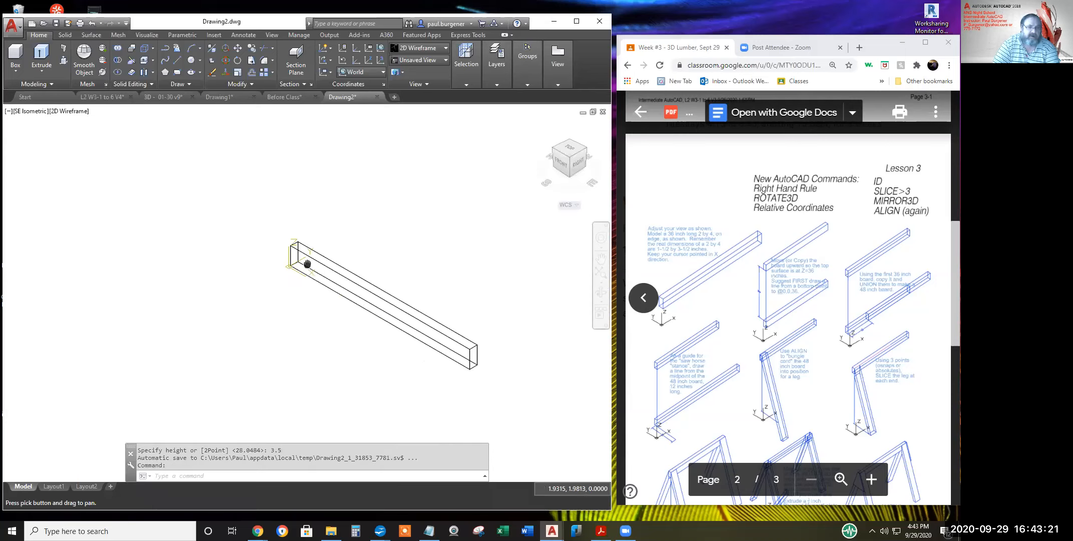
{"action": "left_click", "coordinate": [554, 145]}
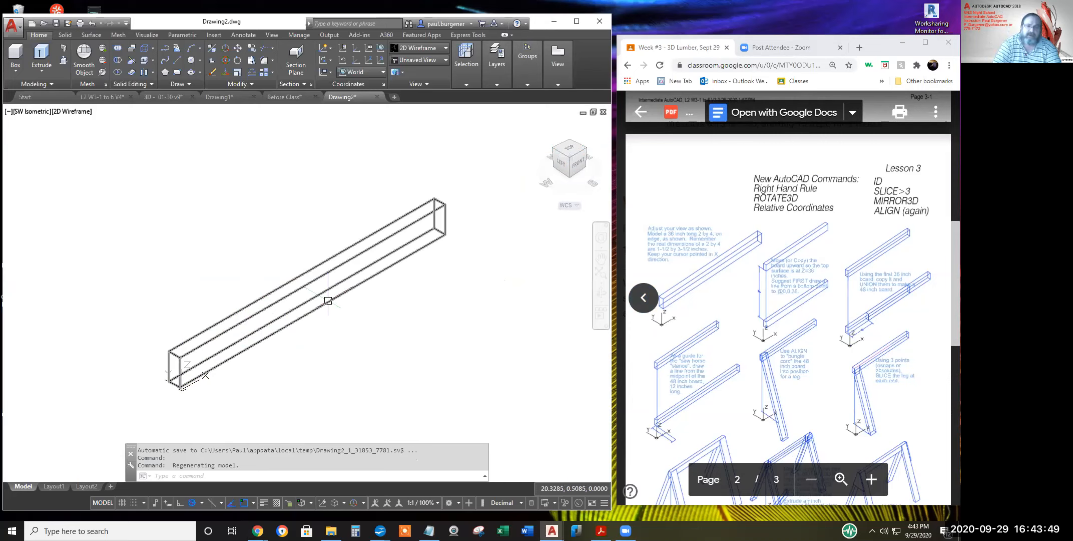
{"action": "left_click", "coordinate": [601, 296]}
{"action": "left_click_drag", "start_coordinate": [455, 302], "coordinate": [448, 326]}
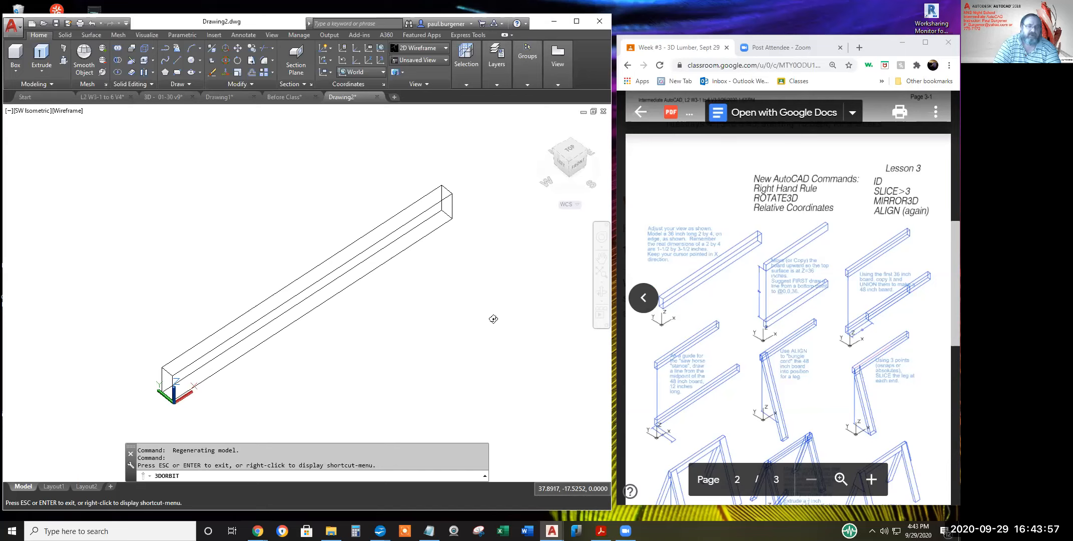
{"action": "left_click_drag", "start_coordinate": [527, 332], "coordinate": [524, 339]}
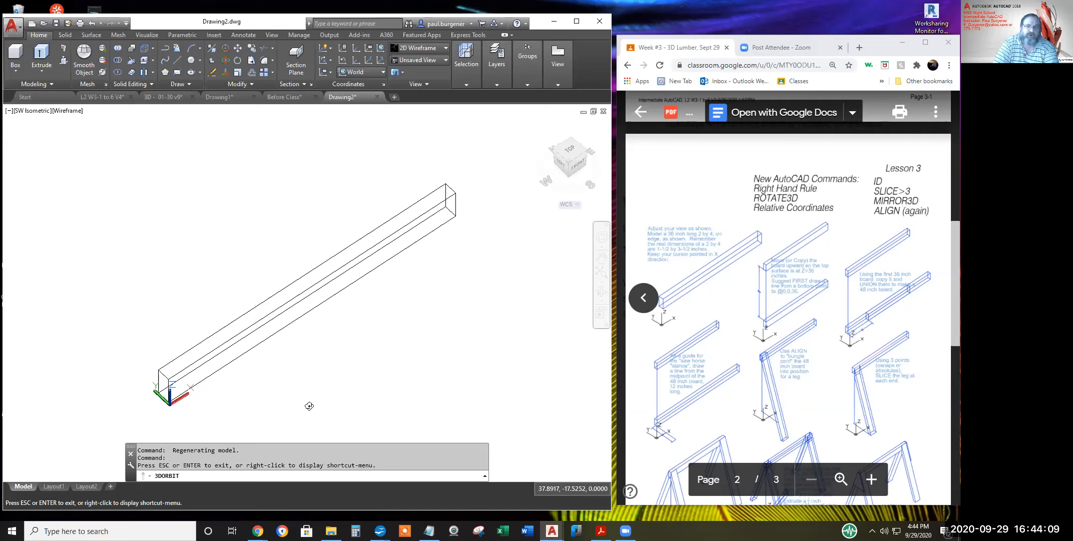
{"action": "key", "text": "Escape"}
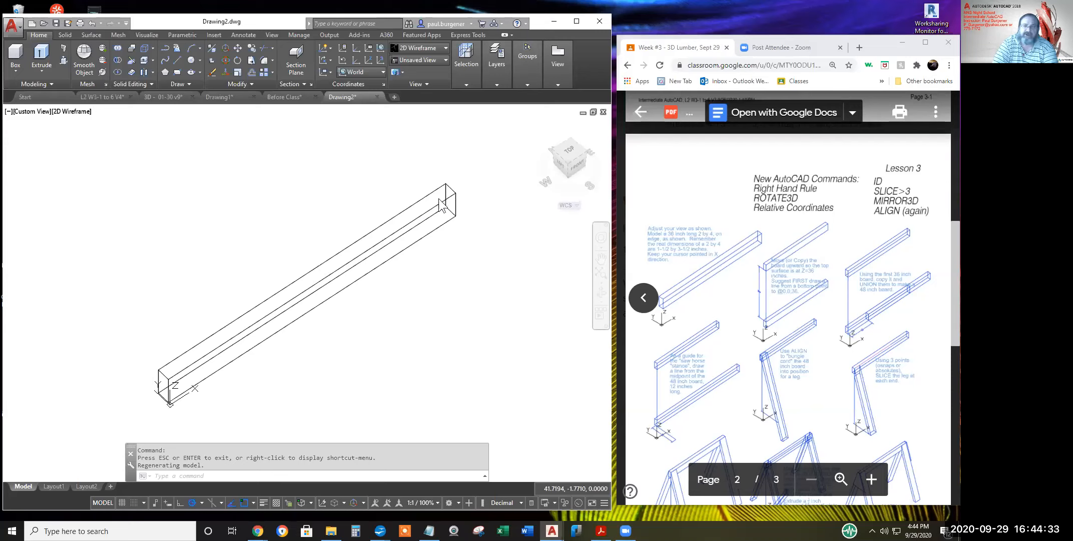
Examine the handout's instructions for moving the board upward and highlight Relative Coordinates in the list of new commands
{"action": "scroll", "coordinate": [213, 345], "scroll_direction": "down", "scroll_amount": 2}
{"action": "scroll", "coordinate": [209, 359], "scroll_direction": "up", "scroll_amount": 2}
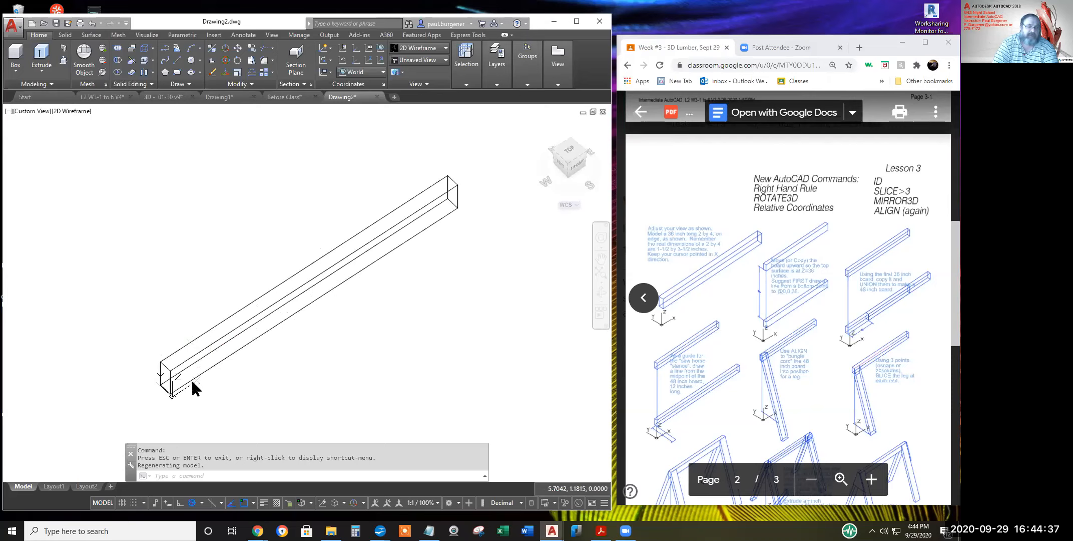
{"action": "scroll", "coordinate": [815, 216], "scroll_direction": "down", "scroll_amount": 1}
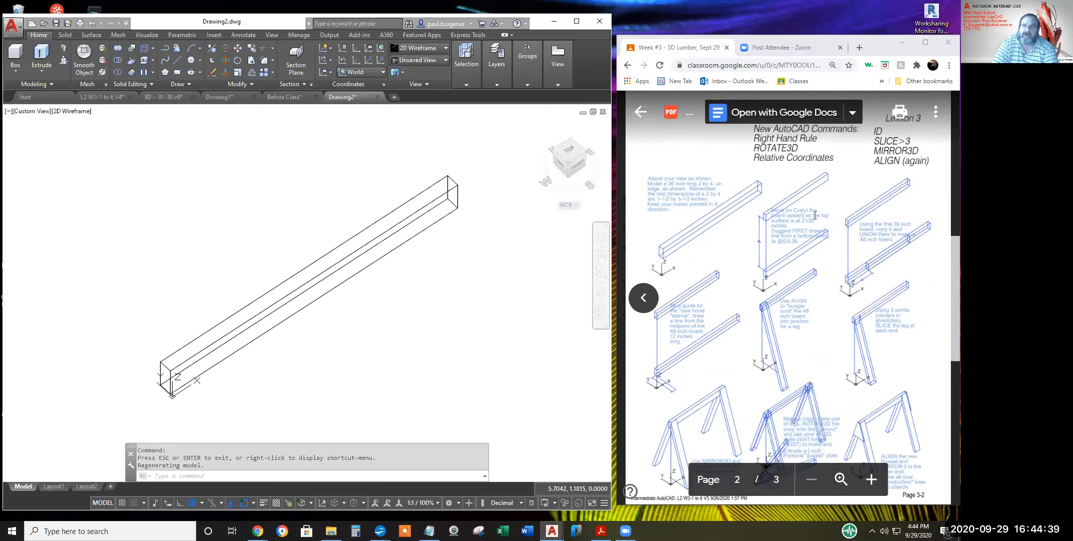
{"action": "scroll", "coordinate": [796, 191], "scroll_direction": "up", "scroll_amount": 2}
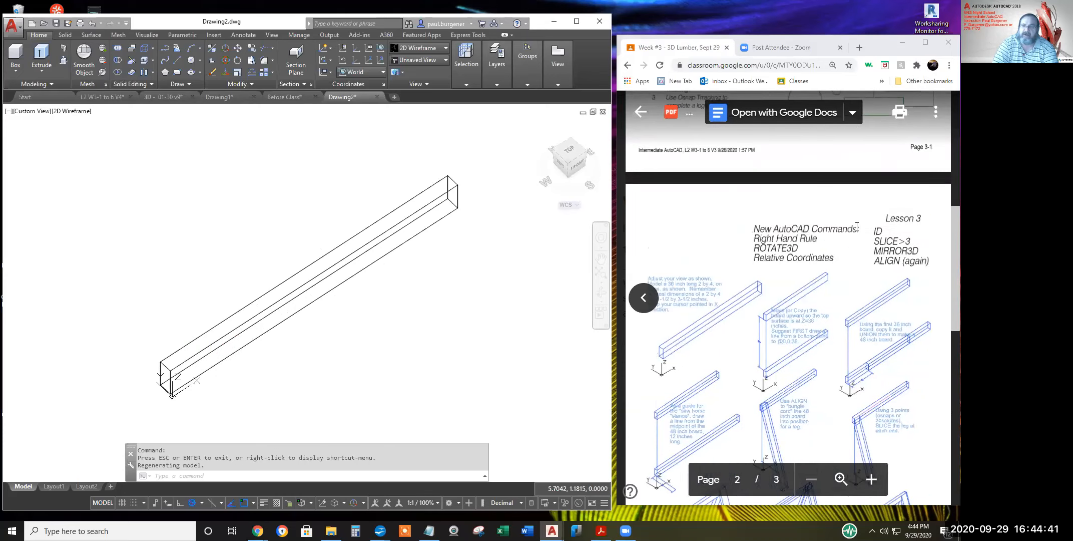
{"action": "left_click_drag", "start_coordinate": [833, 260], "coordinate": [754, 259]}
{"action": "left_click", "coordinate": [755, 259]}
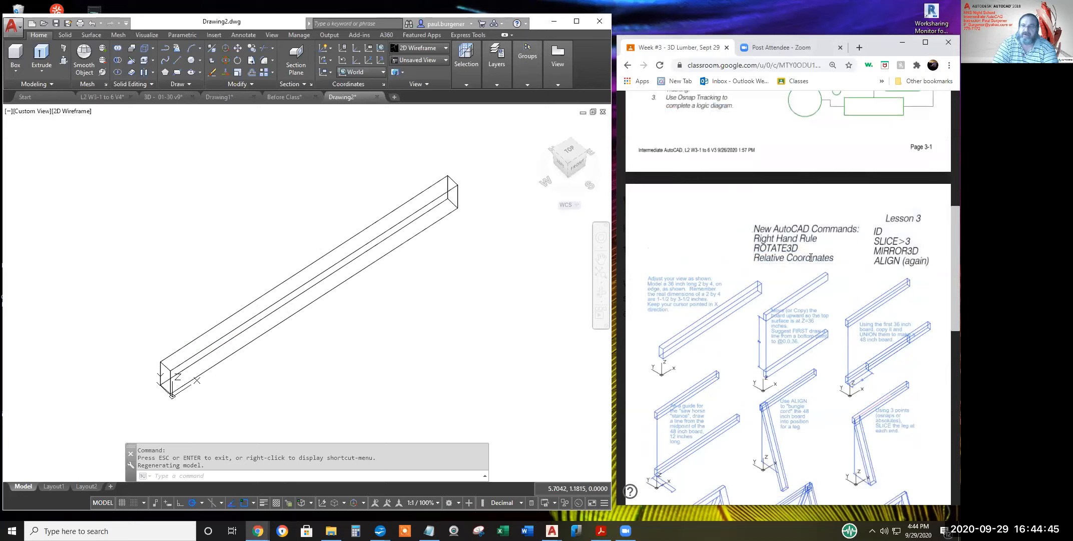
{"action": "left_click_drag", "start_coordinate": [835, 258], "coordinate": [771, 259]}
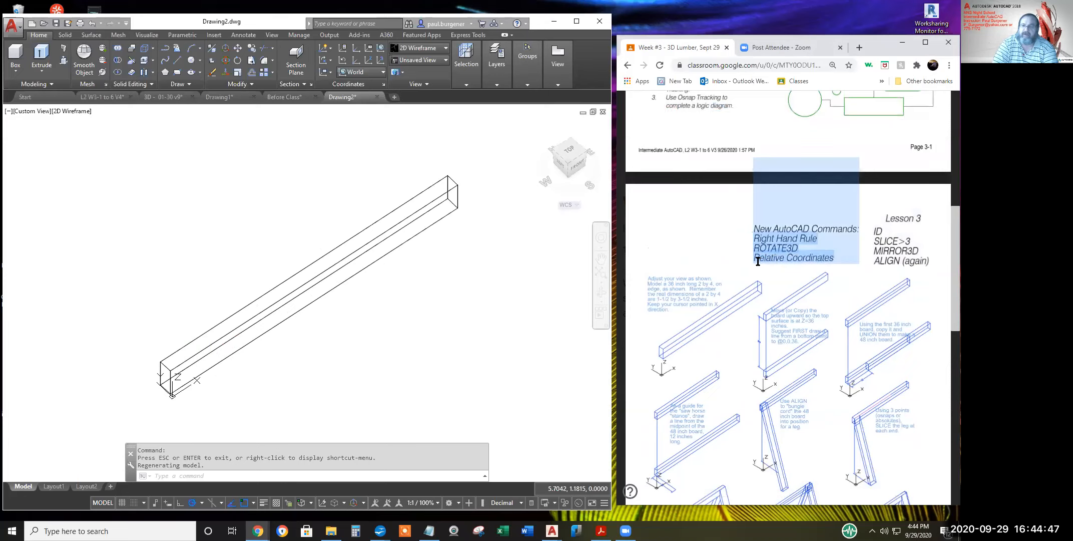
{"action": "left_click", "coordinate": [758, 262]}
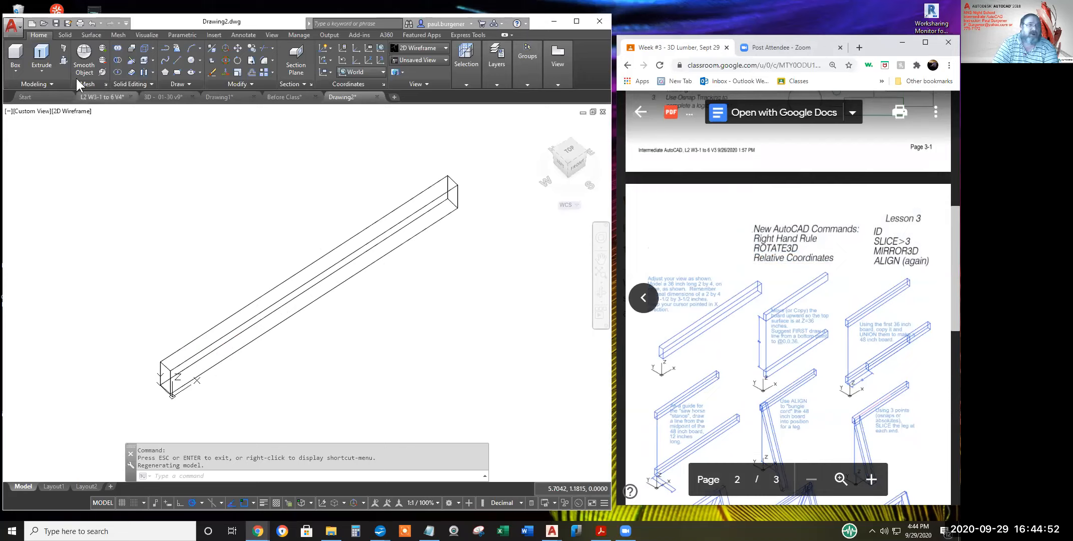
Draw a 36-inch vertical guide line along +Z from the bottom corner of the board's near end
{"action": "left_click", "coordinate": [180, 61]}
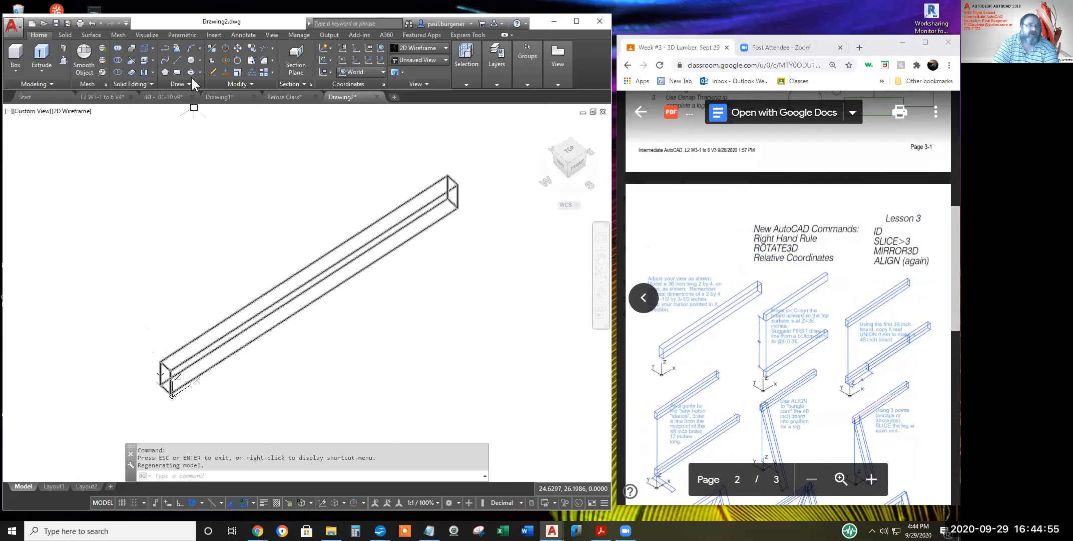
{"action": "left_click", "coordinate": [177, 61]}
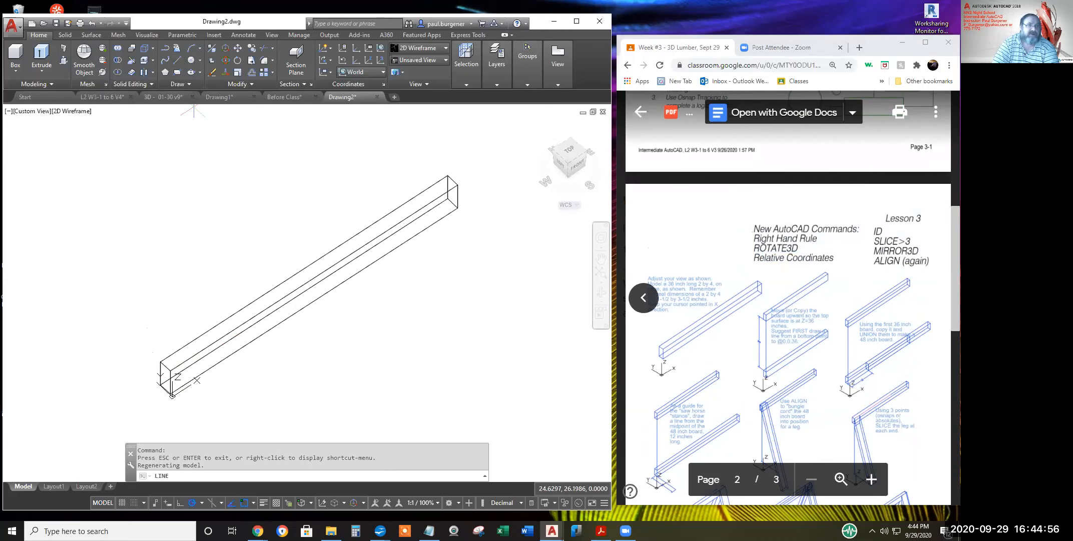
{"action": "left_click", "coordinate": [171, 394]}
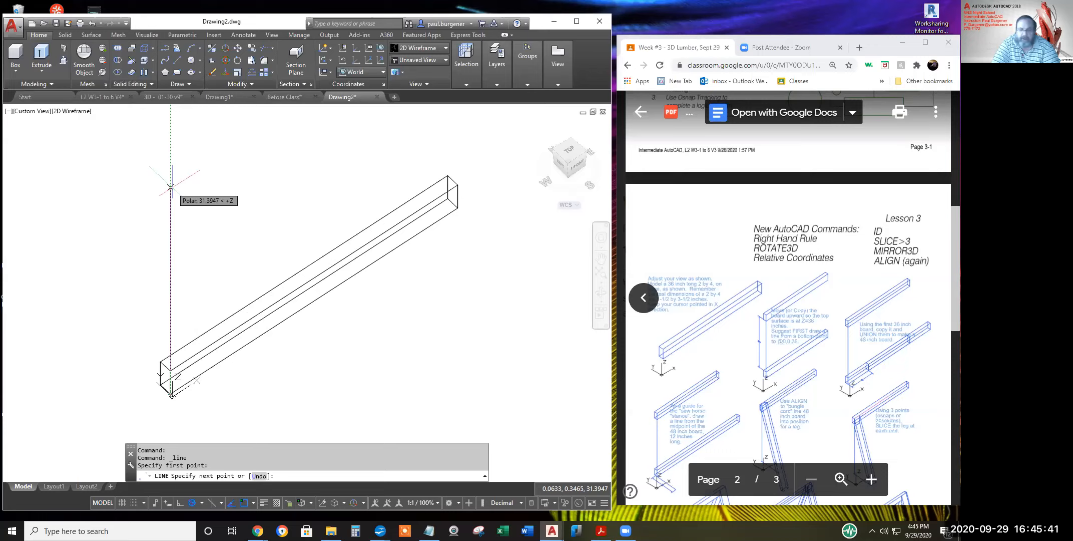
{"action": "type", "text": "6"}
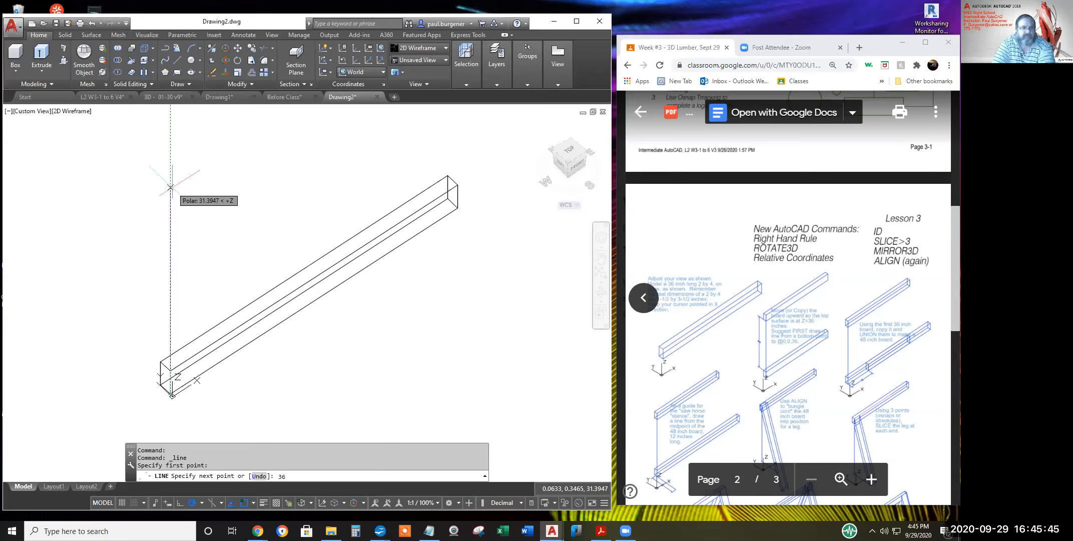
{"action": "key", "text": "Return"}
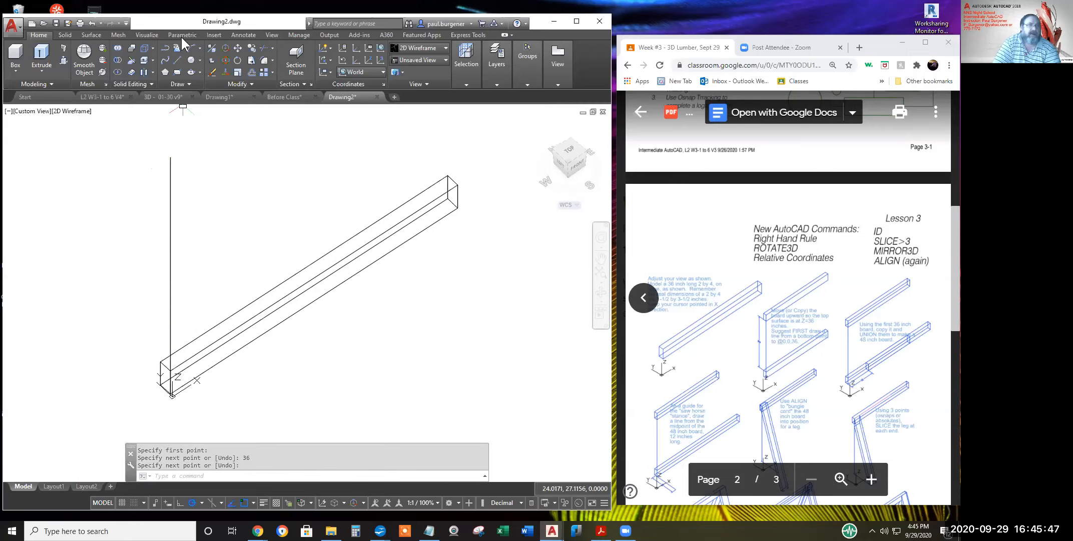
Copy the board upward from the top corner of its near end to the upper endpoint of the guide line
{"action": "left_click", "coordinate": [253, 47]}
{"action": "left_click", "coordinate": [271, 301]}
{"action": "key", "text": "Return"}
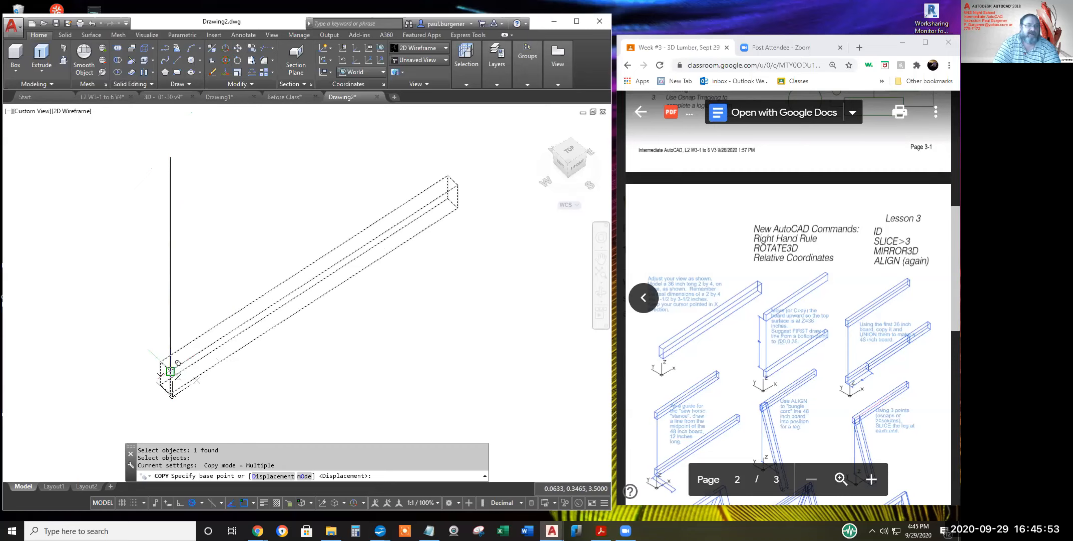
{"action": "left_click", "coordinate": [171, 371]}
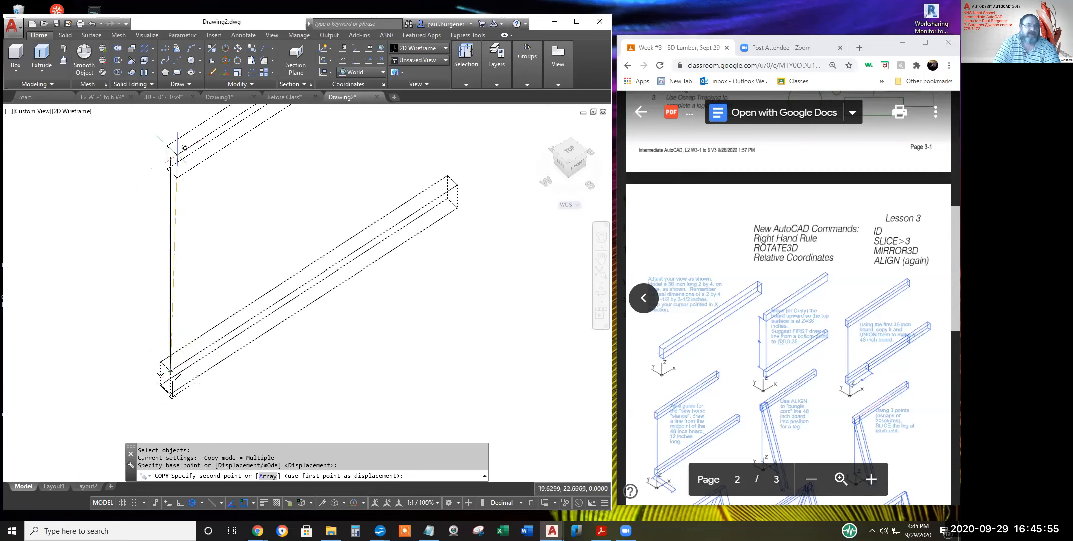
{"action": "left_click", "coordinate": [171, 157]}
{"action": "key", "text": "Return"}
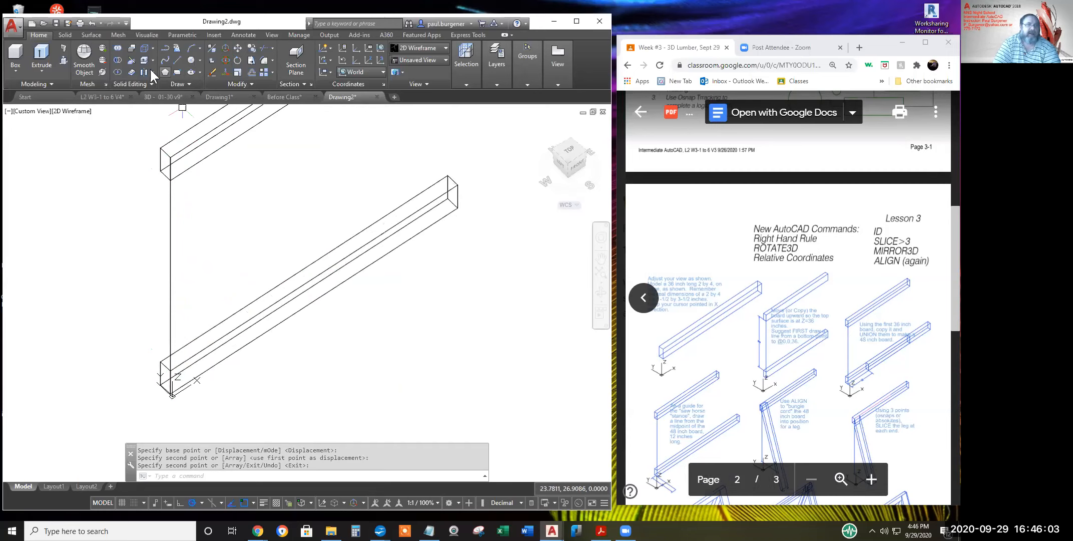
Undo the board copy and the guide line, and highlight the new relative coordinates command in the handout
{"action": "left_click", "coordinate": [92, 23]}
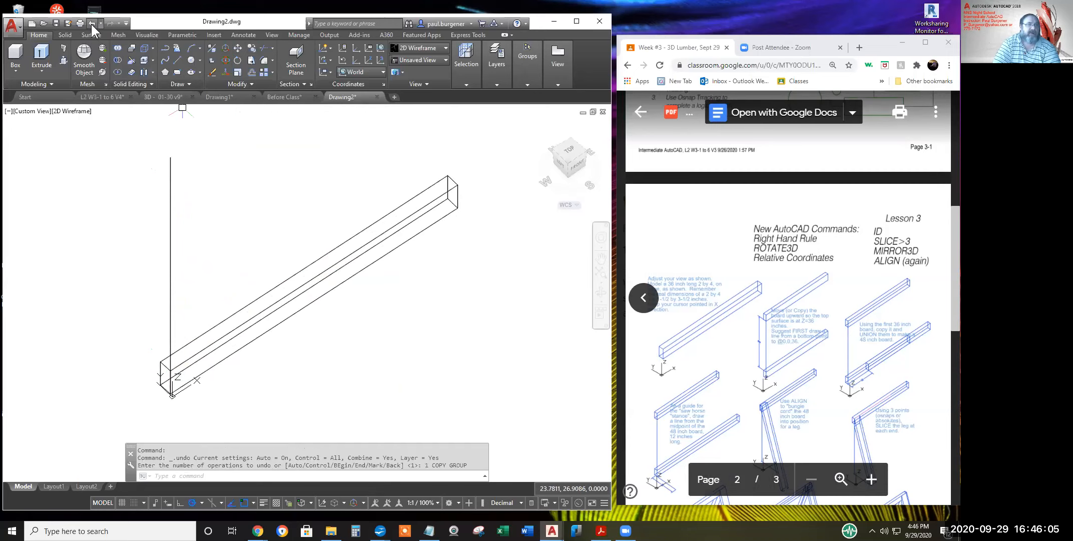
{"action": "left_click", "coordinate": [93, 24]}
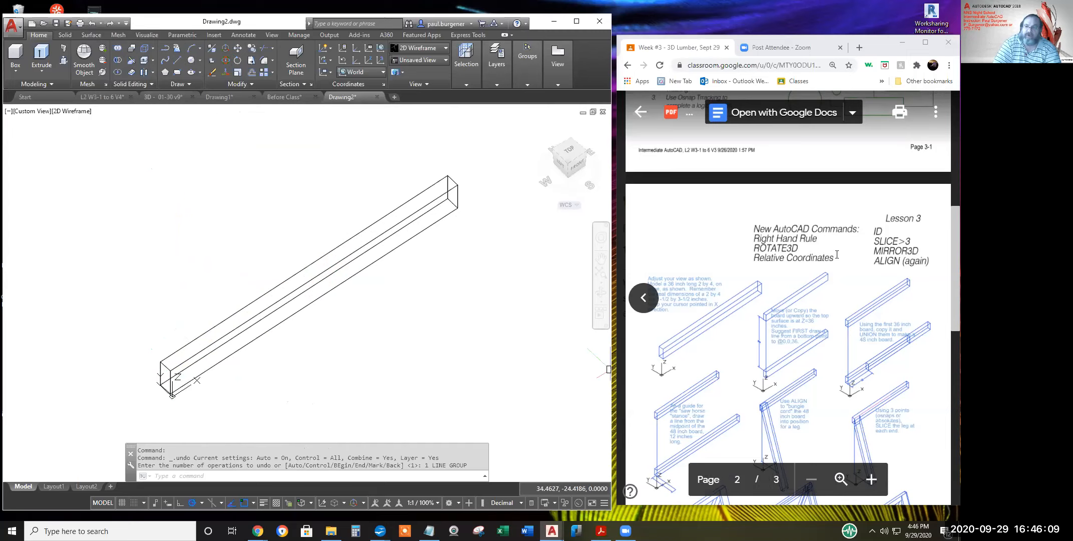
{"action": "left_click_drag", "start_coordinate": [836, 259], "coordinate": [756, 258]}
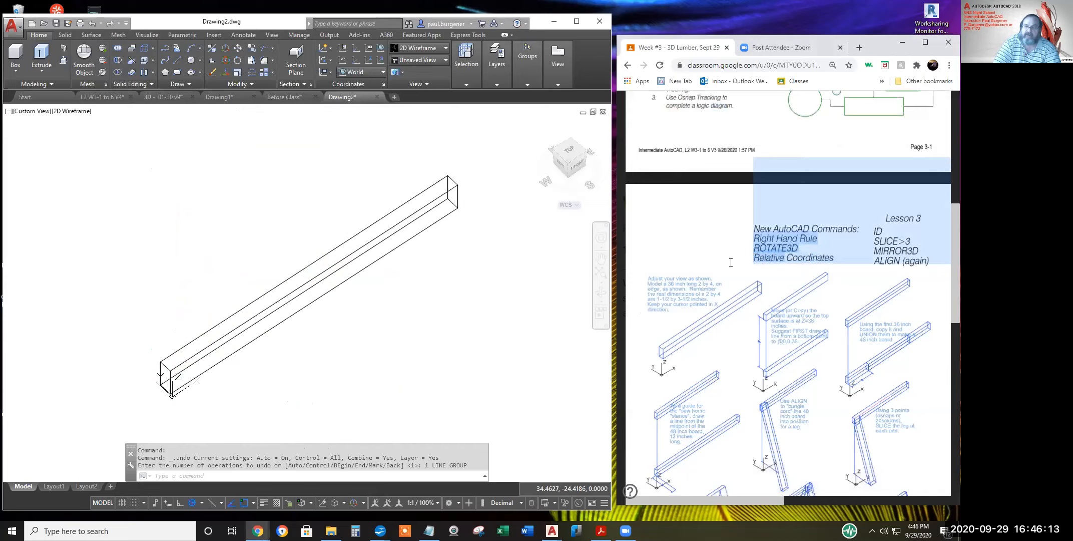
{"action": "left_click", "coordinate": [234, 392]}
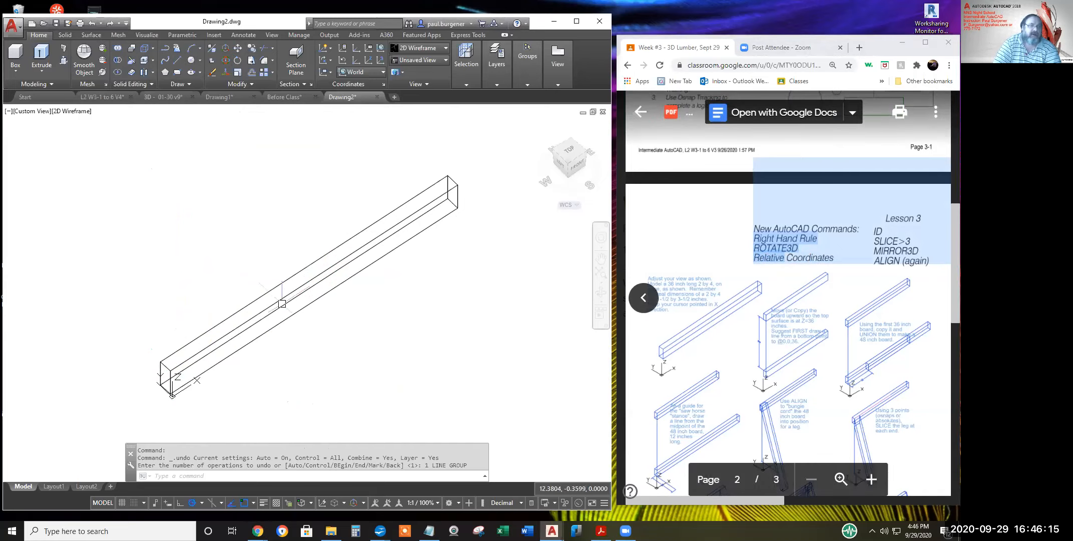
Copy the board from its bottom near corner to the relative coordinates @0,0,36, and place a second copy directly over the original
{"action": "left_click", "coordinate": [252, 52]}
{"action": "left_click", "coordinate": [360, 228]}
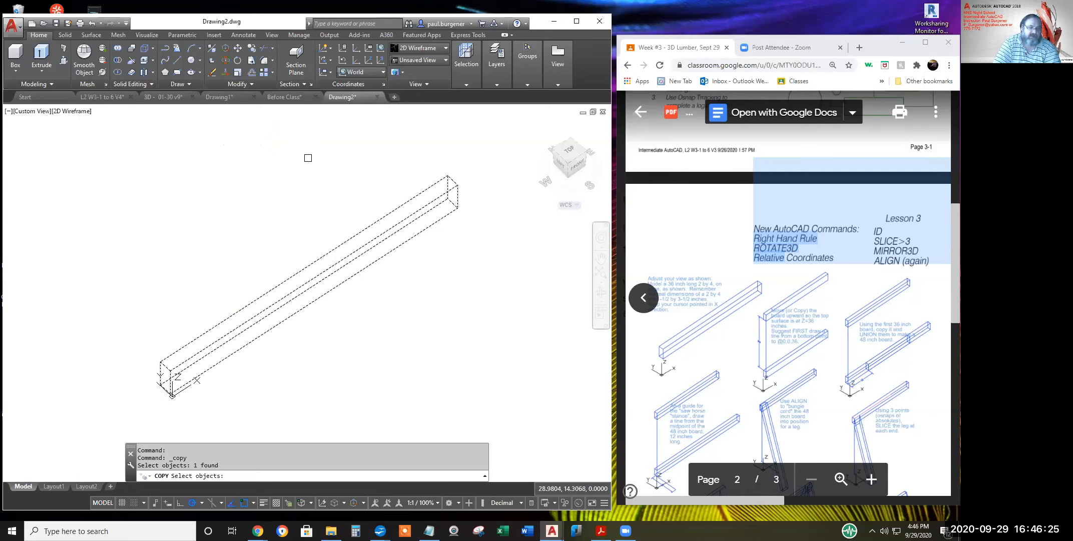
{"action": "key", "text": "Return"}
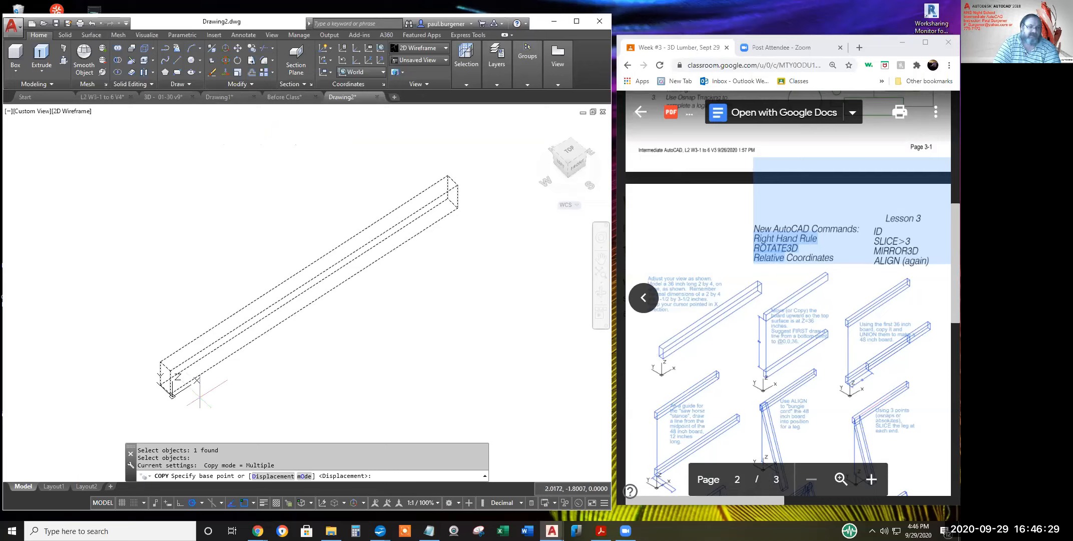
{"action": "left_click", "coordinate": [170, 394]}
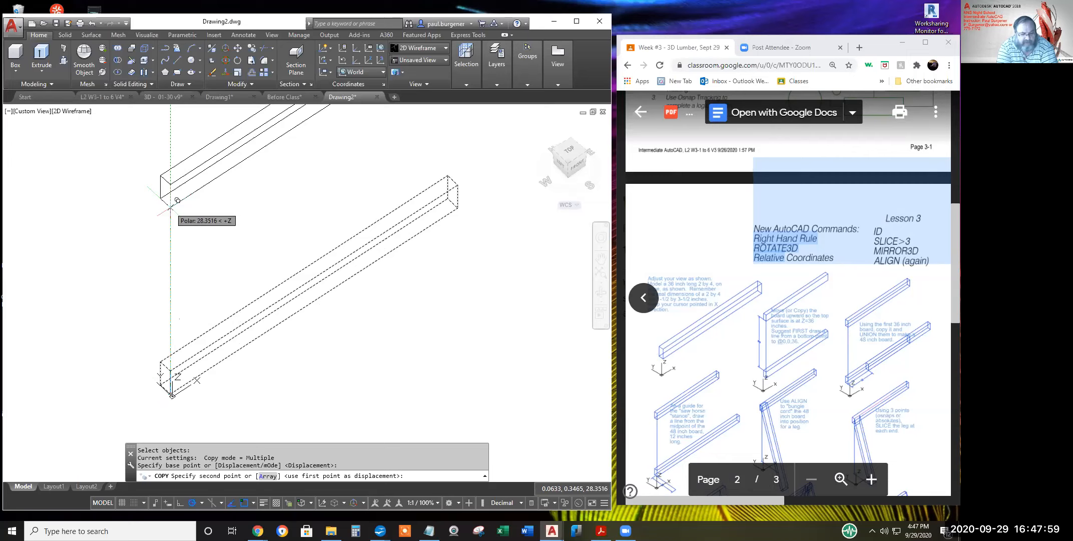
{"action": "key", "text": "F8"}
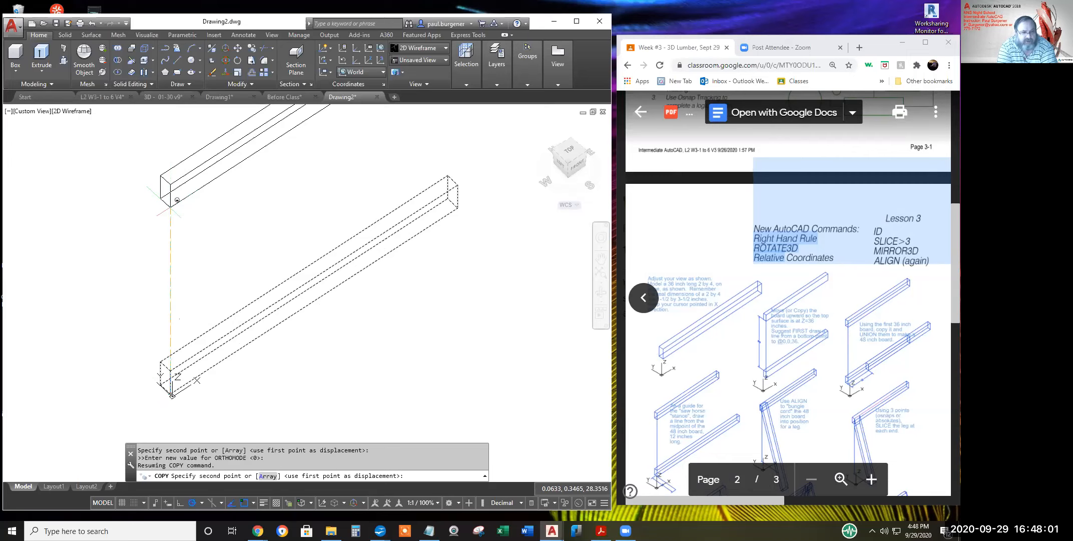
{"action": "key", "text": "F10"}
{"action": "type", "text": "@"}
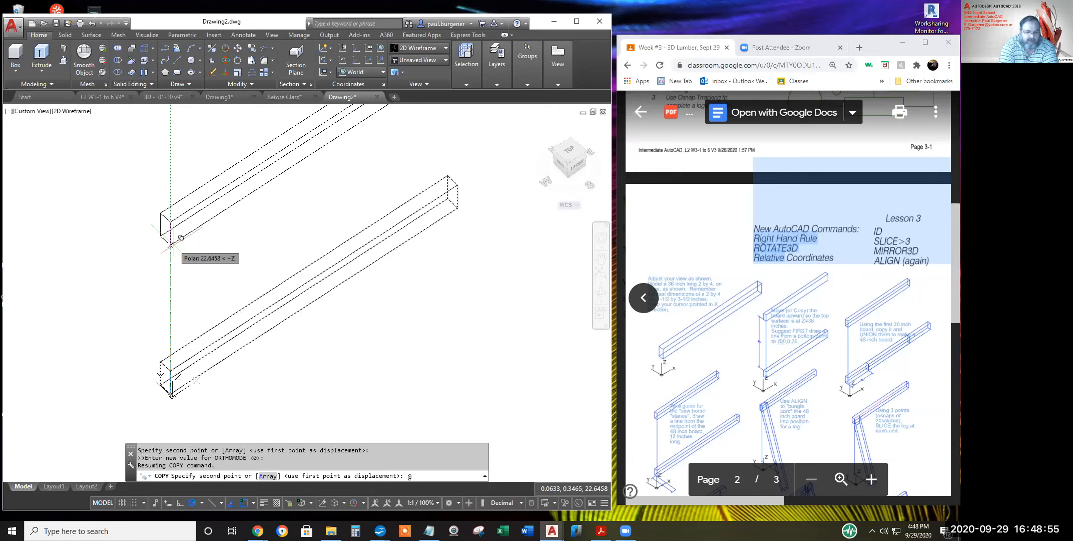
{"action": "type", "text": "0,0,36"}
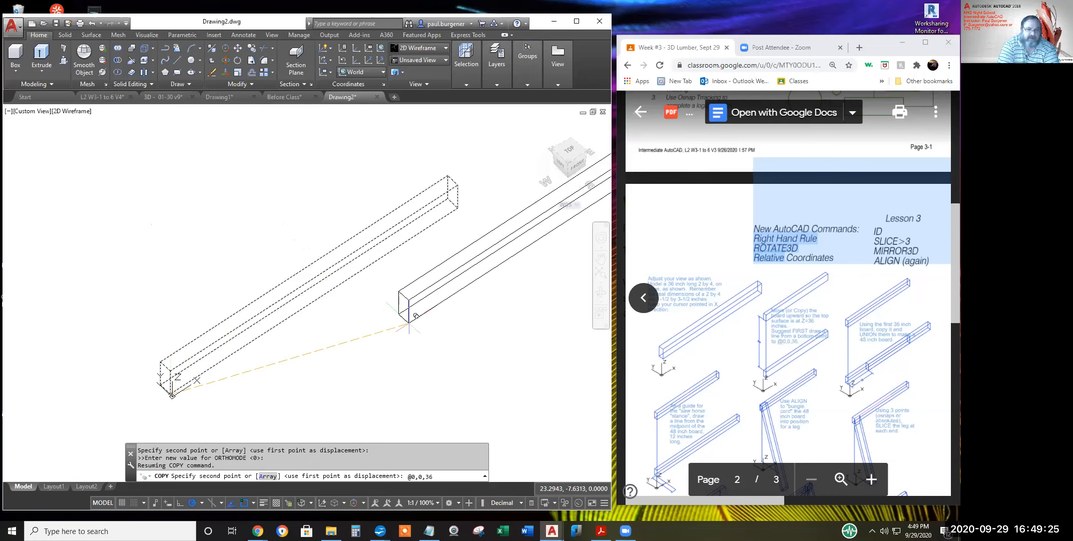
{"action": "key", "text": "Return"}
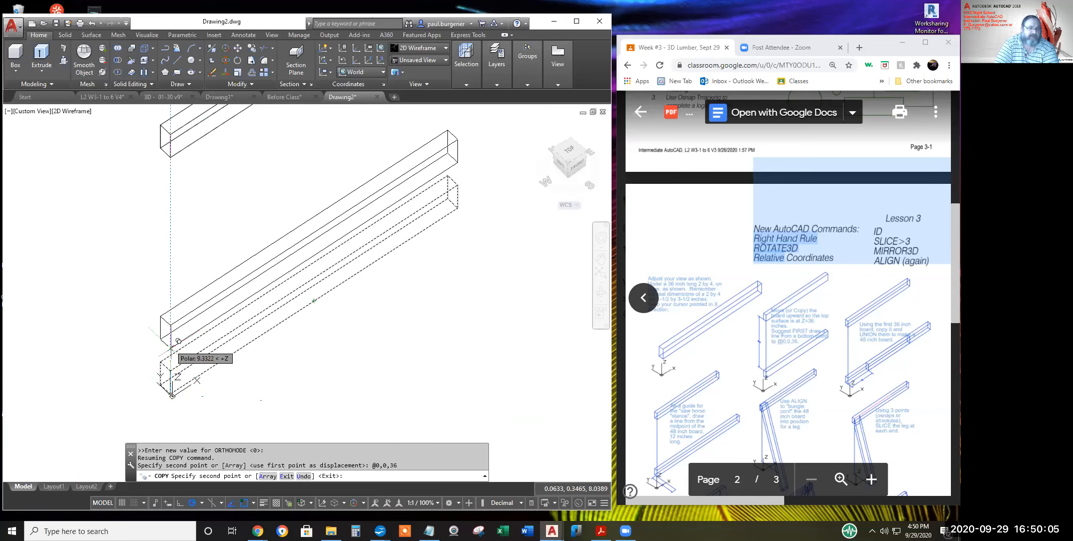
{"action": "left_click", "coordinate": [171, 395]}
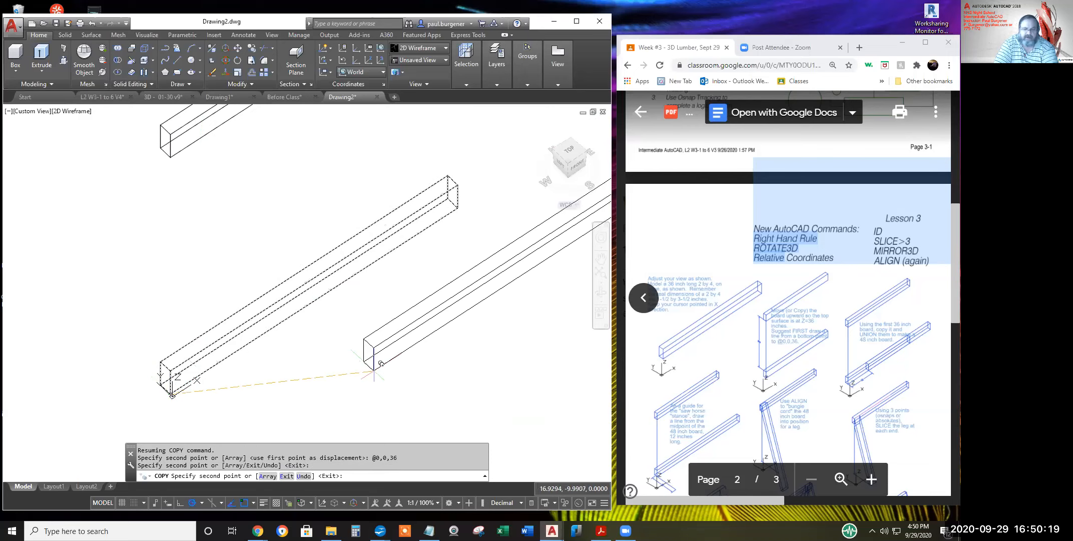
{"action": "key", "text": "Return"}
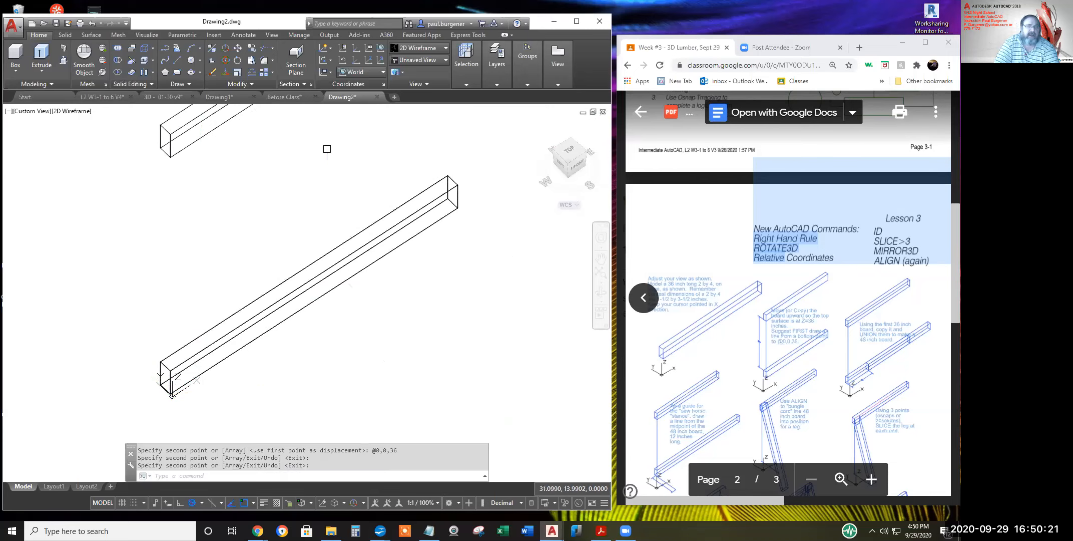
Check how many boards lie at the original position with an Erase crossing selection, without deleting anything
{"action": "left_click", "coordinate": [212, 60]}
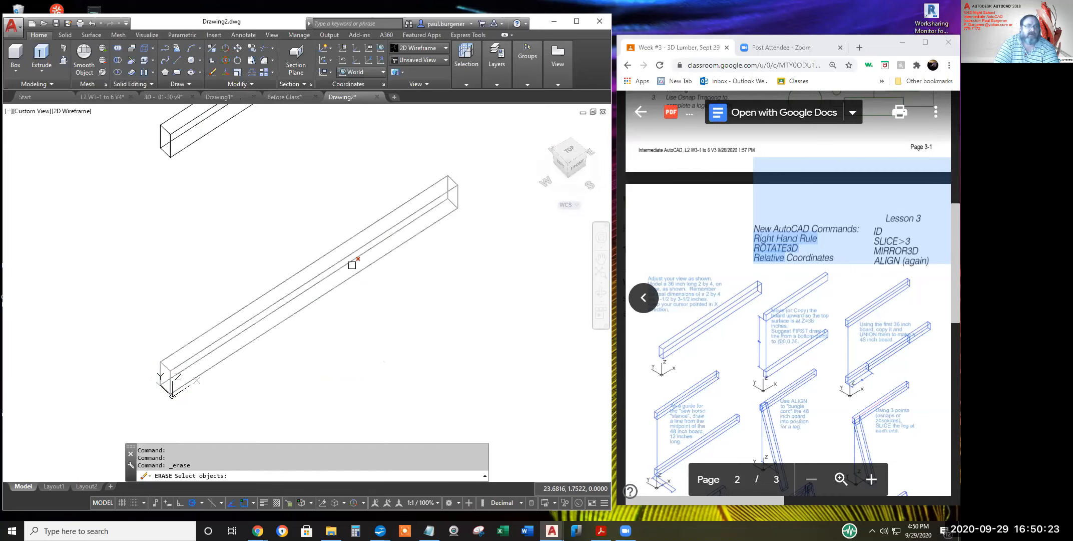
{"action": "left_click", "coordinate": [386, 307]}
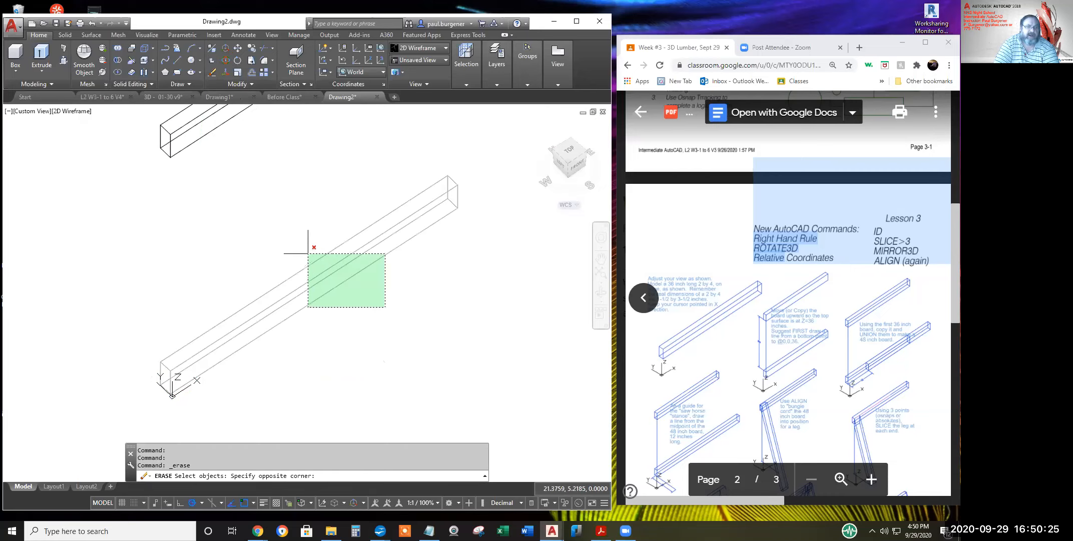
{"action": "left_click", "coordinate": [307, 240]}
{"action": "left_click_drag", "start_coordinate": [306, 465], "coordinate": [288, 466]}
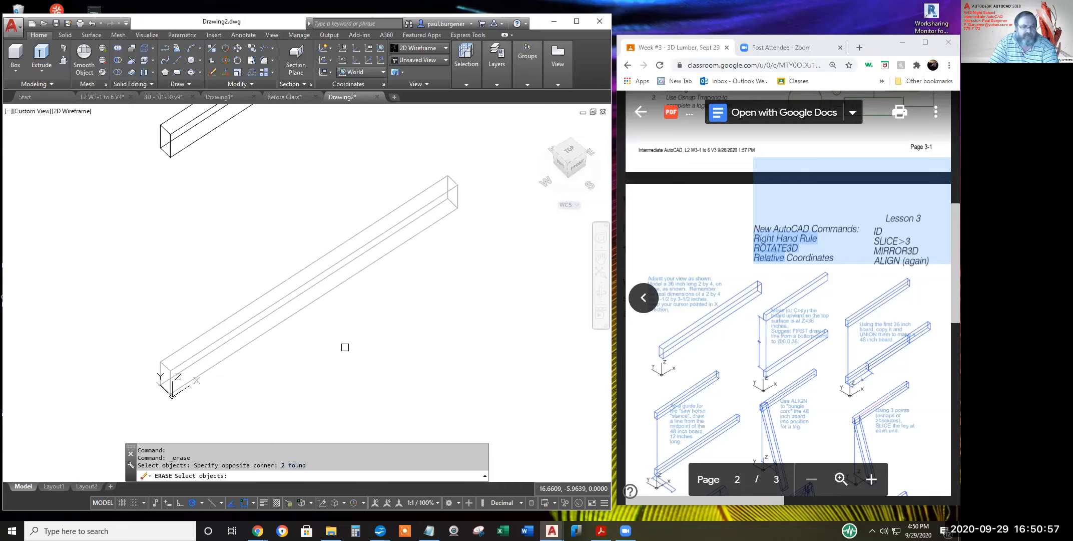
{"action": "key", "text": "Escape"}
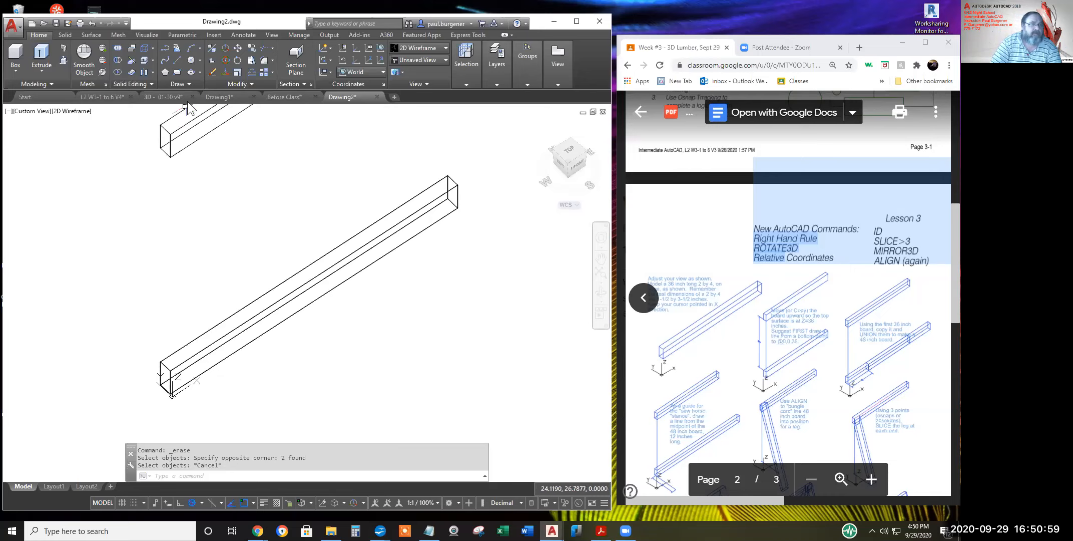
Move the last-created board copy 12 inches along the X axis from the original board
{"action": "left_click", "coordinate": [238, 48]}
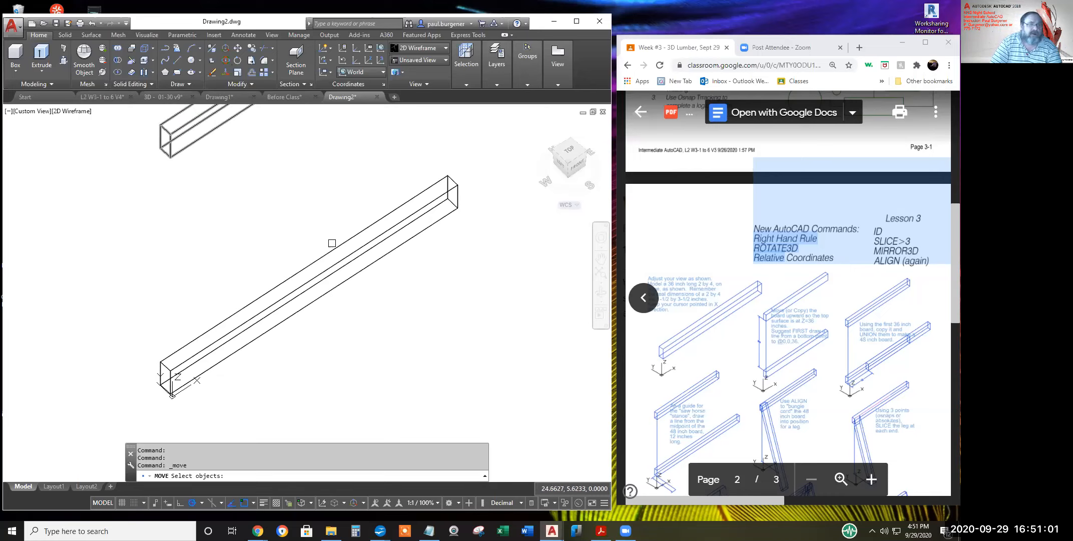
{"action": "left_click", "coordinate": [330, 300]}
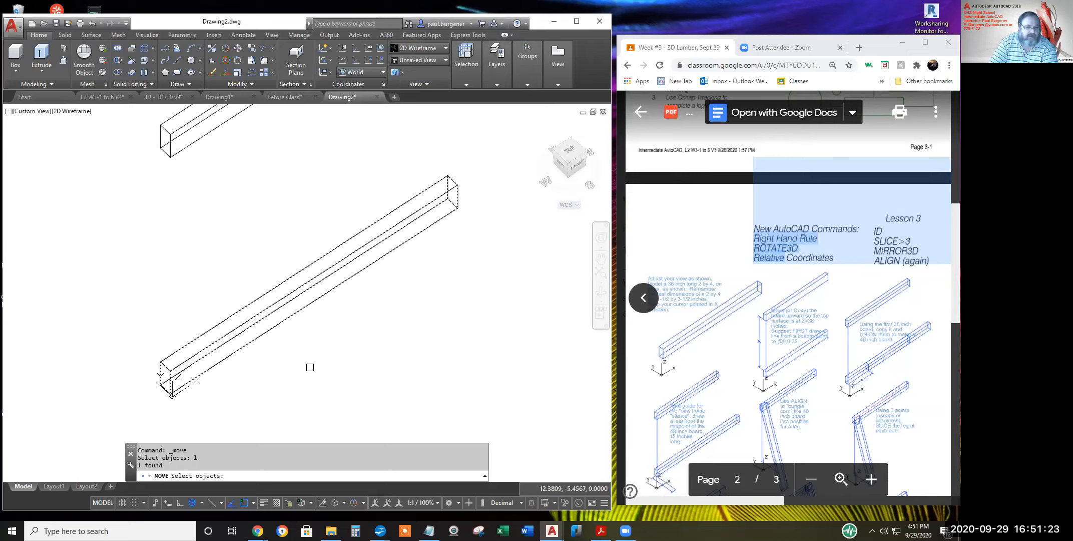
{"action": "key", "text": "Return"}
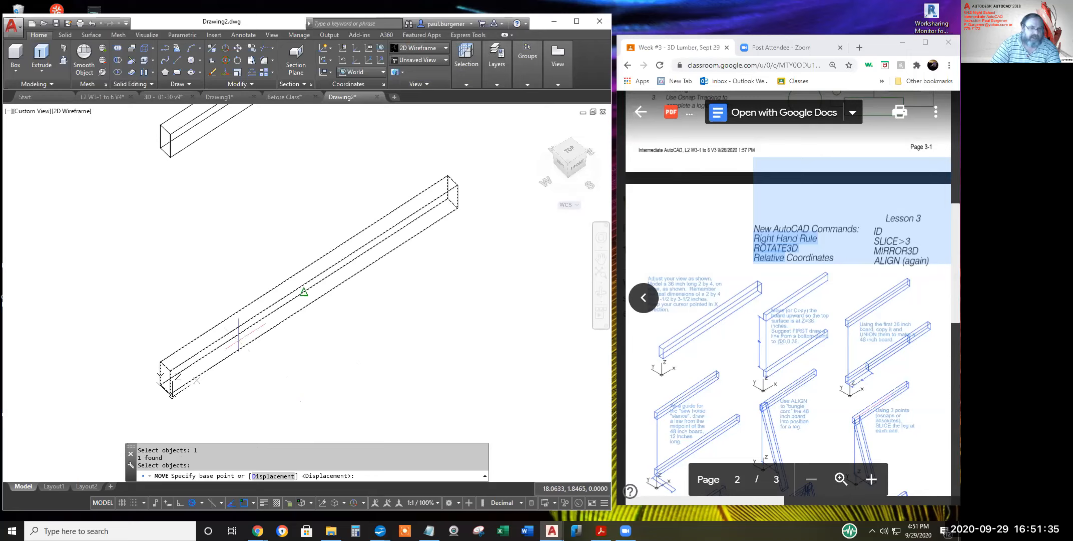
{"action": "left_click", "coordinate": [311, 392]}
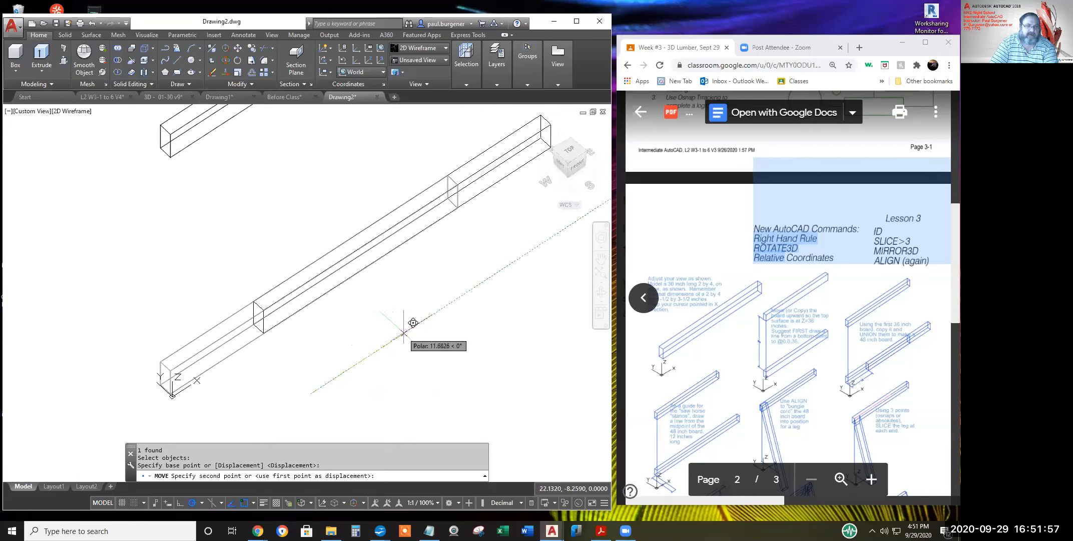
{"action": "type", "text": "2"}
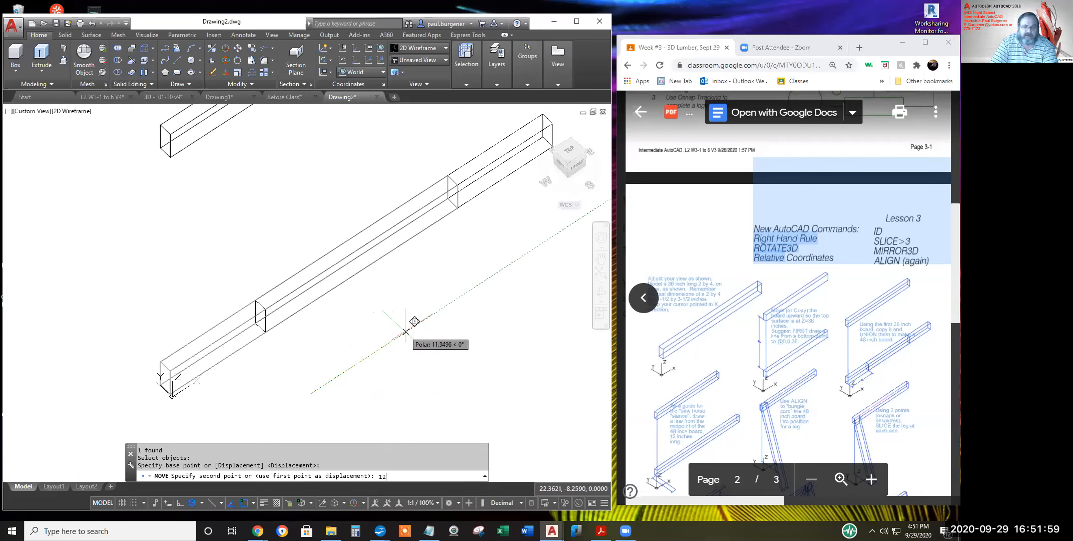
{"action": "key", "text": "Return"}
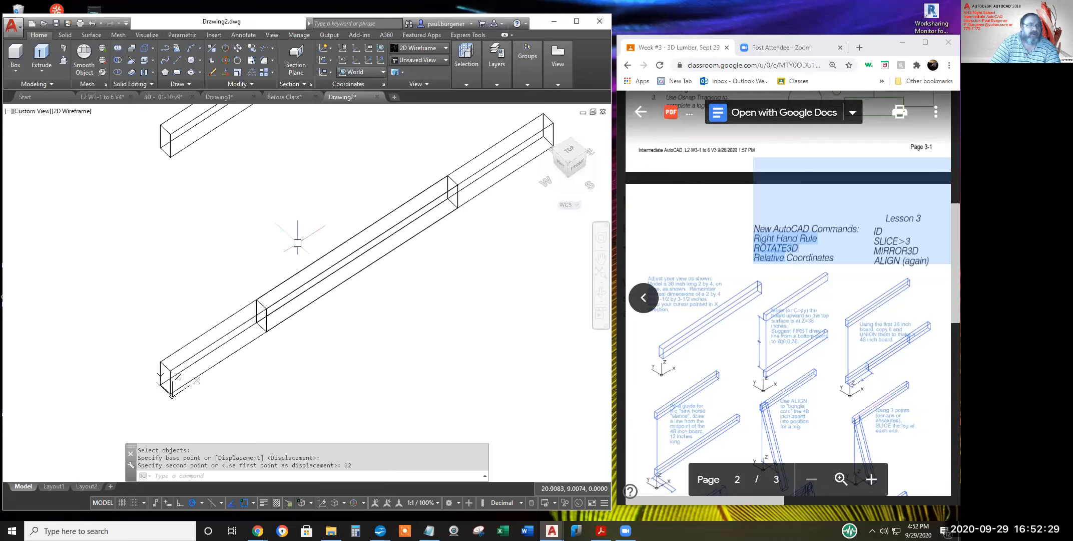
Union the two overlapping lower boards into a single board and undo the union
{"action": "left_click", "coordinate": [118, 48]}
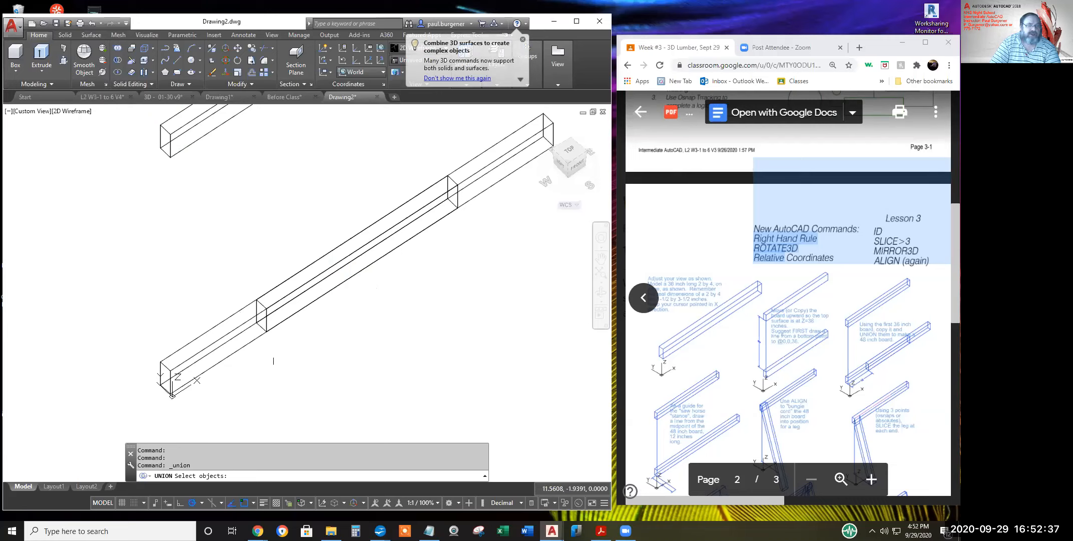
{"action": "left_click", "coordinate": [401, 307]}
{"action": "left_click", "coordinate": [314, 211]}
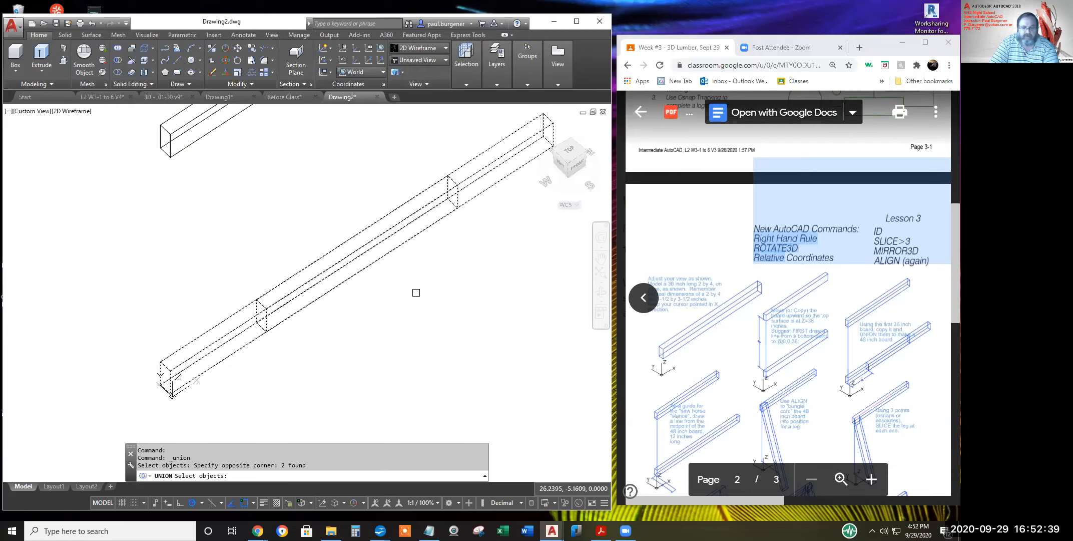
{"action": "key", "text": "Return"}
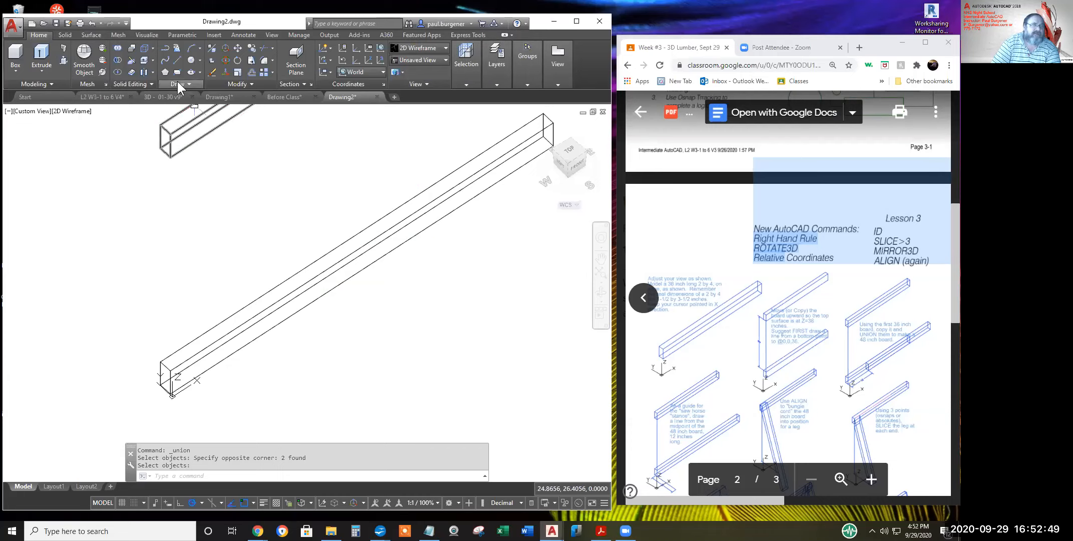
{"action": "left_click", "coordinate": [91, 23]}
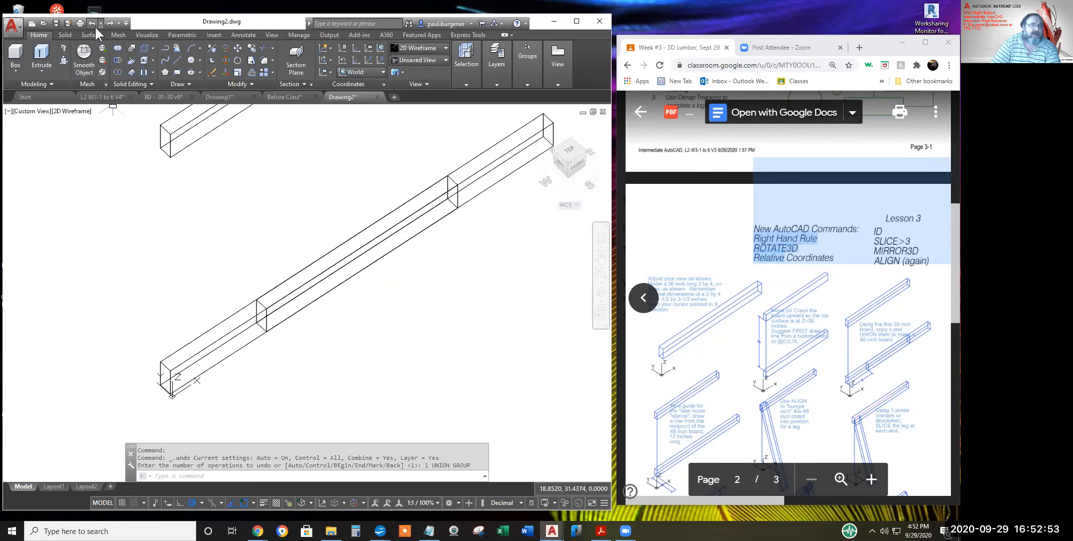
Undo the board copy's move and extend one of the lower boards 12 inches outward from its near end face with Presspull
{"action": "left_click", "coordinate": [91, 23]}
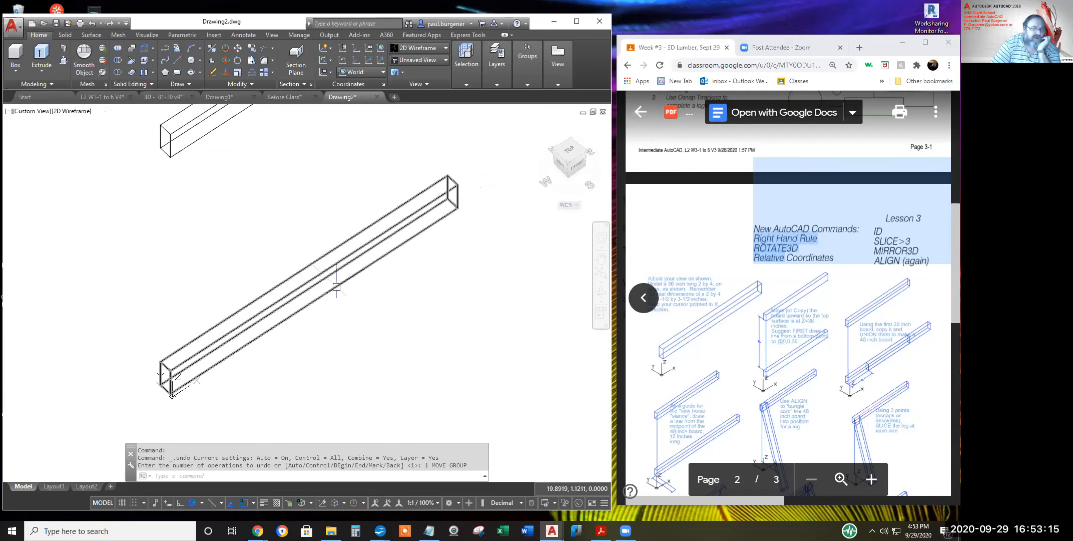
{"action": "left_click", "coordinate": [64, 61]}
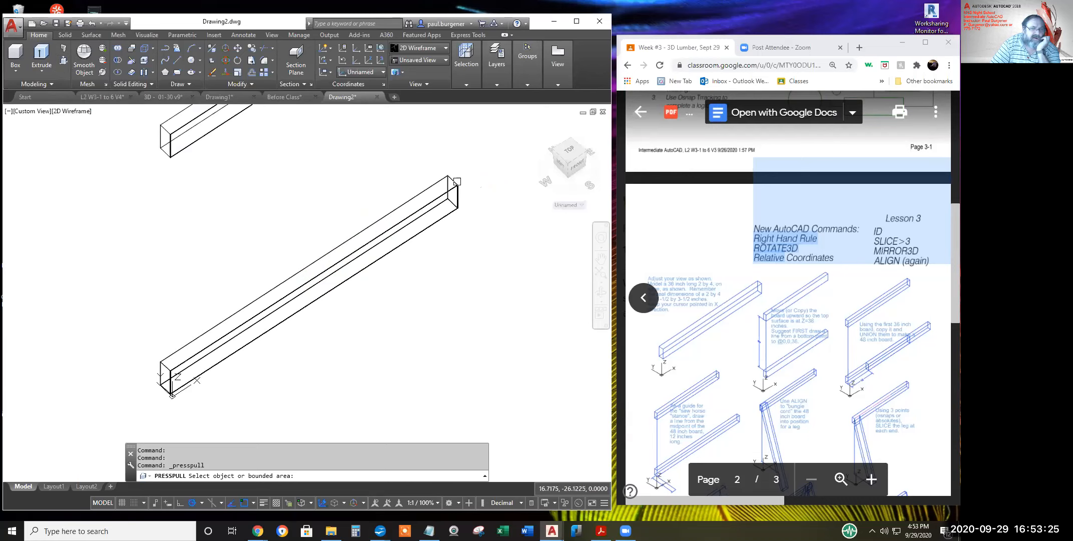
{"action": "scroll", "coordinate": [457, 182], "scroll_direction": "up", "scroll_amount": 3}
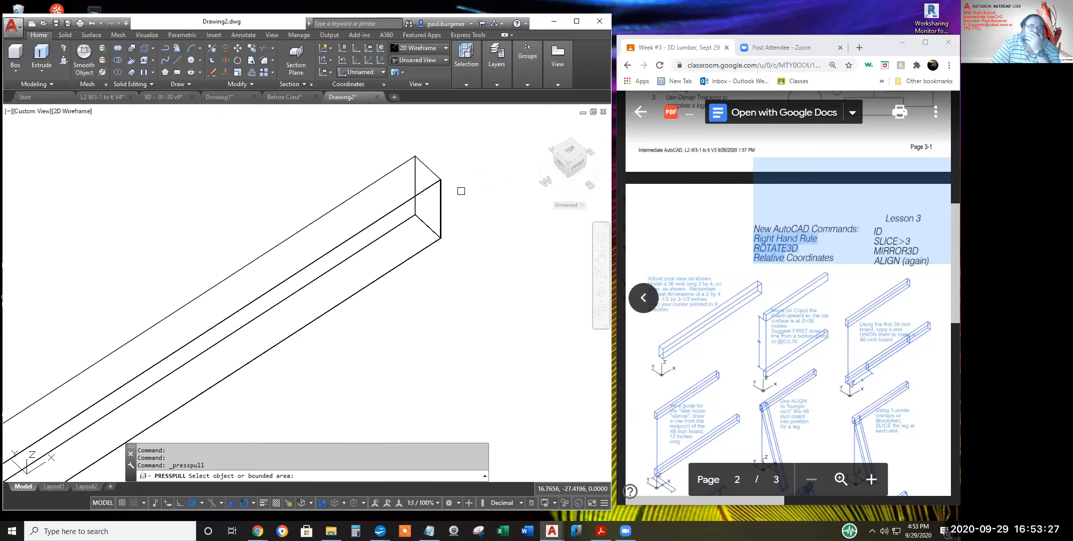
{"action": "scroll", "coordinate": [461, 189], "scroll_direction": "down", "scroll_amount": 4}
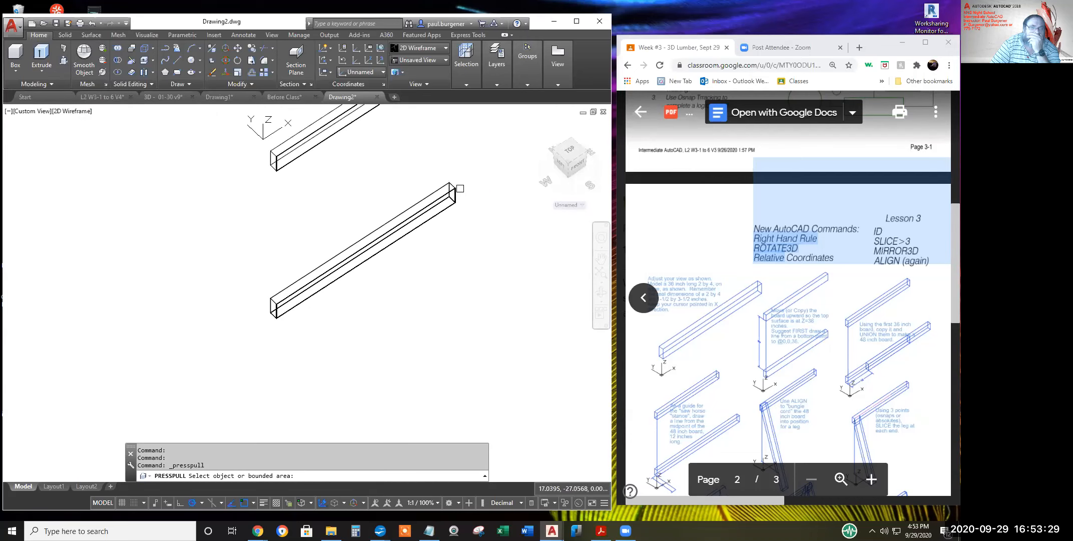
{"action": "scroll", "coordinate": [460, 188], "scroll_direction": "up", "scroll_amount": 5}
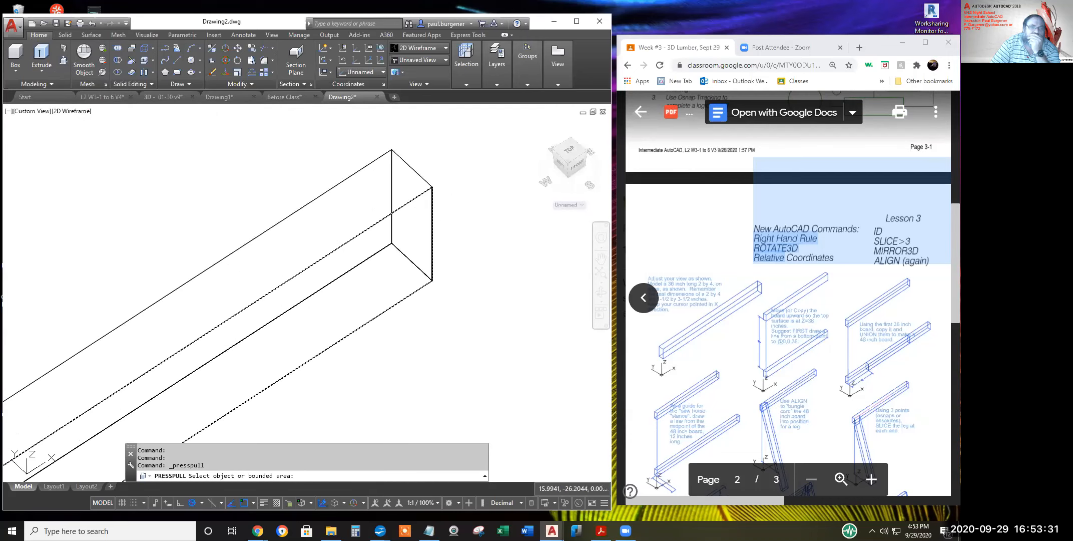
{"action": "scroll", "coordinate": [350, 265], "scroll_direction": "down", "scroll_amount": 5}
{"action": "middle_click_drag", "start_coordinate": [319, 290], "coordinate": [454, 193]}
{"action": "scroll", "coordinate": [345, 256], "scroll_direction": "up", "scroll_amount": 7}
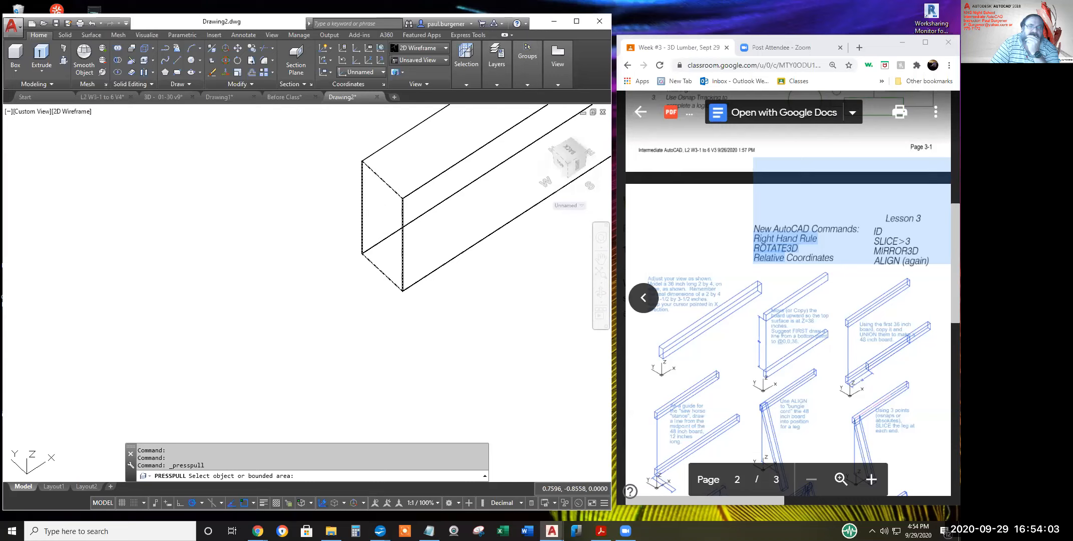
{"action": "left_click", "coordinate": [382, 201]}
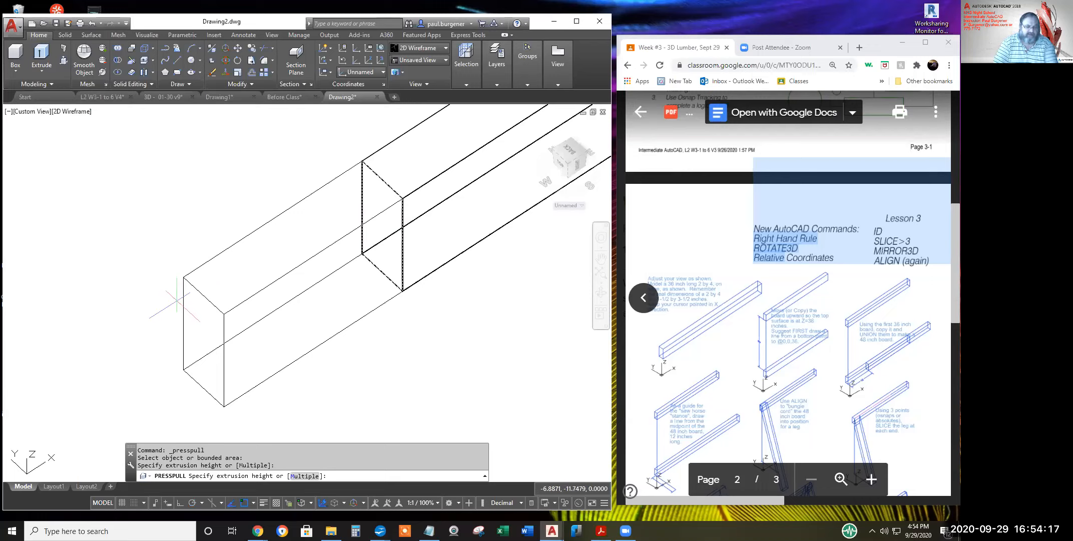
{"action": "type", "text": "12"}
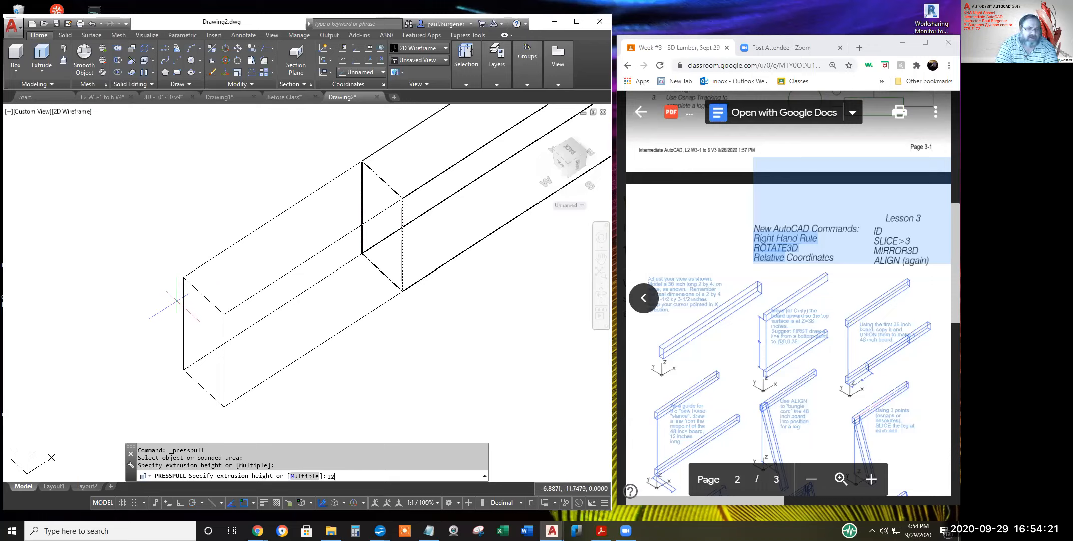
{"action": "key", "text": "Return"}
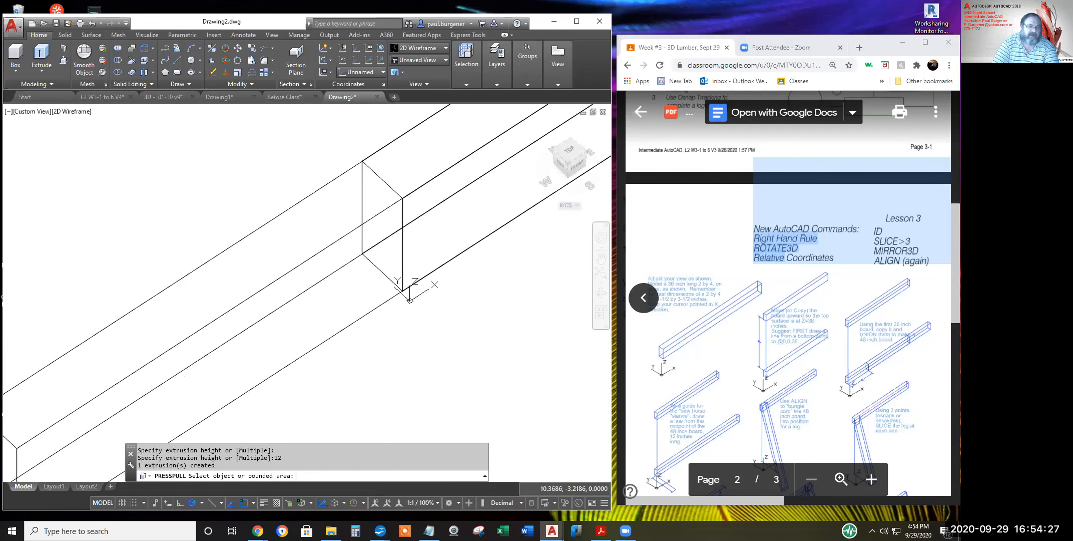
{"action": "scroll", "coordinate": [281, 198], "scroll_direction": "down", "scroll_amount": 2}
{"action": "key", "text": "Escape"}
{"action": "key", "text": "Escape"}
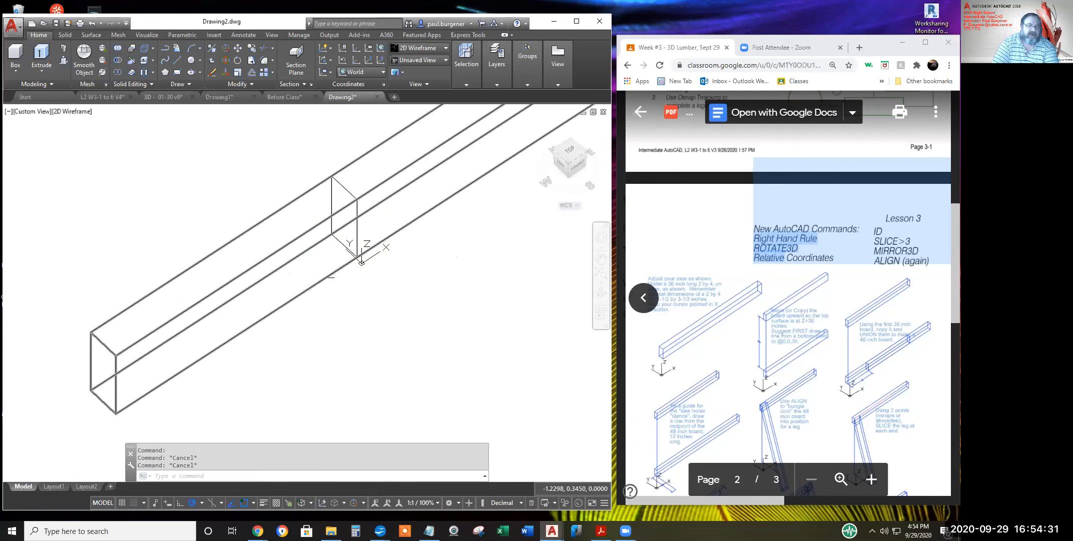
Erase the duplicate 36-inch board that overlaps the extended lower board
{"action": "middle_click_drag", "start_coordinate": [332, 275], "coordinate": [337, 303]}
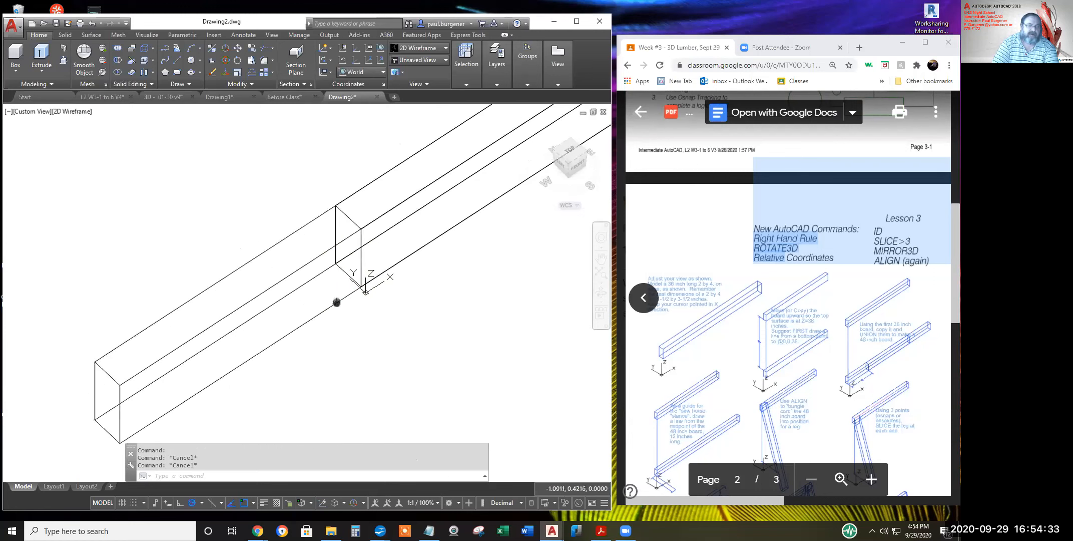
{"action": "scroll", "coordinate": [345, 299], "scroll_direction": "down", "scroll_amount": 2}
{"action": "scroll", "coordinate": [344, 296], "scroll_direction": "up", "scroll_amount": 1}
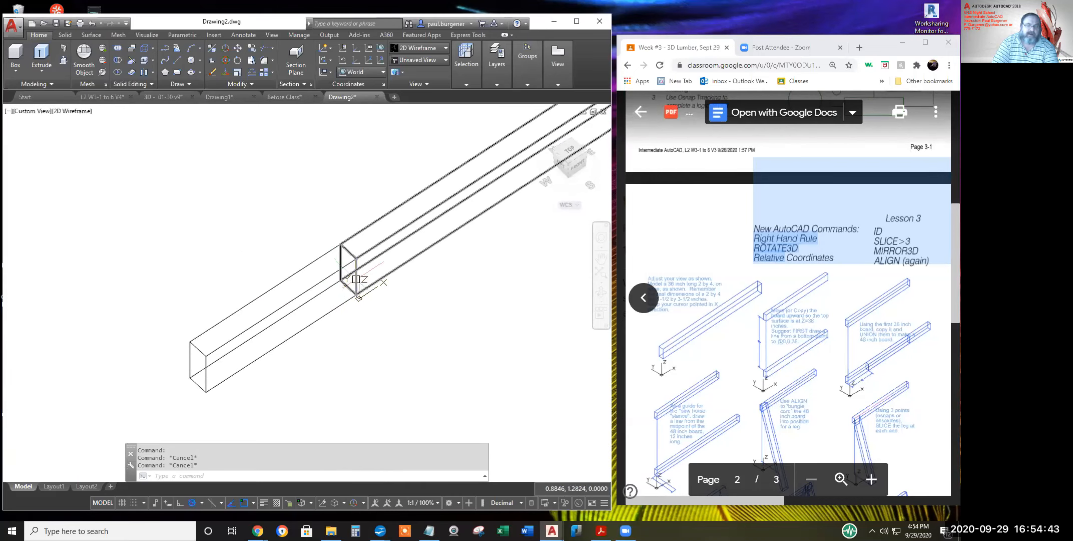
{"action": "type", "text": "e"}
{"action": "key", "text": "Return"}
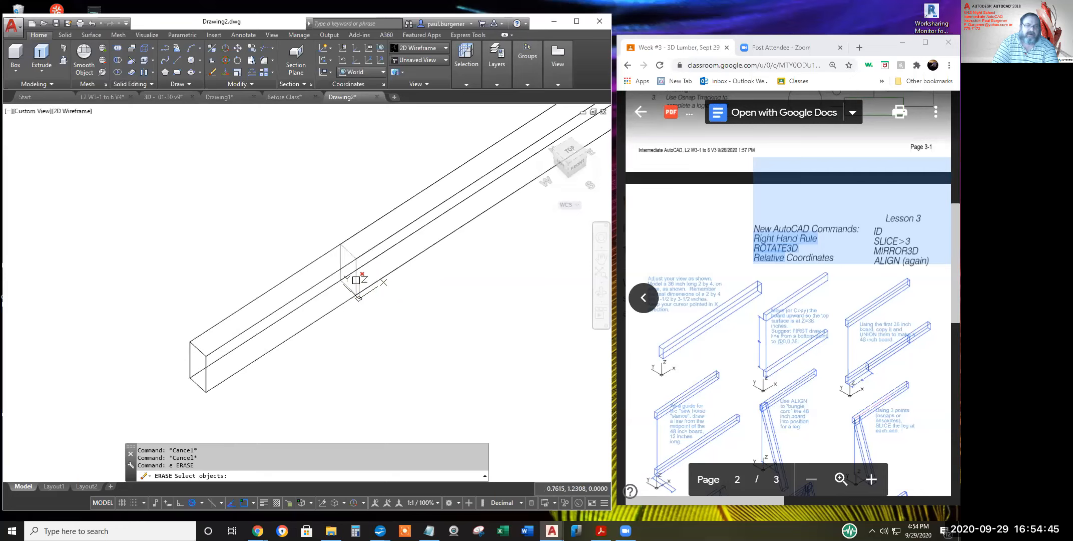
{"action": "left_click", "coordinate": [357, 281]}
{"action": "key", "text": "Return"}
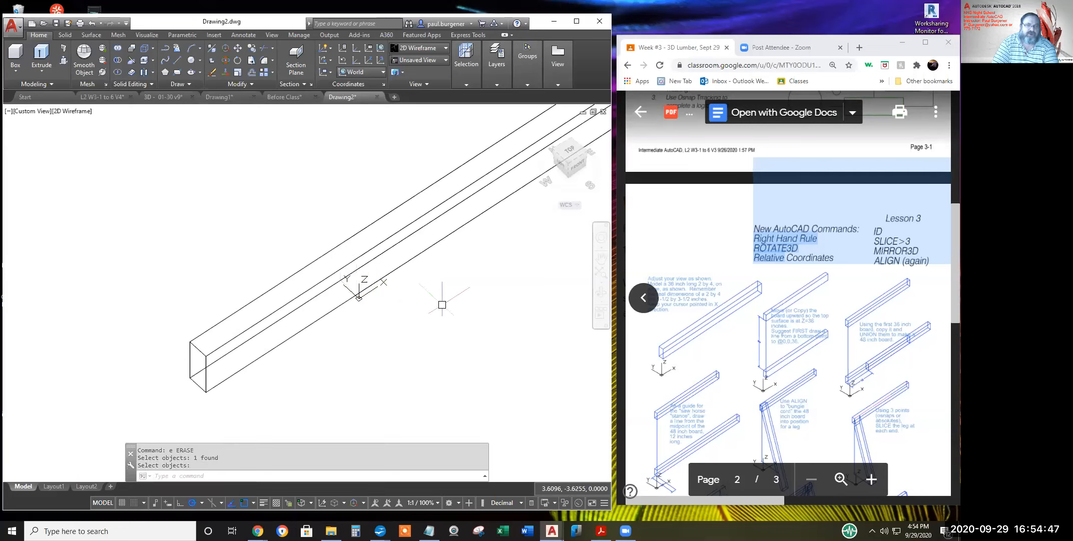
{"action": "scroll", "coordinate": [428, 321], "scroll_direction": "down", "scroll_amount": 3}
{"action": "middle_click_drag", "start_coordinate": [430, 323], "coordinate": [357, 340]}
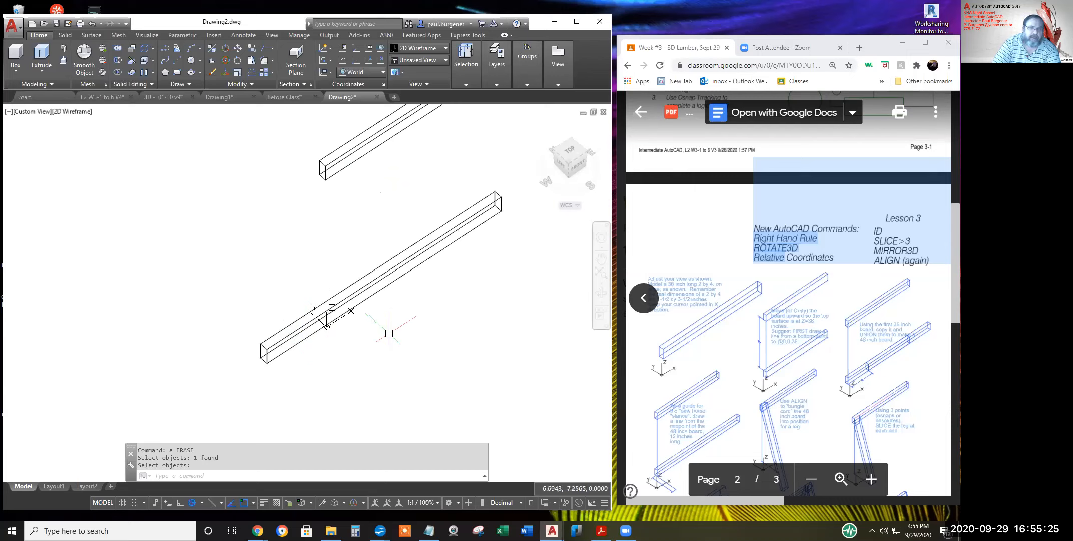
Examine the extended lower board's near end and the remaining sawhorse stages on handout page 3-2
{"action": "scroll", "coordinate": [394, 306], "scroll_direction": "down", "scroll_amount": 2}
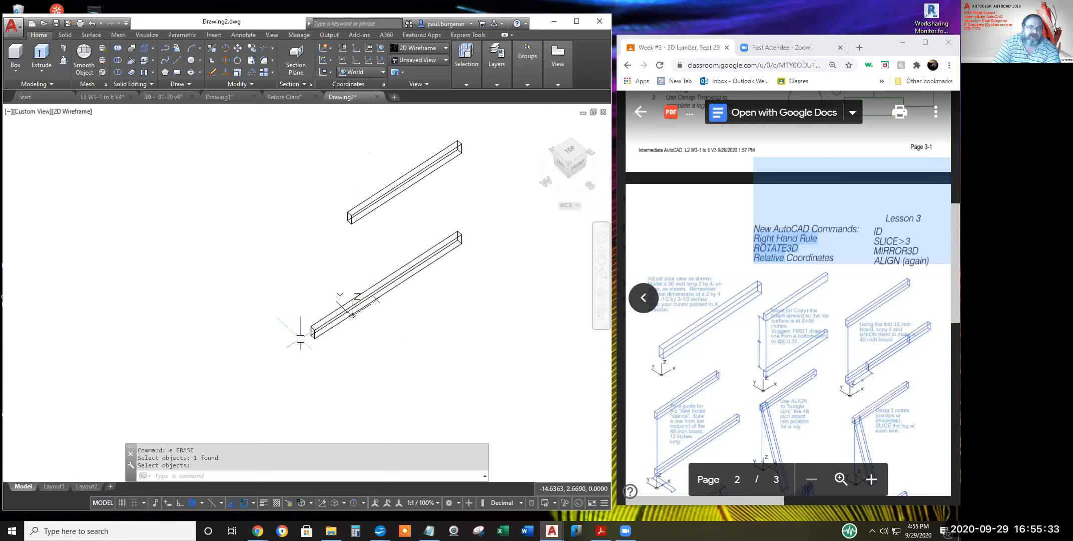
{"action": "scroll", "coordinate": [321, 338], "scroll_direction": "up", "scroll_amount": 5}
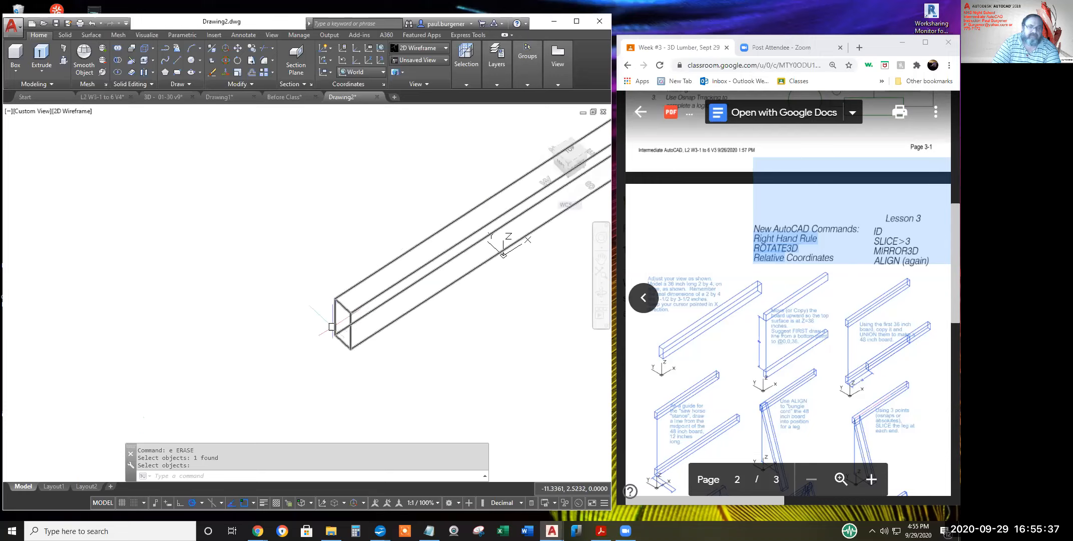
{"action": "scroll", "coordinate": [386, 284], "scroll_direction": "down", "scroll_amount": 4}
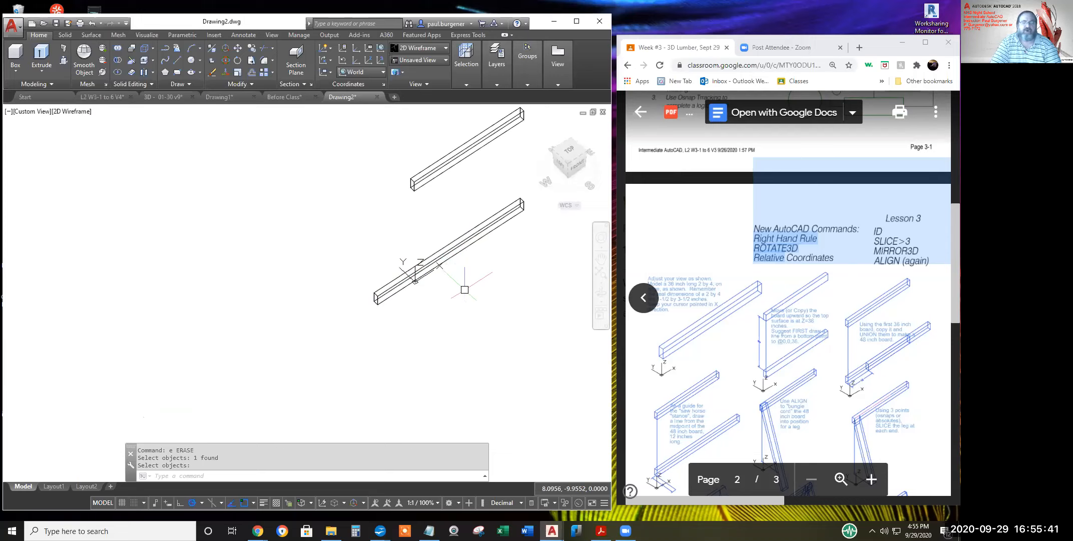
{"action": "middle_click_drag", "start_coordinate": [458, 283], "coordinate": [403, 320]}
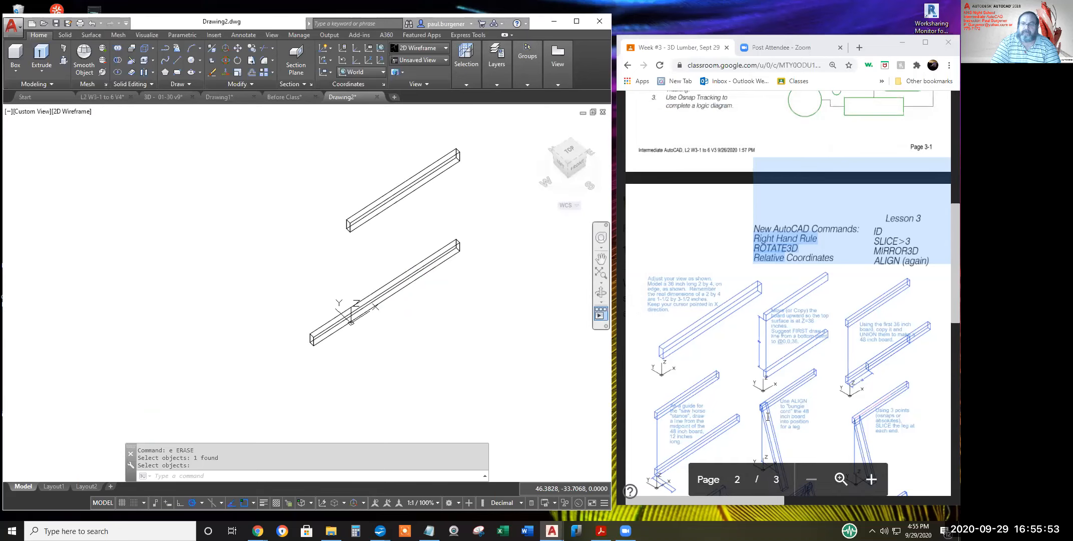
{"action": "scroll", "coordinate": [796, 407], "scroll_direction": "down", "scroll_amount": 3}
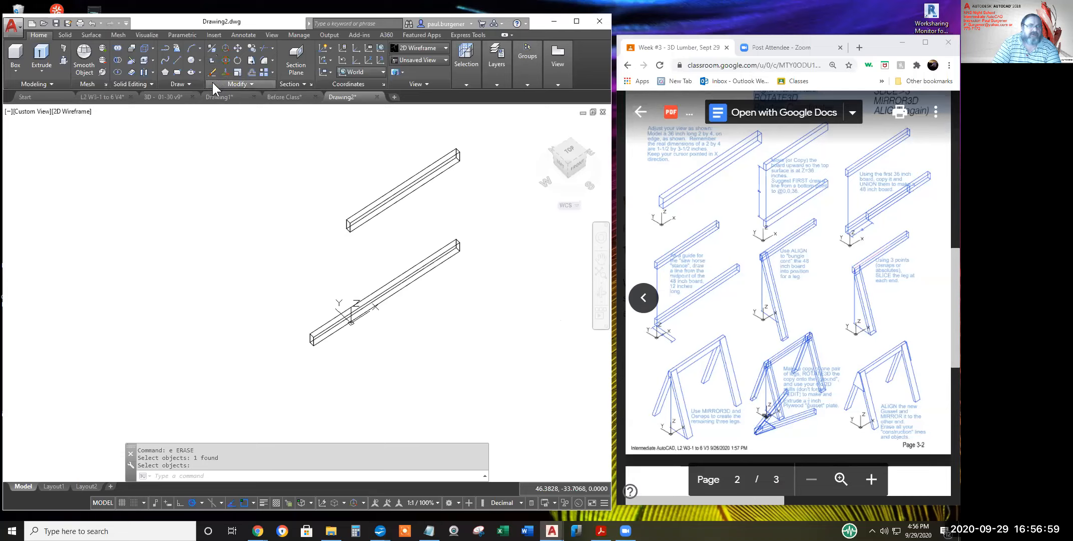
{"action": "left_click", "coordinate": [249, 81]}
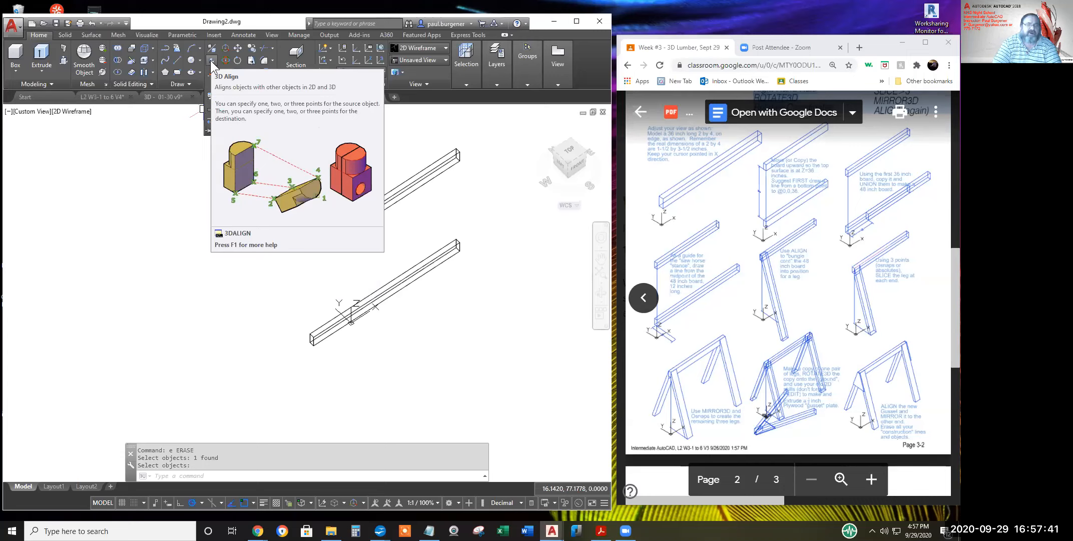
{"action": "left_click", "coordinate": [211, 107]}
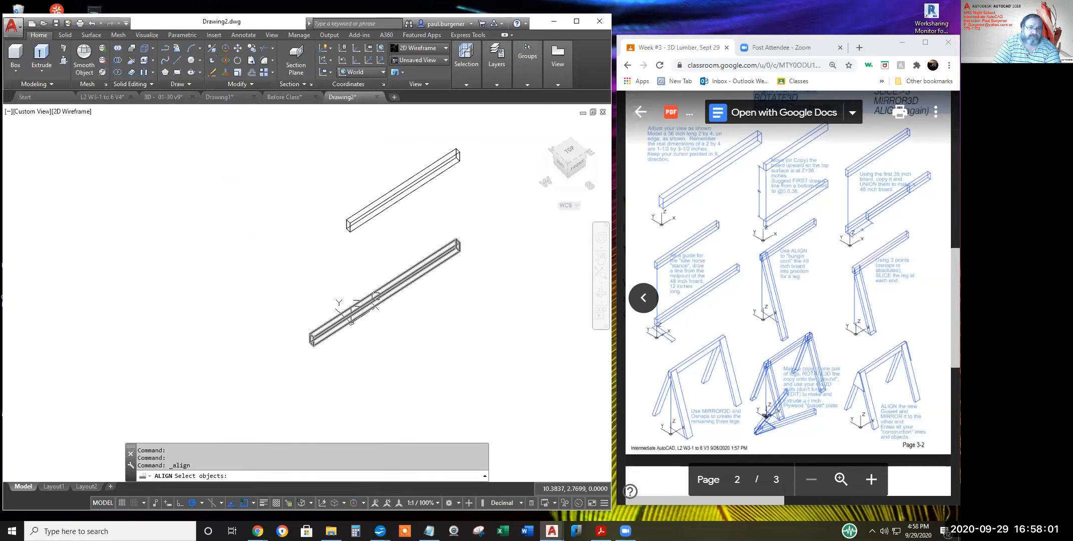
{"action": "left_click", "coordinate": [375, 296]}
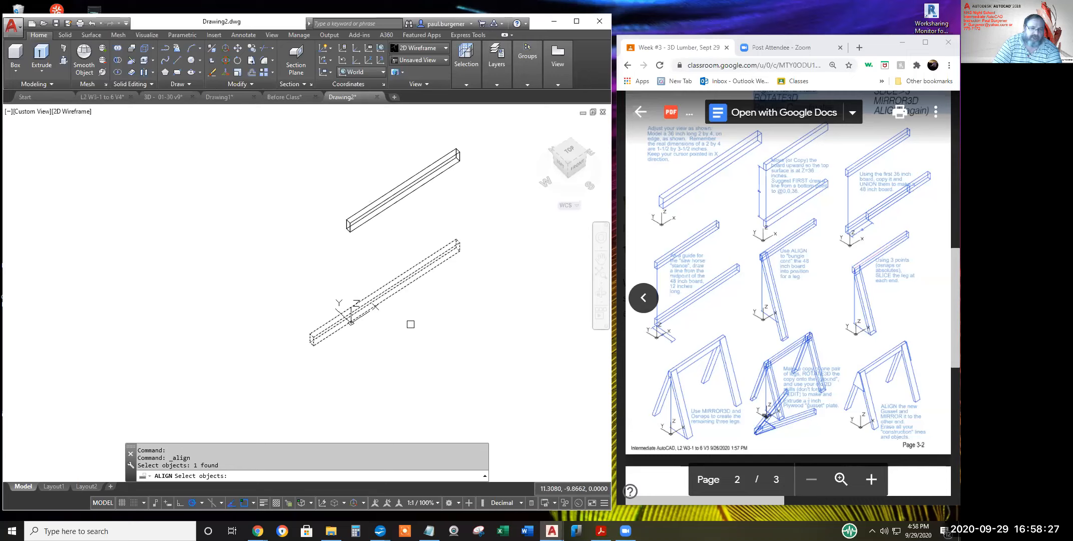
{"action": "key", "text": "Return"}
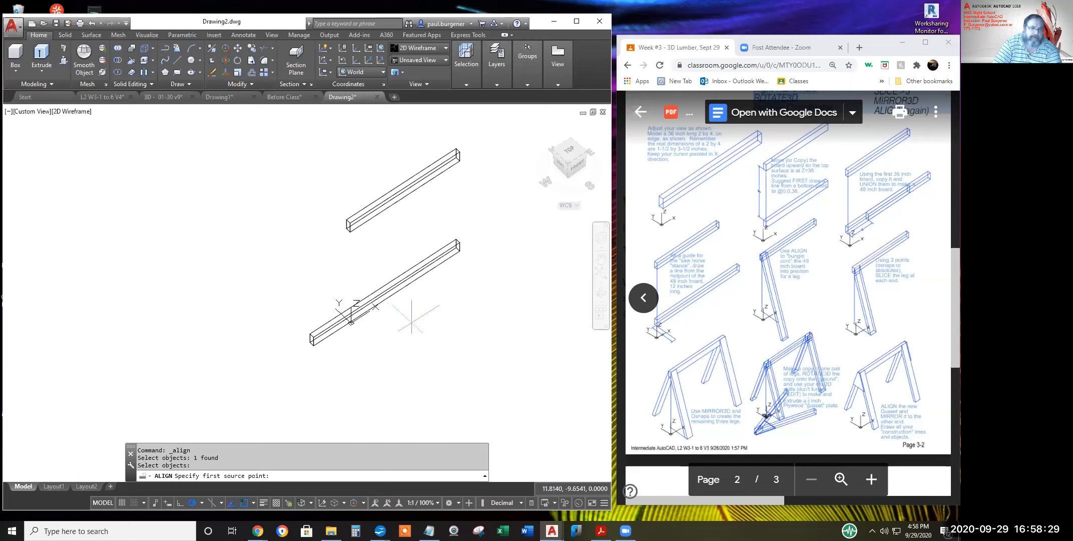
{"action": "scroll", "coordinate": [314, 350], "scroll_direction": "up", "scroll_amount": 3}
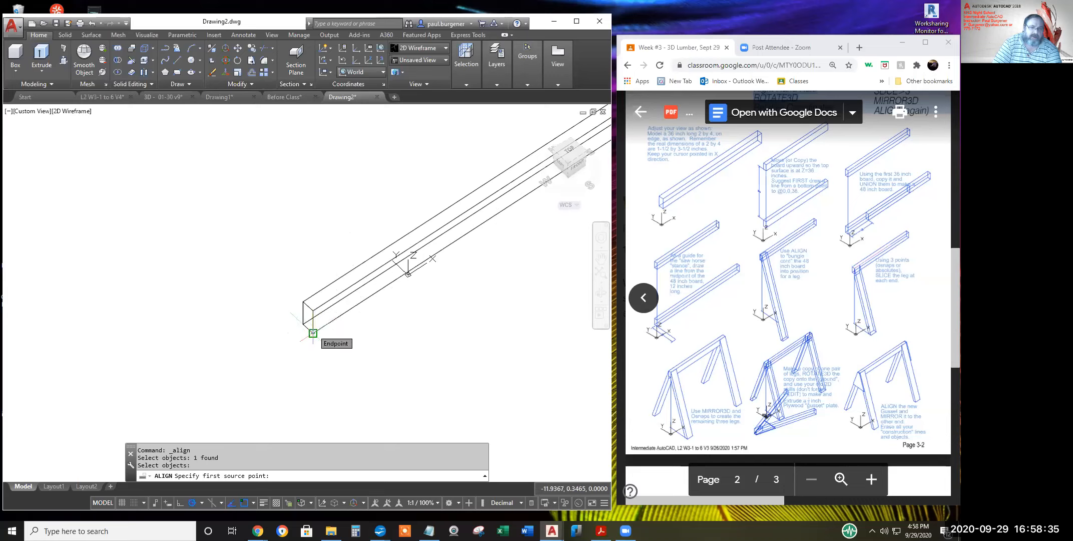
{"action": "scroll", "coordinate": [314, 333], "scroll_direction": "down", "scroll_amount": 2}
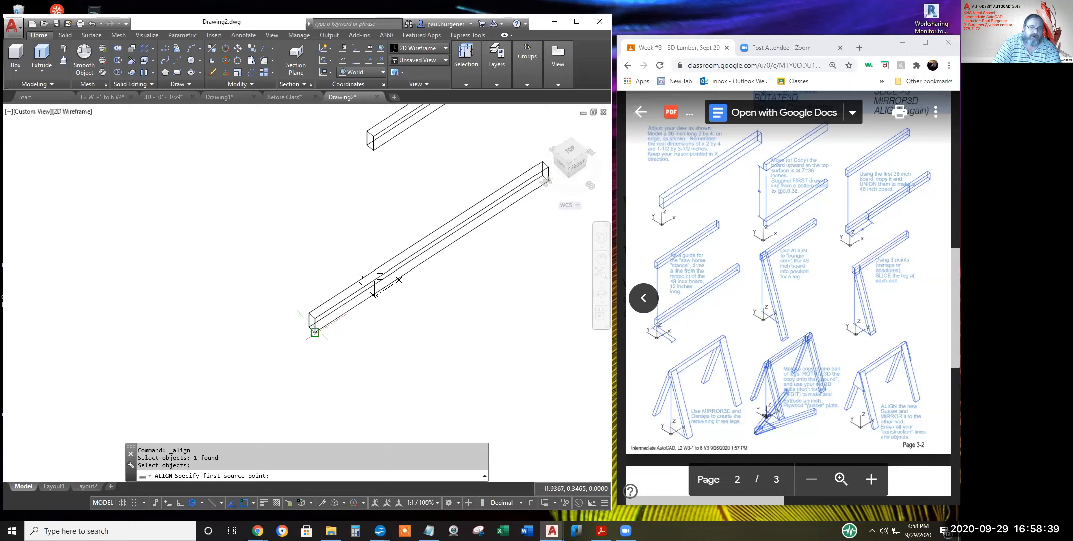
{"action": "left_click", "coordinate": [315, 332]}
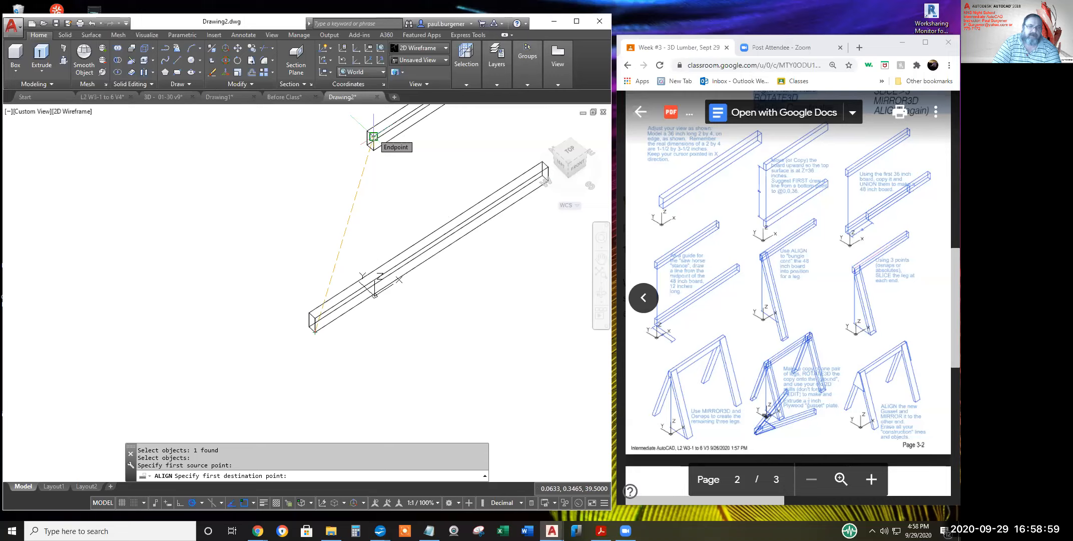
{"action": "left_click", "coordinate": [374, 136]}
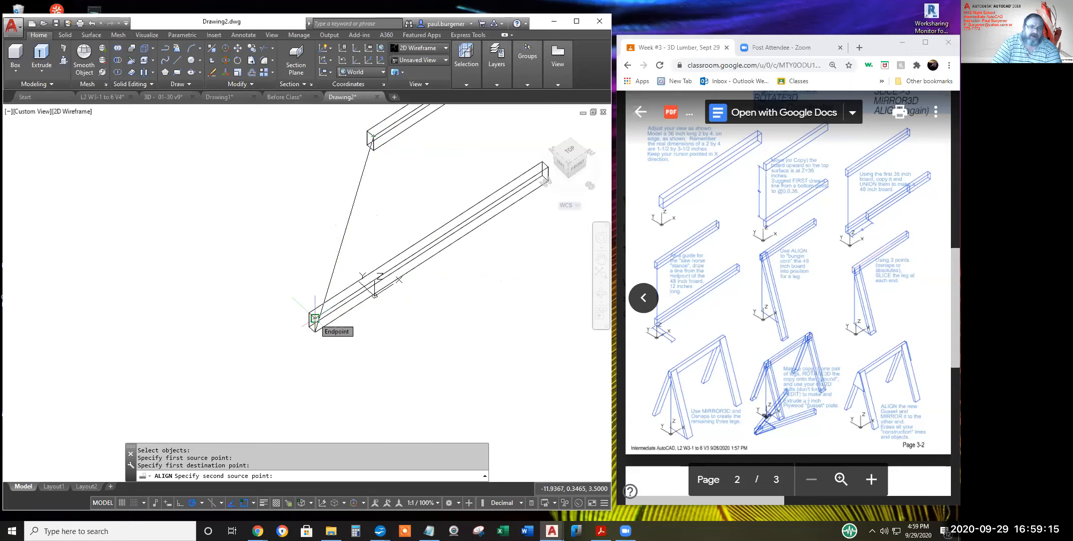
{"action": "left_click", "coordinate": [315, 318]}
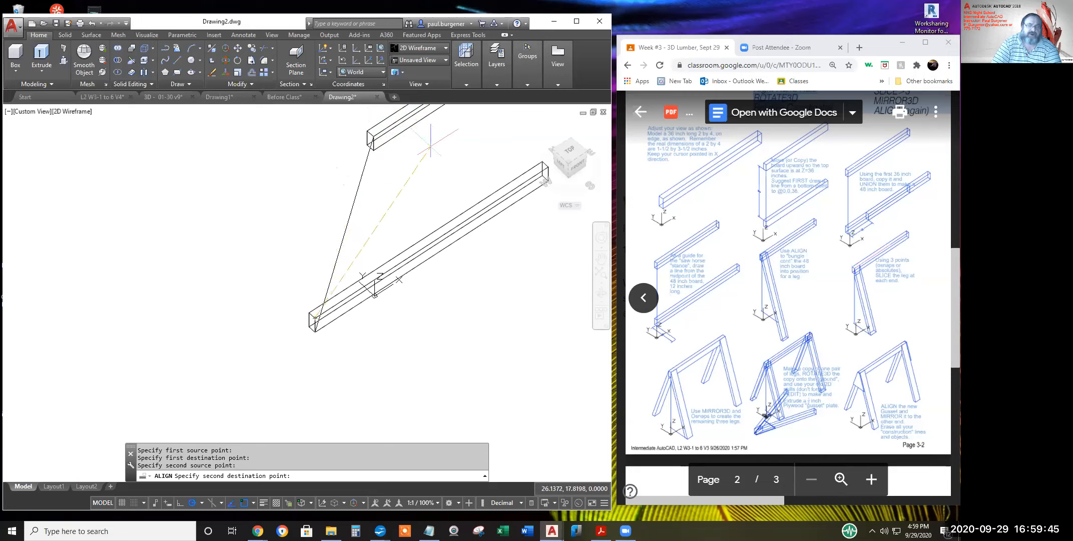
{"action": "middle_click_drag", "start_coordinate": [452, 150], "coordinate": [315, 247]}
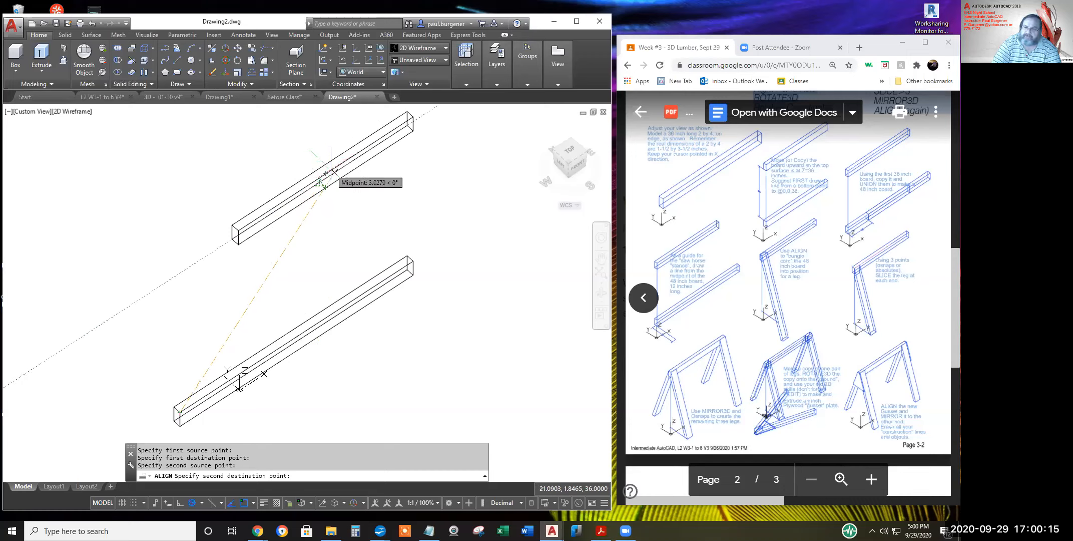
{"action": "key", "text": "Escape"}
{"action": "key", "text": "Escape"}
{"action": "key", "text": "Escape"}
{"action": "left_click", "coordinate": [231, 323]}
{"action": "left_click", "coordinate": [212, 299]}
{"action": "key", "text": "Delete"}
Draw a leg guide line from the upper board's top near corner, 36 inches straight down, continuing 12 inches in the negative Y direction
{"action": "middle_click_drag", "start_coordinate": [281, 294], "coordinate": [300, 291]}
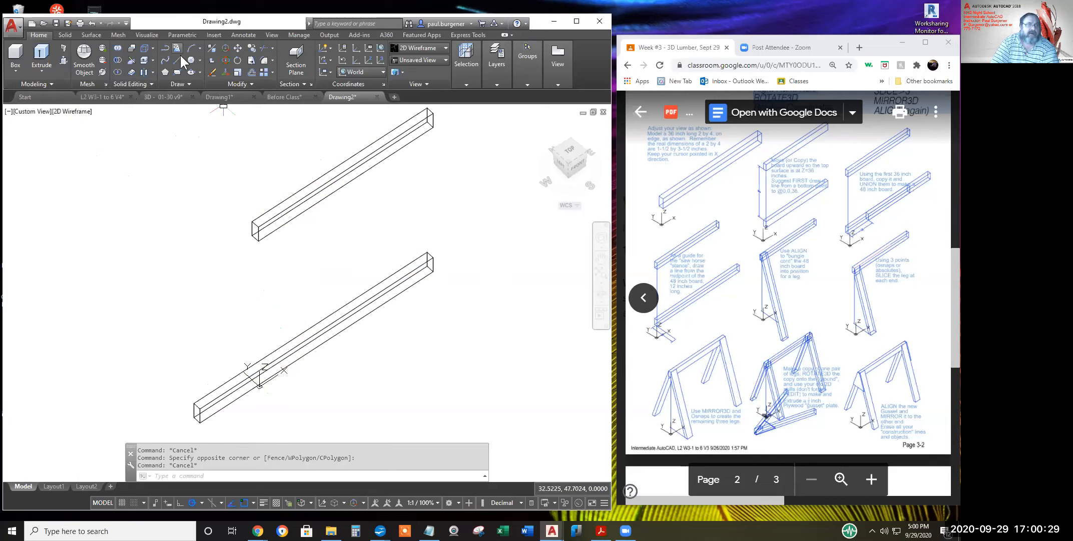
{"action": "left_click", "coordinate": [177, 60]}
{"action": "left_click", "coordinate": [258, 226]}
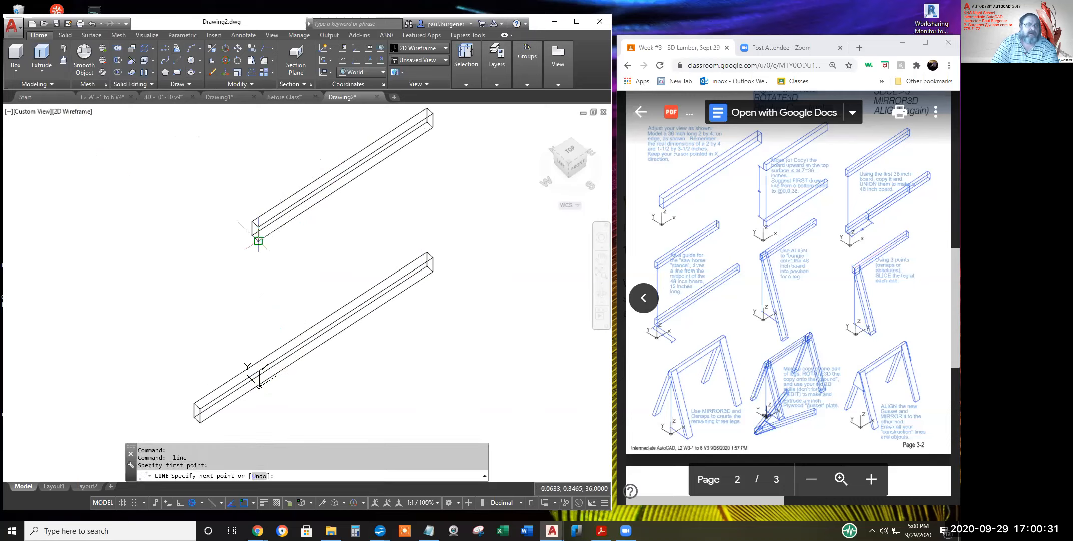
{"action": "type", "text": "36"}
{"action": "key", "text": "Return"}
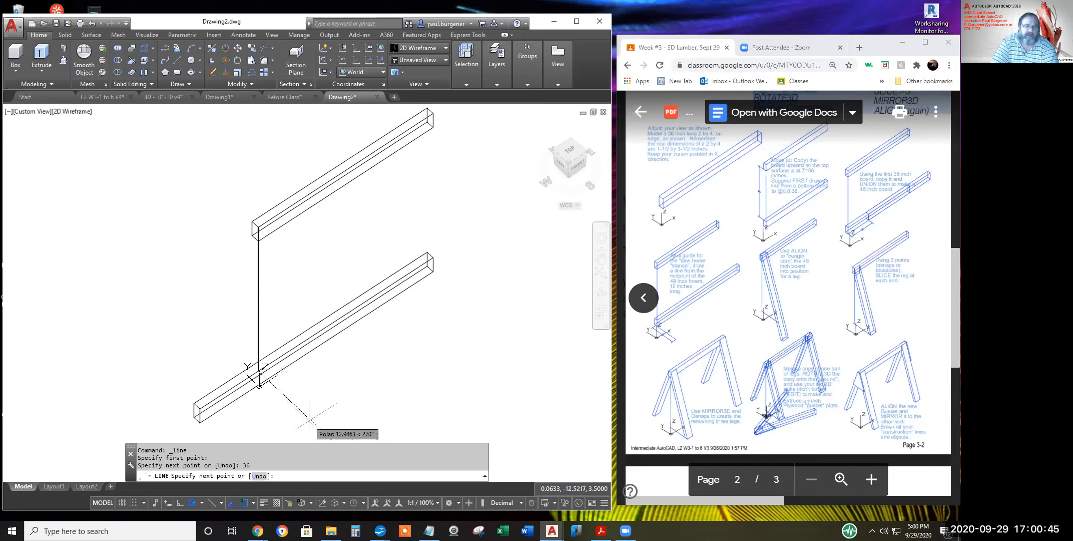
{"action": "type", "text": "12"}
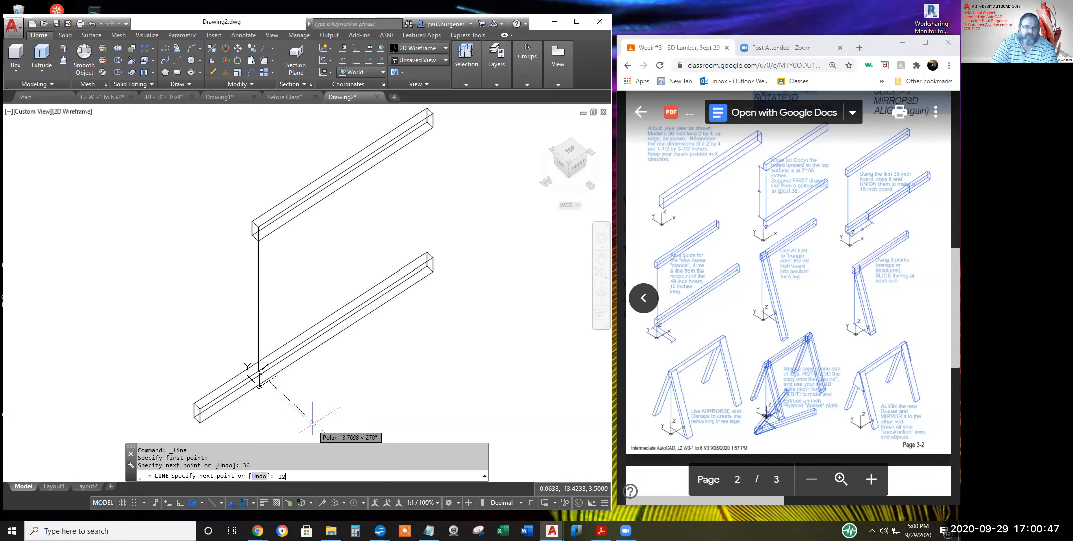
{"action": "key", "text": "Return"}
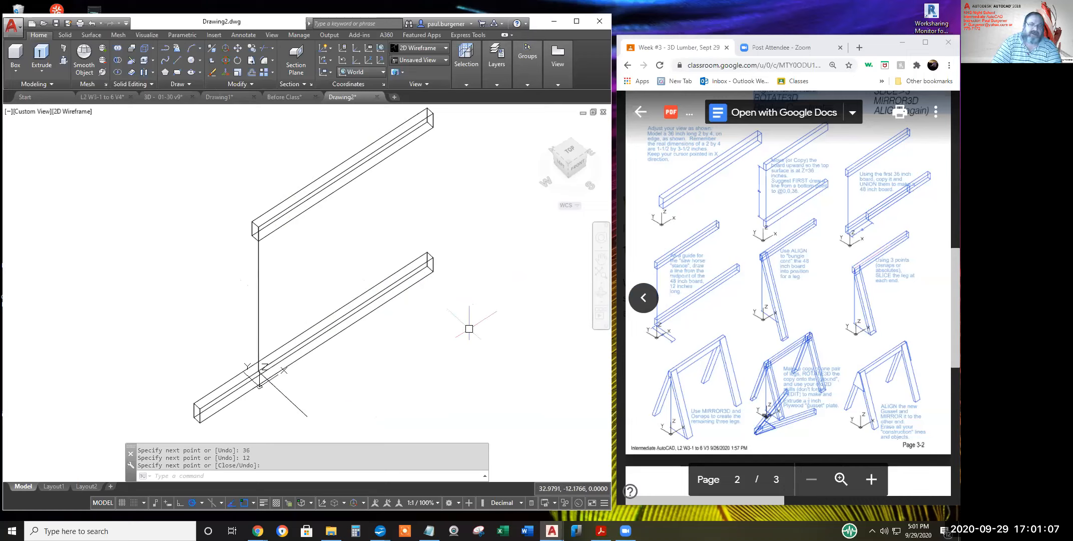
Align the 48-inch board as a leg, matching its near-end corners to the upper board's top corner and top-edge midpoint, its far end to the guide line's endpoint
{"action": "left_click", "coordinate": [232, 84]}
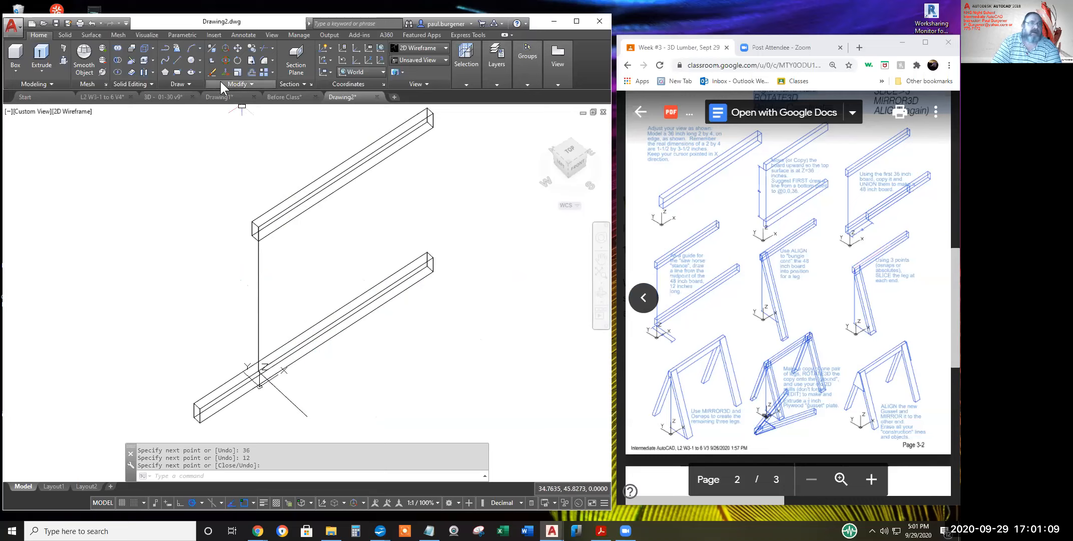
{"action": "left_click", "coordinate": [215, 107]}
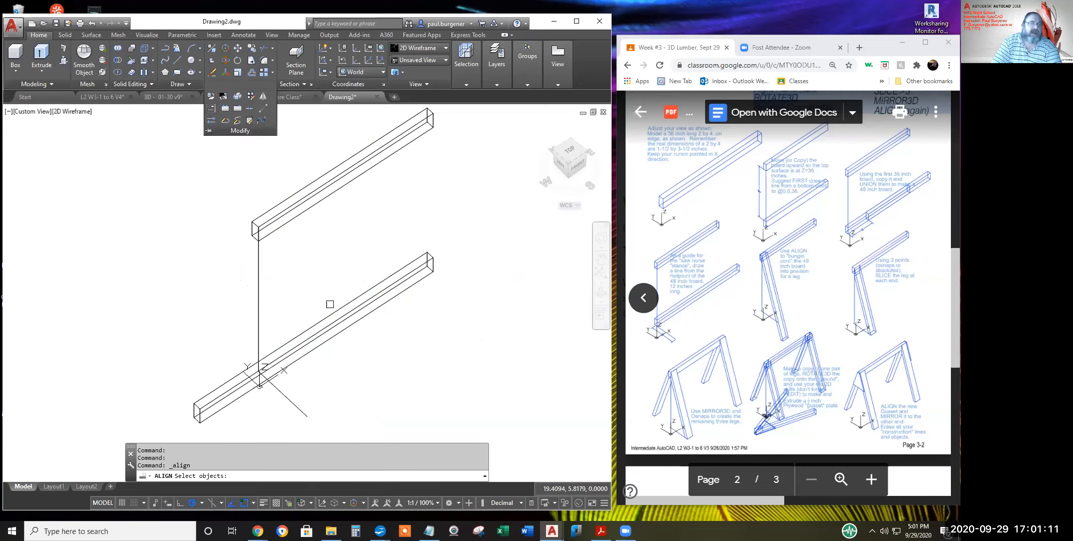
{"action": "left_click", "coordinate": [331, 310]}
{"action": "key", "text": "Return"}
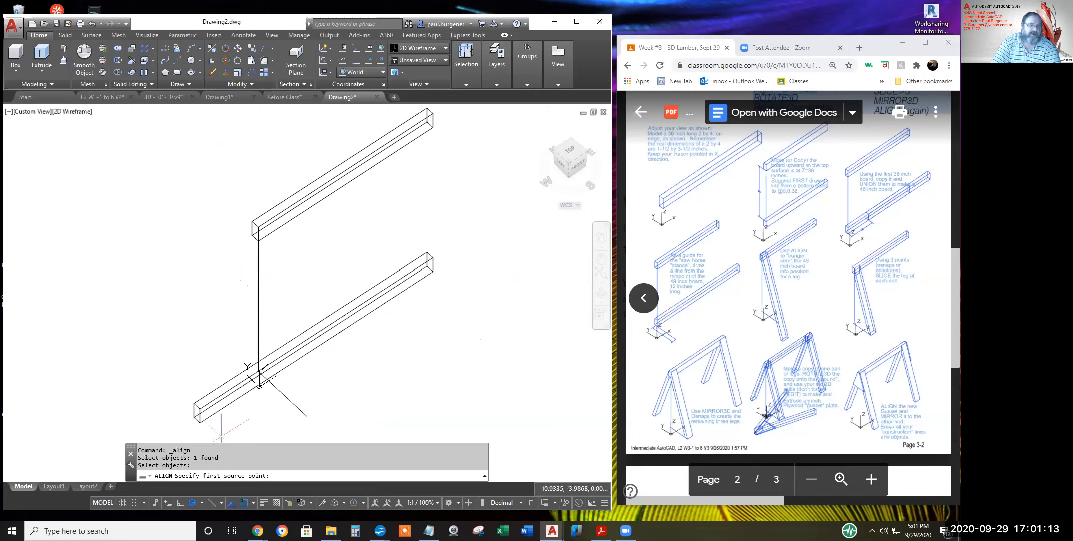
{"action": "left_click", "coordinate": [199, 423]}
{"action": "left_click", "coordinate": [257, 228]}
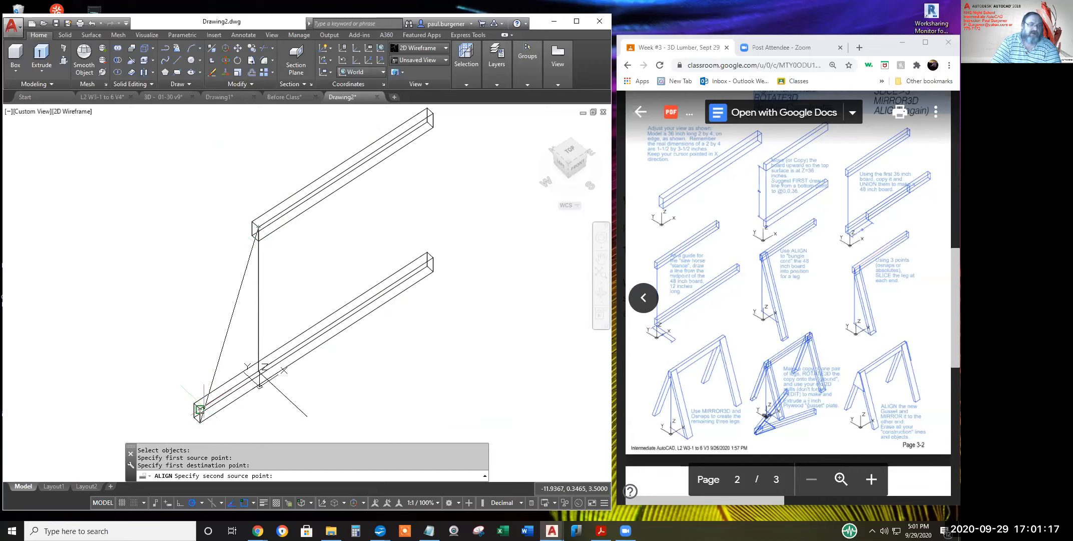
{"action": "left_click", "coordinate": [200, 410]}
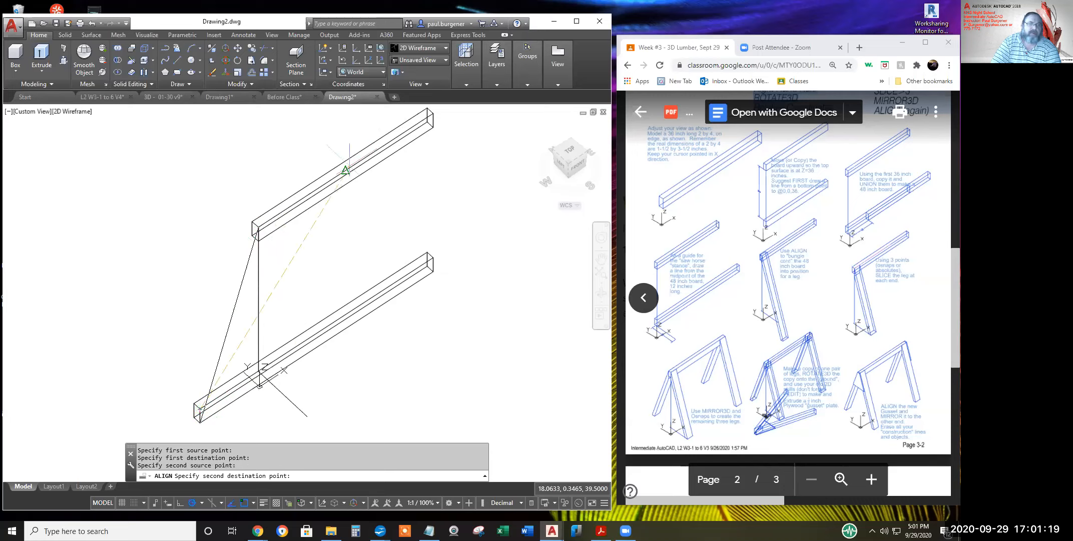
{"action": "left_click", "coordinate": [346, 170]}
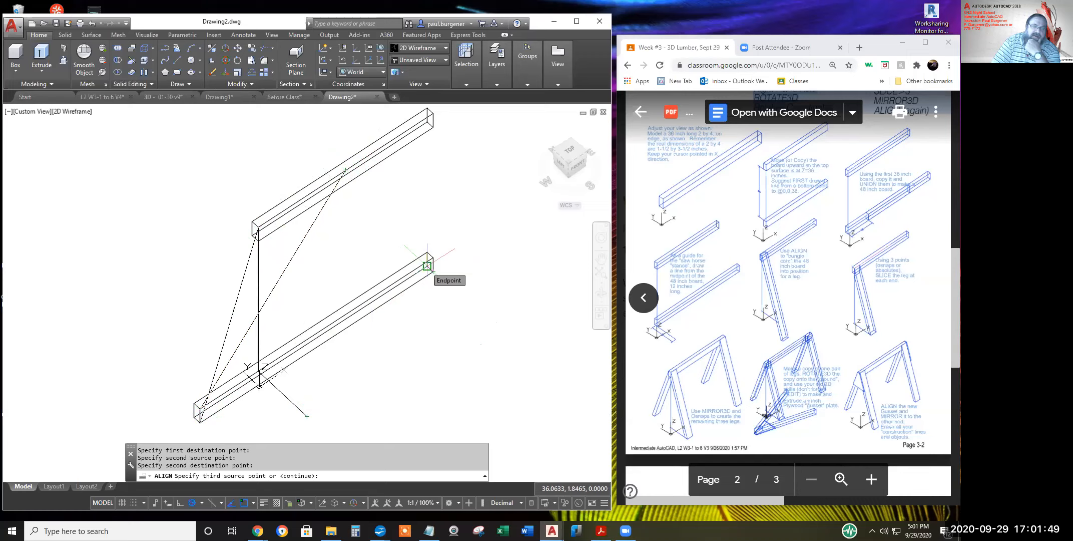
{"action": "left_click", "coordinate": [427, 265]}
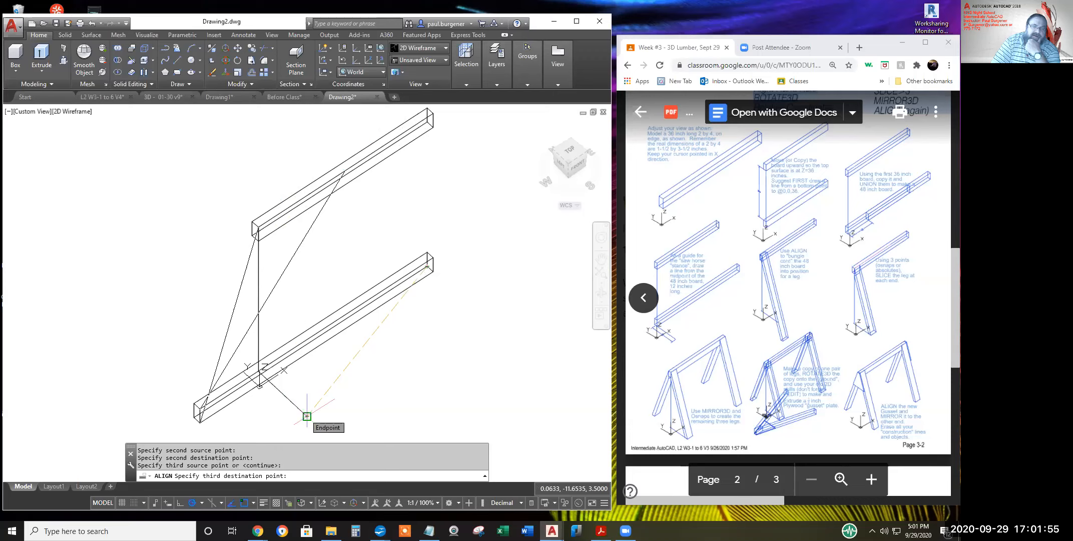
{"action": "left_click", "coordinate": [306, 416]}
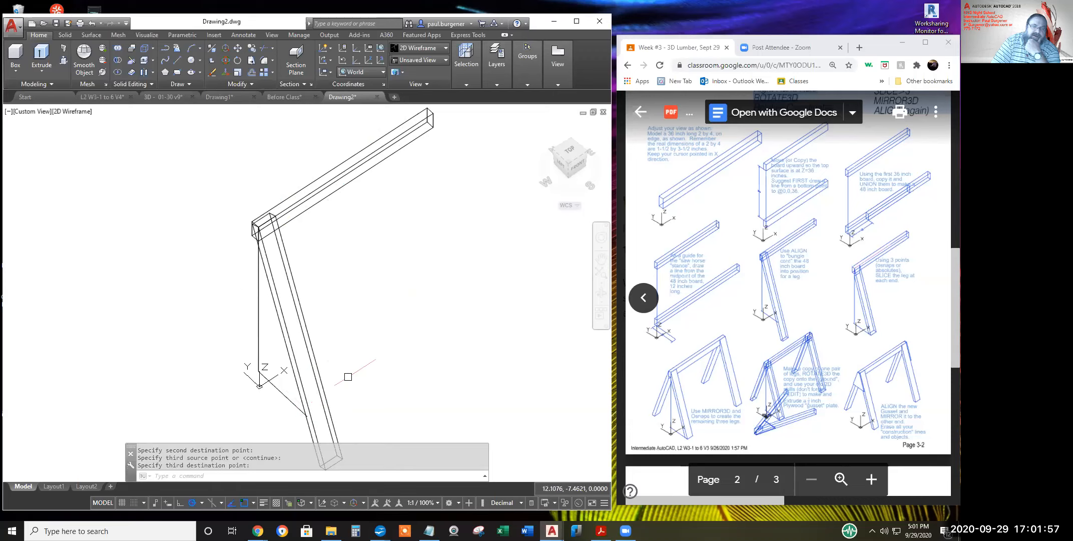
Examine how the aligned leg meets the guide line's end and the upper board, and check the Lesson 3 command list in the handout
{"action": "scroll", "coordinate": [307, 420], "scroll_direction": "up", "scroll_amount": 4}
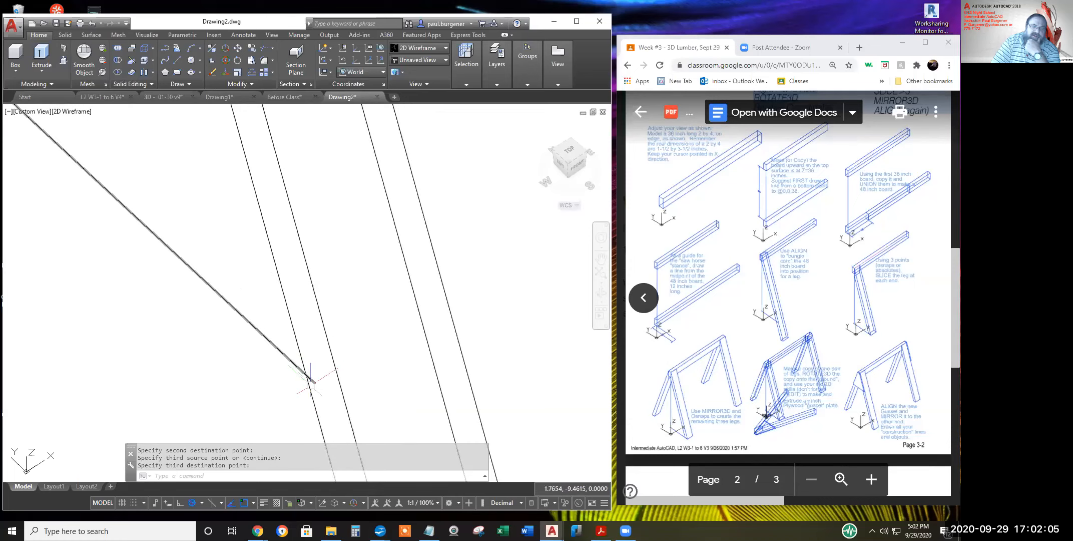
{"action": "scroll", "coordinate": [336, 371], "scroll_direction": "down", "scroll_amount": 5}
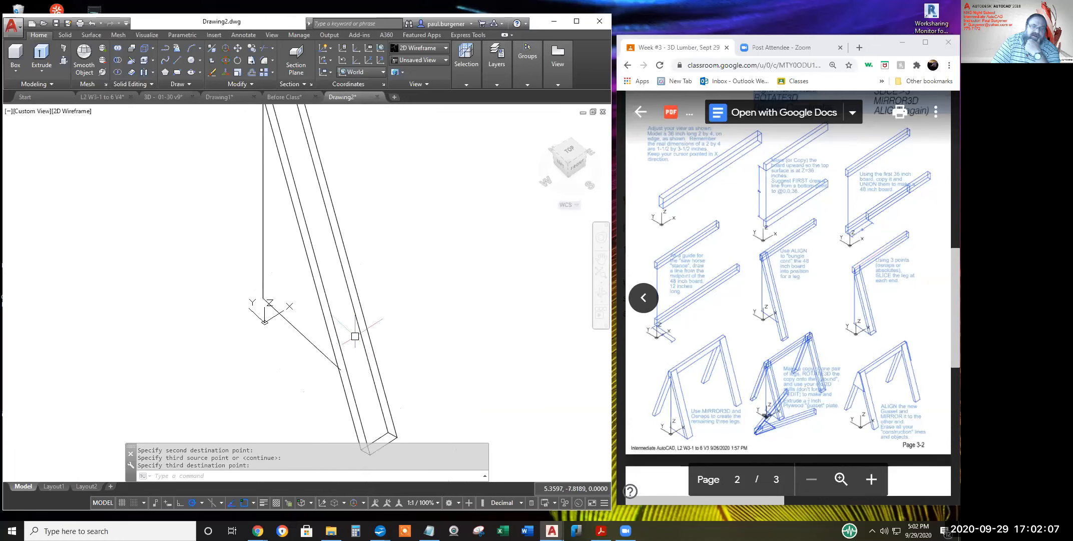
{"action": "scroll", "coordinate": [375, 370], "scroll_direction": "up", "scroll_amount": 2}
{"action": "middle_click_drag", "start_coordinate": [369, 337], "coordinate": [344, 231]}
{"action": "middle_click_drag", "start_coordinate": [395, 312], "coordinate": [419, 424]}
{"action": "middle_click_drag", "start_coordinate": [331, 156], "coordinate": [341, 285]}
{"action": "scroll", "coordinate": [315, 273], "scroll_direction": "up", "scroll_amount": 3}
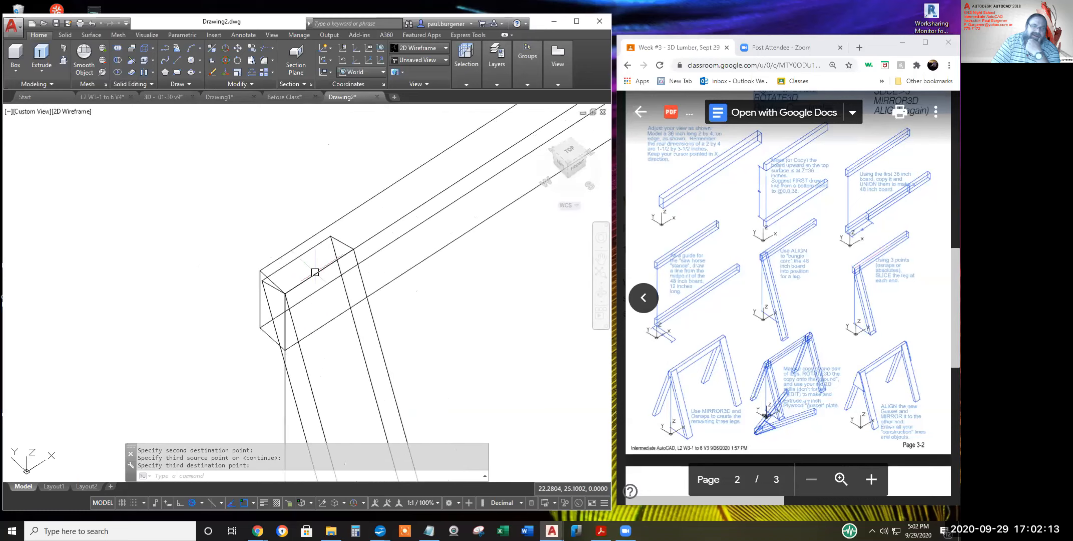
{"action": "scroll", "coordinate": [314, 265], "scroll_direction": "up", "scroll_amount": 2}
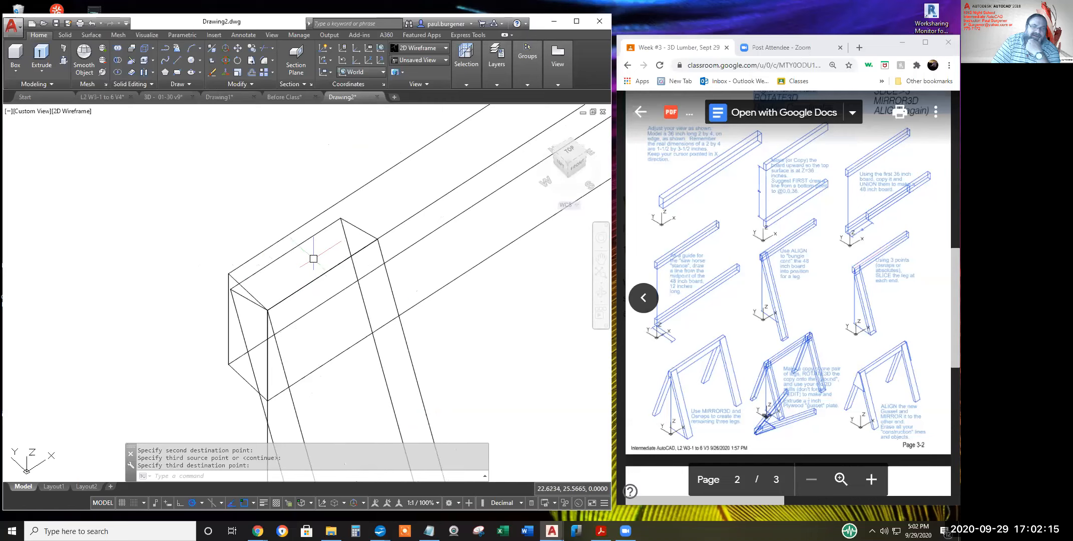
{"action": "scroll", "coordinate": [330, 266], "scroll_direction": "down", "scroll_amount": 4}
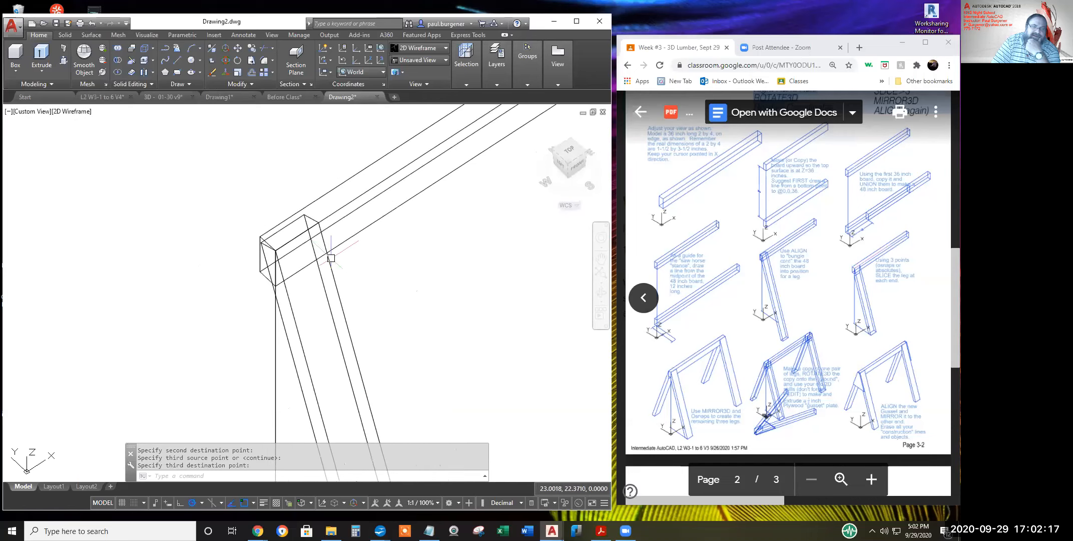
{"action": "scroll", "coordinate": [338, 260], "scroll_direction": "up", "scroll_amount": 2}
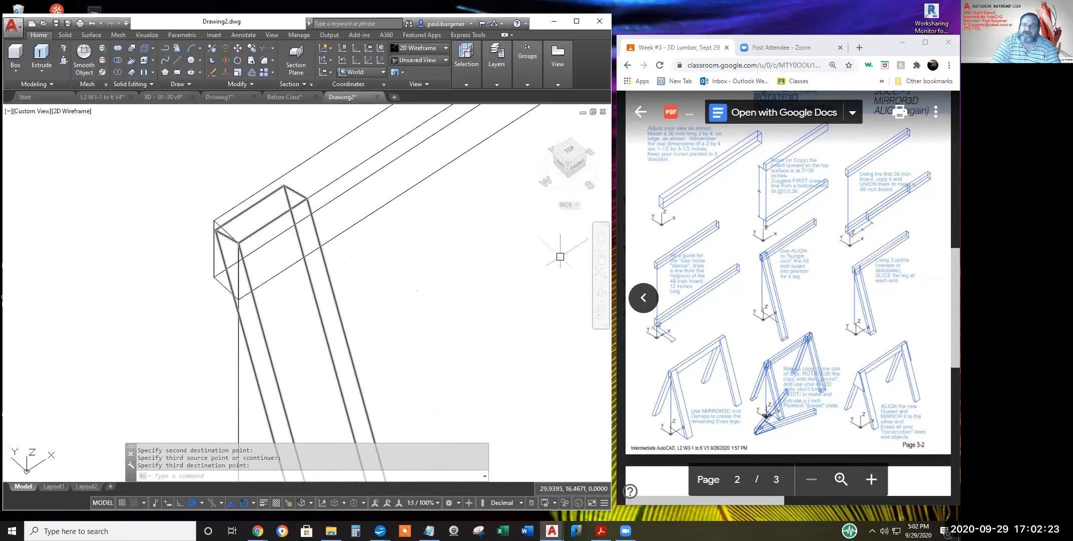
{"action": "scroll", "coordinate": [859, 213], "scroll_direction": "up", "scroll_amount": 2}
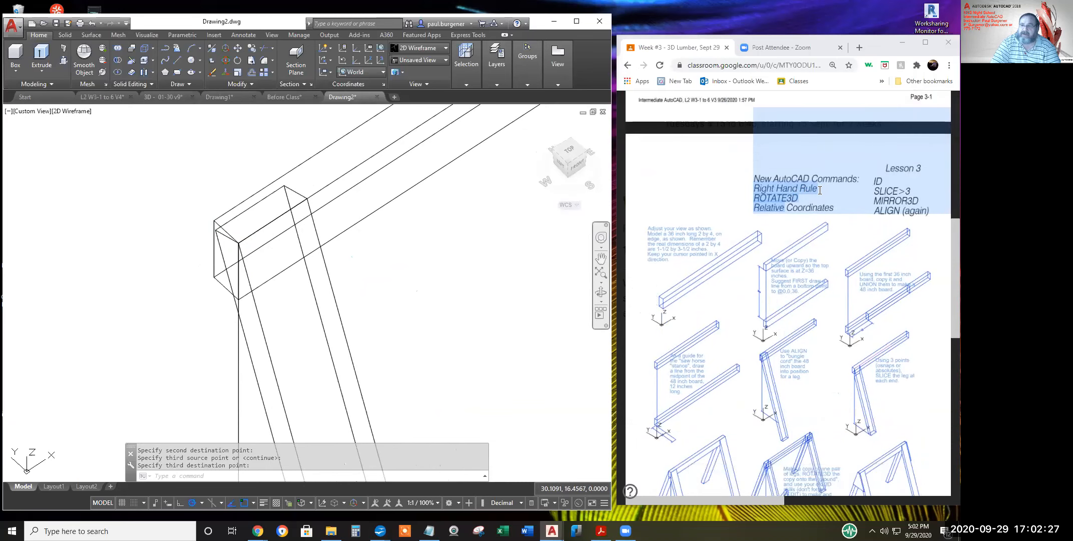
{"action": "mouse_move", "coordinate": [873, 192]}
{"action": "left_mouse_down"}
{"action": "mouse_move", "coordinate": [918, 191]}
{"action": "mouse_move", "coordinate": [876, 192]}
{"action": "left_mouse_up"}
{"action": "left_click", "coordinate": [919, 191]}
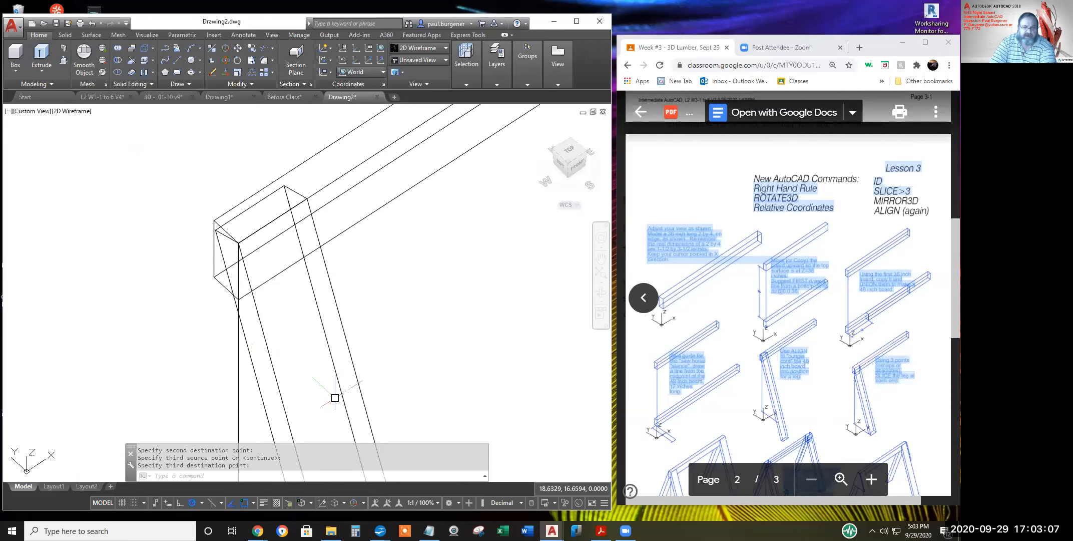
Slice the leg along the upper board's vertical side face using three points on that face, keeping both sides
{"action": "key", "text": "Return"}
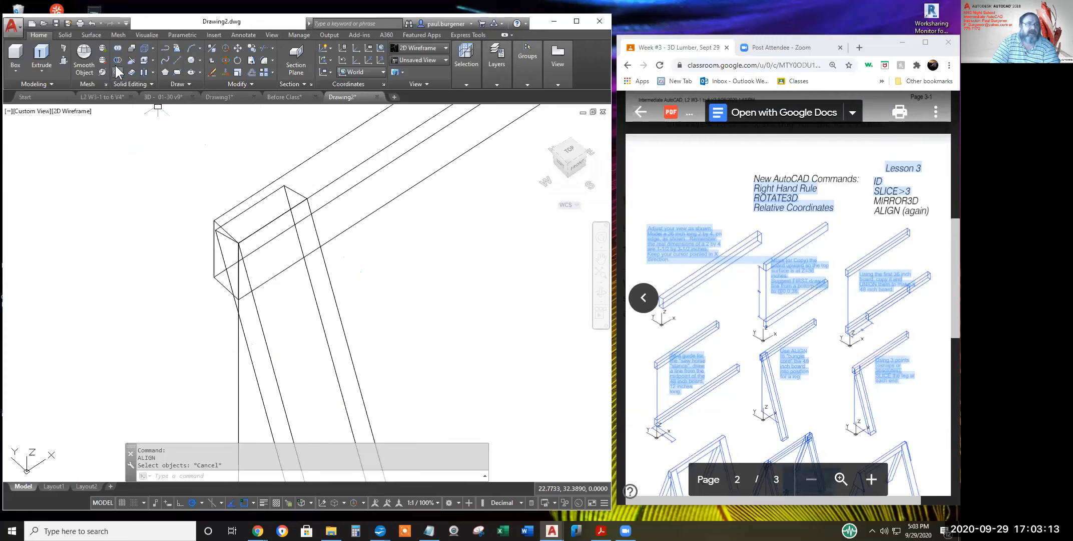
{"action": "left_click", "coordinate": [131, 59]}
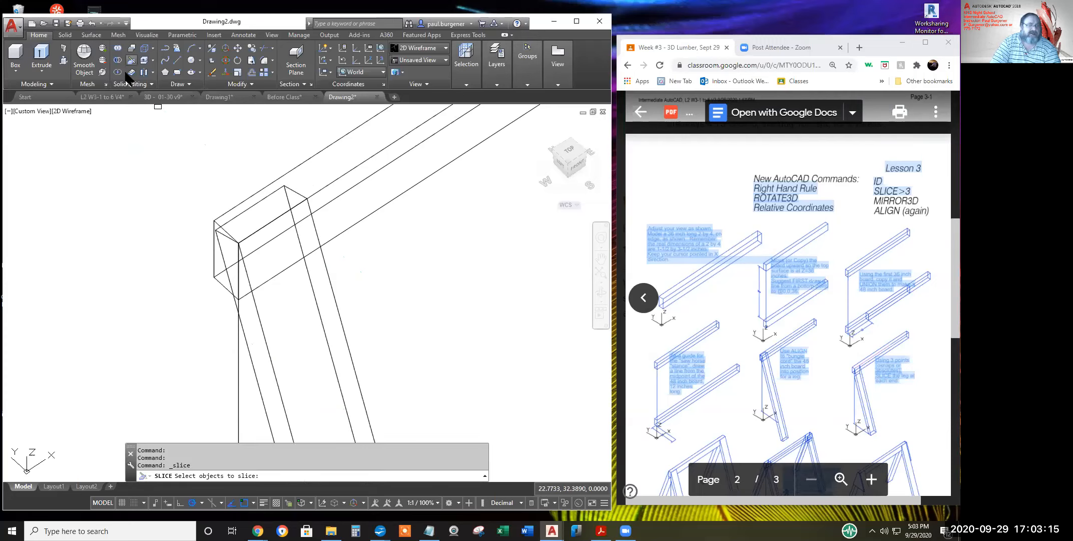
{"action": "left_click", "coordinate": [270, 357]}
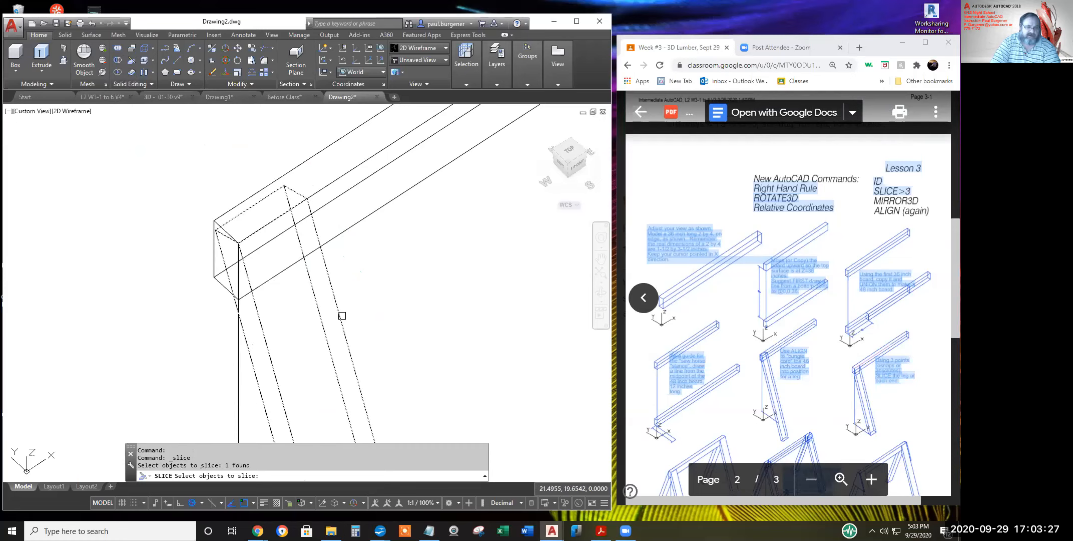
{"action": "key", "text": "Return"}
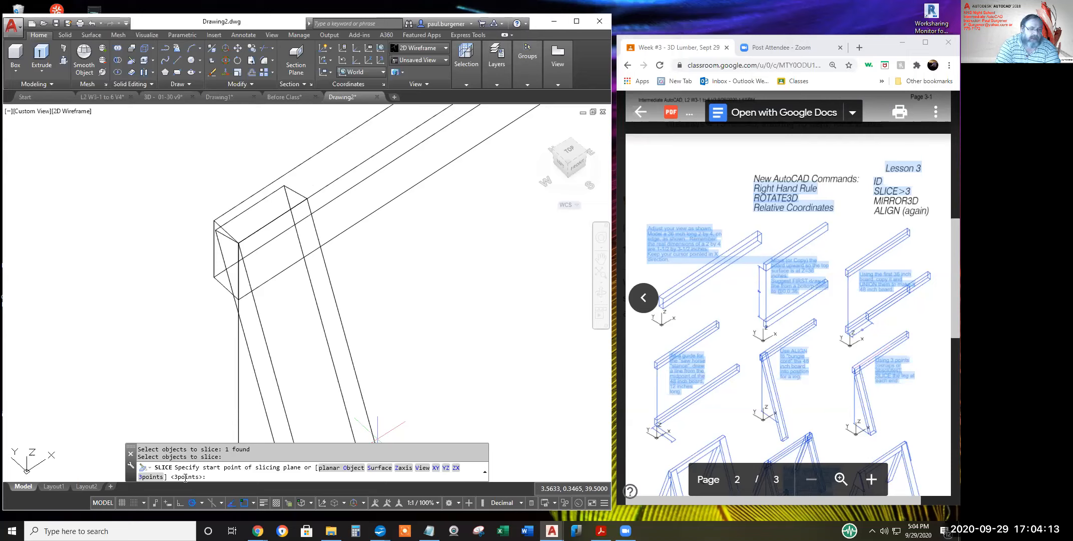
{"action": "key", "text": "Return"}
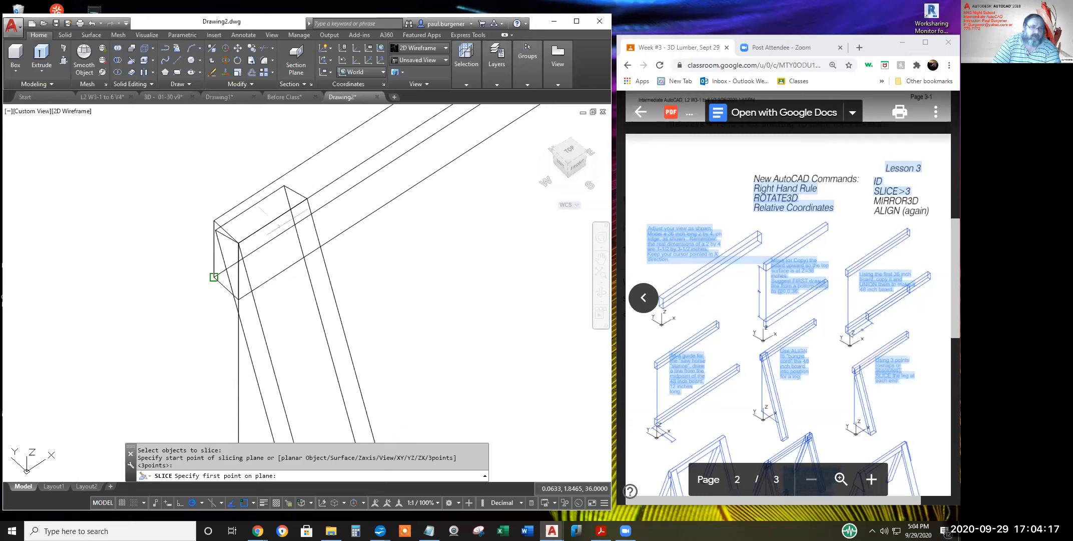
{"action": "left_click", "coordinate": [239, 299]}
{"action": "left_click", "coordinate": [239, 243]}
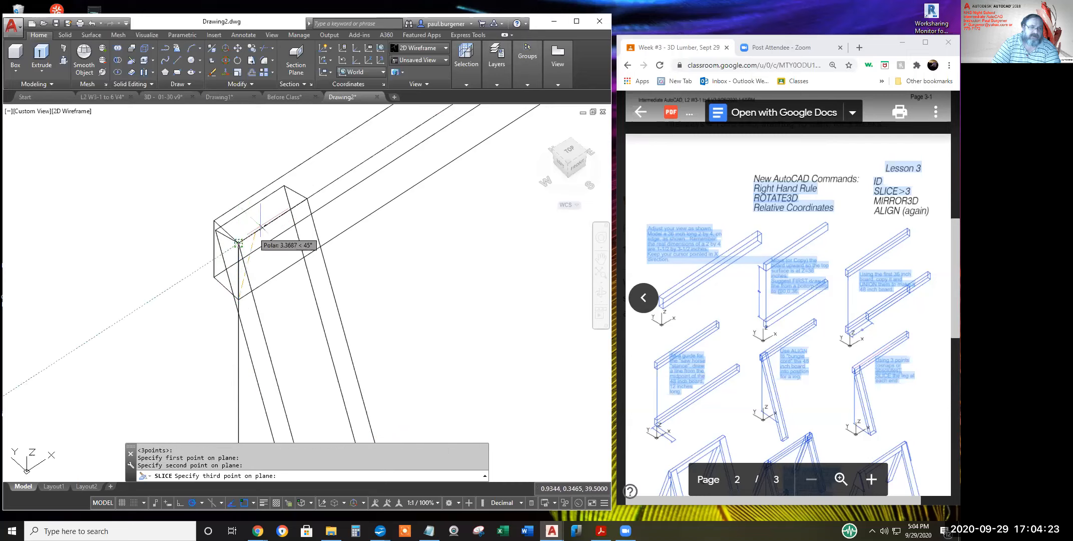
{"action": "left_click", "coordinate": [307, 199]}
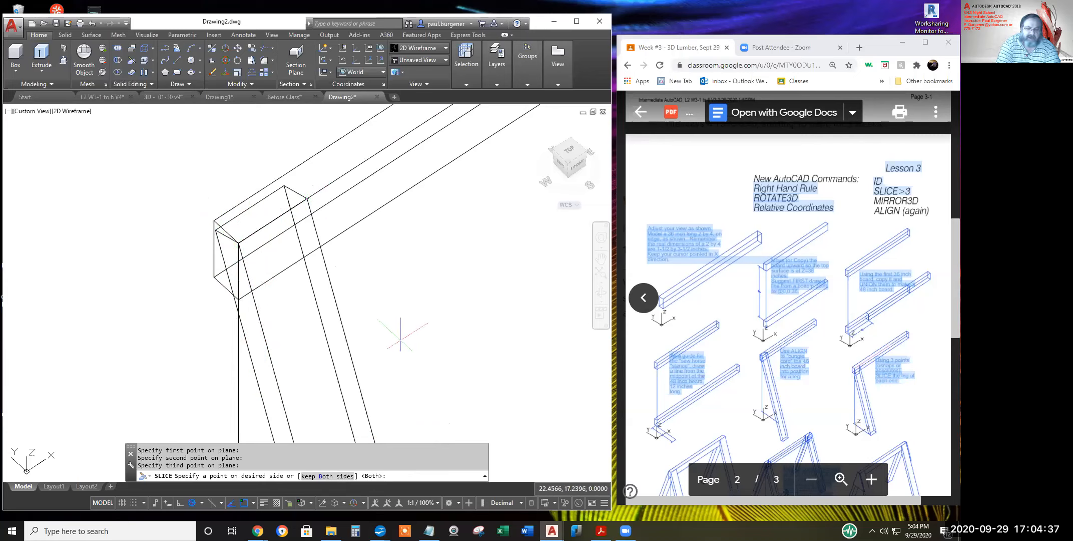
{"action": "key", "text": "Return"}
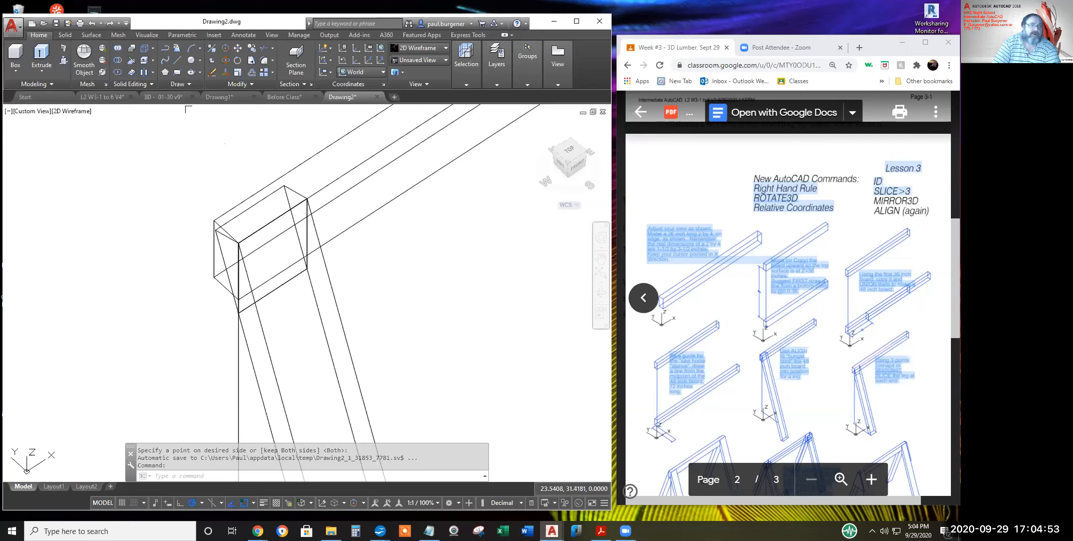
Erase the leg's upper offcut that sits inside the upper board
{"action": "left_click", "coordinate": [211, 71]}
{"action": "left_click", "coordinate": [292, 189]}
{"action": "key", "text": "Return"}
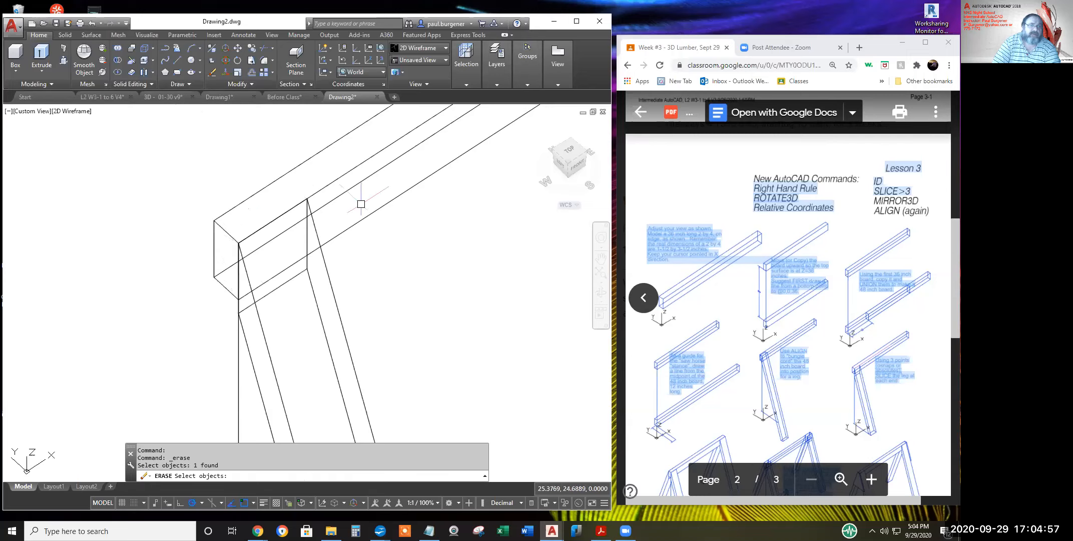
Slice the leg's lower end at ground level on the XY plane through the 12-inch guide line's midpoint, keeping both sides
{"action": "scroll", "coordinate": [415, 243], "scroll_direction": "down", "scroll_amount": 2}
{"action": "scroll", "coordinate": [424, 245], "scroll_direction": "down", "scroll_amount": 5}
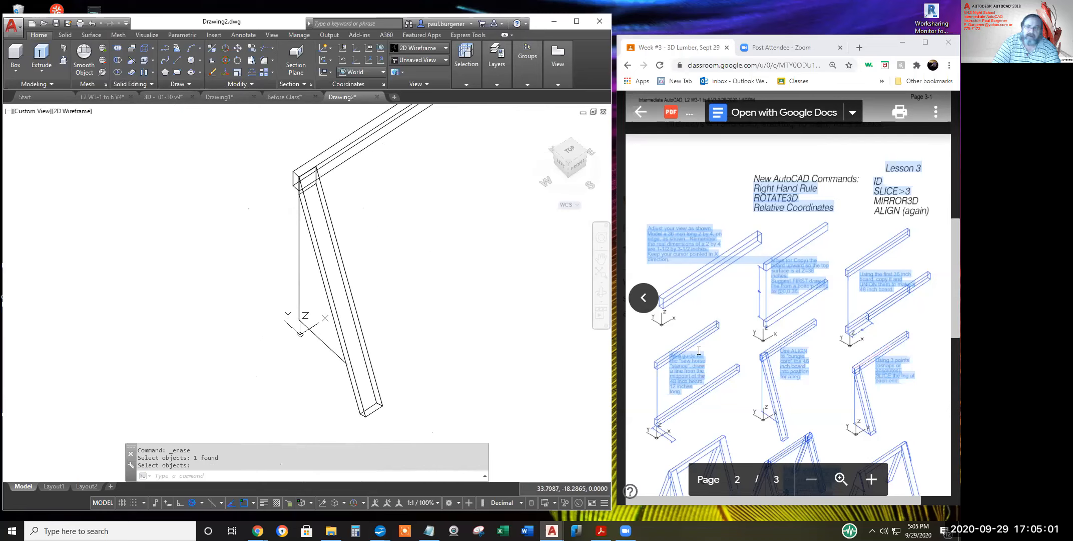
{"action": "scroll", "coordinate": [829, 339], "scroll_direction": "down", "scroll_amount": 1}
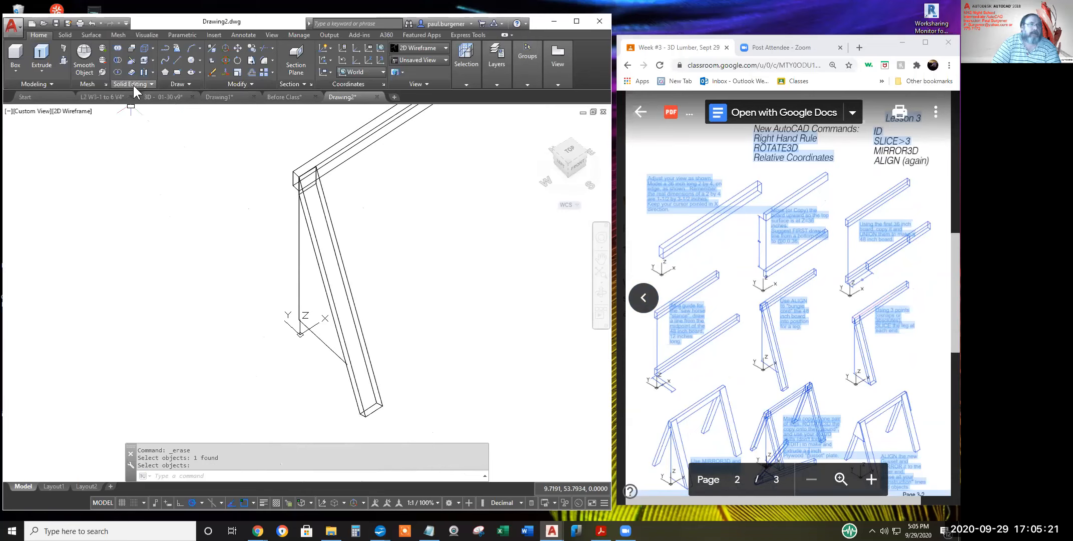
{"action": "left_click", "coordinate": [130, 58]}
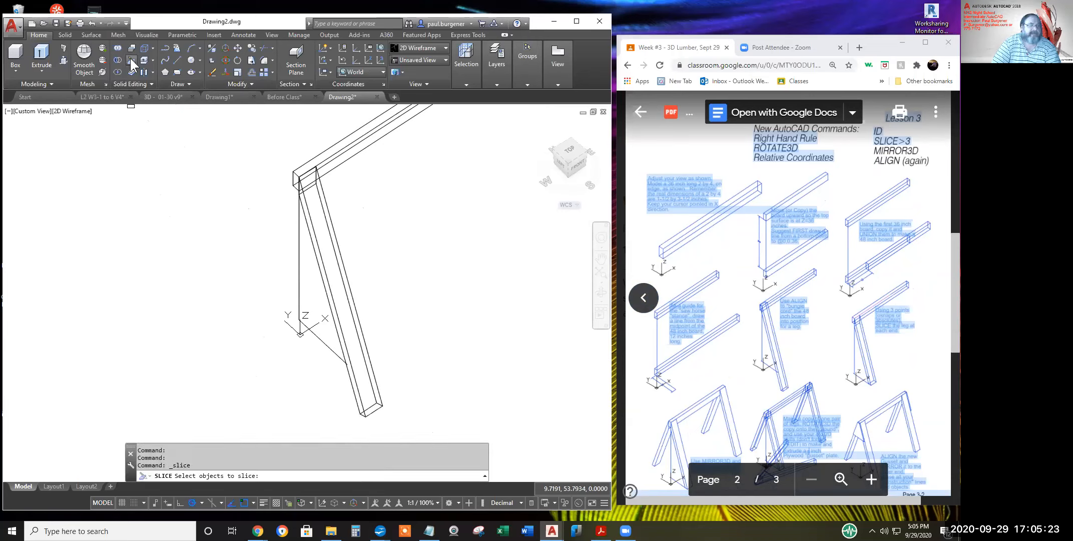
{"action": "left_click", "coordinate": [330, 228]}
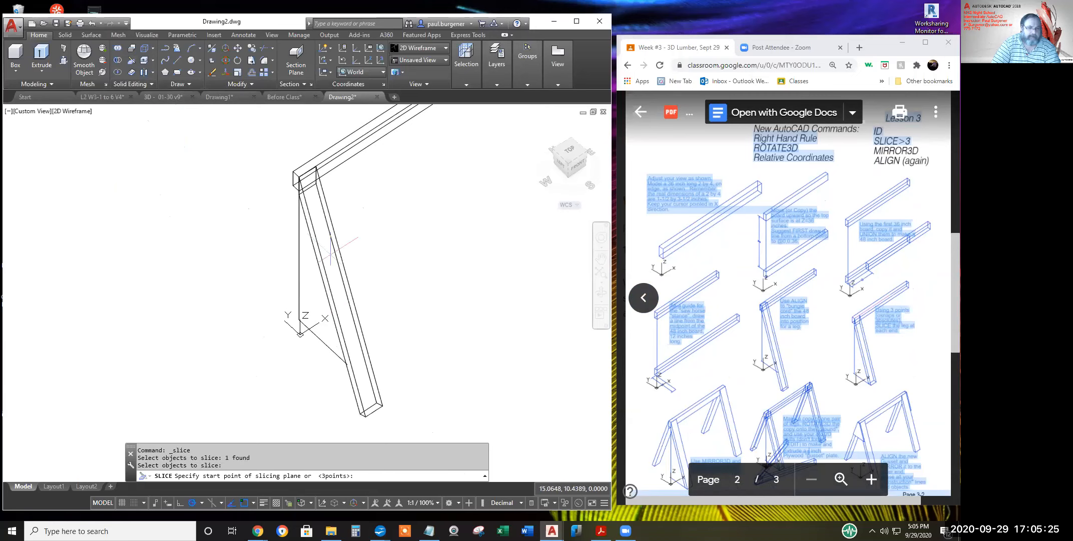
{"action": "key", "text": "Return"}
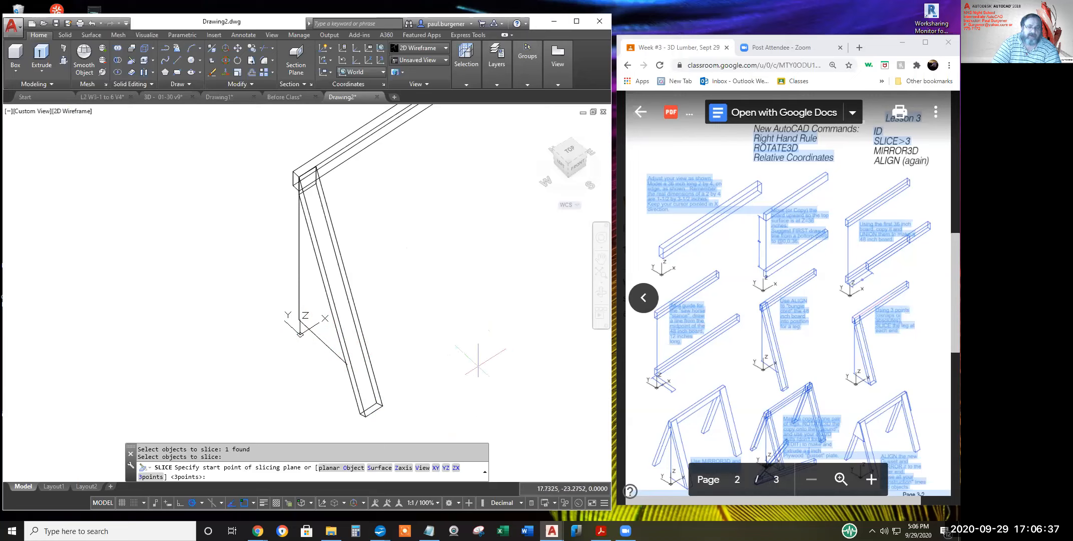
{"action": "left_click", "coordinate": [436, 467]}
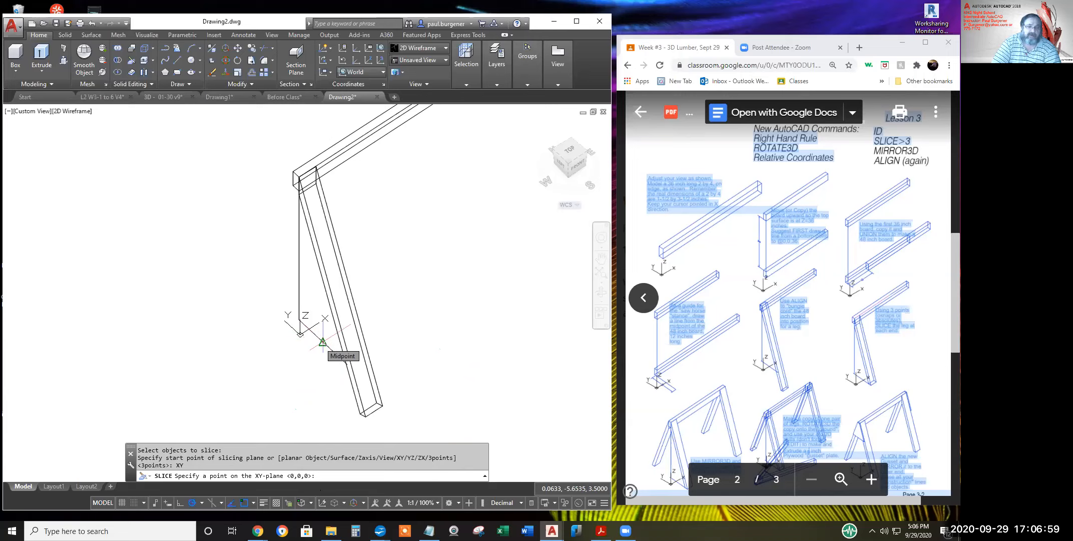
{"action": "left_click", "coordinate": [323, 342]}
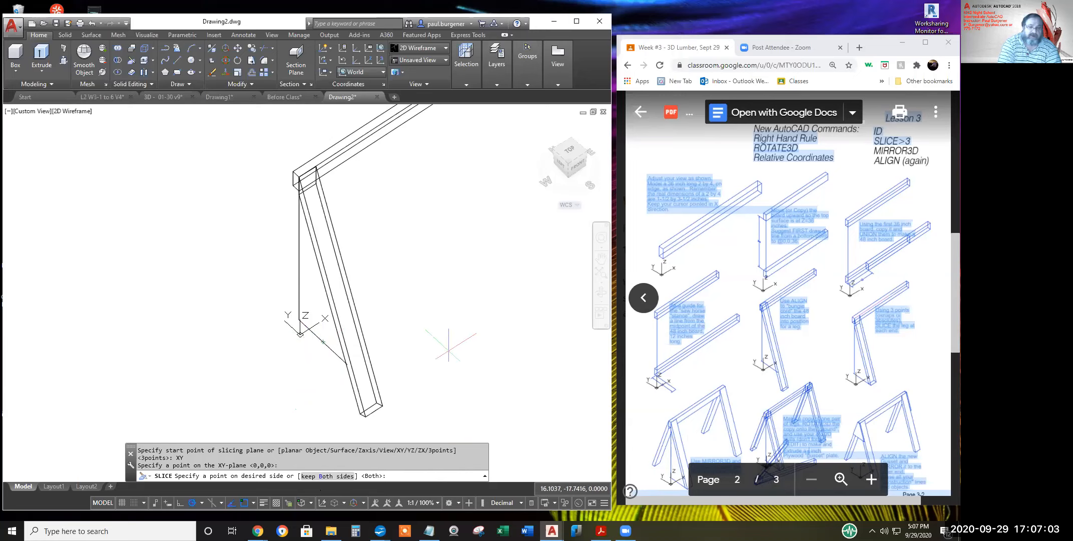
{"action": "key", "text": "Return"}
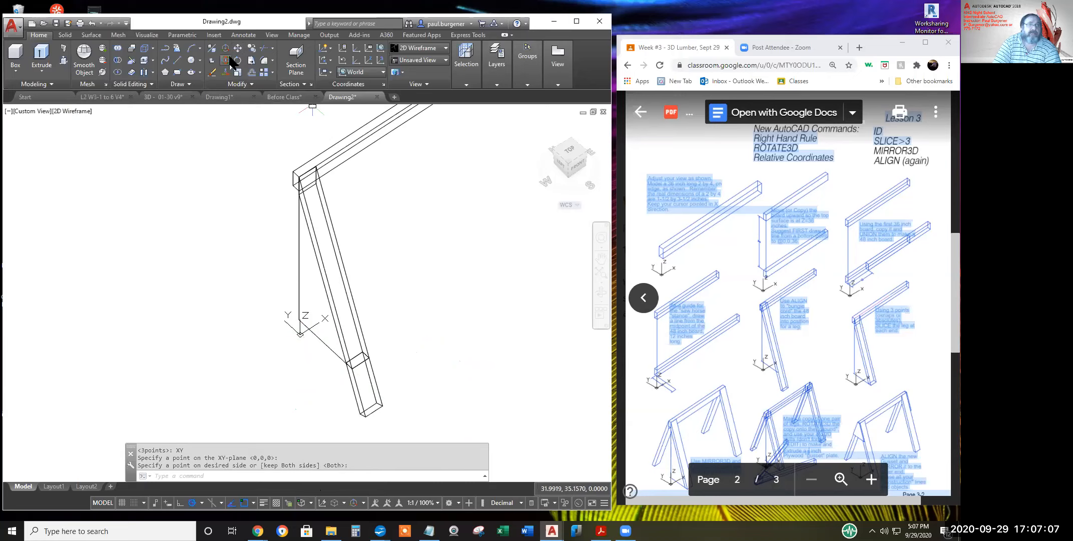
Erase the leg's lower offcut below the ground plane
{"action": "left_click", "coordinate": [211, 71]}
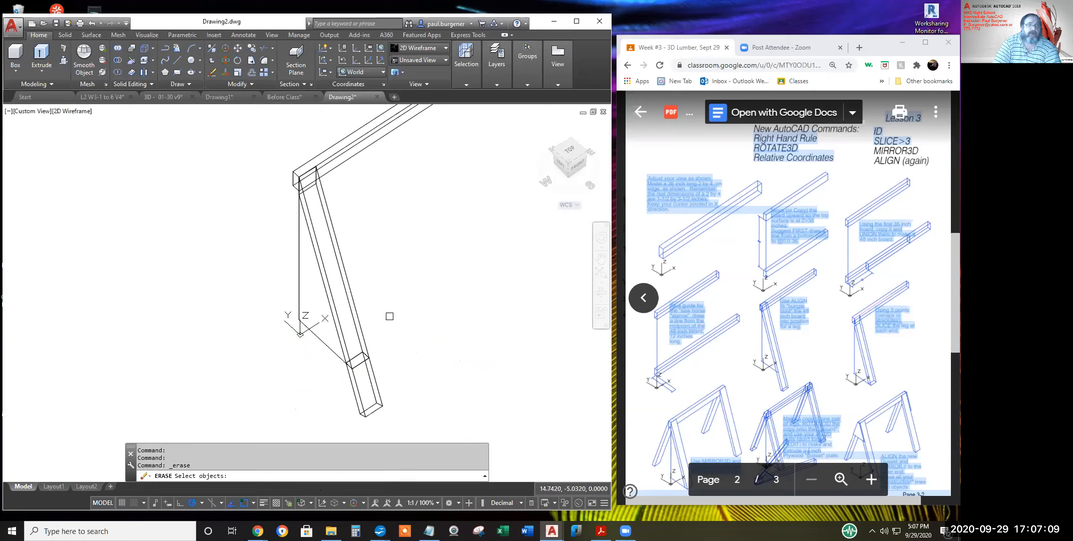
{"action": "left_click", "coordinate": [377, 375]}
{"action": "key", "text": "Return"}
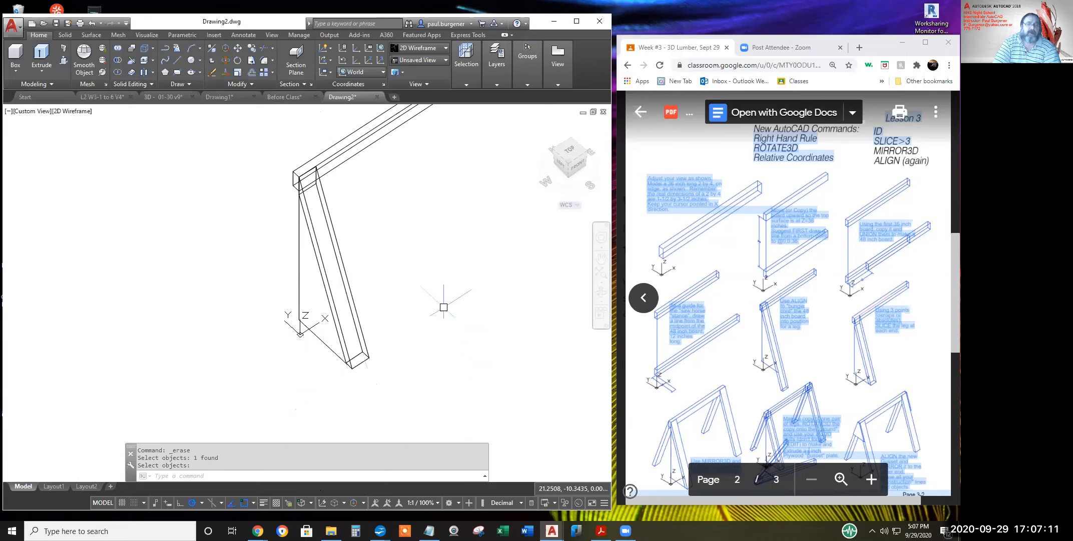
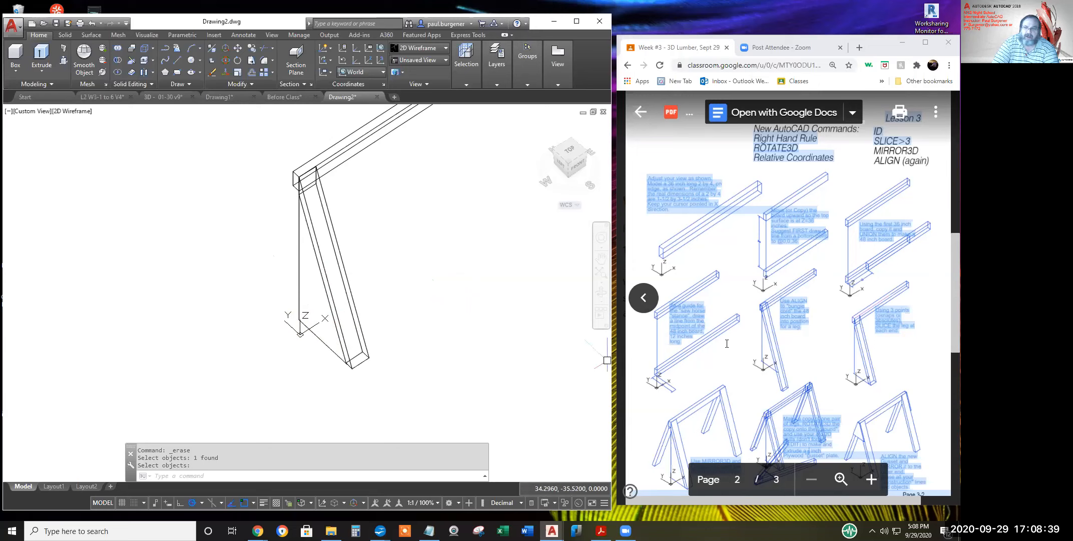
Review the handout's MIRROR3D instructions for the remaining three legs and inspect the first leg's joint with the upper board
{"action": "left_click", "coordinate": [737, 369]}
{"action": "scroll", "coordinate": [736, 370], "scroll_direction": "down", "scroll_amount": 2}
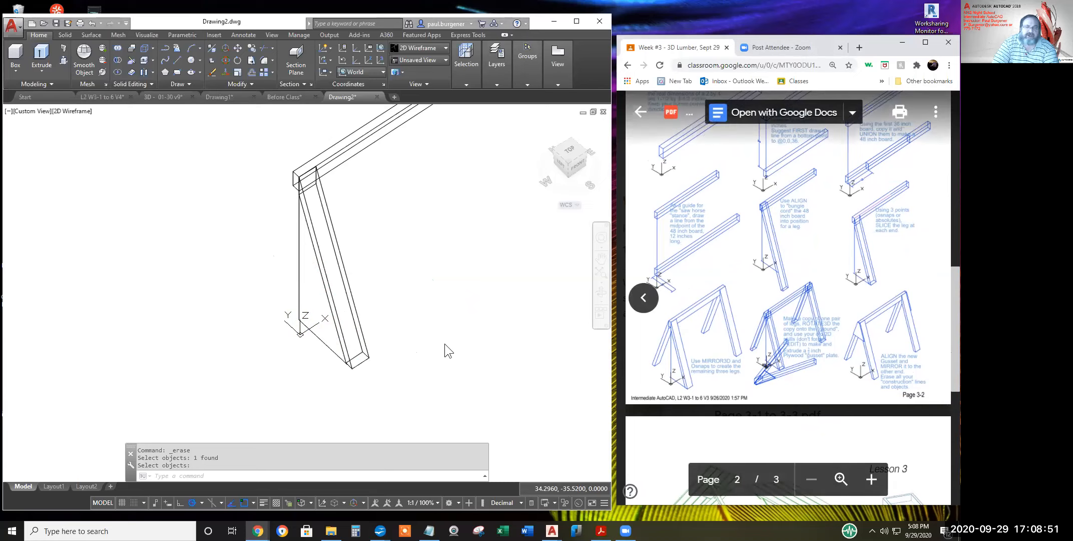
{"action": "left_click", "coordinate": [399, 281]}
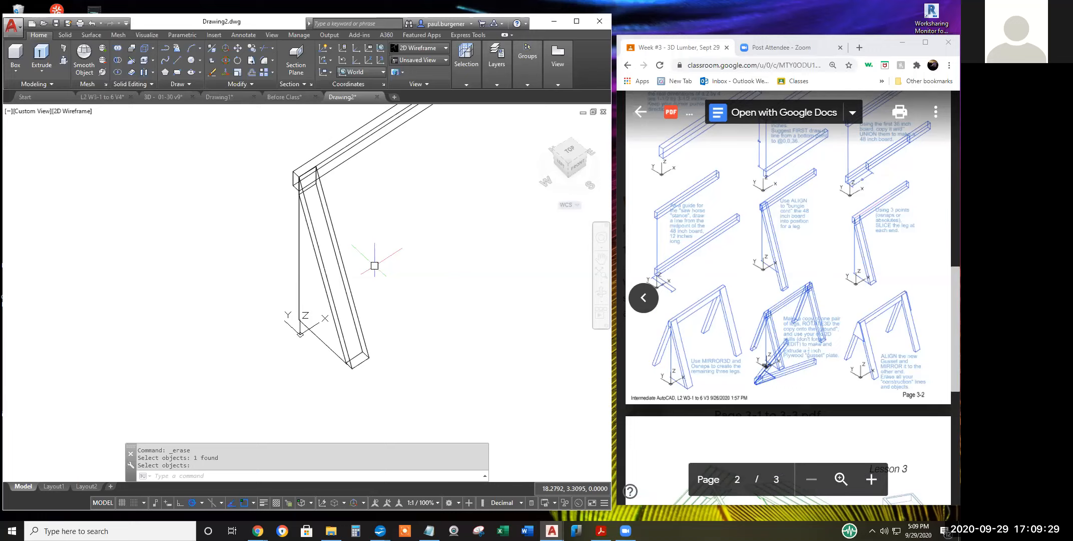
{"action": "scroll", "coordinate": [277, 178], "scroll_direction": "up", "scroll_amount": 3}
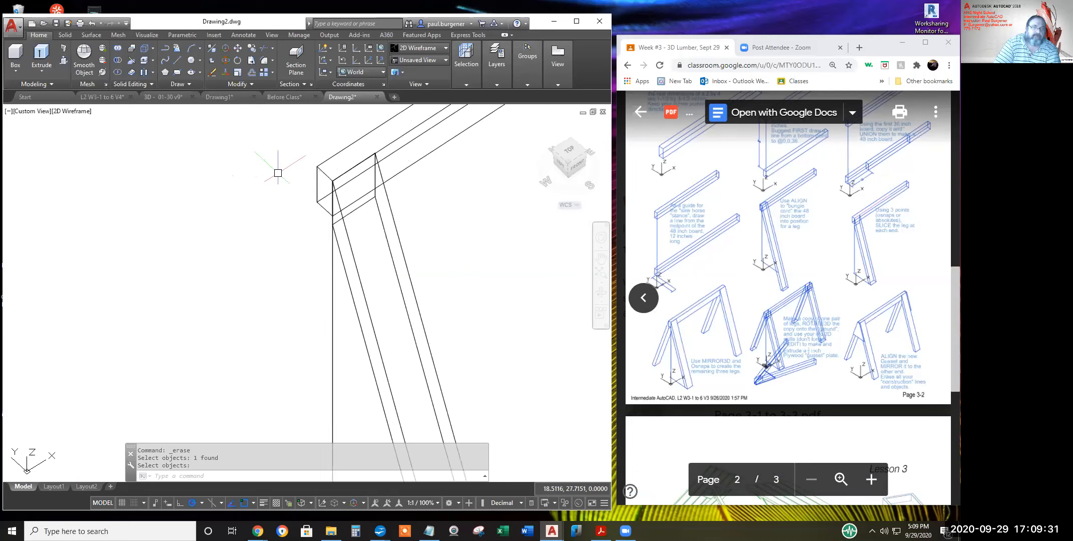
{"action": "scroll", "coordinate": [278, 173], "scroll_direction": "up", "scroll_amount": 4}
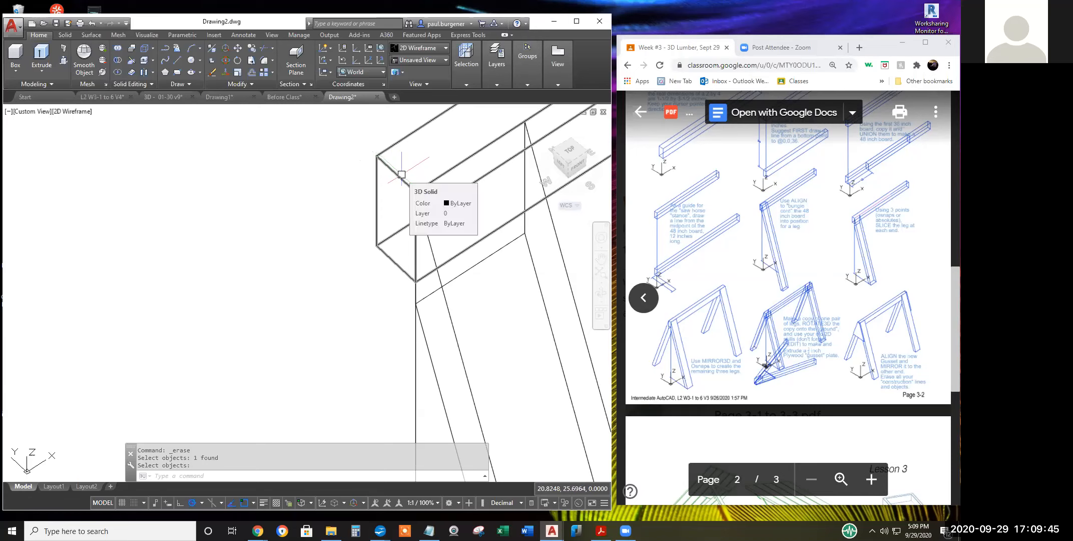
{"action": "scroll", "coordinate": [402, 174], "scroll_direction": "down", "scroll_amount": 3}
{"action": "middle_click_drag", "start_coordinate": [401, 180], "coordinate": [315, 206]}
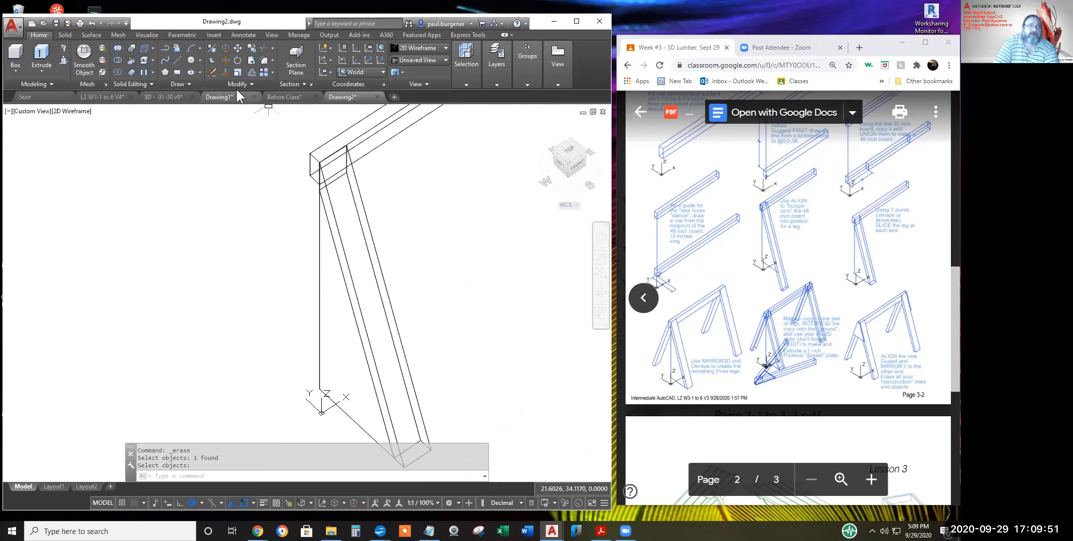
Mirror the leg in 3D across the ZX plane through the midpoint of the upper board's top end edge, keeping the source leg
{"action": "left_click", "coordinate": [212, 49]}
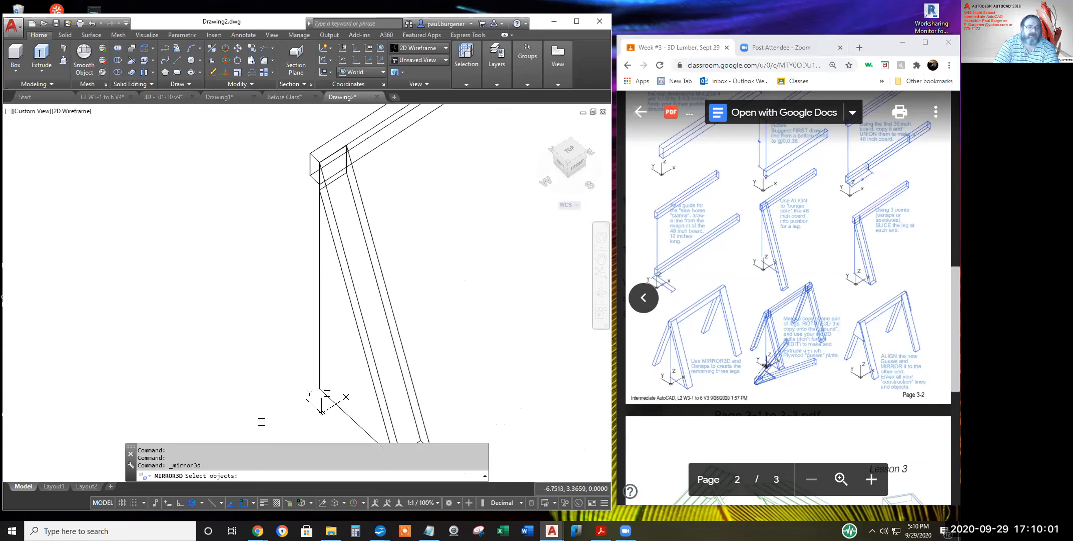
{"action": "left_click", "coordinate": [389, 299]}
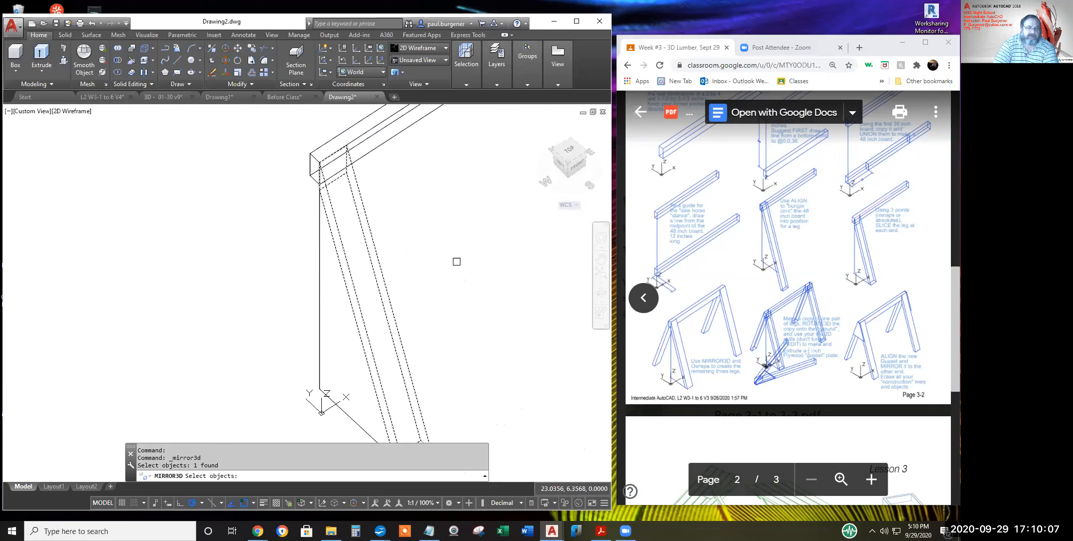
{"action": "key", "text": "Return"}
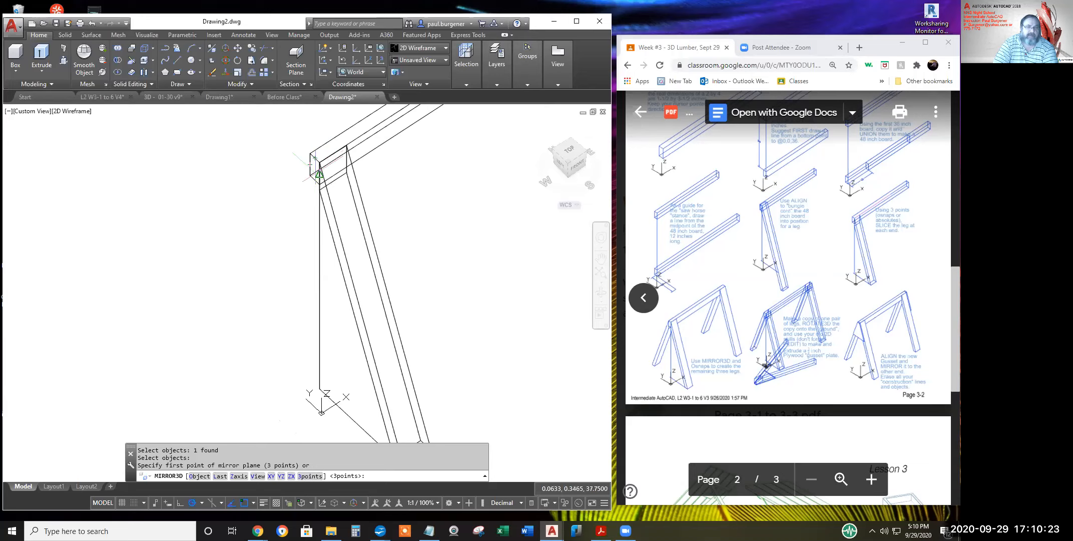
{"action": "middle_click_drag", "start_coordinate": [314, 158], "coordinate": [201, 381]}
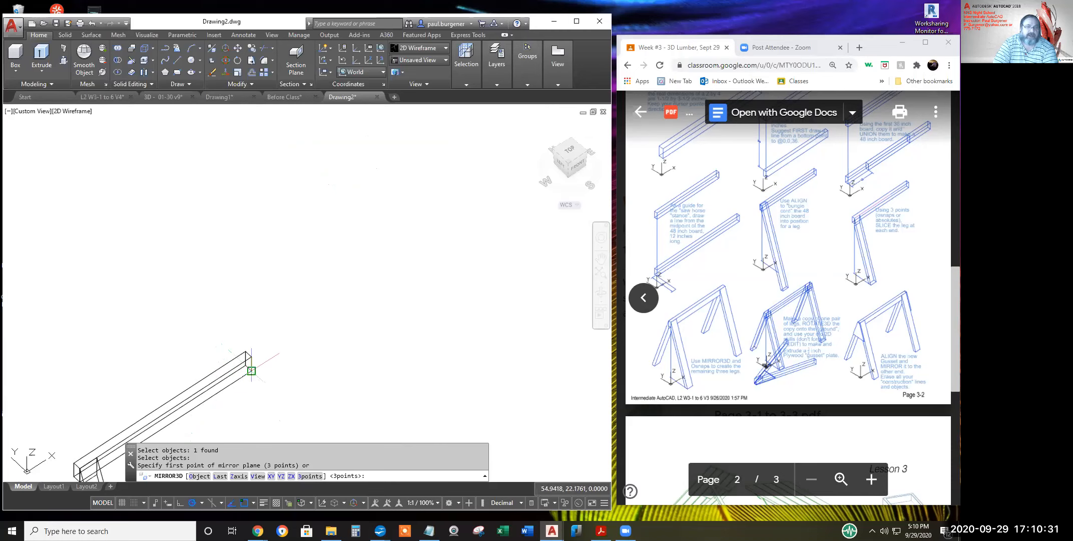
{"action": "middle_click_drag", "start_coordinate": [244, 364], "coordinate": [385, 203]}
{"action": "middle_click_drag", "start_coordinate": [333, 348], "coordinate": [352, 297]}
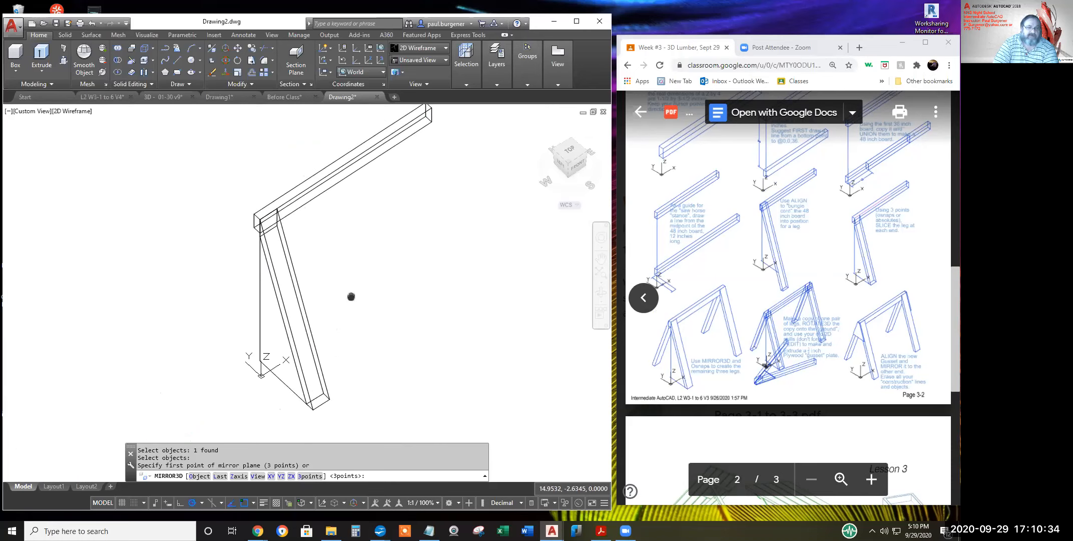
{"action": "left_click", "coordinate": [292, 476]}
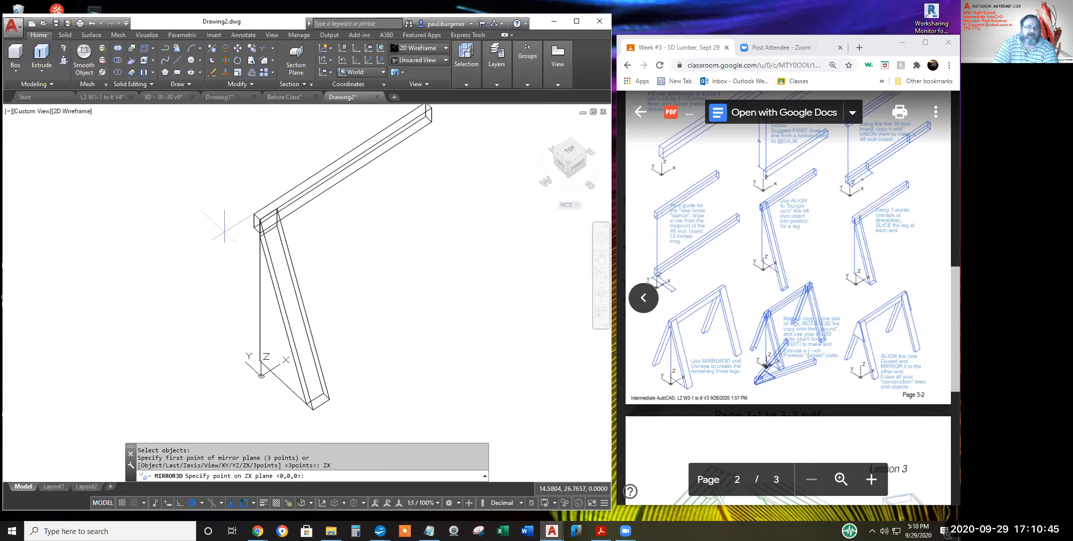
{"action": "scroll", "coordinate": [226, 223], "scroll_direction": "up", "scroll_amount": 2}
{"action": "scroll", "coordinate": [226, 223], "scroll_direction": "up", "scroll_amount": 2}
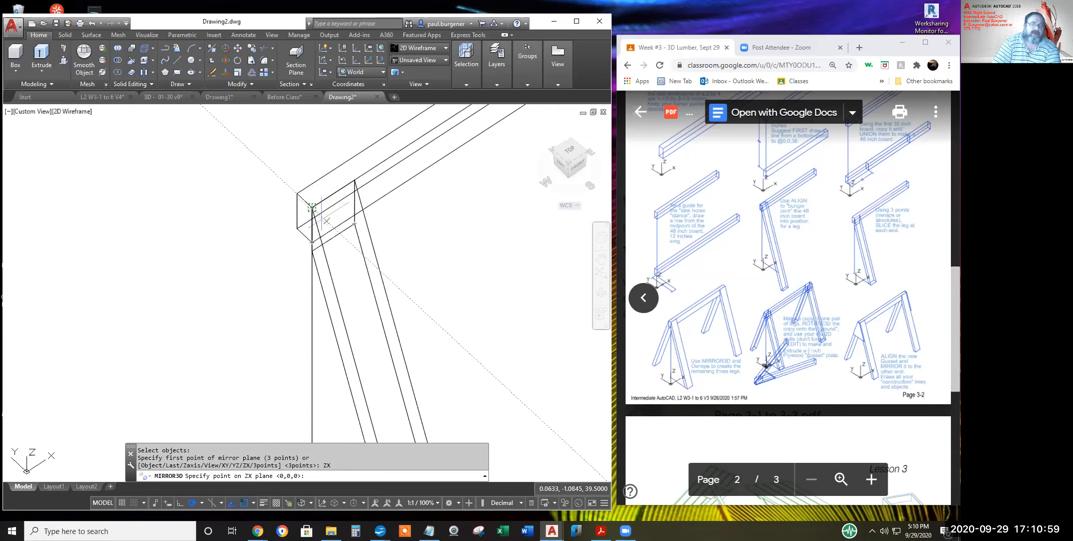
{"action": "left_click", "coordinate": [305, 200]}
{"action": "scroll", "coordinate": [310, 249], "scroll_direction": "down", "scroll_amount": 1}
{"action": "scroll", "coordinate": [311, 248], "scroll_direction": "down", "scroll_amount": 2}
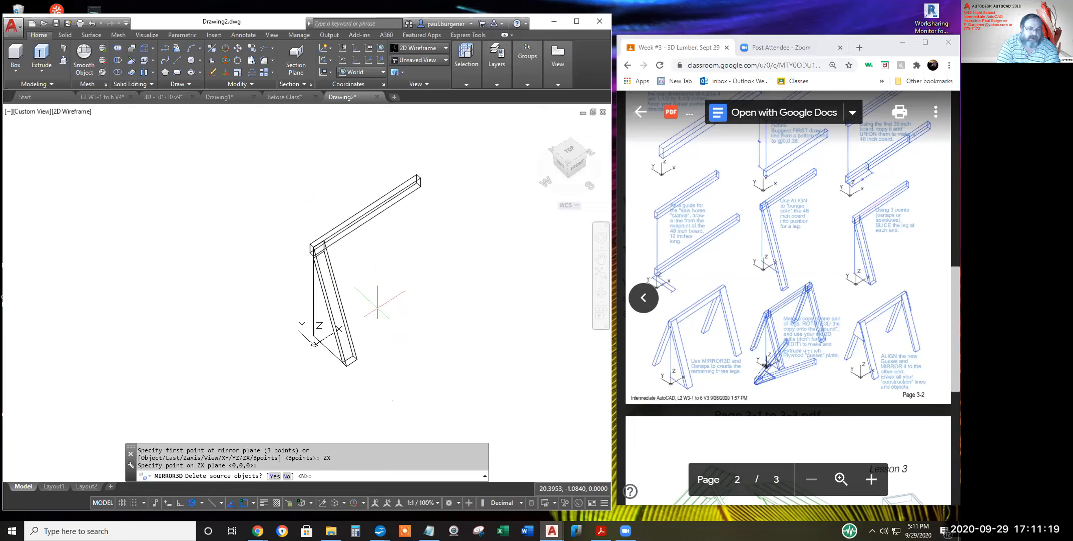
{"action": "key", "text": "Return"}
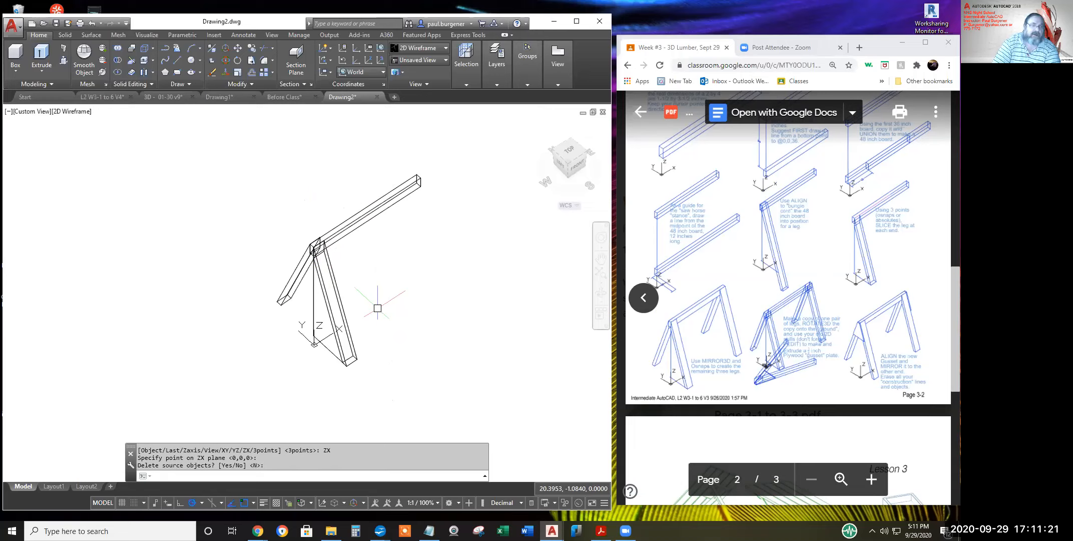
{"action": "scroll", "coordinate": [350, 246], "scroll_direction": "up", "scroll_amount": 8}
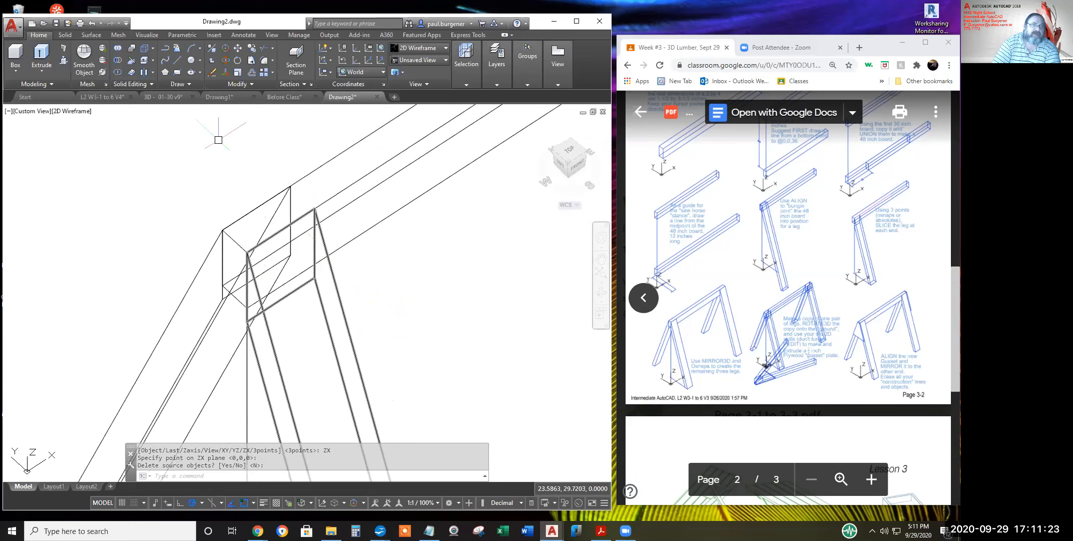
Show the model in the Conceptual visual style and orbit around the beam end to inspect its pair of legs
{"action": "left_click", "coordinate": [72, 110]}
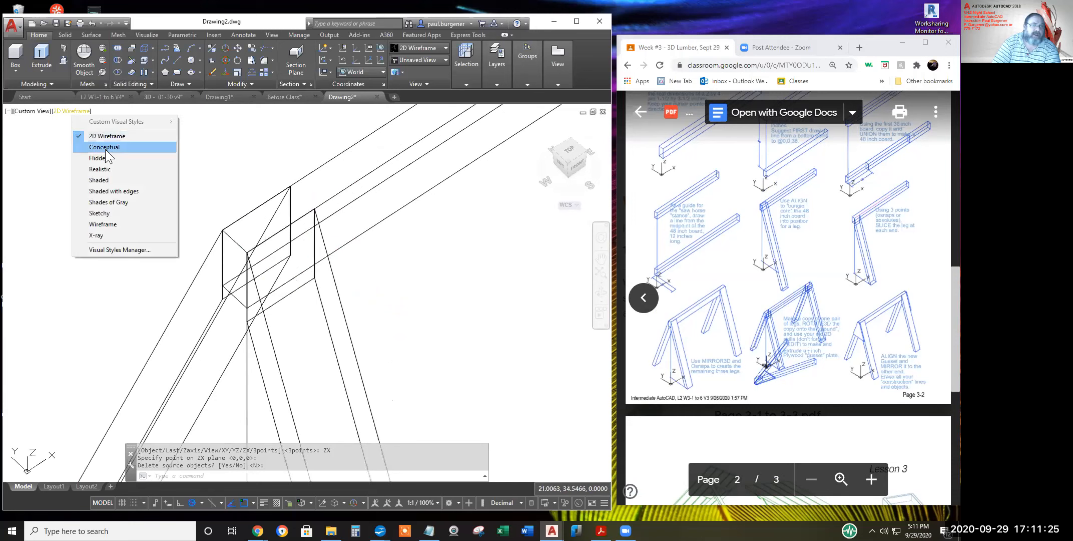
{"action": "left_click", "coordinate": [105, 147]}
{"action": "left_click", "coordinate": [602, 294]}
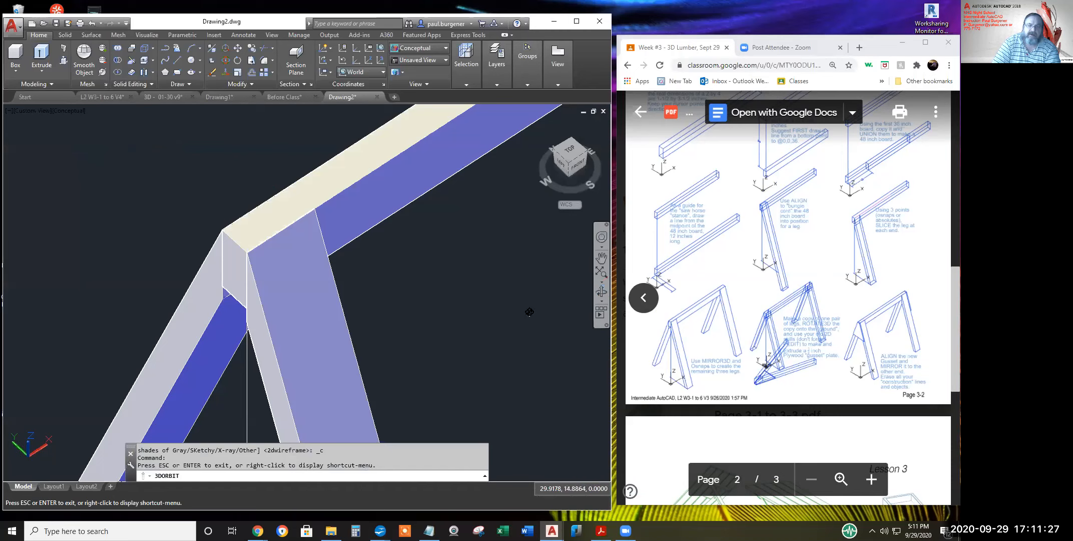
{"action": "mouse_move", "coordinate": [349, 318]}
{"action": "left_mouse_down"}
{"action": "mouse_move", "coordinate": [294, 283]}
{"action": "mouse_move", "coordinate": [358, 311]}
{"action": "mouse_move", "coordinate": [446, 302]}
{"action": "mouse_move", "coordinate": [441, 313]}
{"action": "mouse_move", "coordinate": [378, 318]}
{"action": "mouse_move", "coordinate": [307, 359]}
{"action": "mouse_move", "coordinate": [303, 384]}
{"action": "mouse_move", "coordinate": [364, 331]}
{"action": "mouse_move", "coordinate": [371, 305]}
{"action": "mouse_move", "coordinate": [336, 302]}
{"action": "mouse_move", "coordinate": [339, 310]}
{"action": "left_mouse_up"}
{"action": "scroll", "coordinate": [339, 310], "scroll_direction": "down", "scroll_amount": 4}
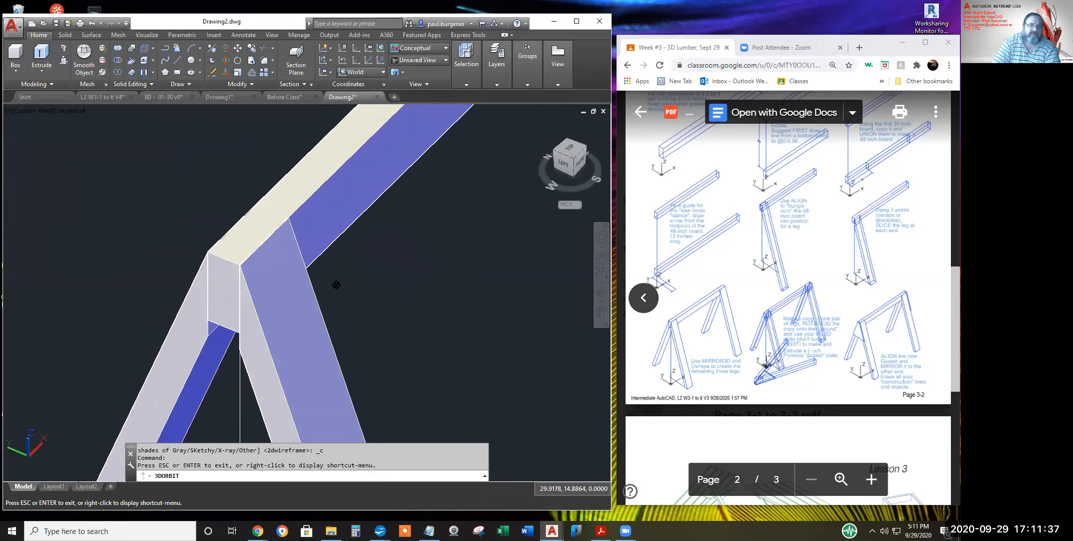
{"action": "scroll", "coordinate": [346, 278], "scroll_direction": "down", "scroll_amount": 4}
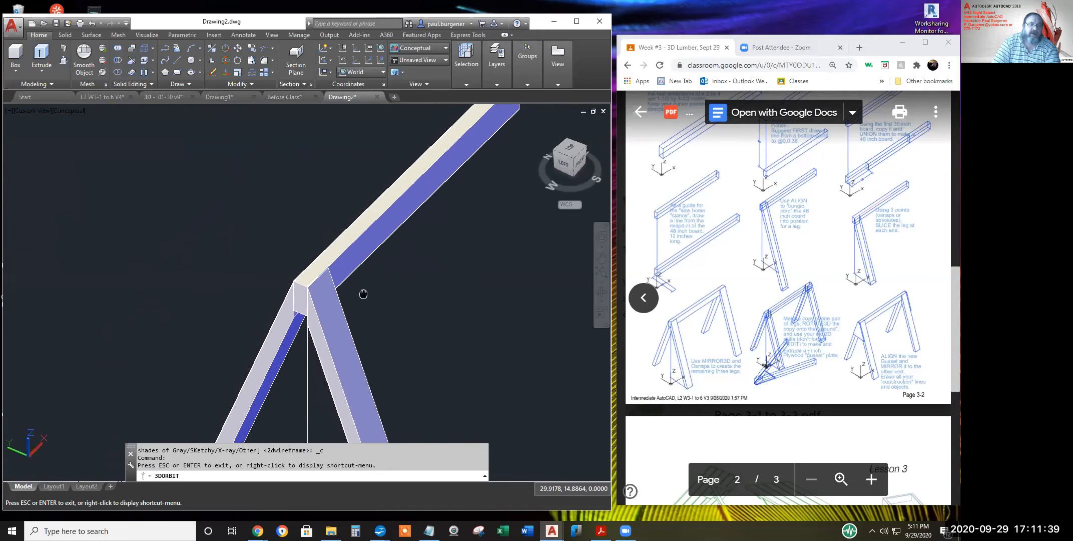
{"action": "scroll", "coordinate": [346, 321], "scroll_direction": "down", "scroll_amount": 3}
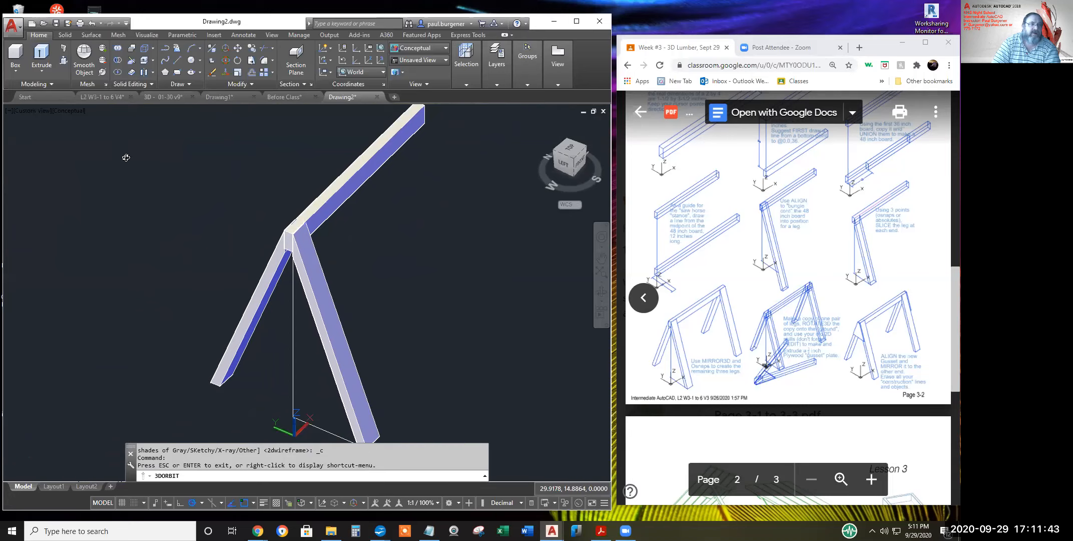
{"action": "key", "text": "Escape"}
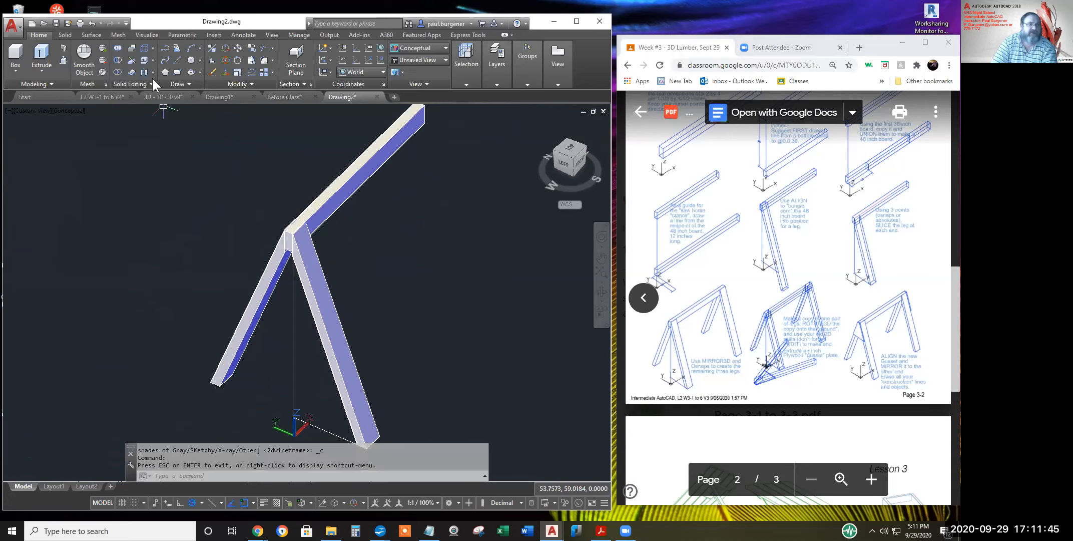
Undo the orbit, the Conceptual visual style and the mirrored copy of the leg
{"action": "left_click", "coordinate": [89, 21]}
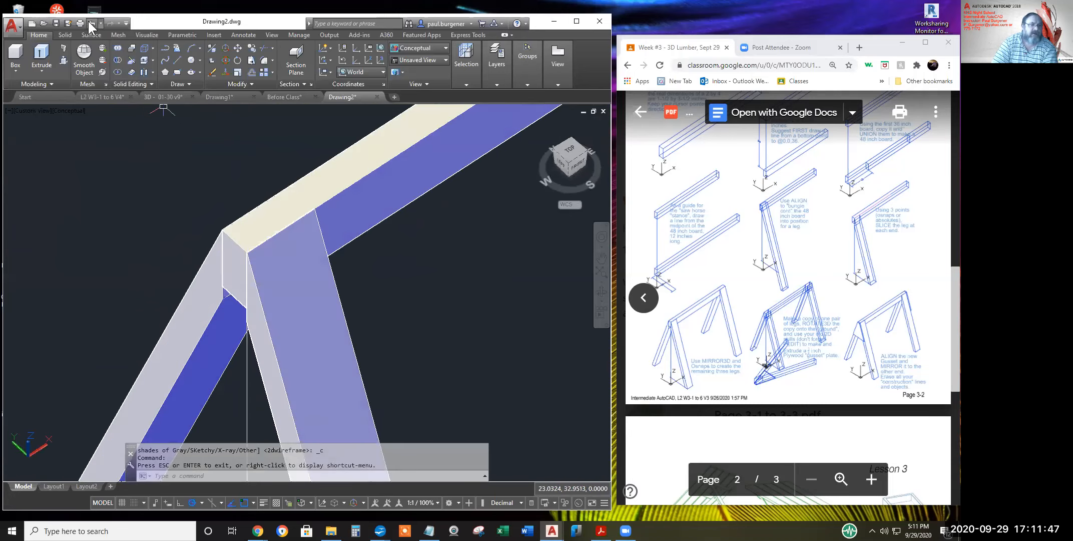
{"action": "left_click", "coordinate": [88, 21]}
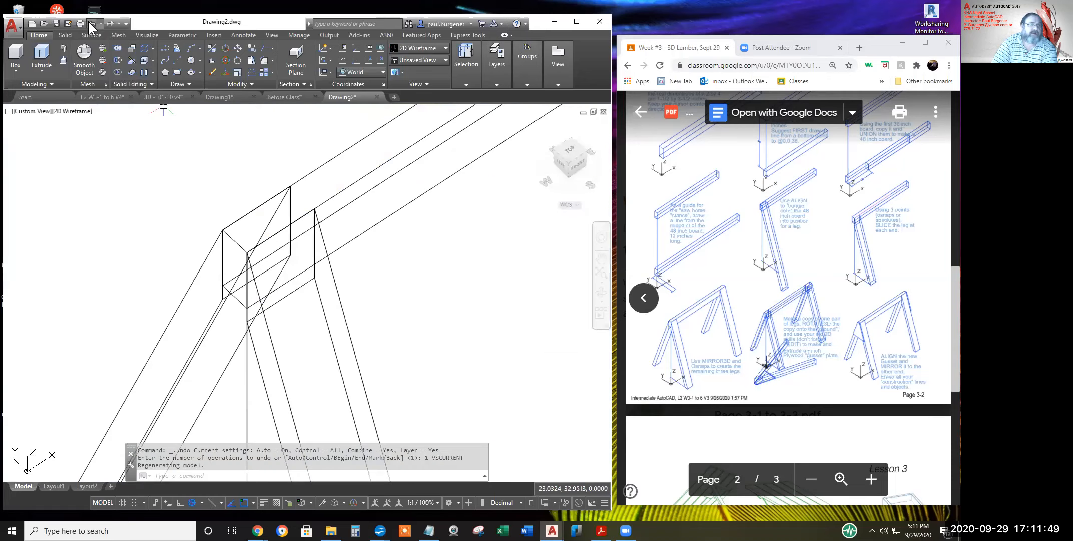
{"action": "left_click", "coordinate": [89, 21]}
{"action": "left_click", "coordinate": [89, 21]}
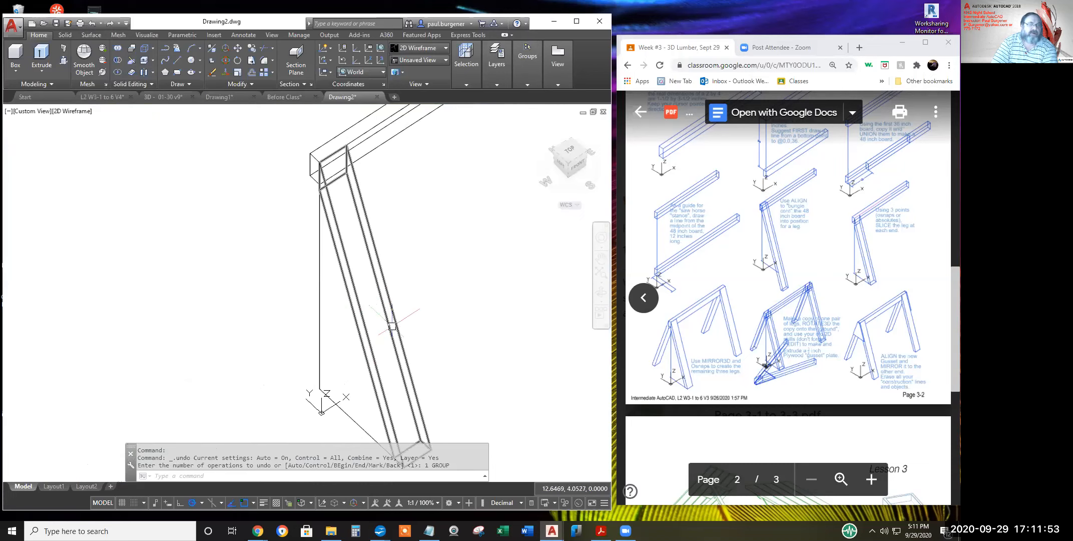
Mirror the leg with the Mirror command across a line through the midpoints of the beam's two end edges, keeping the original
{"action": "scroll", "coordinate": [400, 324], "scroll_direction": "down", "scroll_amount": 4}
{"action": "middle_click_drag", "start_coordinate": [399, 325], "coordinate": [289, 310]}
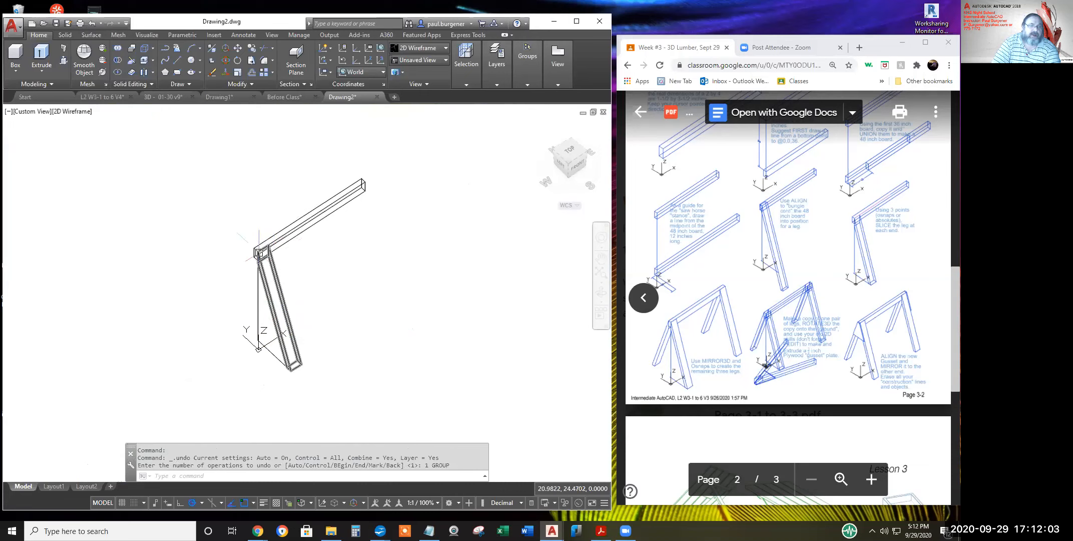
{"action": "scroll", "coordinate": [257, 247], "scroll_direction": "up", "scroll_amount": 4}
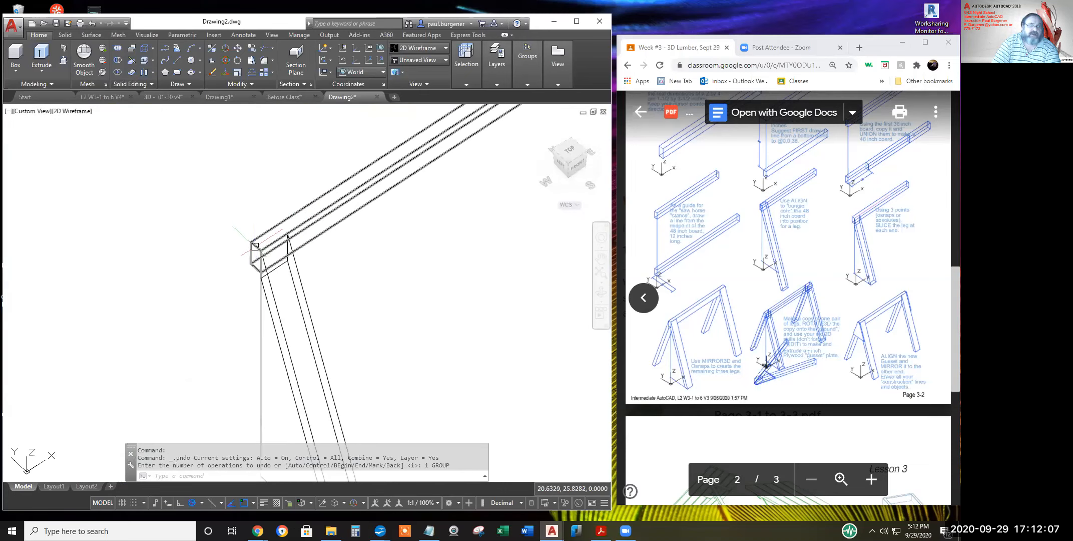
{"action": "scroll", "coordinate": [255, 247], "scroll_direction": "down", "scroll_amount": 4}
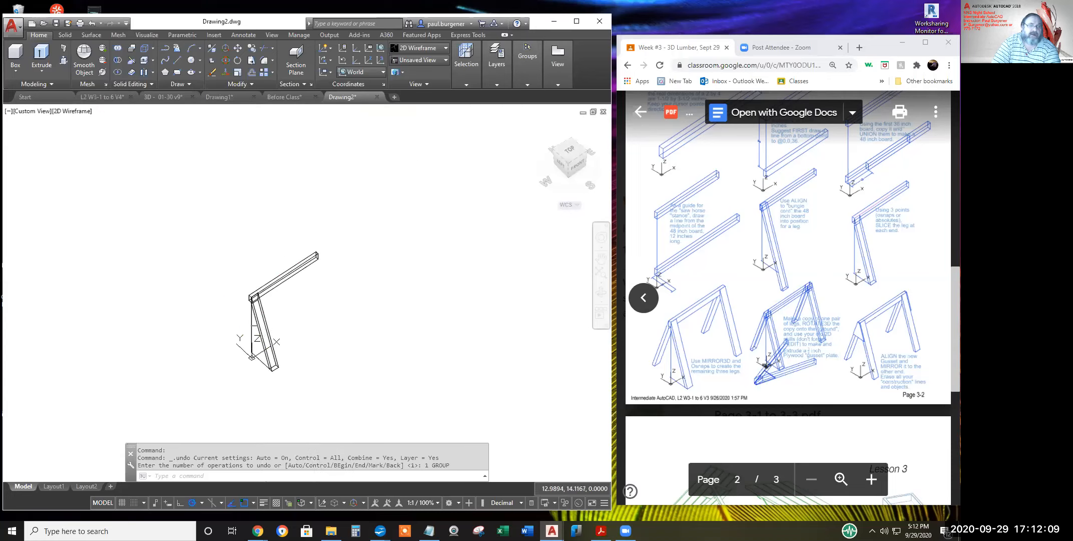
{"action": "scroll", "coordinate": [249, 352], "scroll_direction": "up", "scroll_amount": 3}
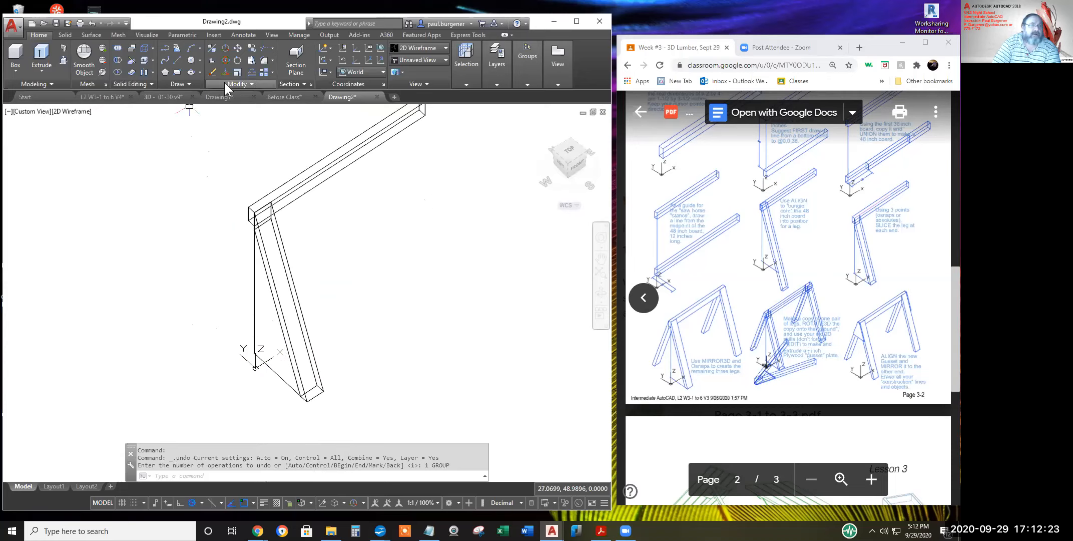
{"action": "left_click", "coordinate": [243, 83]}
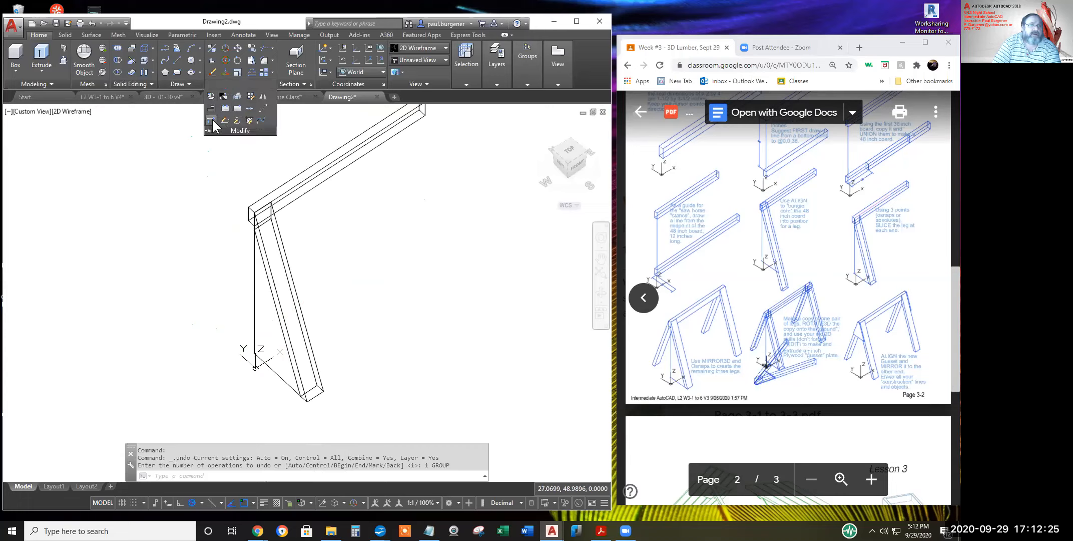
{"action": "left_click", "coordinate": [263, 98]}
{"action": "left_click", "coordinate": [274, 235]}
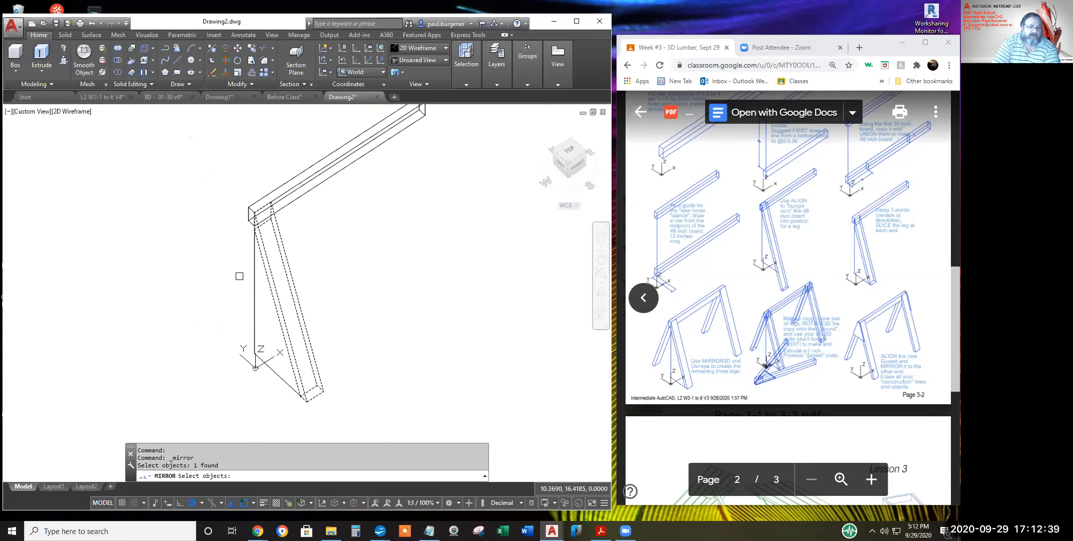
{"action": "key", "text": "Return"}
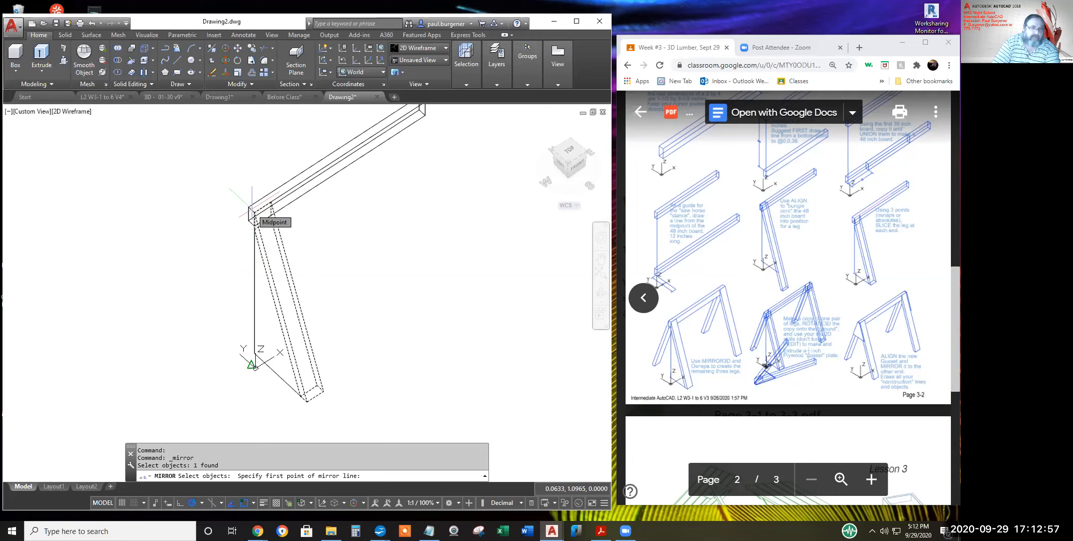
{"action": "left_click", "coordinate": [253, 365]}
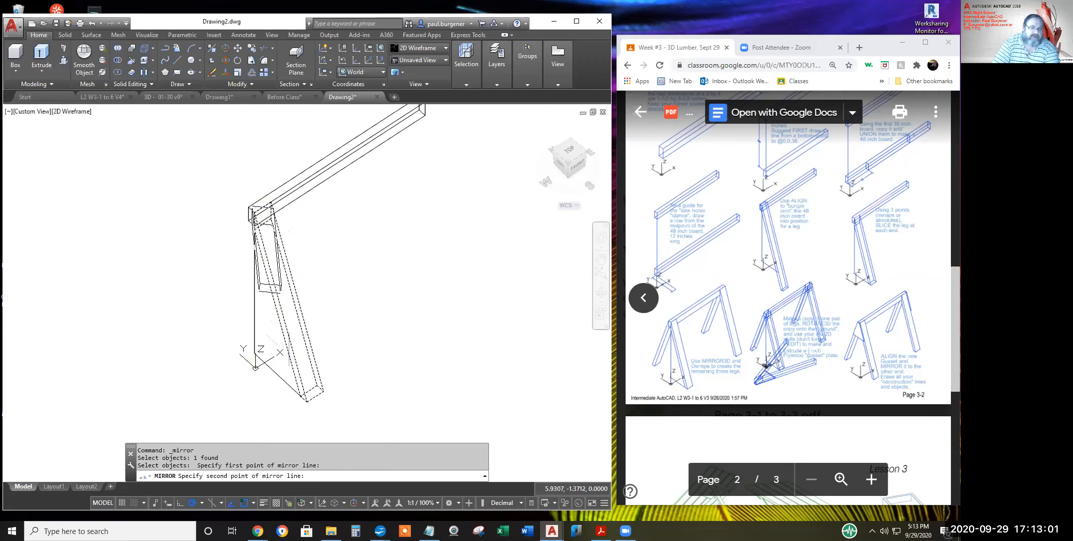
{"action": "middle_click_drag", "start_coordinate": [368, 260], "coordinate": [280, 288]}
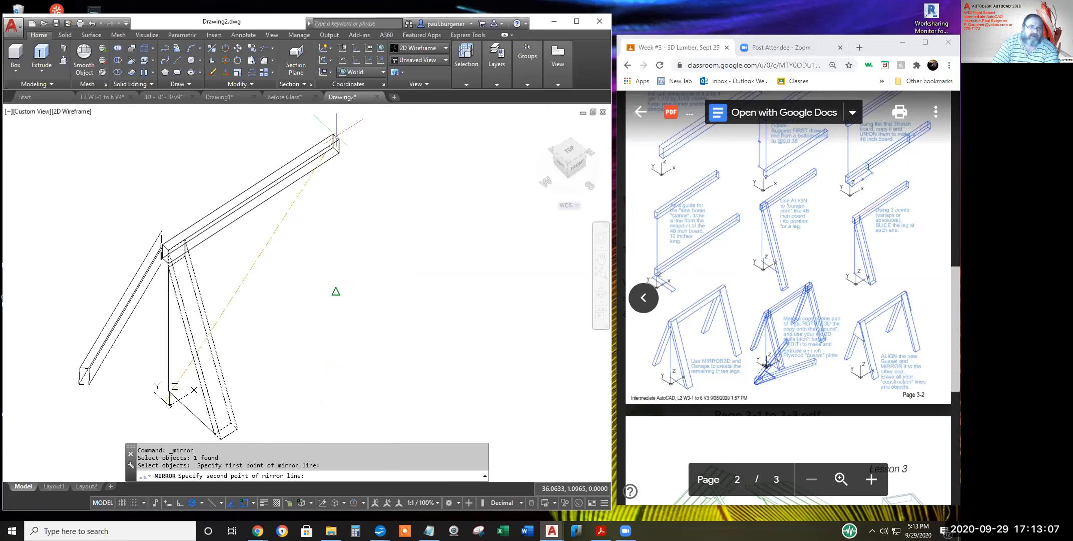
{"action": "scroll", "coordinate": [337, 134], "scroll_direction": "up", "scroll_amount": 4}
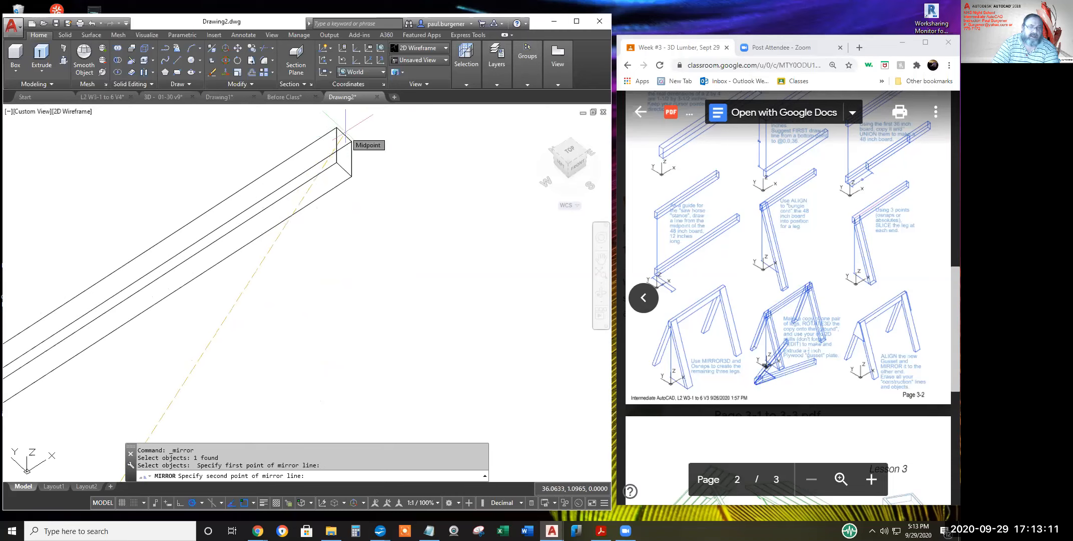
{"action": "scroll", "coordinate": [344, 131], "scroll_direction": "down", "scroll_amount": 2}
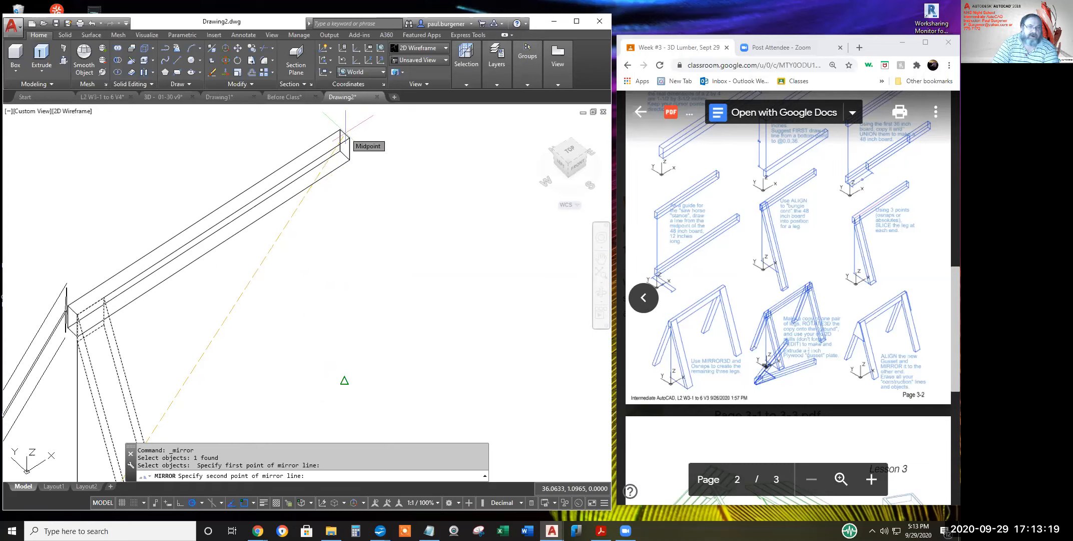
{"action": "left_click", "coordinate": [345, 132]}
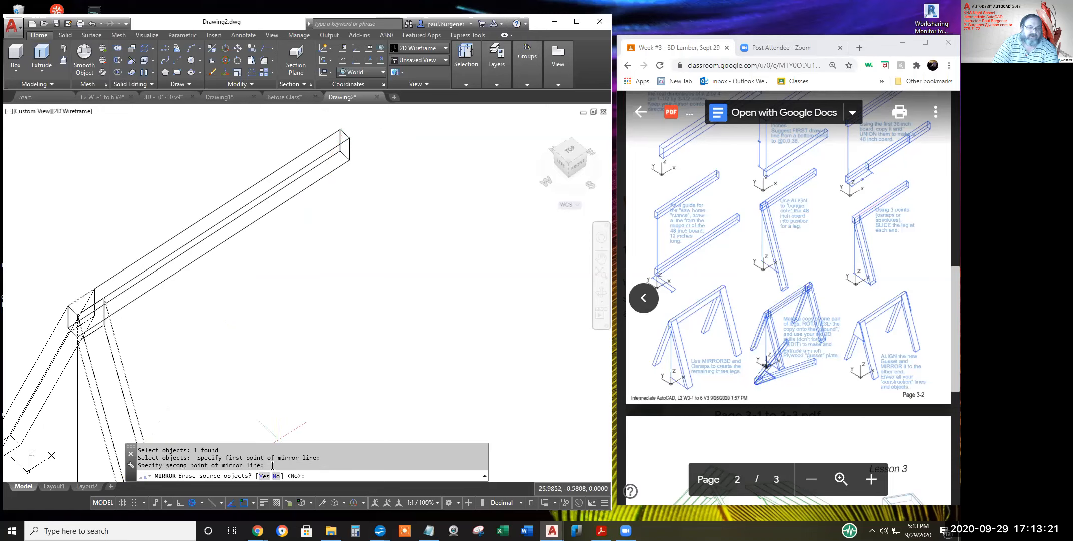
{"action": "key", "text": "Return"}
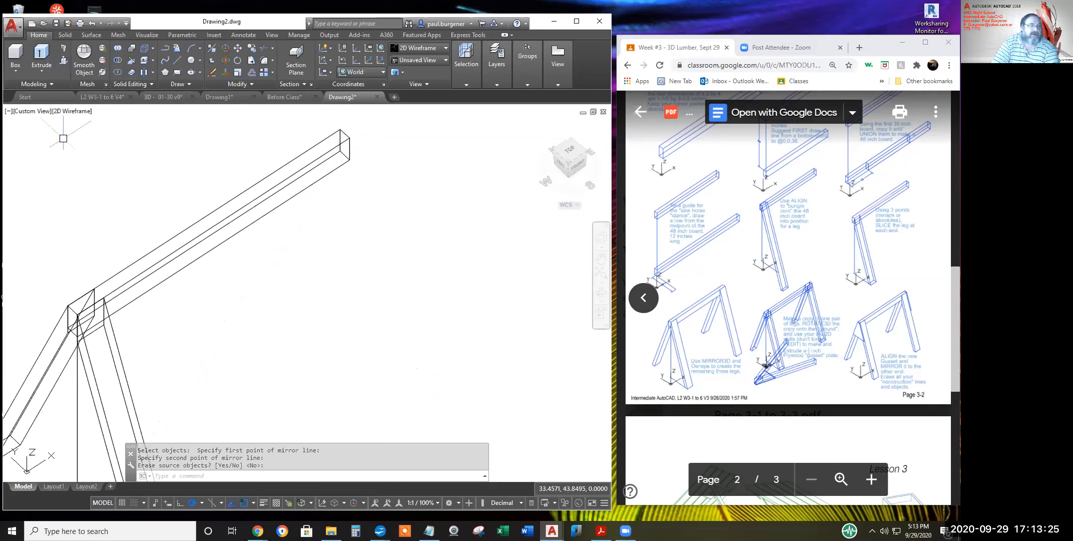
Set the visual style to Conceptual and orbit the model to inspect both legs under the beam
{"action": "left_click", "coordinate": [80, 111]}
{"action": "left_click", "coordinate": [116, 148]}
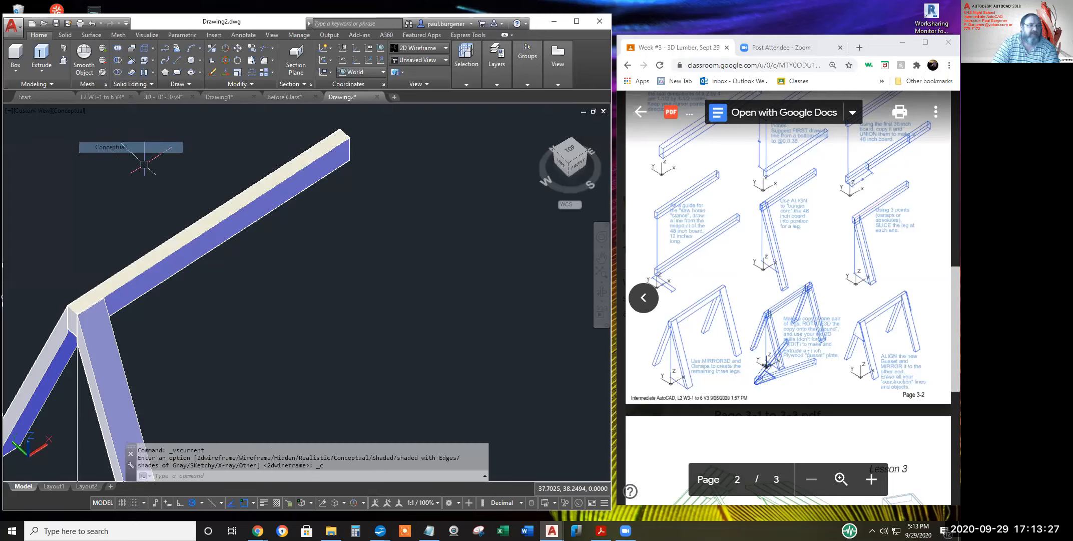
{"action": "left_click", "coordinate": [603, 291]}
{"action": "left_click_drag", "start_coordinate": [131, 350], "coordinate": [179, 338]}
{"action": "left_click_drag", "start_coordinate": [210, 308], "coordinate": [203, 334]}
{"action": "middle_click_drag", "start_coordinate": [228, 315], "coordinate": [335, 266]}
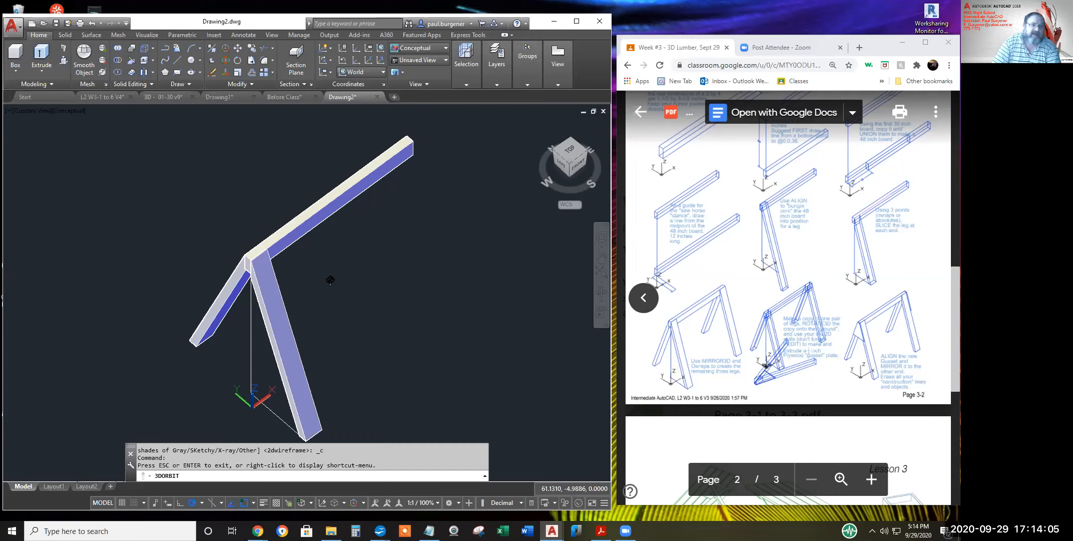
{"action": "left_click_drag", "start_coordinate": [329, 280], "coordinate": [331, 278]}
{"action": "key", "text": "Escape"}
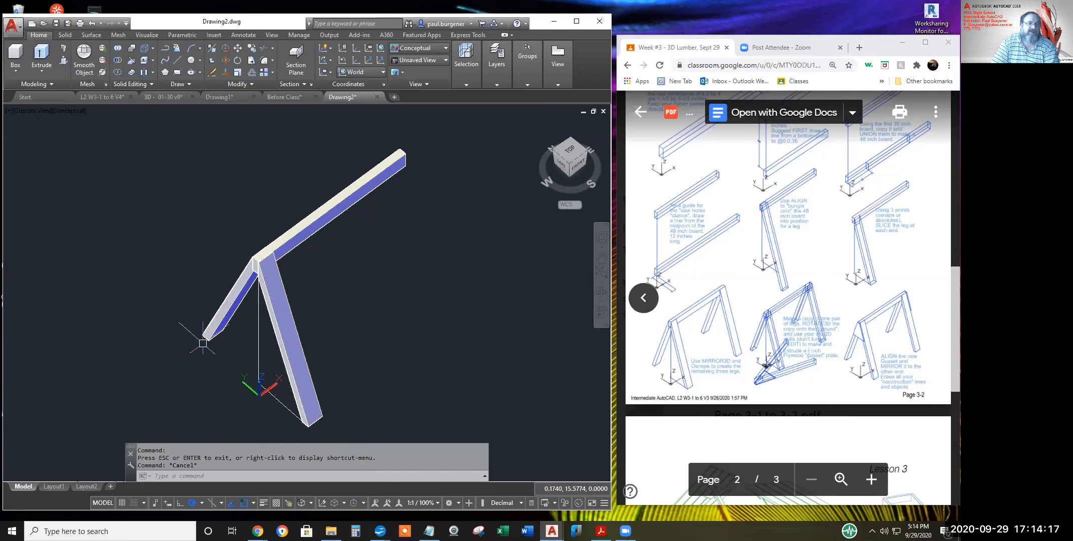
Try 3D Rotate on both legs, turning them 90 degrees about the Y axis at the front leg's bottom corner, and undo it
{"action": "middle_click_drag", "start_coordinate": [219, 344], "coordinate": [282, 234]}
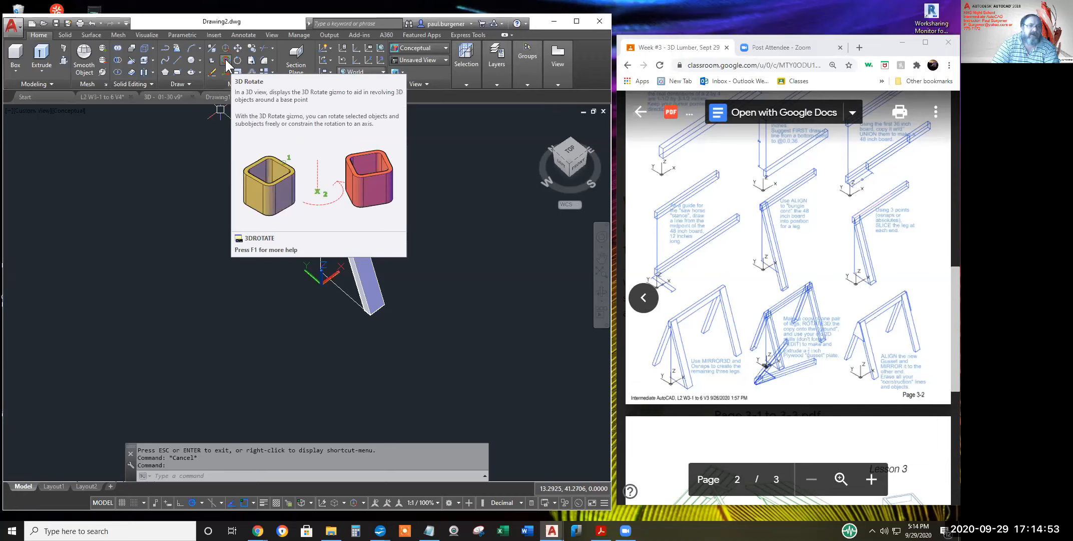
{"action": "left_click", "coordinate": [226, 58]}
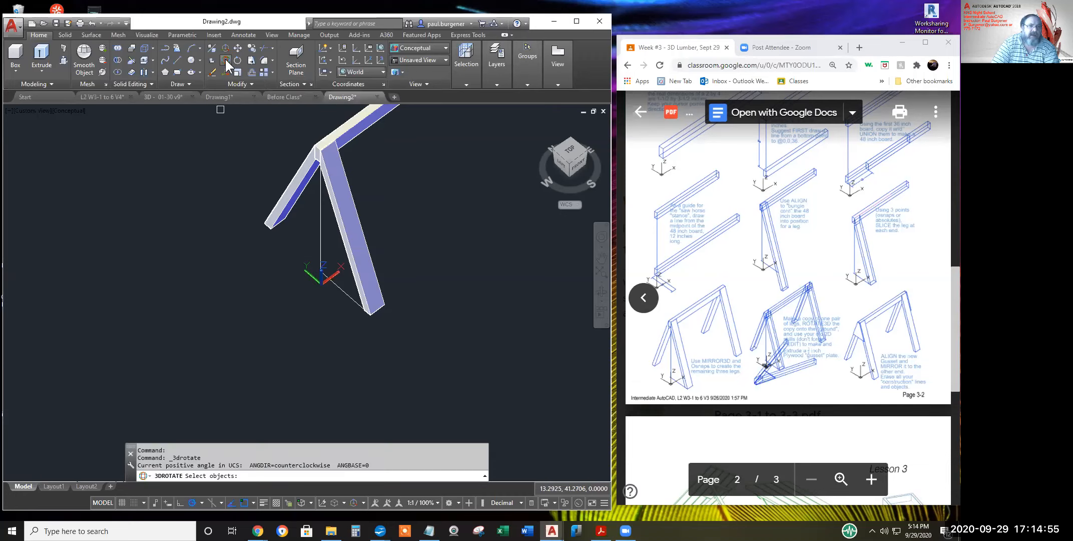
{"action": "left_click", "coordinate": [340, 191]}
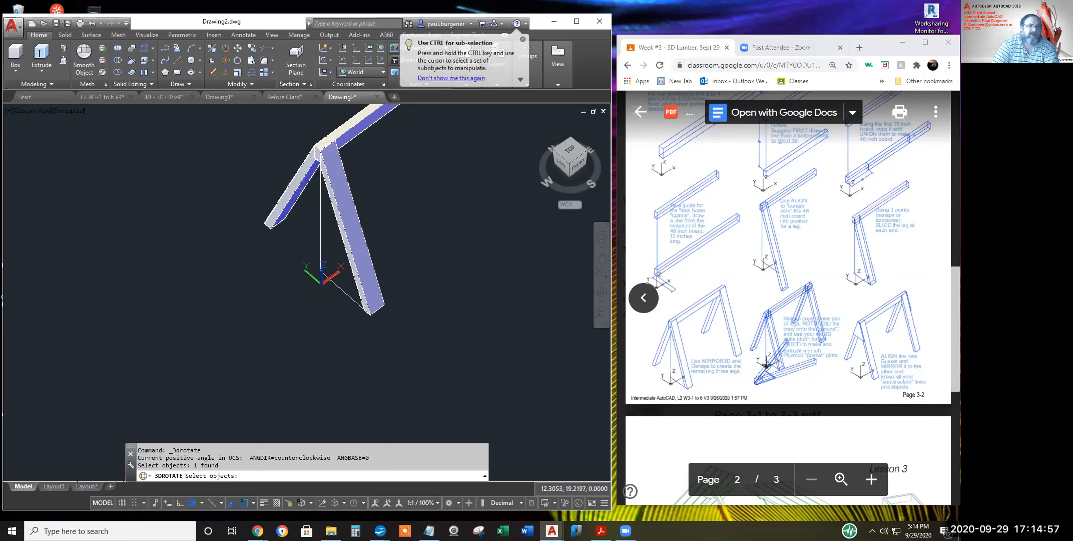
{"action": "left_click", "coordinate": [288, 198]}
{"action": "key", "text": "Return"}
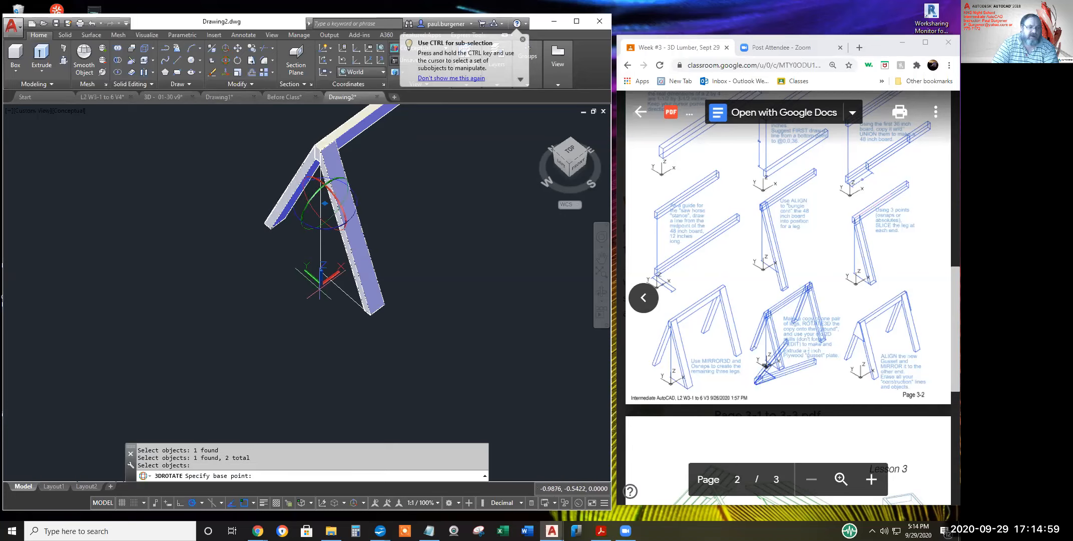
{"action": "left_click", "coordinate": [371, 314]}
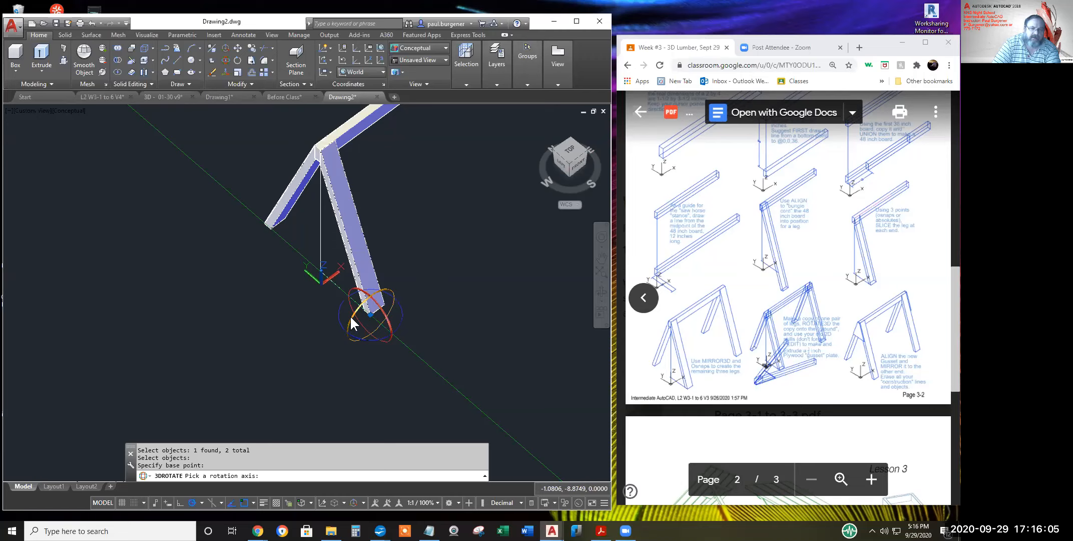
{"action": "left_click", "coordinate": [350, 315]}
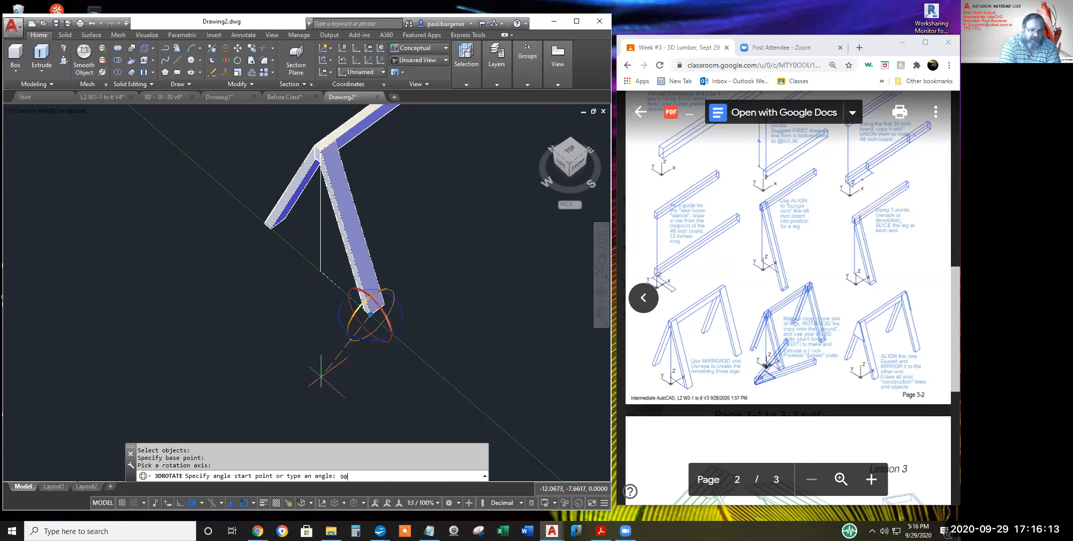
{"action": "key", "text": "Return"}
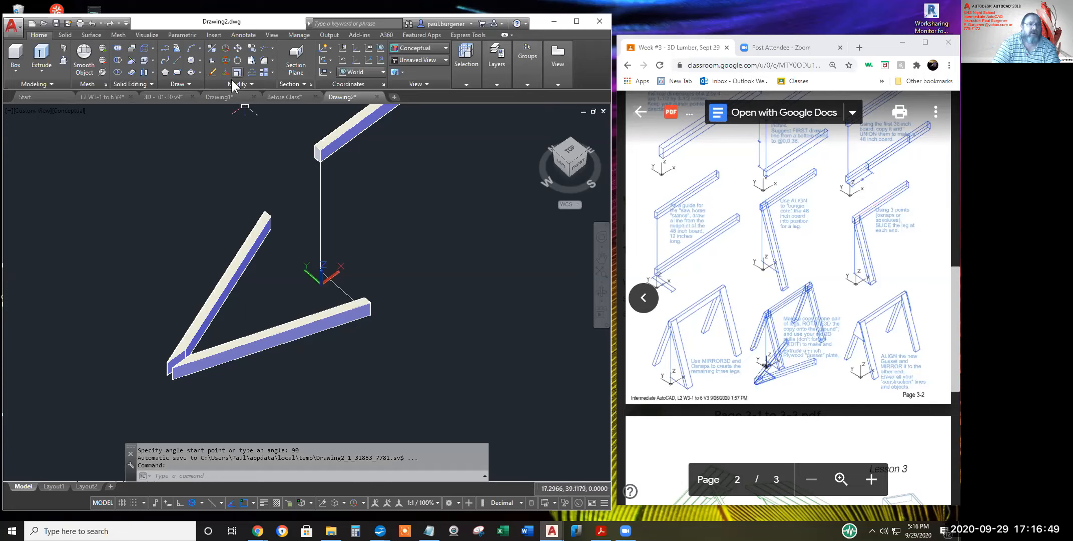
{"action": "left_click", "coordinate": [92, 23]}
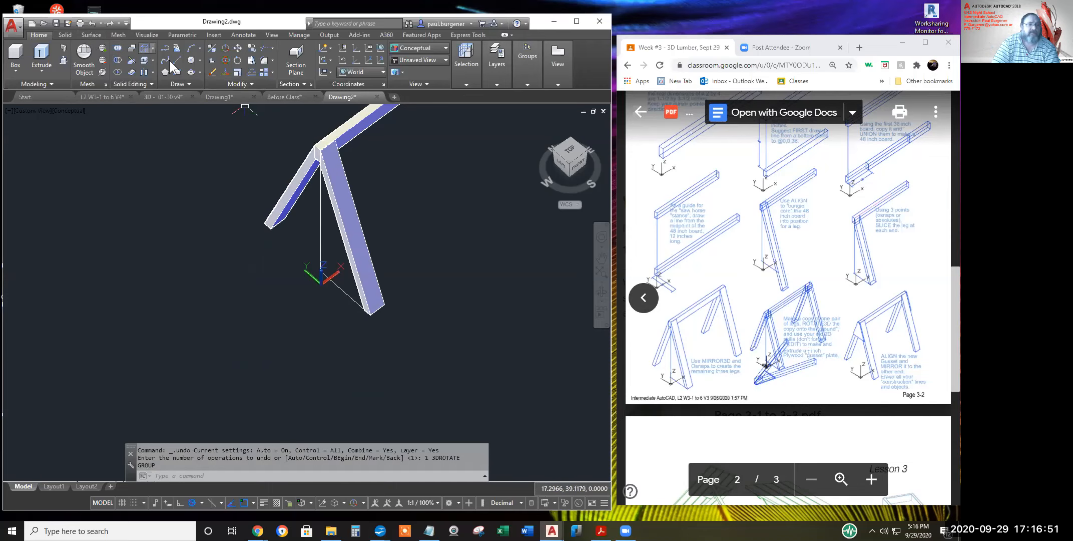
Rotate both legs -90 degrees with ROTATE3D about a two-point axis running along the Y direction from the front leg's bottom corner
{"action": "left_click", "coordinate": [249, 81]}
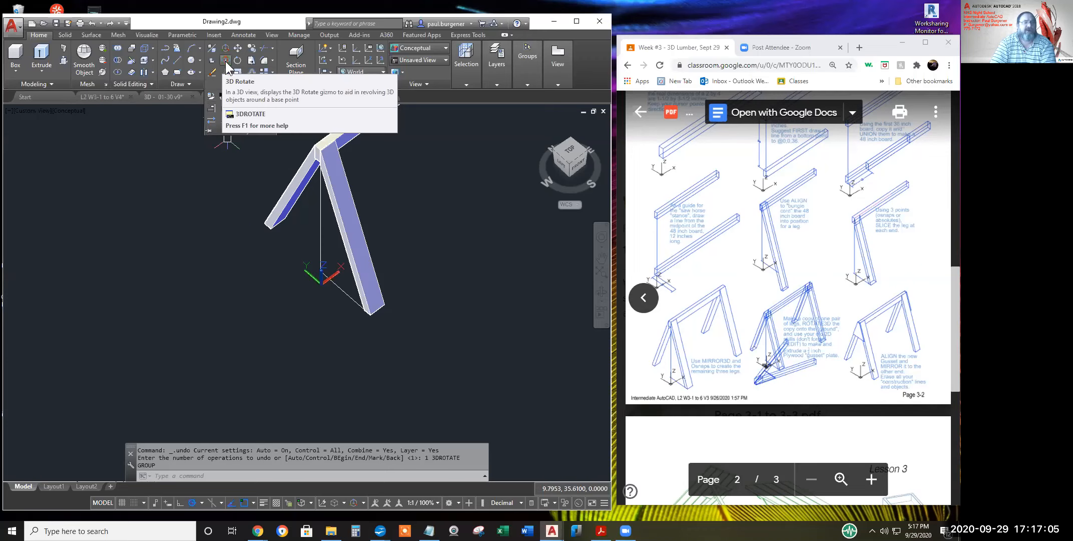
{"action": "type", "text": "tate3e"}
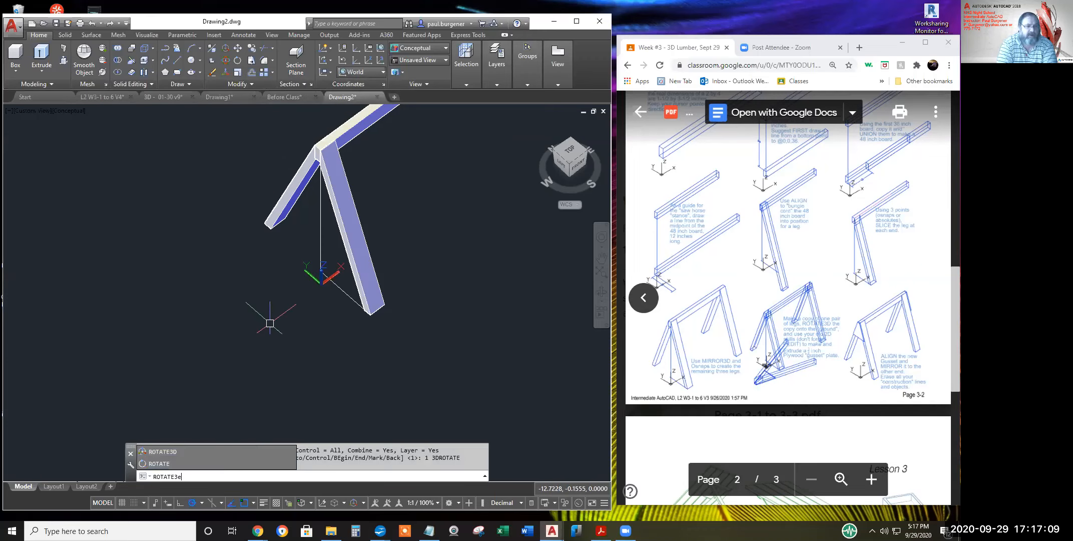
{"action": "key", "text": "BackSpace"}
{"action": "type", "text": "D"}
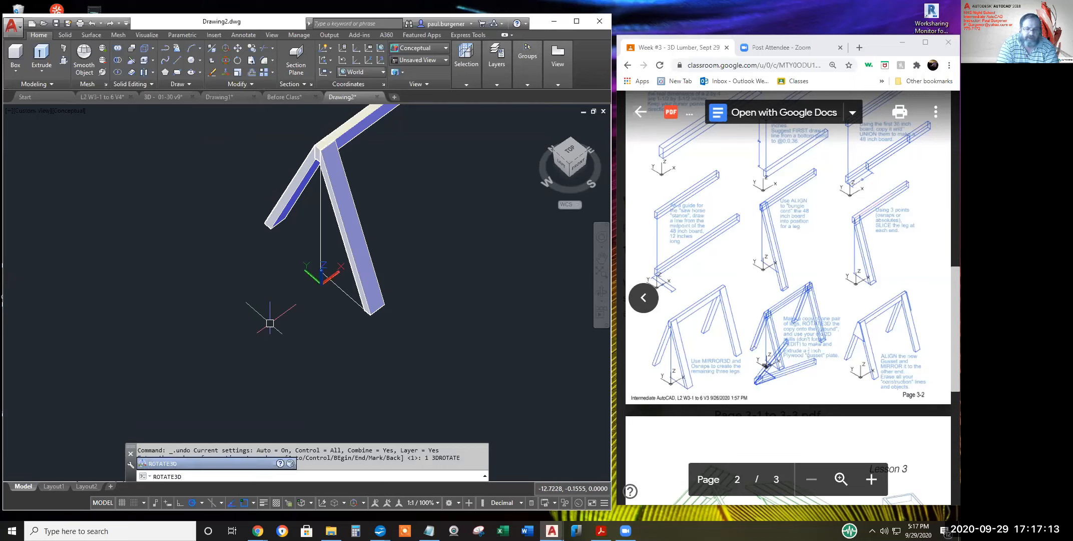
{"action": "key", "text": "Return"}
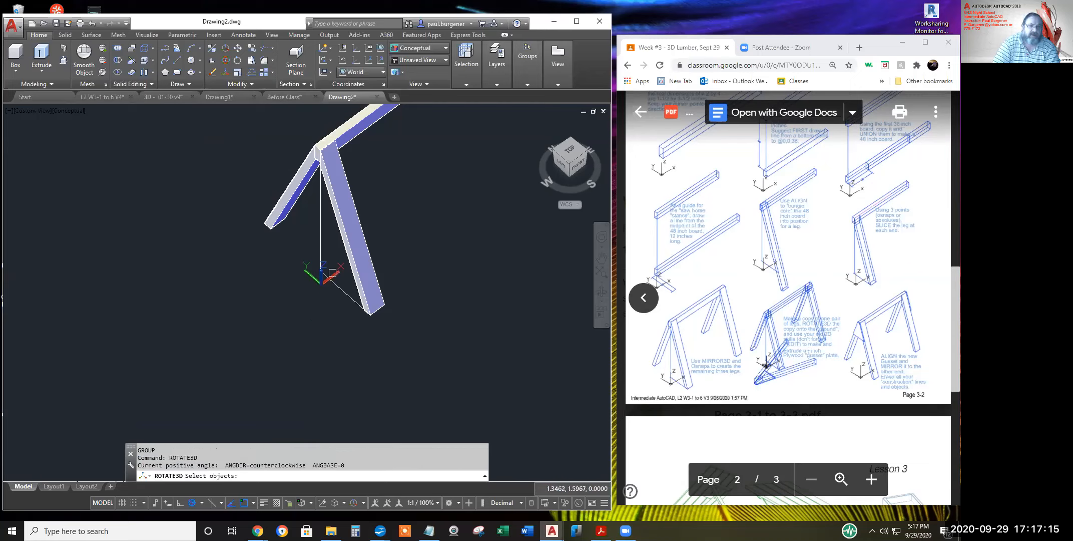
{"action": "left_click", "coordinate": [352, 246]}
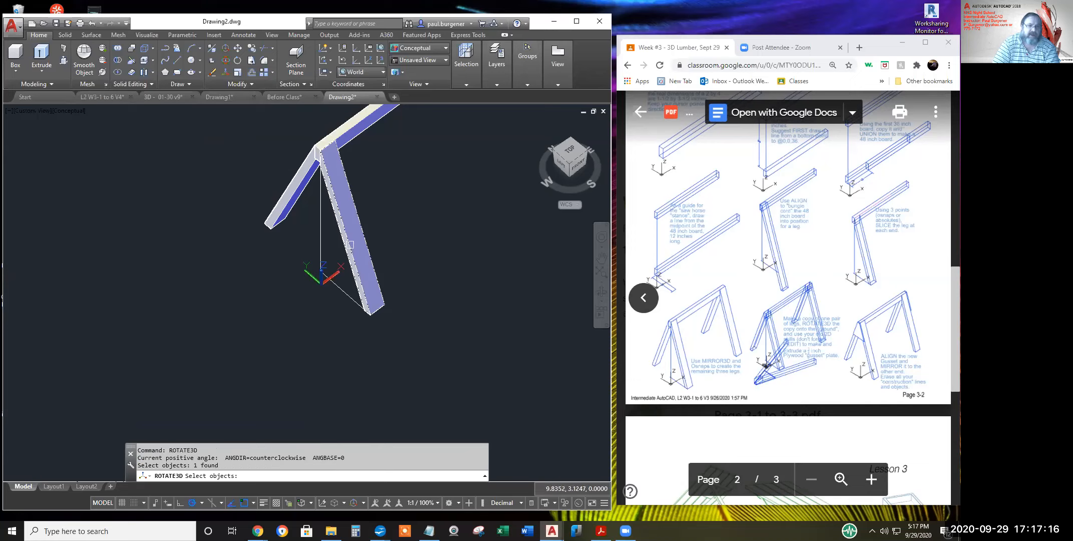
{"action": "left_click", "coordinate": [287, 212]}
{"action": "key", "text": "Return"}
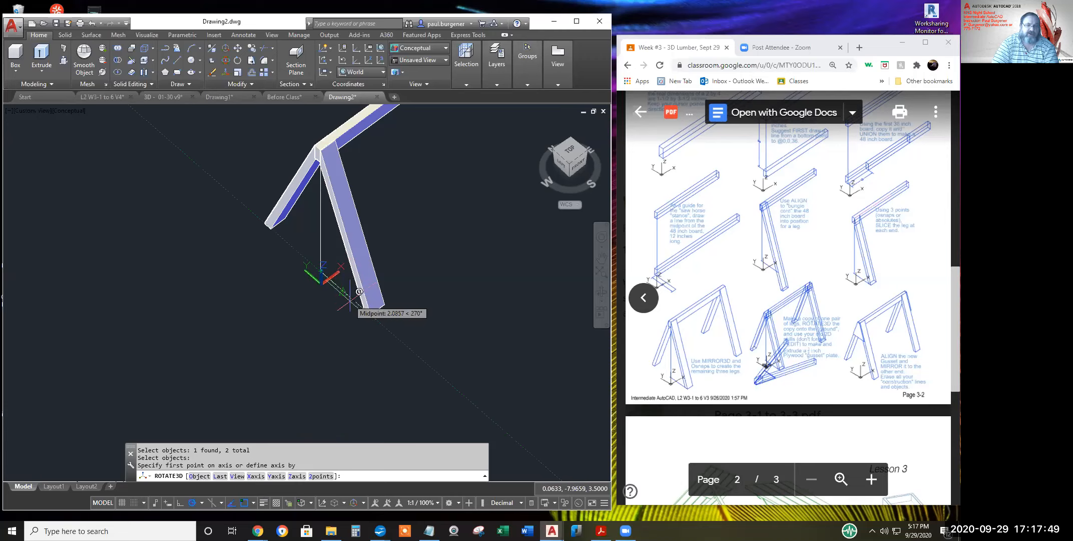
{"action": "left_click", "coordinate": [321, 476]}
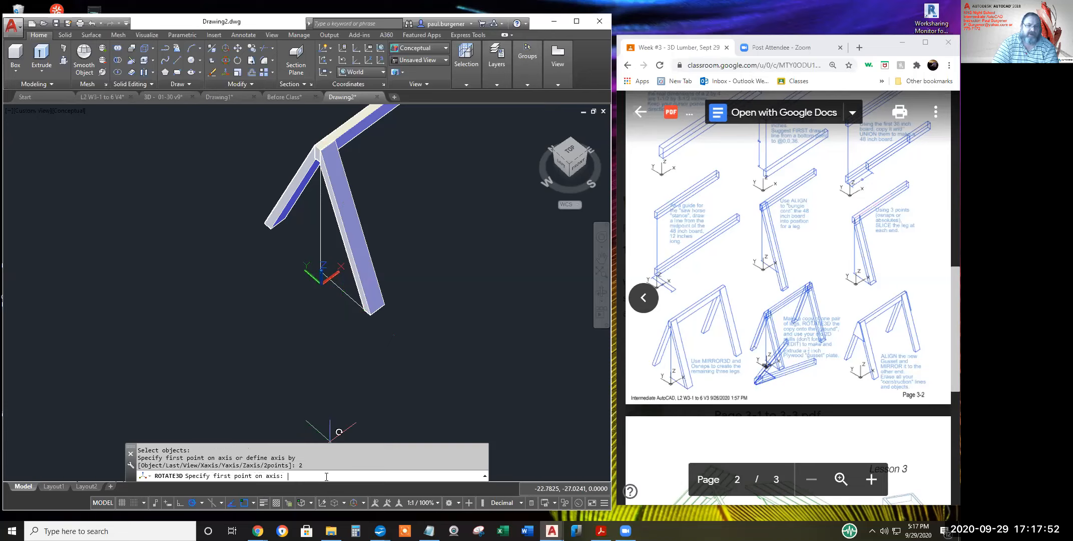
{"action": "left_click", "coordinate": [371, 315]}
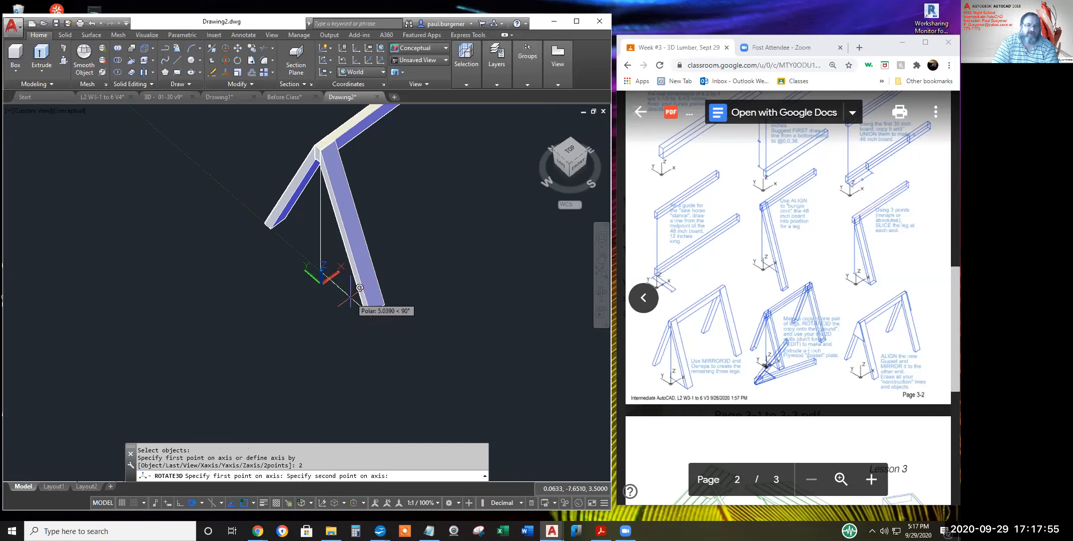
{"action": "left_click", "coordinate": [352, 282]}
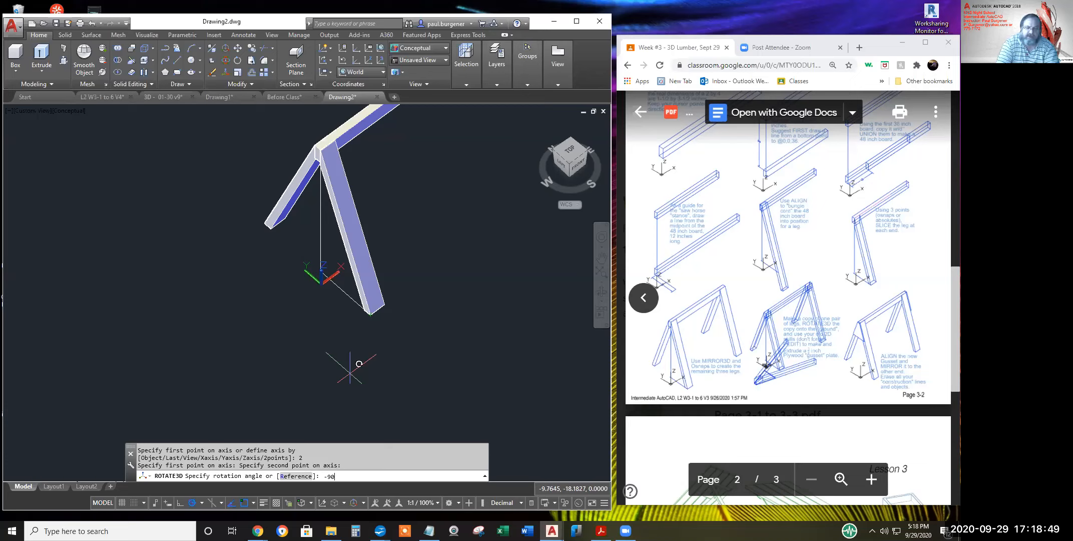
{"action": "key", "text": "Return"}
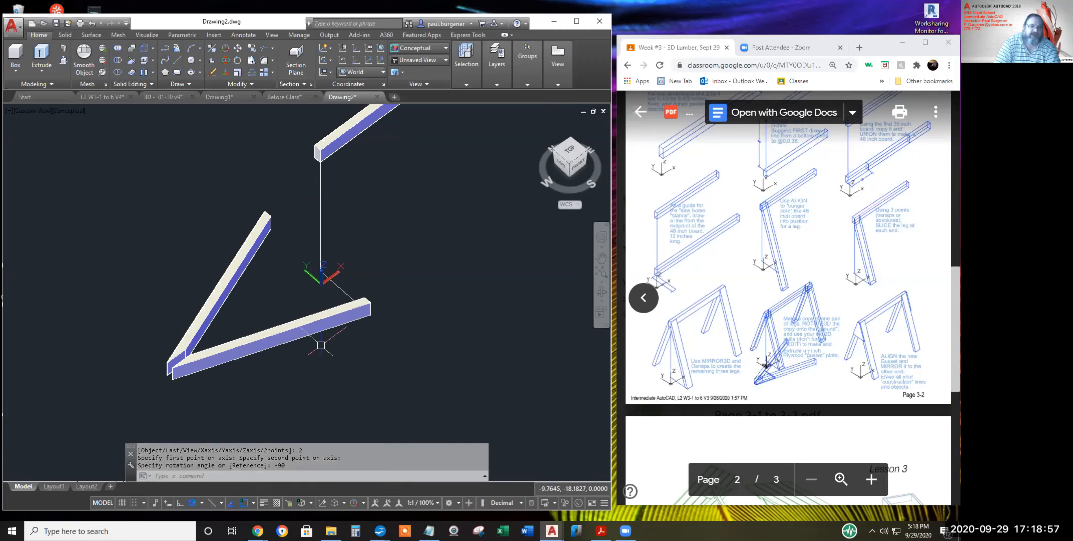
Set the visual style to 2D Wireframe and draw a closed polyline gusset outline through the legs' outer edge midpoints and apex corners
{"action": "left_click", "coordinate": [70, 111]}
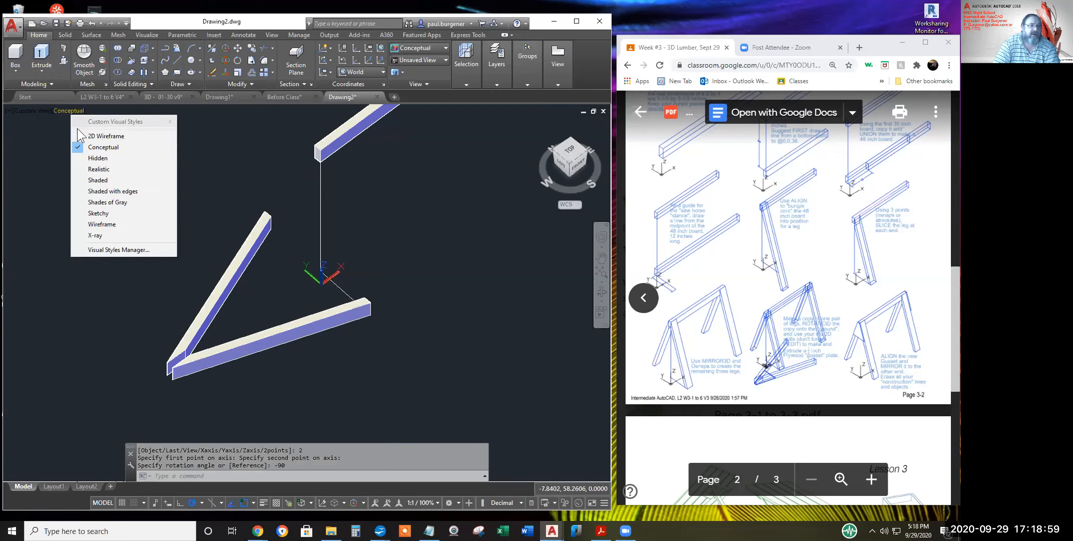
{"action": "left_click", "coordinate": [108, 138]}
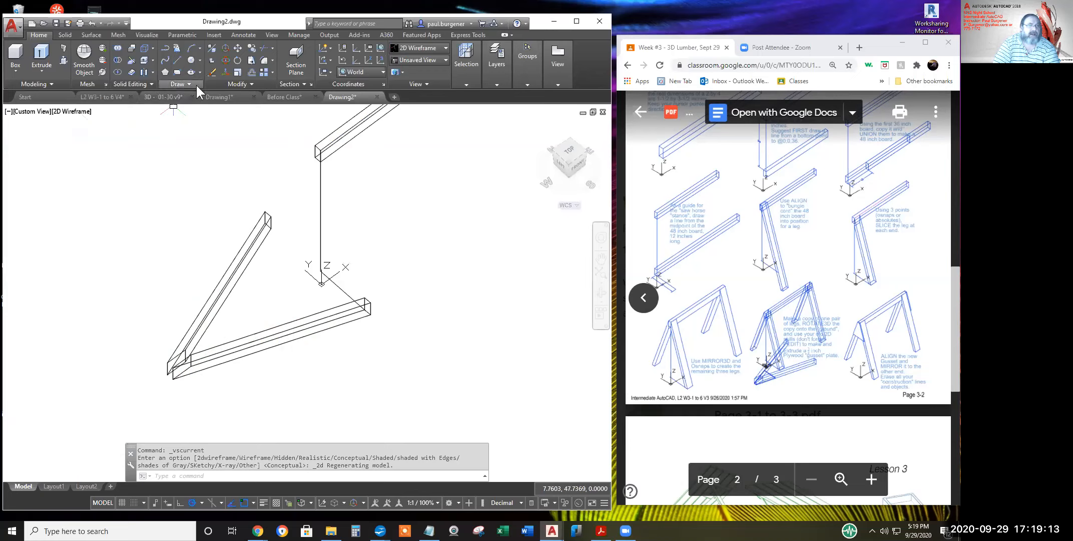
{"action": "left_click", "coordinate": [164, 47]}
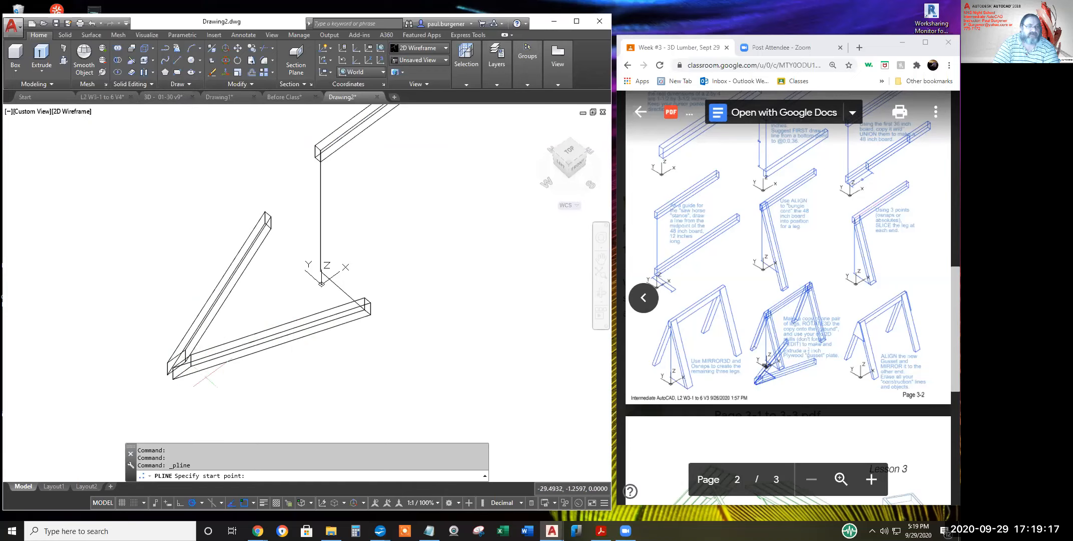
{"action": "scroll", "coordinate": [228, 366], "scroll_direction": "up", "scroll_amount": 2}
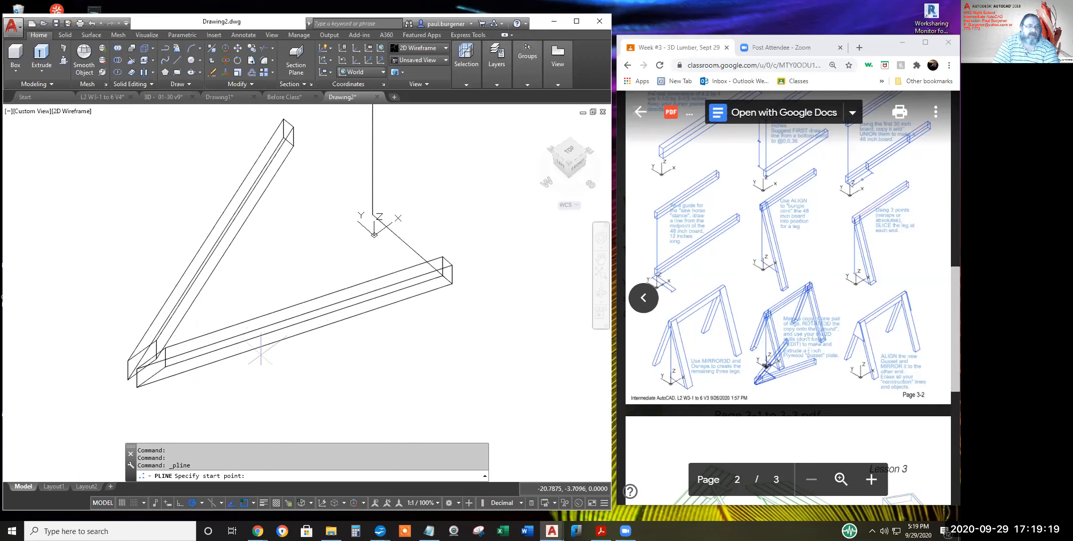
{"action": "left_click", "coordinate": [294, 336]}
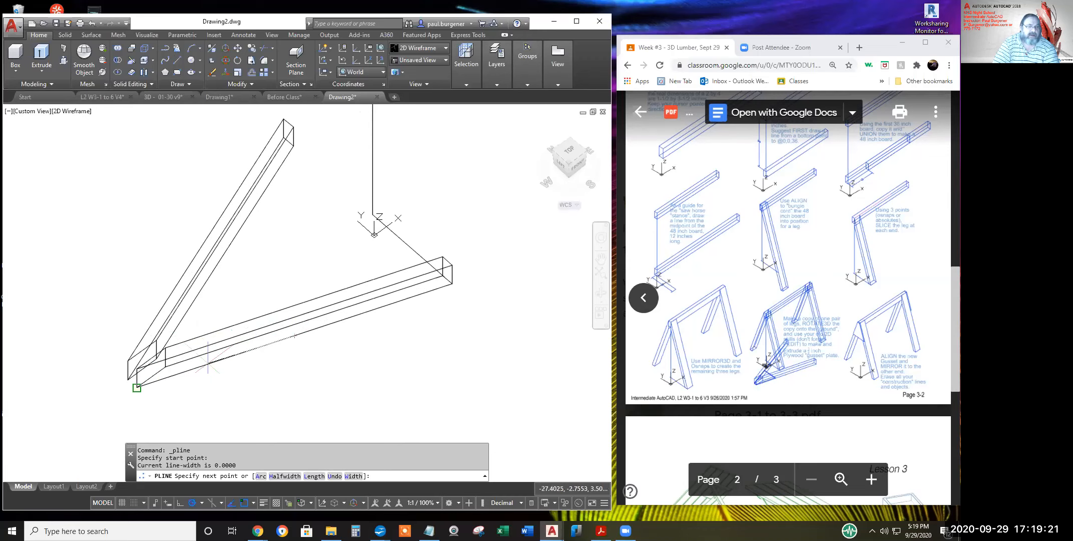
{"action": "left_click", "coordinate": [137, 387]}
{"action": "left_click", "coordinate": [128, 379]}
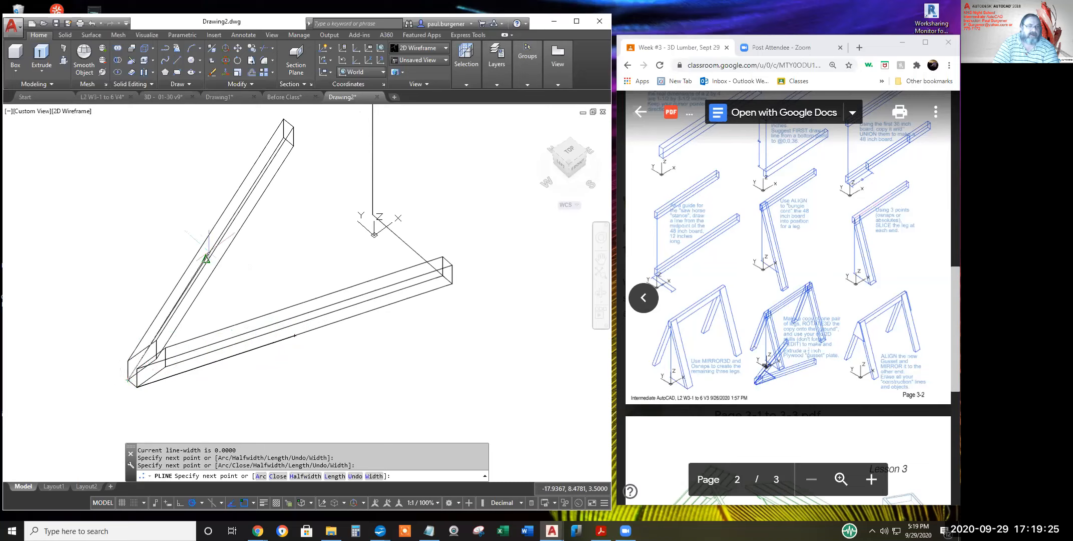
{"action": "left_click", "coordinate": [206, 259]}
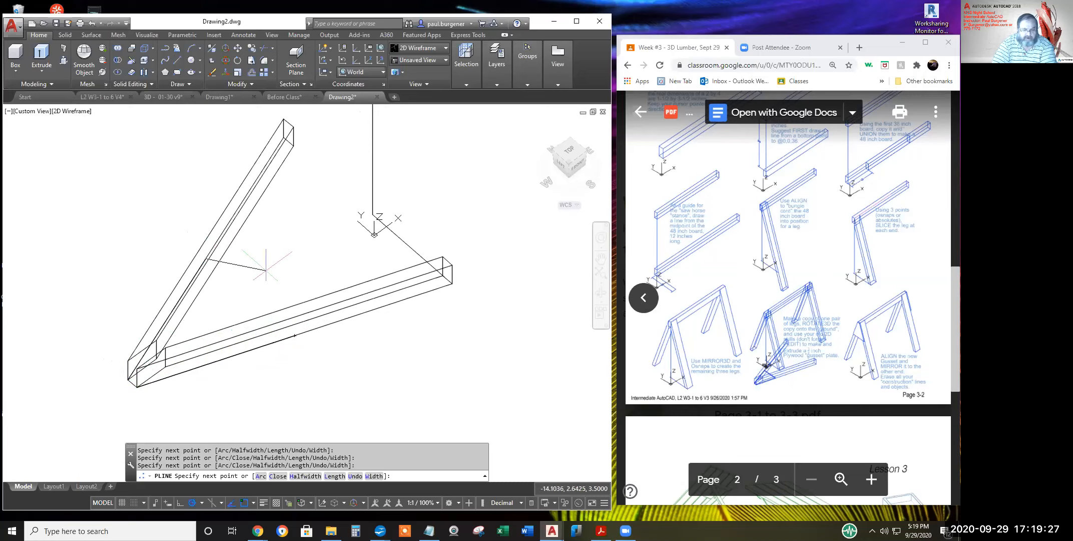
{"action": "type", "text": "c"}
{"action": "key", "text": "Return"}
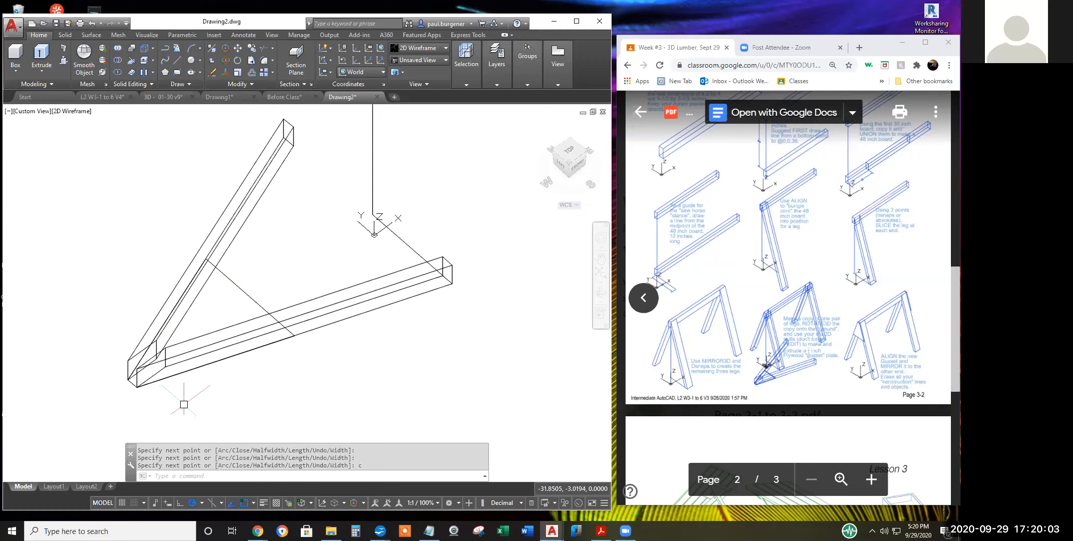
Extrude the closed gusset polyline between the two legs to a height of .5
{"action": "middle_click_drag", "start_coordinate": [331, 275], "coordinate": [294, 448]}
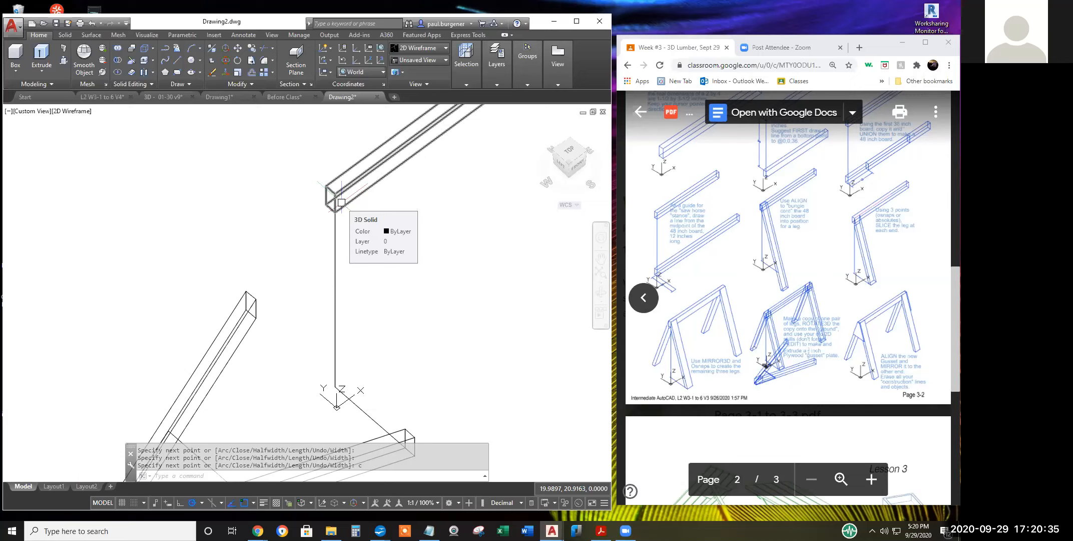
{"action": "scroll", "coordinate": [312, 279], "scroll_direction": "down", "scroll_amount": 4}
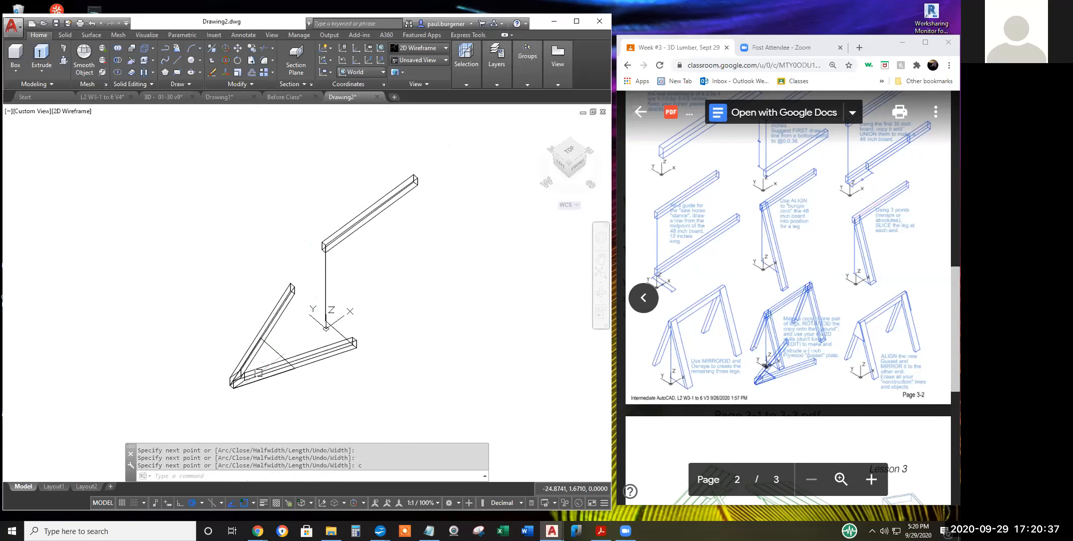
{"action": "scroll", "coordinate": [262, 363], "scroll_direction": "up", "scroll_amount": 2}
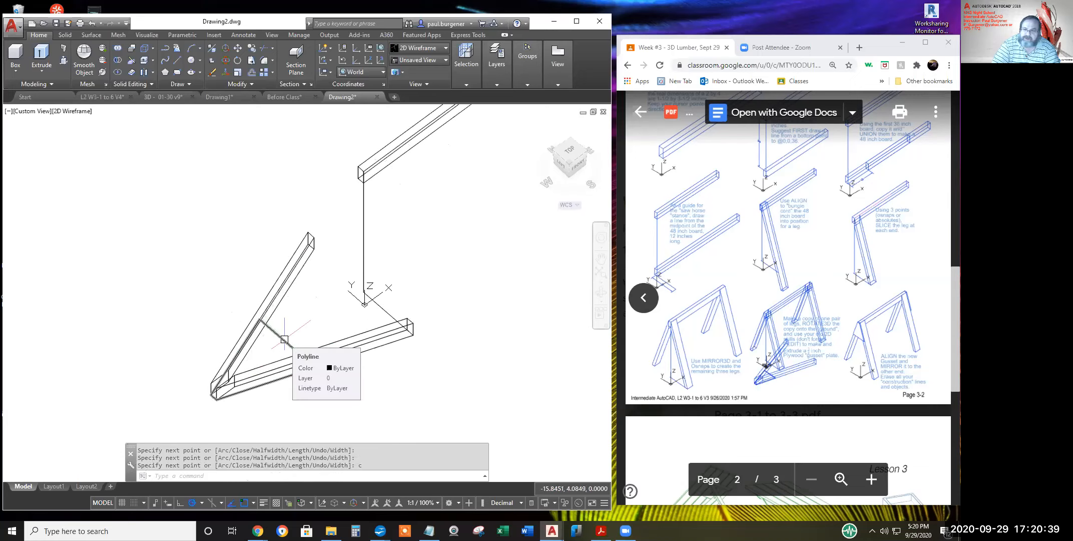
{"action": "middle_click_drag", "start_coordinate": [285, 339], "coordinate": [312, 296]}
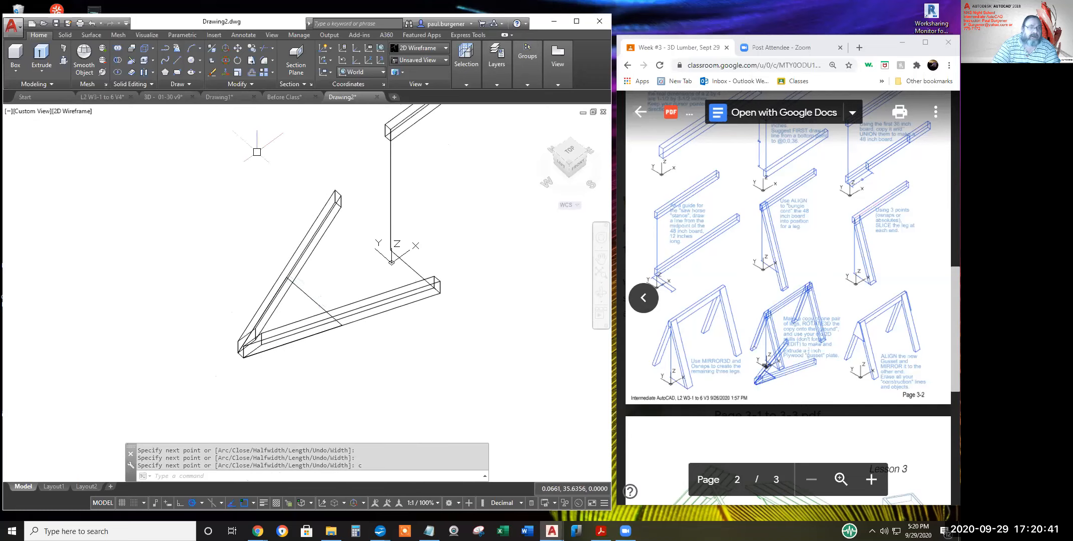
{"action": "left_click", "coordinate": [43, 53]}
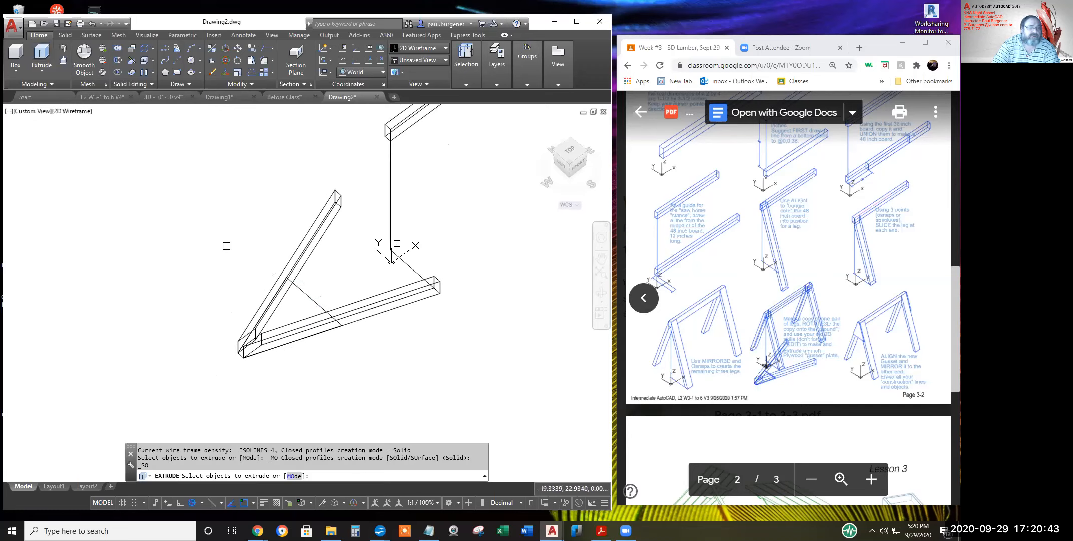
{"action": "left_click", "coordinate": [315, 301]}
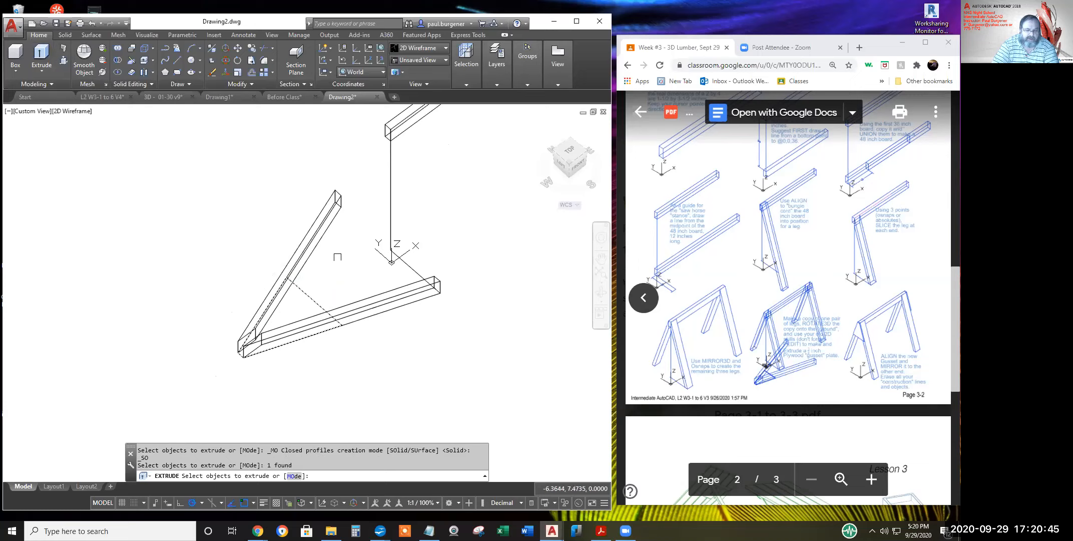
{"action": "key", "text": "Return"}
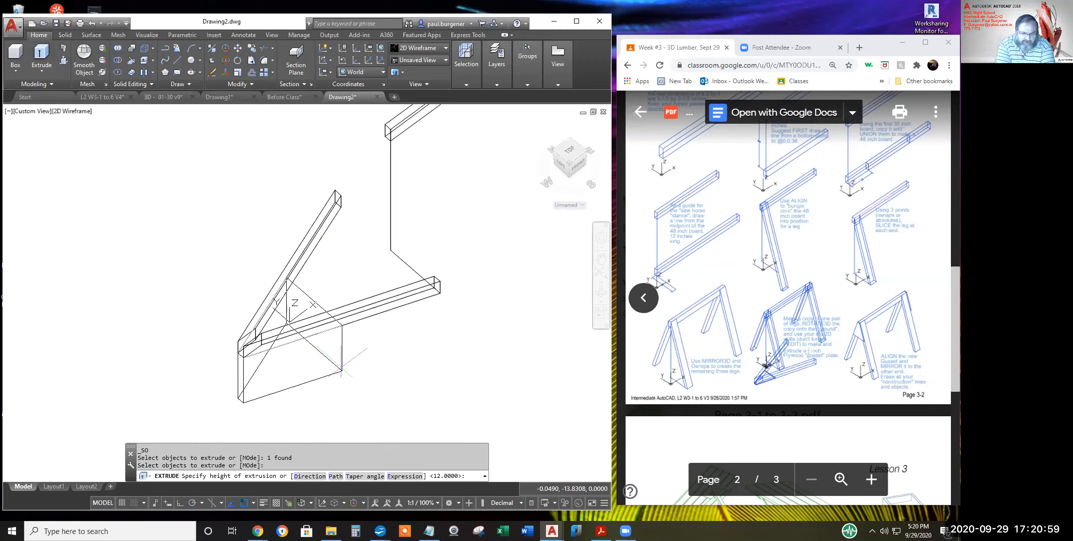
{"action": "type", "text": "5"}
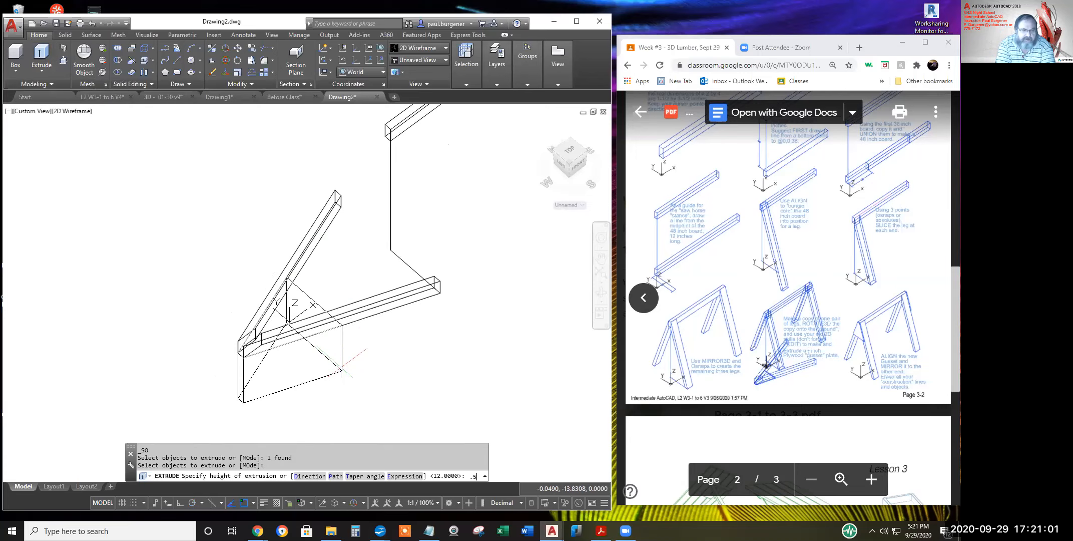
{"action": "key", "text": "Return"}
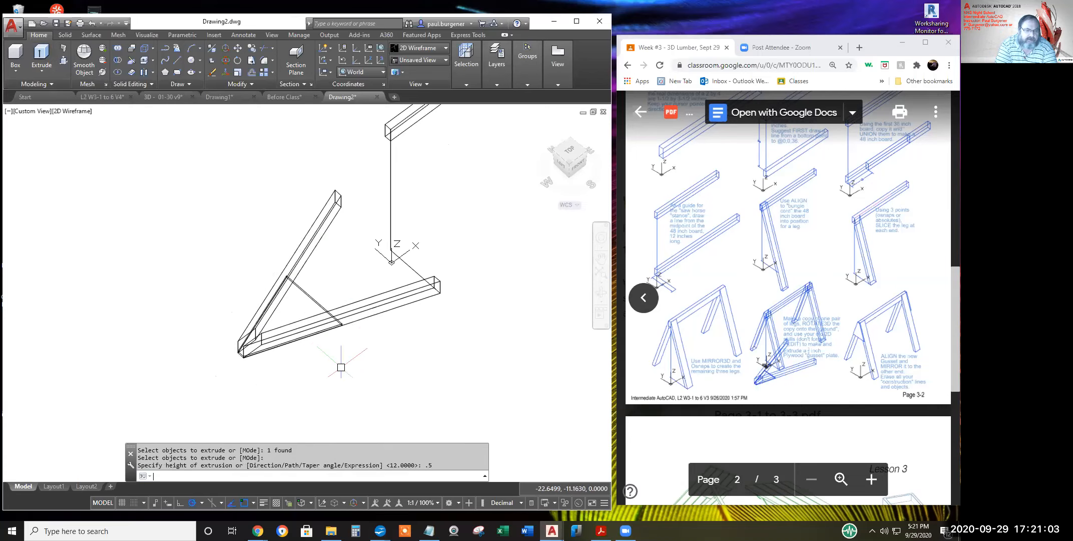
Move the gusset plate down by its own thickness, from its upper corner to the corner directly below
{"action": "scroll", "coordinate": [367, 325], "scroll_direction": "up", "scroll_amount": 5}
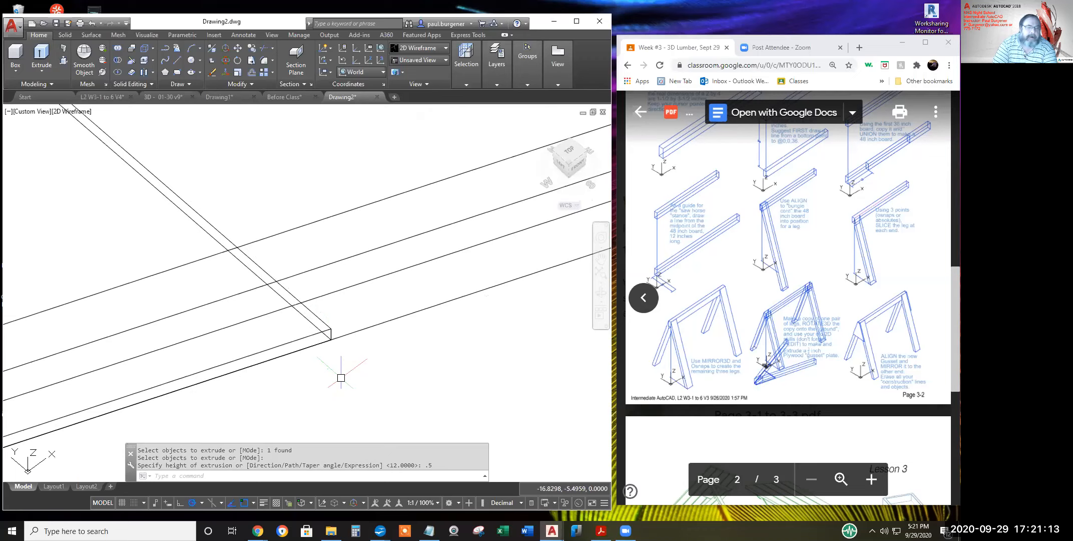
{"action": "left_click", "coordinate": [45, 52]}
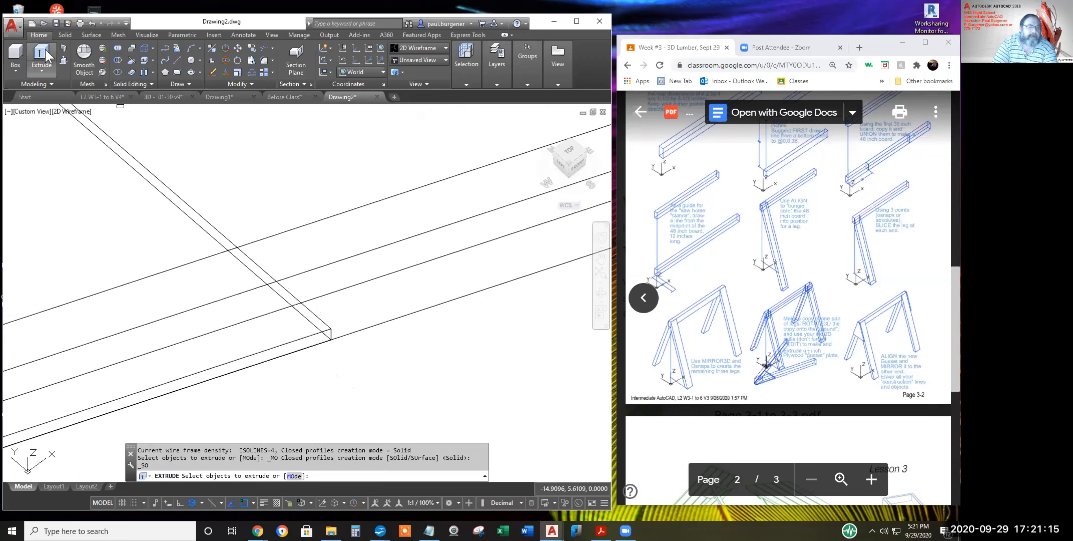
{"action": "scroll", "coordinate": [170, 140], "scroll_direction": "down", "scroll_amount": 4}
{"action": "middle_click_drag", "start_coordinate": [210, 186], "coordinate": [279, 232]}
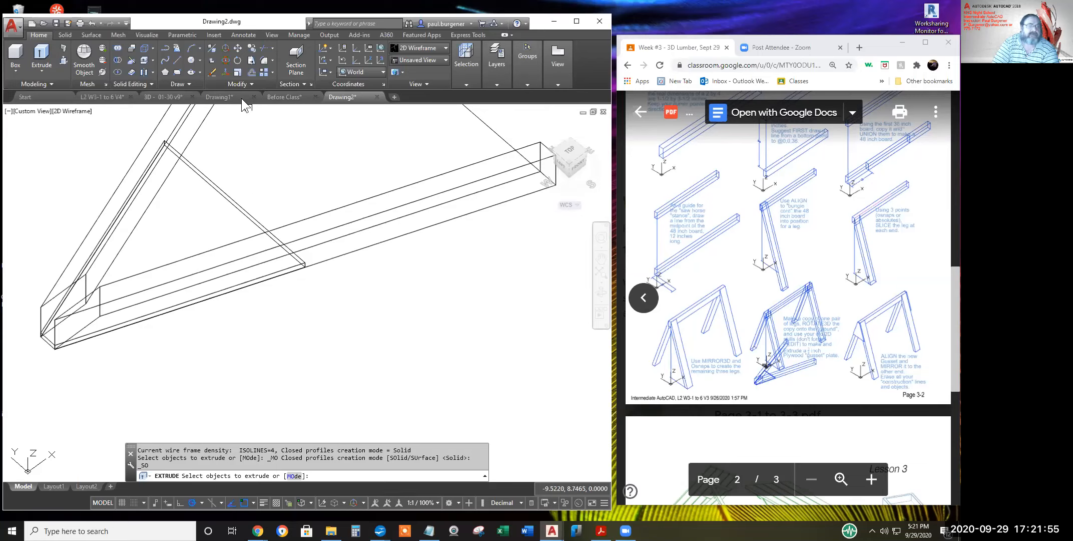
{"action": "left_click", "coordinate": [238, 46]}
{"action": "left_click", "coordinate": [244, 204]}
{"action": "key", "text": "Return"}
{"action": "scroll", "coordinate": [261, 172], "scroll_direction": "up", "scroll_amount": 4}
{"action": "scroll", "coordinate": [261, 172], "scroll_direction": "up", "scroll_amount": 3}
{"action": "left_click", "coordinate": [282, 251]}
{"action": "scroll", "coordinate": [288, 255], "scroll_direction": "down", "scroll_amount": 2}
{"action": "left_click", "coordinate": [284, 257]}
{"action": "scroll", "coordinate": [356, 288], "scroll_direction": "down", "scroll_amount": 5}
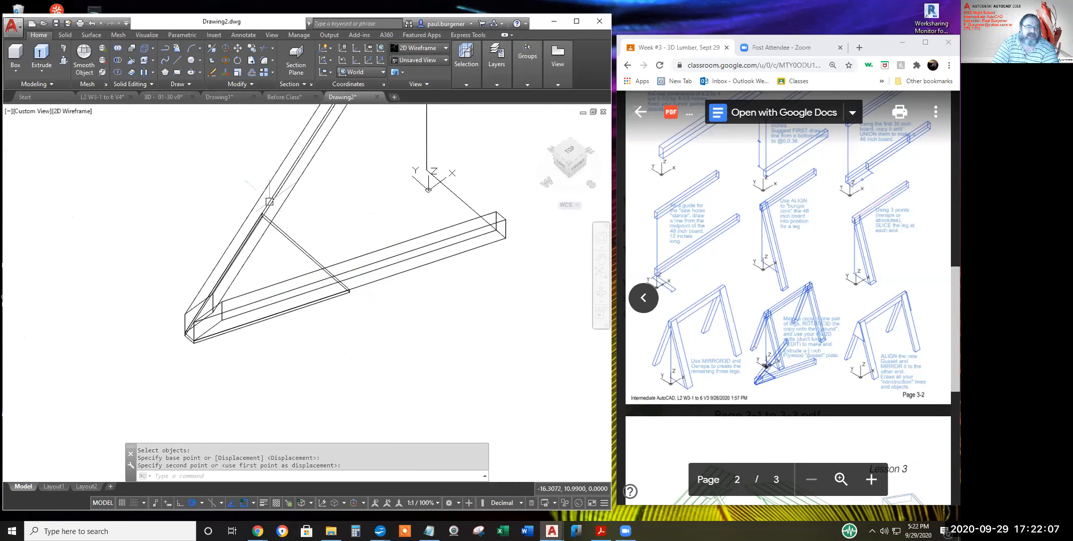
{"action": "middle_click_drag", "start_coordinate": [386, 259], "coordinate": [336, 318]}
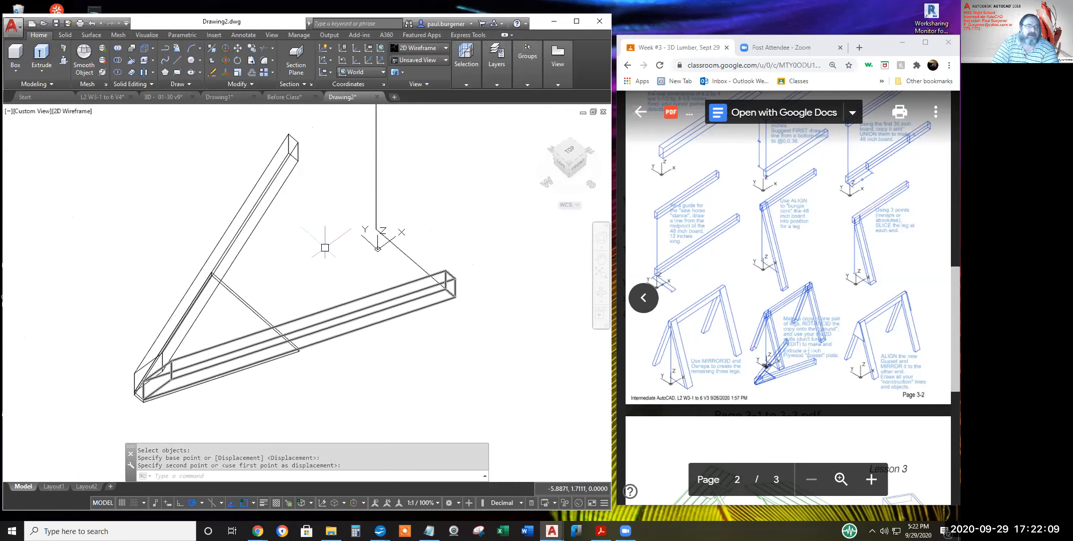
Try to rotate both legs and the gusset plate together -90 degrees about the X axis at the front leg's bottom corner, and undo it
{"action": "left_click", "coordinate": [226, 58]}
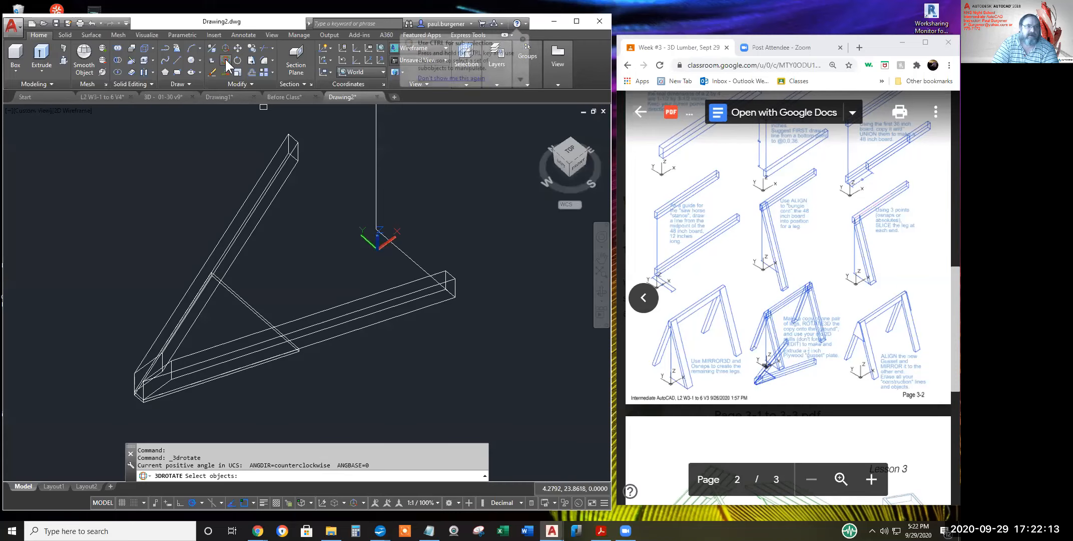
{"action": "left_click", "coordinate": [347, 387]}
{"action": "left_click", "coordinate": [296, 327]}
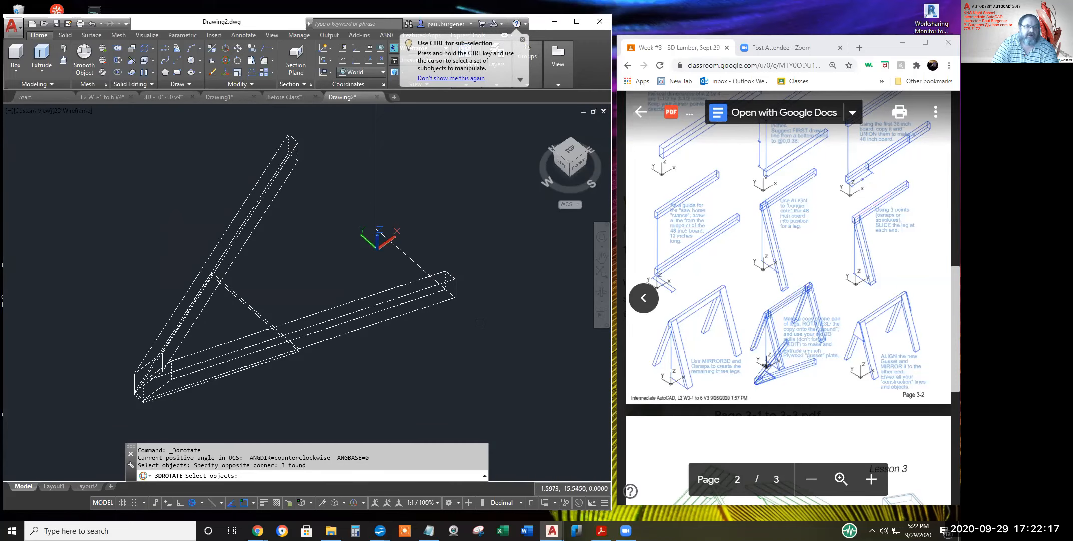
{"action": "key", "text": "Return"}
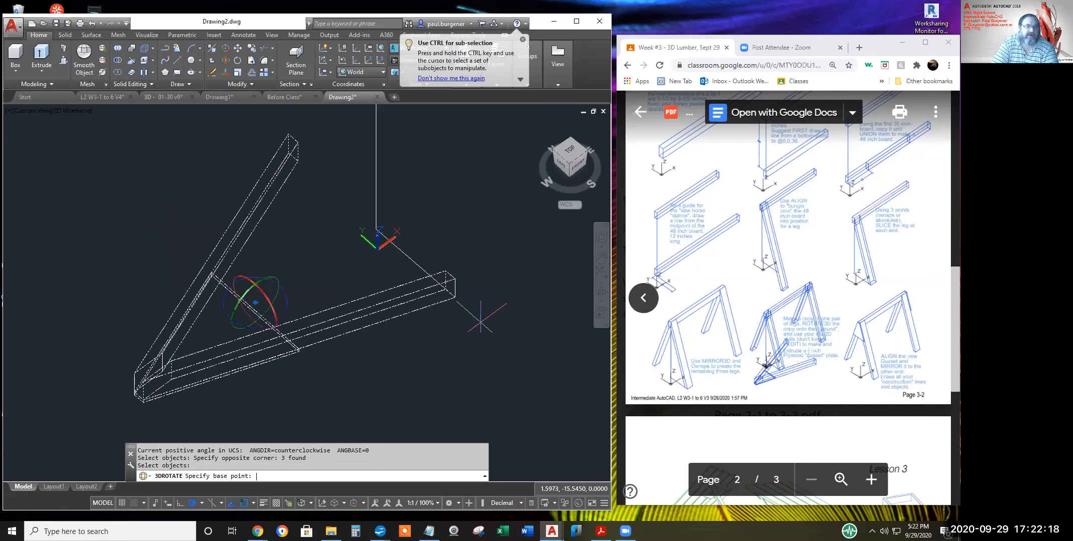
{"action": "left_click", "coordinate": [455, 298]}
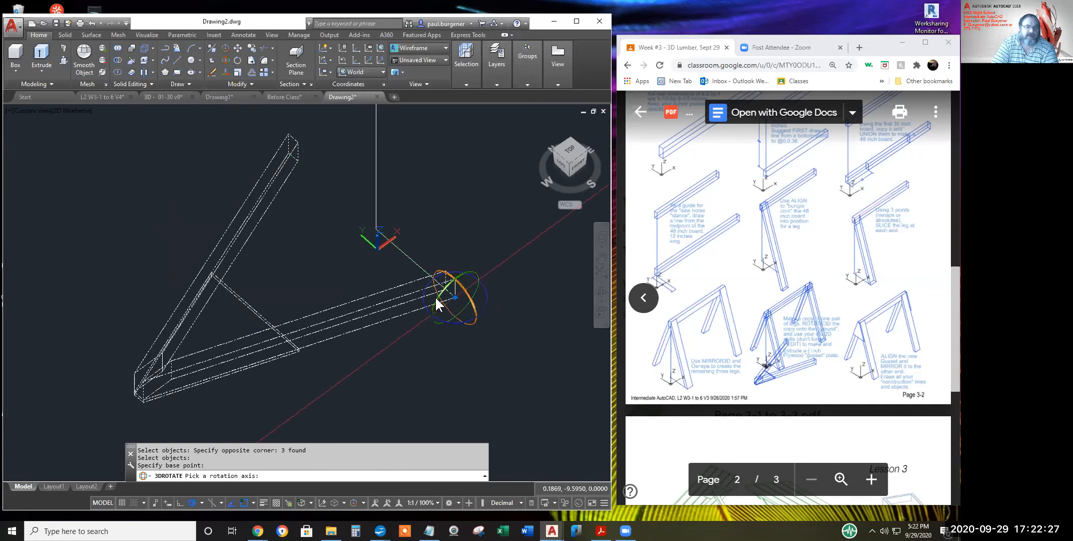
{"action": "left_click", "coordinate": [435, 296]}
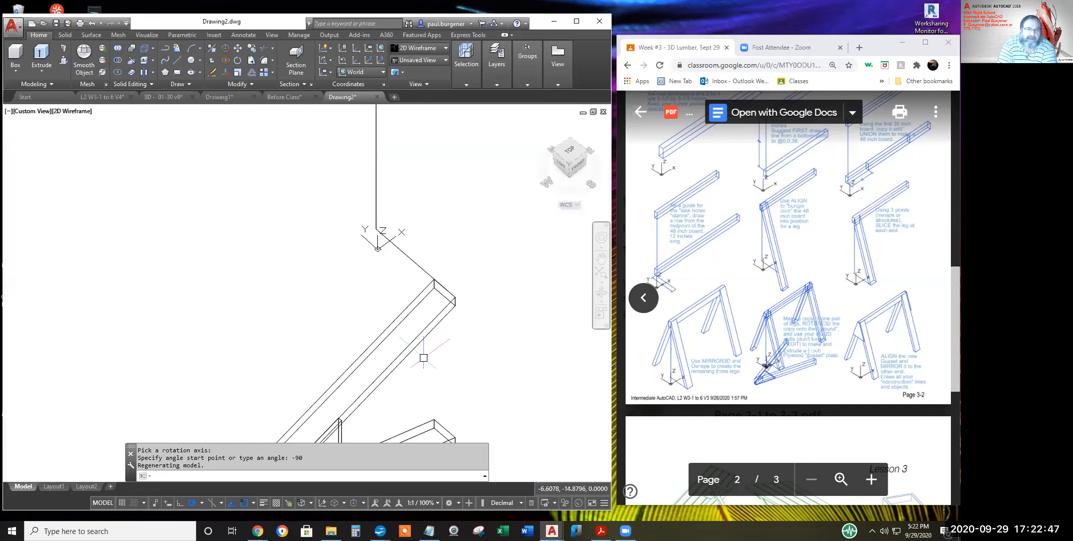
{"action": "key", "text": "Return"}
{"action": "scroll", "coordinate": [453, 331], "scroll_direction": "down", "scroll_amount": 2}
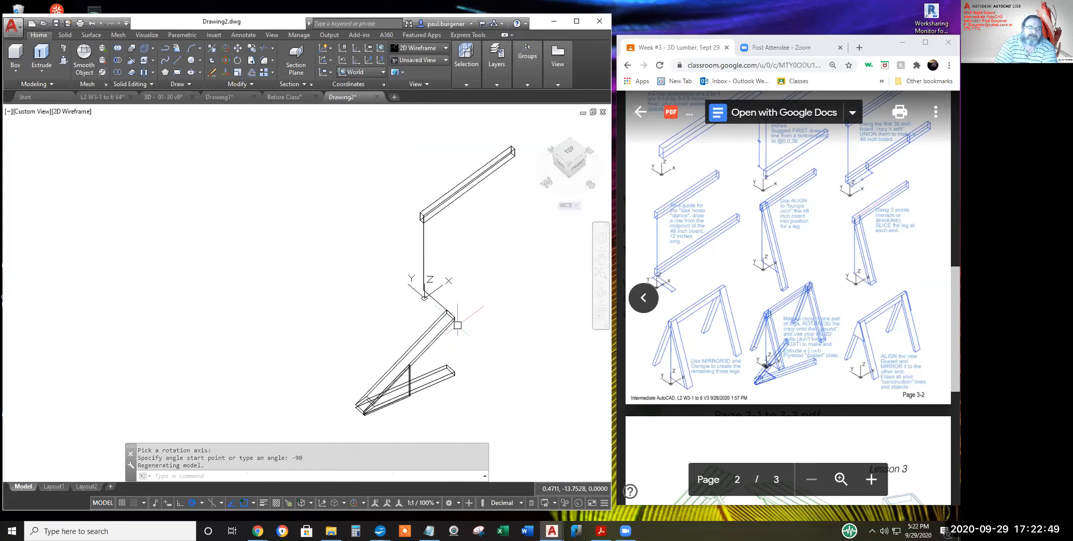
{"action": "left_click", "coordinate": [91, 23]}
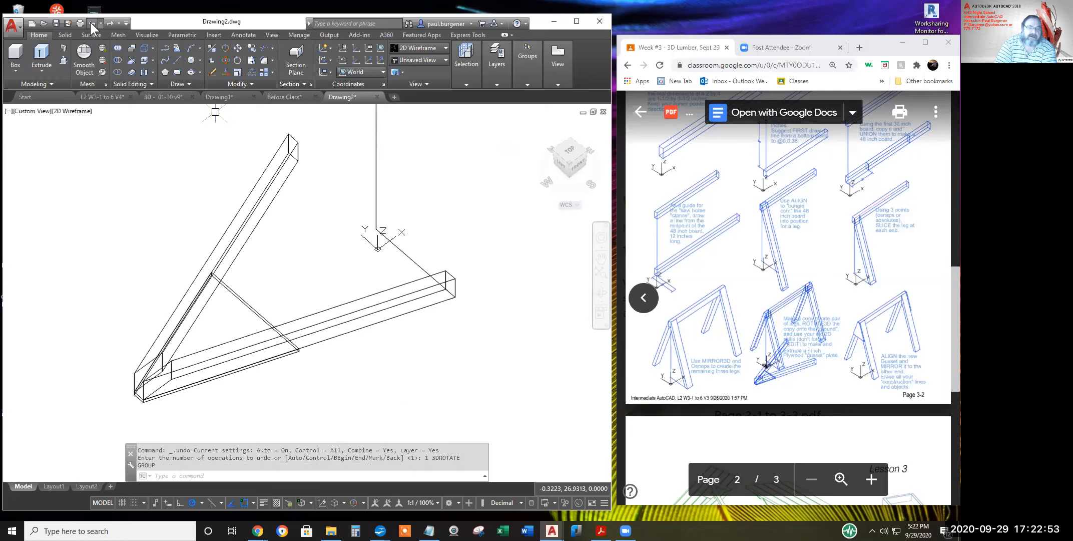
Try to rotate both legs and the gusset plate 90 degrees about the Y axis at the front leg's bottom corner, and undo it
{"action": "left_click", "coordinate": [226, 60]}
{"action": "left_click", "coordinate": [321, 373]}
{"action": "left_click", "coordinate": [158, 228]}
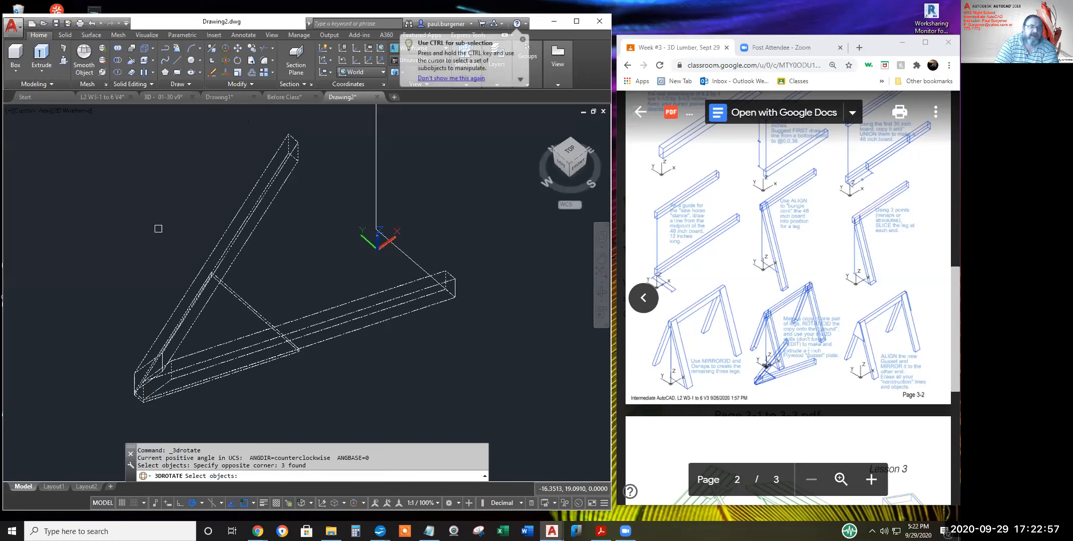
{"action": "key", "text": "Return"}
{"action": "left_click", "coordinate": [454, 296]}
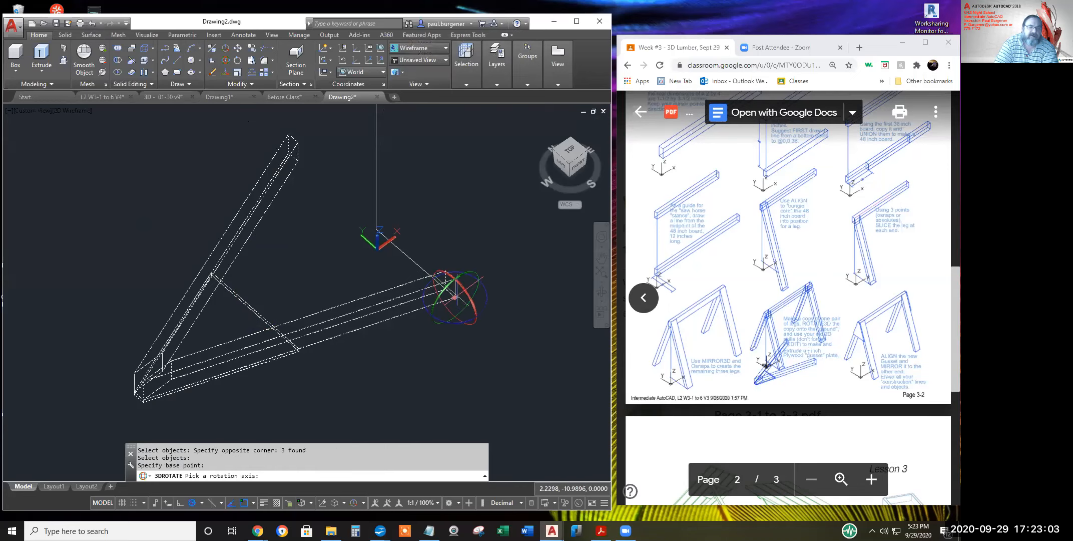
{"action": "left_click", "coordinate": [452, 279]}
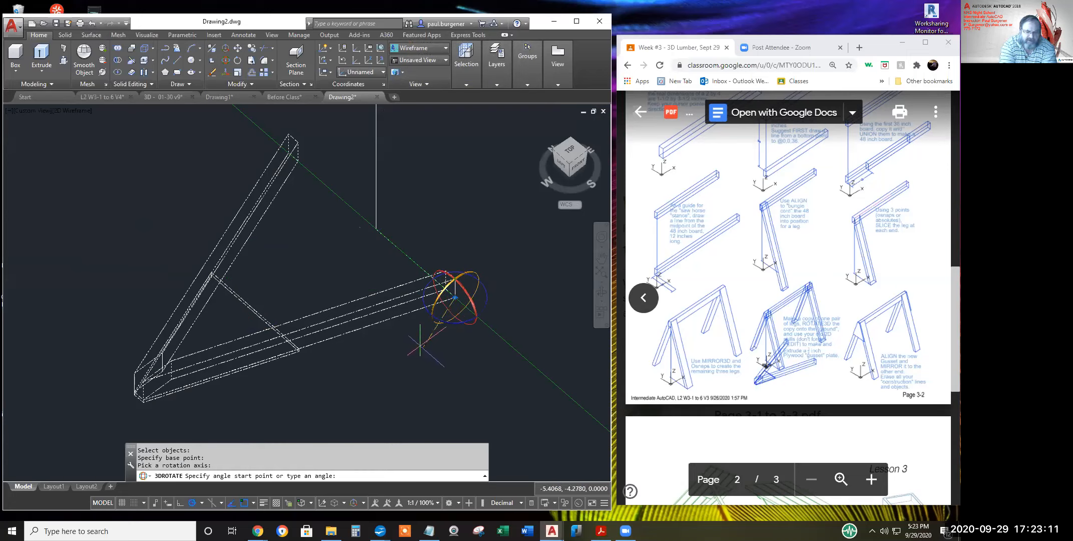
{"action": "type", "text": "90"}
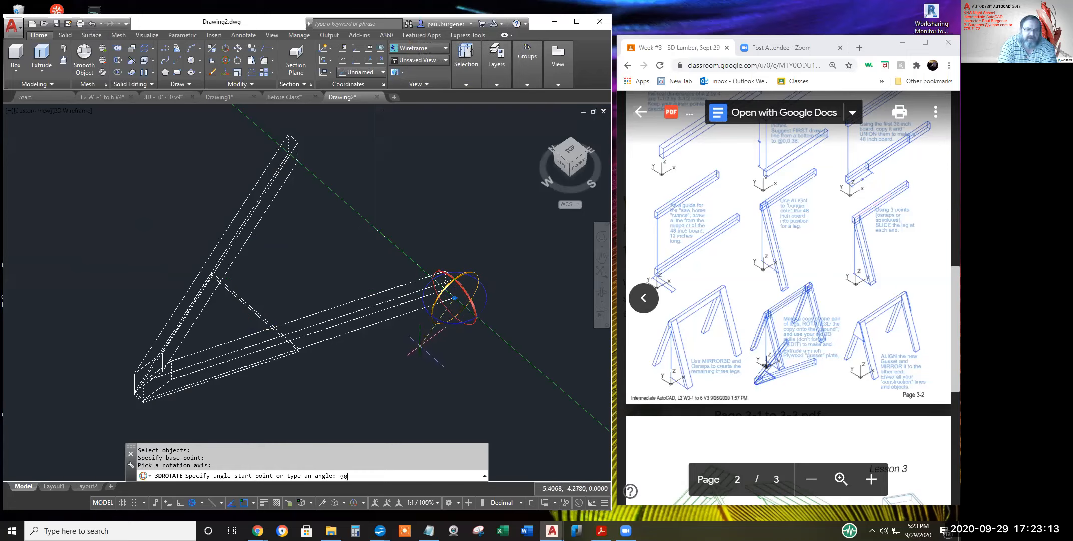
{"action": "key", "text": "Return"}
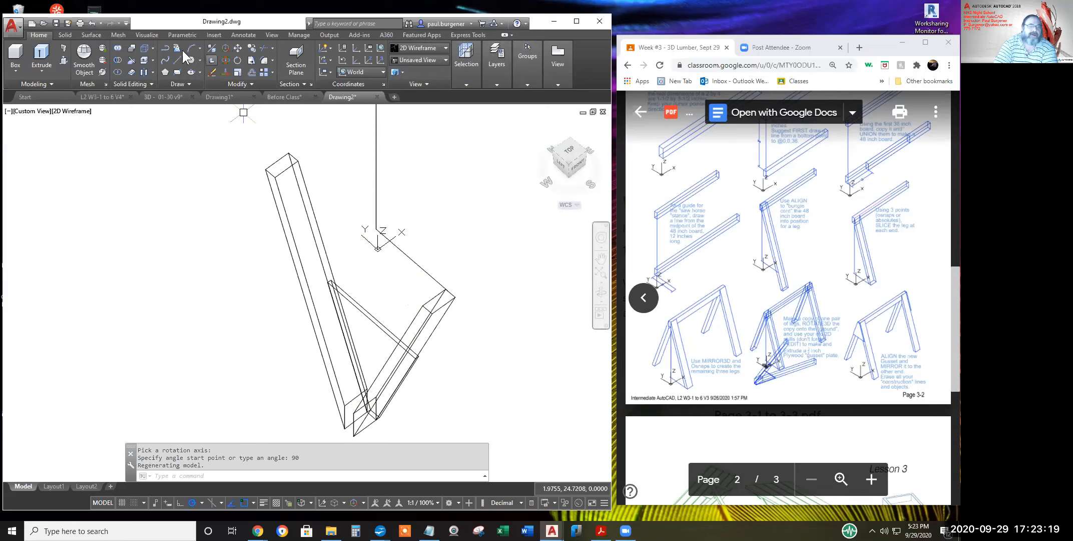
{"action": "left_click", "coordinate": [91, 23]}
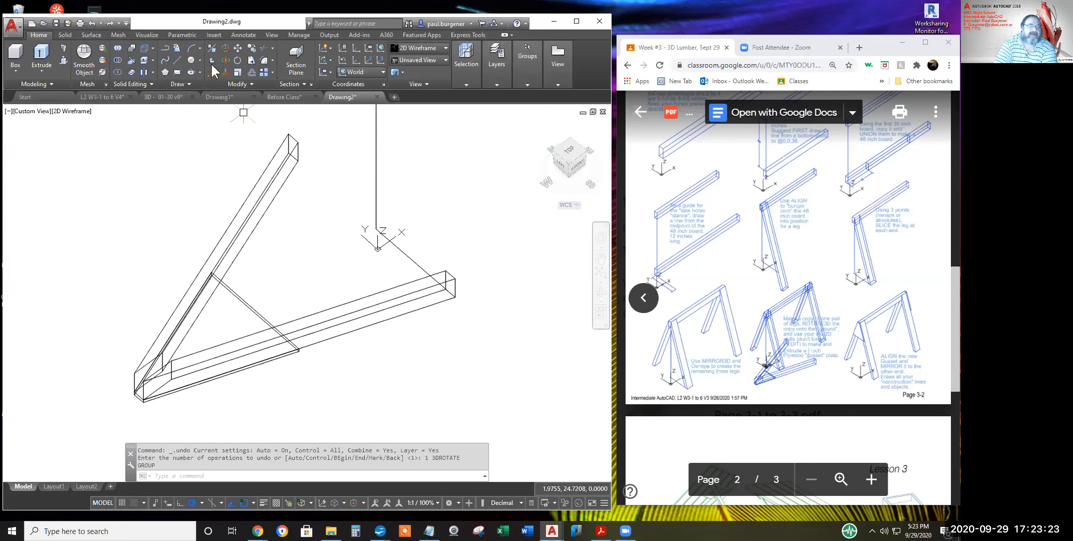
Rotate both legs and the gusset plate together -90 degrees with 3DROTATE about the Y axis at the front leg's bottom corner
{"action": "left_click", "coordinate": [225, 56]}
{"action": "left_click", "coordinate": [337, 363]}
{"action": "left_click", "coordinate": [160, 232]}
{"action": "key", "text": "Return"}
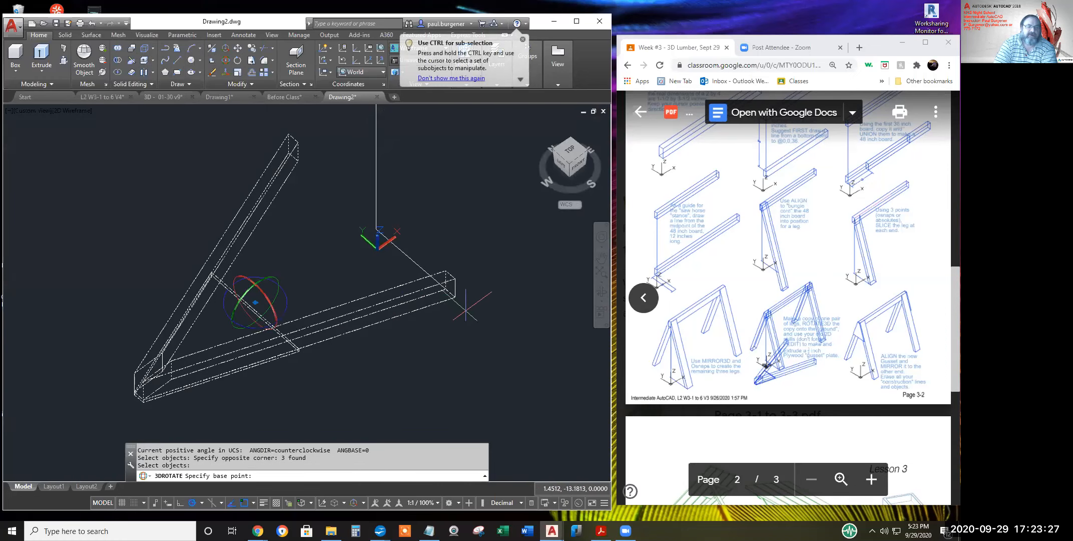
{"action": "left_click", "coordinate": [454, 297]}
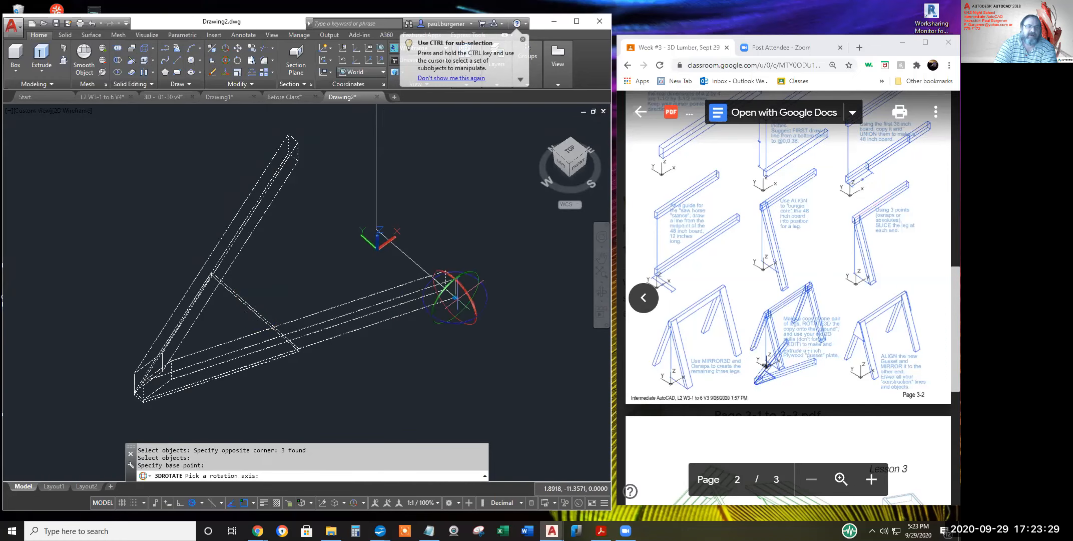
{"action": "left_click", "coordinate": [442, 293]}
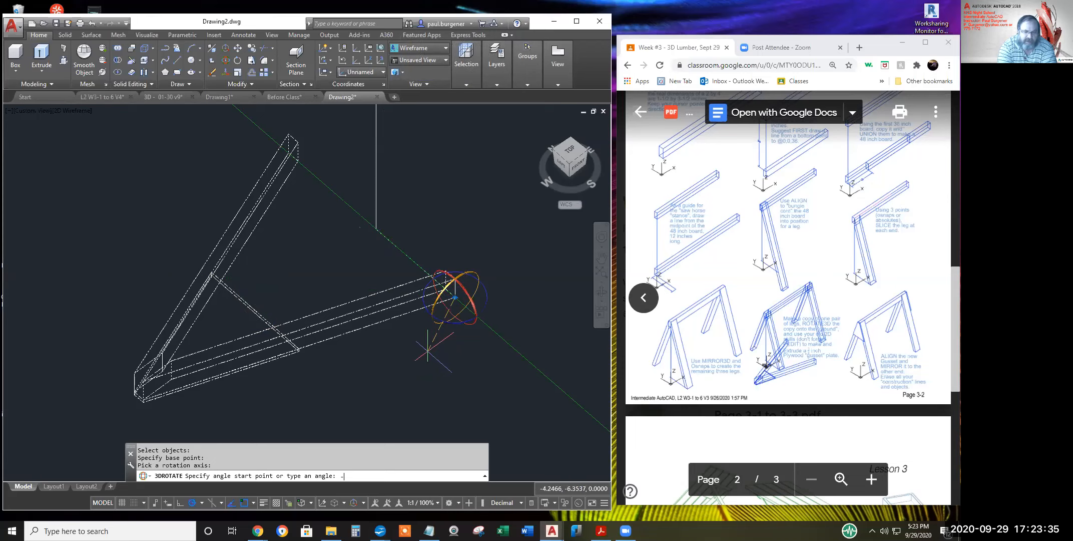
{"action": "type", "text": "-90"}
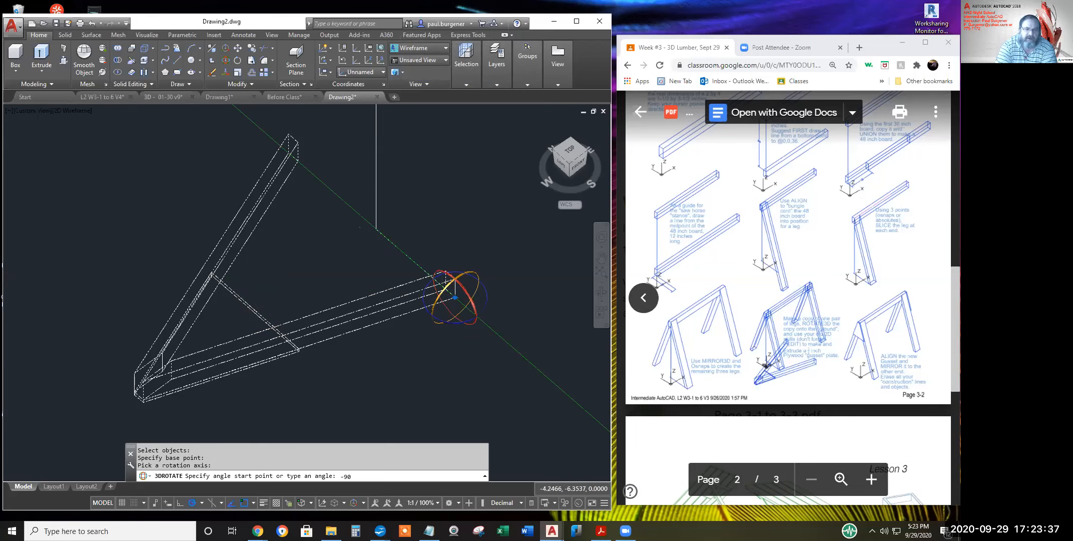
{"action": "key", "text": "Return"}
Set the visual style to Conceptual and orbit the model to check the gusset plate on the upright legs
{"action": "scroll", "coordinate": [415, 249], "scroll_direction": "down", "scroll_amount": 4}
{"action": "middle_click_drag", "start_coordinate": [410, 246], "coordinate": [354, 307]}
{"action": "scroll", "coordinate": [361, 279], "scroll_direction": "up", "scroll_amount": 2}
{"action": "scroll", "coordinate": [361, 277], "scroll_direction": "up", "scroll_amount": 3}
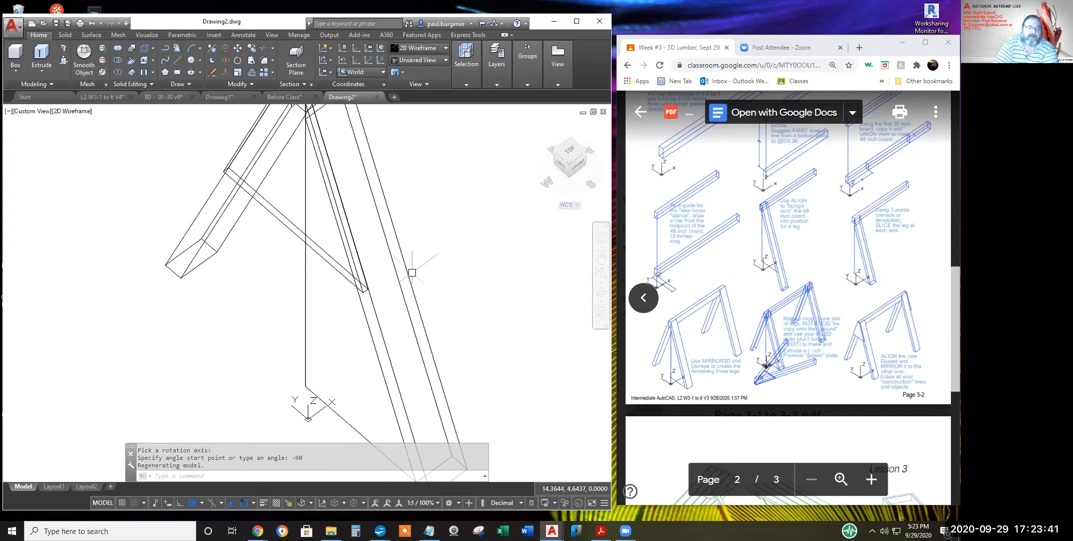
{"action": "left_click", "coordinate": [82, 111]}
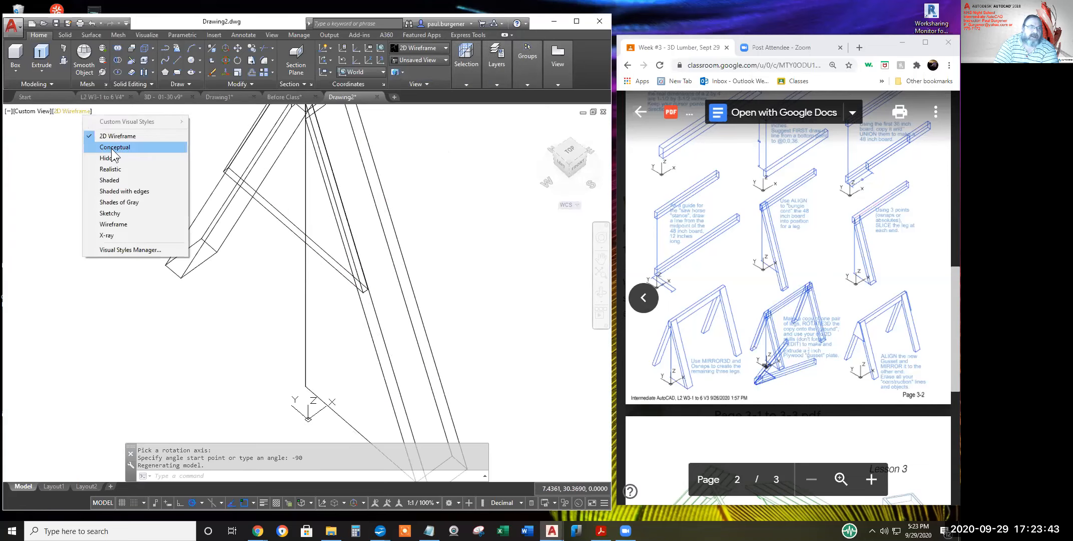
{"action": "left_click", "coordinate": [112, 149]}
{"action": "scroll", "coordinate": [428, 178], "scroll_direction": "down", "scroll_amount": 3}
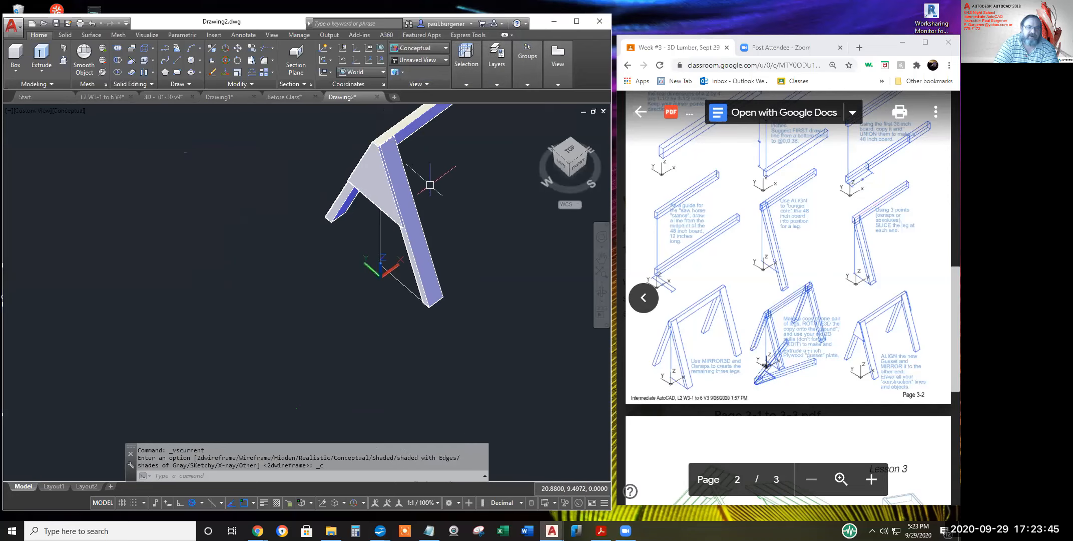
{"action": "left_click", "coordinate": [602, 292]}
{"action": "left_click_drag", "start_coordinate": [398, 209], "coordinate": [395, 276]}
{"action": "right_click", "coordinate": [399, 261]}
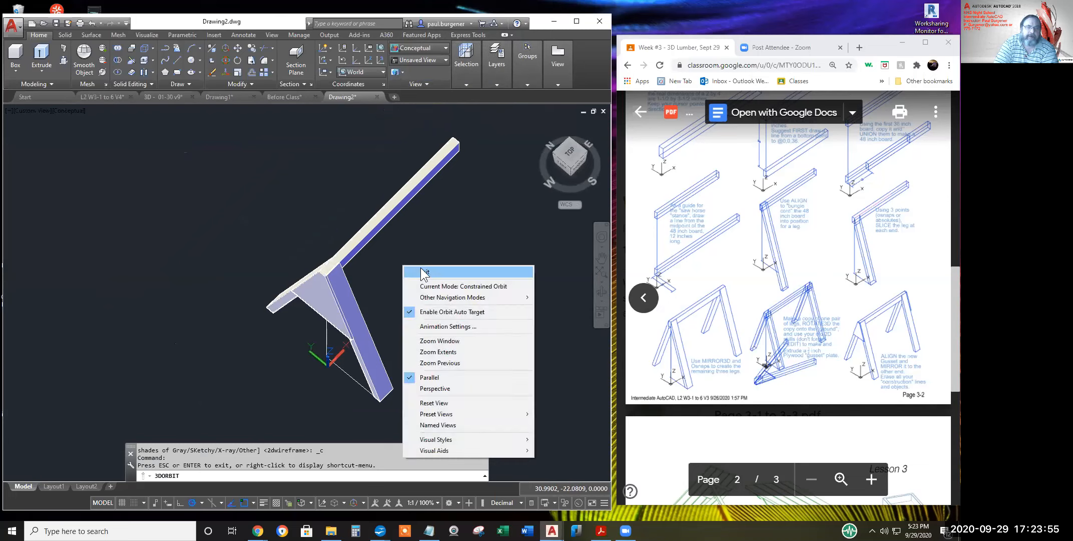
{"action": "left_click", "coordinate": [421, 273]}
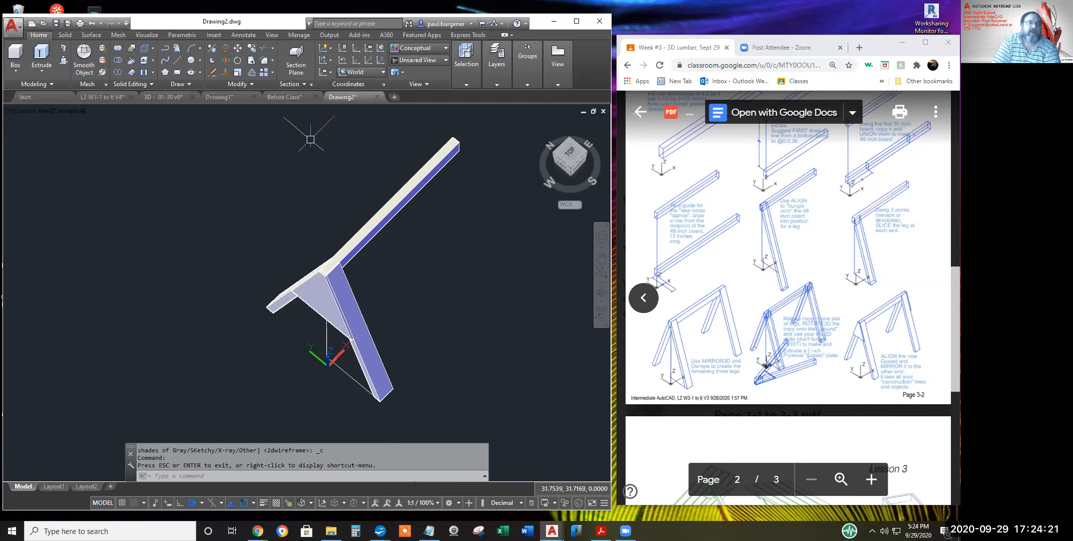
Mirror the two legs and gusset plate, without the construction line, across the top board's midpoint along the Y direction, keeping the source objects
{"action": "left_click", "coordinate": [243, 85]}
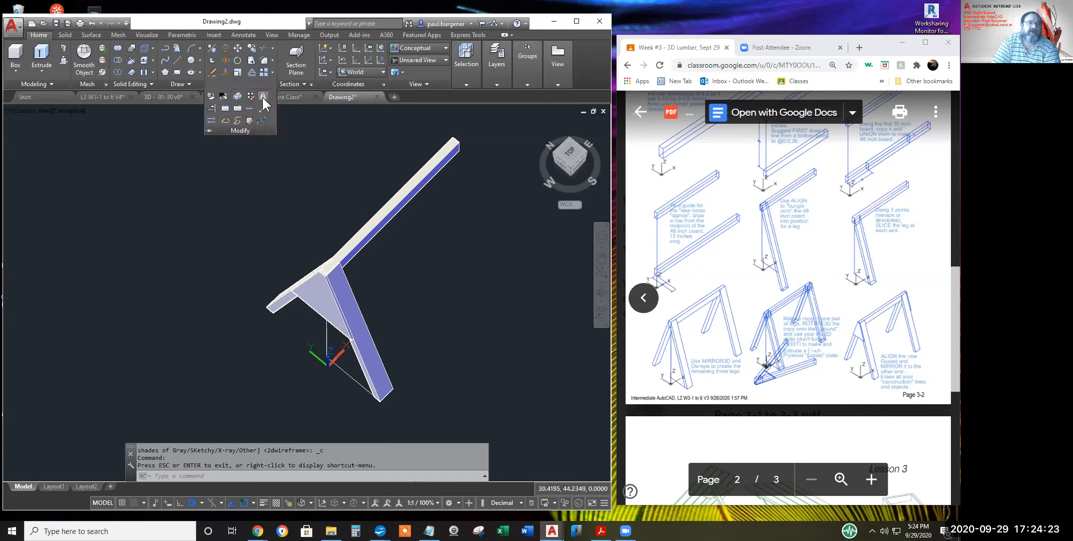
{"action": "left_click", "coordinate": [262, 95]}
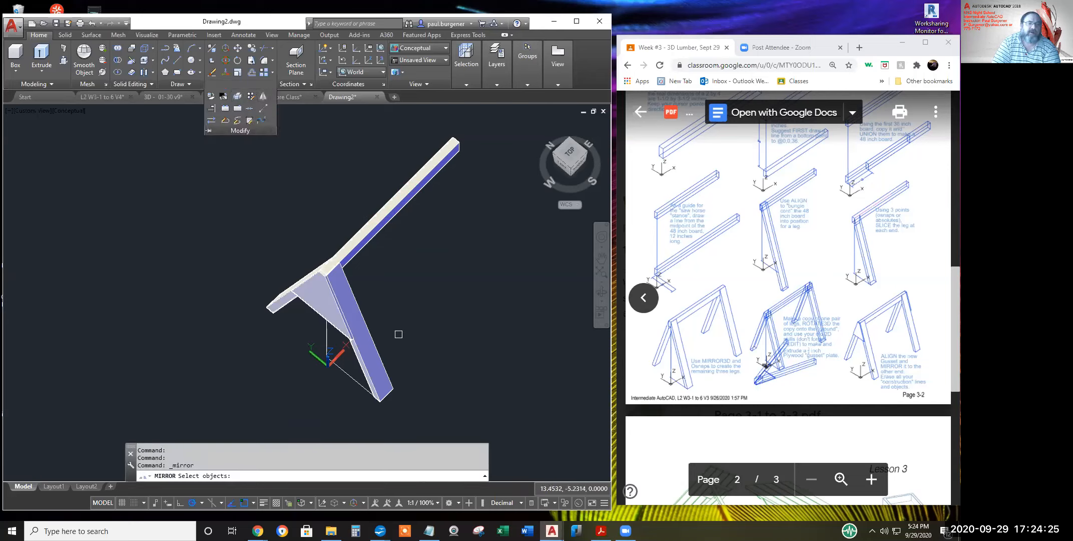
{"action": "left_click", "coordinate": [400, 340]}
{"action": "left_click", "coordinate": [259, 298]}
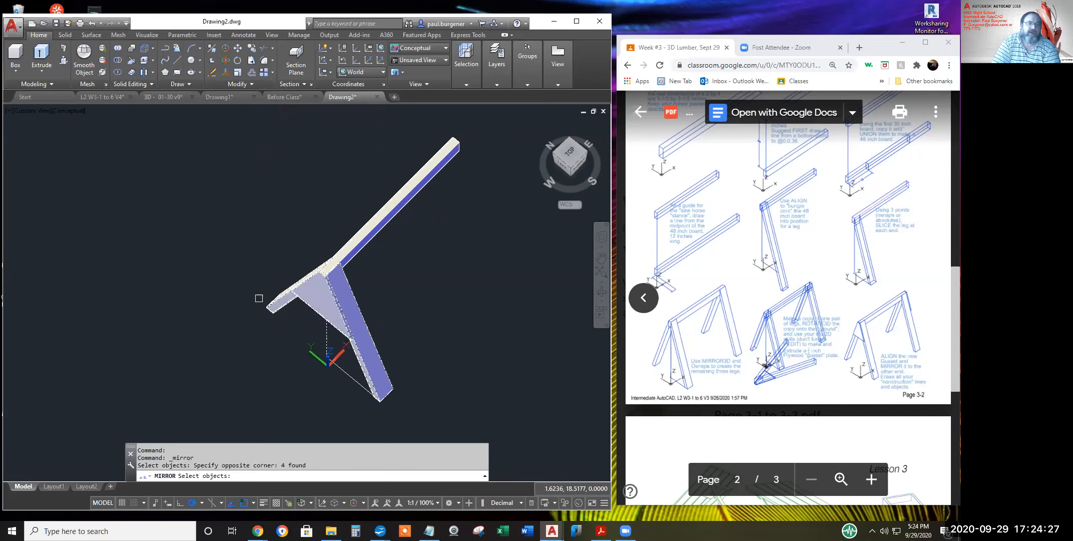
{"action": "left_click", "coordinate": [336, 340], "text": "shift"}
{"action": "left_click", "coordinate": [318, 335], "text": "shift"}
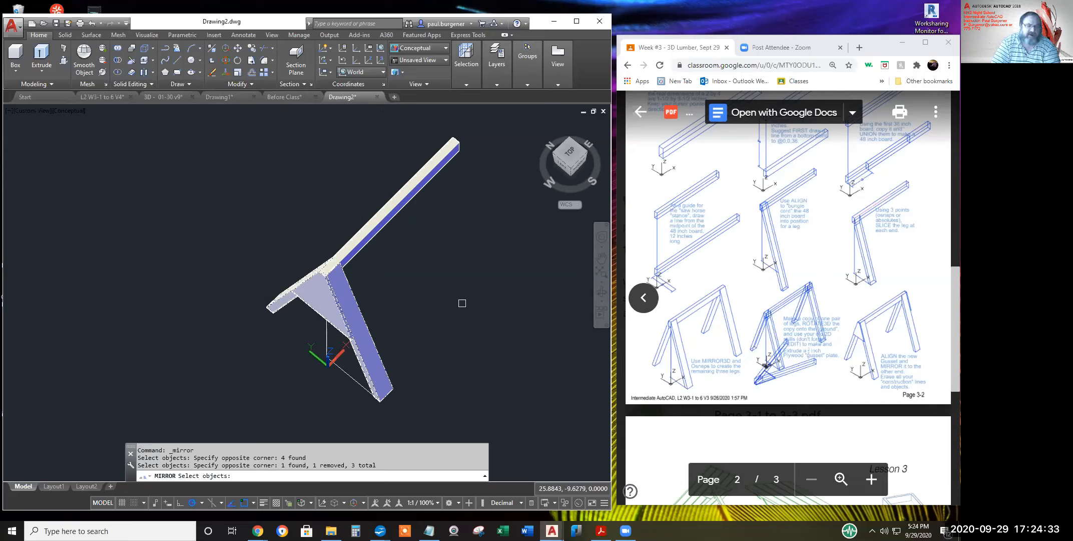
{"action": "key", "text": "Return"}
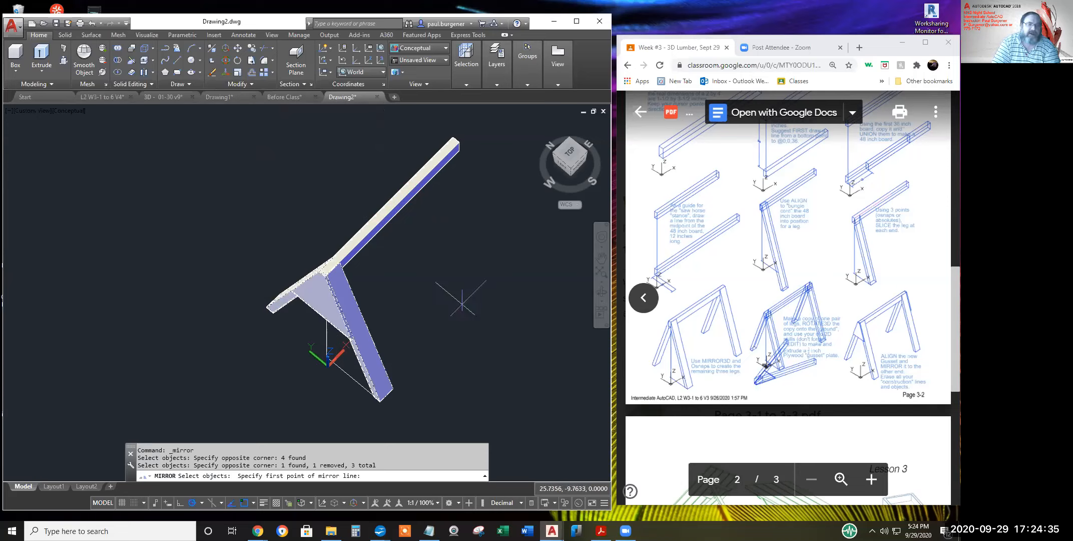
{"action": "left_click", "coordinate": [391, 205]}
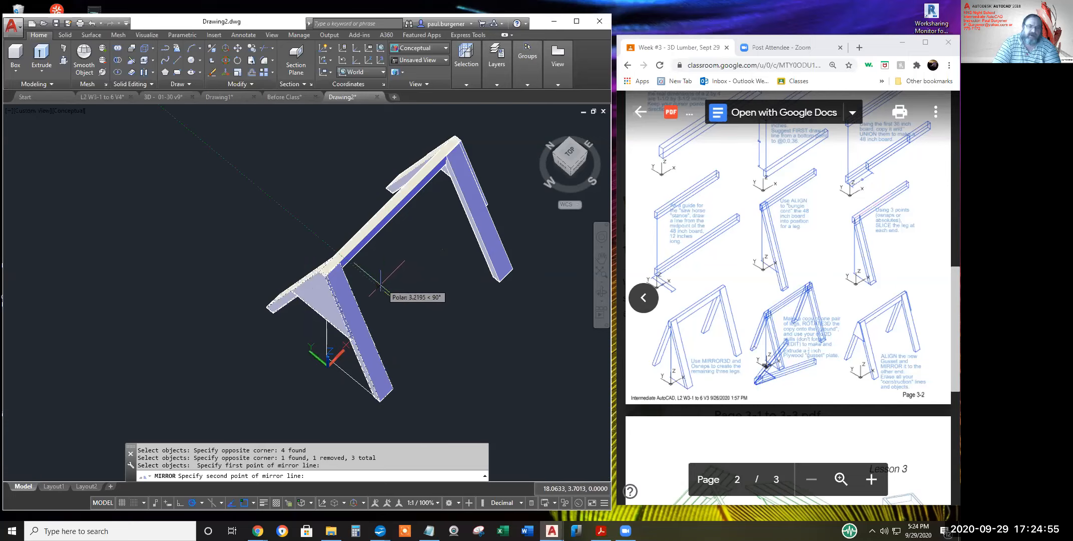
{"action": "left_click", "coordinate": [286, 207]}
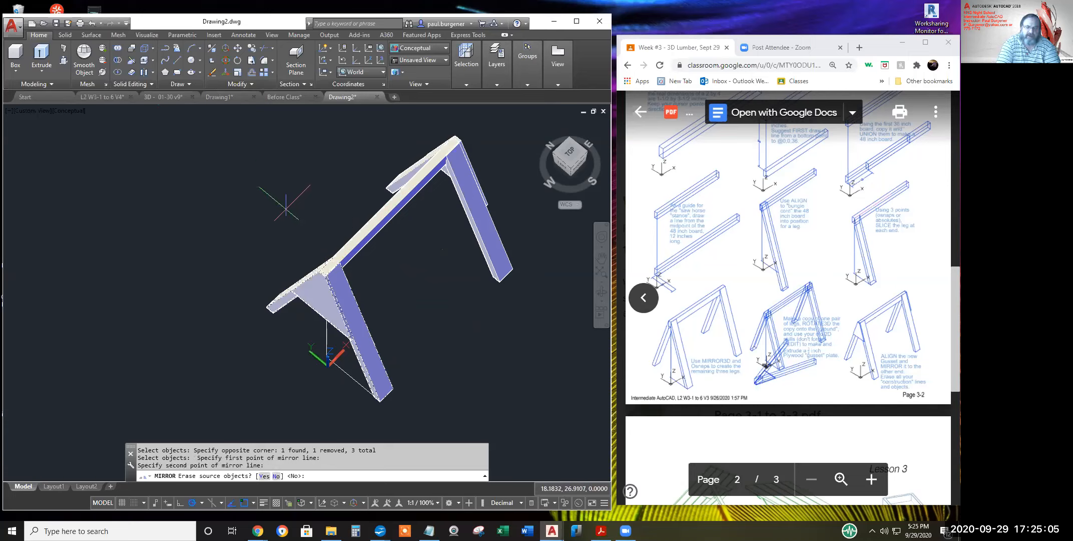
{"action": "key", "text": "Return"}
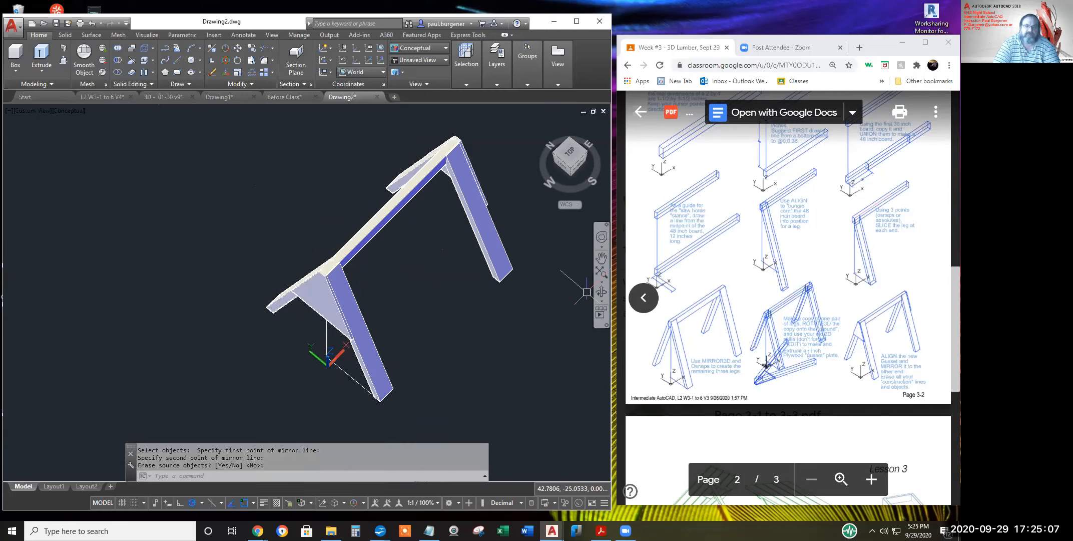
Spin the finished sawhorse with Continuous Orbit to examine it from all sides
{"action": "left_click", "coordinate": [601, 293]}
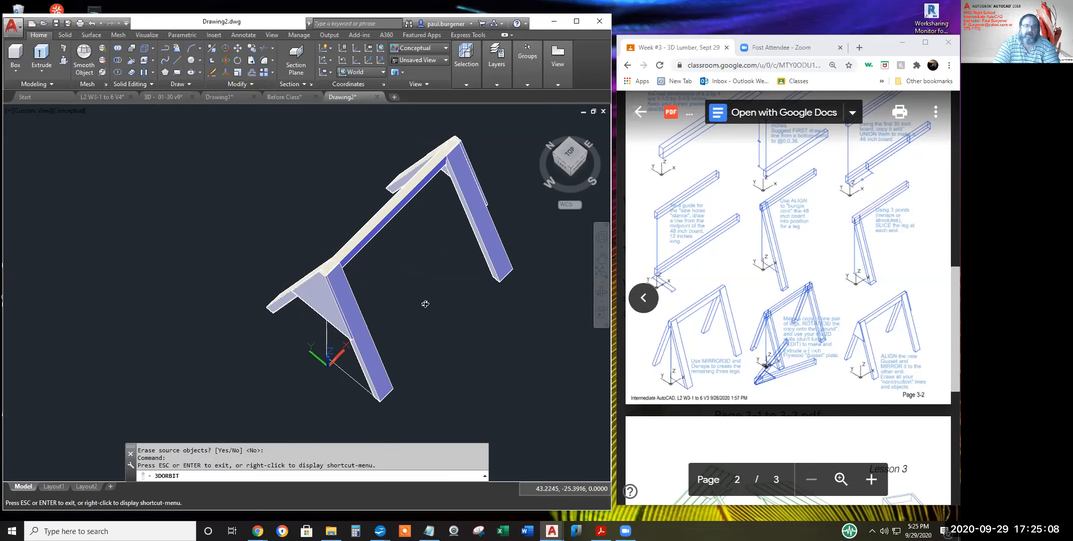
{"action": "left_click", "coordinate": [602, 300]}
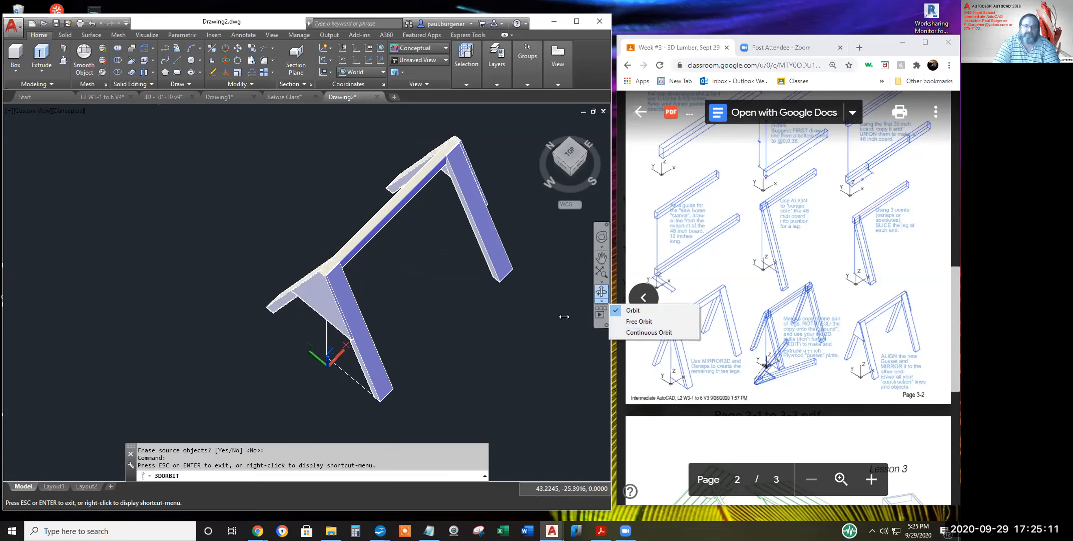
{"action": "left_click", "coordinate": [650, 332]}
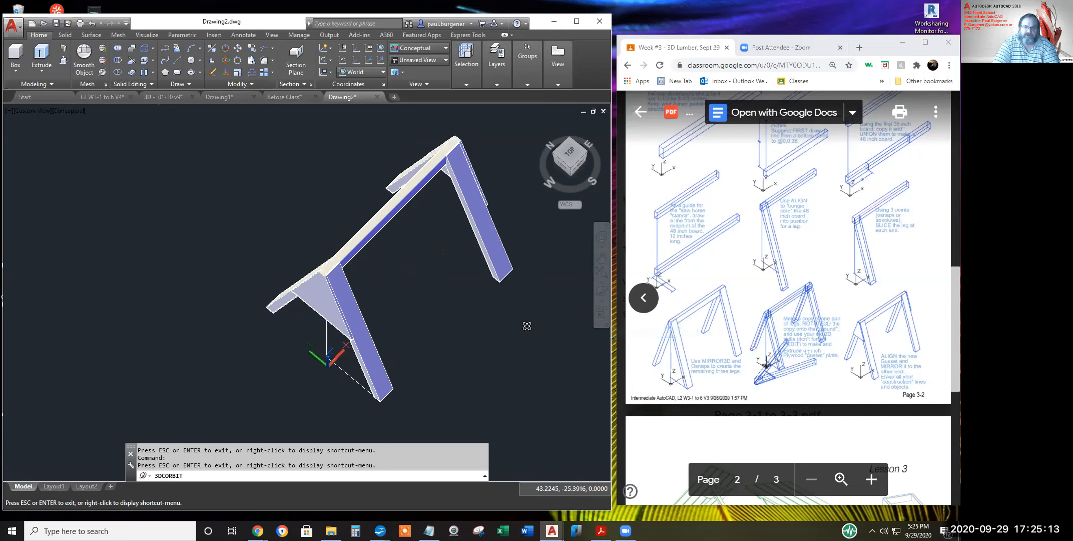
{"action": "left_click_drag", "start_coordinate": [426, 289], "coordinate": [403, 295]}
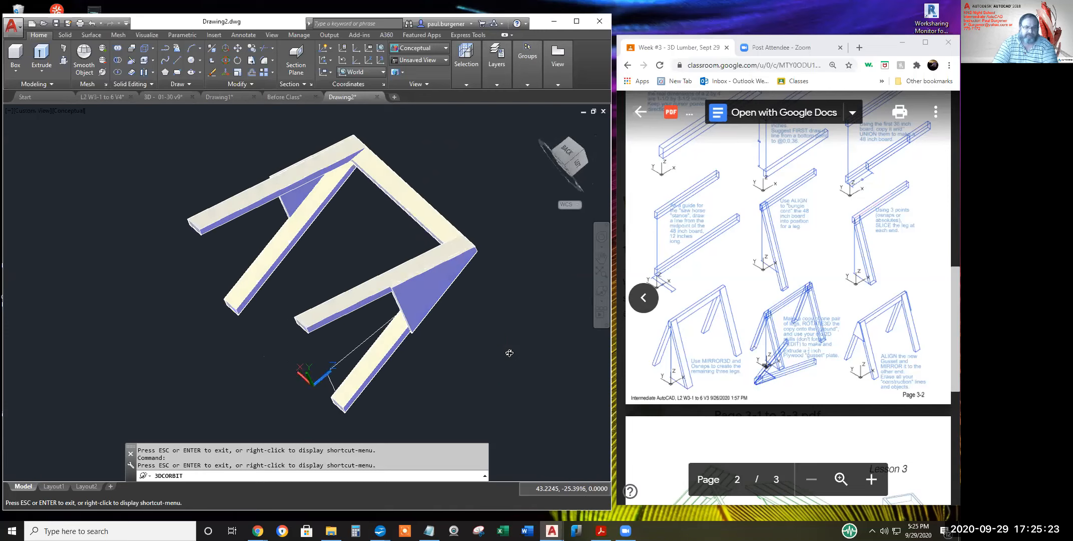
{"action": "key", "text": "Escape"}
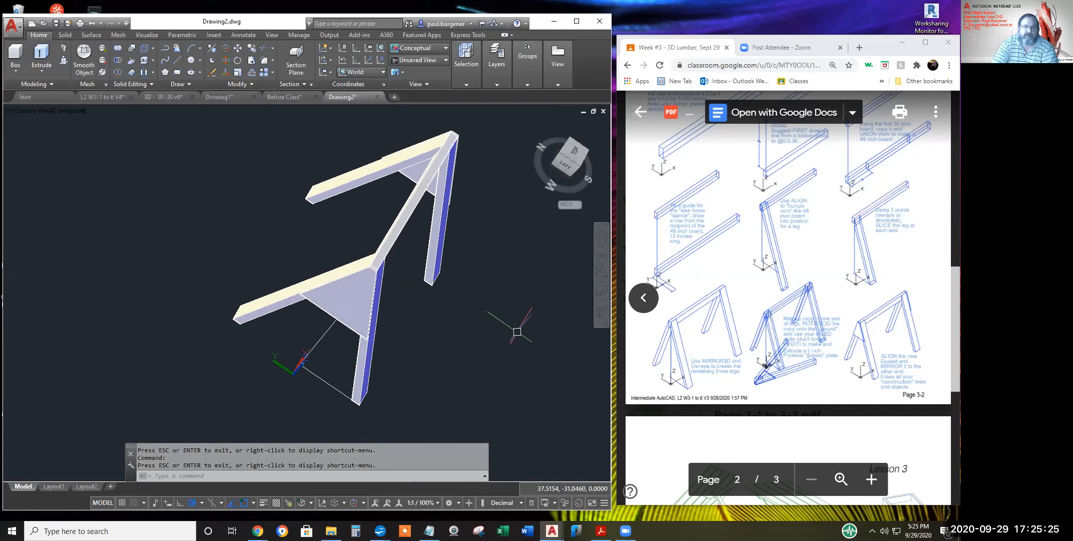
Return the sawhorse to a corner isometric view showing its top, left and front sides
{"action": "left_click", "coordinate": [538, 123]}
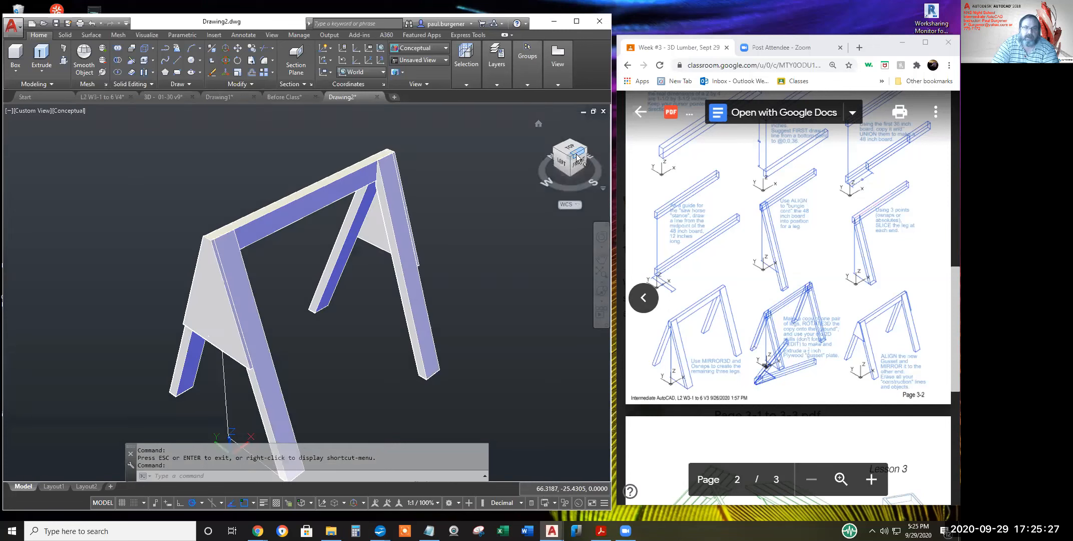
{"action": "scroll", "coordinate": [483, 323], "scroll_direction": "down", "scroll_amount": 1}
{"action": "middle_click_drag", "start_coordinate": [483, 323], "coordinate": [553, 267]}
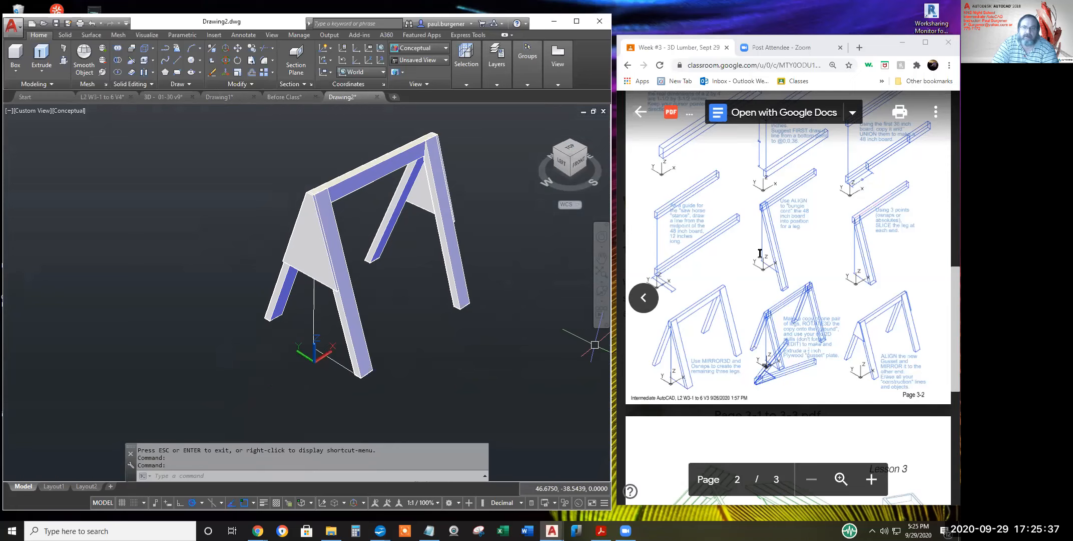
Review the handout's list of new AutoCAD commands for Lesson 3, including Right Hand Rule, ROTATE3D, Relative Coordinates and ID, and close the handout
{"action": "scroll", "coordinate": [764, 250], "scroll_direction": "up", "scroll_amount": 3}
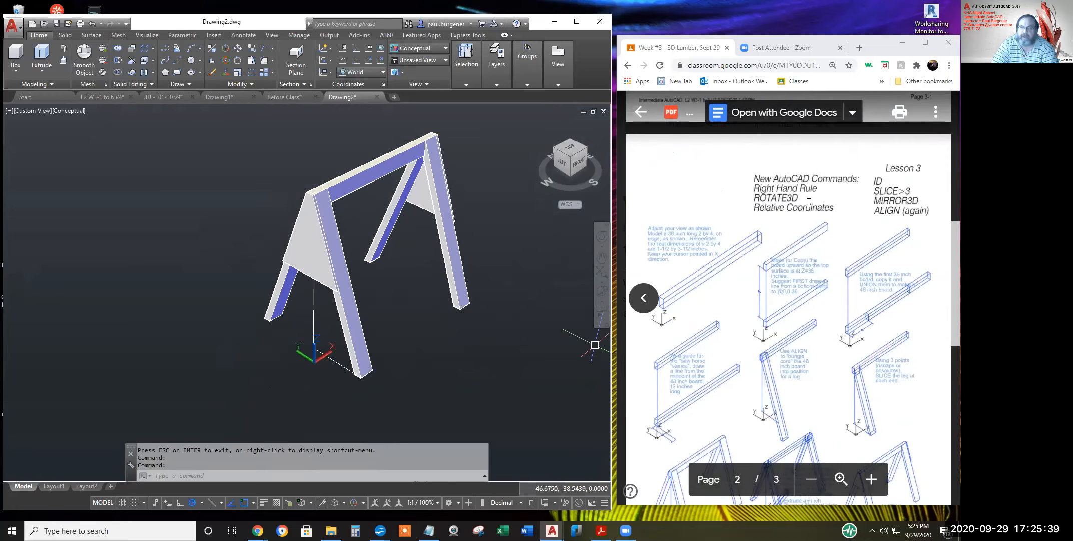
{"action": "left_click_drag", "start_coordinate": [802, 197], "coordinate": [748, 200]}
{"action": "left_click", "coordinate": [752, 200]}
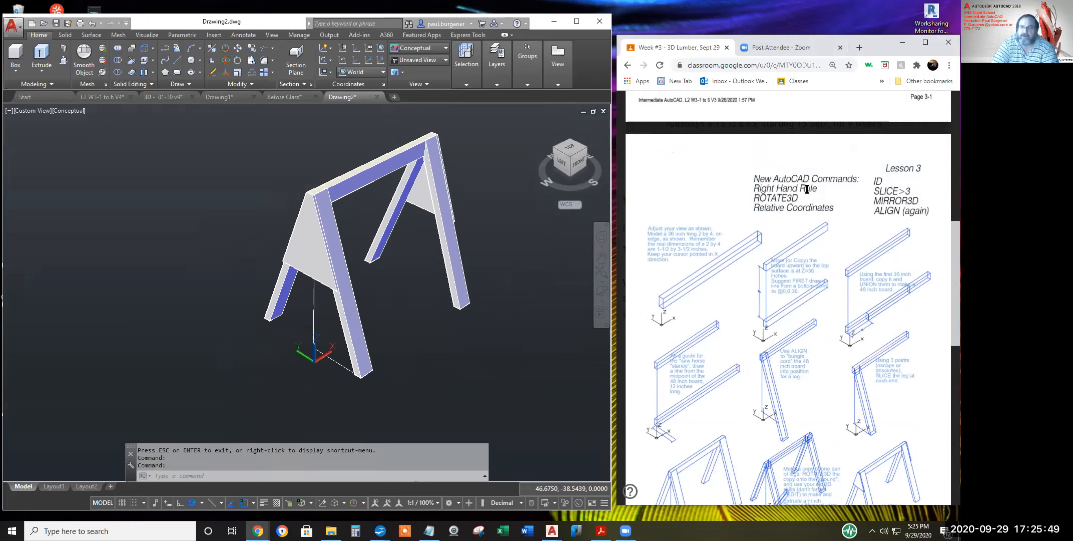
{"action": "left_click_drag", "start_coordinate": [818, 188], "coordinate": [745, 193]}
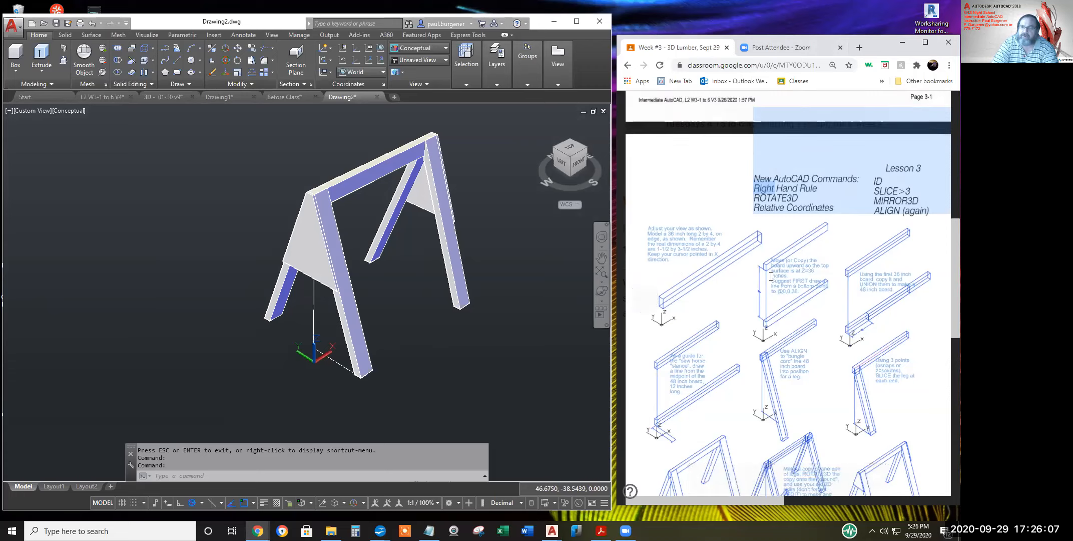
{"action": "left_click_drag", "start_coordinate": [836, 205], "coordinate": [800, 208]}
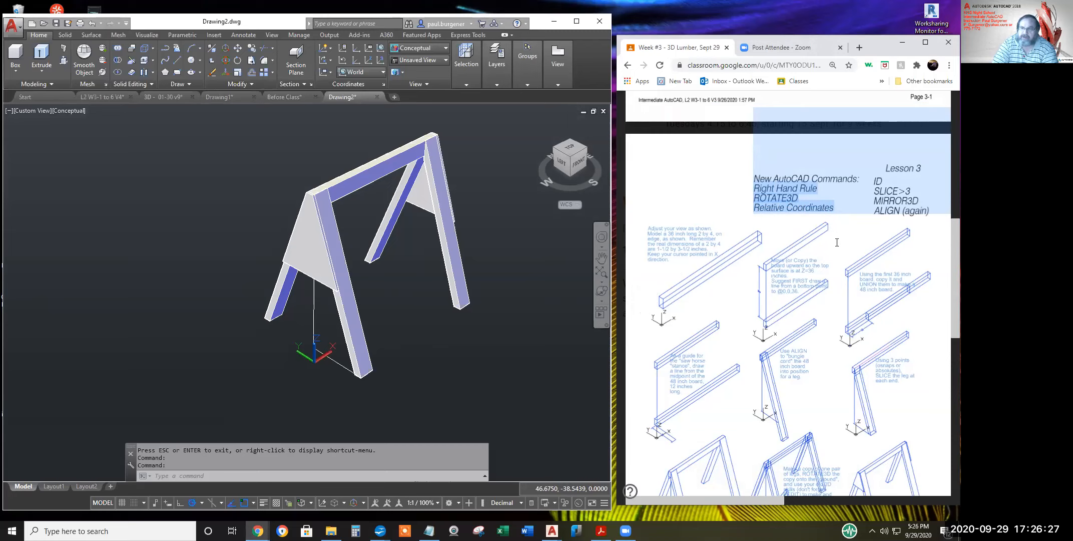
{"action": "left_click_drag", "start_coordinate": [886, 181], "coordinate": [883, 180]}
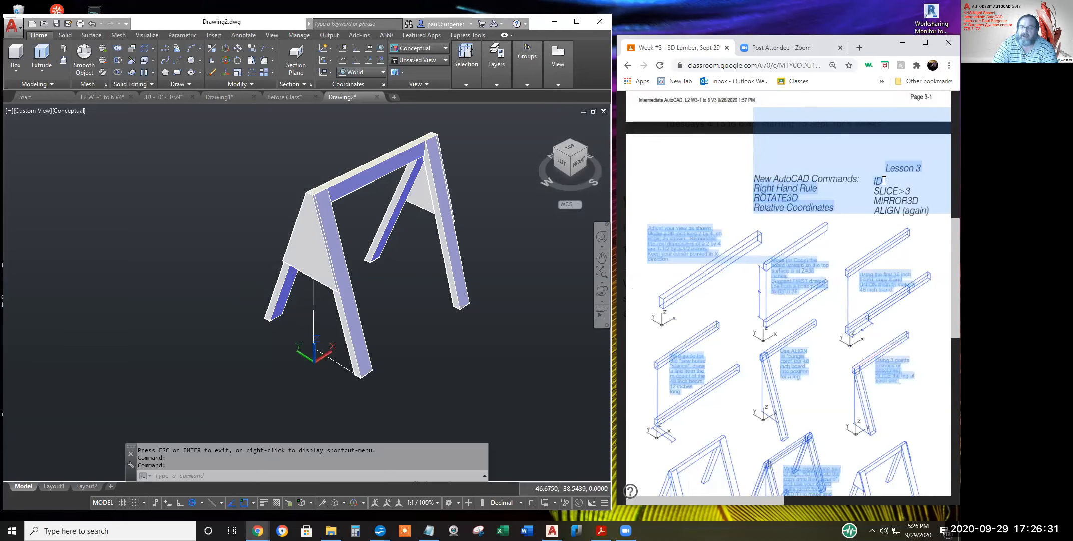
{"action": "key", "text": "Escape"}
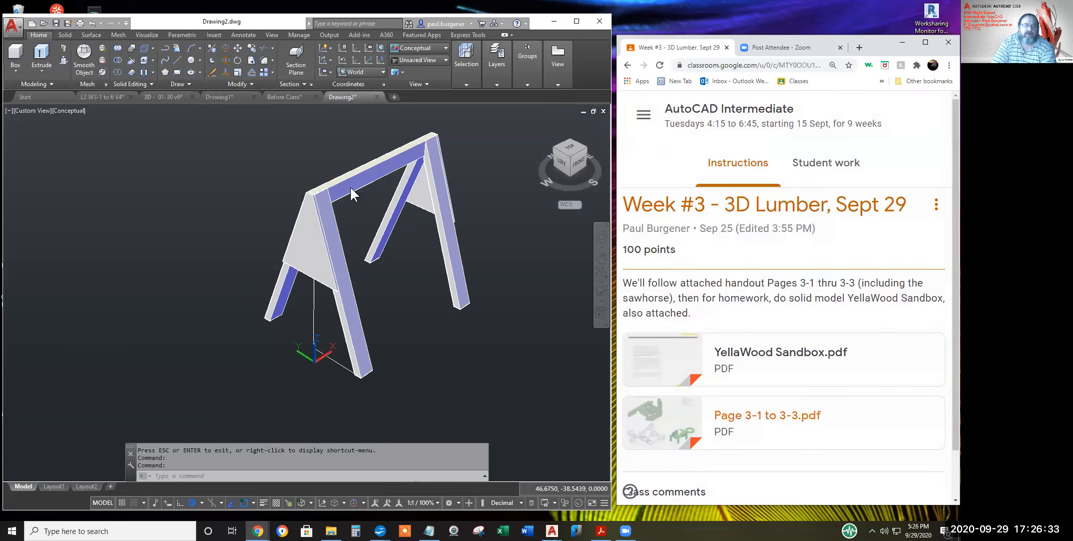
Query the coordinates of the bottom outer corner of the front leg at the sawhorse's far end with ID
{"action": "left_click", "coordinate": [351, 188]}
{"action": "key", "text": "Escape"}
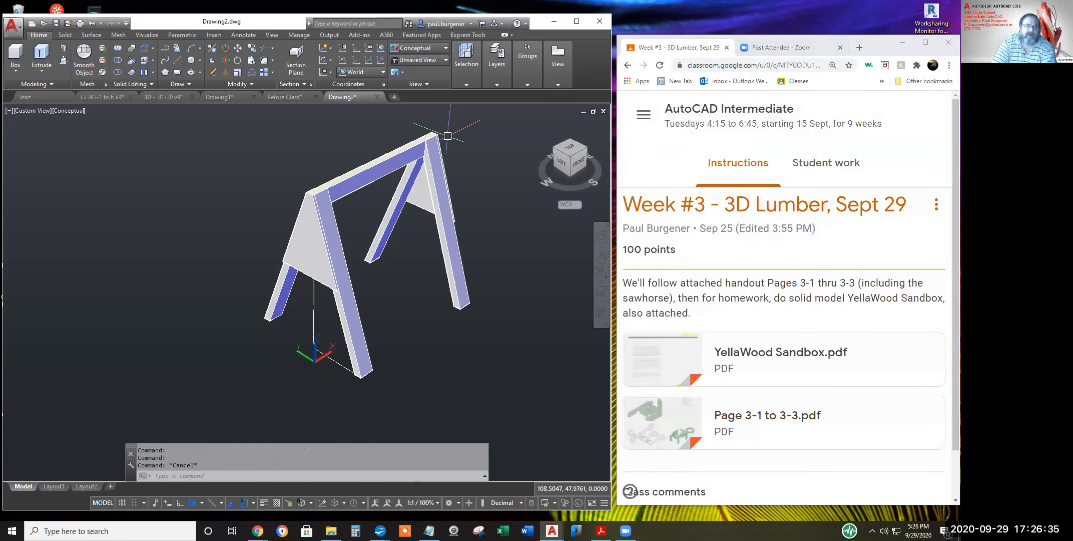
{"action": "scroll", "coordinate": [431, 179], "scroll_direction": "up", "scroll_amount": 4}
{"action": "scroll", "coordinate": [493, 214], "scroll_direction": "up", "scroll_amount": 1}
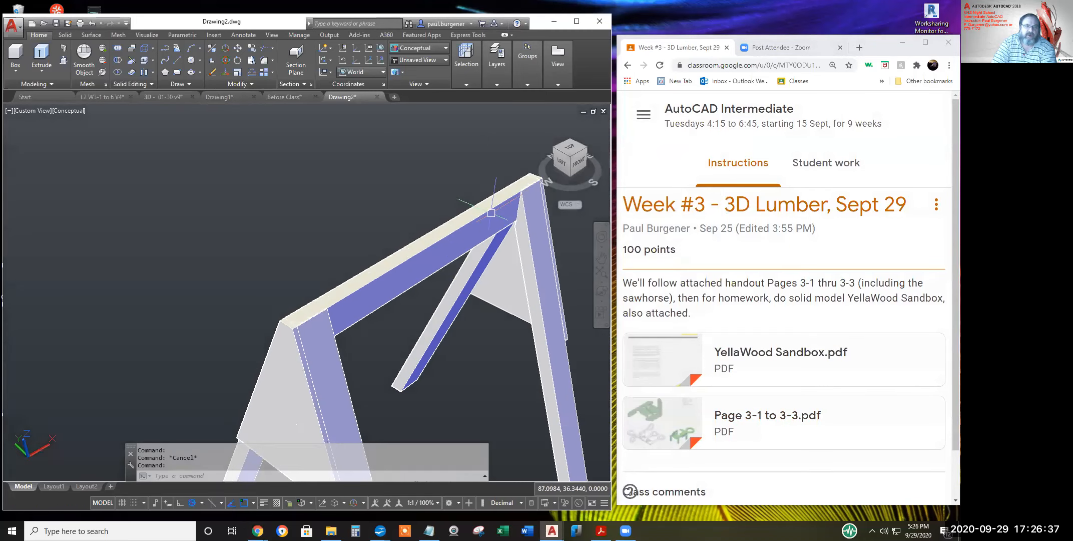
{"action": "middle_click_drag", "start_coordinate": [477, 373], "coordinate": [368, 248]}
{"action": "scroll", "coordinate": [403, 362], "scroll_direction": "down", "scroll_amount": 1}
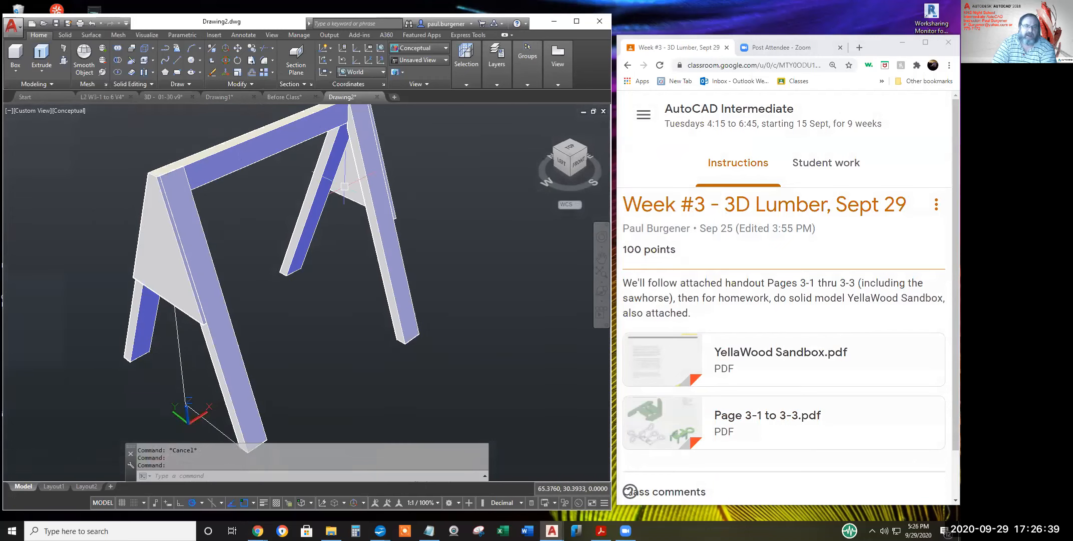
{"action": "scroll", "coordinate": [445, 302], "scroll_direction": "down", "scroll_amount": 1}
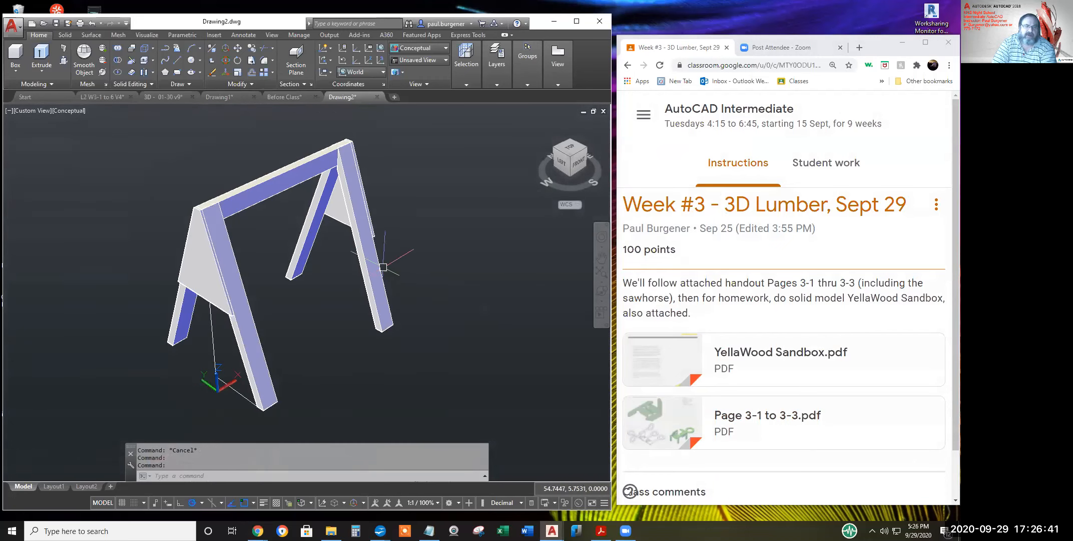
{"action": "scroll", "coordinate": [316, 291], "scroll_direction": "up", "scroll_amount": 1}
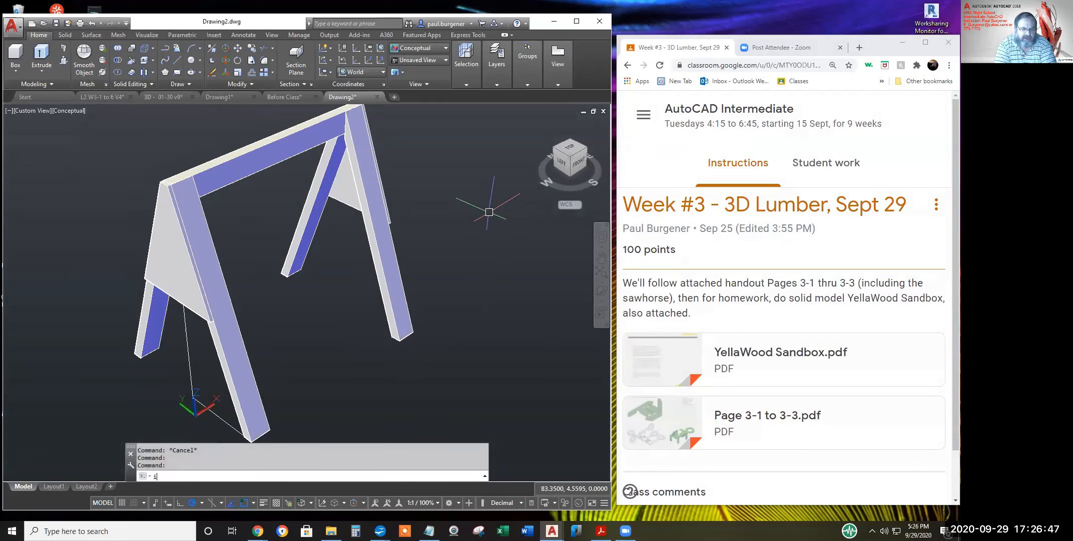
{"action": "type", "text": "ID"}
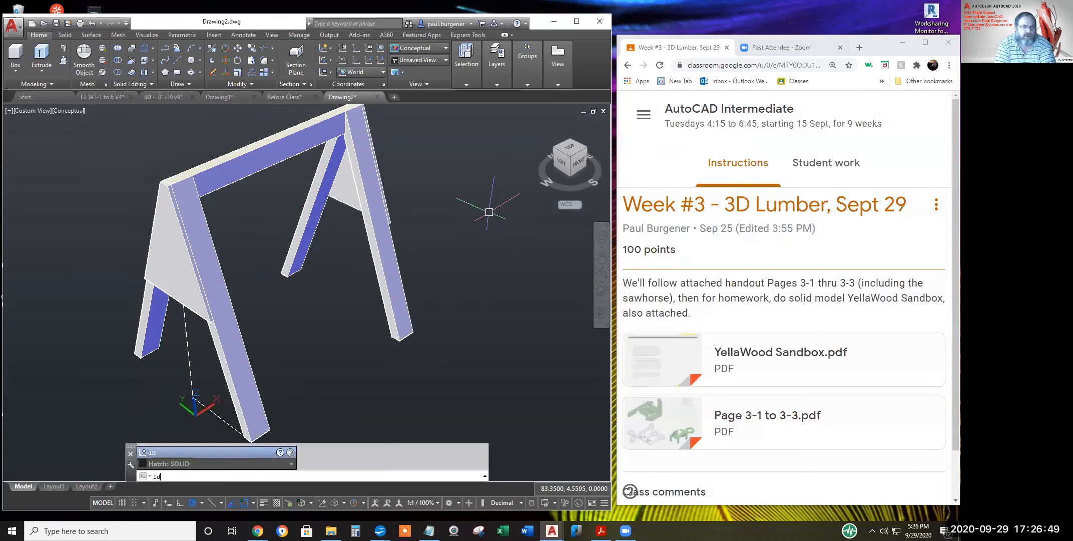
{"action": "key", "text": "Return"}
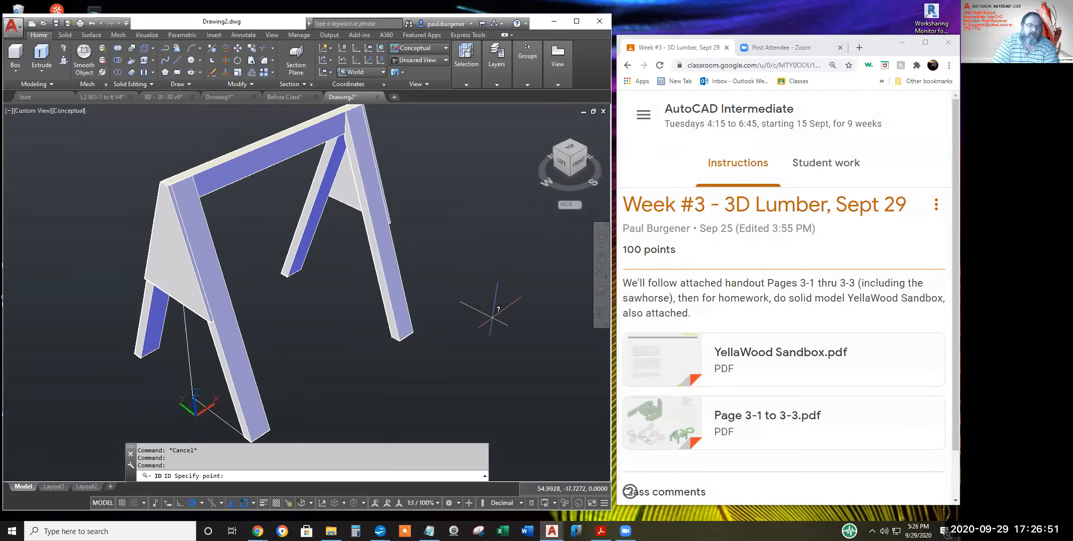
{"action": "left_click", "coordinate": [413, 332]}
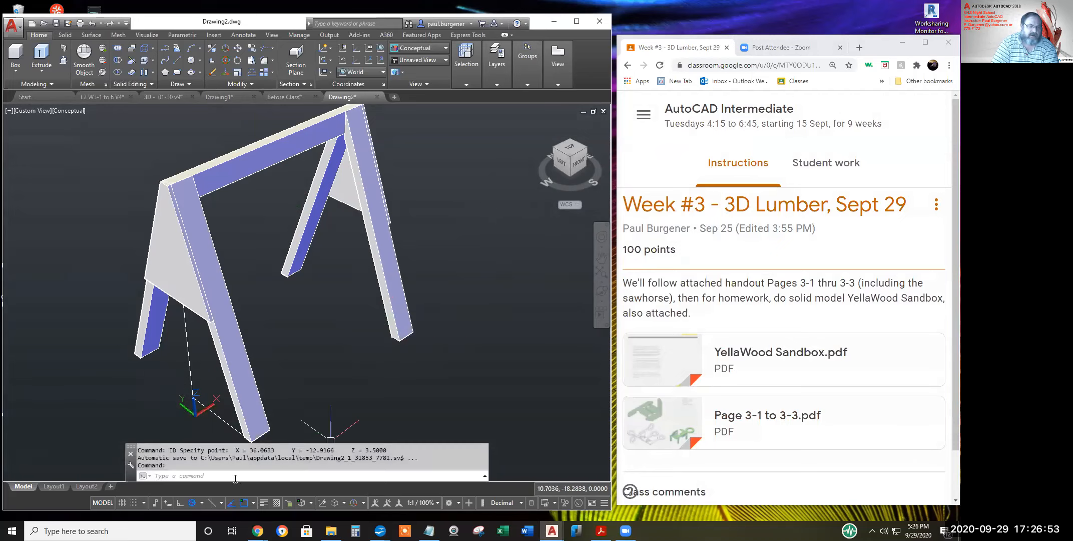
{"action": "left_click_drag", "start_coordinate": [238, 450], "coordinate": [381, 447]}
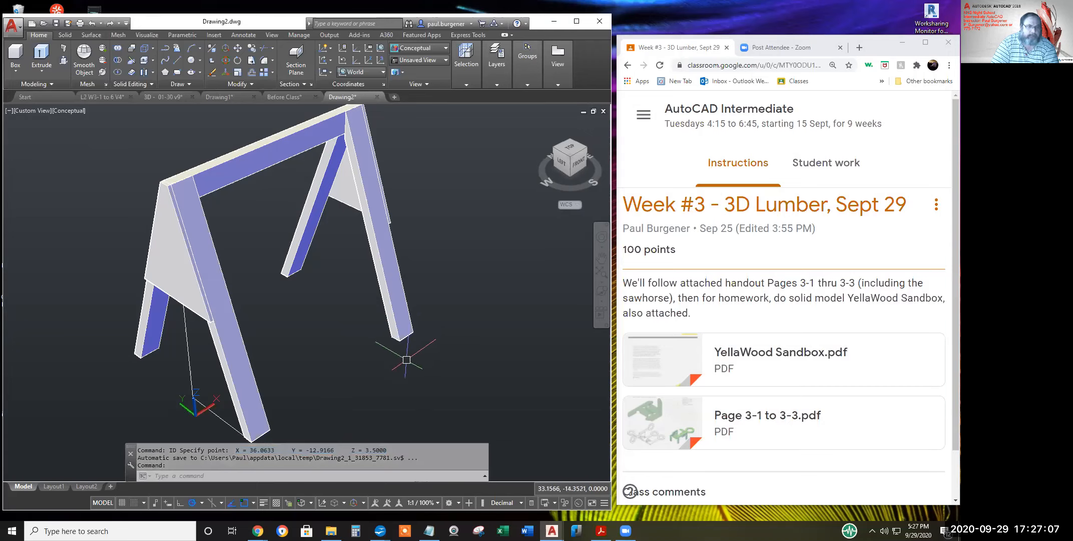
{"action": "key", "text": "Escape"}
{"action": "key", "text": "Escape"}
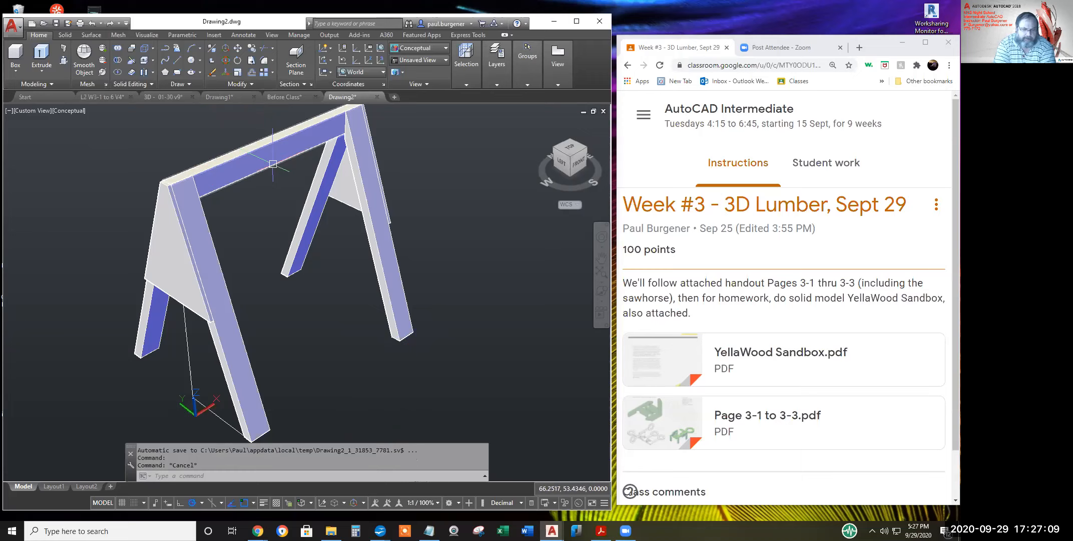
Query the bottom outer corner of the front leg at the near end with ID and examine its Z value
{"action": "type", "text": "id"}
{"action": "key", "text": "Return"}
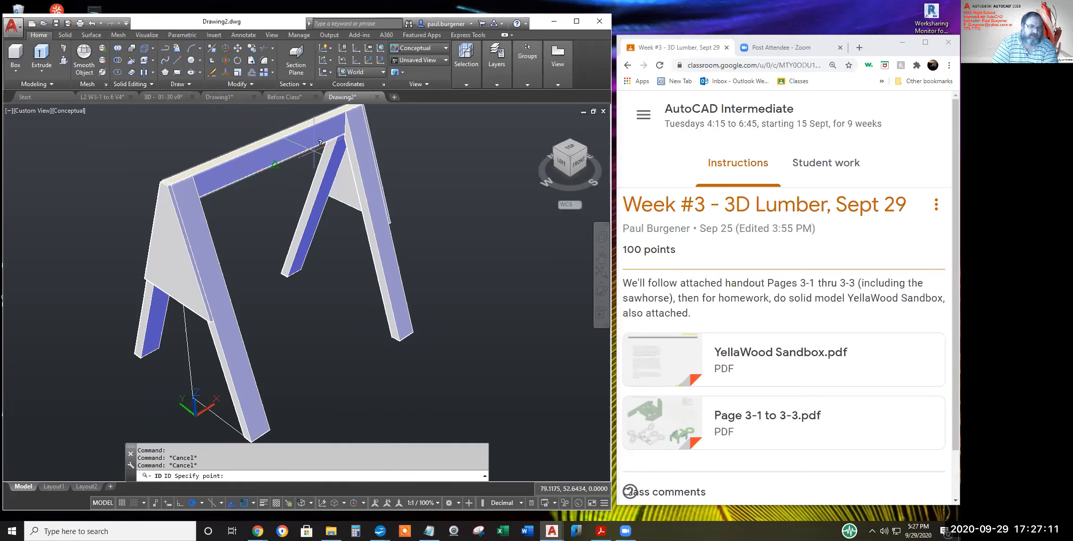
{"action": "left_click", "coordinate": [269, 429]}
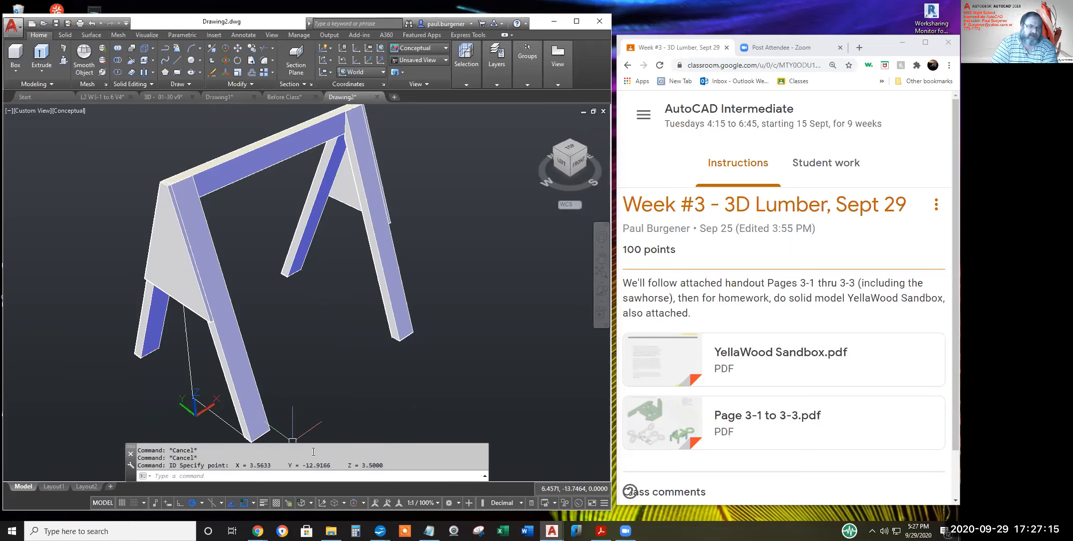
{"action": "left_click_drag", "start_coordinate": [385, 466], "coordinate": [365, 465]}
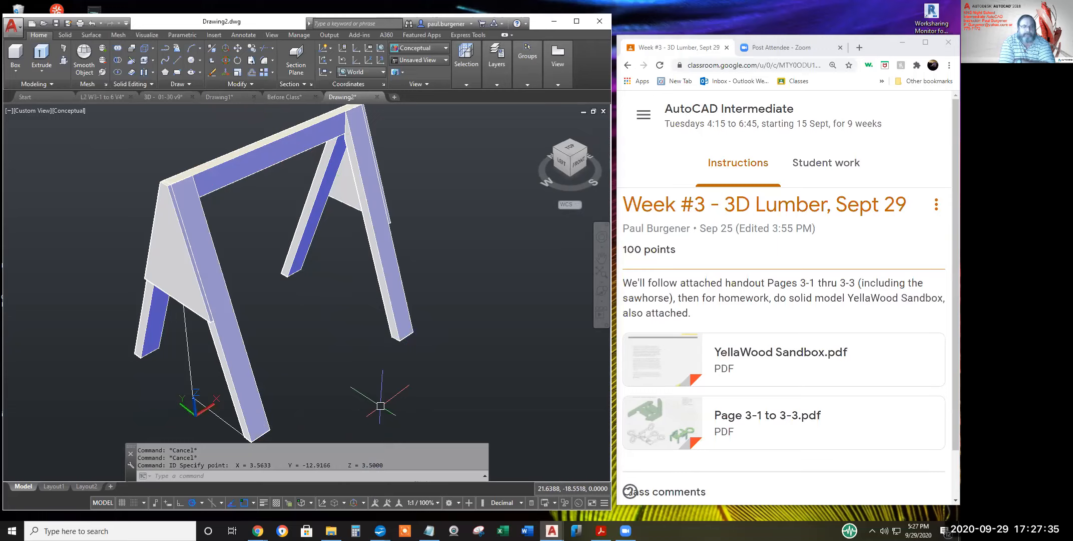
{"action": "left_click", "coordinate": [189, 355]}
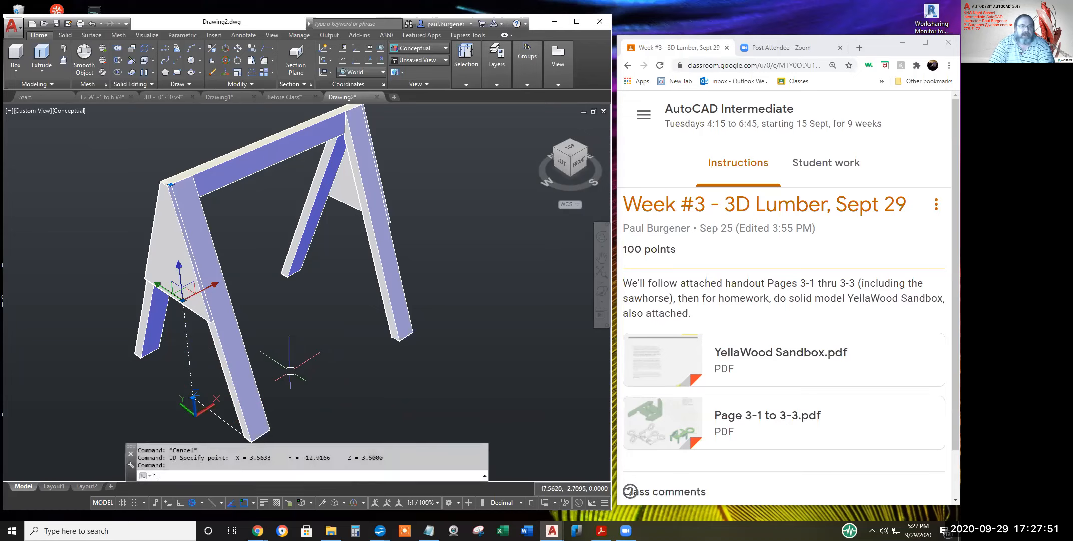
{"action": "scroll", "coordinate": [313, 320], "scroll_direction": "down", "scroll_amount": 3}
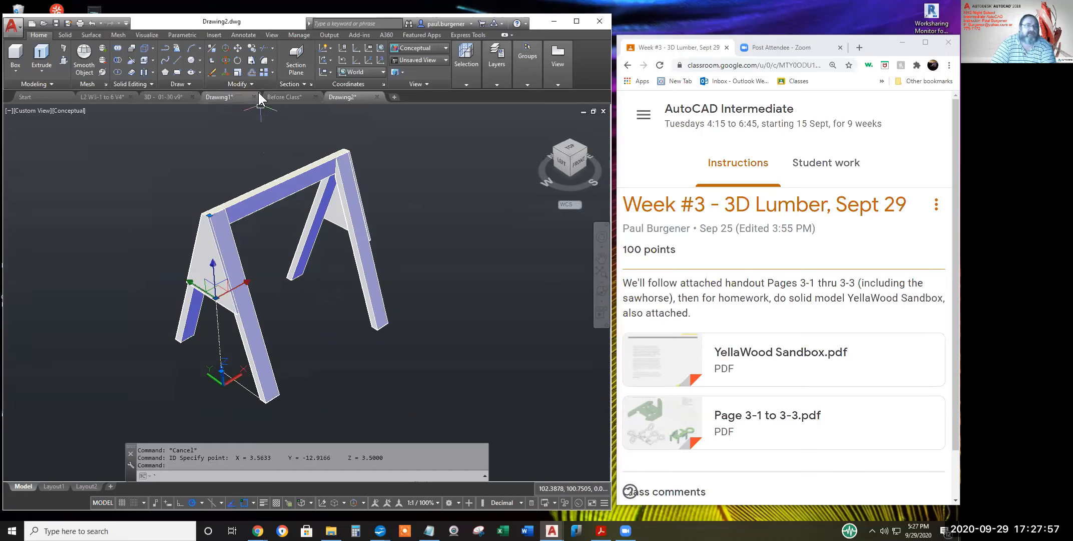
{"action": "left_click", "coordinate": [238, 47]}
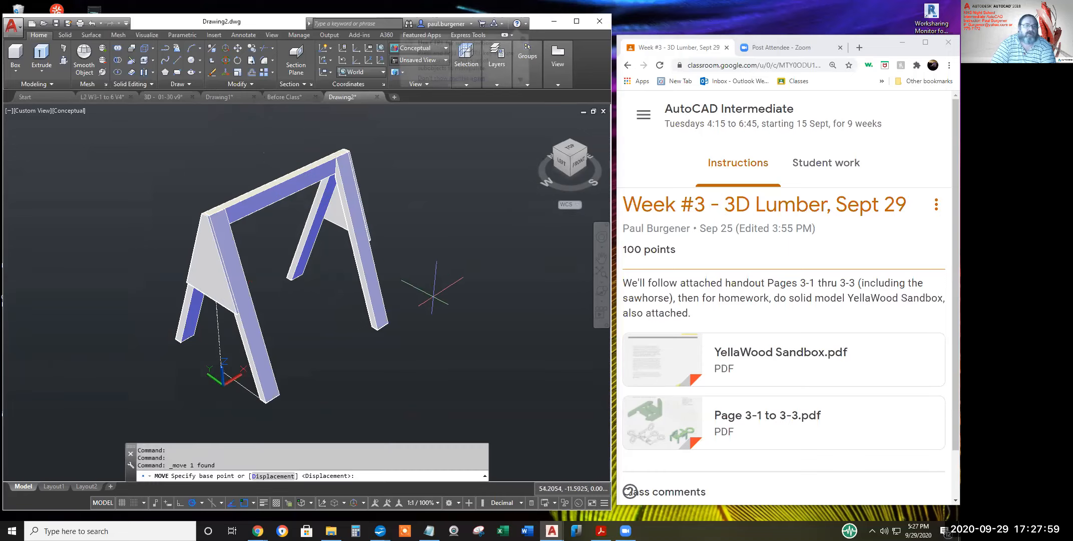
{"action": "key", "text": "Escape"}
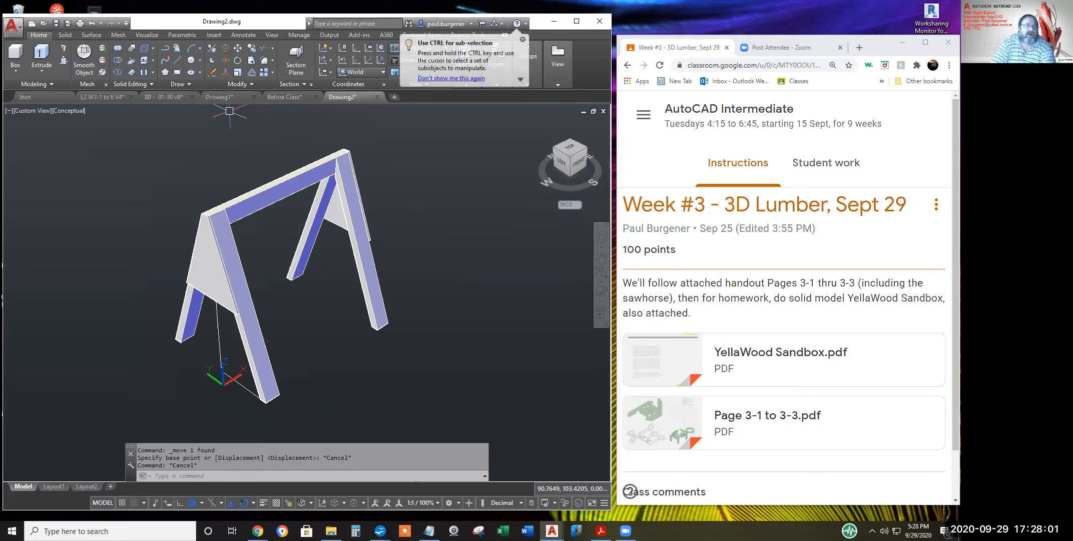
Erase the vertical and ground construction lines at the near end of the sawhorse
{"action": "left_click", "coordinate": [212, 71]}
{"action": "left_click", "coordinate": [219, 341]}
{"action": "left_click", "coordinate": [246, 387]}
{"action": "key", "text": "Return"}
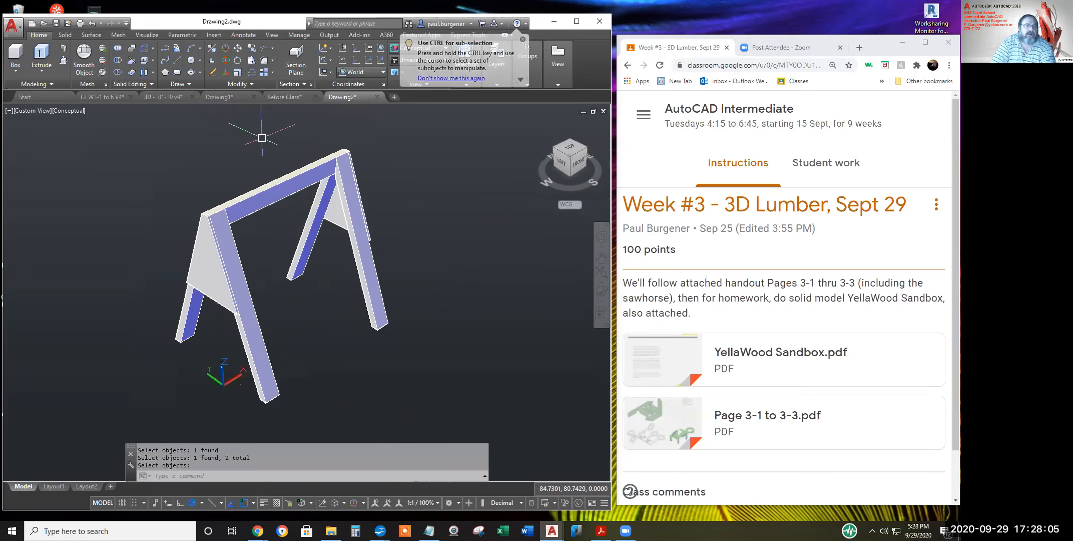
Move the entire sawhorse down by the relative displacement @0,0,-3.5, selecting all its parts with a window
{"action": "left_click", "coordinate": [238, 48]}
{"action": "left_click", "coordinate": [421, 283]}
{"action": "left_click", "coordinate": [105, 159]}
{"action": "key", "text": "Return"}
{"action": "left_click", "coordinate": [441, 171]}
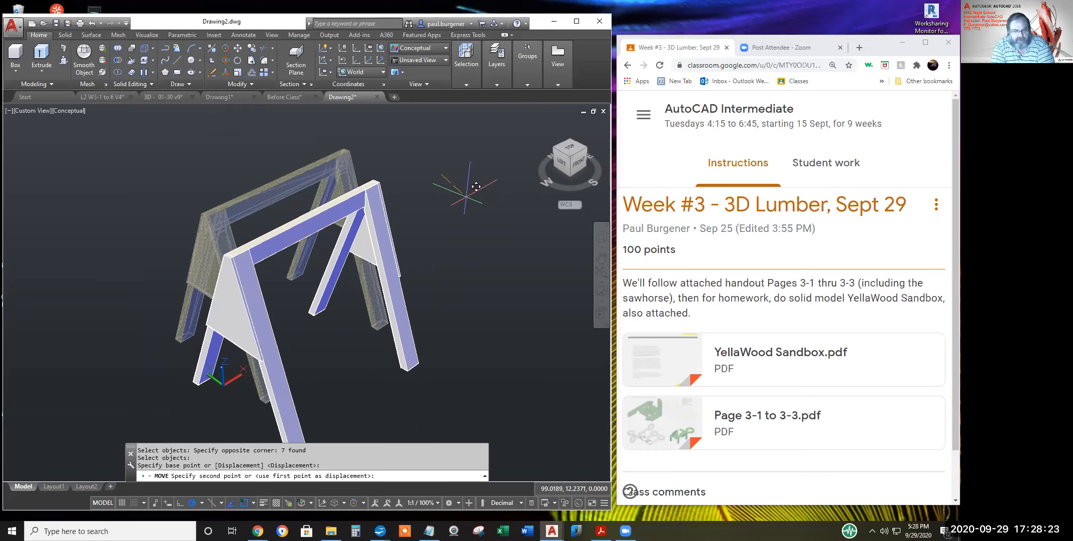
{"action": "key", "text": "F8"}
{"action": "type", "text": "@"}
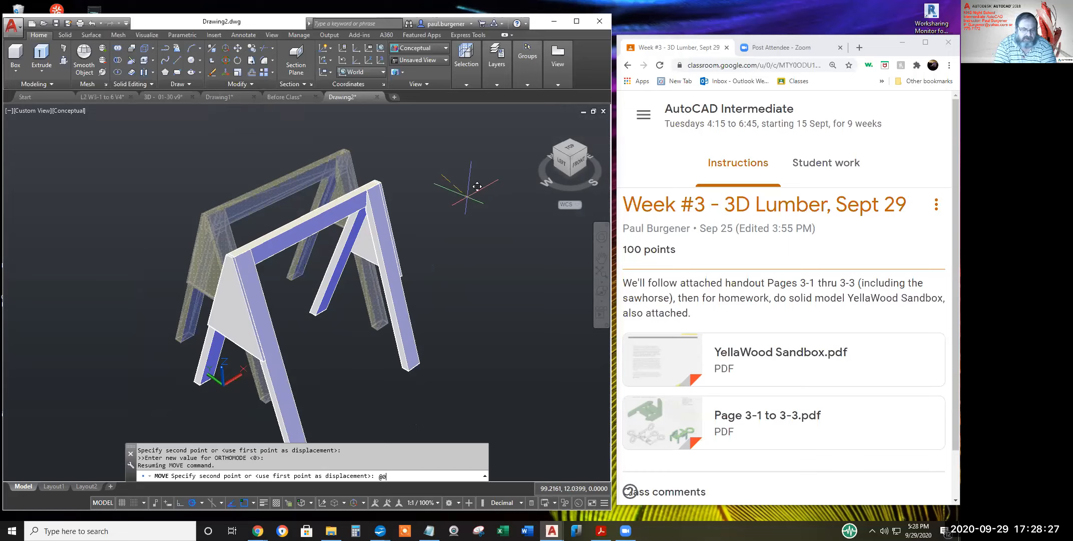
{"action": "type", "text": "0,0,-3.5"}
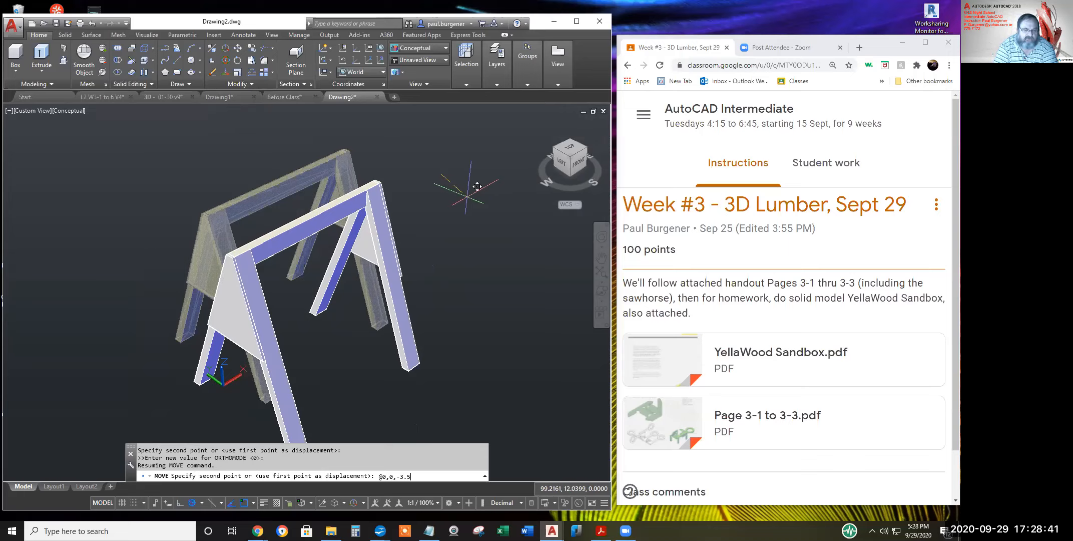
{"action": "key", "text": "Return"}
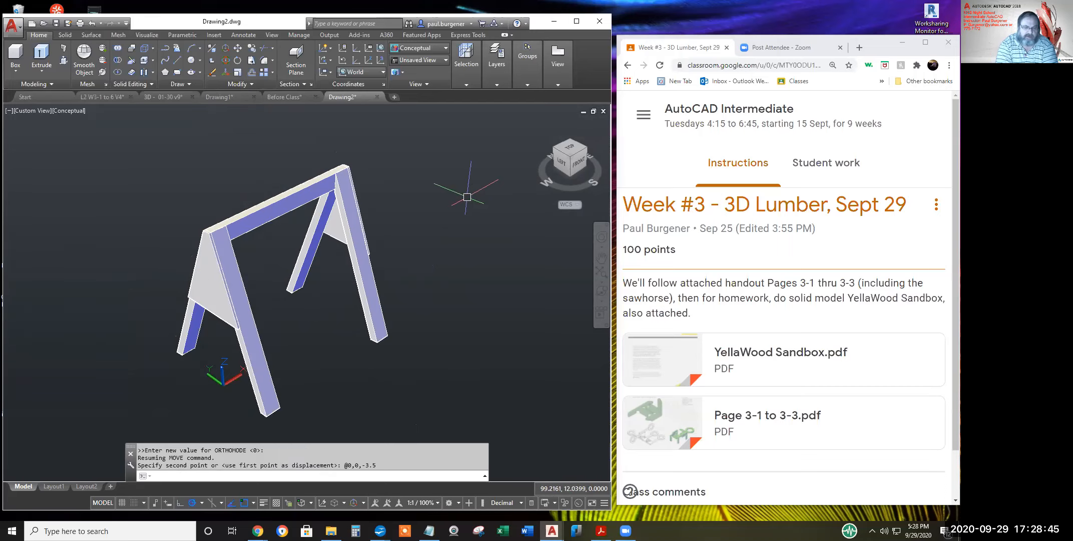
Check the lowered far-end front leg's bottom corner with ID and examine its Z value
{"action": "type", "text": "id"}
{"action": "key", "text": "Return"}
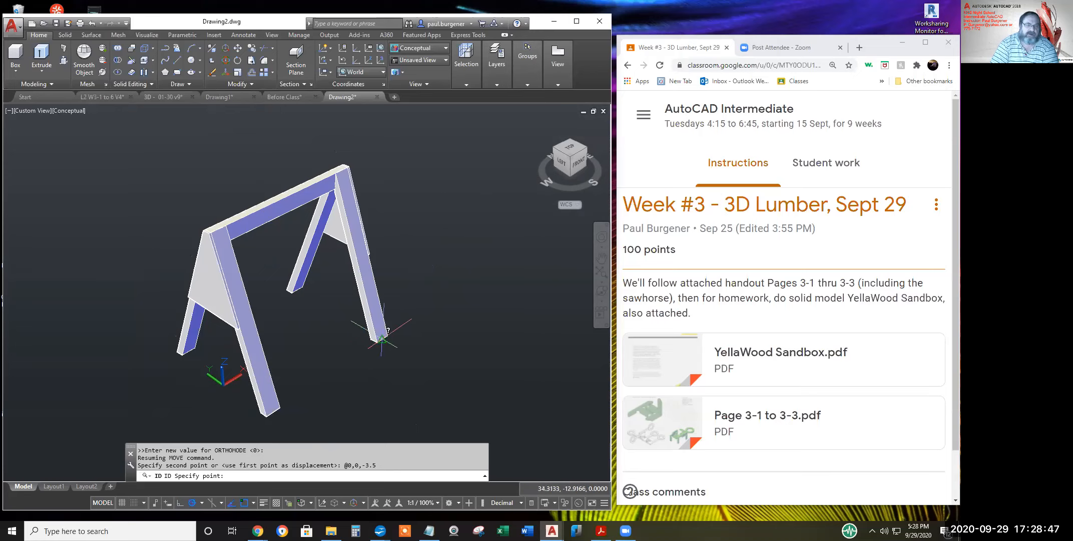
{"action": "left_click", "coordinate": [386, 331]}
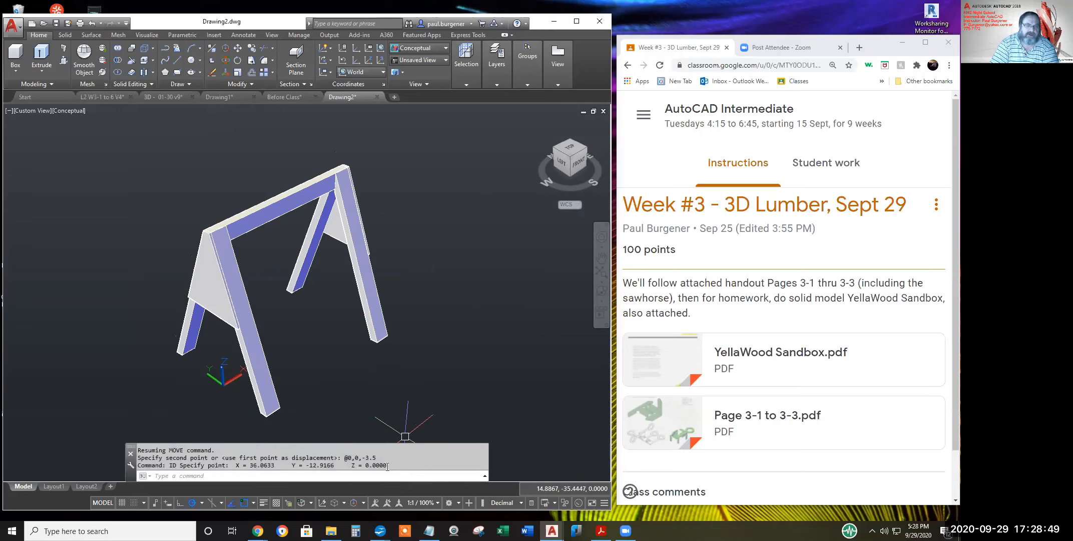
{"action": "left_click_drag", "start_coordinate": [389, 465], "coordinate": [363, 465]}
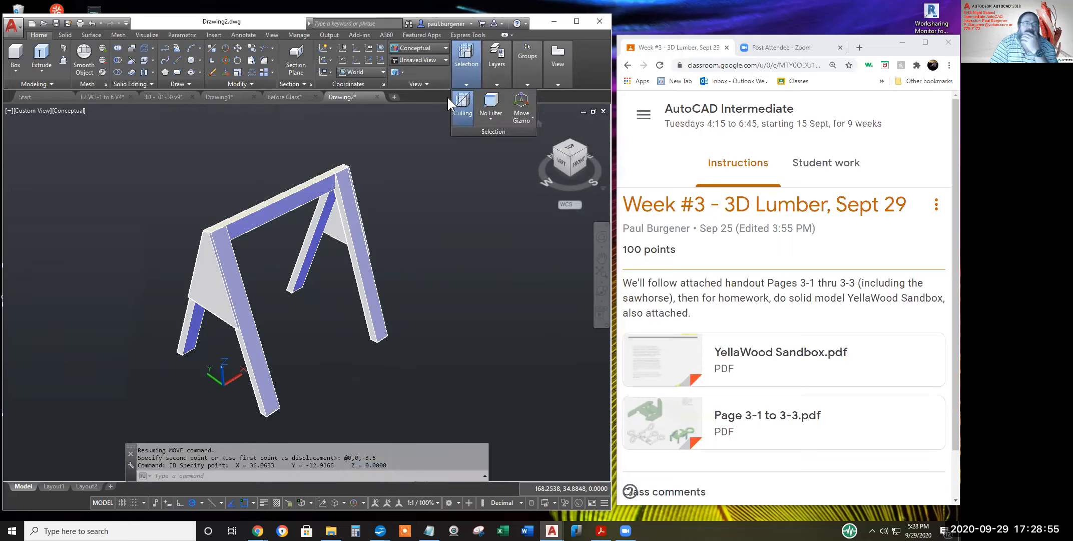
Switch the workspace to Drafting & Annotation
{"action": "left_click", "coordinate": [457, 501]}
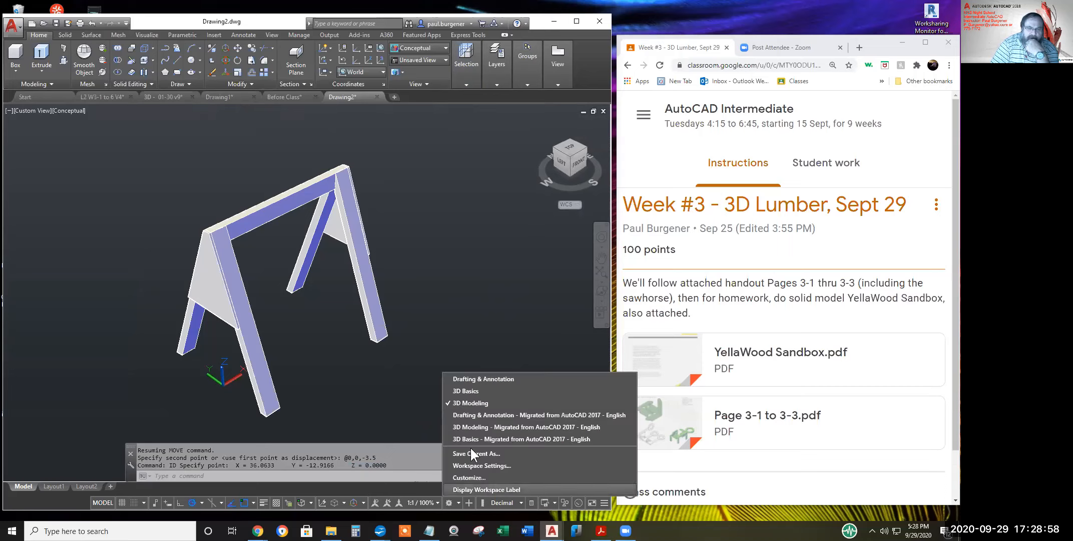
{"action": "left_click", "coordinate": [474, 376]}
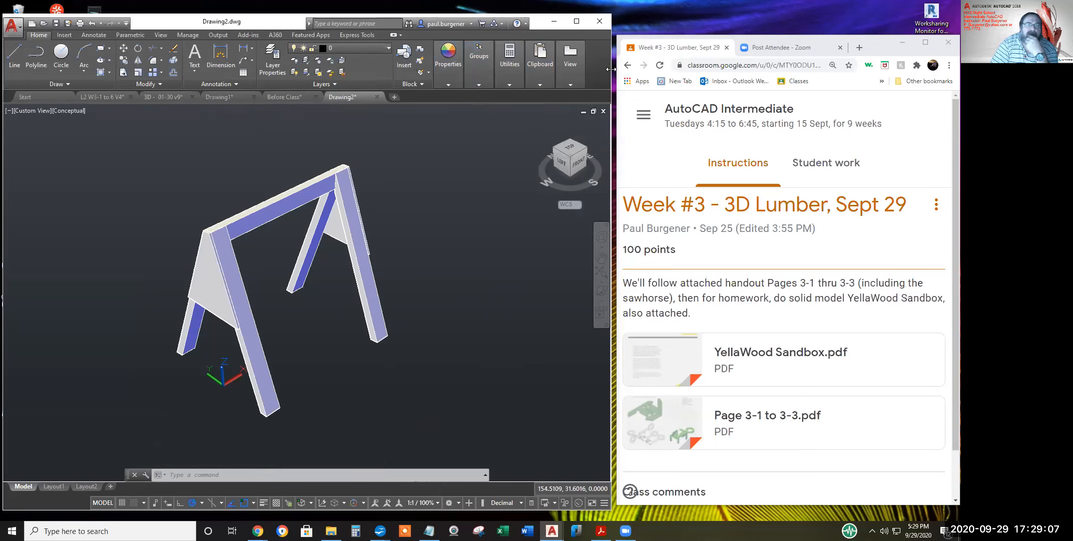
Widen the AutoCAD window and check the coordinates of the sawhorse's far-end top corner with ID Point
{"action": "left_click_drag", "start_coordinate": [611, 69], "coordinate": [851, 69]}
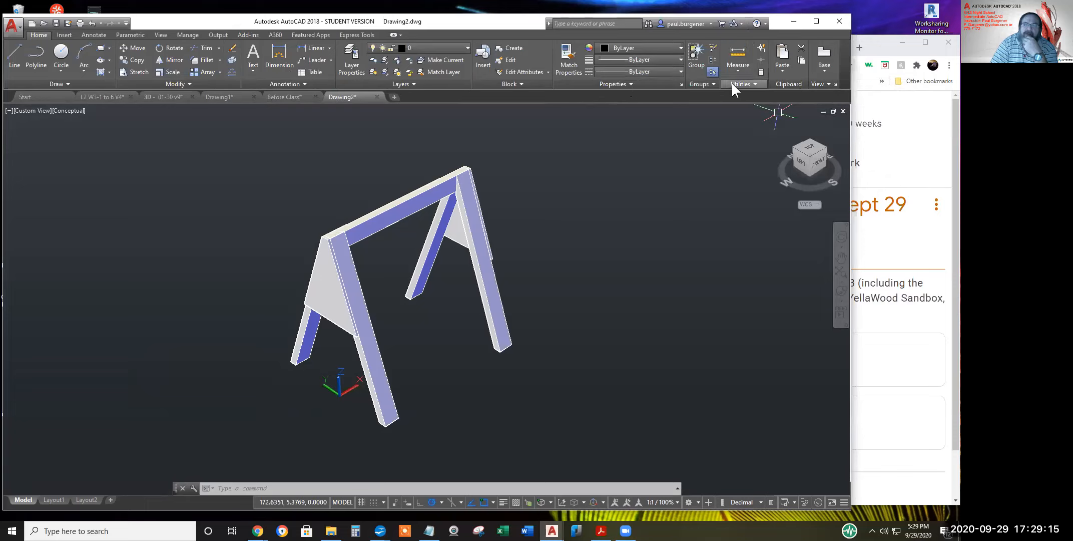
{"action": "left_click", "coordinate": [739, 72]}
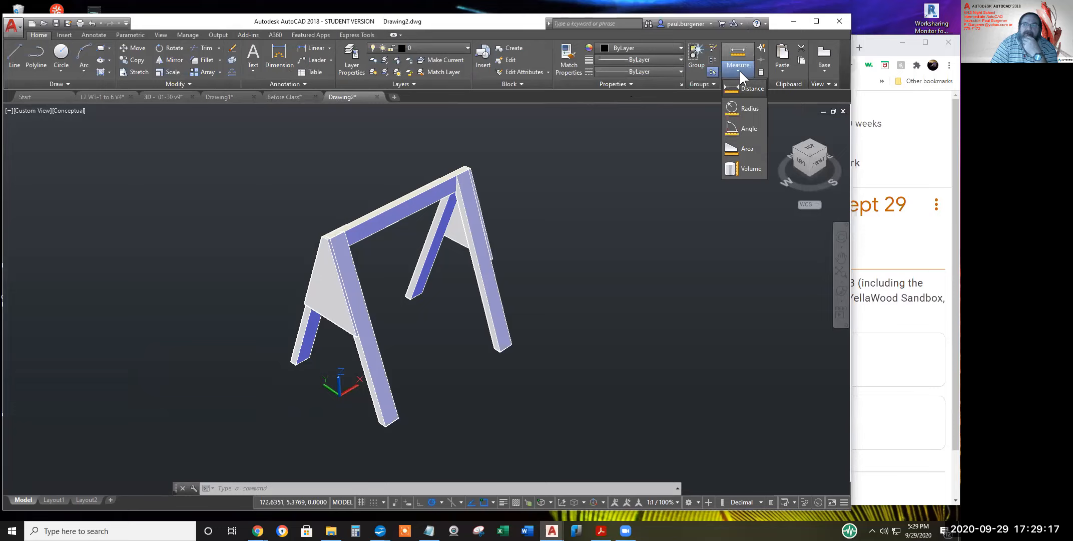
{"action": "left_click", "coordinate": [630, 85]}
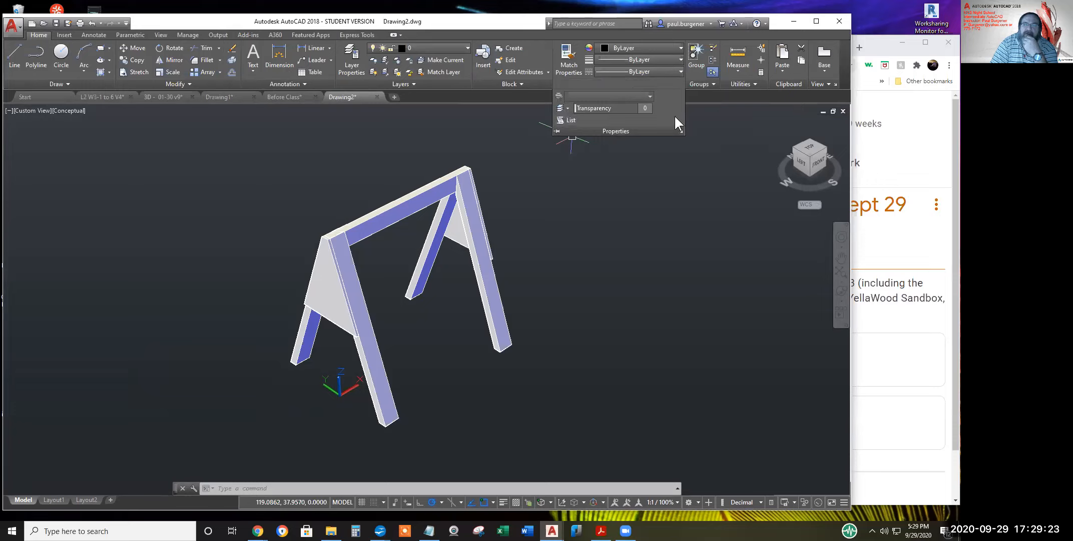
{"action": "left_click", "coordinate": [705, 84]}
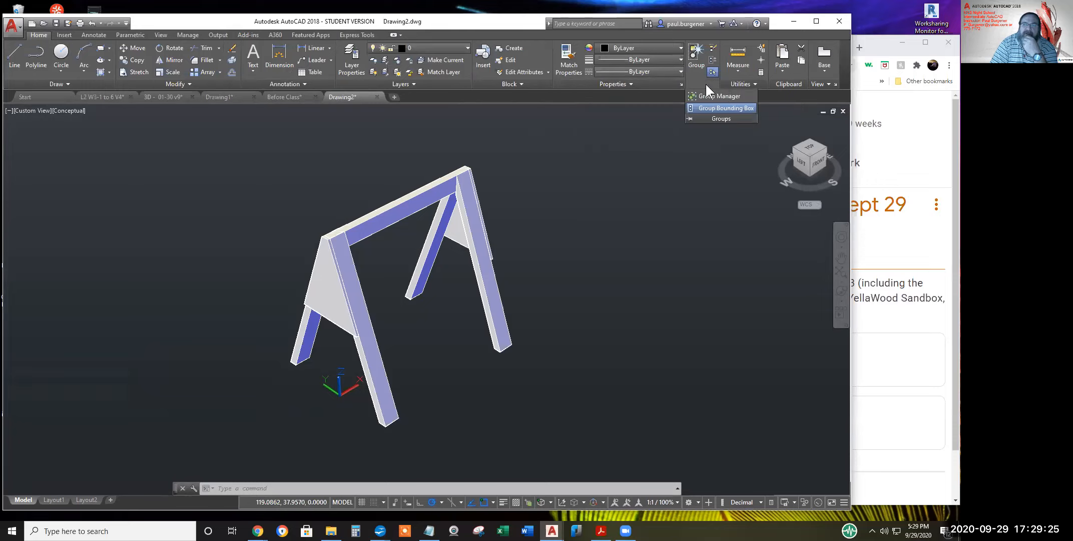
{"action": "left_click", "coordinate": [755, 82]}
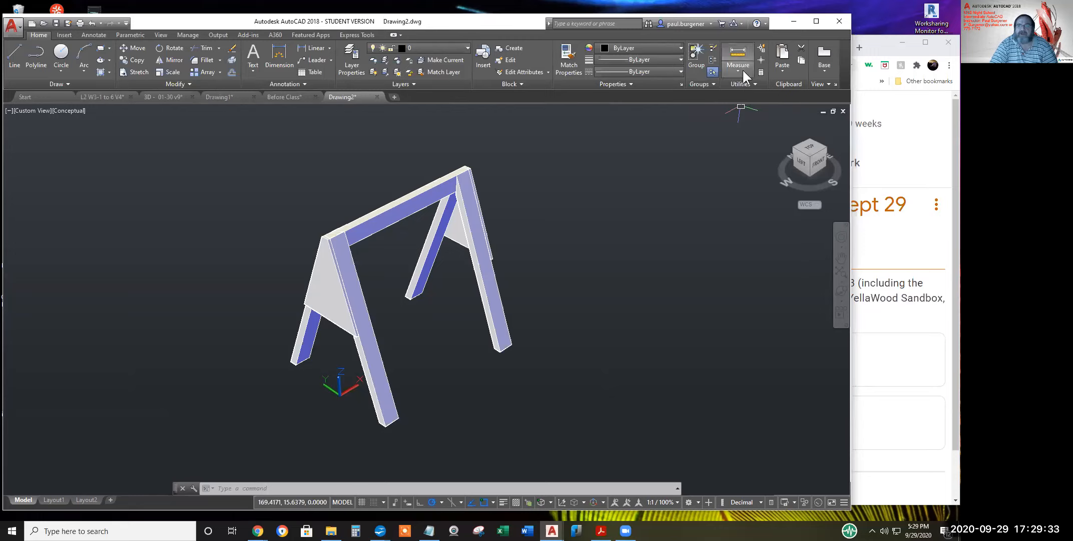
{"action": "left_click", "coordinate": [739, 72]}
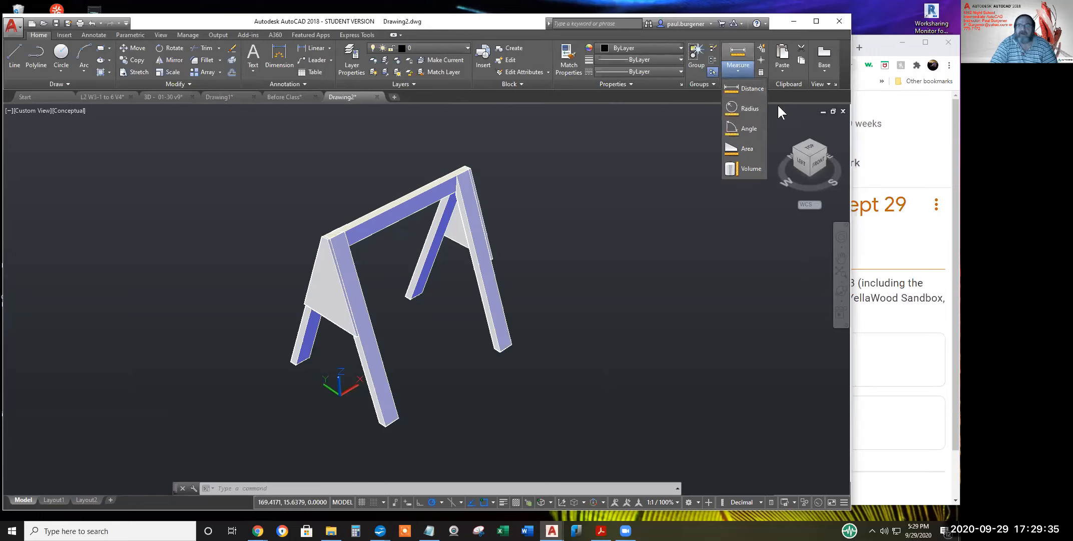
{"action": "left_click", "coordinate": [754, 83]}
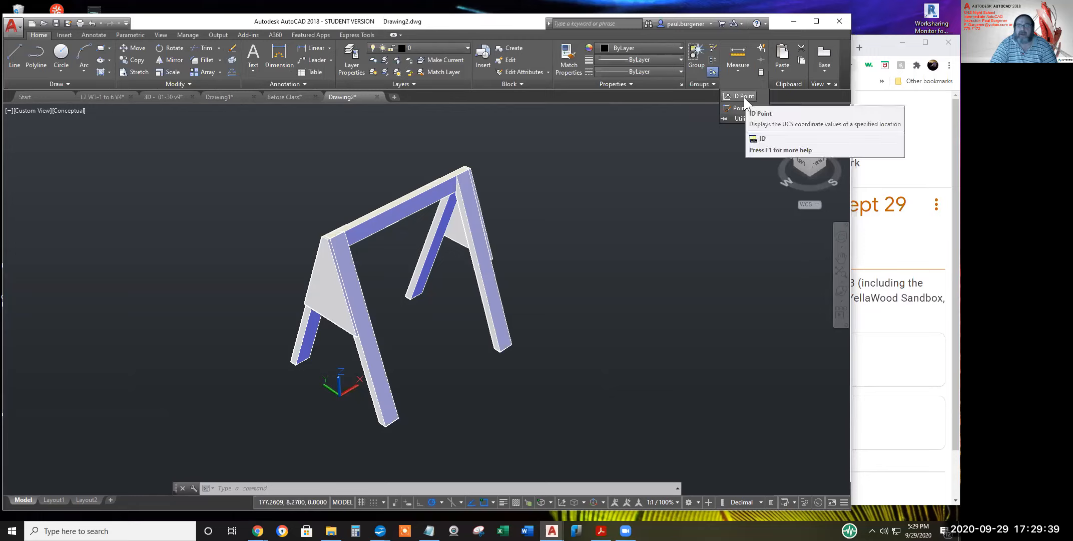
{"action": "left_click", "coordinate": [744, 97]}
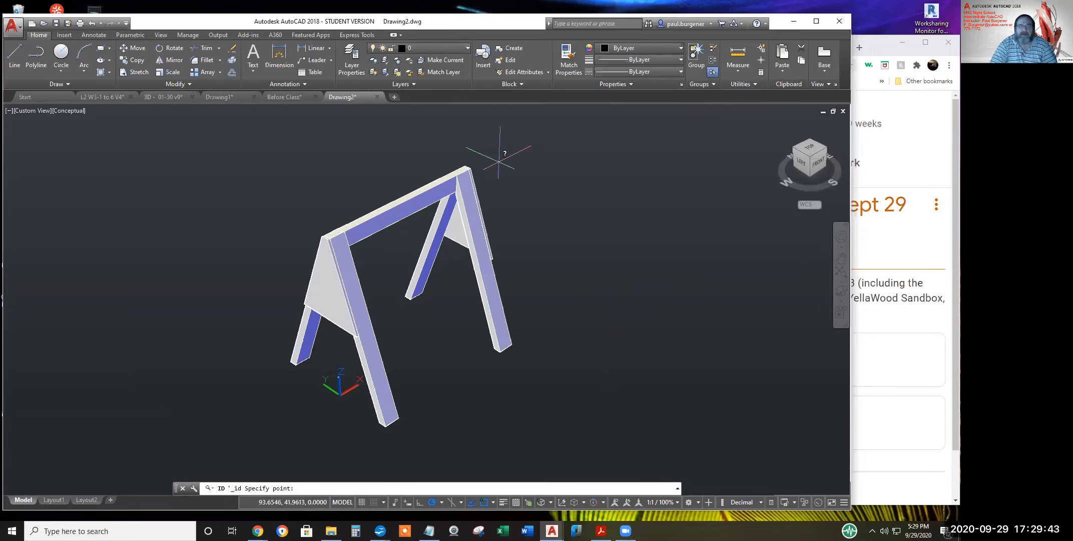
{"action": "left_click", "coordinate": [470, 167]}
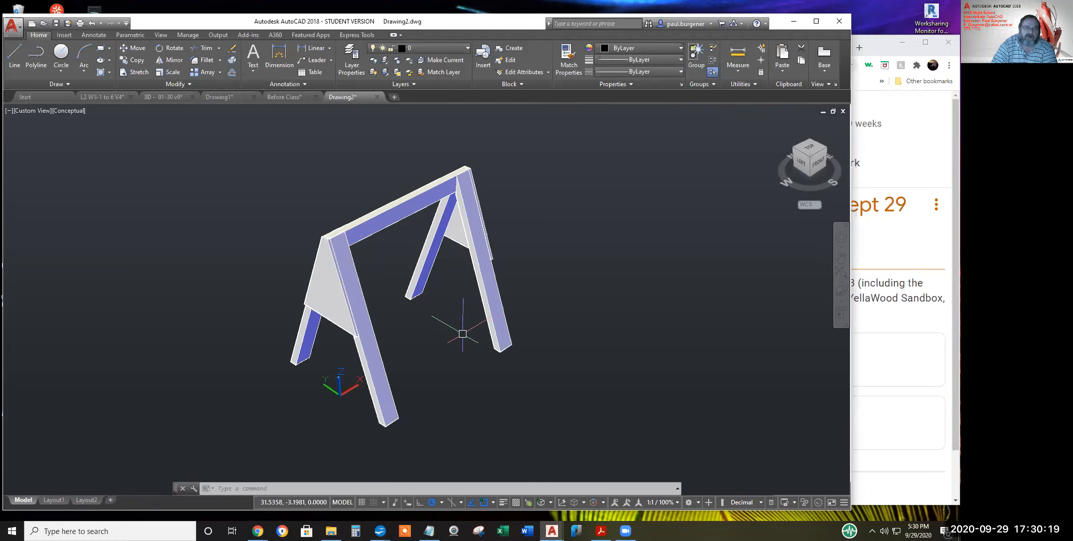
Narrow the AutoCAD window to uncover the class page and show the whole sawhorse smaller in the view
{"action": "scroll", "coordinate": [598, 363], "scroll_direction": "down", "scroll_amount": 2}
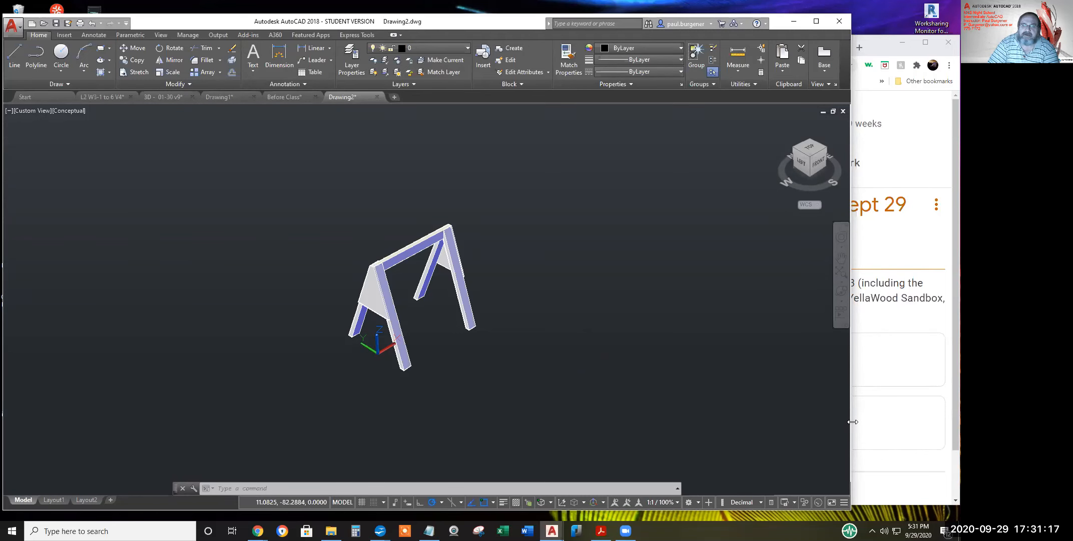
{"action": "left_click_drag", "start_coordinate": [853, 421], "coordinate": [616, 422]}
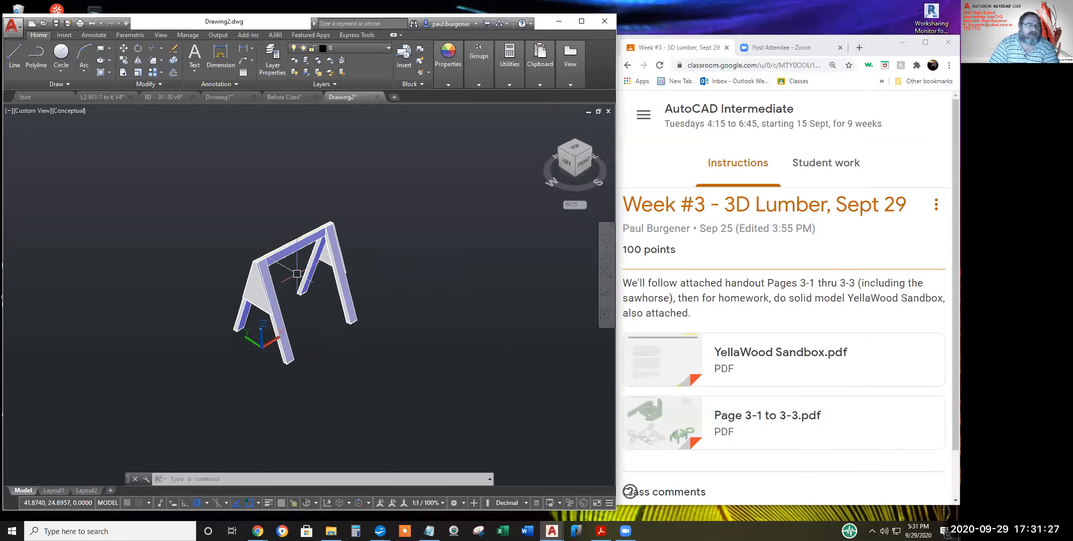
{"action": "middle_click_drag", "start_coordinate": [333, 294], "coordinate": [347, 298]}
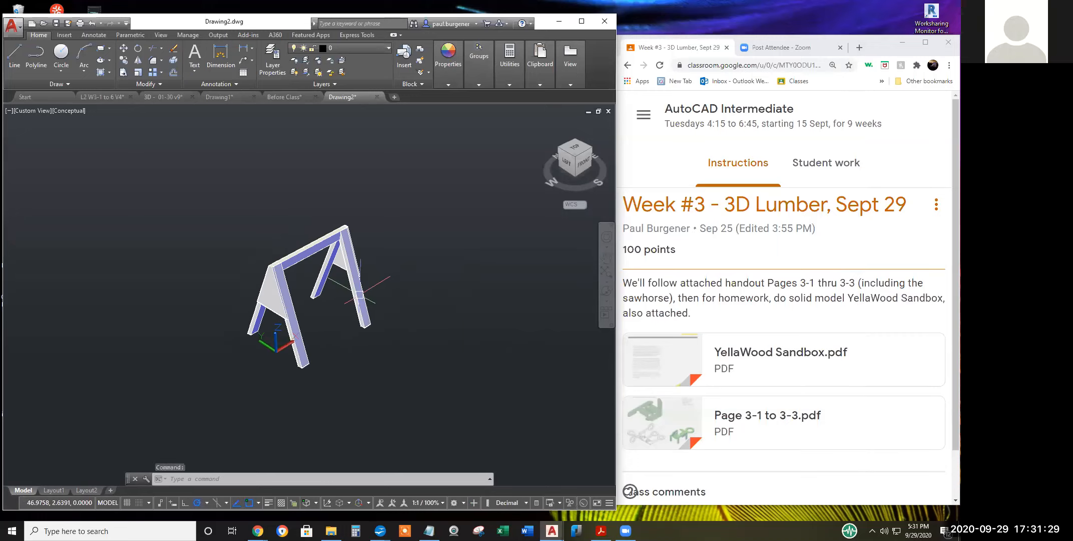
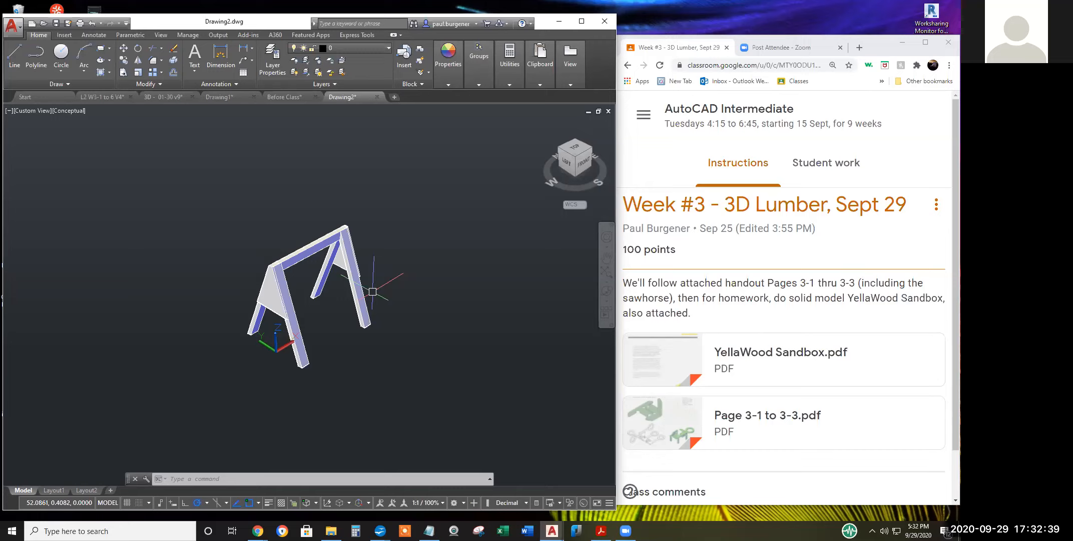
{"action": "type", "text": "units"}
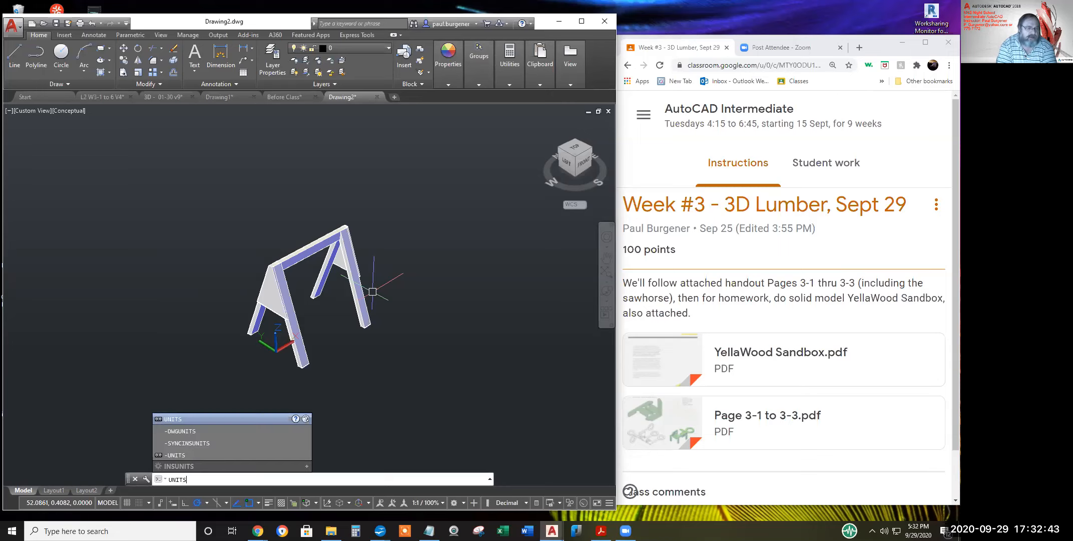
{"action": "left_click", "coordinate": [12, 32]}
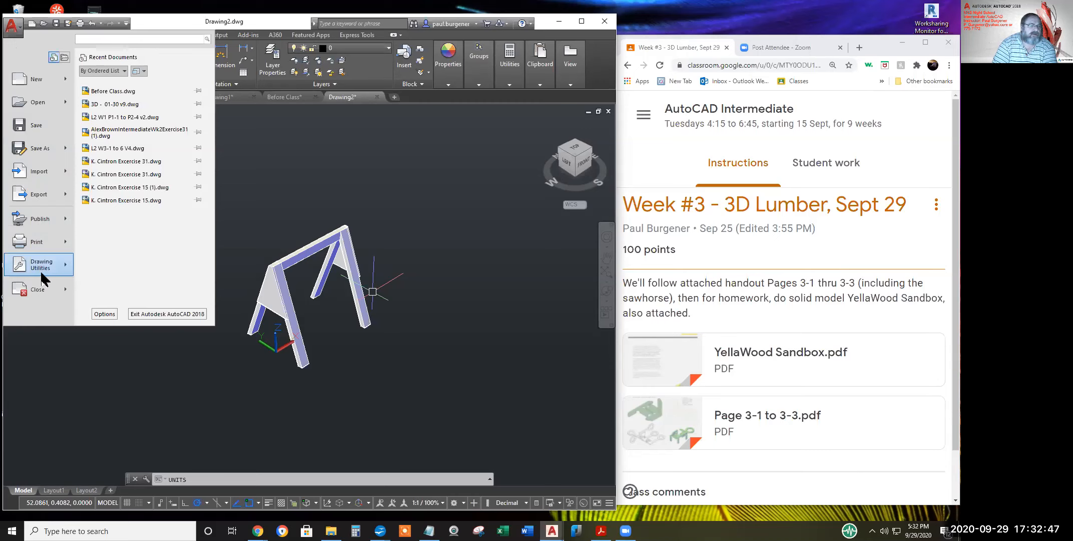
{"action": "mouse_move", "coordinate": [42, 268]}
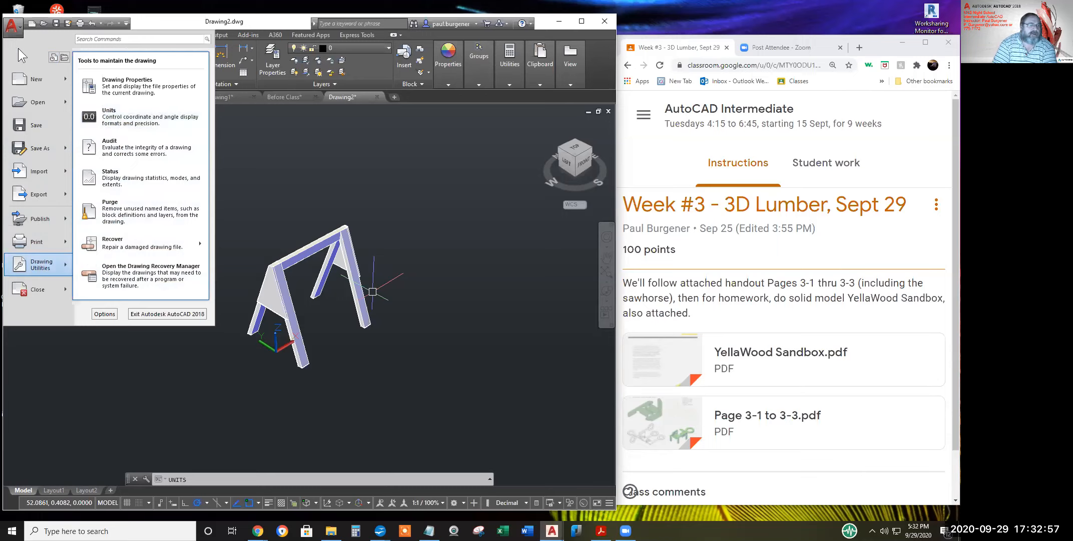
{"action": "key", "text": "Escape"}
{"action": "key", "text": "Escape"}
{"action": "key", "text": "Escape"}
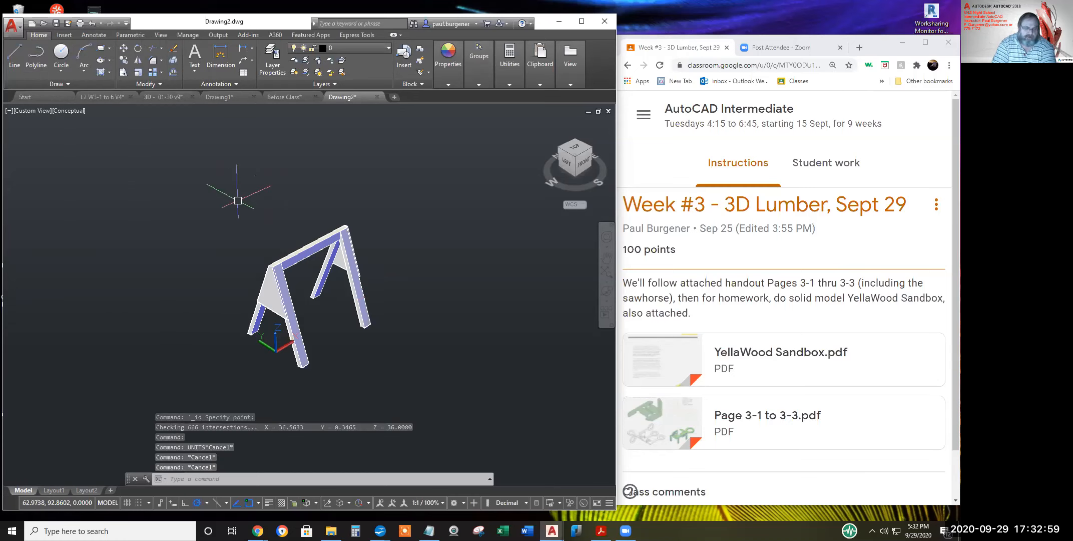
Open the Drawing Units settings with UNITS and examine the unit choices for scaling inserted content
{"action": "type", "text": "unnits"}
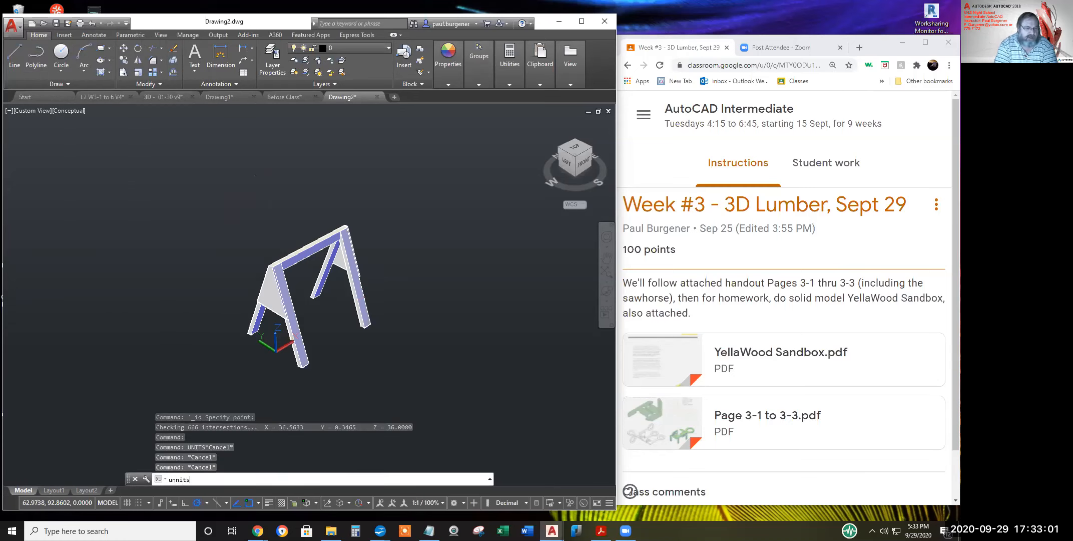
{"action": "key", "text": "Return"}
{"action": "key", "text": "Escape"}
{"action": "type", "text": "units"}
{"action": "key", "text": "Return"}
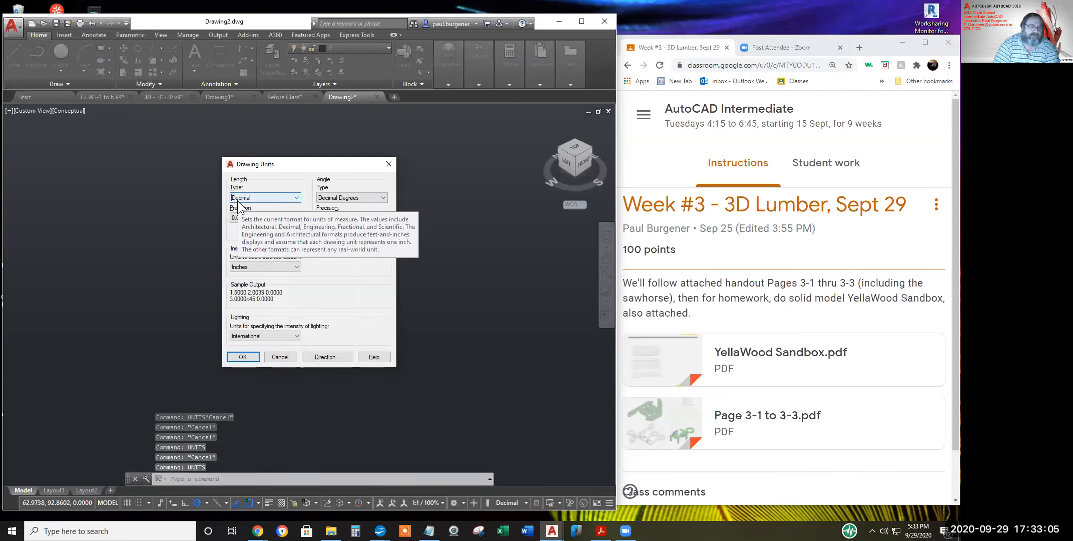
{"action": "left_click", "coordinate": [296, 267]}
{"action": "left_click", "coordinate": [296, 267]}
{"action": "left_click", "coordinate": [297, 267]}
{"action": "left_click", "coordinate": [296, 267]}
{"action": "left_click", "coordinate": [296, 267]}
{"action": "left_click", "coordinate": [297, 267]}
{"action": "left_click", "coordinate": [296, 267]}
{"action": "left_click", "coordinate": [296, 267]}
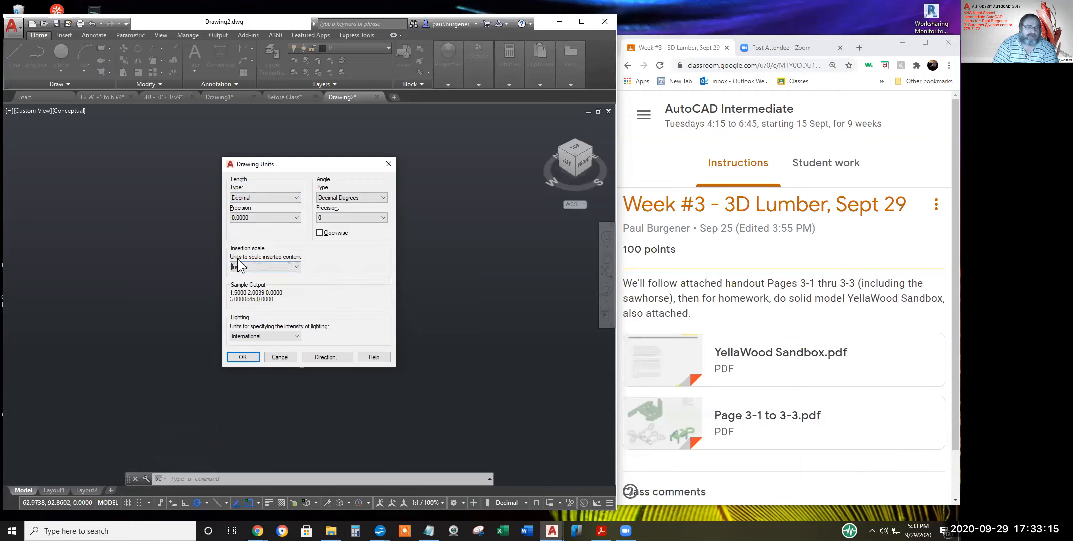
{"action": "left_click", "coordinate": [296, 266]}
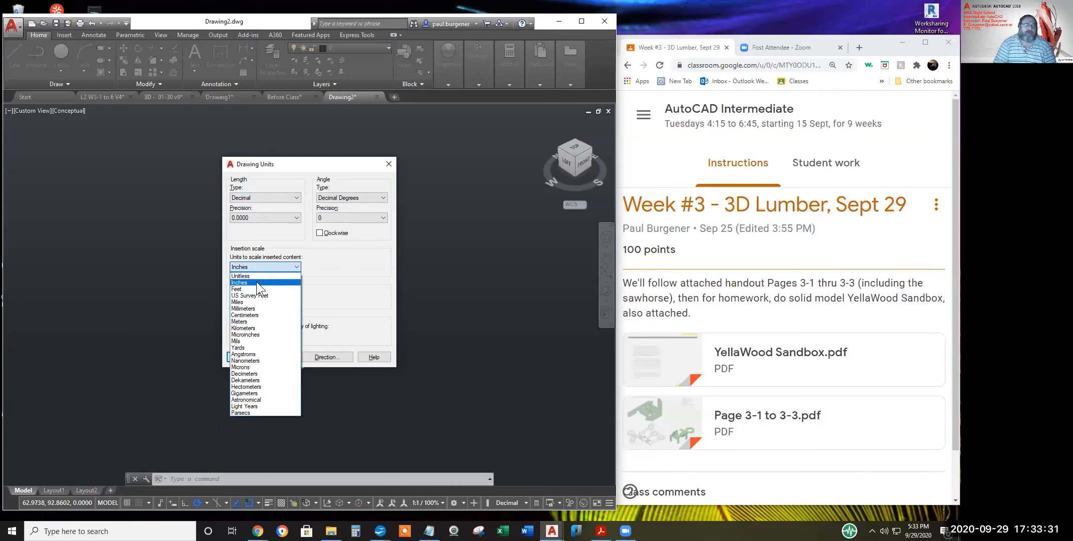
{"action": "left_click", "coordinate": [330, 333]}
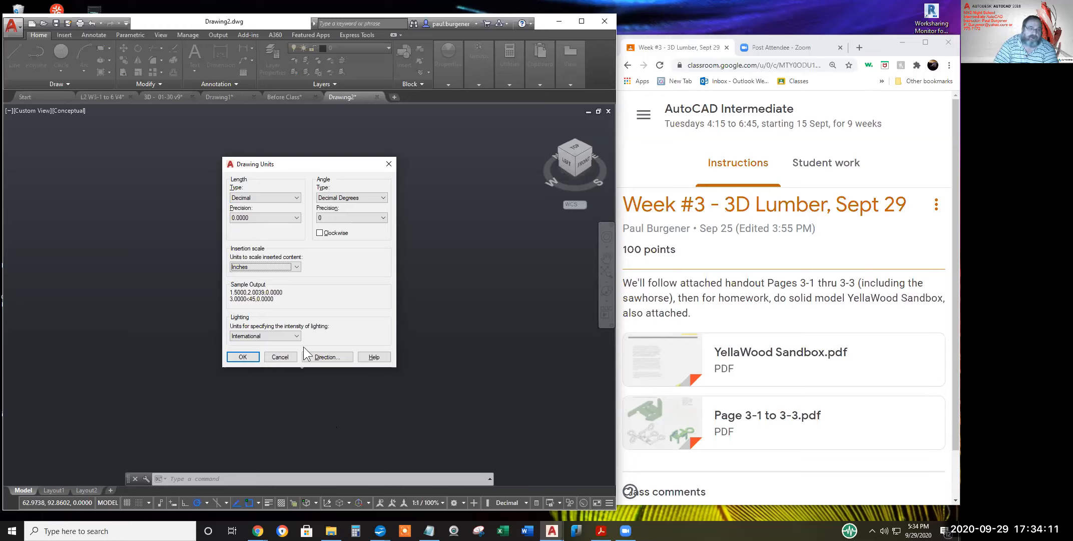
Review the insertion scale unit choices once more and leave the Drawing Units settings without saving changes
{"action": "left_click", "coordinate": [297, 268]}
{"action": "left_click", "coordinate": [297, 268]}
{"action": "left_click", "coordinate": [296, 268]}
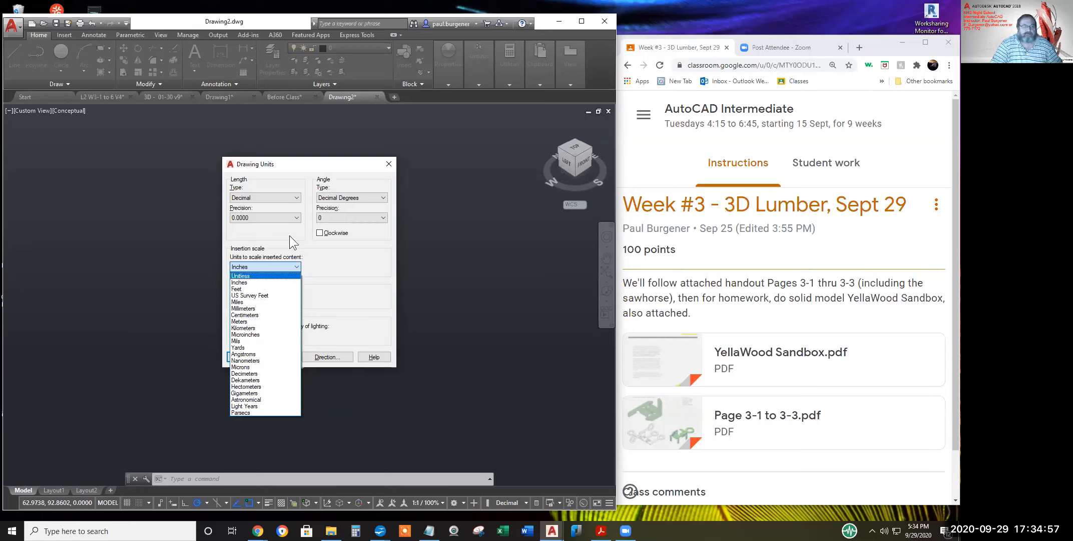
{"action": "left_click", "coordinate": [422, 287]}
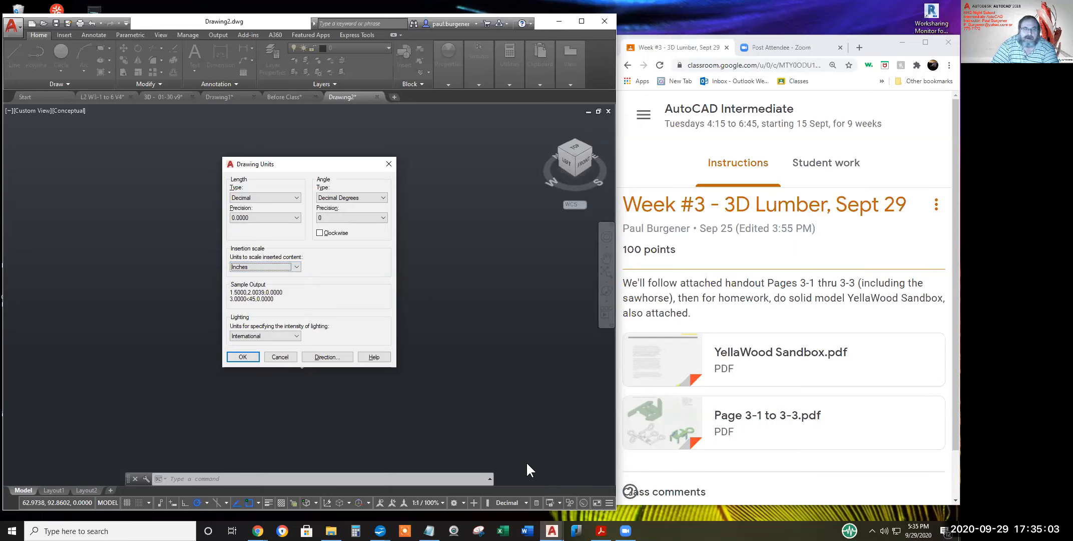
{"action": "left_click", "coordinate": [280, 356]}
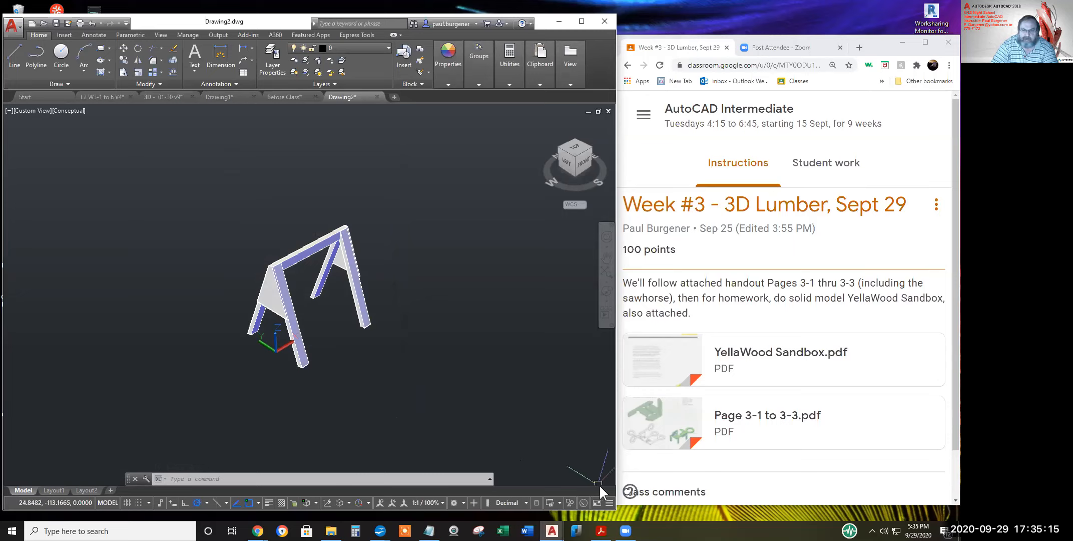
Switch to the browser, open the handout Page 3-1 to 3-3.pdf and examine the sawhorse instructions on page 3-2
{"action": "left_click", "coordinate": [753, 174]}
{"action": "left_click", "coordinate": [768, 415]}
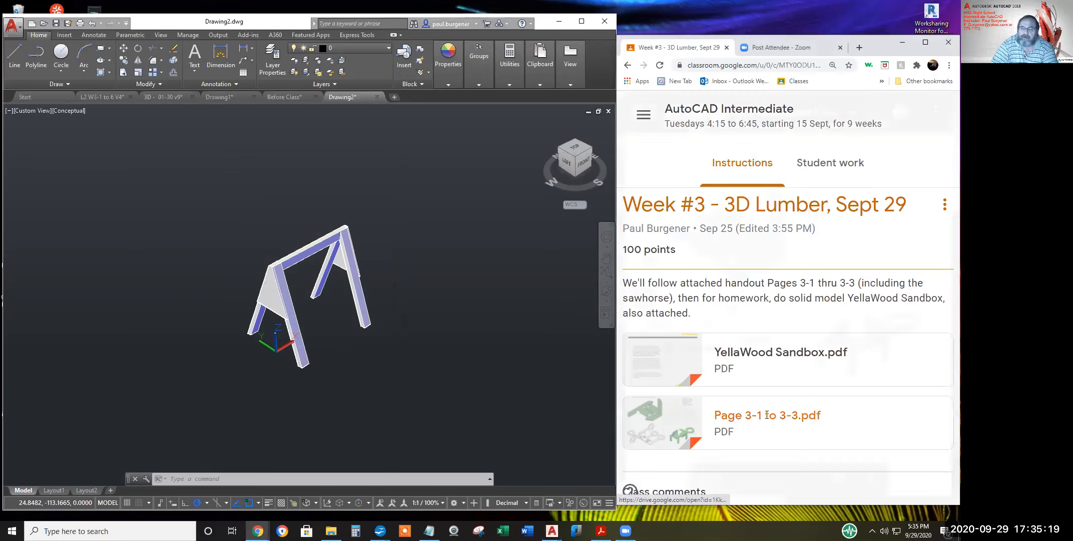
{"action": "scroll", "coordinate": [770, 352], "scroll_direction": "down", "scroll_amount": 10}
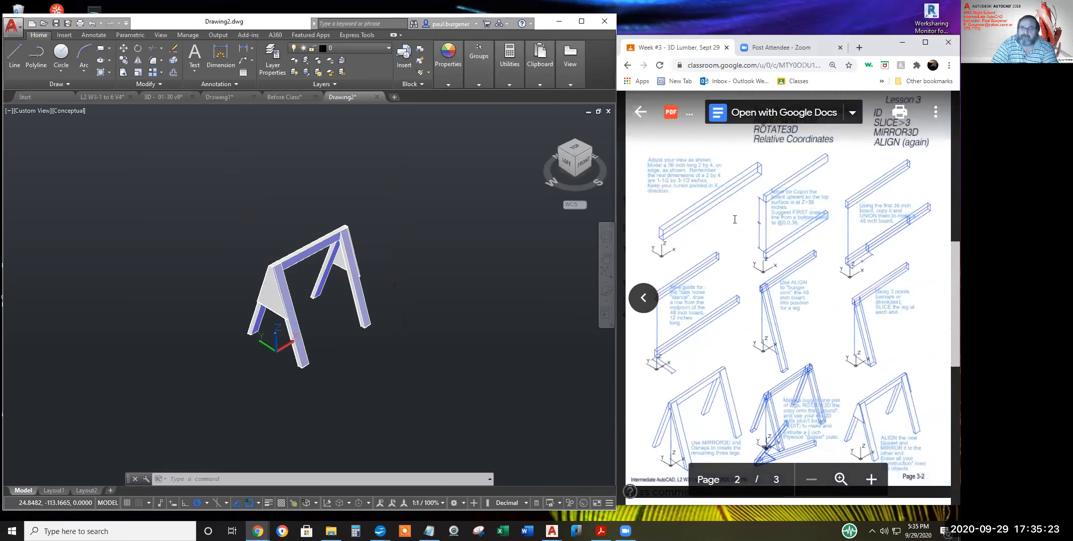
{"action": "scroll", "coordinate": [810, 239], "scroll_direction": "up", "scroll_amount": 2}
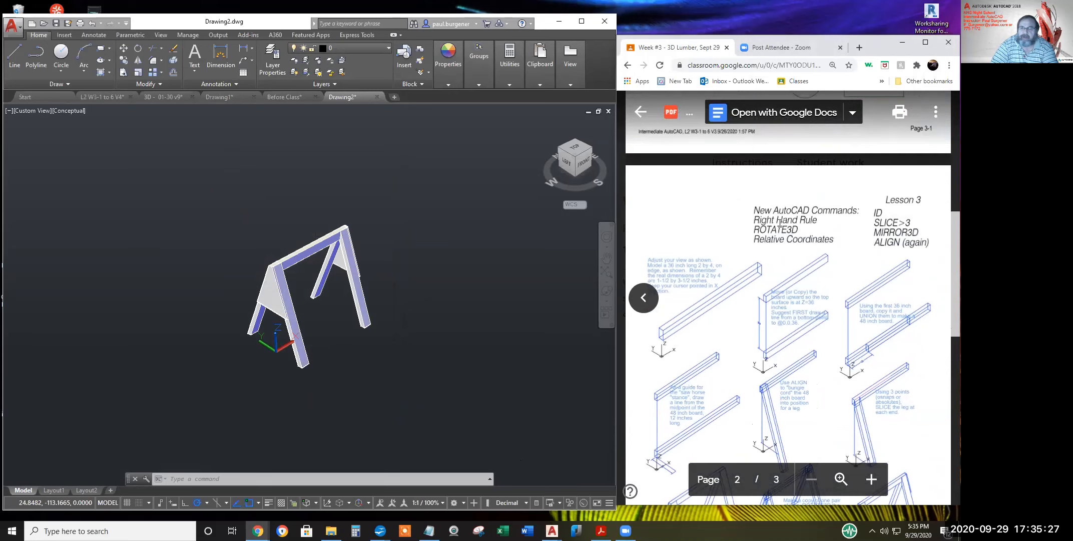
{"action": "scroll", "coordinate": [789, 324], "scroll_direction": "down", "scroll_amount": 2}
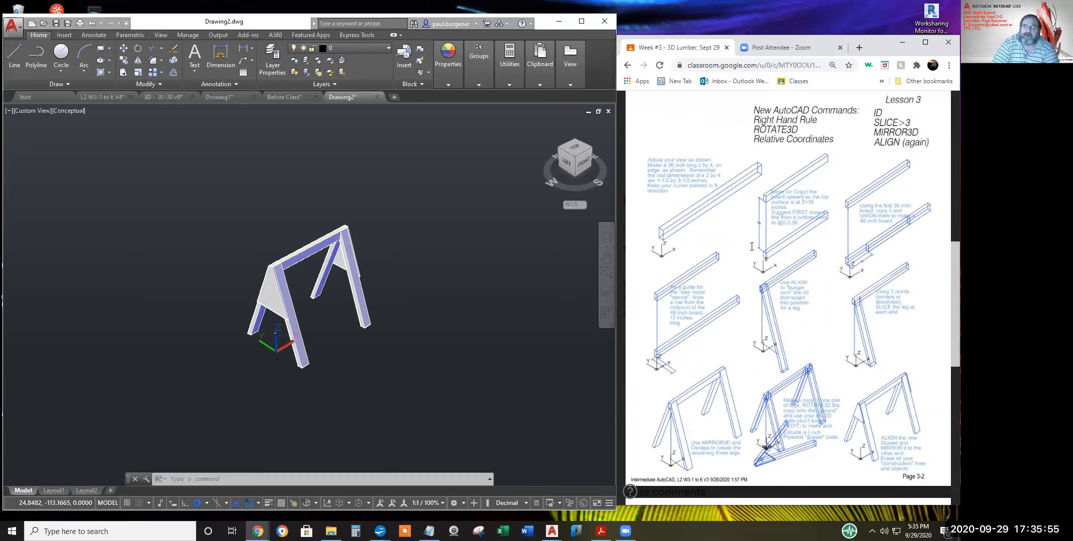
Leave the handout, return to the AutoCAD Intermediate classwork list and open the Week #1 refresher exercise details
{"action": "left_click", "coordinate": [628, 66]}
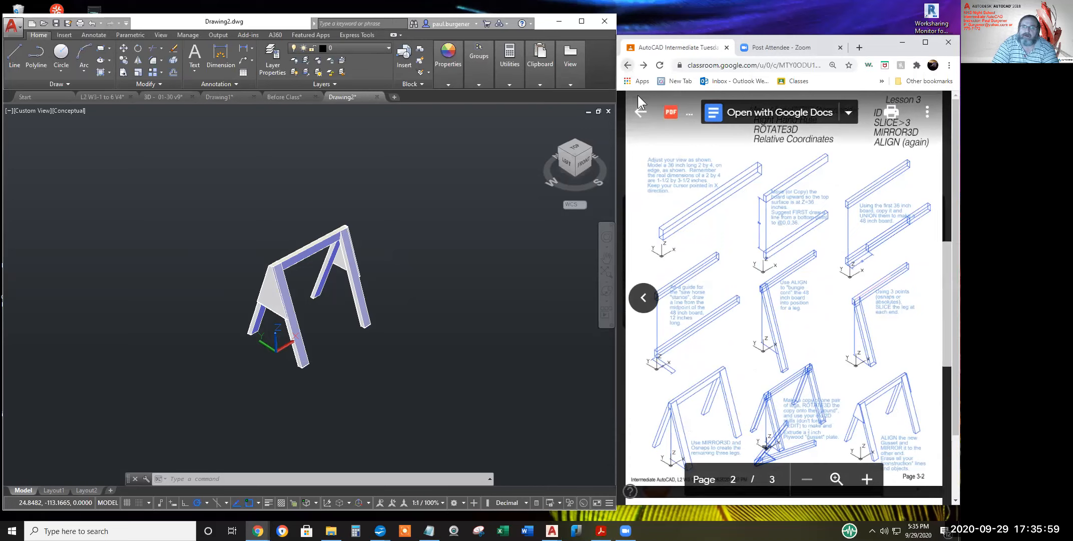
{"action": "left_click", "coordinate": [642, 113]}
{"action": "left_click", "coordinate": [756, 165]}
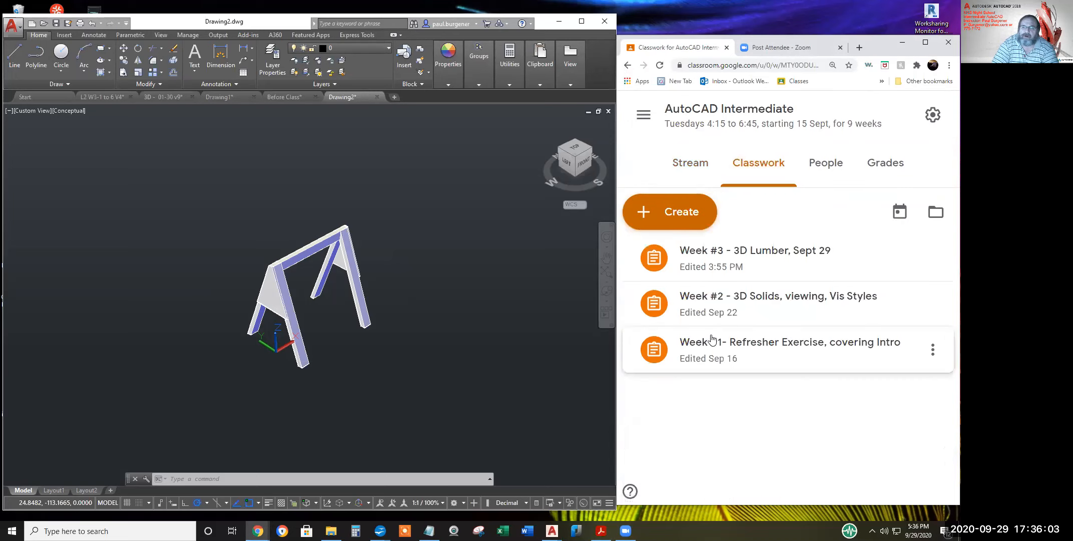
{"action": "left_click", "coordinate": [744, 341]}
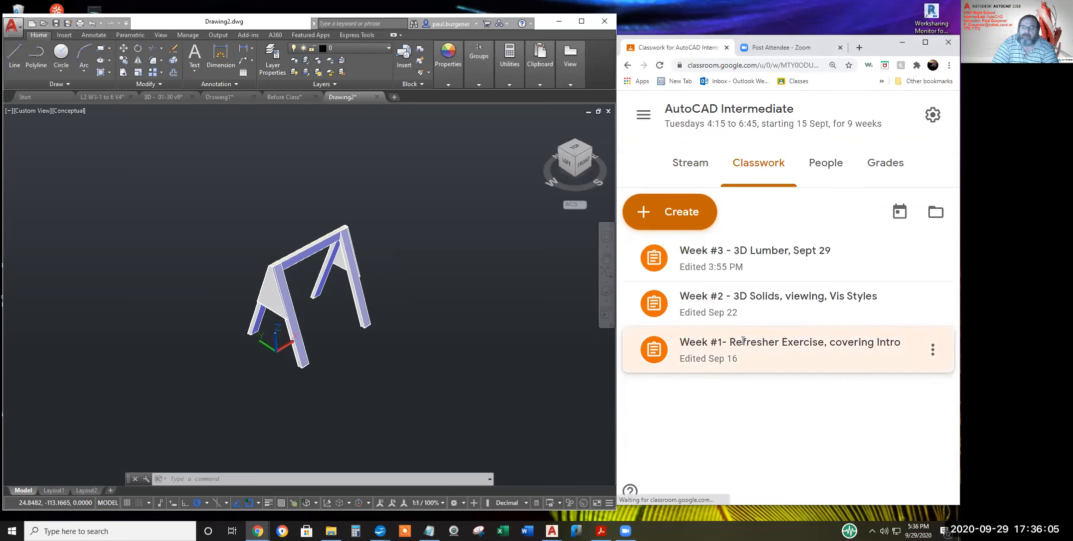
{"action": "scroll", "coordinate": [734, 356], "scroll_direction": "down", "scroll_amount": 1}
{"action": "scroll", "coordinate": [731, 314], "scroll_direction": "up", "scroll_amount": 1}
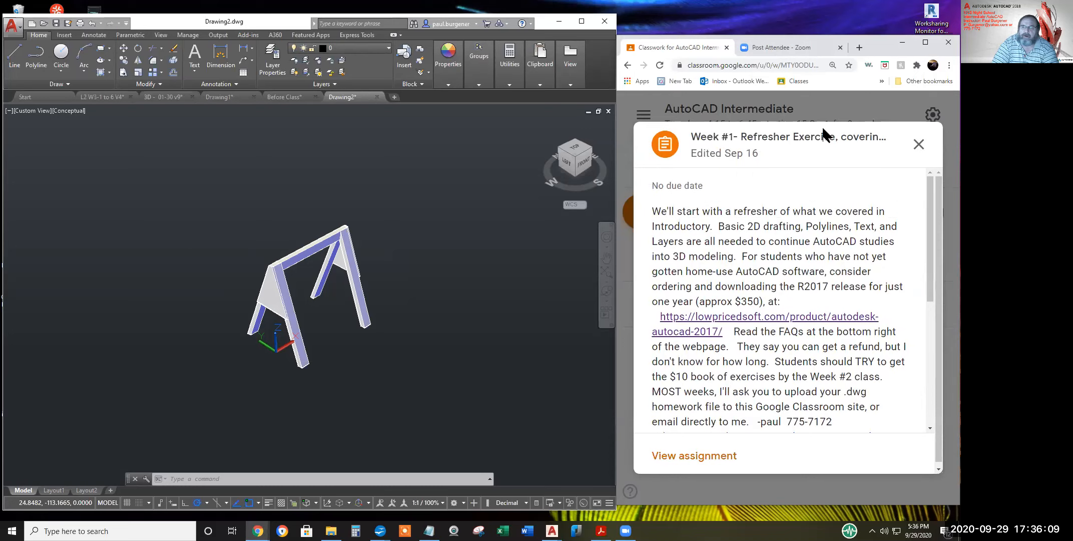
{"action": "left_click_drag", "start_coordinate": [824, 136], "coordinate": [829, 173]}
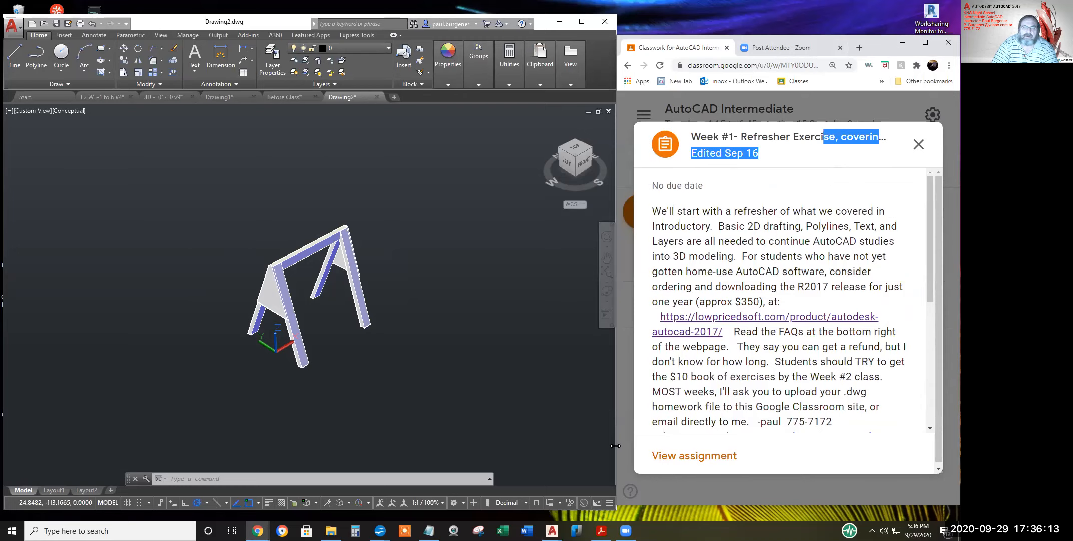
Widen the browser window across the drawing area to show the expanded Week #1 assignment in the full classwork layout
{"action": "left_click_drag", "start_coordinate": [615, 446], "coordinate": [304, 464]}
{"action": "scroll", "coordinate": [566, 364], "scroll_direction": "down", "scroll_amount": 1}
{"action": "scroll", "coordinate": [568, 367], "scroll_direction": "up", "scroll_amount": 1}
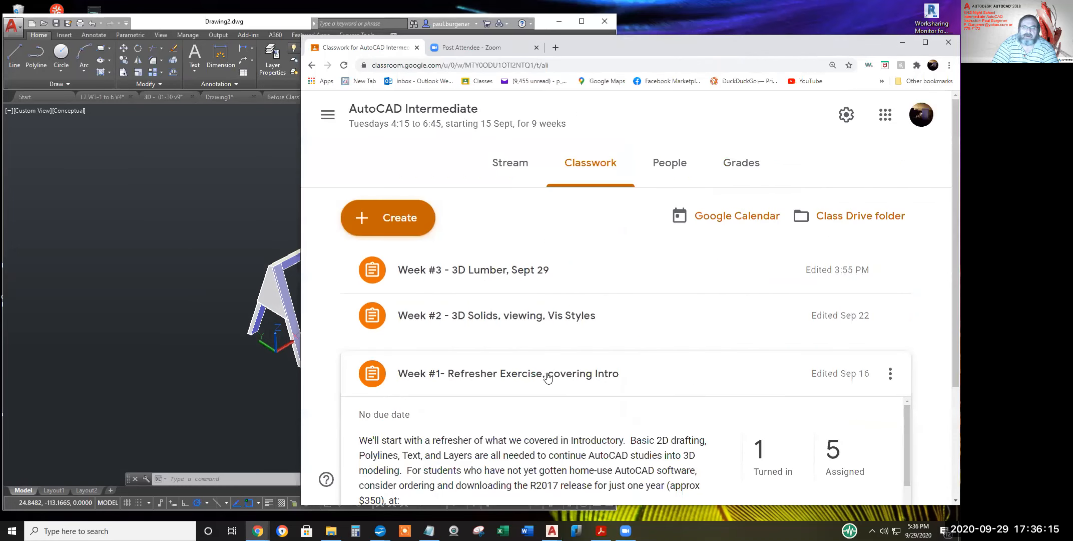
Open the full Week #1 refresher assignment, look over the student work and bring up its instructions with the attached files
{"action": "left_click", "coordinate": [550, 377]}
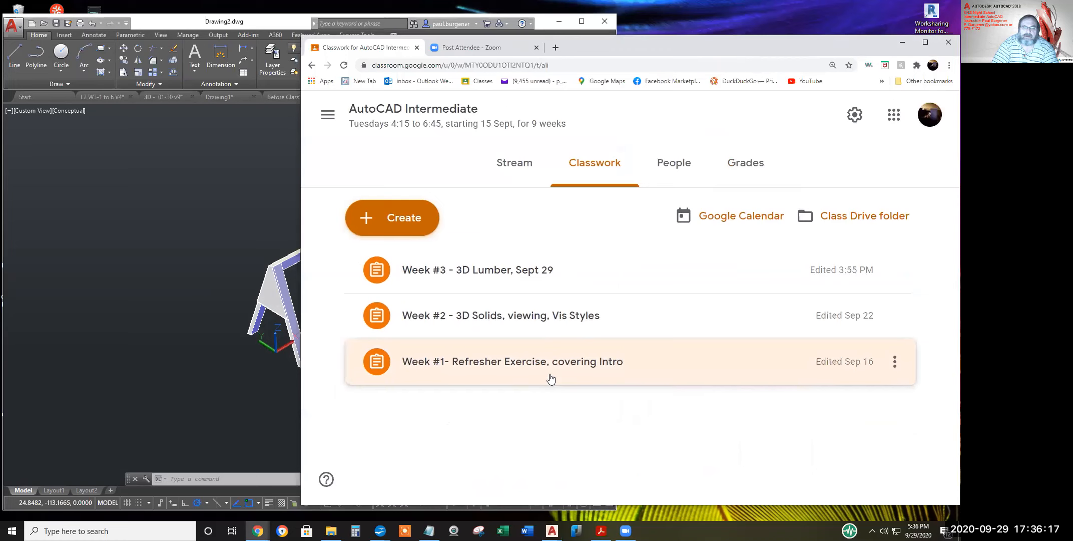
{"action": "left_click", "coordinate": [563, 373]}
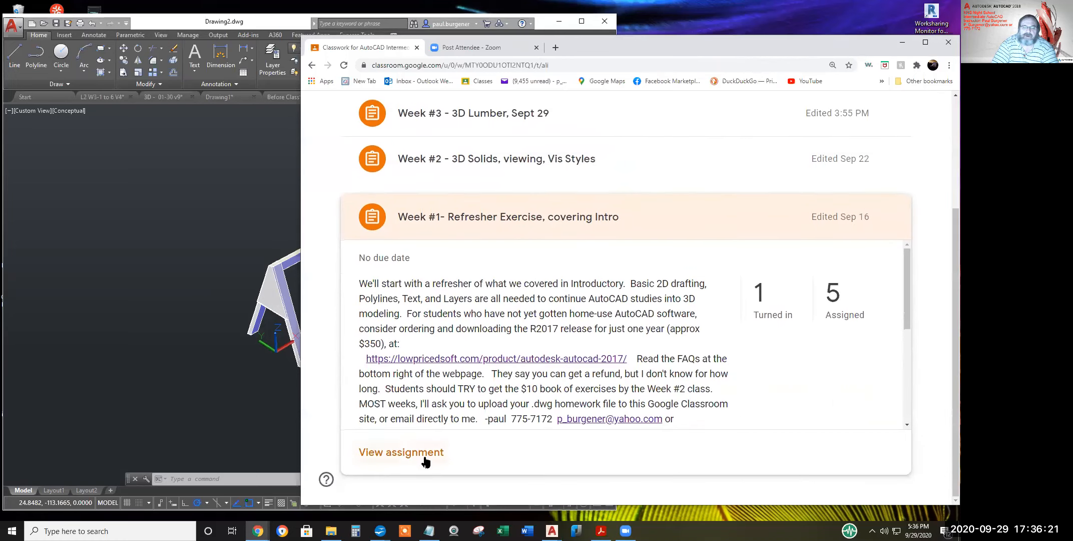
{"action": "left_click", "coordinate": [425, 453]}
{"action": "scroll", "coordinate": [429, 451], "scroll_direction": "down", "scroll_amount": 5}
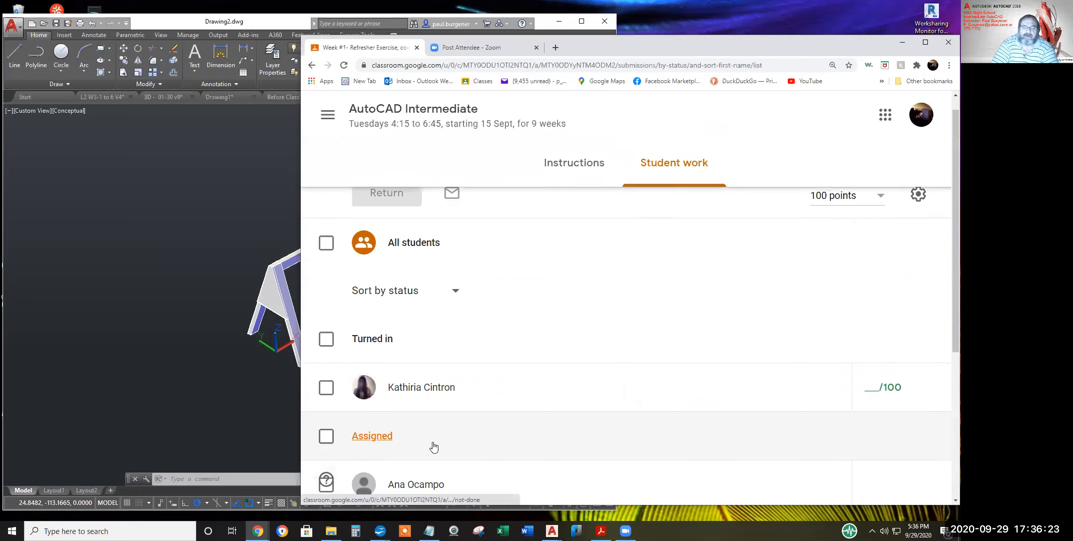
{"action": "scroll", "coordinate": [438, 446], "scroll_direction": "up", "scroll_amount": 4}
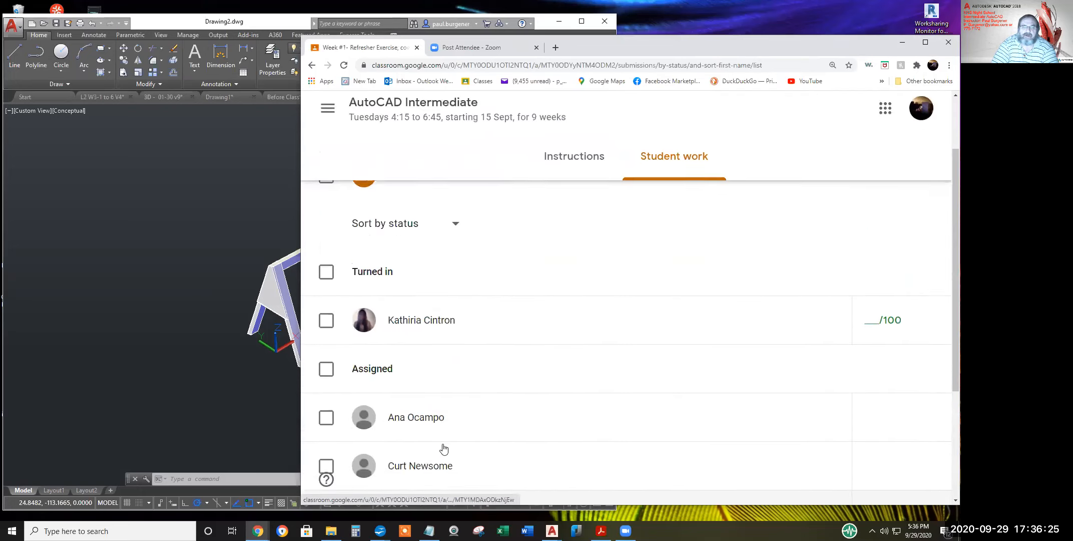
{"action": "left_click", "coordinate": [585, 172]}
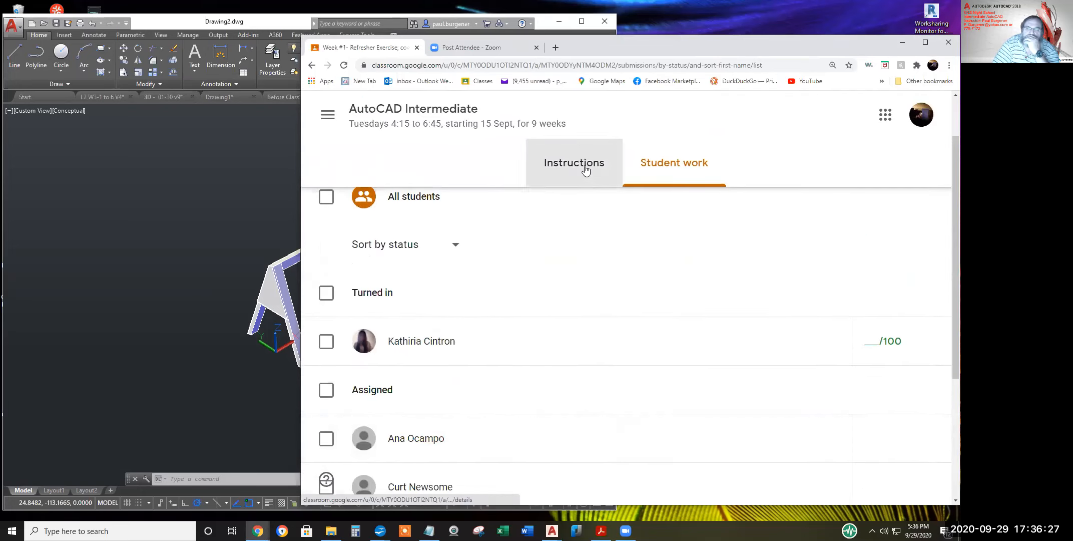
{"action": "scroll", "coordinate": [594, 285], "scroll_direction": "down", "scroll_amount": 3}
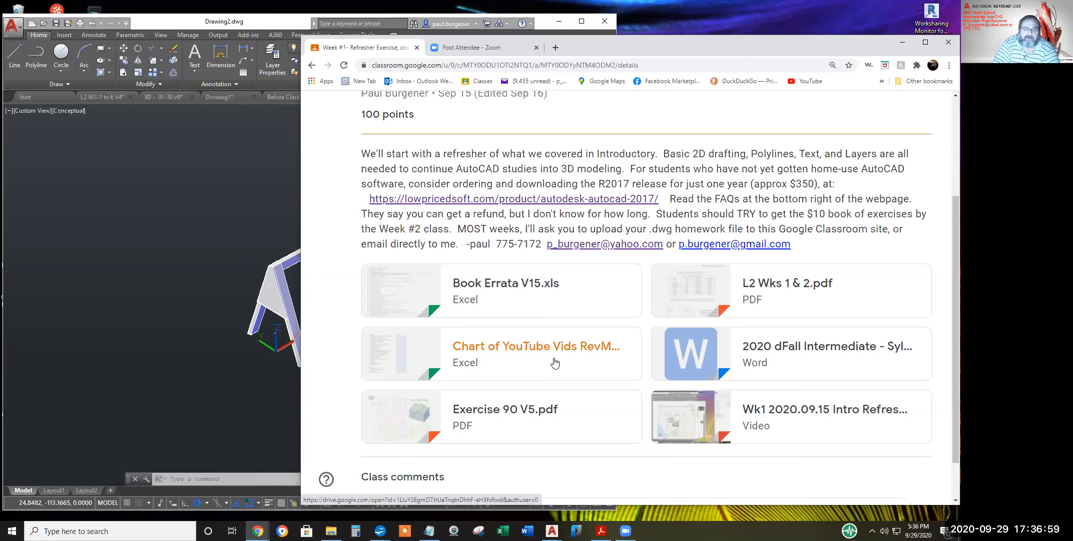
Open the attachment Chart of YouTube Vids RevM.xls and highlight the entries Creating a 3D Sawhorse 1 through 4
{"action": "left_click", "coordinate": [508, 349]}
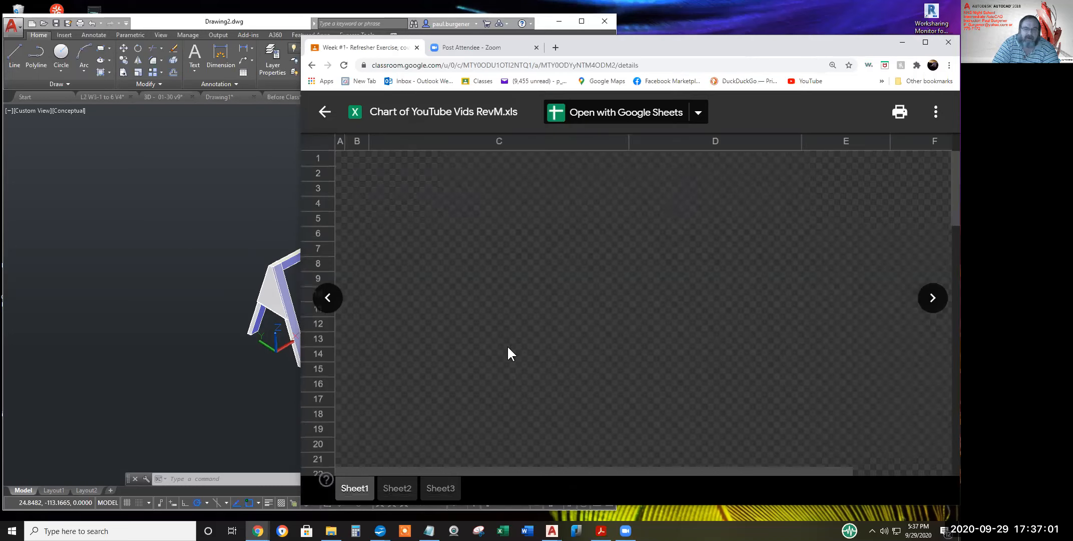
{"action": "scroll", "coordinate": [468, 285], "scroll_direction": "down", "scroll_amount": 3}
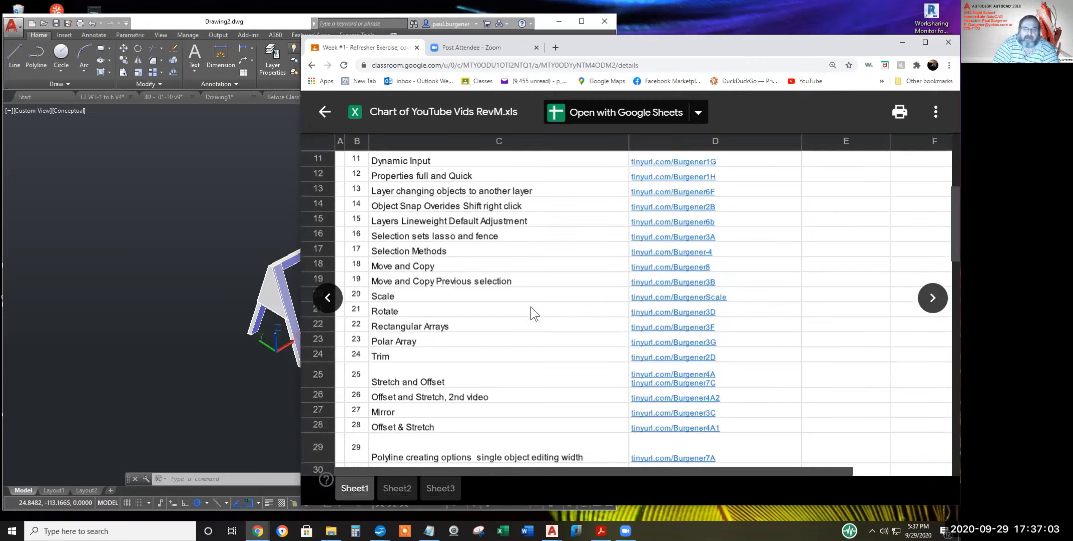
{"action": "scroll", "coordinate": [520, 318], "scroll_direction": "down", "scroll_amount": 8}
{"action": "scroll", "coordinate": [521, 319], "scroll_direction": "down", "scroll_amount": 6}
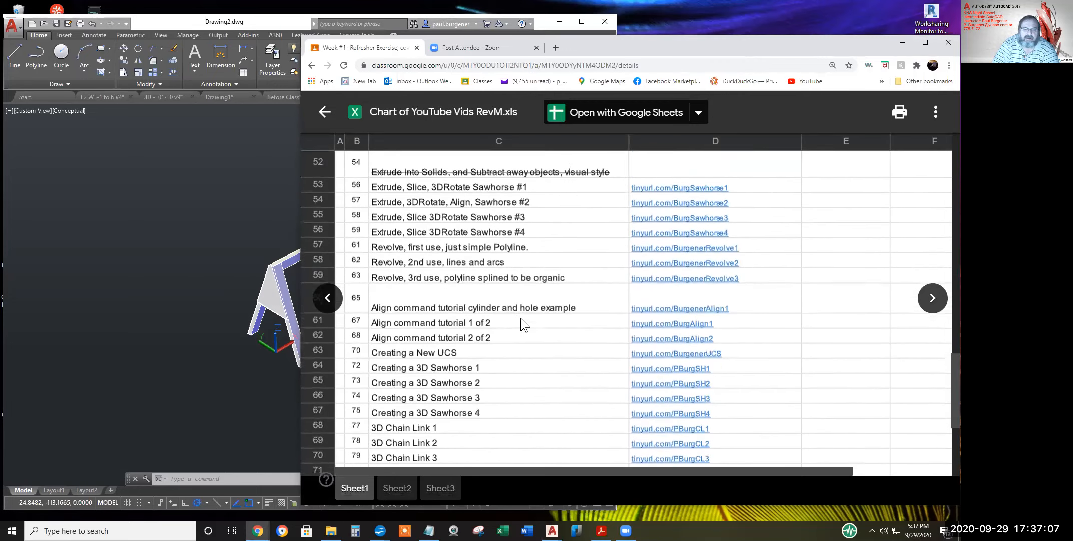
{"action": "scroll", "coordinate": [521, 325], "scroll_direction": "down", "scroll_amount": 1}
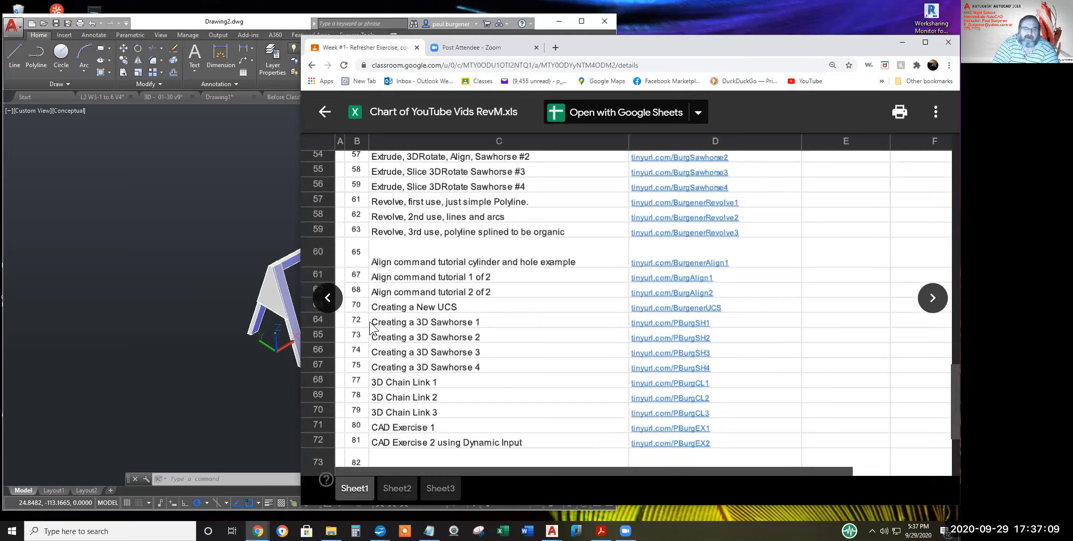
{"action": "left_click", "coordinate": [408, 322]}
{"action": "left_click_drag", "start_coordinate": [409, 321], "coordinate": [457, 361]}
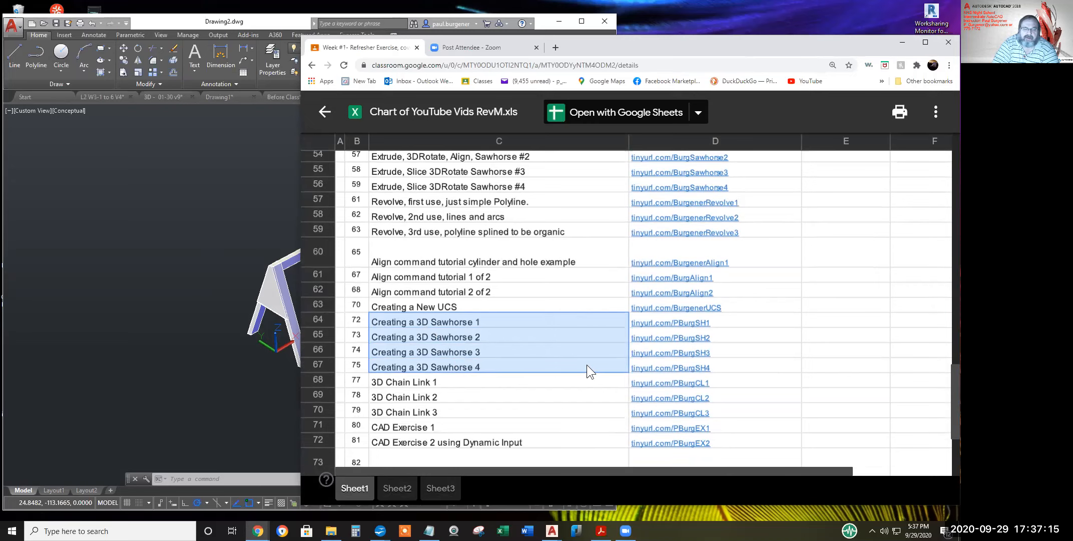
Examine the video chart's topics and links, from polylines, layers and layouts to the Extrude, Align, UCS and 3D sawhorse tutorials
{"action": "scroll", "coordinate": [567, 329], "scroll_direction": "down", "scroll_amount": 4}
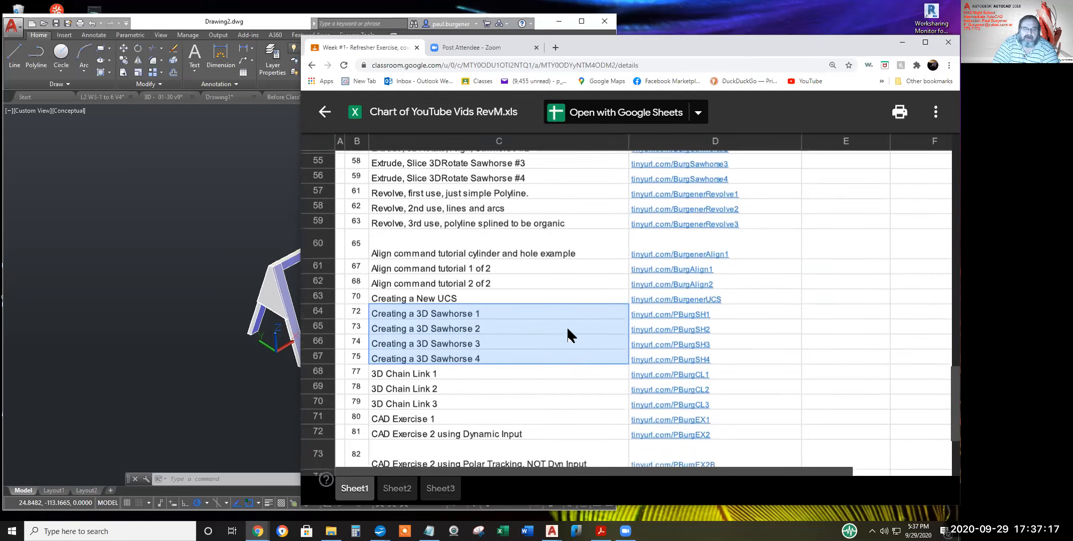
{"action": "scroll", "coordinate": [568, 329], "scroll_direction": "up", "scroll_amount": 5}
{"action": "scroll", "coordinate": [568, 329], "scroll_direction": "up", "scroll_amount": 5}
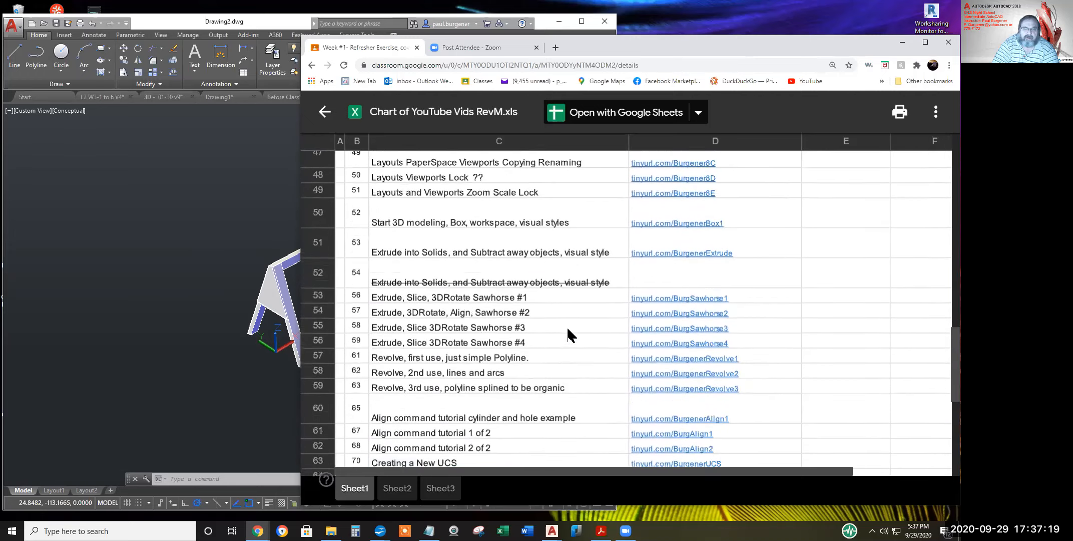
{"action": "scroll", "coordinate": [566, 331], "scroll_direction": "up", "scroll_amount": 5}
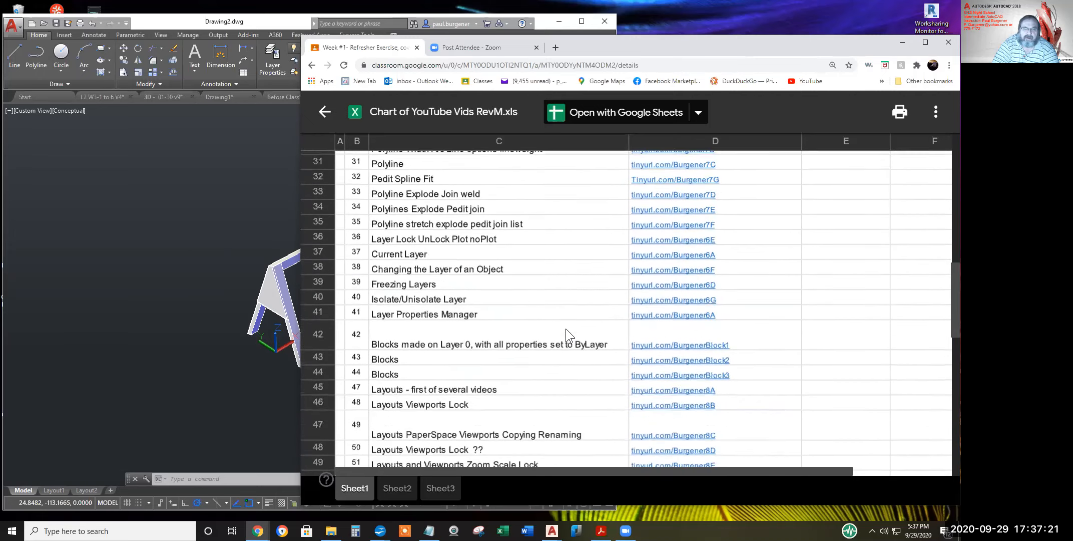
{"action": "scroll", "coordinate": [566, 333], "scroll_direction": "down", "scroll_amount": 4}
{"action": "scroll", "coordinate": [566, 330], "scroll_direction": "down", "scroll_amount": 2}
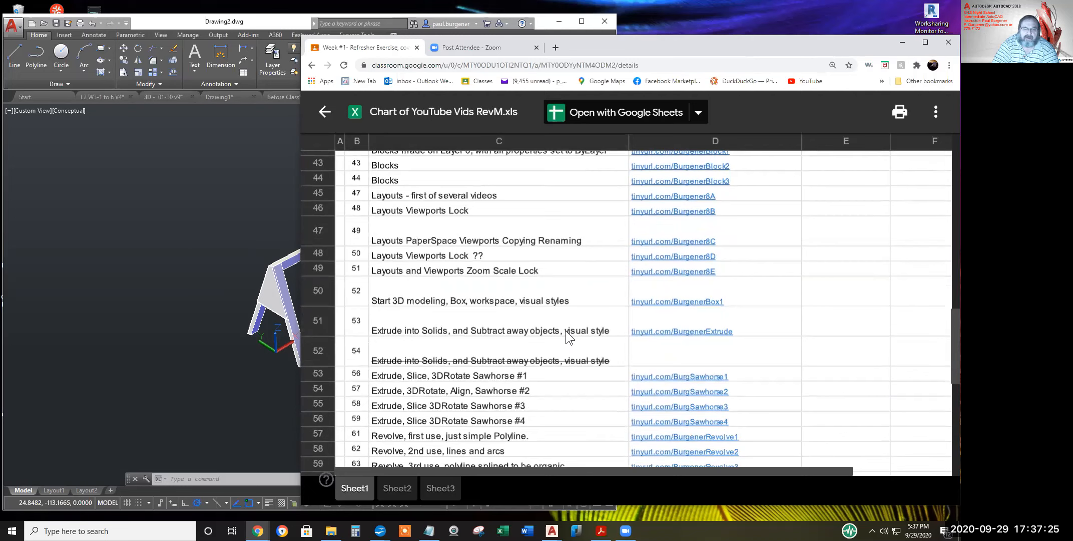
{"action": "scroll", "coordinate": [566, 330], "scroll_direction": "down", "scroll_amount": 4}
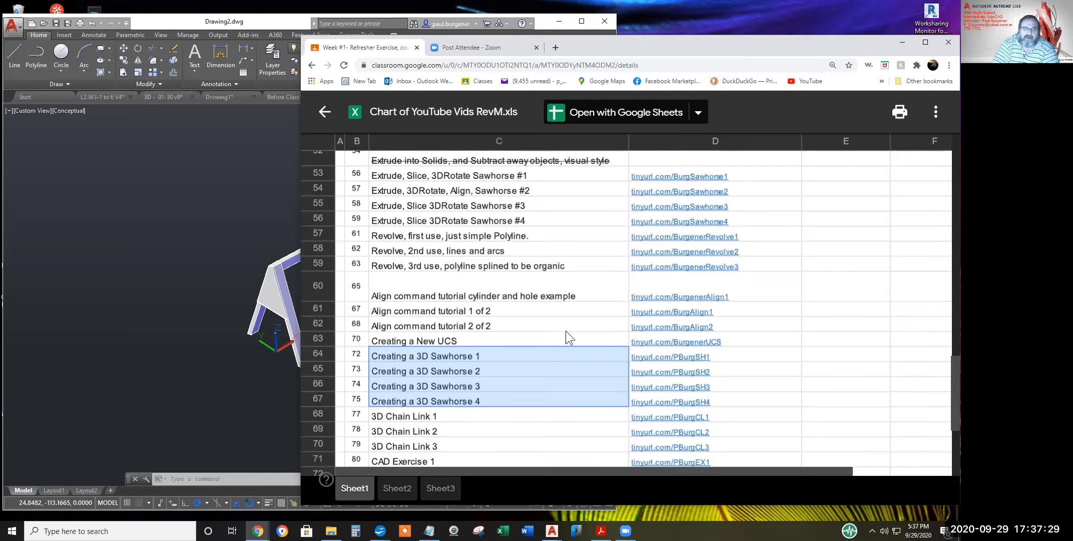
{"action": "scroll", "coordinate": [566, 330], "scroll_direction": "up", "scroll_amount": 2}
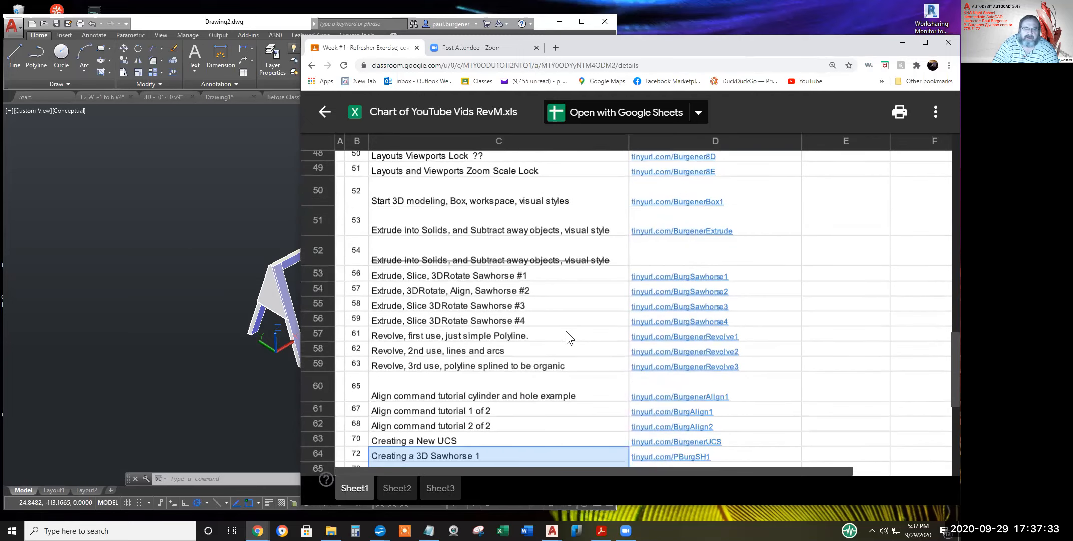
{"action": "scroll", "coordinate": [567, 330], "scroll_direction": "down", "scroll_amount": 3}
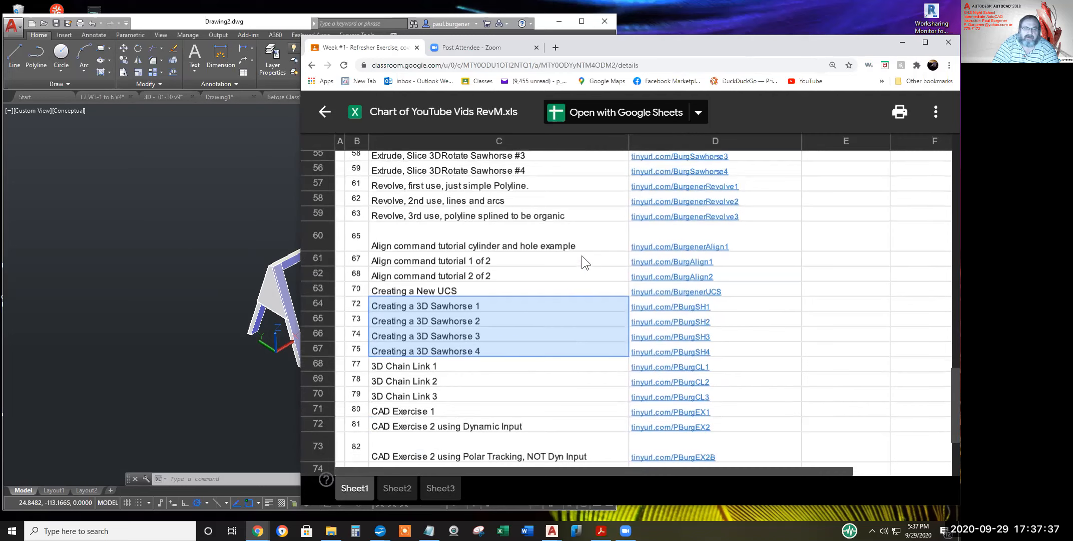
{"action": "scroll", "coordinate": [584, 257], "scroll_direction": "up", "scroll_amount": 3}
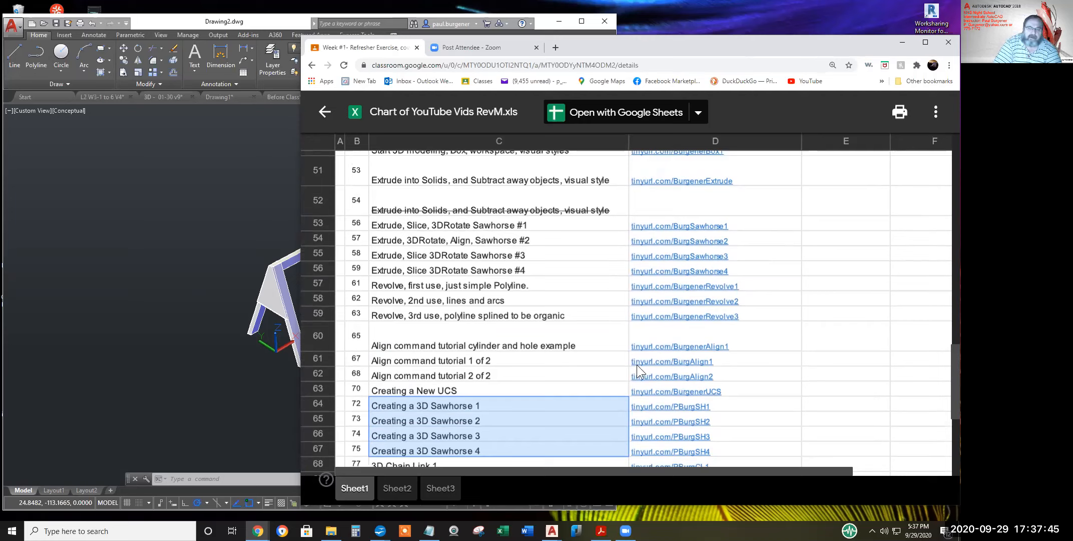
Select the link for Creating a 3D Sawhorse 1 and enter tinyurl.com/burg as the address in a new browser tab
{"action": "left_click", "coordinate": [709, 404]}
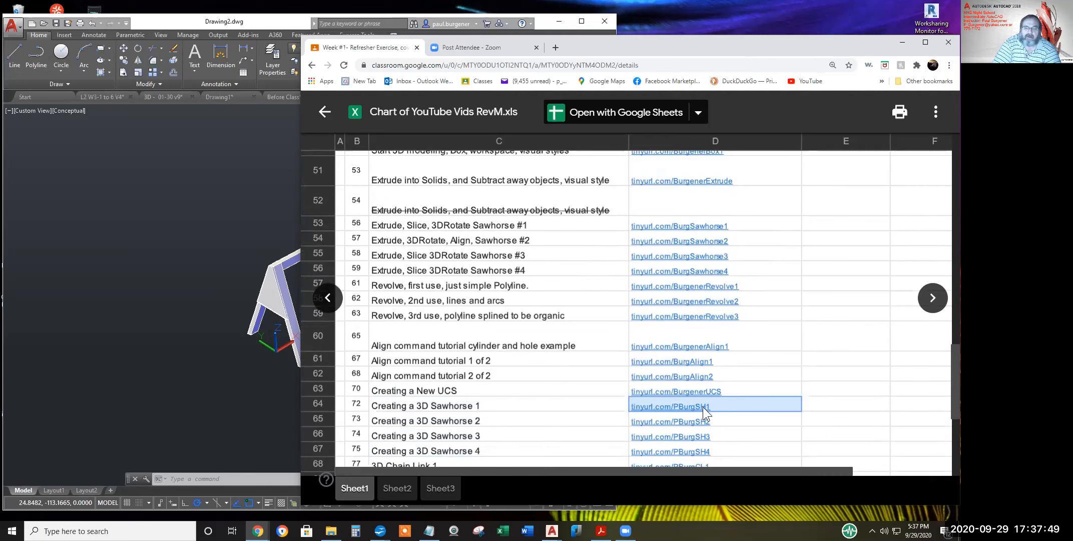
{"action": "scroll", "coordinate": [692, 404], "scroll_direction": "down", "scroll_amount": 1}
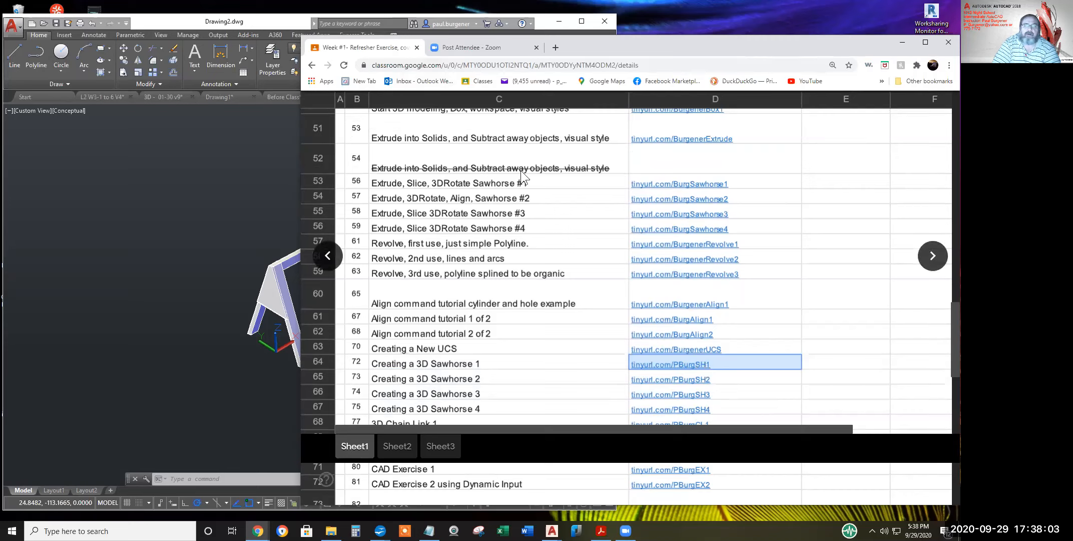
{"action": "key", "text": "ctrl+t"}
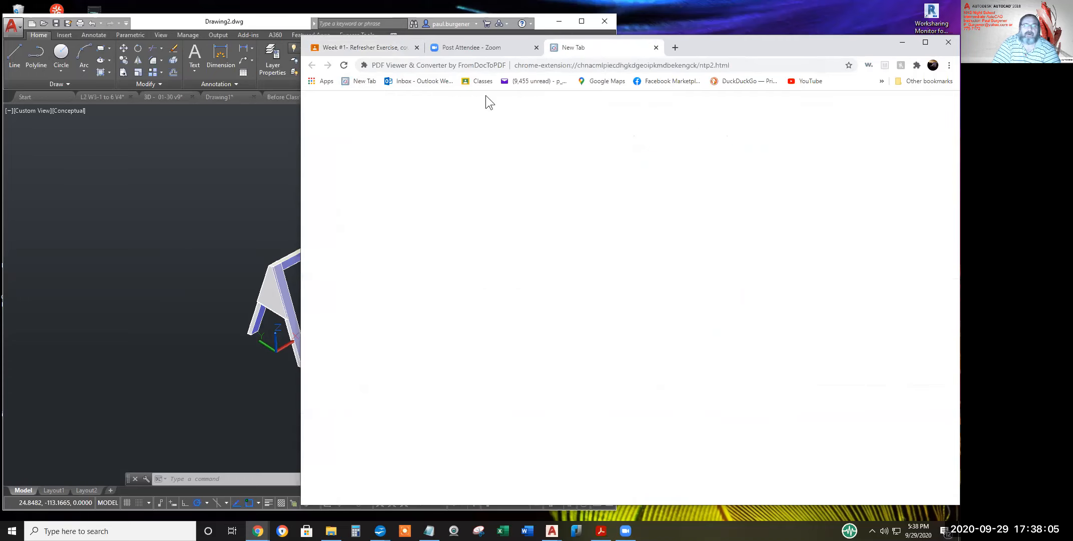
{"action": "left_click", "coordinate": [500, 65]}
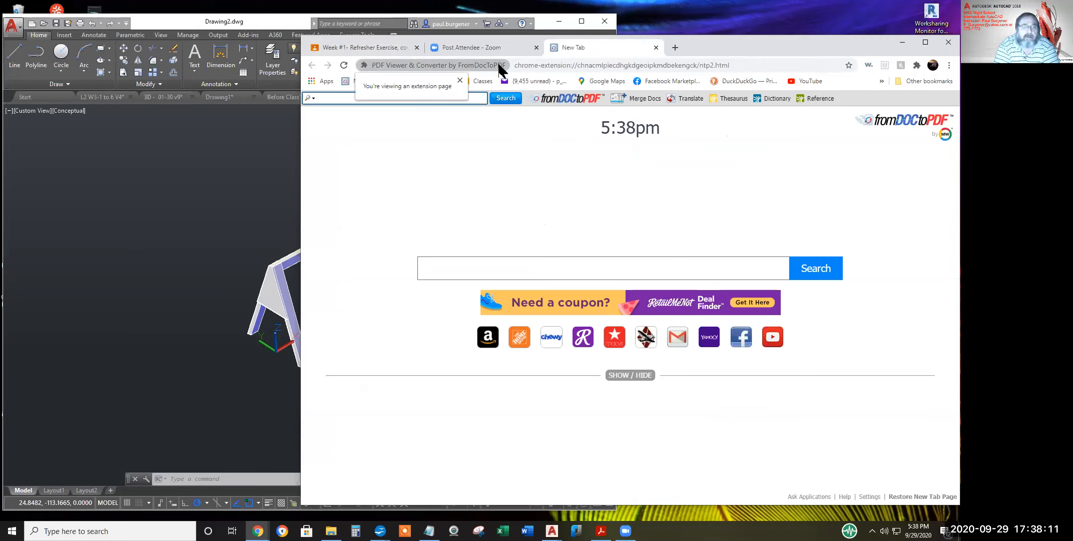
{"action": "left_click", "coordinate": [539, 65]}
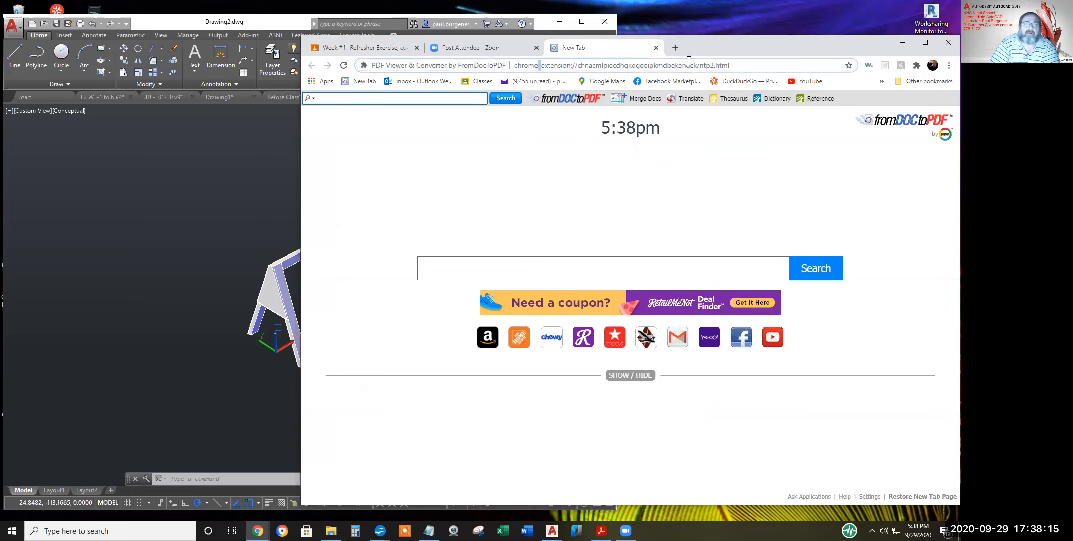
{"action": "left_click_drag", "start_coordinate": [732, 65], "coordinate": [444, 63]}
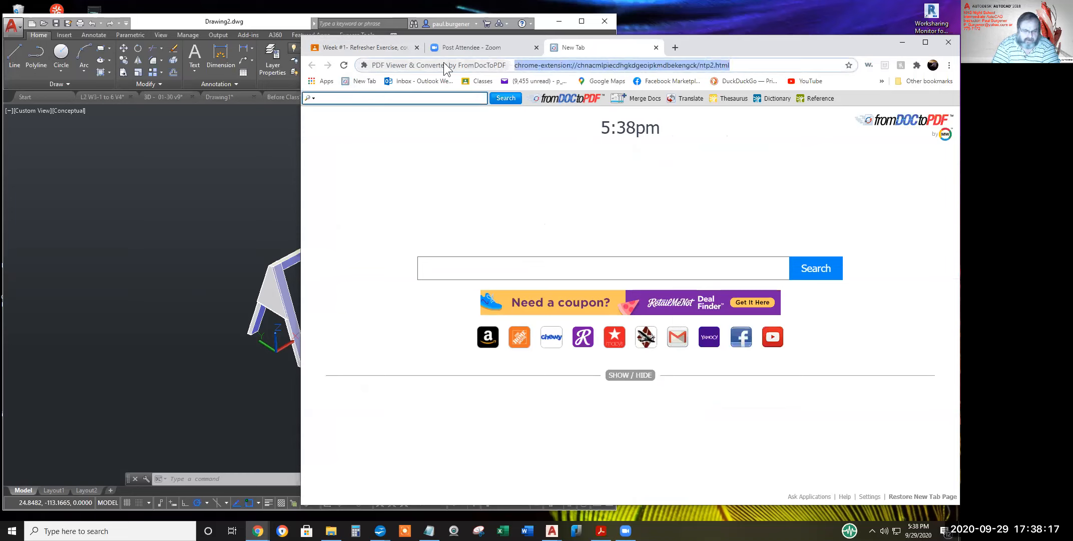
{"action": "type", "text": "tinyurl.com/burg"}
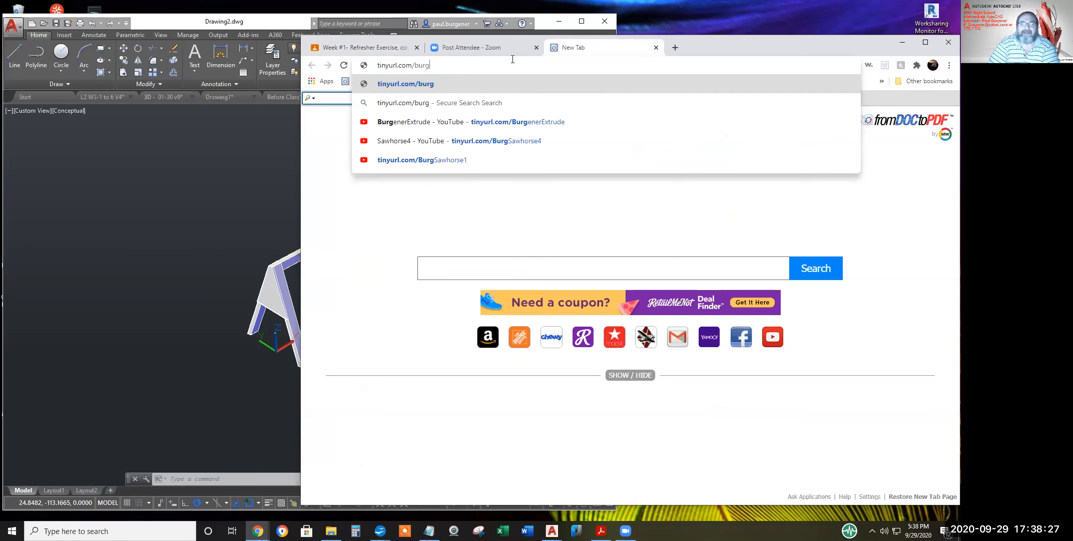
Consult the chart's Sawhorse 1 link again and try to load tinyurl.com/pbsh1 in the new tab
{"action": "left_click", "coordinate": [397, 46]}
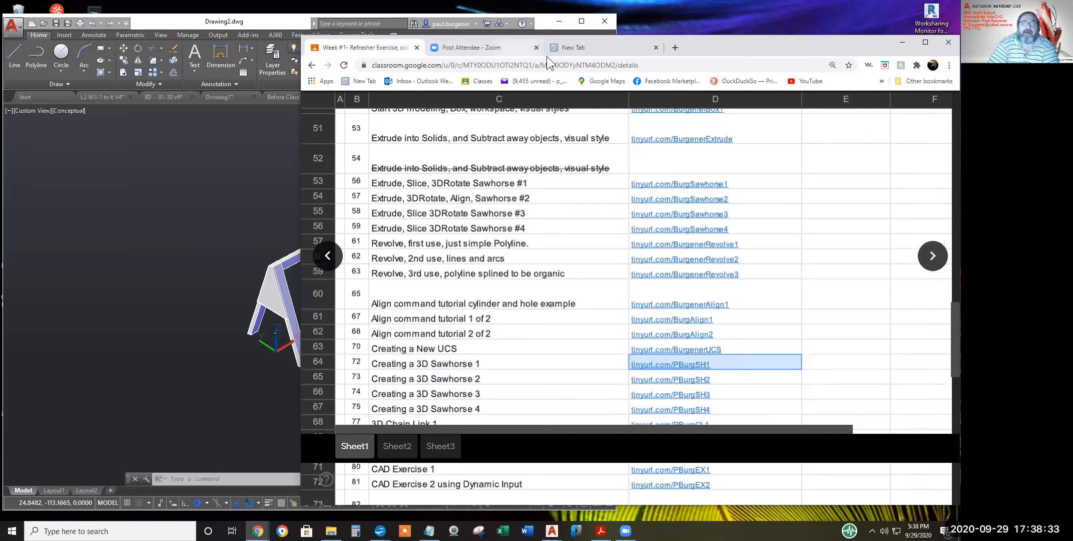
{"action": "left_click", "coordinate": [580, 54]}
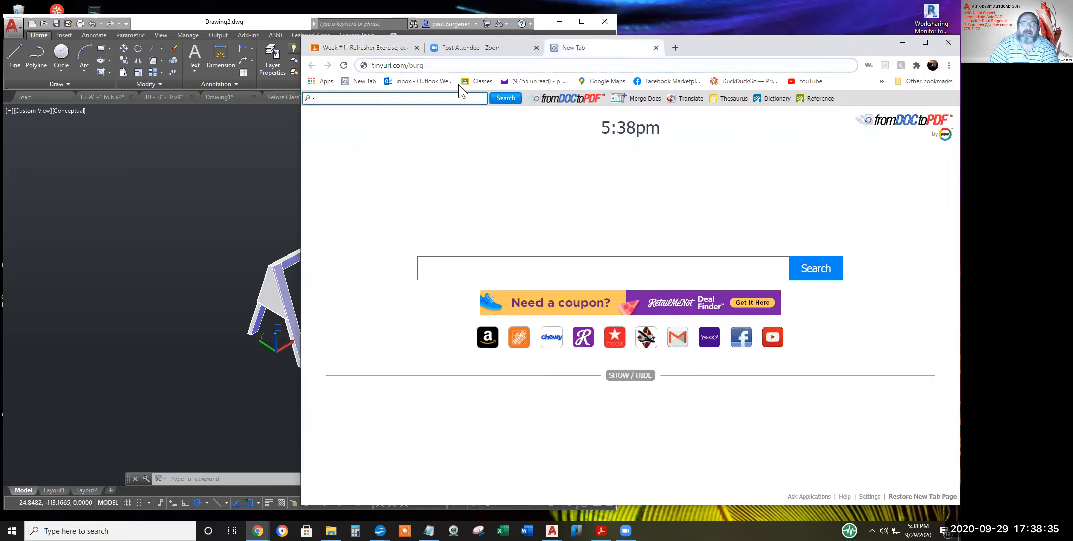
{"action": "left_click_drag", "start_coordinate": [425, 65], "coordinate": [416, 65]}
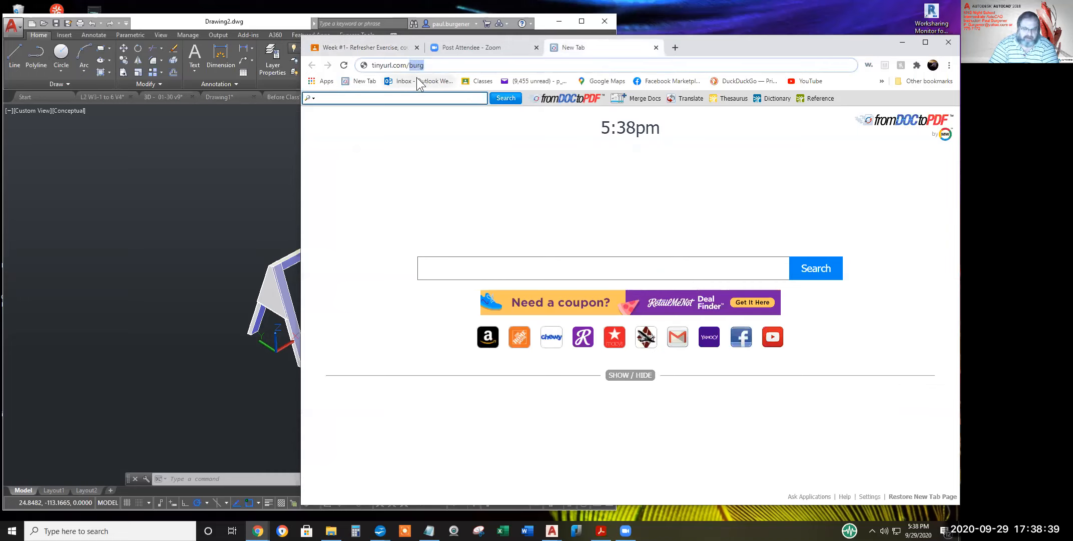
{"action": "type", "text": "pbsh1"}
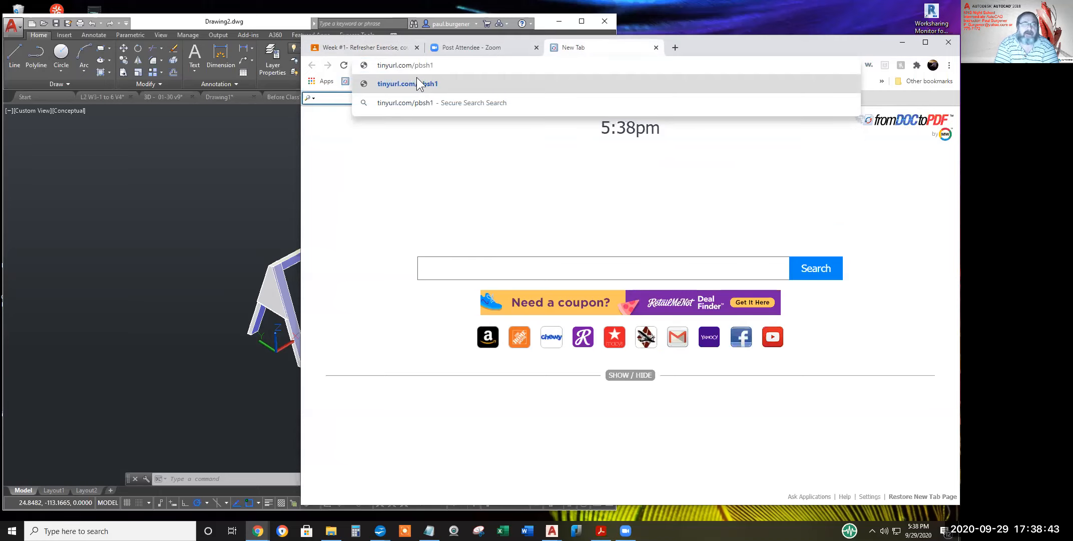
{"action": "key", "text": "Return"}
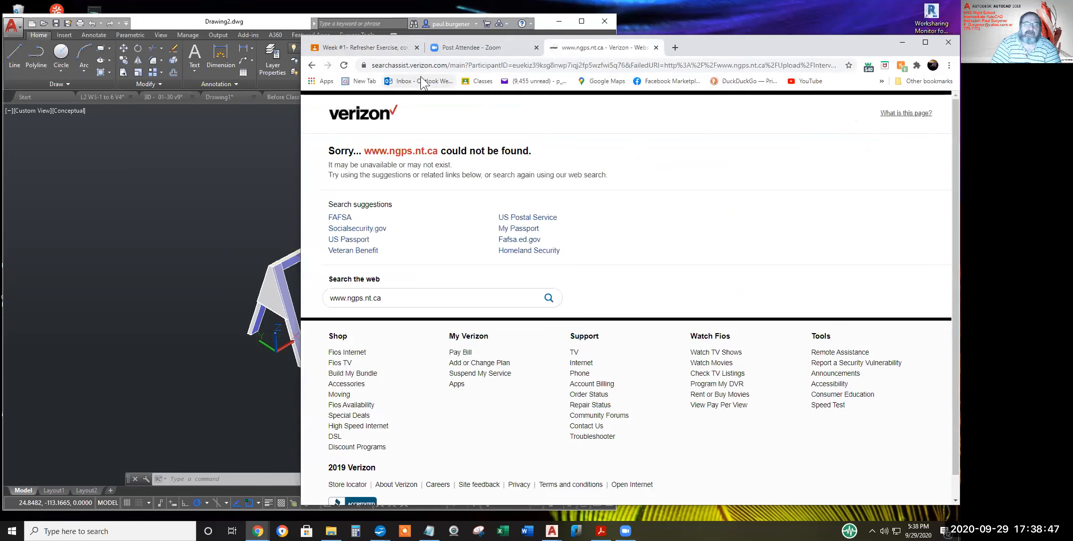
Check the chart's link for Creating a 3D Sawhorse 1 and load tinyurl.com/pburgsh1 in the tab showing the Verizon error page
{"action": "left_click", "coordinate": [393, 49]}
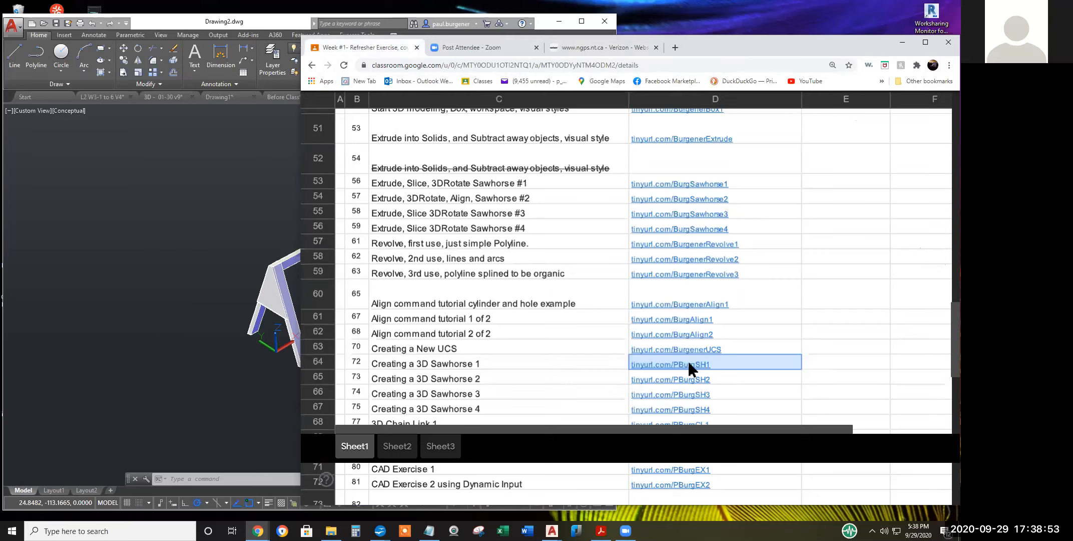
{"action": "left_click", "coordinate": [623, 54]}
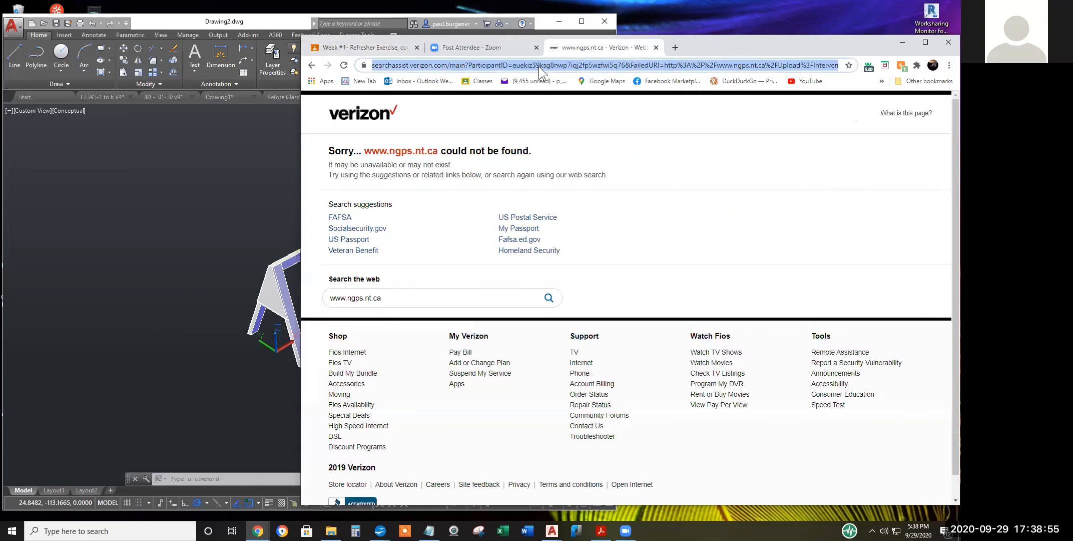
{"action": "type", "text": "tinur"}
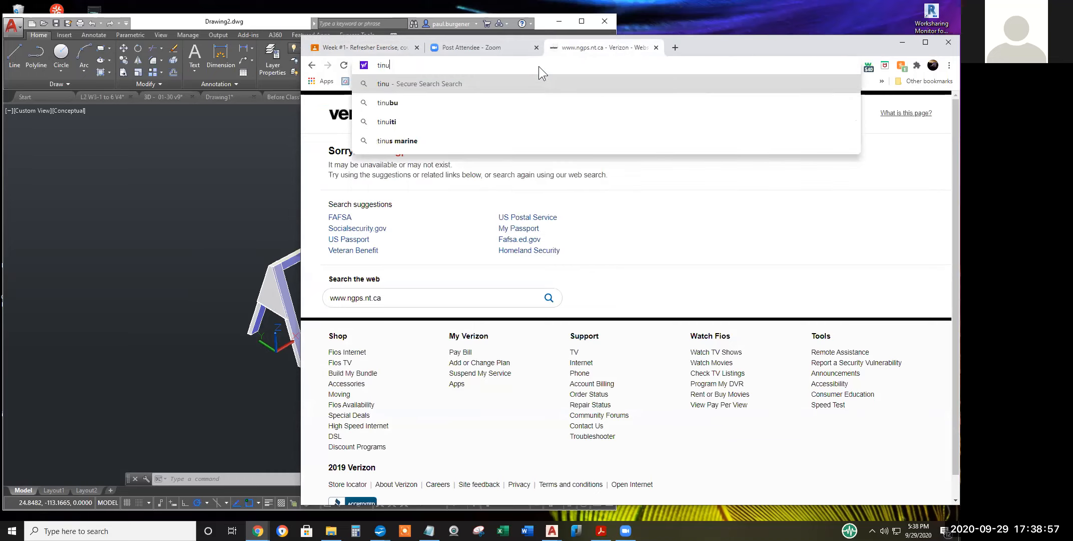
{"action": "key", "text": "BackSpace"}
{"action": "key", "text": "BackSpace"}
{"action": "type", "text": "yurl"}
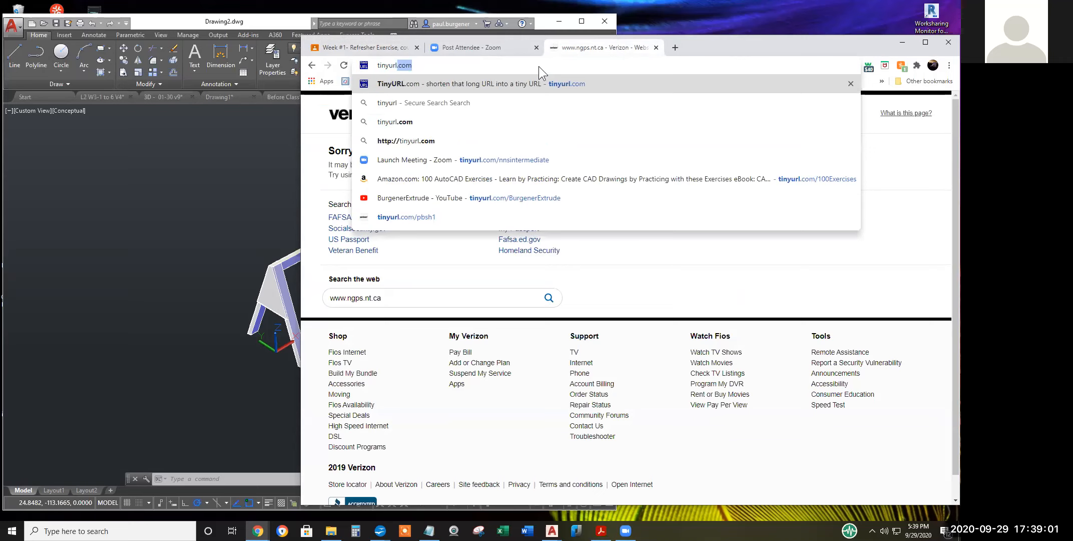
{"action": "type", "text": ".com/"}
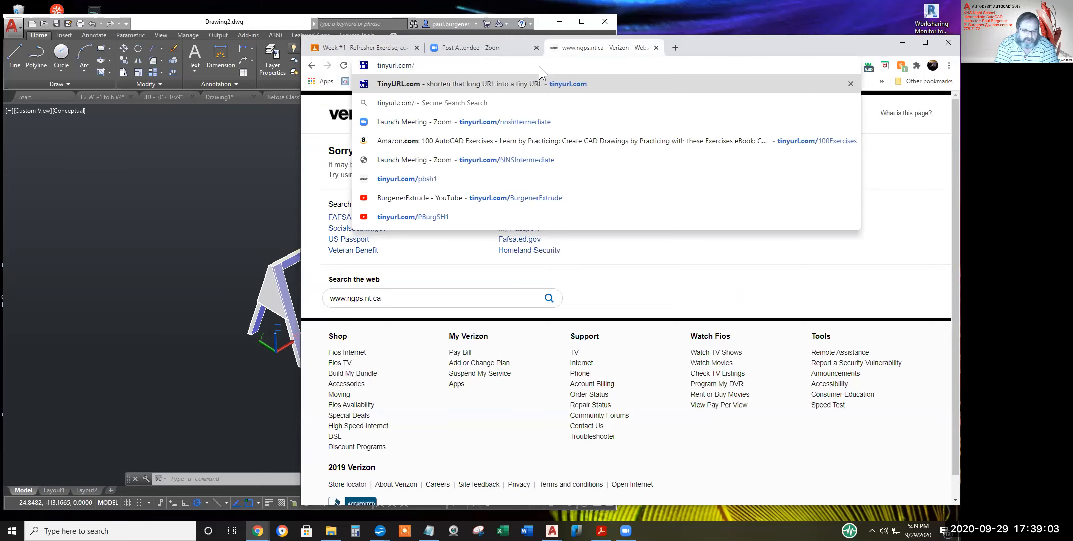
{"action": "type", "text": "pbugr"}
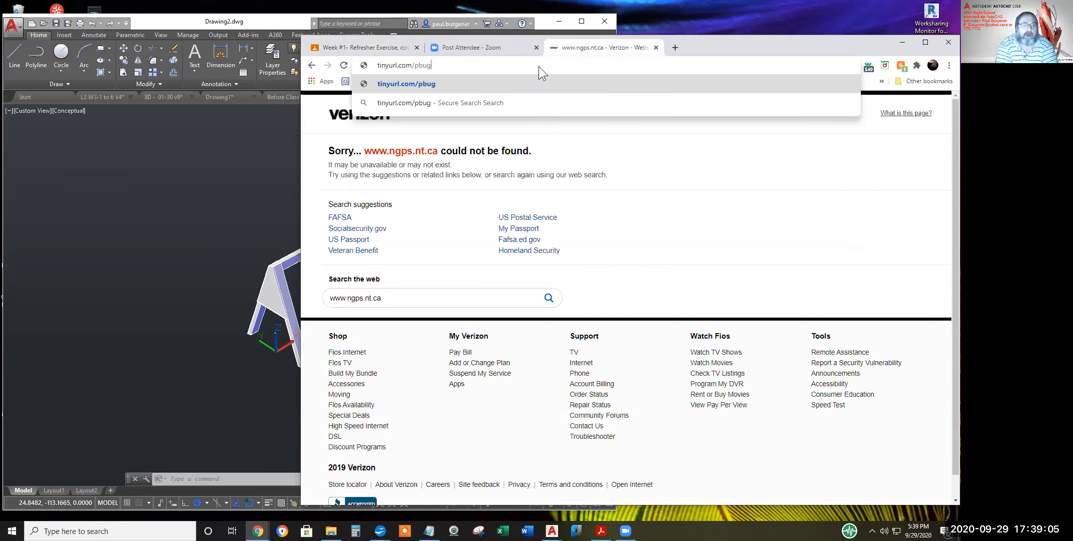
{"action": "key", "text": "BackSpace"}
{"action": "key", "text": "BackSpace"}
{"action": "type", "text": "rg"}
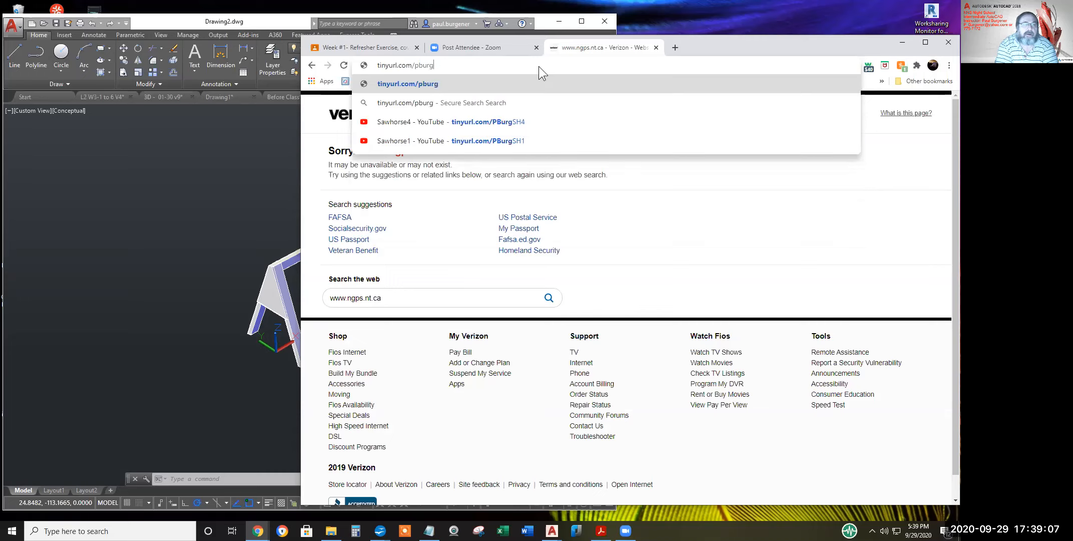
{"action": "type", "text": "sh`"}
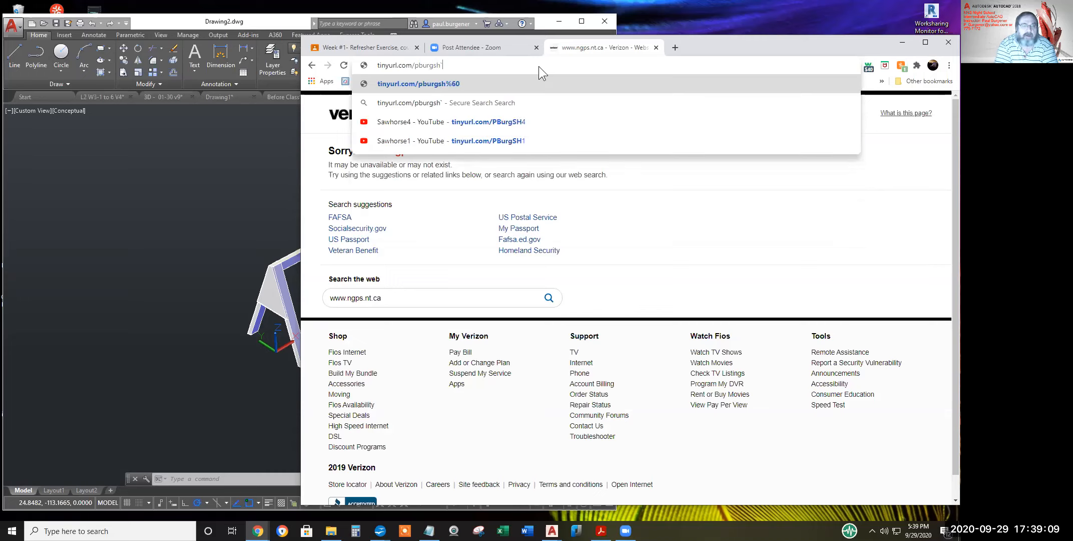
{"action": "key", "text": "BackSpace"}
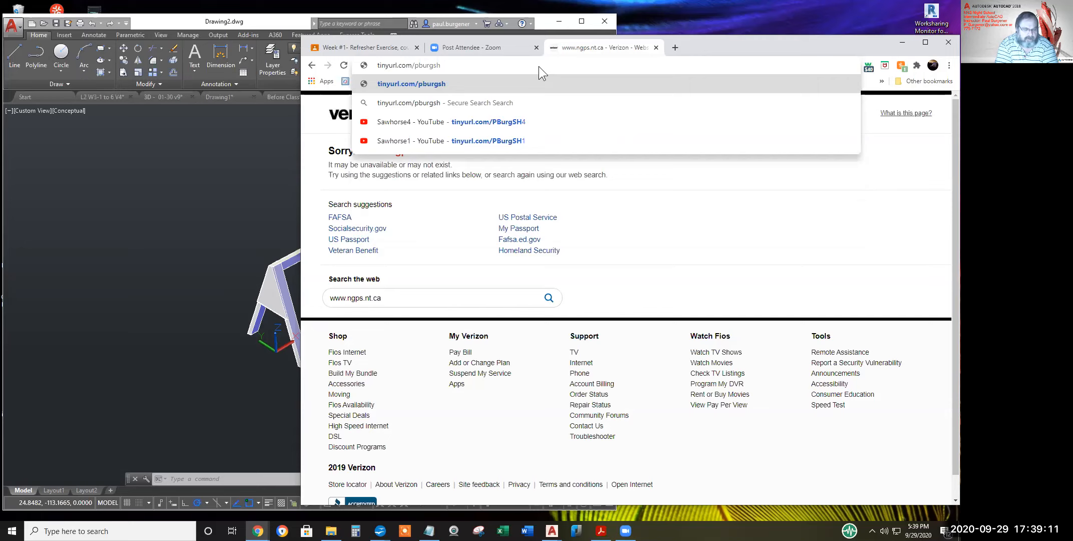
{"action": "type", "text": "1"}
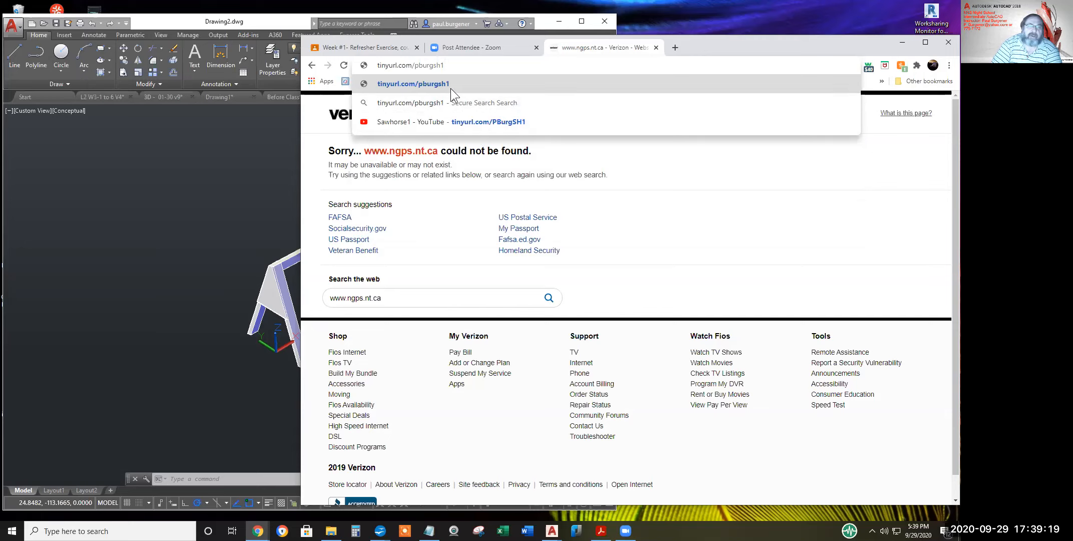
{"action": "left_click", "coordinate": [509, 85]}
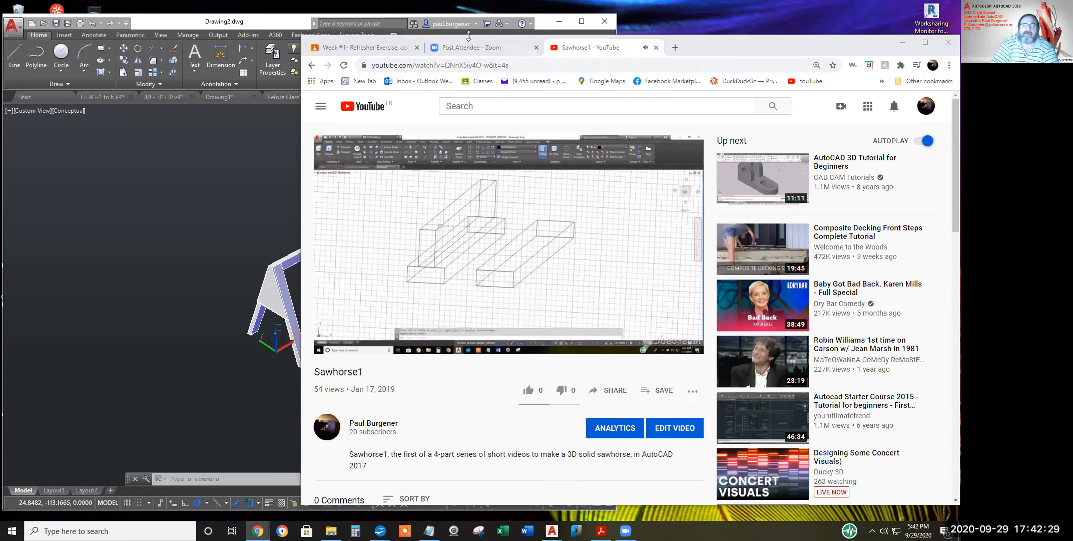
Close the Sawhorse1 video and return to the chart of YouTube videos in the Week #1 Classroom page
{"action": "left_click_drag", "start_coordinate": [835, 54], "coordinate": [796, 102]}
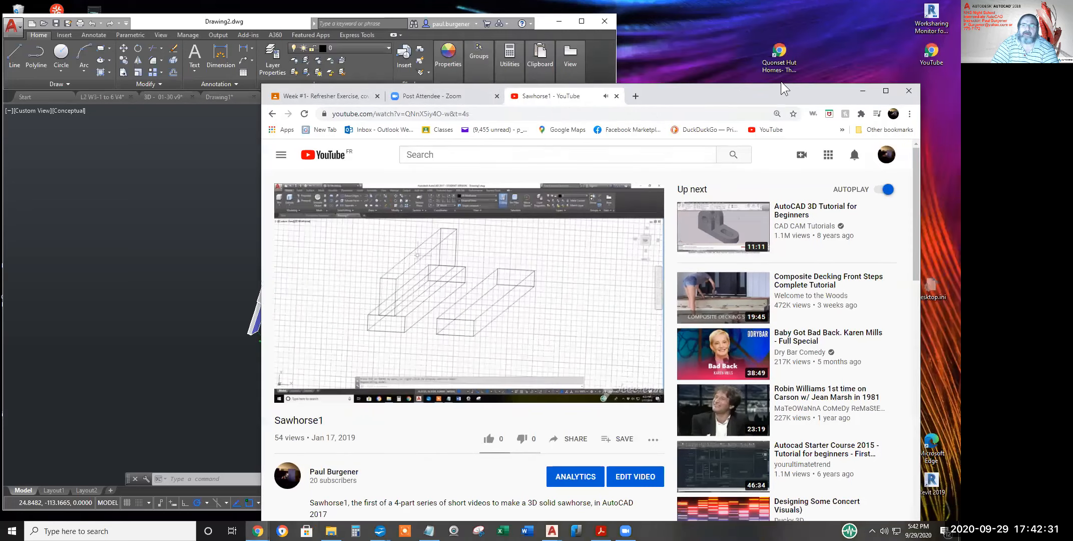
{"action": "left_click", "coordinate": [617, 96]}
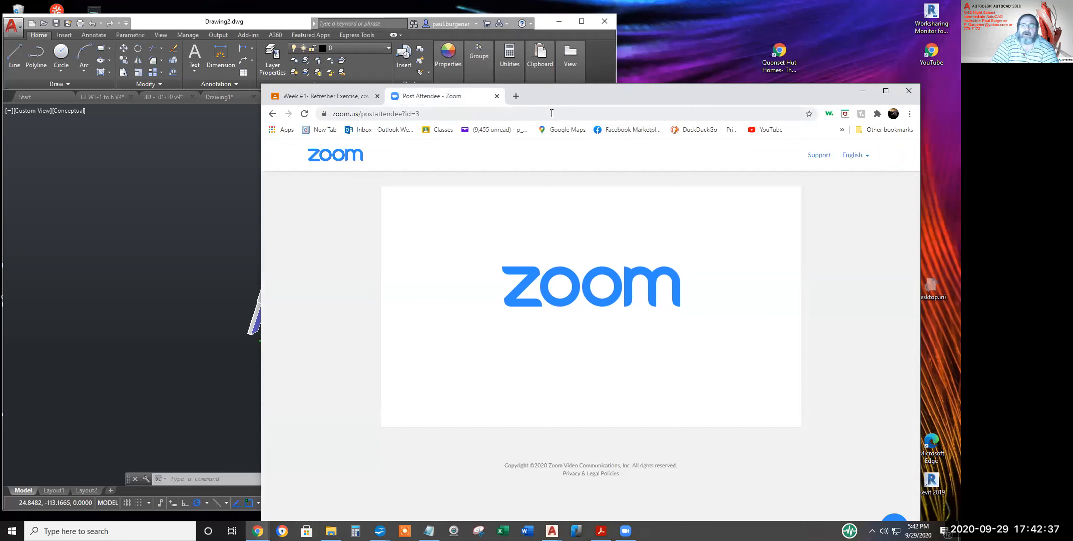
{"action": "left_click", "coordinate": [344, 98]}
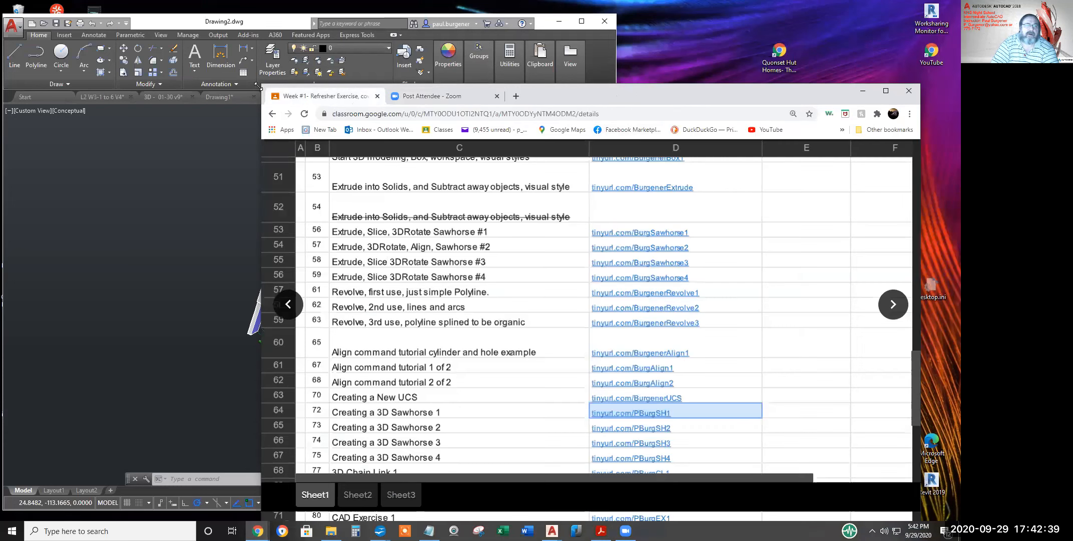
Narrow the browser window so the video chart sits beside the AutoCAD sawhorse drawing without covering it
{"action": "left_click", "coordinate": [335, 84]}
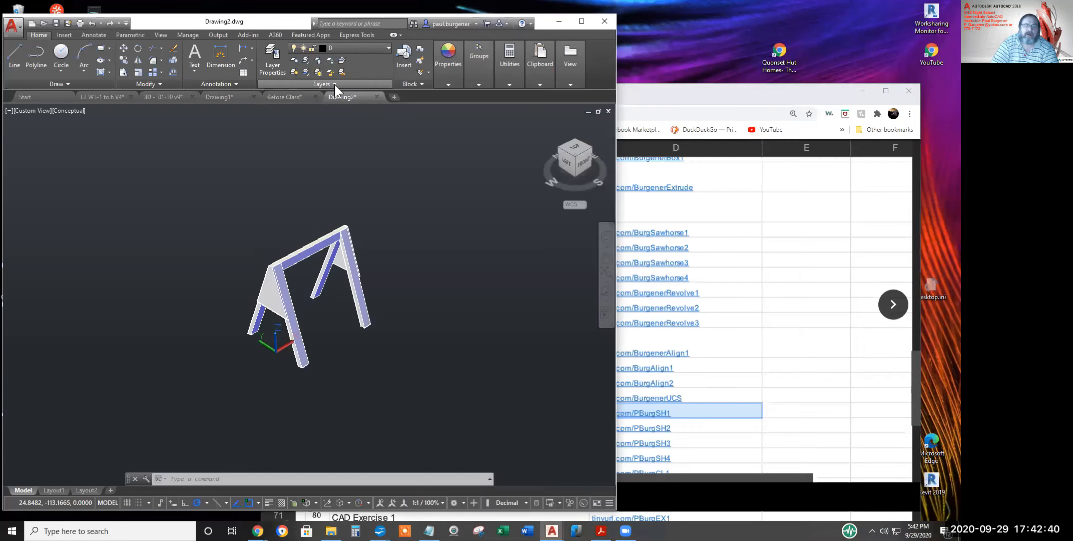
{"action": "left_click", "coordinate": [688, 100]}
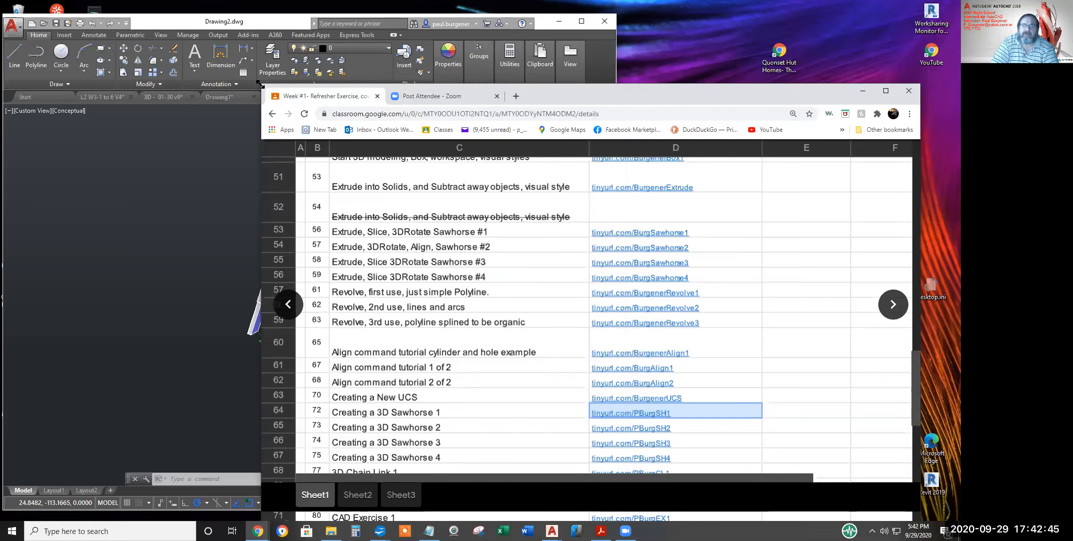
{"action": "left_click_drag", "start_coordinate": [260, 85], "coordinate": [619, 58]}
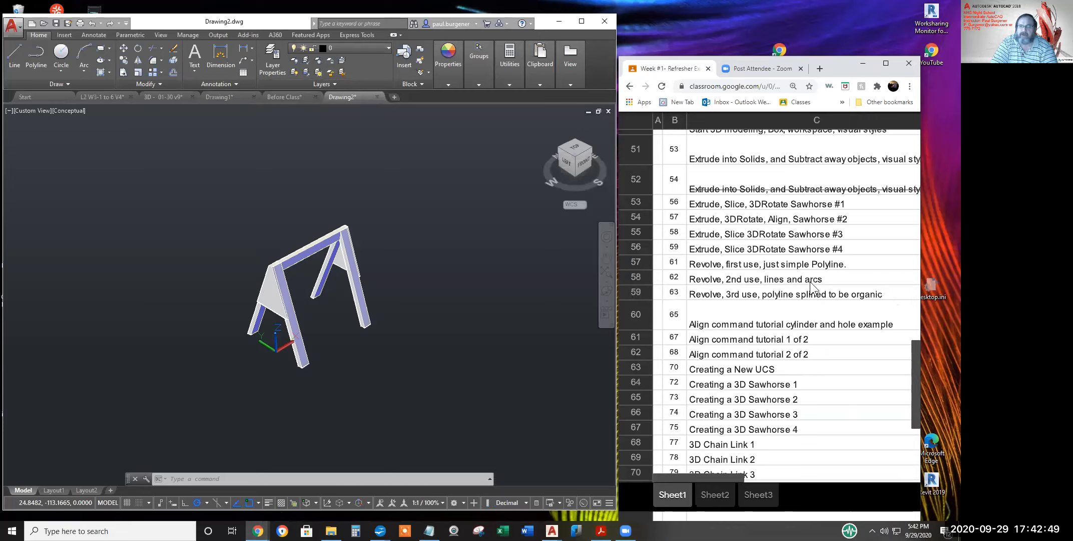
Highlight the chart entries Extrude, Slice, 3DRotate Sawhorse #1 through #4, followed by Creating a 3D Sawhorse 1 through 4
{"action": "left_click_drag", "start_coordinate": [855, 243], "coordinate": [708, 210]}
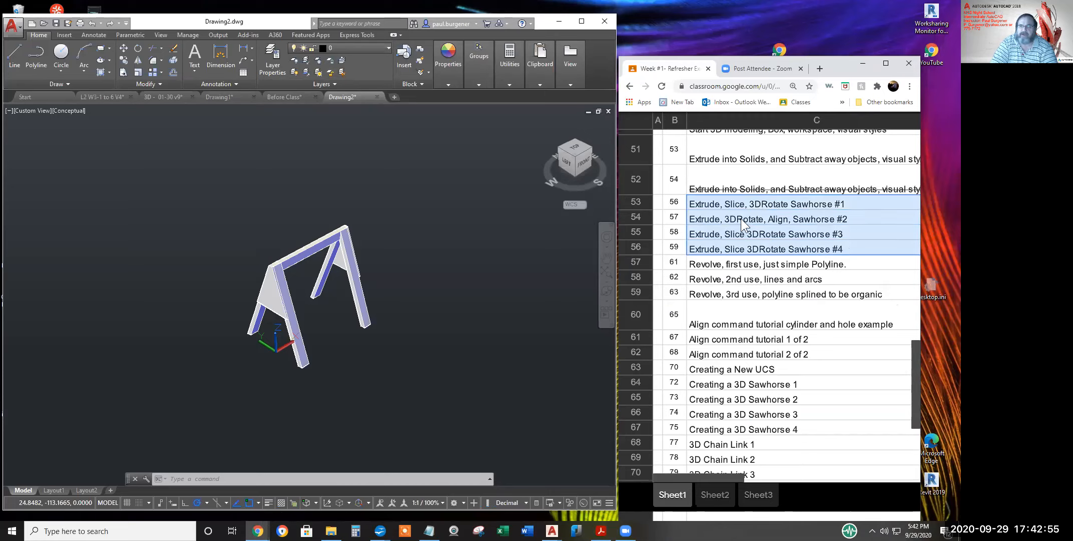
{"action": "left_click_drag", "start_coordinate": [850, 247], "coordinate": [720, 206]}
{"action": "left_click_drag", "start_coordinate": [816, 424], "coordinate": [705, 389]}
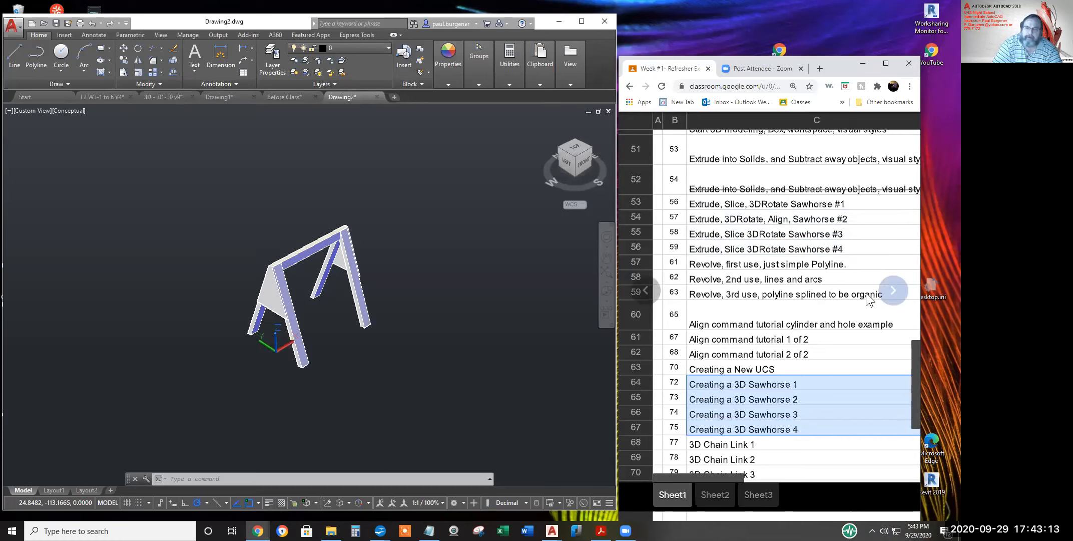
Examine the chart's full topic list, from the first line command lesson through layers and layouts to the 3D and CAD exercise videos
{"action": "scroll", "coordinate": [844, 298], "scroll_direction": "down", "scroll_amount": 3}
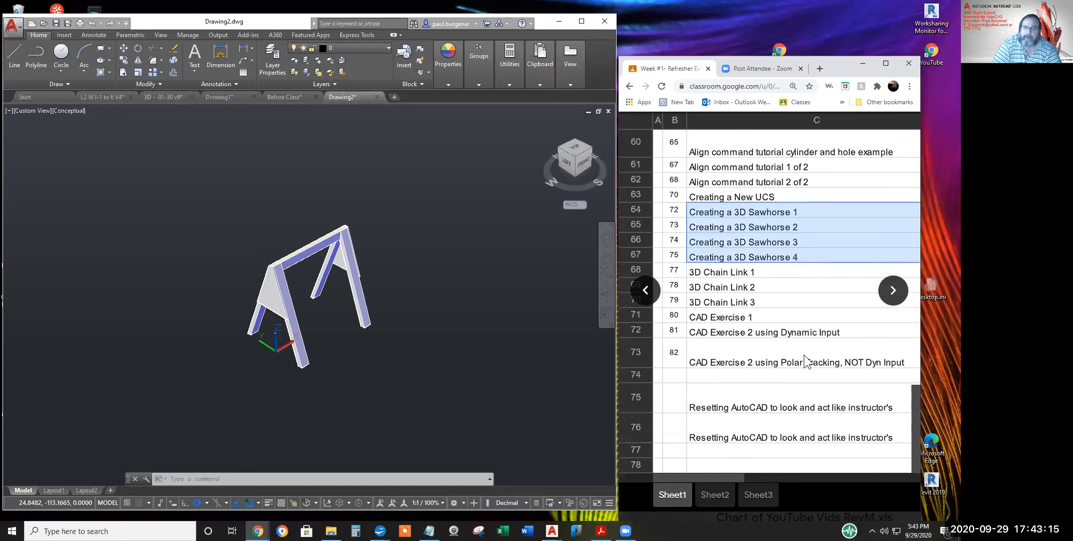
{"action": "scroll", "coordinate": [804, 353], "scroll_direction": "up", "scroll_amount": 1}
{"action": "scroll", "coordinate": [804, 353], "scroll_direction": "up", "scroll_amount": 3}
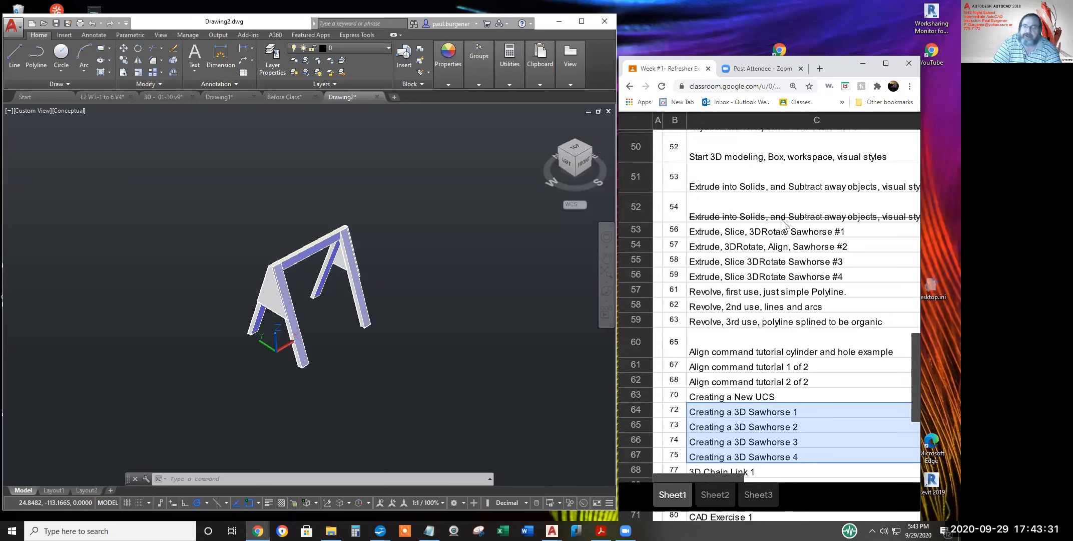
{"action": "scroll", "coordinate": [773, 235], "scroll_direction": "up", "scroll_amount": 5}
{"action": "scroll", "coordinate": [774, 239], "scroll_direction": "up", "scroll_amount": 7}
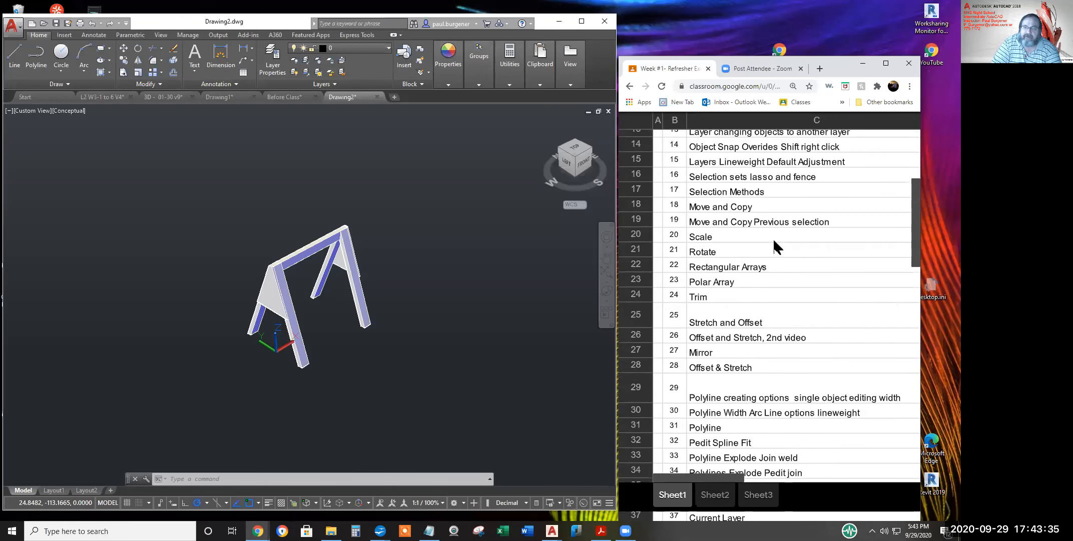
{"action": "scroll", "coordinate": [790, 254], "scroll_direction": "up", "scroll_amount": 4}
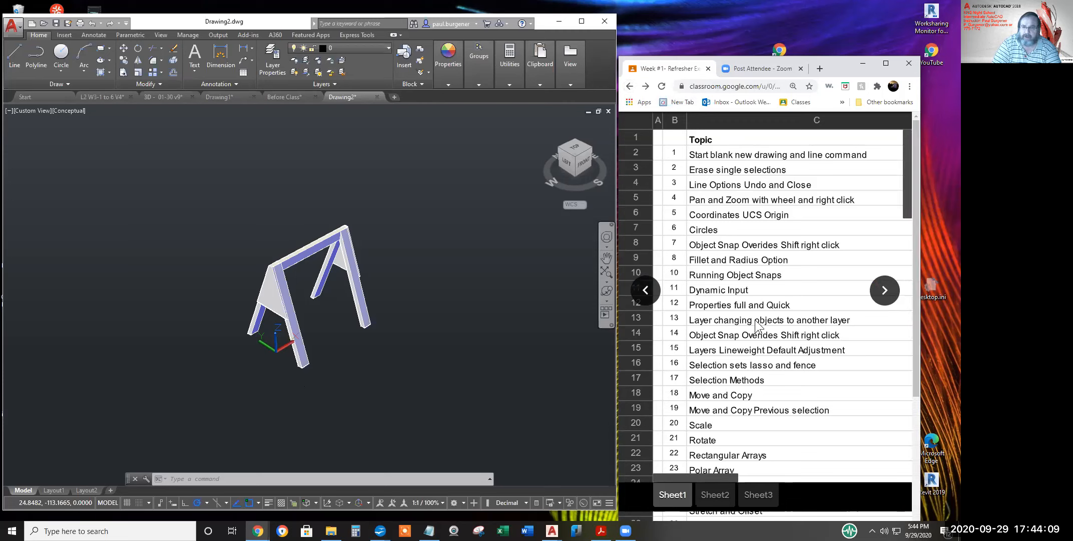
{"action": "scroll", "coordinate": [755, 314], "scroll_direction": "down", "scroll_amount": 8}
{"action": "scroll", "coordinate": [763, 360], "scroll_direction": "down", "scroll_amount": 8}
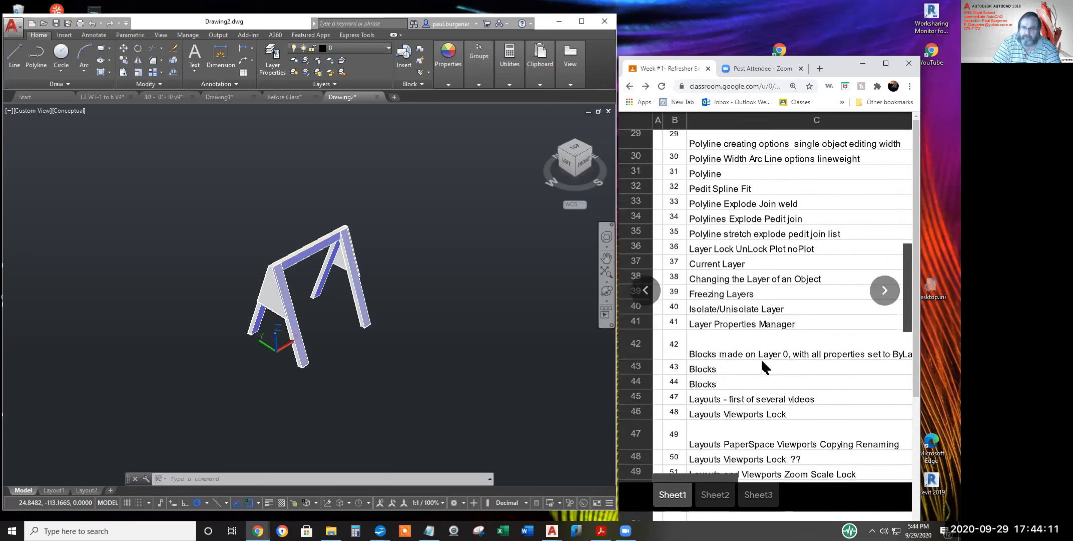
{"action": "scroll", "coordinate": [763, 358], "scroll_direction": "down", "scroll_amount": 2}
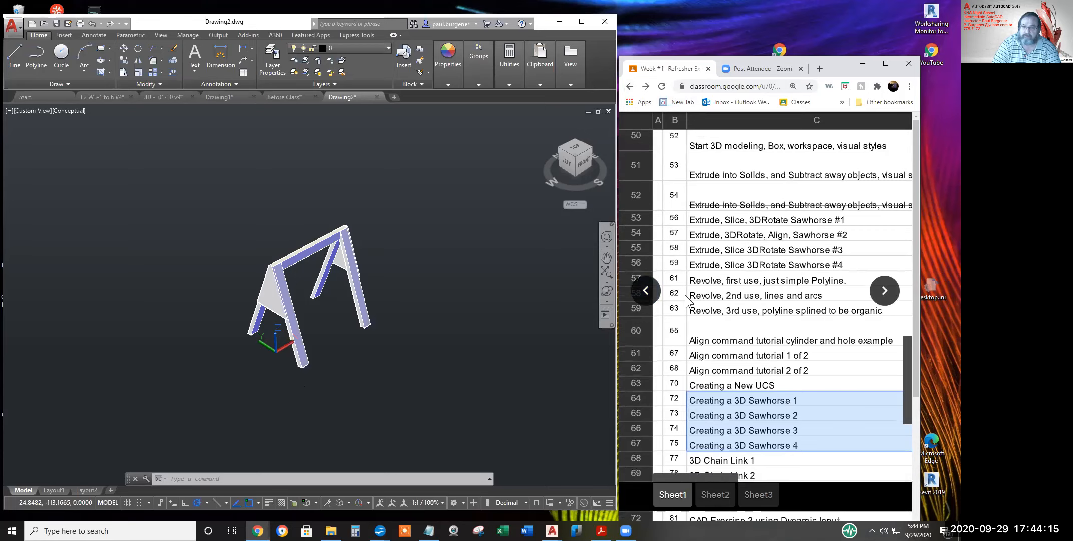
Browse the neighbouring Week #1 attachments, including the Lesson 1 review handout and the exercise corrections sheet
{"action": "left_click", "coordinate": [645, 291]}
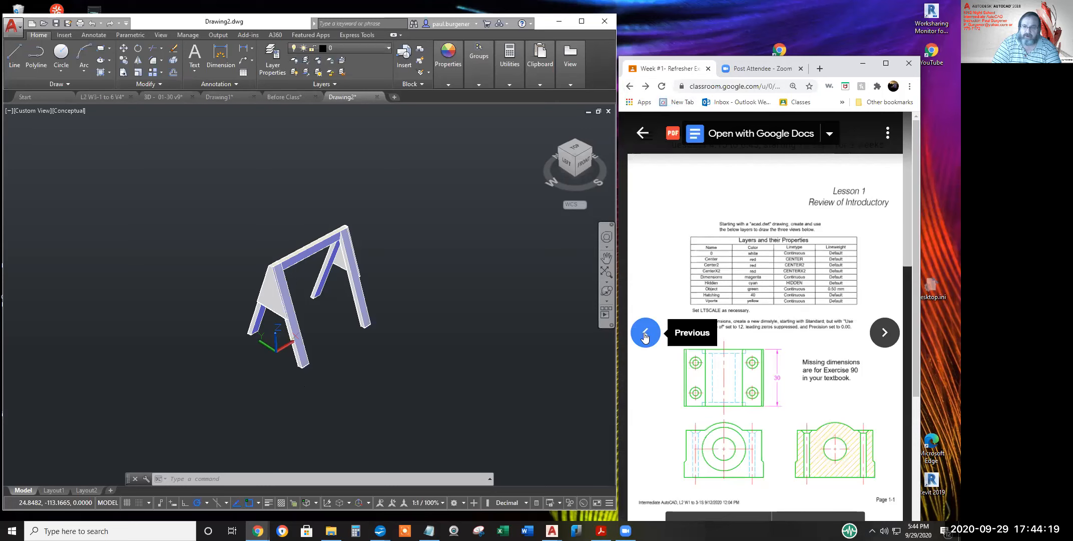
{"action": "left_click", "coordinate": [645, 334]}
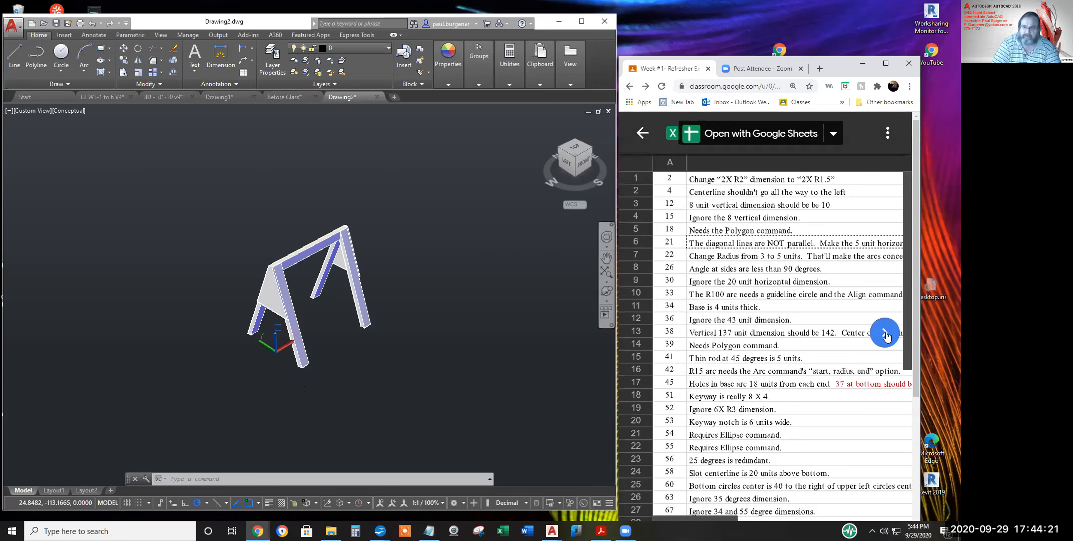
{"action": "left_click", "coordinate": [886, 333]}
{"action": "left_click", "coordinate": [885, 334]}
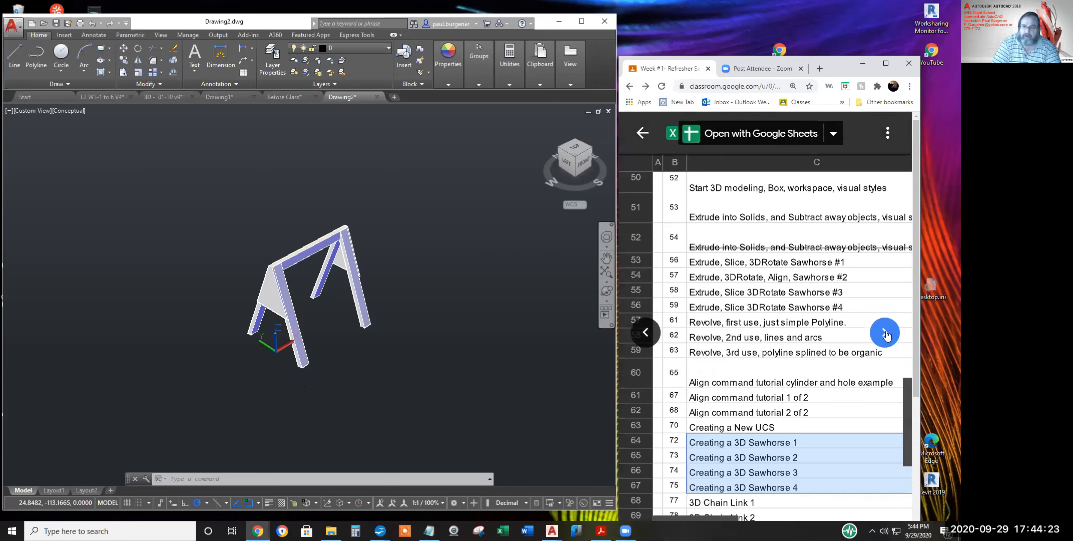
{"action": "left_click", "coordinate": [886, 333]}
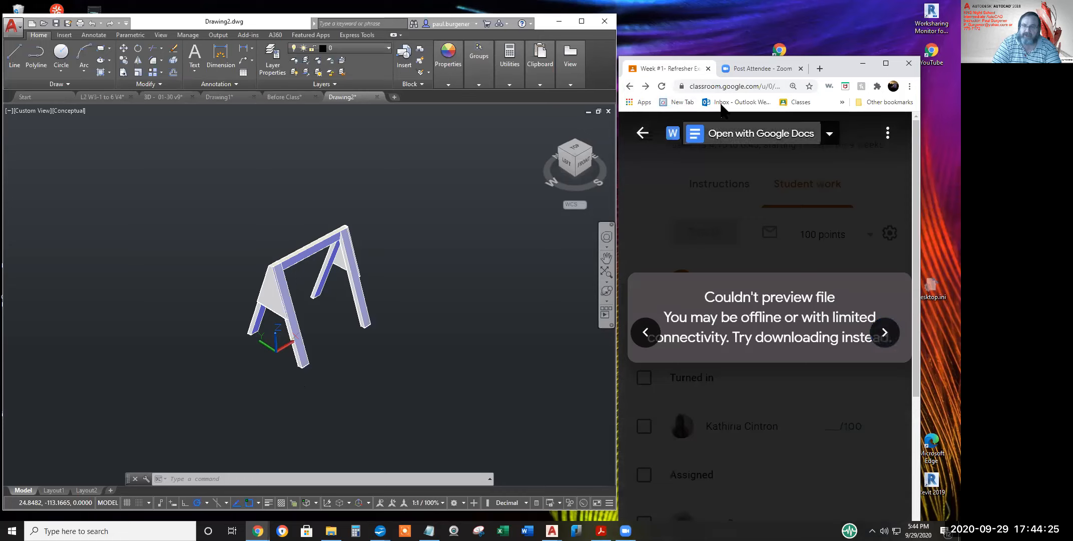
Close the attachment preview and open the Week #3 - 3D Lumber, Sept 29 assignment in the AutoCAD Intermediate classwork
{"action": "left_click", "coordinate": [643, 133]}
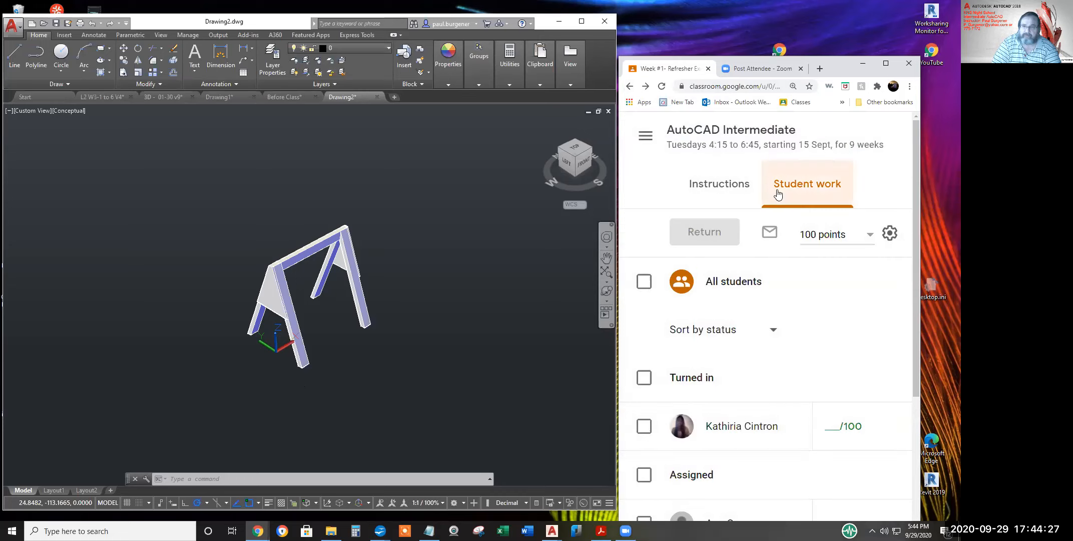
{"action": "left_click", "coordinate": [703, 130]}
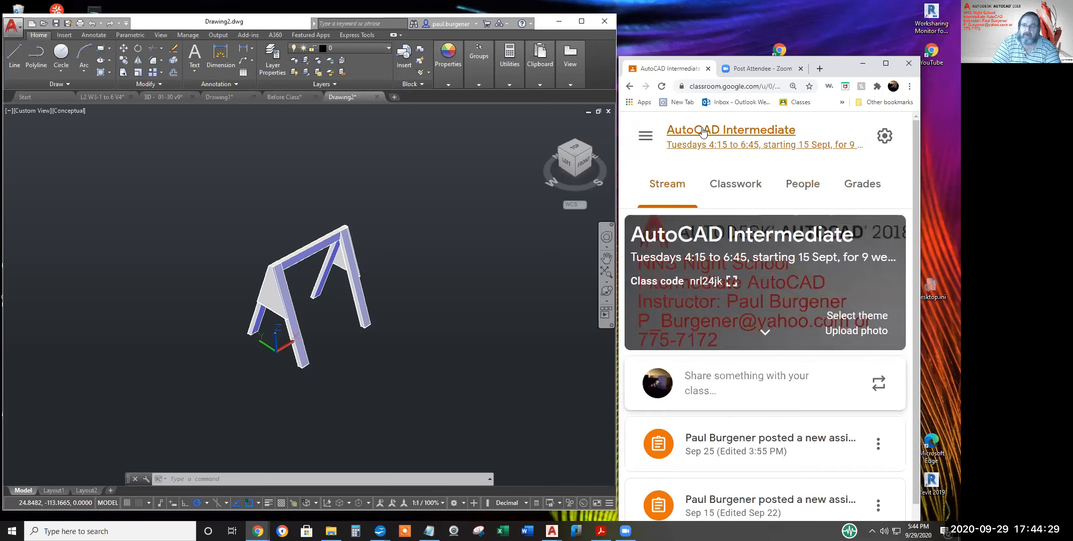
{"action": "left_click", "coordinate": [743, 190]}
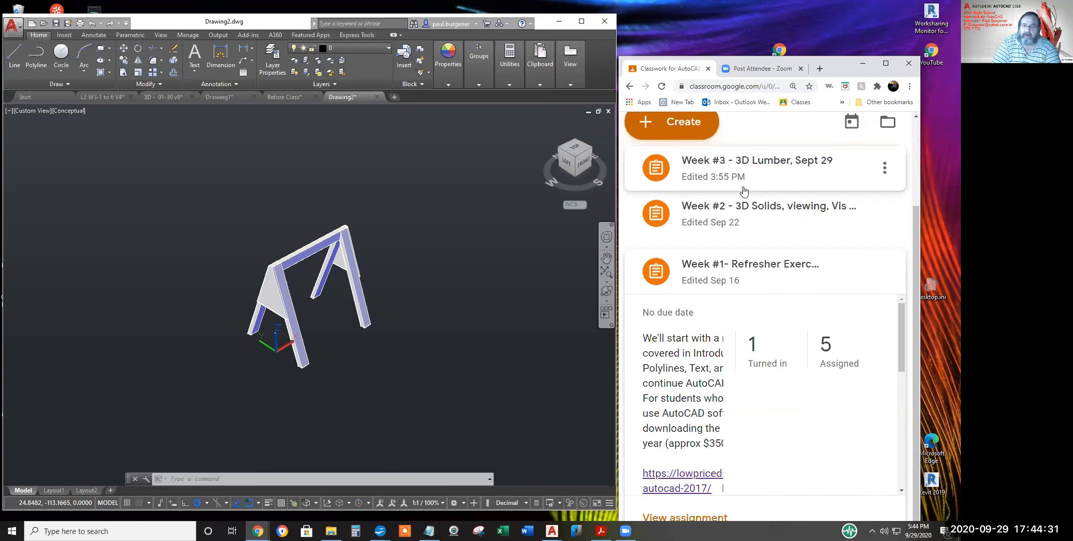
{"action": "left_click", "coordinate": [746, 163]}
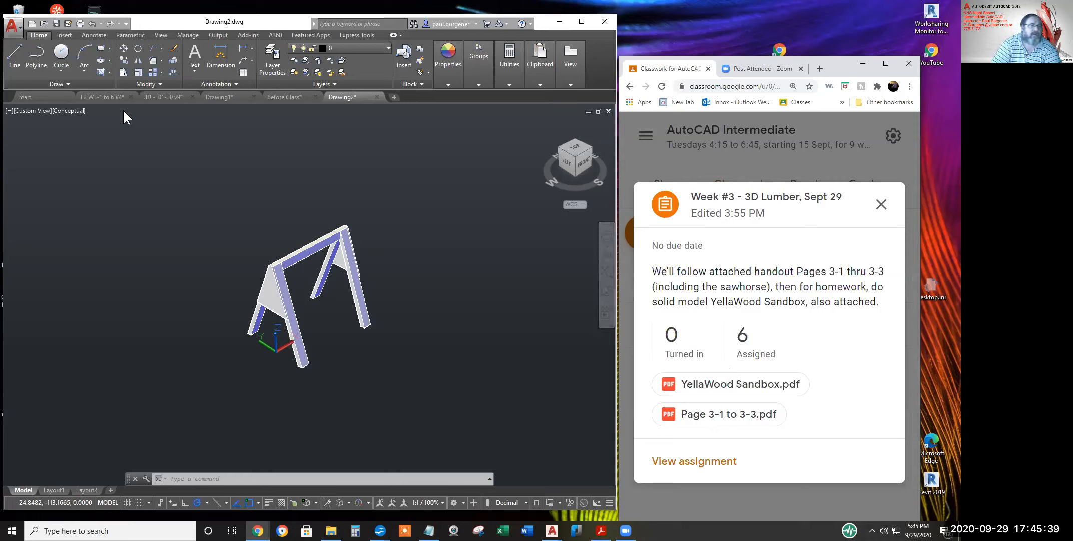
Switch to AutoCAD and bring up the L2 W3-1 to 6 V4 drawing
{"action": "mouse_move", "coordinate": [110, 99]}
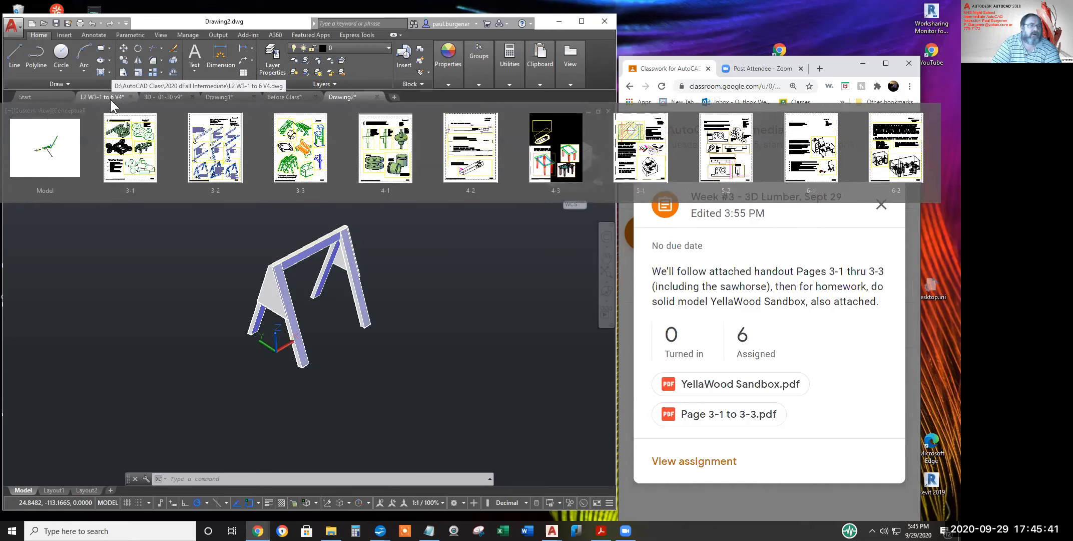
{"action": "left_click", "coordinate": [109, 97]}
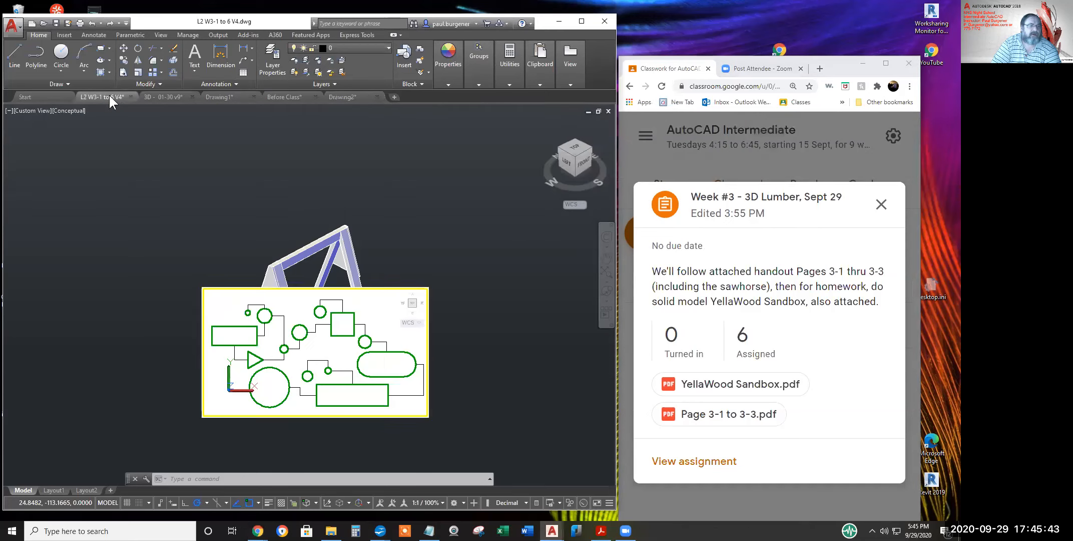
Bring up the 3-1 layout and examine its Object Snap Tracking exercise, Lesson 3 topic list and align and rotate models
{"action": "scroll", "coordinate": [238, 238], "scroll_direction": "down", "scroll_amount": 4}
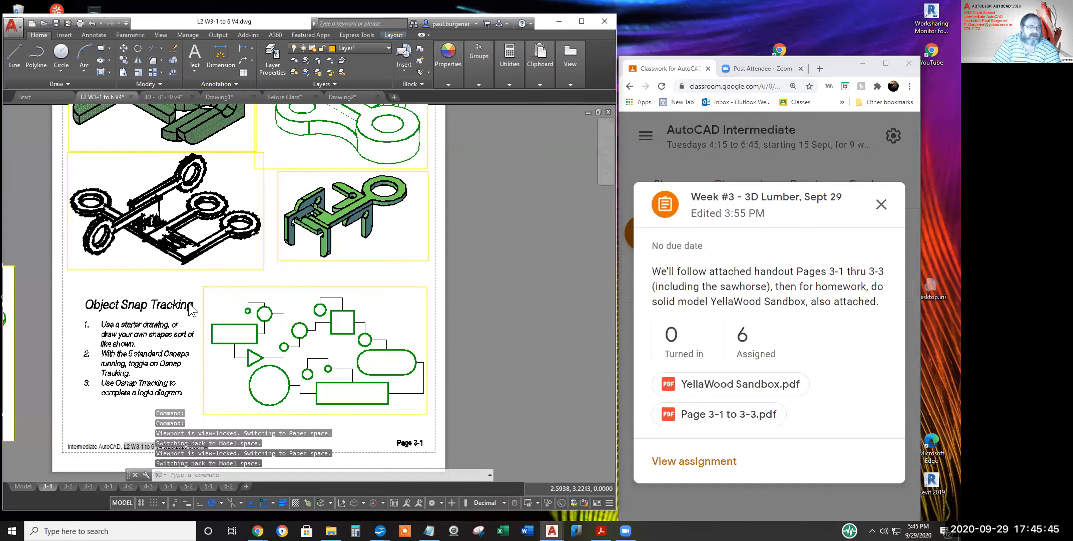
{"action": "scroll", "coordinate": [256, 204], "scroll_direction": "up", "scroll_amount": 6}
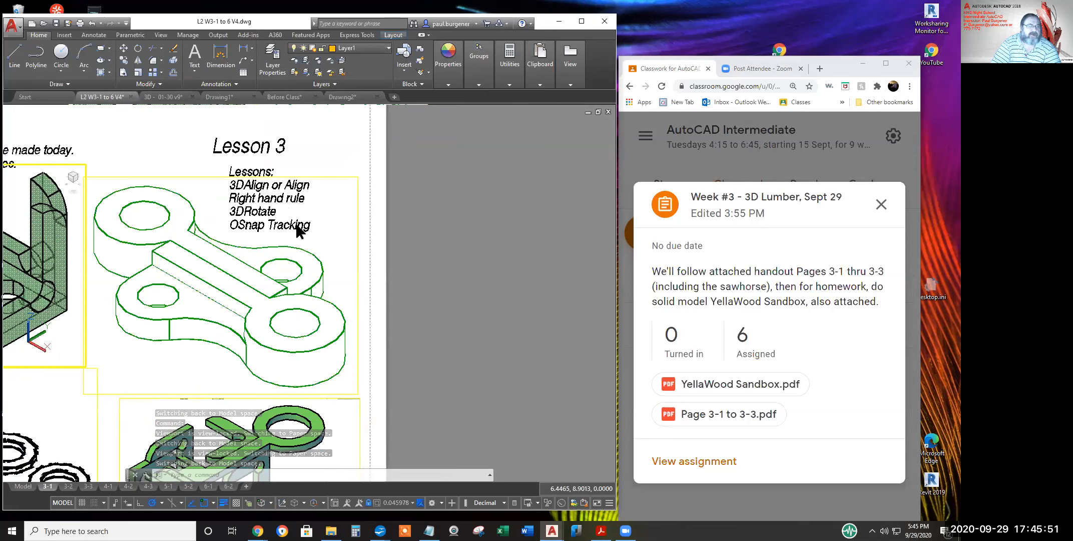
{"action": "scroll", "coordinate": [216, 230], "scroll_direction": "down", "scroll_amount": 5}
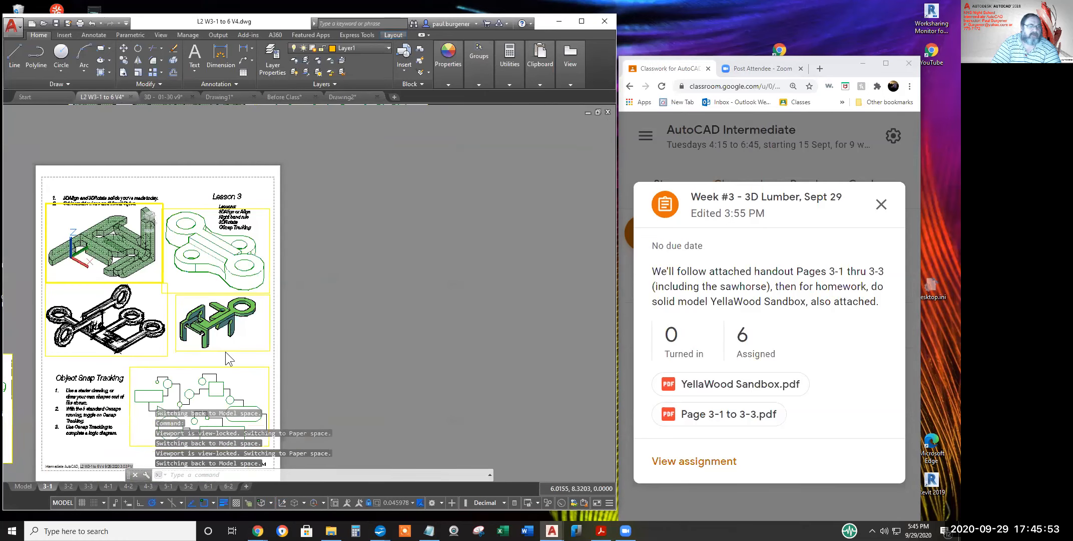
{"action": "scroll", "coordinate": [239, 351], "scroll_direction": "down", "scroll_amount": 2}
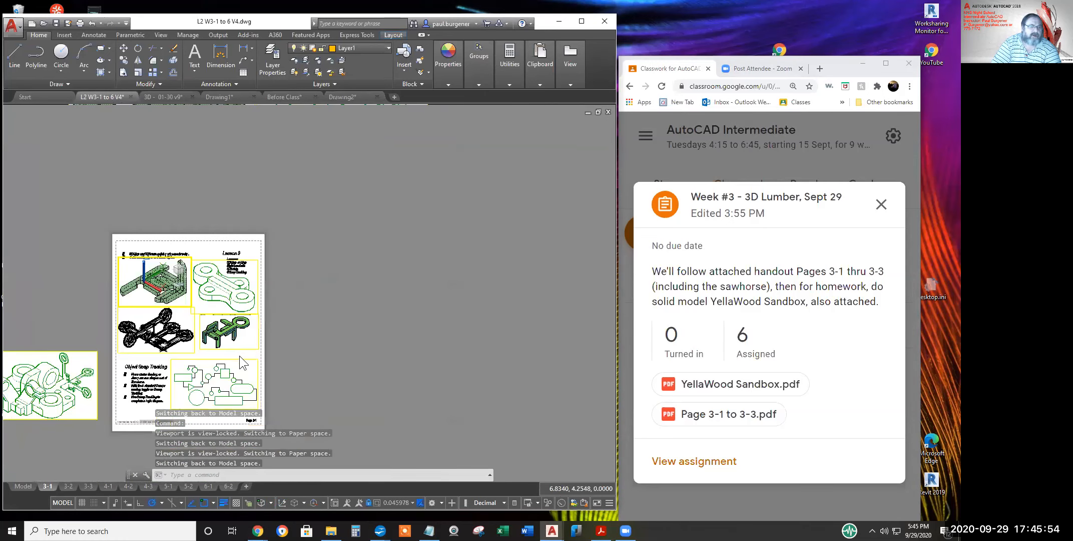
Open the 3-2 layout and examine the sawhorse modeling stages and the list of new AutoCAD commands
{"action": "left_click", "coordinate": [69, 486]}
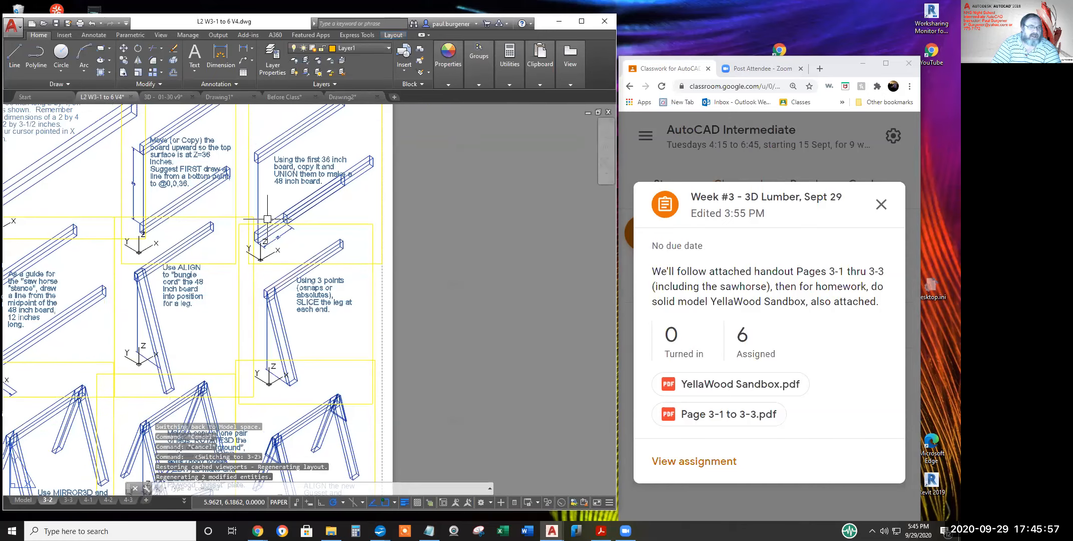
{"action": "scroll", "coordinate": [267, 219], "scroll_direction": "up", "scroll_amount": 5}
{"action": "scroll", "coordinate": [268, 219], "scroll_direction": "down", "scroll_amount": 9}
{"action": "middle_click_drag", "start_coordinate": [267, 222], "coordinate": [286, 299]}
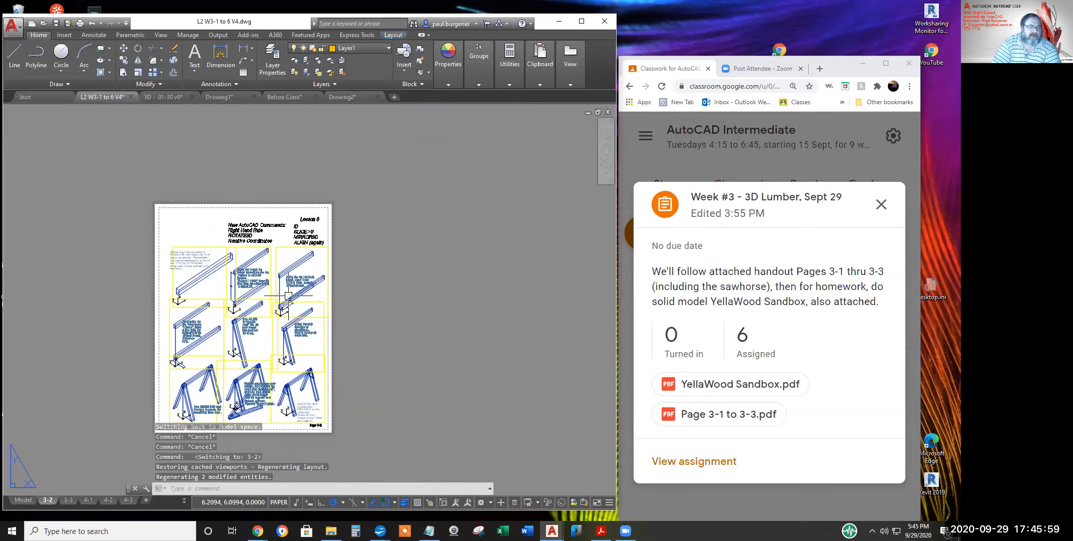
{"action": "scroll", "coordinate": [260, 238], "scroll_direction": "up", "scroll_amount": 4}
{"action": "middle_click_drag", "start_coordinate": [258, 243], "coordinate": [257, 262]}
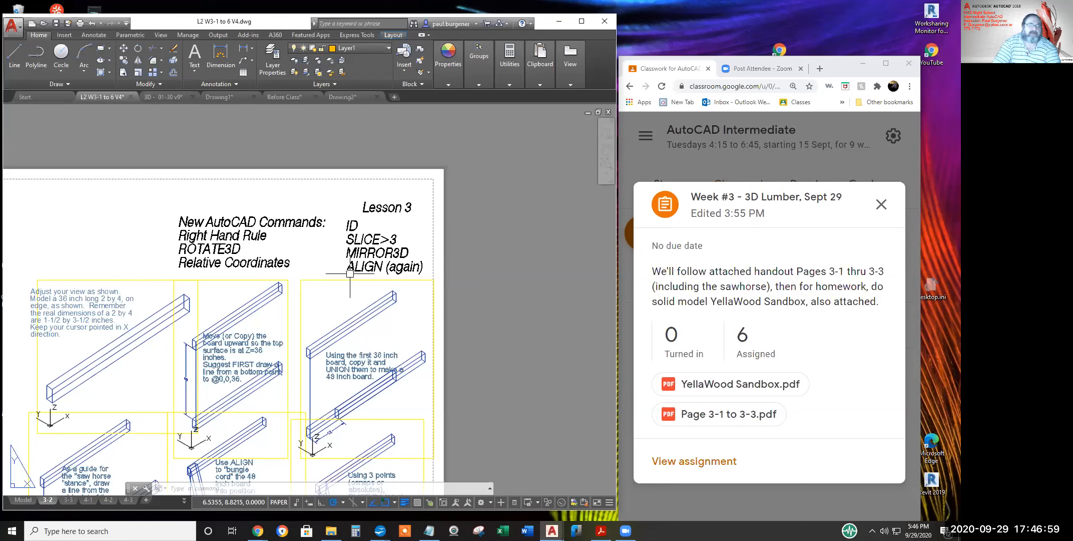
{"action": "scroll", "coordinate": [400, 271], "scroll_direction": "down", "scroll_amount": 2}
{"action": "scroll", "coordinate": [392, 276], "scroll_direction": "down", "scroll_amount": 4}
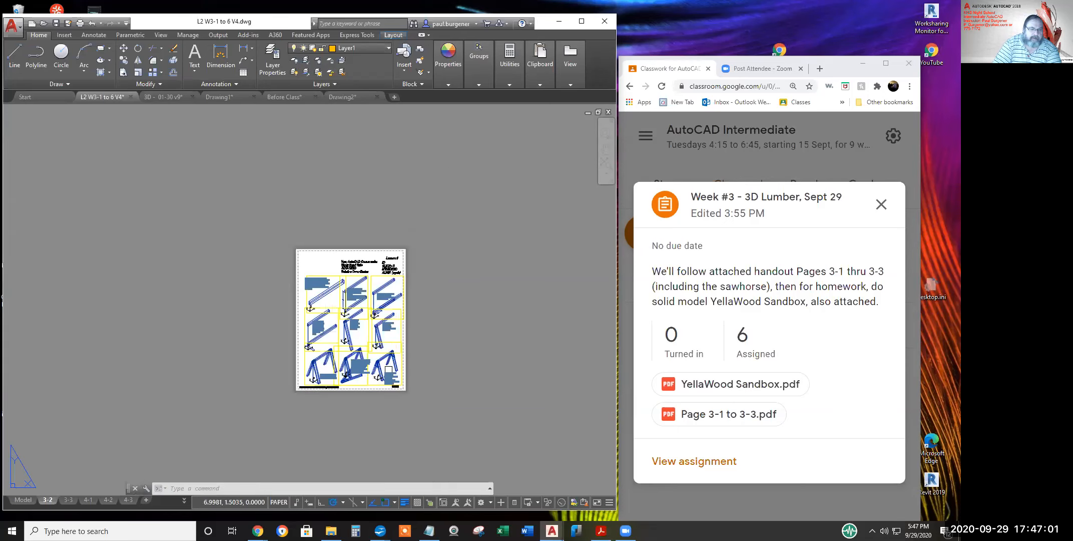
Open the 3-3 layout of wood models and examine the park bench up close, especially its seat slats and end supports
{"action": "left_click", "coordinate": [67, 500]}
{"action": "middle_click_drag", "start_coordinate": [212, 325], "coordinate": [394, 316]}
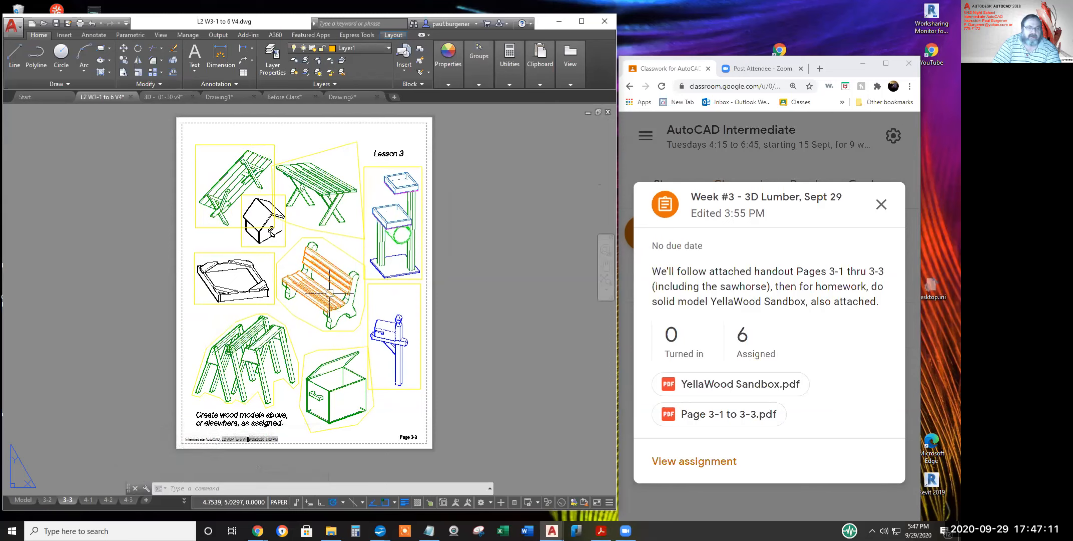
{"action": "scroll", "coordinate": [333, 314], "scroll_direction": "up", "scroll_amount": 5}
{"action": "scroll", "coordinate": [328, 318], "scroll_direction": "up", "scroll_amount": 2}
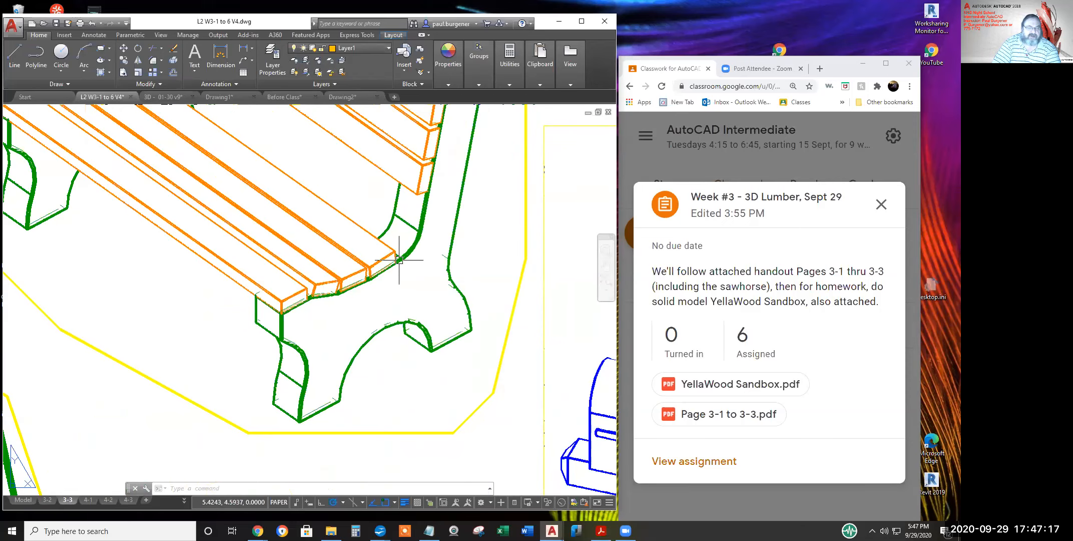
{"action": "scroll", "coordinate": [390, 273], "scroll_direction": "down", "scroll_amount": 2}
{"action": "scroll", "coordinate": [391, 279], "scroll_direction": "up", "scroll_amount": 3}
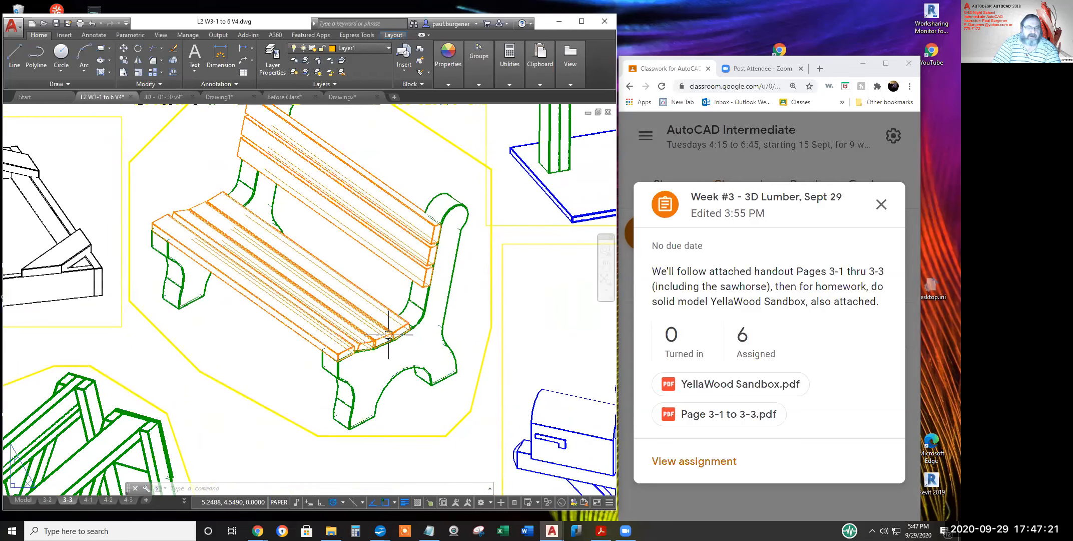
{"action": "scroll", "coordinate": [366, 353], "scroll_direction": "down", "scroll_amount": 4}
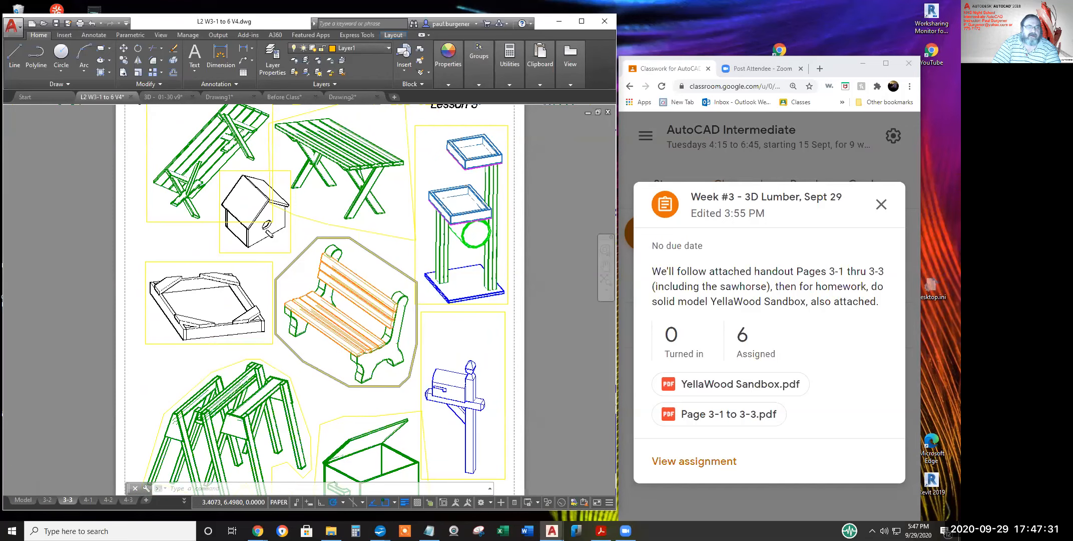
Examine the birdhouse on page 3-3 up close, finishing with a view of the whole sheet
{"action": "scroll", "coordinate": [280, 250], "scroll_direction": "up", "scroll_amount": 4}
{"action": "middle_click_drag", "start_coordinate": [264, 229], "coordinate": [299, 311]}
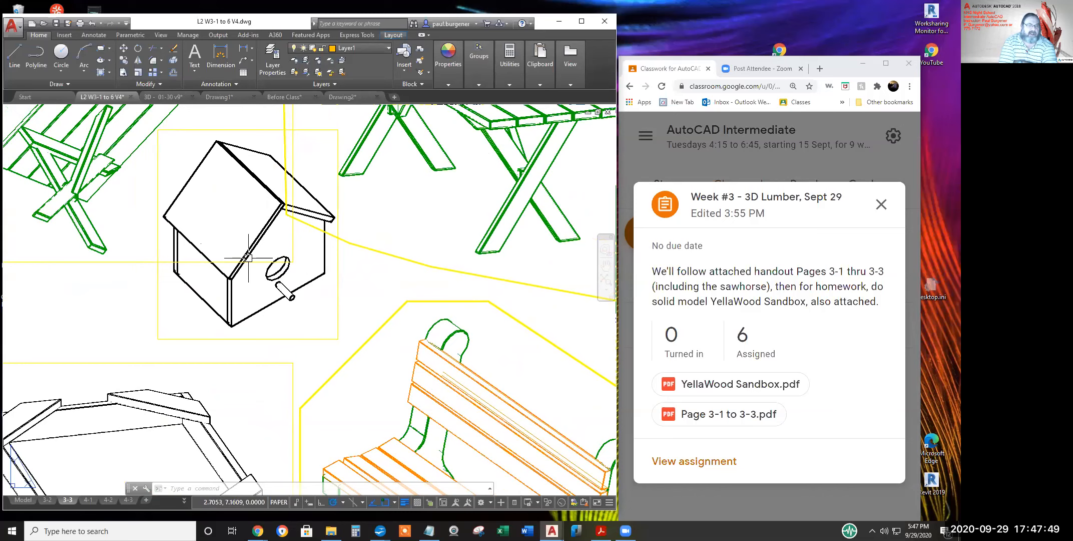
{"action": "scroll", "coordinate": [292, 244], "scroll_direction": "down", "scroll_amount": 5}
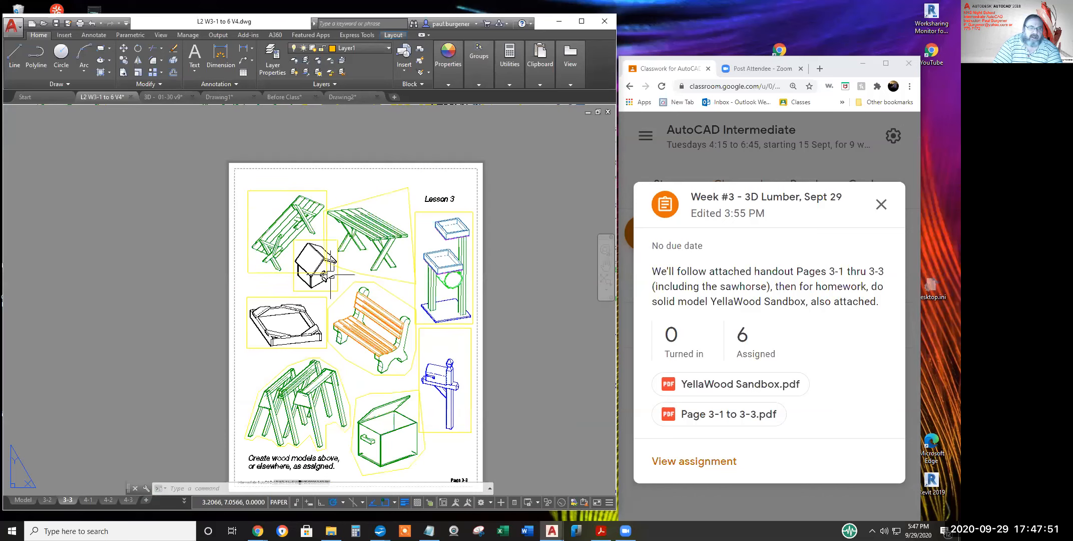
{"action": "scroll", "coordinate": [396, 372], "scroll_direction": "down", "scroll_amount": 2}
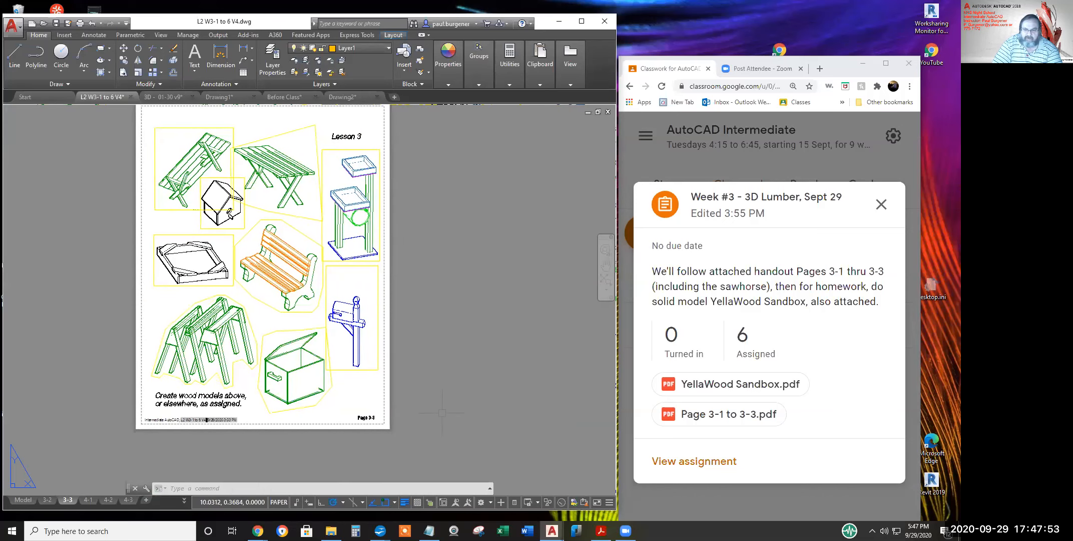
Open YellaWood Sandbox.pdf from the assignment and look through its overview, cut list, exploded assembly and building steps
{"action": "left_click", "coordinate": [716, 391]}
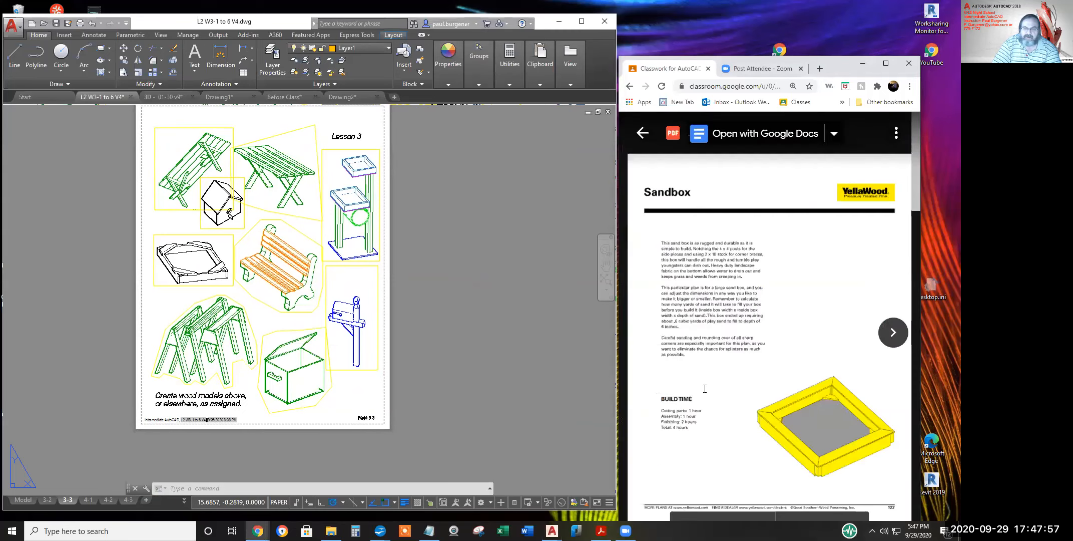
{"action": "scroll", "coordinate": [722, 401], "scroll_direction": "down", "scroll_amount": 2}
{"action": "scroll", "coordinate": [721, 399], "scroll_direction": "up", "scroll_amount": 2}
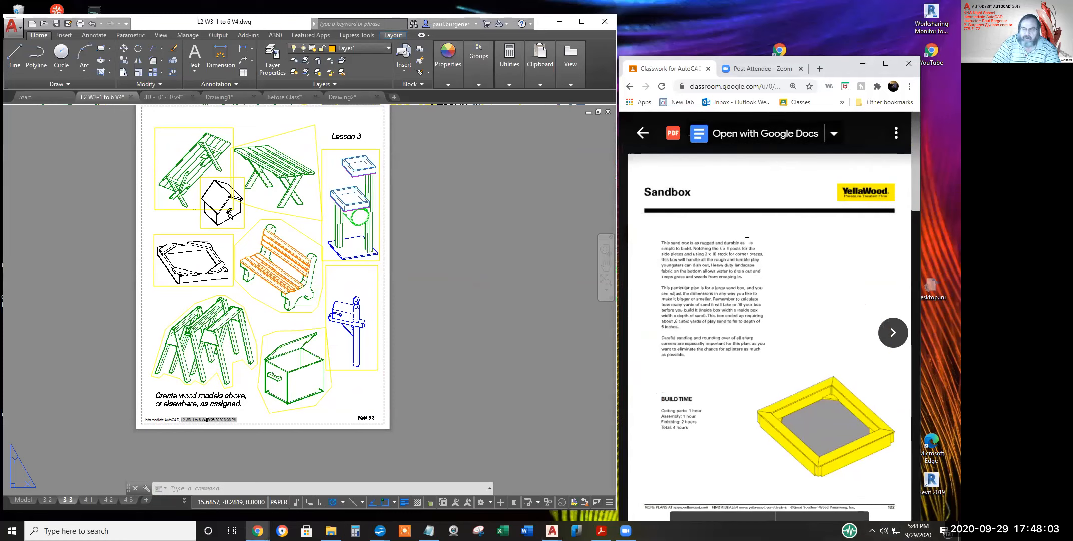
{"action": "scroll", "coordinate": [749, 291], "scroll_direction": "down", "scroll_amount": 6}
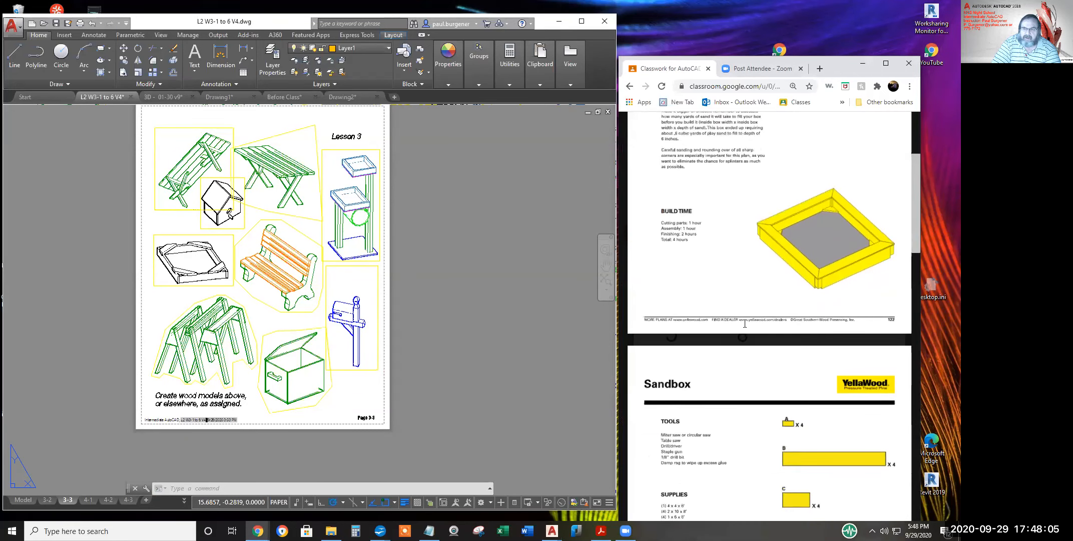
{"action": "scroll", "coordinate": [744, 329], "scroll_direction": "down", "scroll_amount": 5}
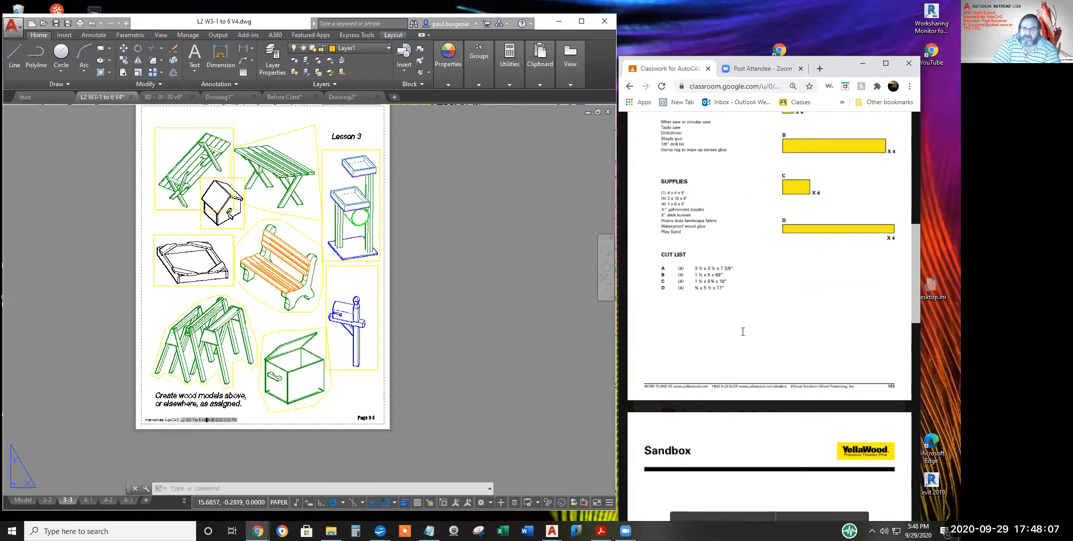
{"action": "scroll", "coordinate": [741, 332], "scroll_direction": "down", "scroll_amount": 10}
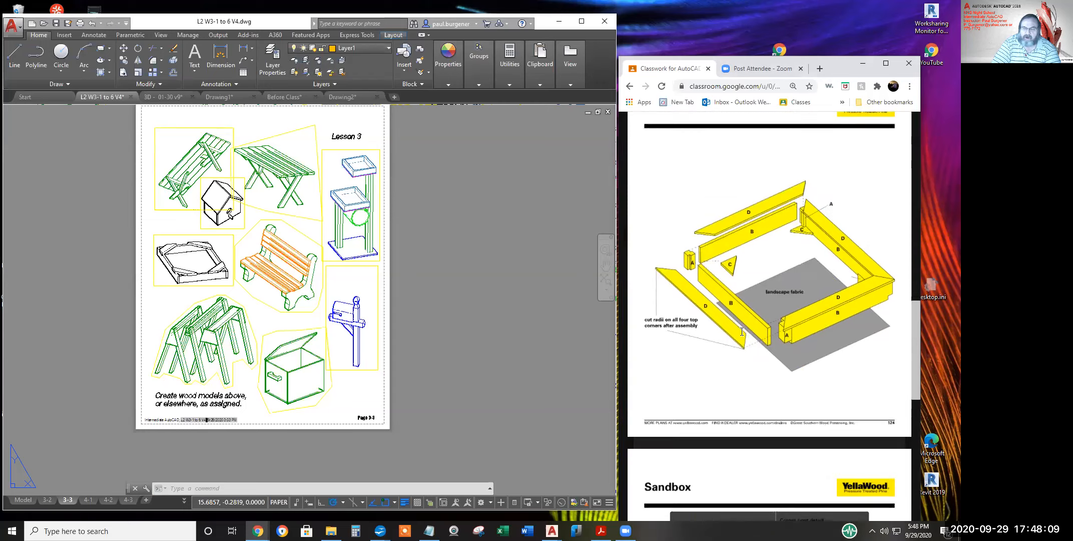
{"action": "scroll", "coordinate": [741, 332], "scroll_direction": "up", "scroll_amount": 17}
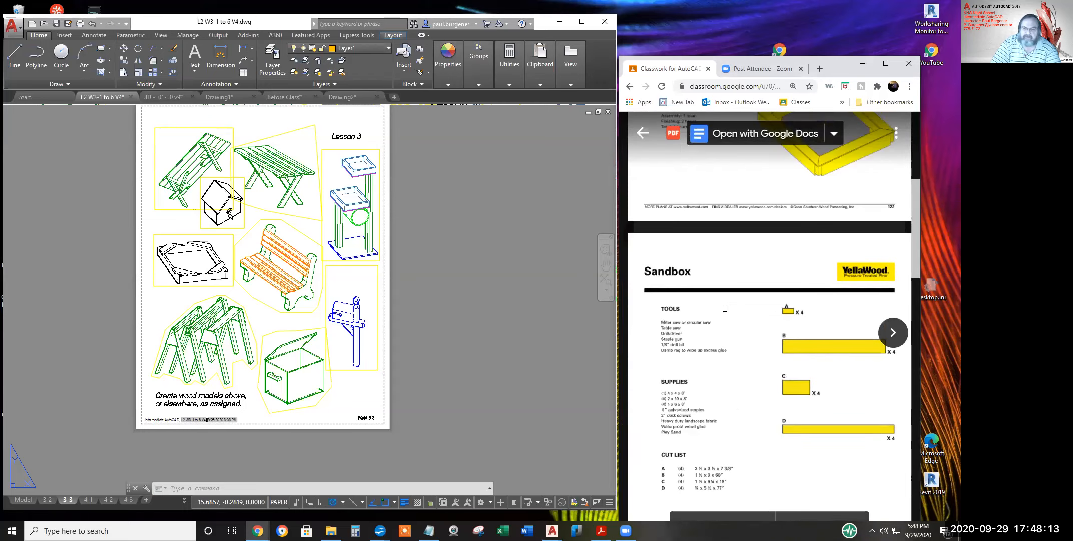
{"action": "scroll", "coordinate": [751, 351], "scroll_direction": "down", "scroll_amount": 17}
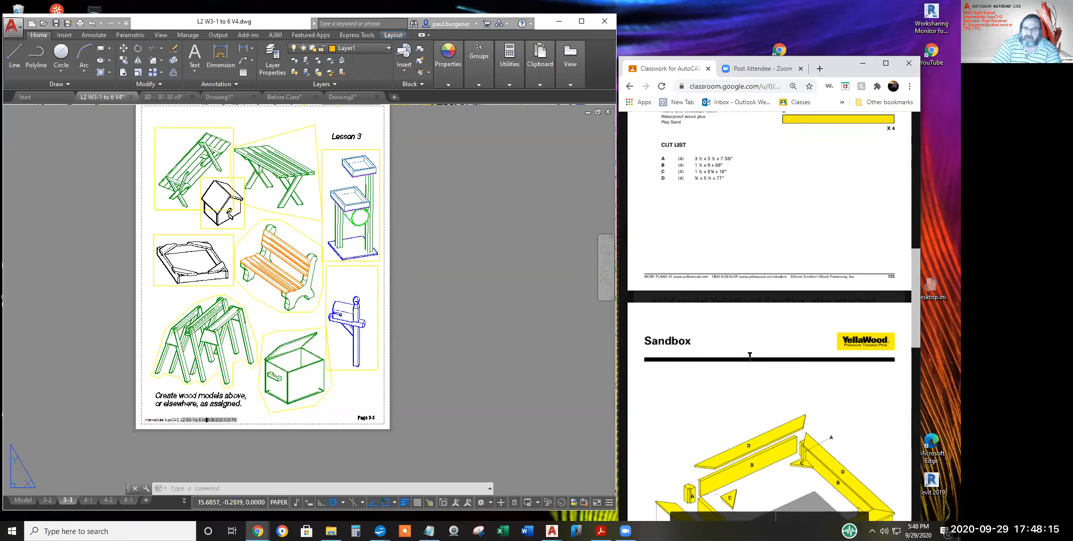
{"action": "scroll", "coordinate": [752, 355], "scroll_direction": "down", "scroll_amount": 12}
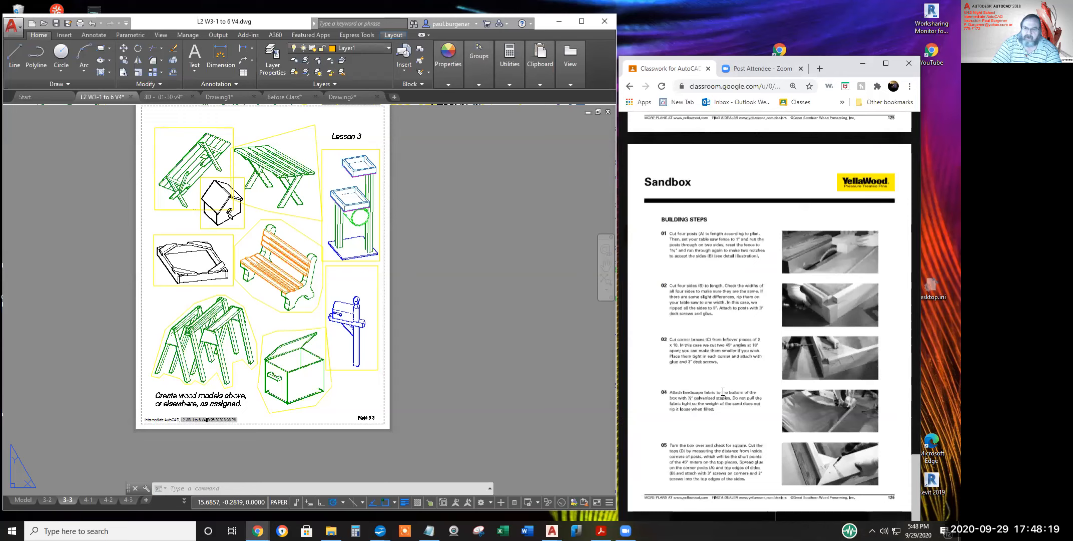
Examine the sandbox plan's exploded assembly together with its cut list and the corner post and corner brace details
{"action": "scroll", "coordinate": [737, 396], "scroll_direction": "up", "scroll_amount": 10}
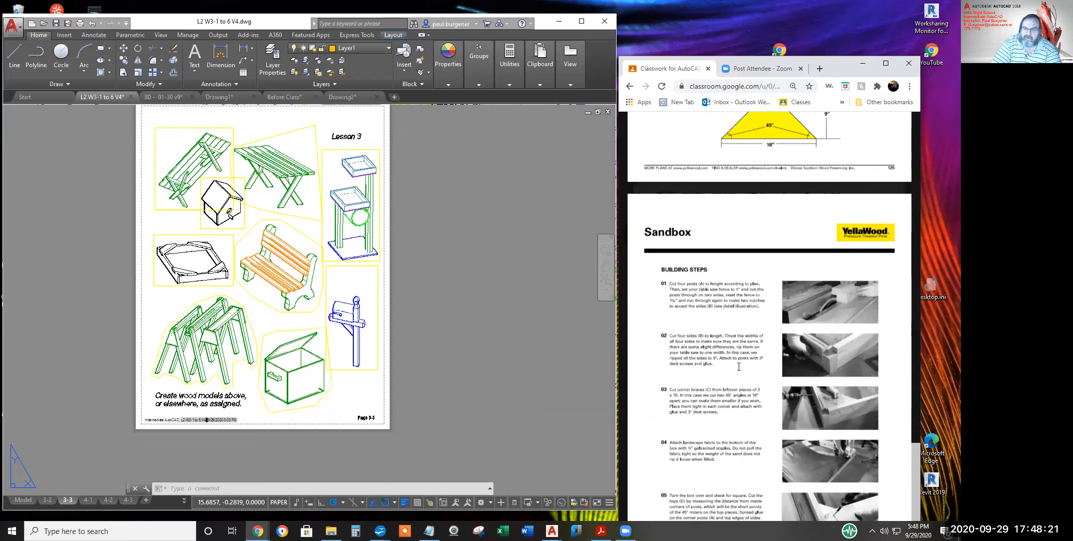
{"action": "scroll", "coordinate": [743, 359], "scroll_direction": "up", "scroll_amount": 6}
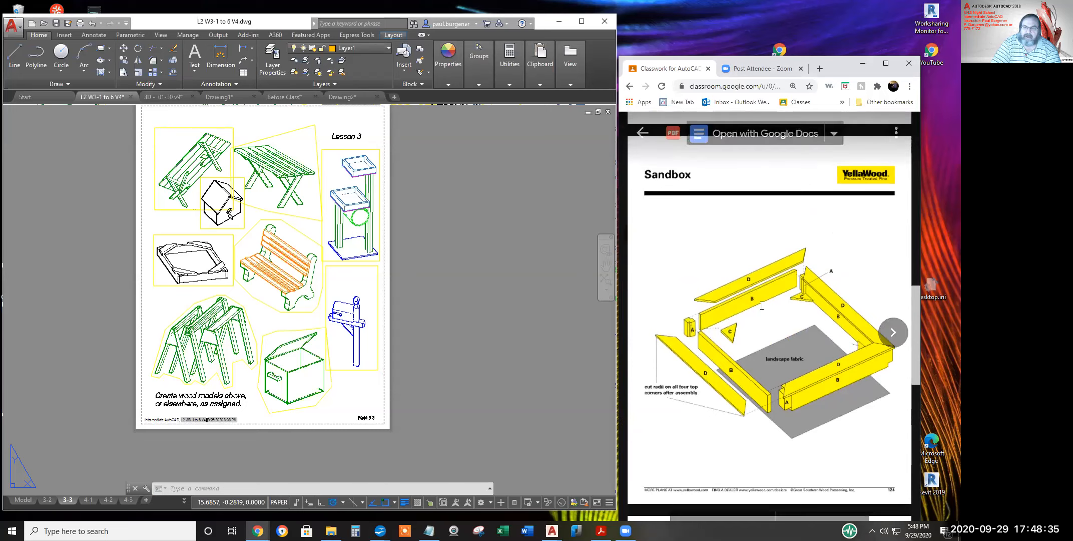
{"action": "scroll", "coordinate": [752, 304], "scroll_direction": "down", "scroll_amount": 6}
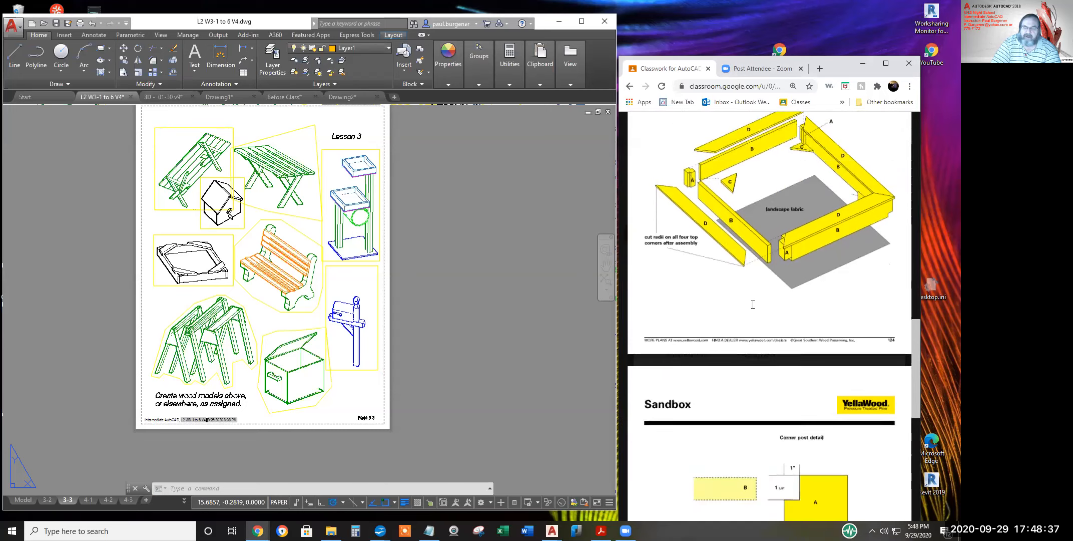
{"action": "scroll", "coordinate": [756, 304], "scroll_direction": "up", "scroll_amount": 15}
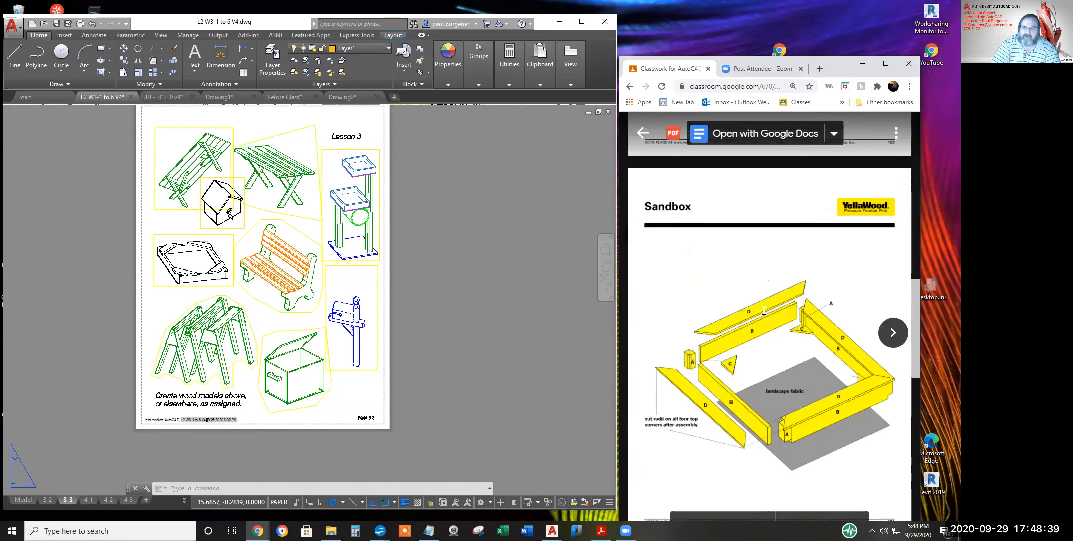
{"action": "scroll", "coordinate": [764, 310], "scroll_direction": "down", "scroll_amount": 7}
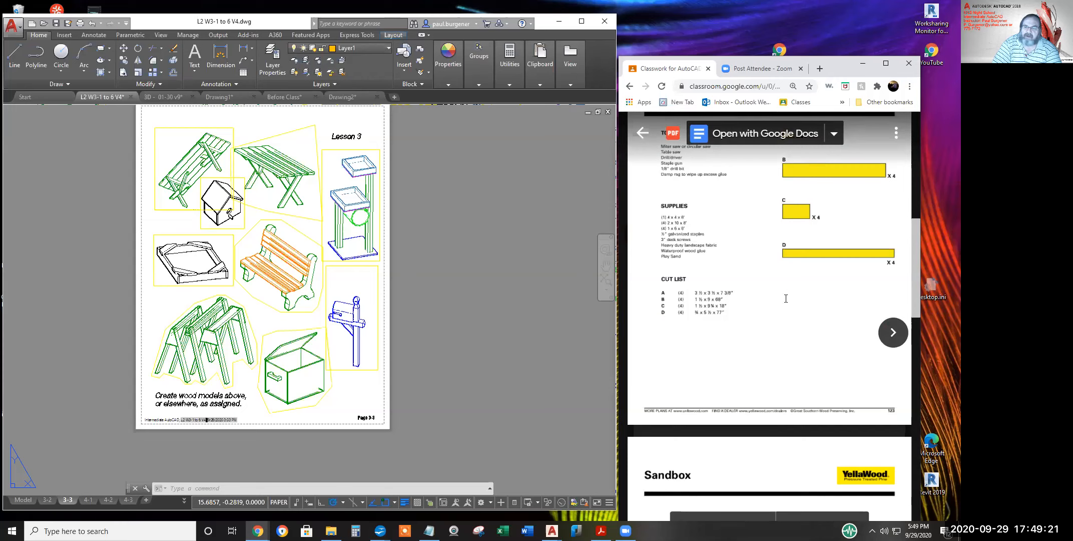
{"action": "scroll", "coordinate": [786, 299], "scroll_direction": "down", "scroll_amount": 6}
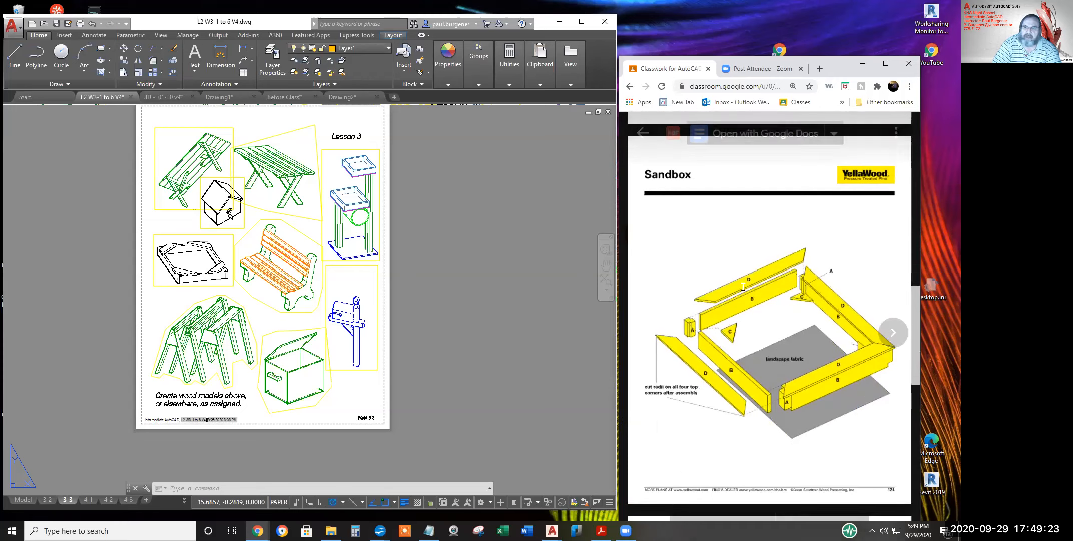
{"action": "scroll", "coordinate": [743, 287], "scroll_direction": "down", "scroll_amount": 5}
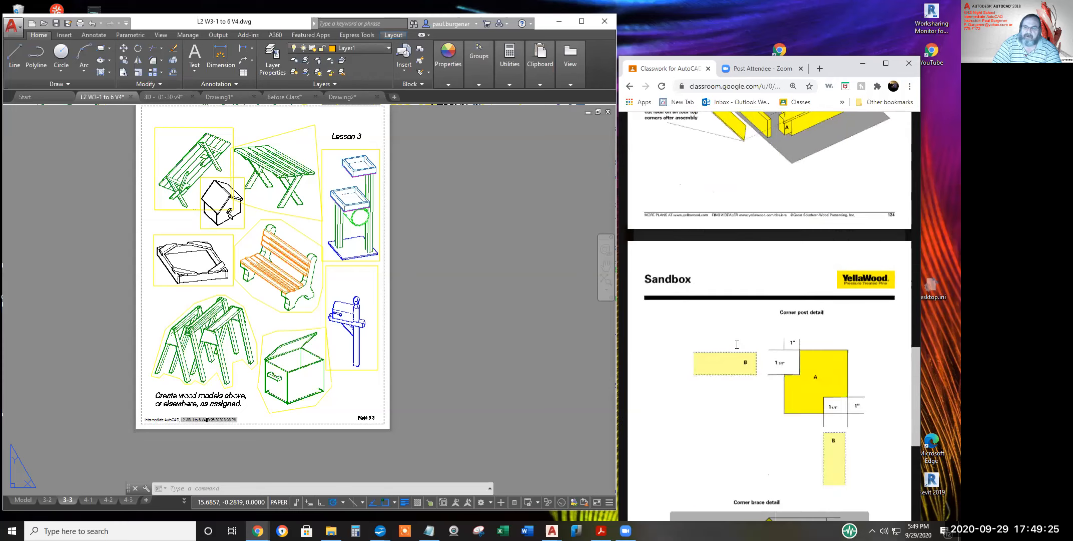
{"action": "scroll", "coordinate": [737, 344], "scroll_direction": "down", "scroll_amount": 2}
{"action": "scroll", "coordinate": [737, 345], "scroll_direction": "down", "scroll_amount": 3}
{"action": "scroll", "coordinate": [739, 342], "scroll_direction": "up", "scroll_amount": 9}
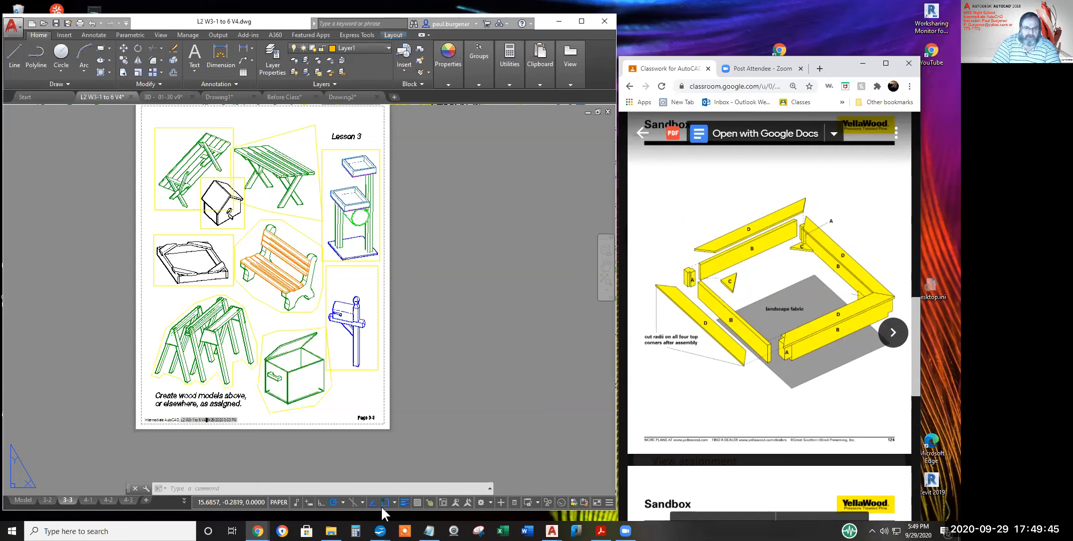
Switch AutoCAD to the 3D Modeling workspace and return to model space by setting TILEMODE to 1
{"action": "left_click", "coordinate": [490, 501]}
{"action": "left_click", "coordinate": [512, 402]}
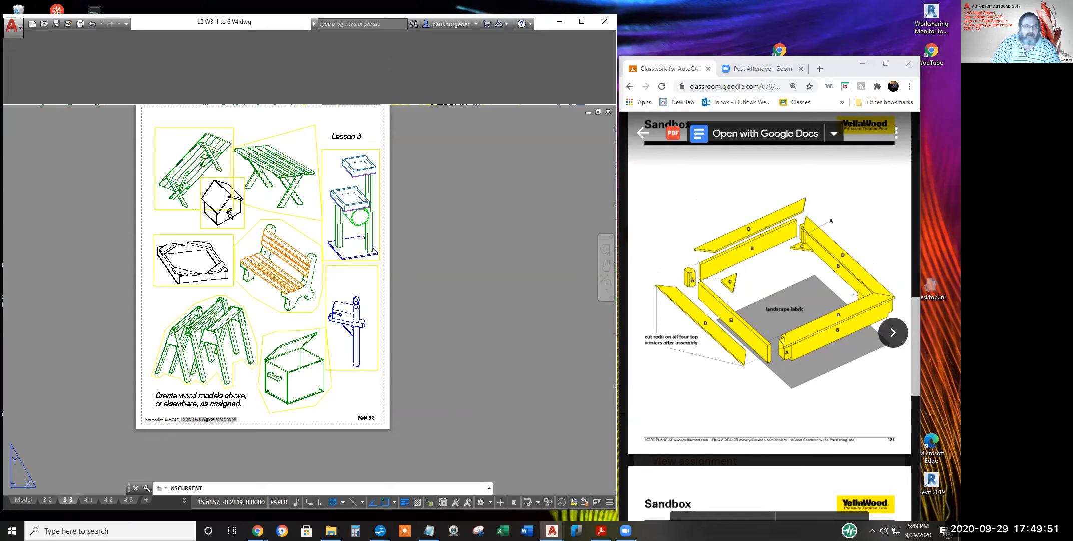
{"action": "type", "text": "1"}
{"action": "key", "text": "Return"}
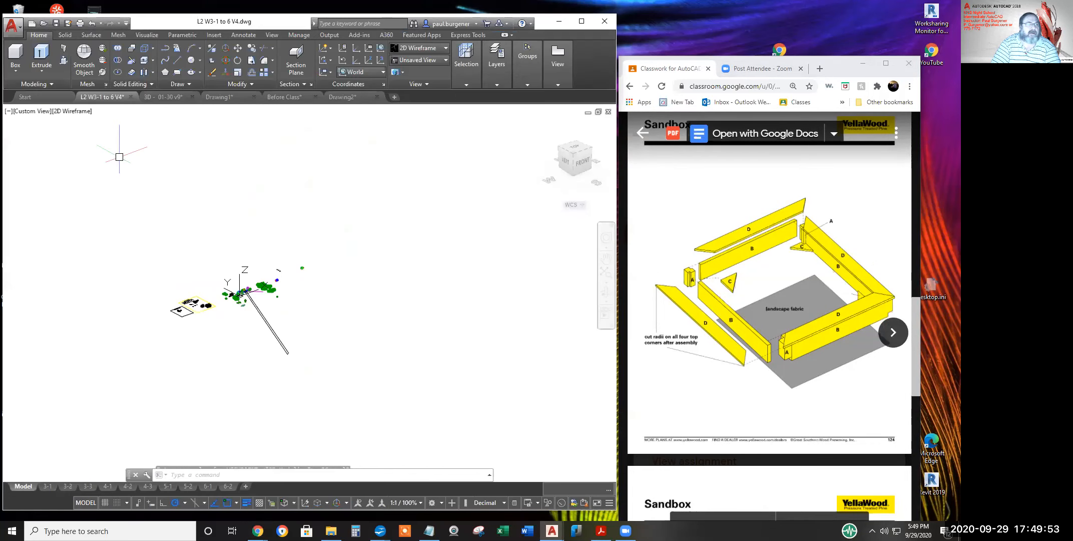
Create a new drawing from the acad - Copy.dwt template, turn the grid off, and set ANNOALLVISIBLE to 0
{"action": "left_click", "coordinate": [13, 30]}
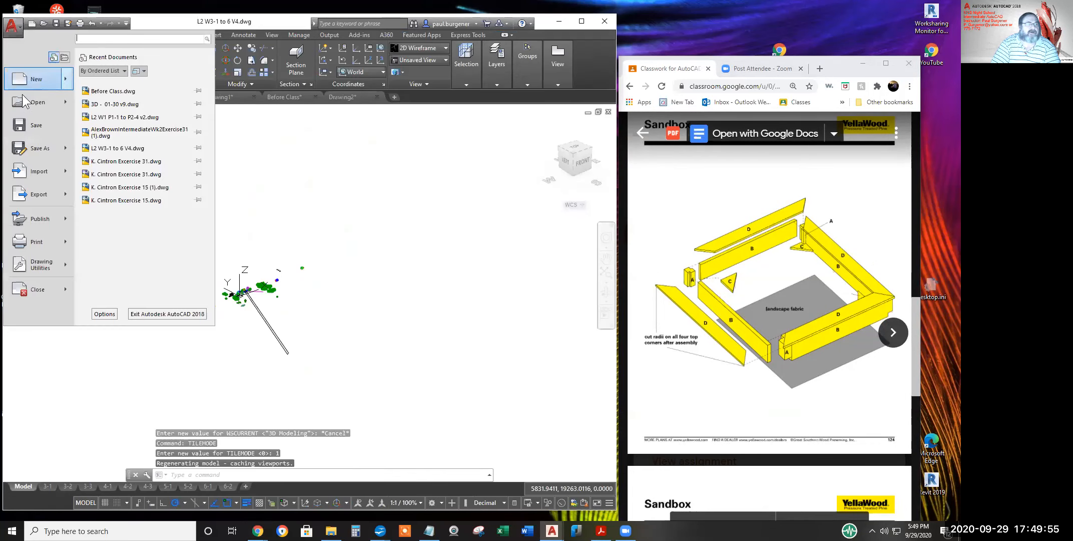
{"action": "left_click", "coordinate": [36, 79]}
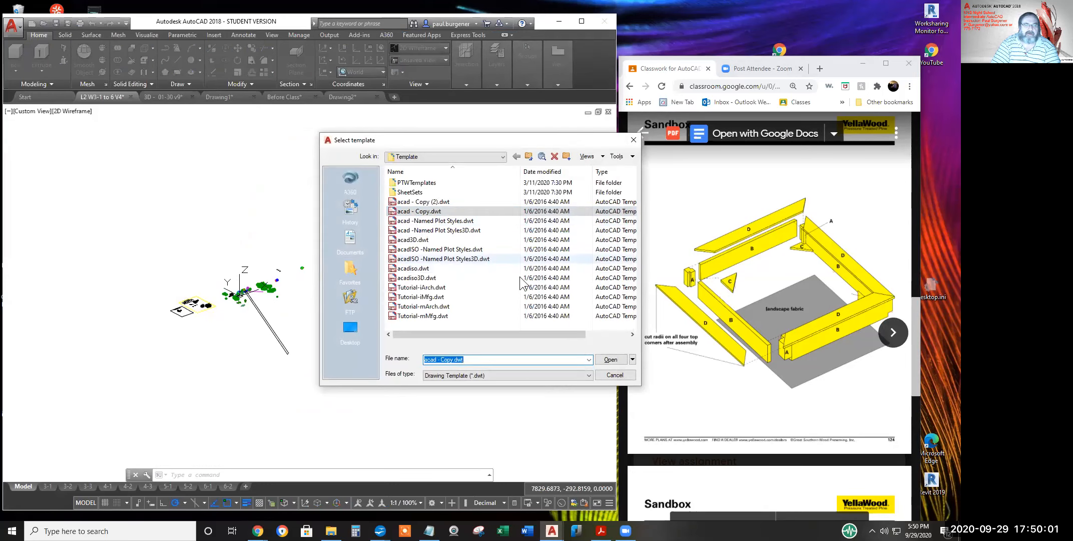
{"action": "left_click", "coordinate": [611, 359]}
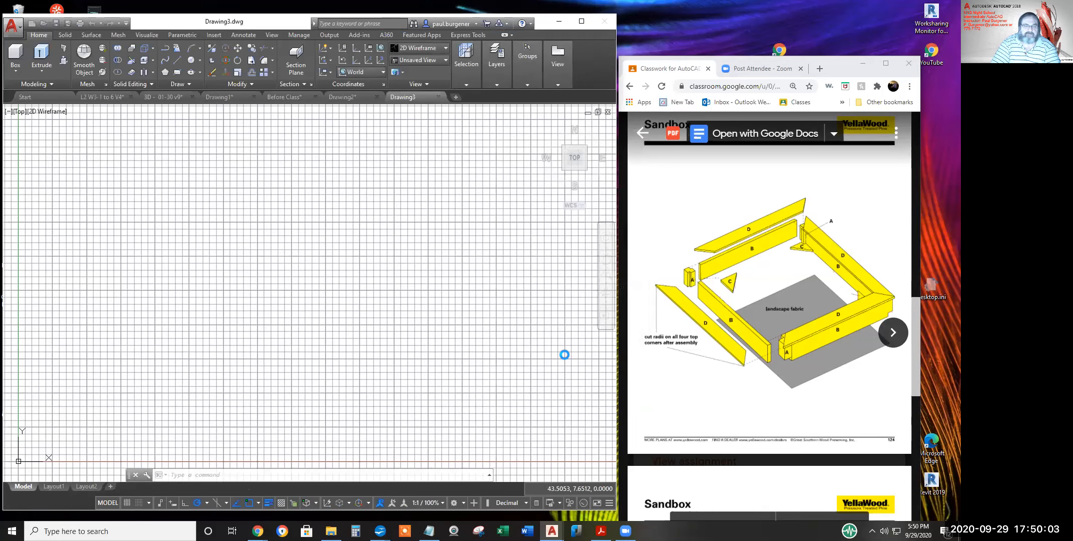
{"action": "left_click", "coordinate": [127, 503]}
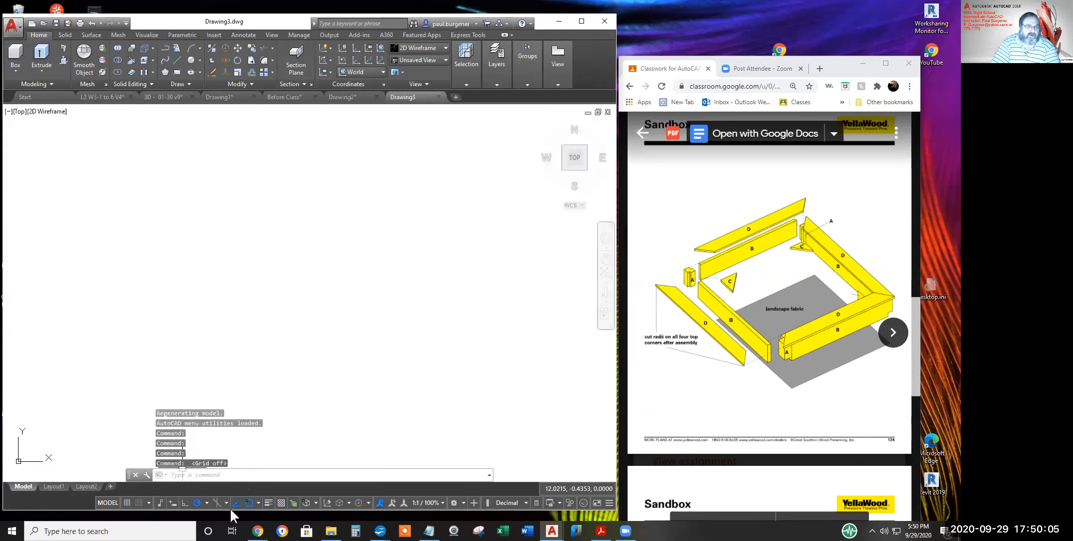
{"action": "left_click", "coordinate": [380, 501]}
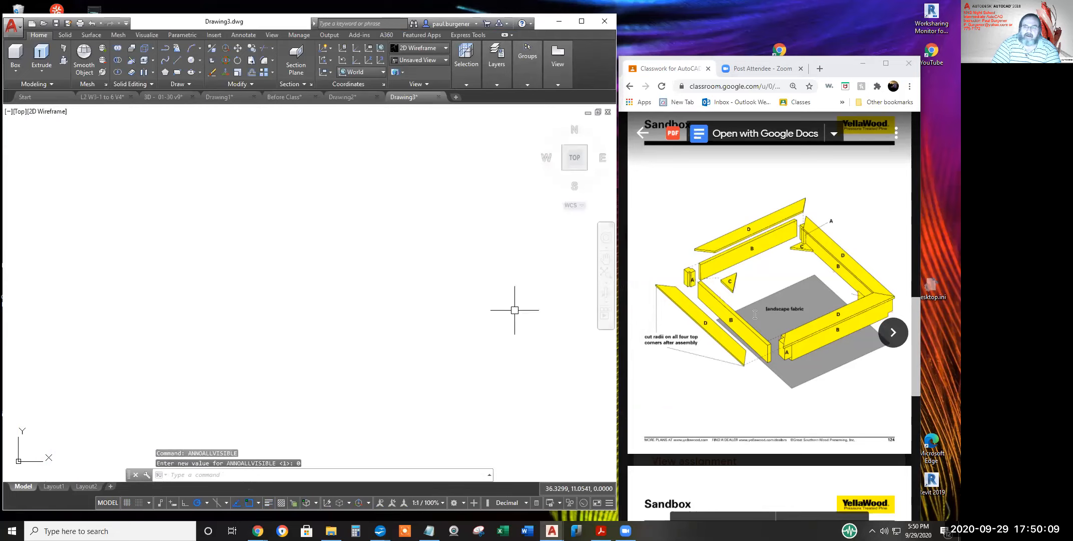
Review the sandbox plan's exploded assembly, corner post detail and cut list for the part A dimensions
{"action": "scroll", "coordinate": [719, 285], "scroll_direction": "up", "scroll_amount": 2}
{"action": "scroll", "coordinate": [719, 284], "scroll_direction": "down", "scroll_amount": 2}
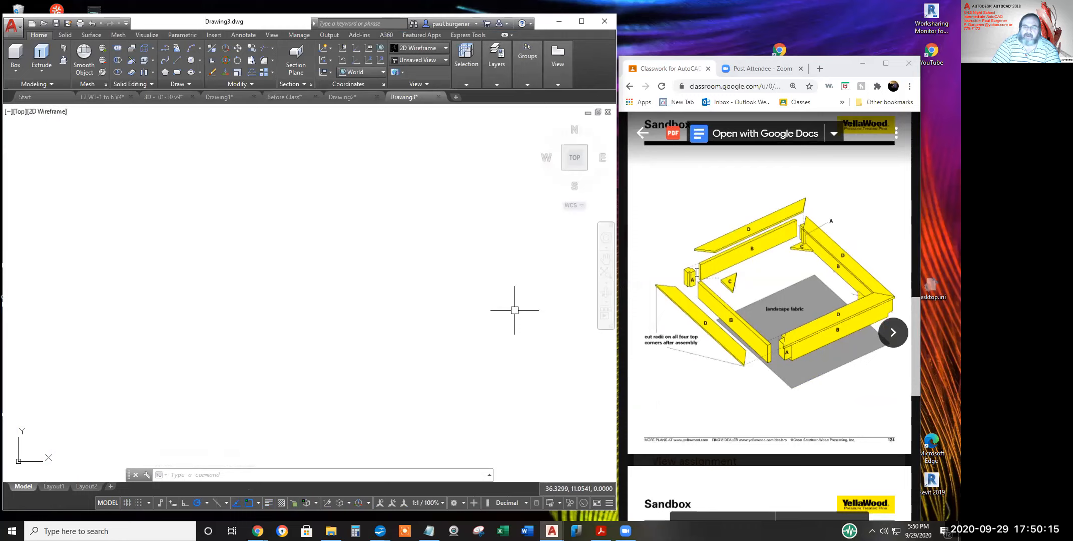
{"action": "scroll", "coordinate": [697, 272], "scroll_direction": "up", "scroll_amount": 2}
{"action": "scroll", "coordinate": [724, 319], "scroll_direction": "down", "scroll_amount": 4}
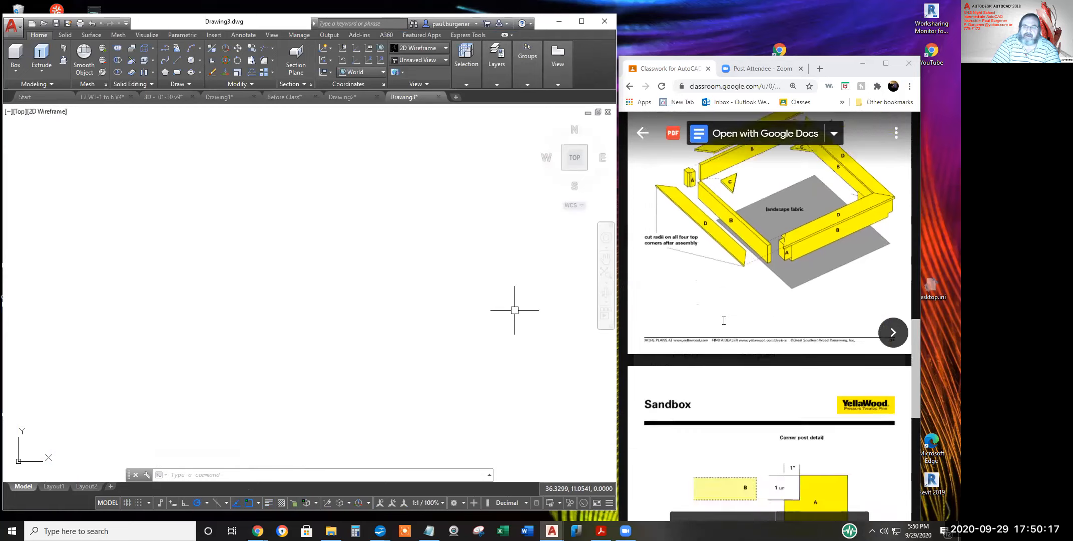
{"action": "scroll", "coordinate": [724, 320], "scroll_direction": "down", "scroll_amount": 5}
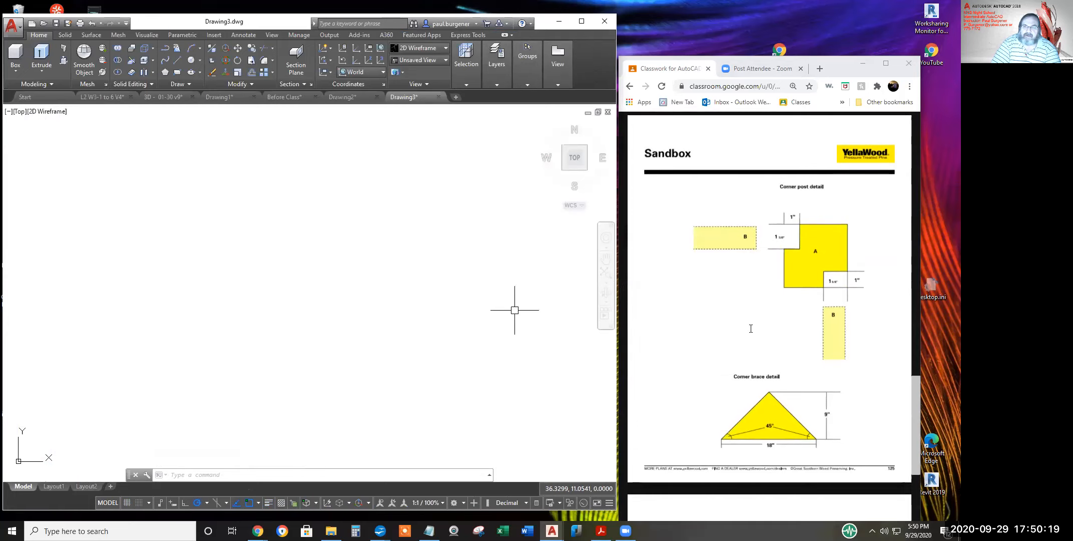
{"action": "scroll", "coordinate": [801, 239], "scroll_direction": "up", "scroll_amount": 6}
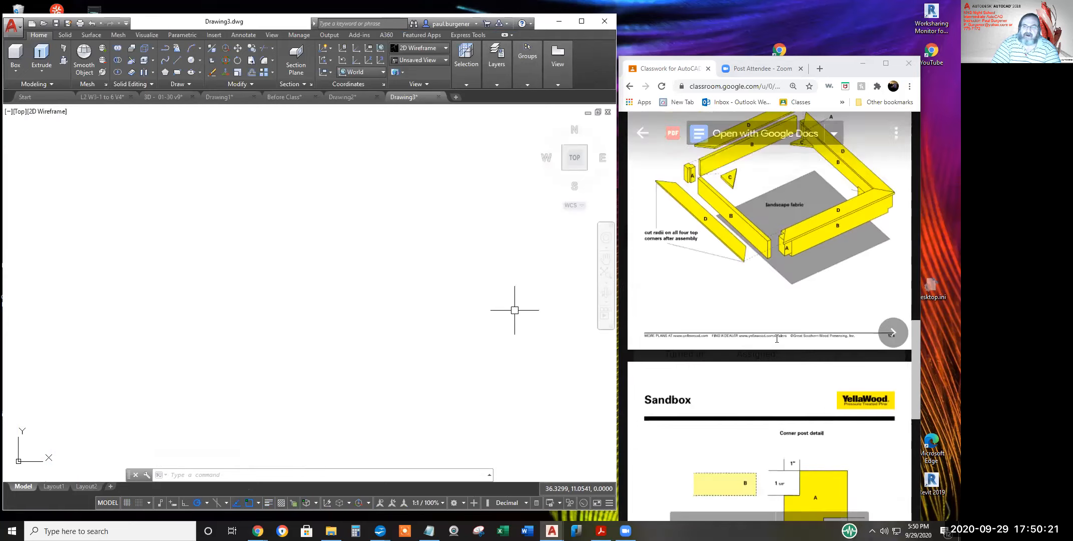
{"action": "scroll", "coordinate": [764, 322], "scroll_direction": "down", "scroll_amount": 5}
{"action": "scroll", "coordinate": [764, 320], "scroll_direction": "up", "scroll_amount": 4}
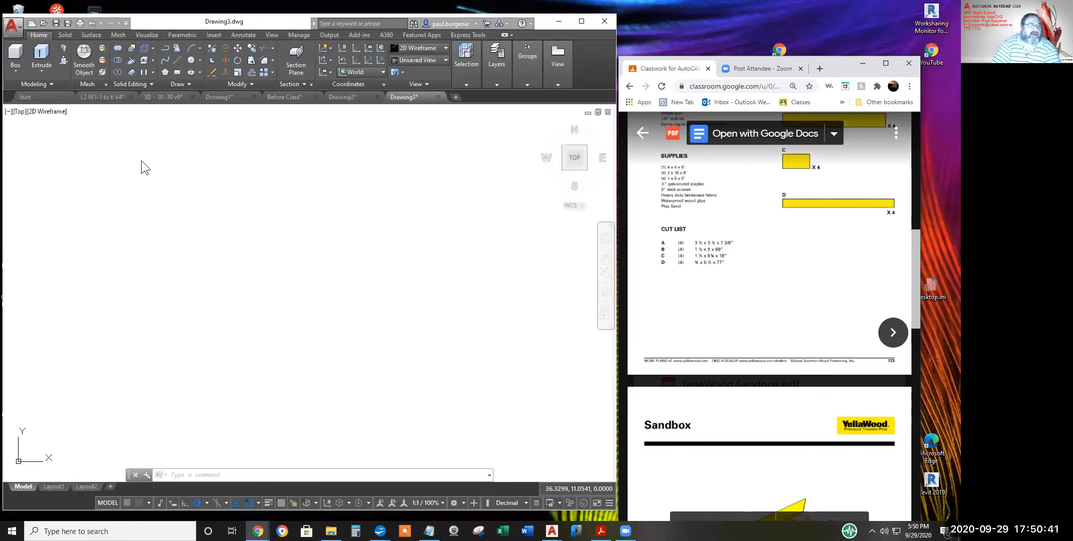
Model corner post A as a solid box with length 3.5, width 3.5 and height 7.375
{"action": "left_click", "coordinate": [24, 61]}
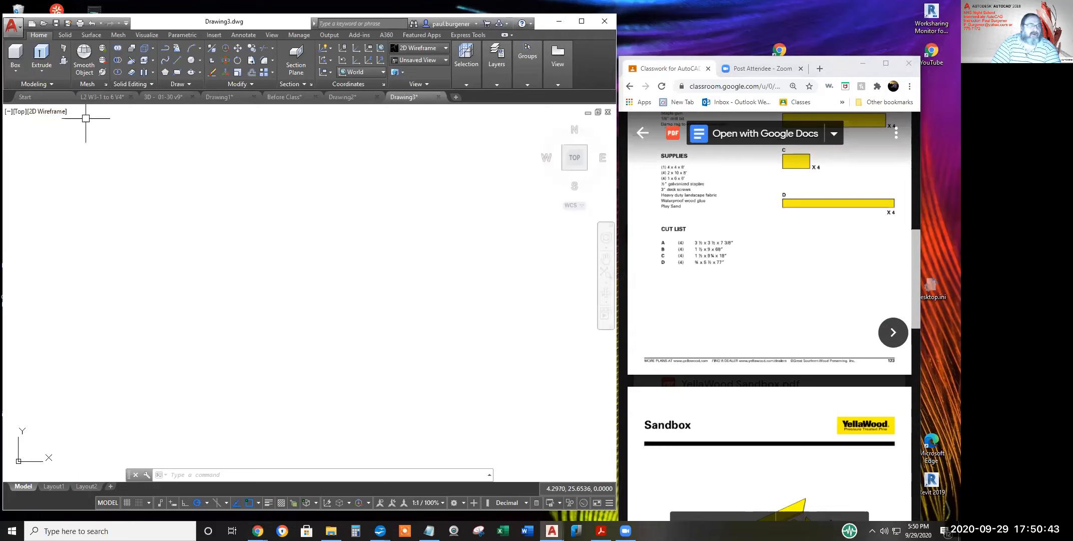
{"action": "left_click", "coordinate": [19, 59]}
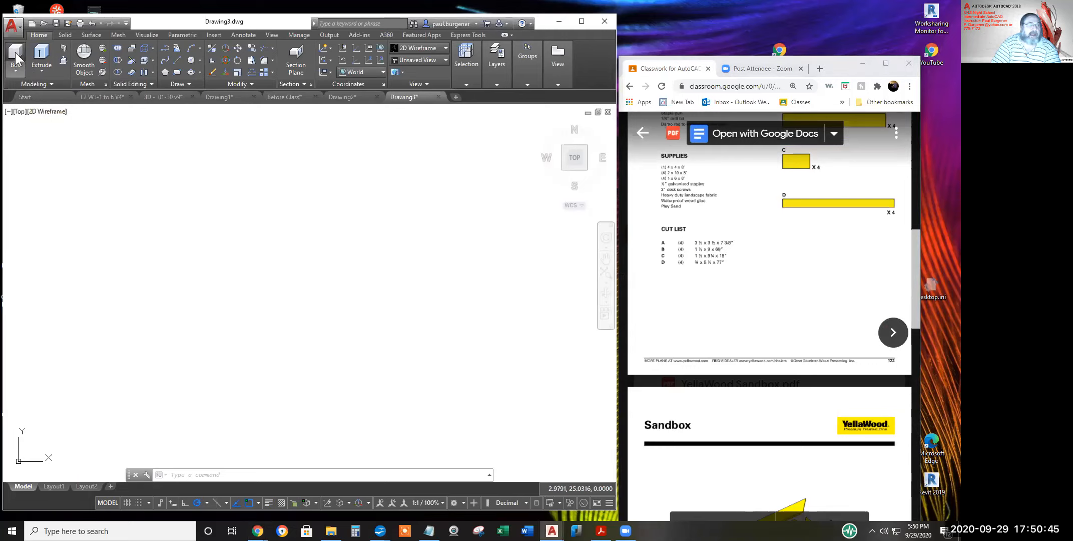
{"action": "left_click", "coordinate": [200, 272]}
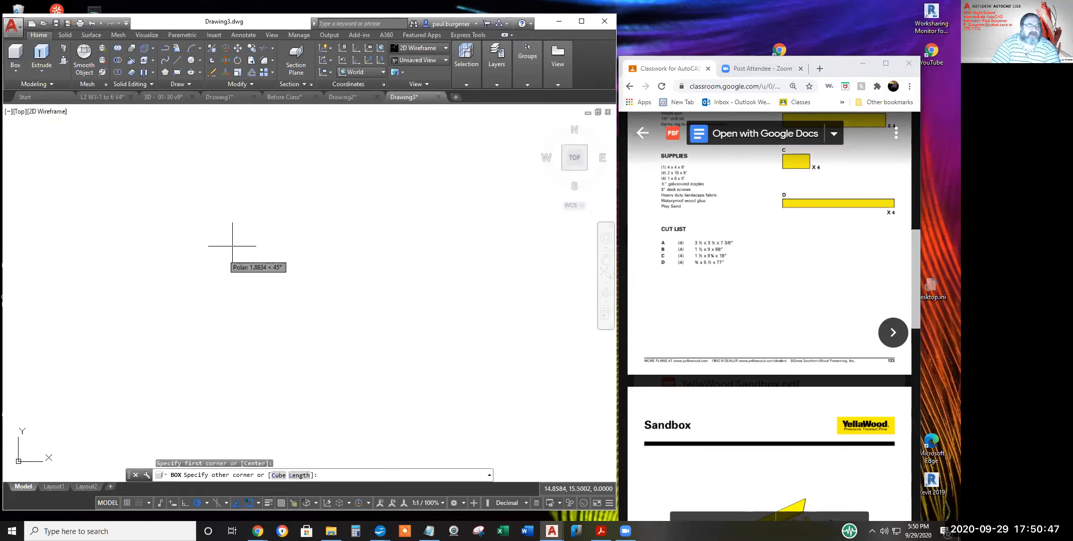
{"action": "left_click", "coordinate": [299, 473]}
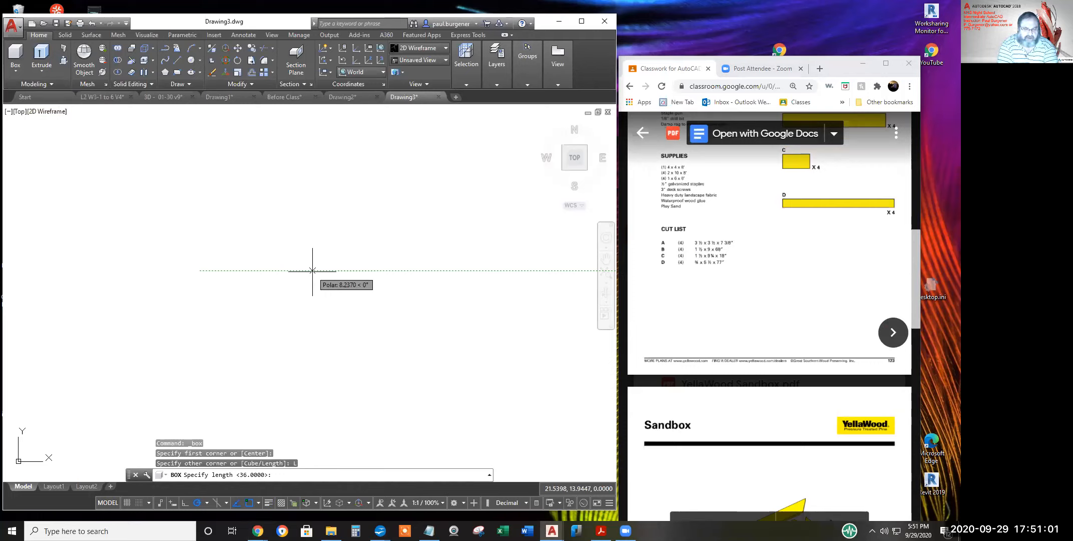
{"action": "type", "text": "5"}
{"action": "key", "text": "Return"}
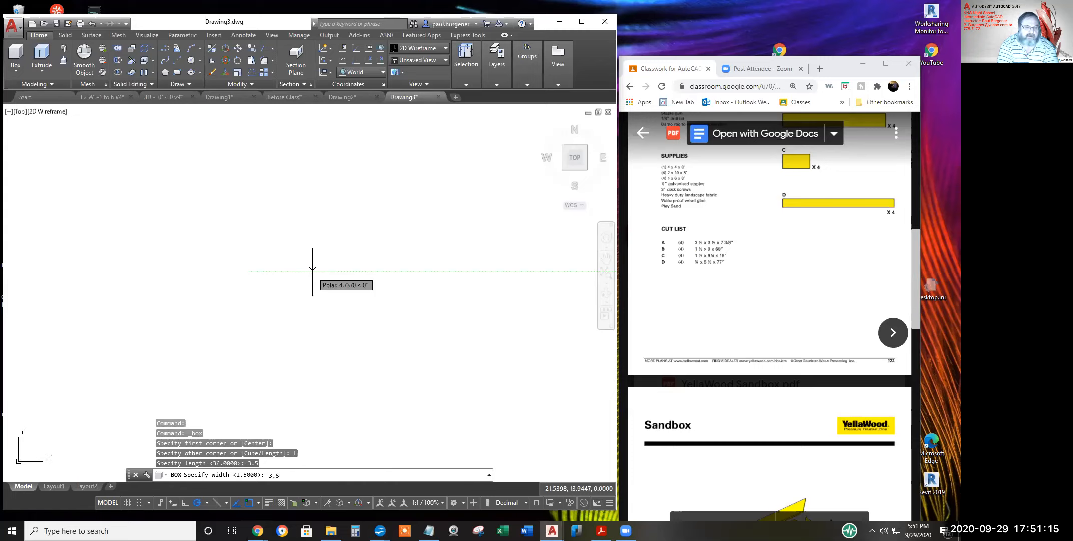
{"action": "key", "text": "Return"}
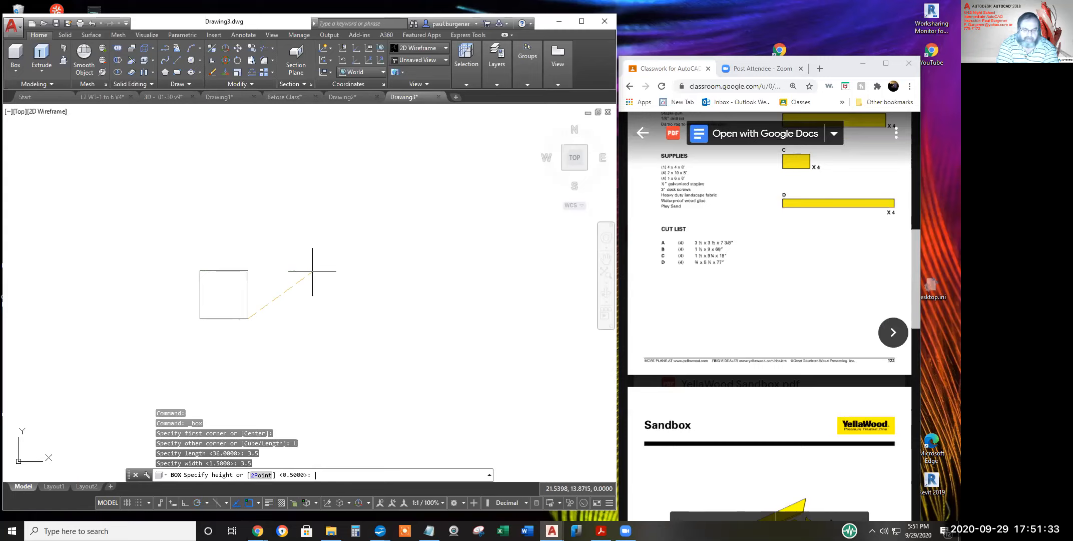
{"action": "type", "text": "7"}
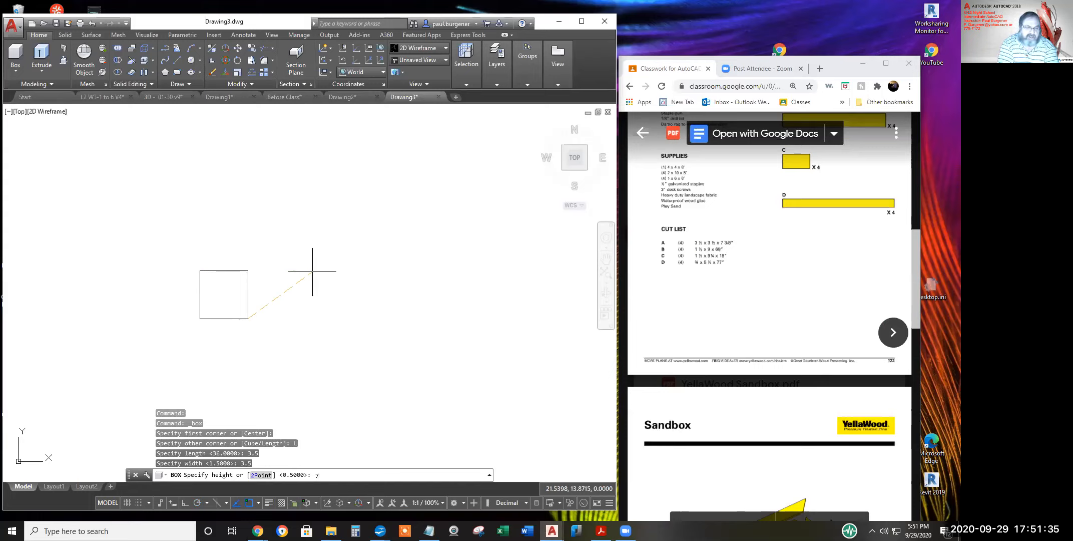
{"action": "type", "text": ".27"}
{"action": "key", "text": "BackSpace"}
{"action": "key", "text": "BackSpace"}
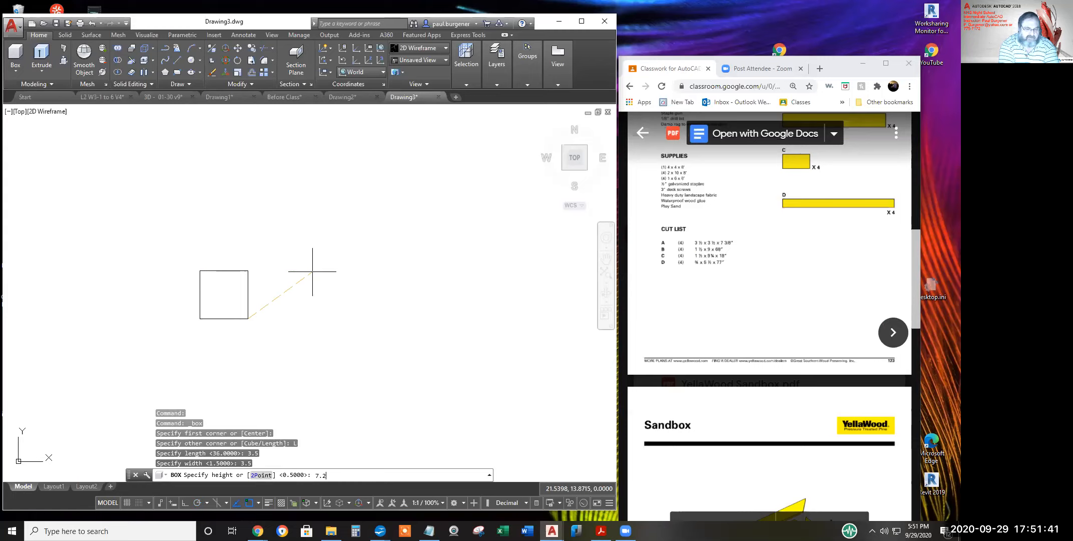
{"action": "type", "text": "75"}
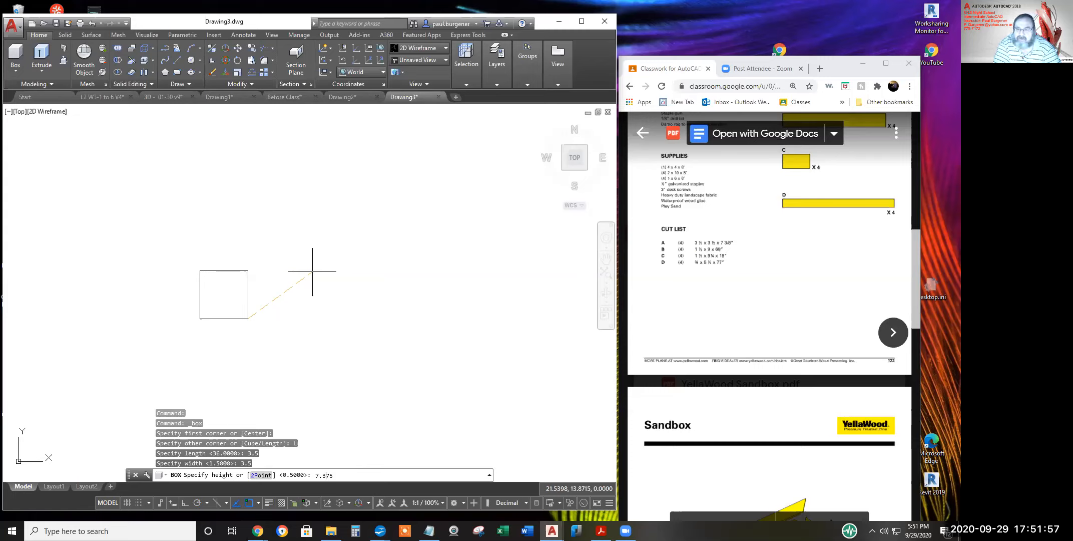
{"action": "key", "text": "Return"}
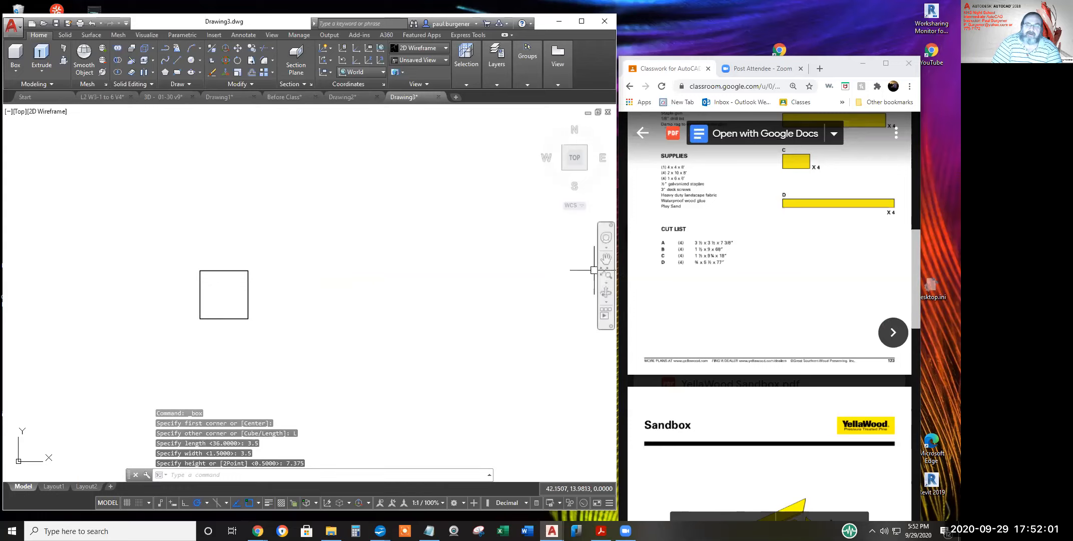
Orbit the post into a 3D view and examine the notch dimensions in the plan's corner post detail
{"action": "left_click", "coordinate": [606, 292]}
{"action": "mouse_move", "coordinate": [420, 315]}
{"action": "left_mouse_down"}
{"action": "mouse_move", "coordinate": [445, 256]}
{"action": "mouse_move", "coordinate": [424, 288]}
{"action": "mouse_move", "coordinate": [345, 293]}
{"action": "mouse_move", "coordinate": [317, 274]}
{"action": "mouse_move", "coordinate": [348, 289]}
{"action": "mouse_move", "coordinate": [405, 271]}
{"action": "mouse_move", "coordinate": [449, 276]}
{"action": "left_mouse_up"}
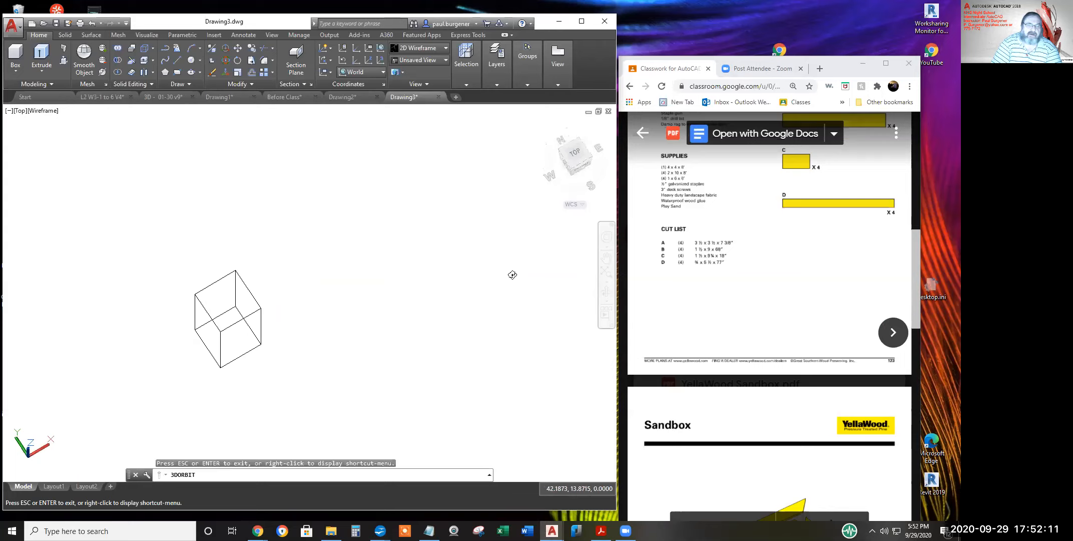
{"action": "left_click", "coordinate": [711, 300]}
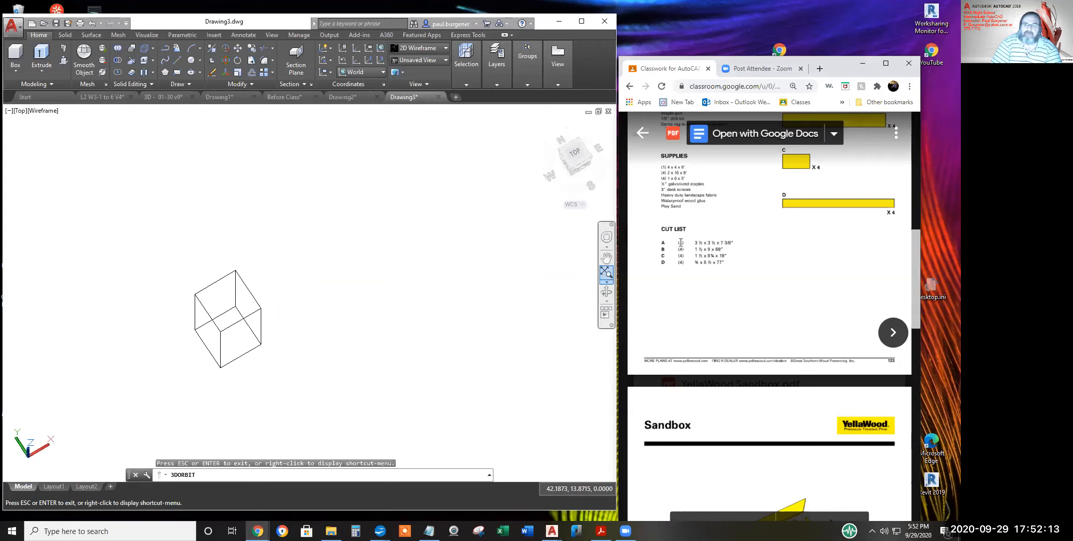
{"action": "scroll", "coordinate": [740, 245], "scroll_direction": "down", "scroll_amount": 5}
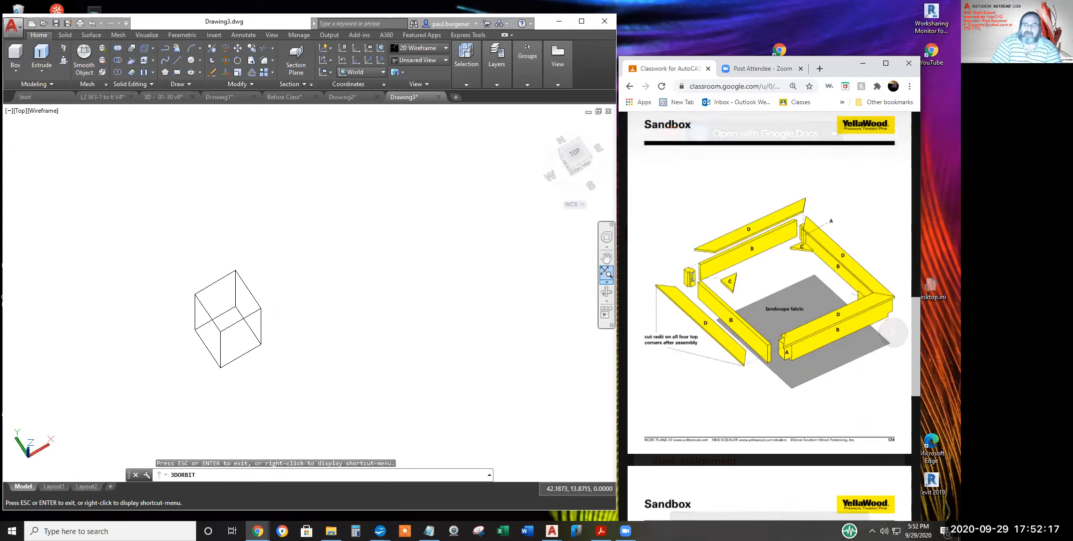
{"action": "scroll", "coordinate": [692, 278], "scroll_direction": "down", "scroll_amount": 4}
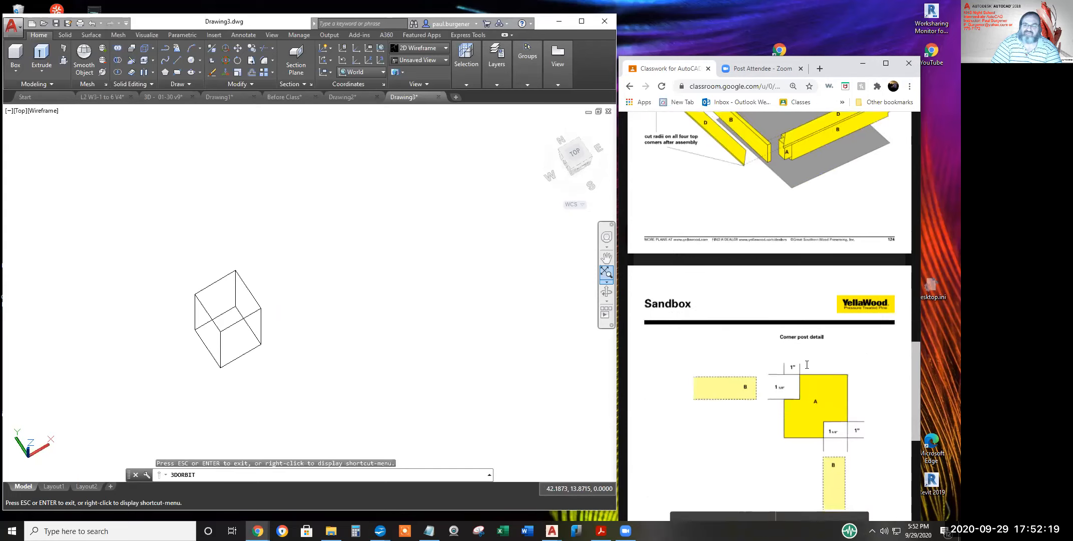
{"action": "scroll", "coordinate": [807, 364], "scroll_direction": "down", "scroll_amount": 2}
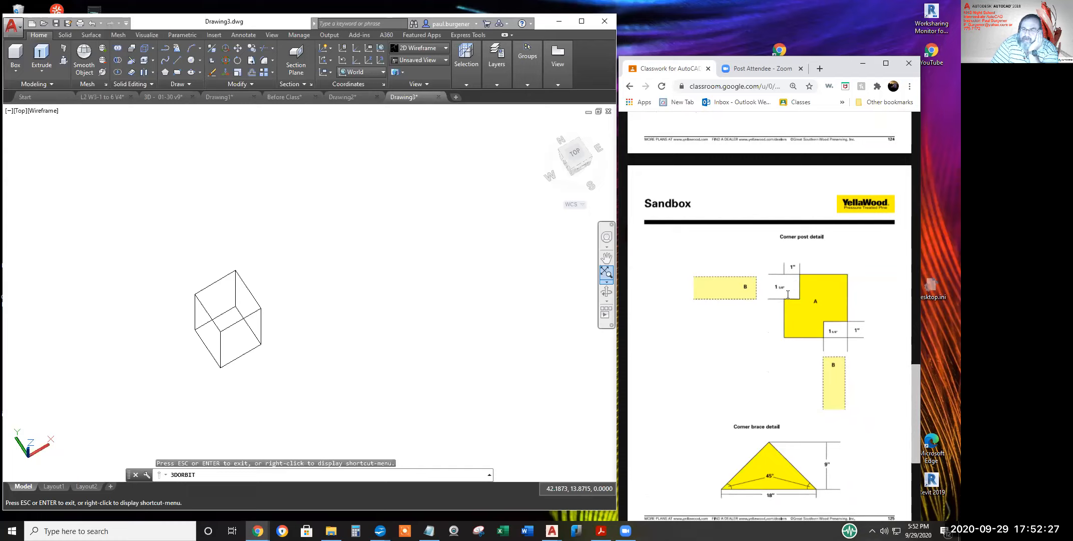
{"action": "scroll", "coordinate": [810, 305], "scroll_direction": "up", "scroll_amount": 2}
{"action": "scroll", "coordinate": [786, 302], "scroll_direction": "down", "scroll_amount": 2}
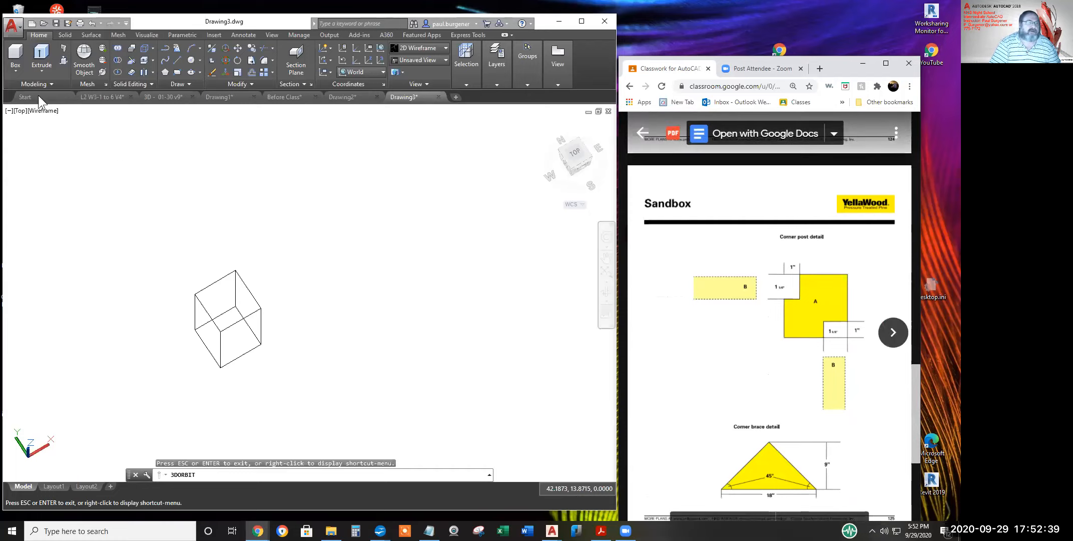
Create a notch-sized solid box beside the post with length 1, width 1.625 and height 9
{"action": "left_click", "coordinate": [22, 72]}
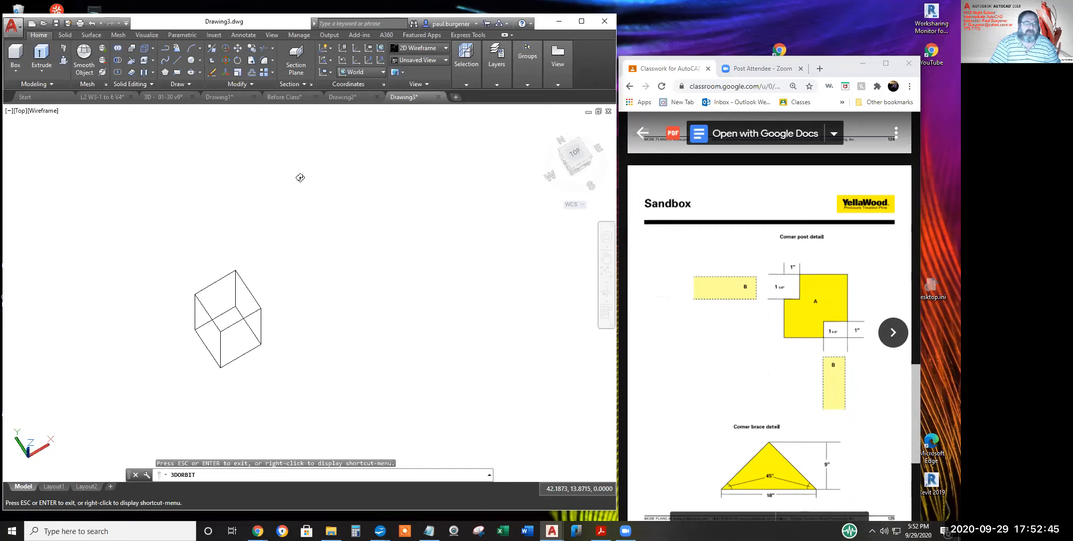
{"action": "left_click", "coordinate": [16, 56]}
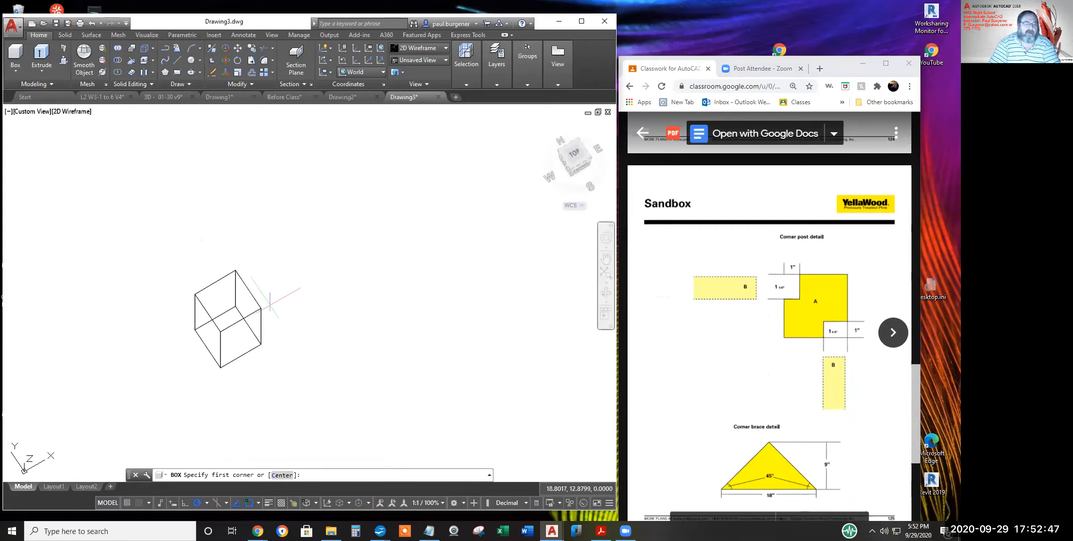
{"action": "left_click", "coordinate": [319, 322]}
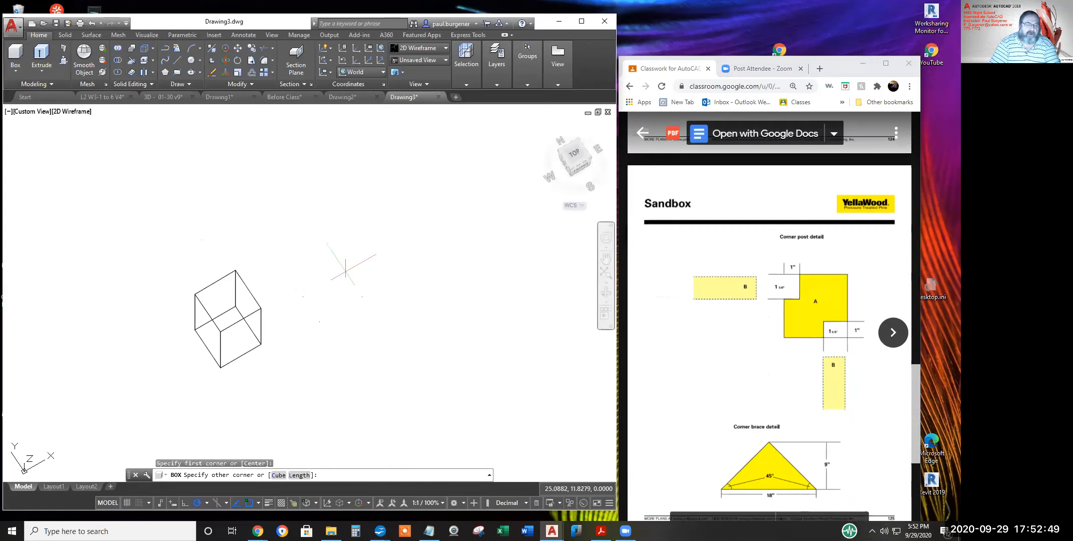
{"action": "type", "text": "L"}
{"action": "key", "text": "Return"}
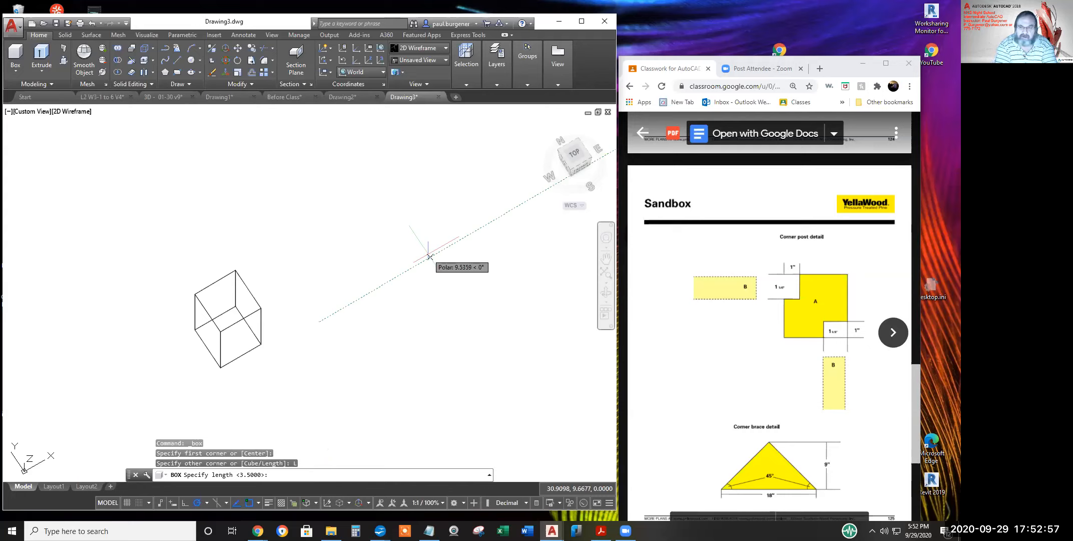
{"action": "type", "text": "1"}
{"action": "key", "text": "Return"}
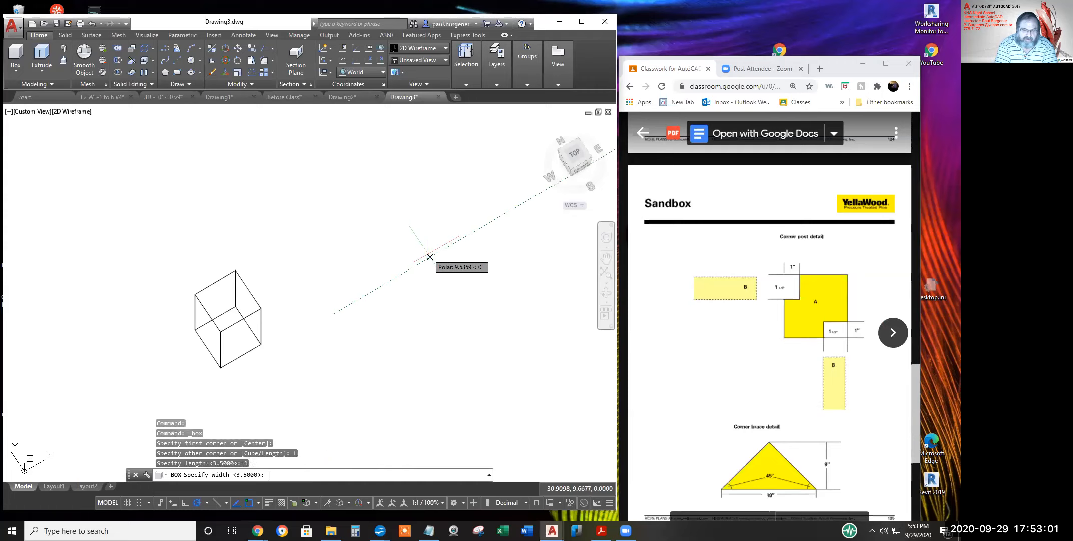
{"action": "type", "text": "1.62"}
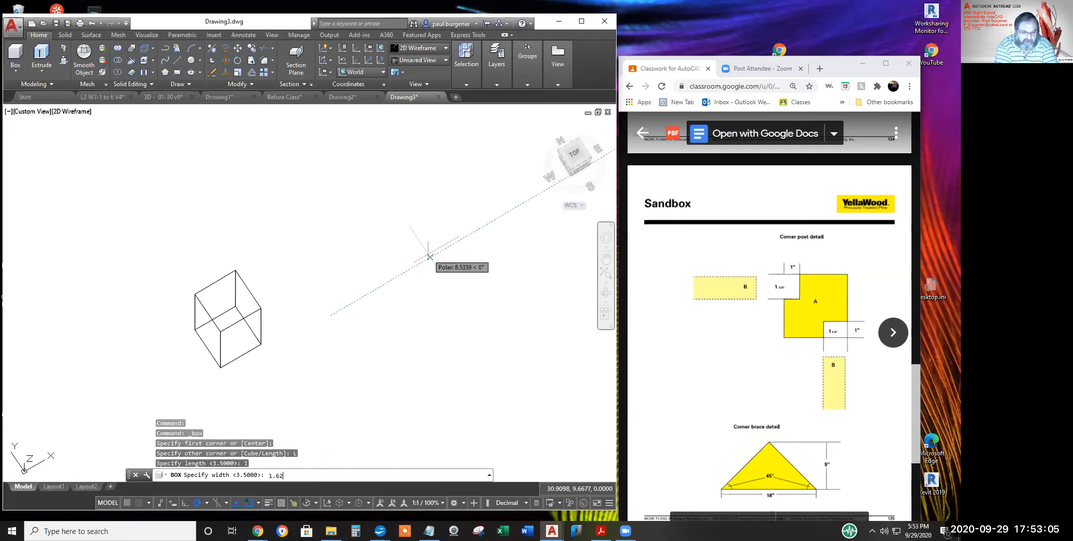
{"action": "type", "text": "5"}
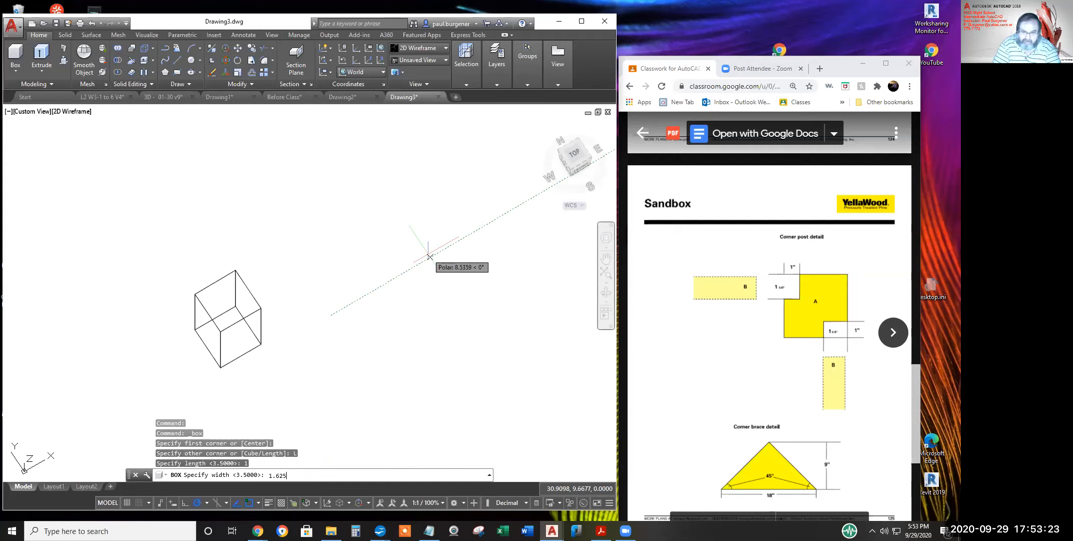
{"action": "key", "text": "Return"}
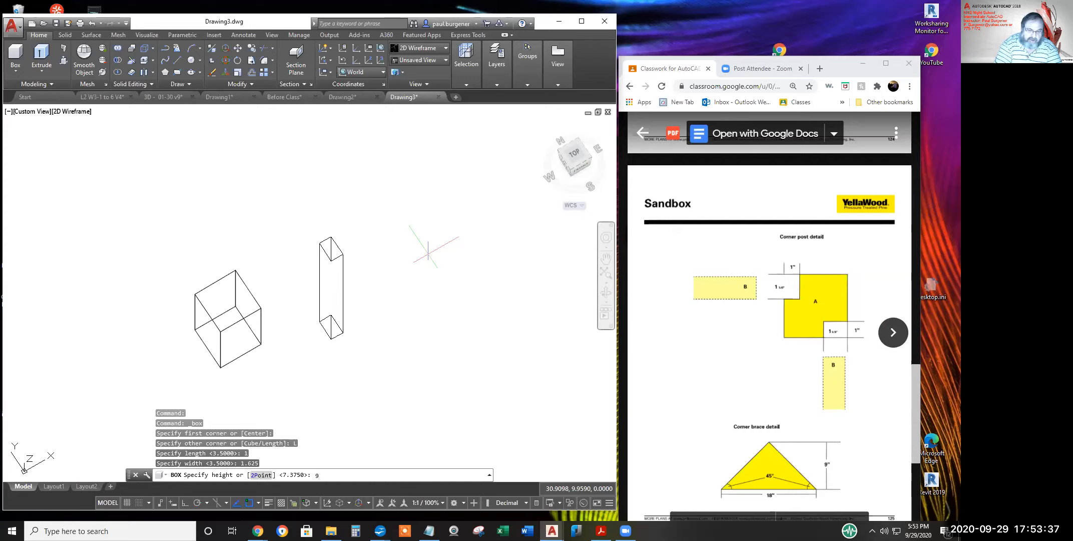
{"action": "key", "text": "Return"}
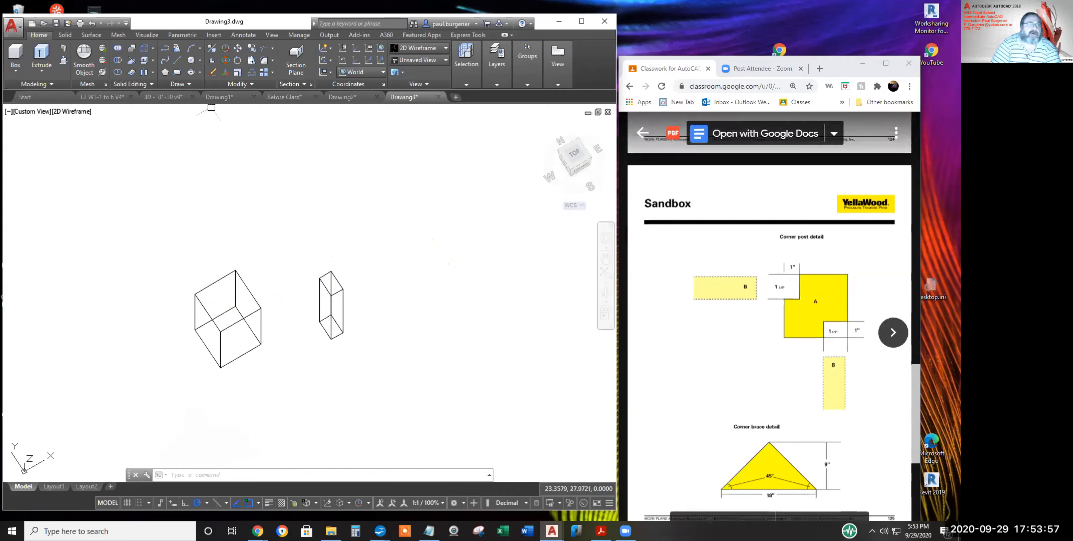
Move the notch-sized box by its lower corner onto the matching lower corner of post A
{"action": "left_click", "coordinate": [238, 48]}
{"action": "left_click", "coordinate": [345, 285]}
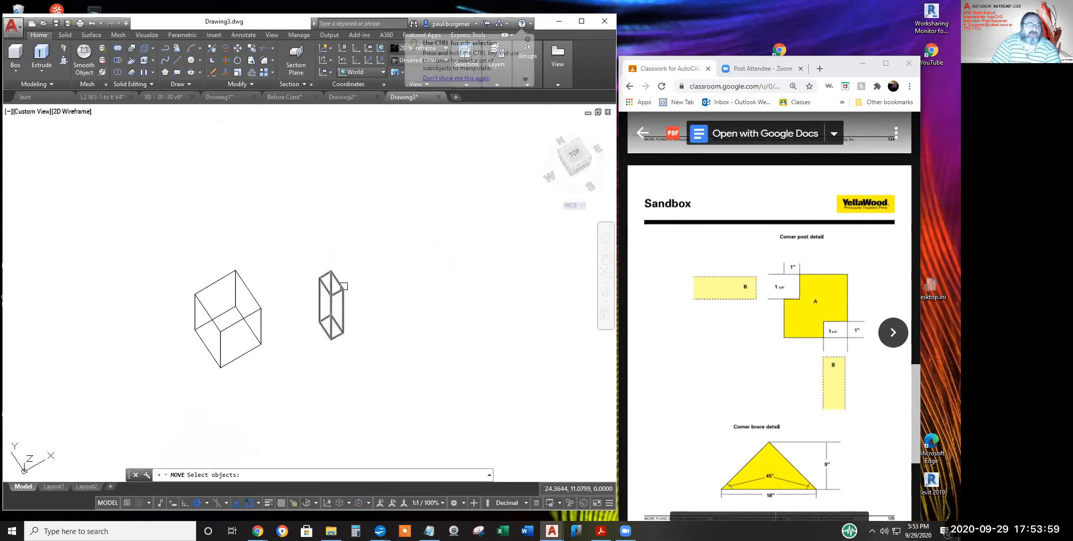
{"action": "key", "text": "Return"}
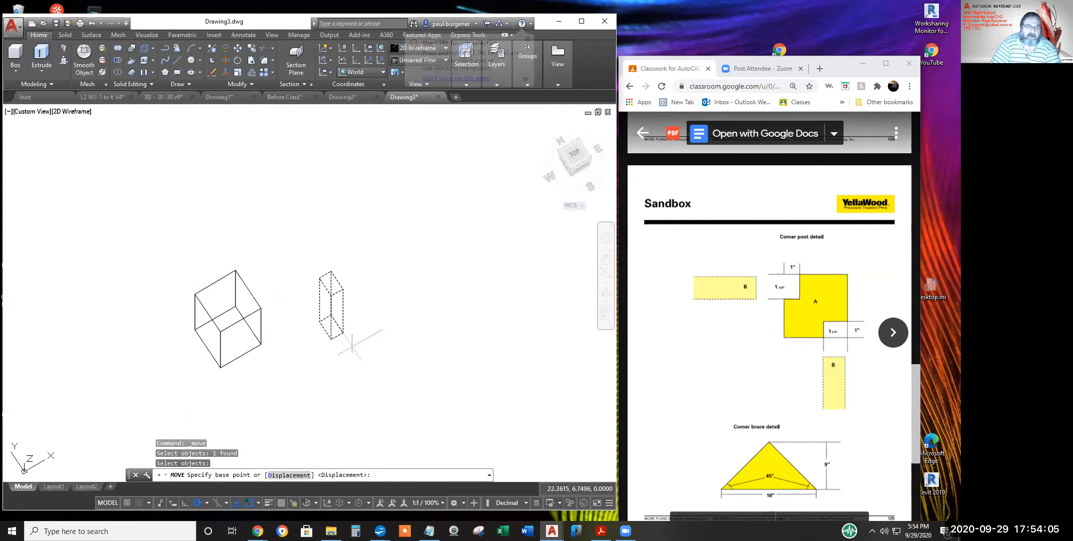
{"action": "left_click", "coordinate": [319, 321]}
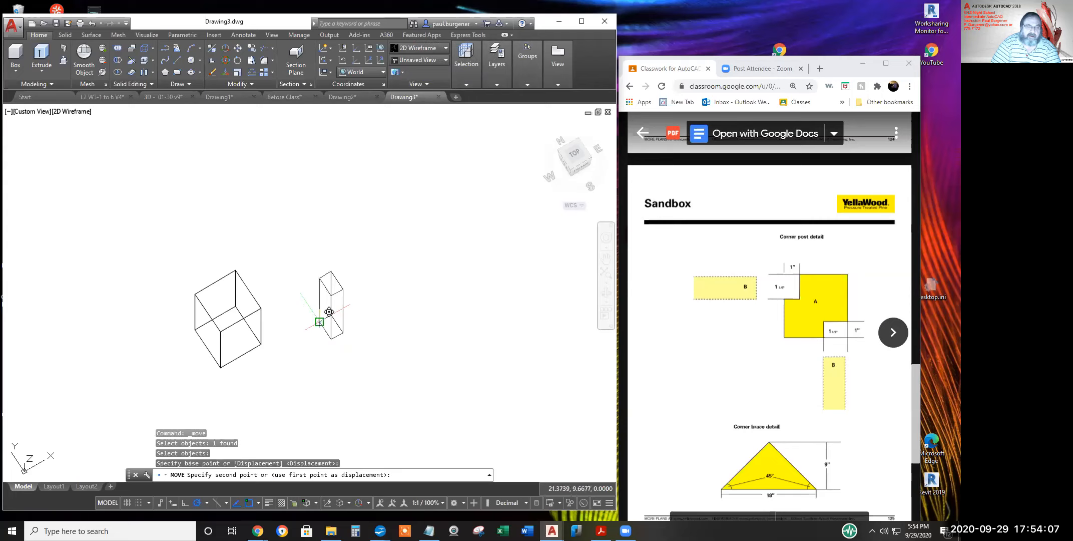
{"action": "left_click", "coordinate": [195, 329]}
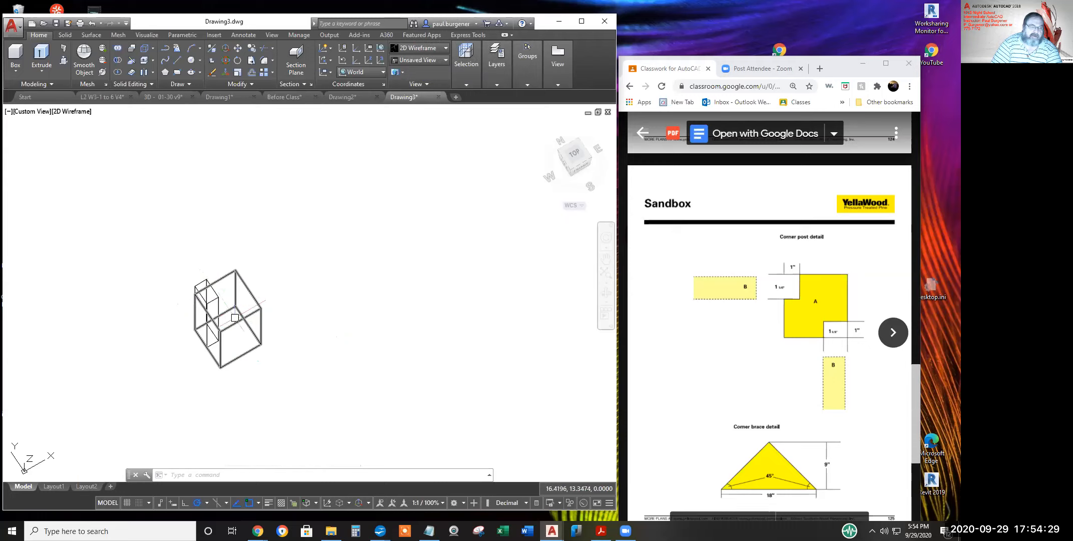
{"action": "right_click", "coordinate": [233, 347]}
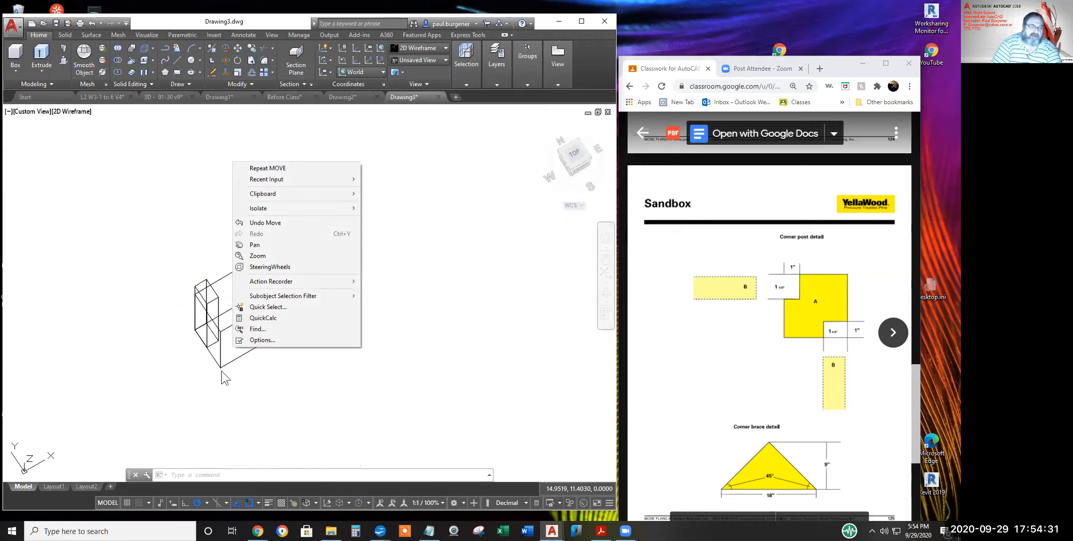
{"action": "key", "text": "Escape"}
{"action": "key", "text": "Escape"}
{"action": "key", "text": "Escape"}
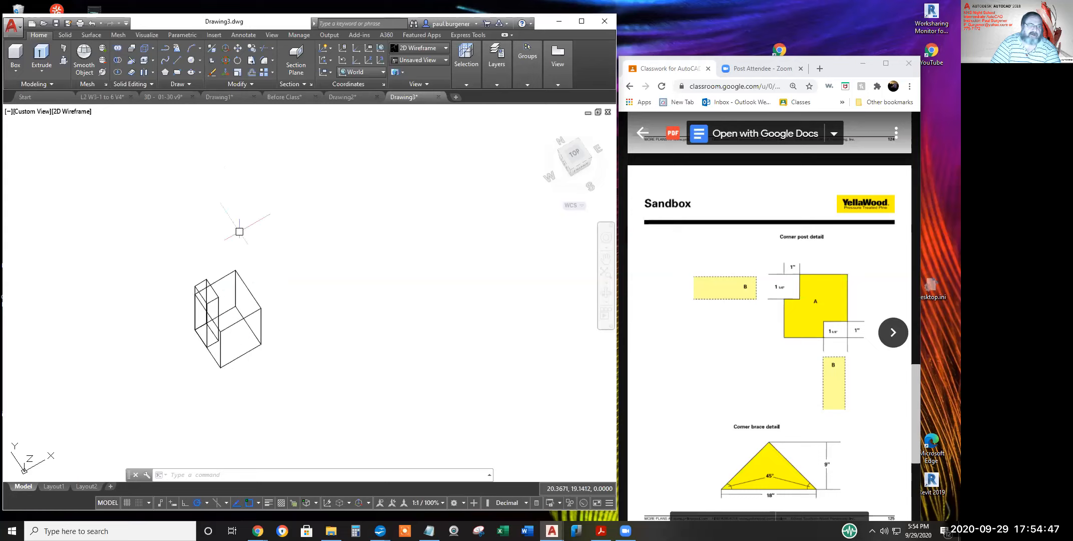
Examine the notch box's fit in the post from several orbited angles in the Conceptual visual style, and return to 2D Wireframe
{"action": "left_click", "coordinate": [606, 293]}
{"action": "left_click_drag", "start_coordinate": [403, 318], "coordinate": [442, 233]}
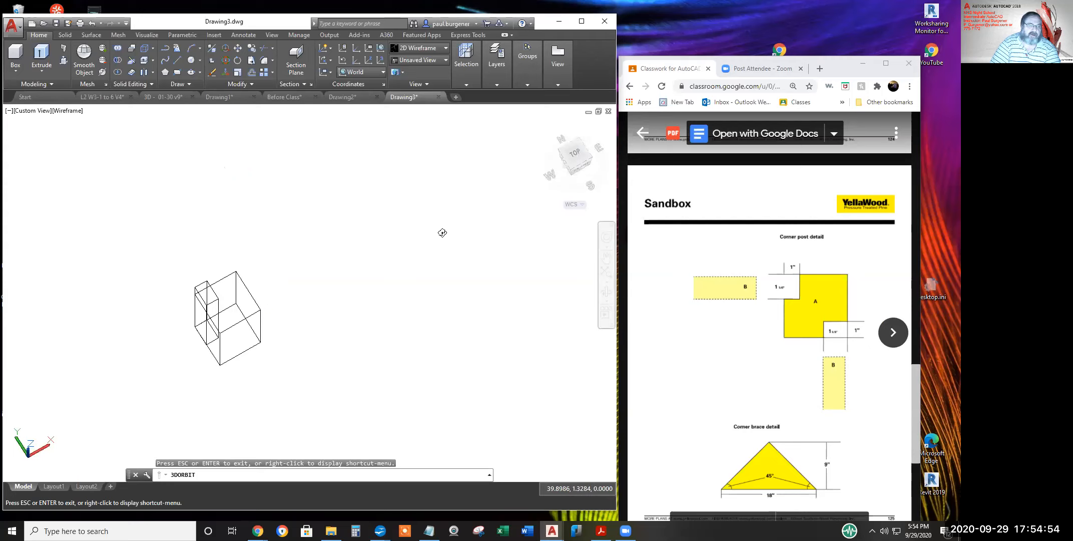
{"action": "left_click", "coordinate": [607, 301]}
{"action": "left_click", "coordinate": [644, 321]}
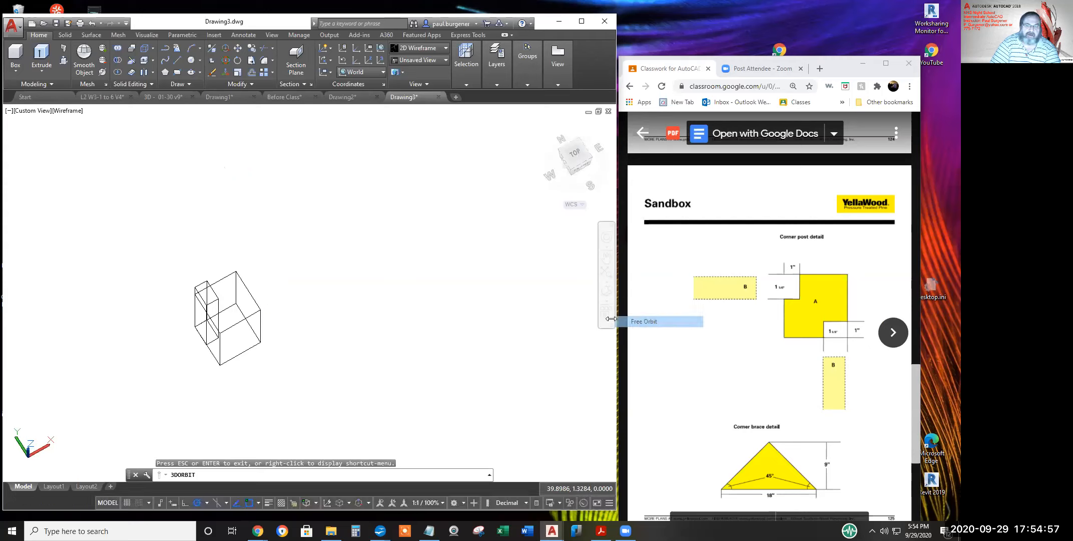
{"action": "left_click_drag", "start_coordinate": [526, 233], "coordinate": [553, 281]}
{"action": "right_click", "coordinate": [516, 252]}
{"action": "left_click", "coordinate": [532, 254]}
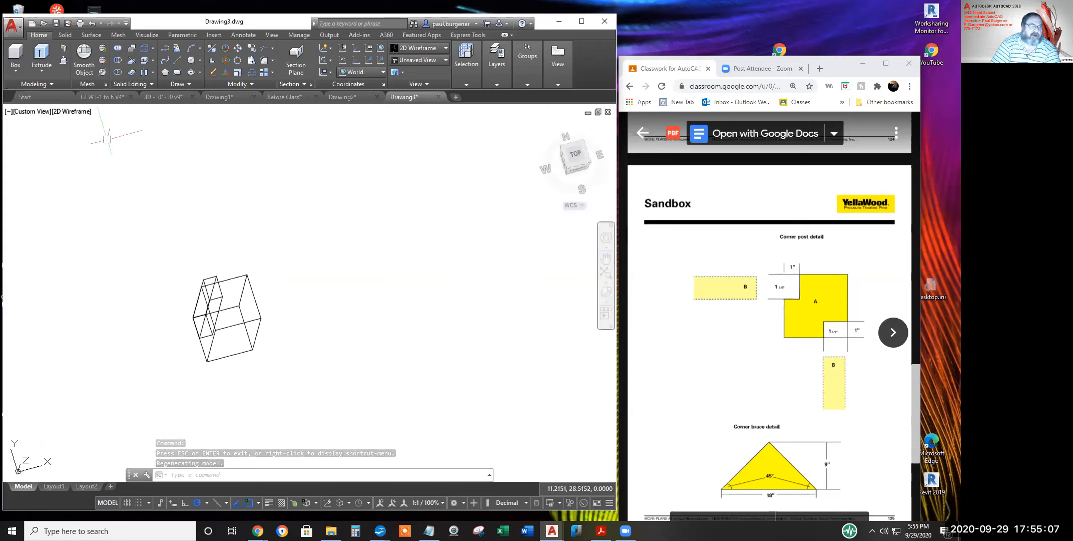
{"action": "left_click", "coordinate": [77, 112]}
{"action": "left_click", "coordinate": [102, 148]}
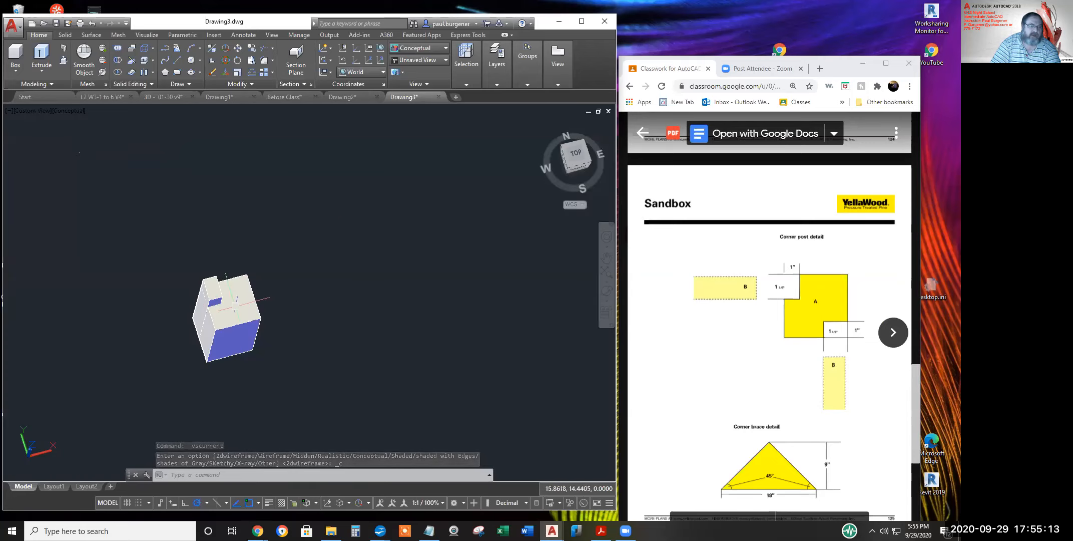
{"action": "left_click", "coordinate": [607, 291]}
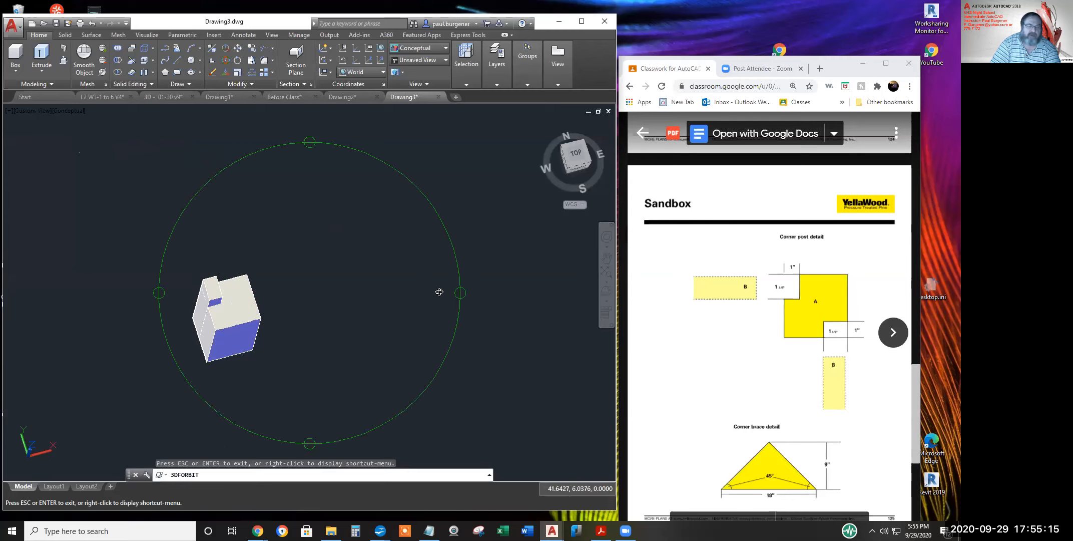
{"action": "left_click_drag", "start_coordinate": [374, 311], "coordinate": [392, 282]}
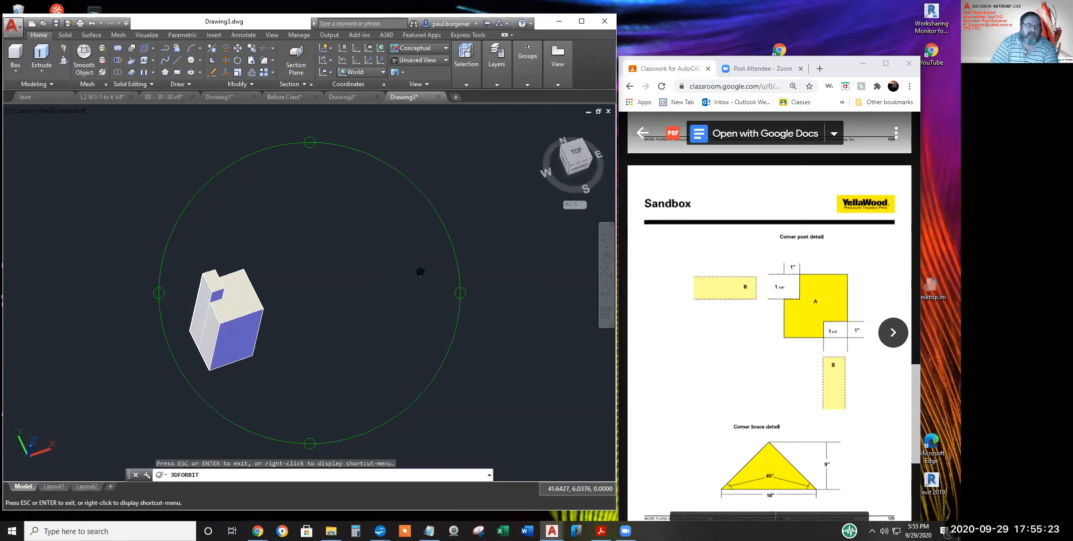
{"action": "key", "text": "Escape"}
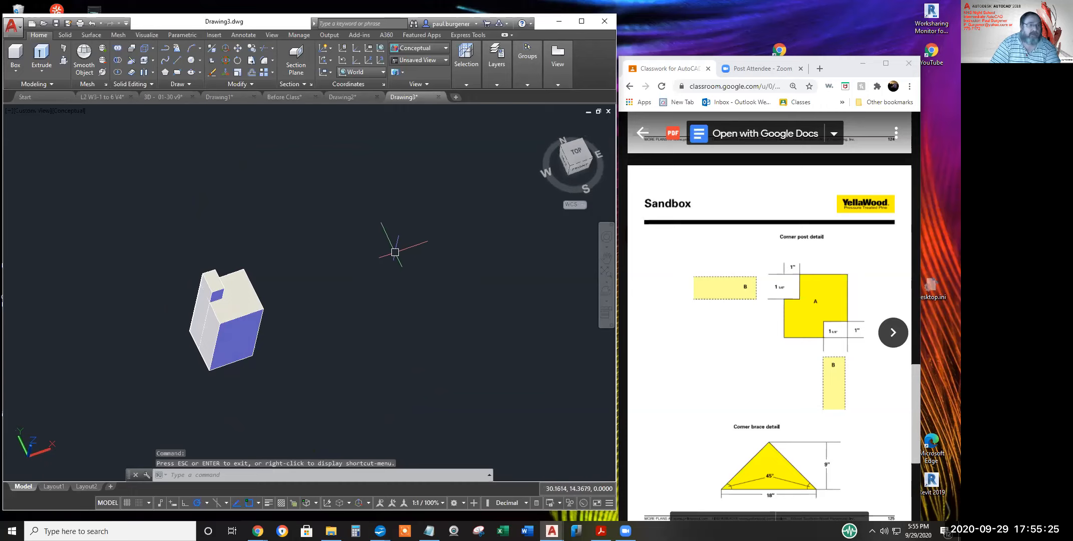
{"action": "left_click", "coordinate": [71, 111]}
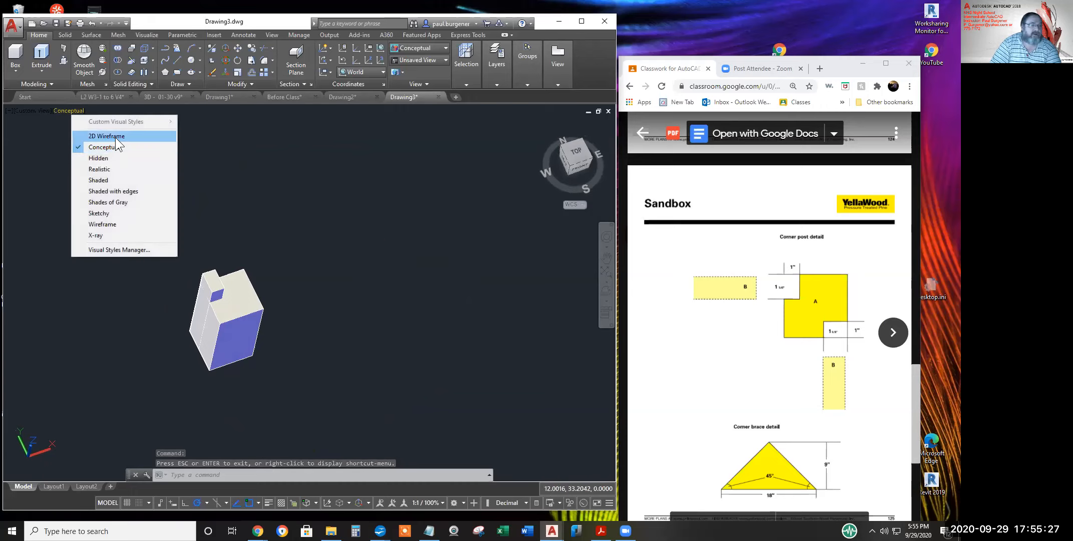
{"action": "left_click", "coordinate": [115, 138]}
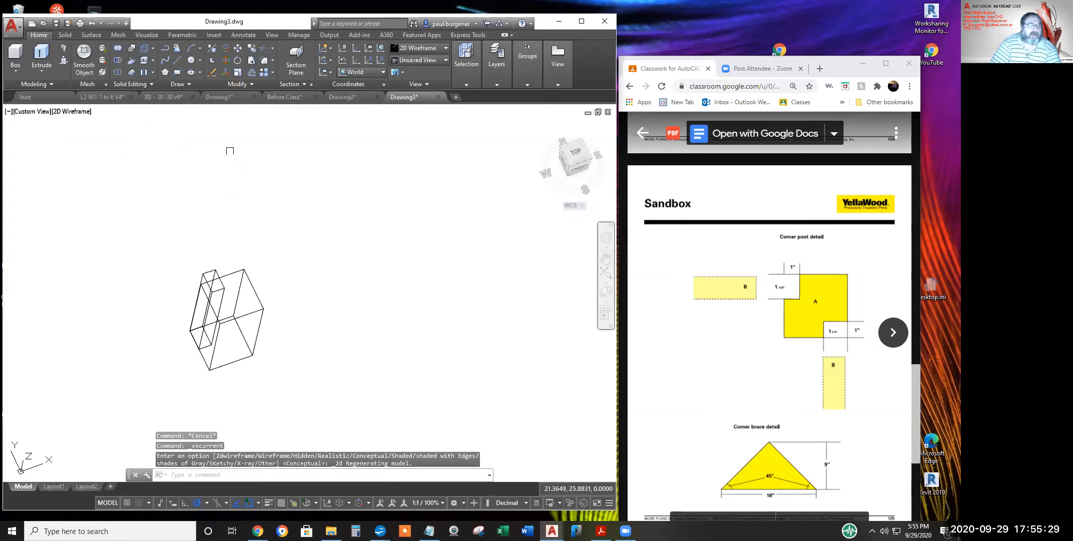
Mirror the notch box across a 45° line running diagonally through the post from its lower corner
{"action": "left_click", "coordinate": [251, 84]}
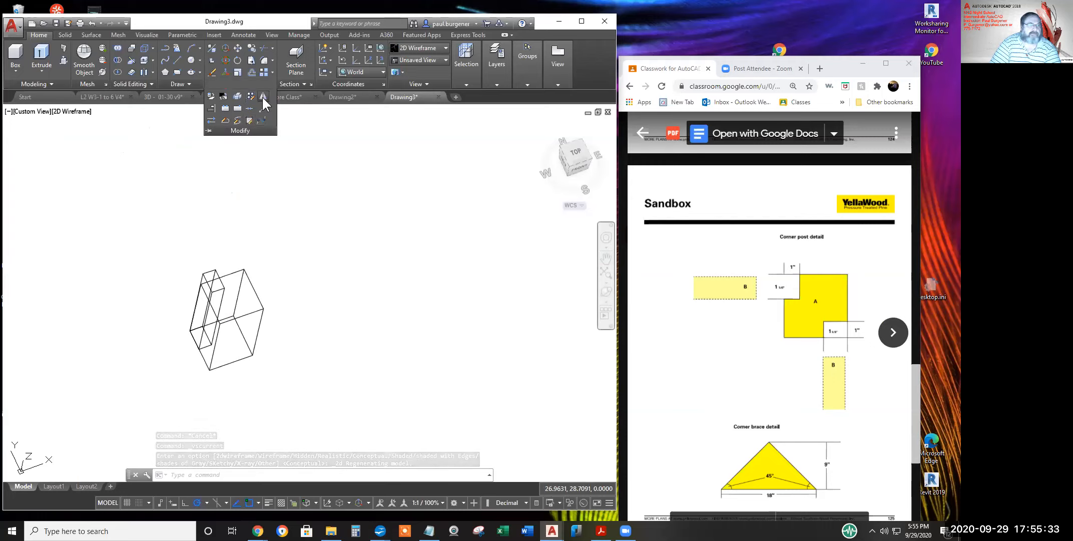
{"action": "left_click", "coordinate": [262, 97]}
{"action": "left_click", "coordinate": [216, 270]}
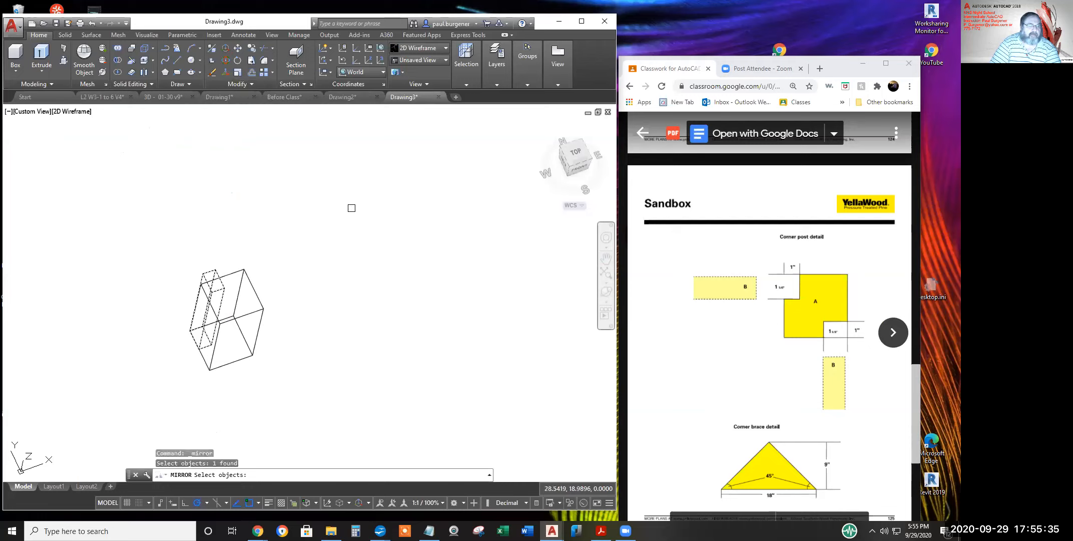
{"action": "key", "text": "Return"}
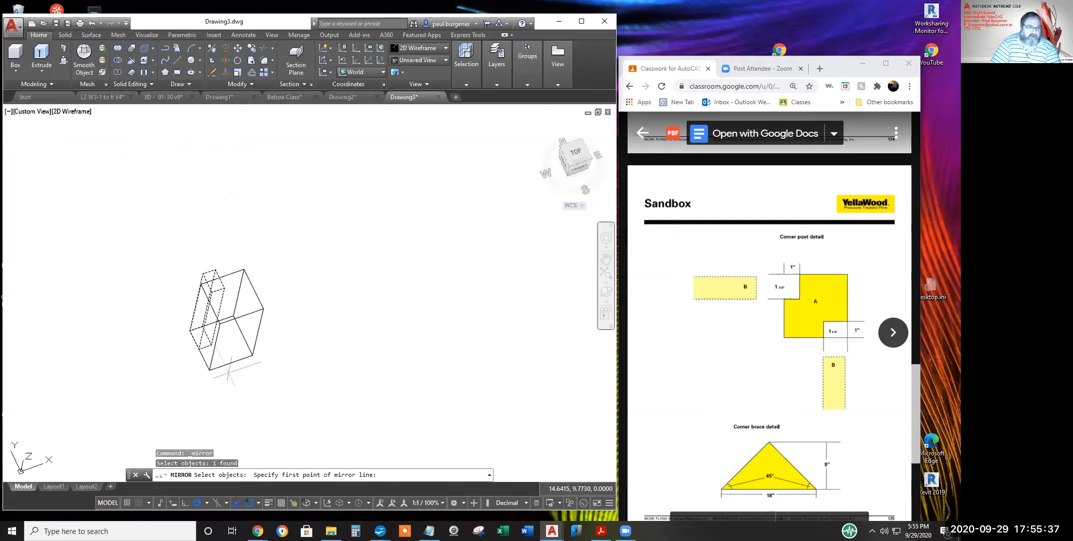
{"action": "left_click", "coordinate": [208, 370]}
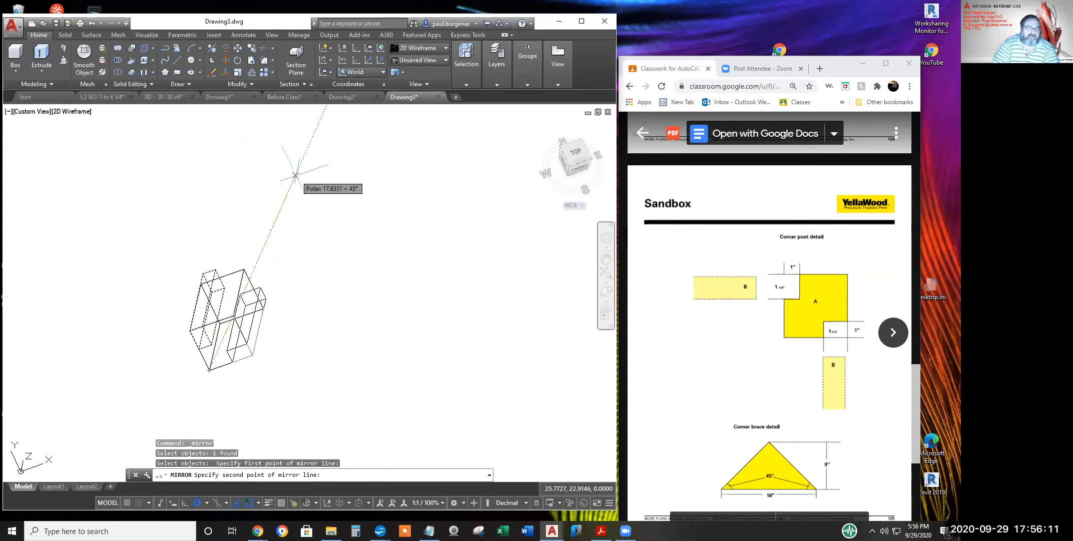
{"action": "left_click", "coordinate": [296, 175]}
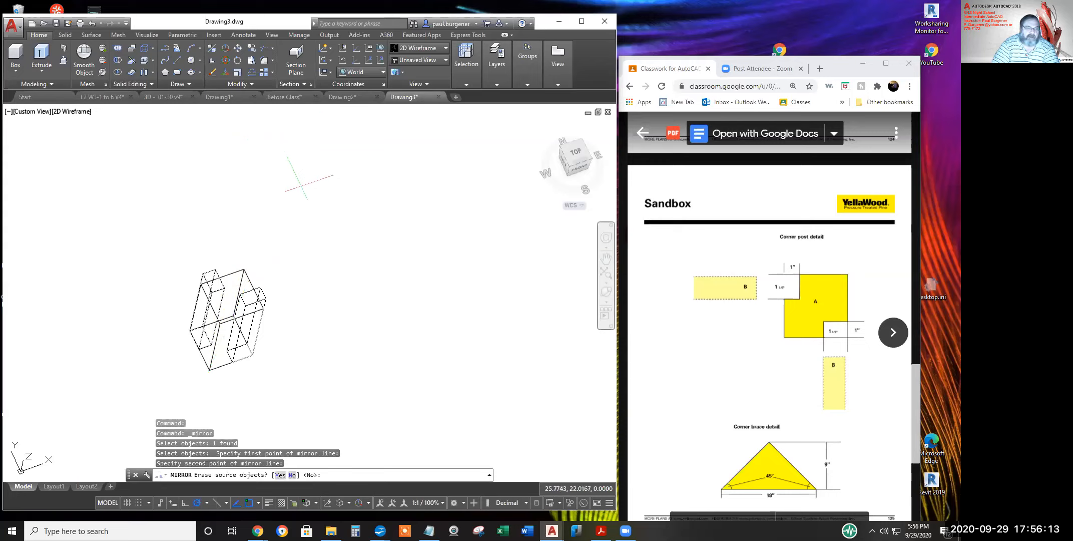
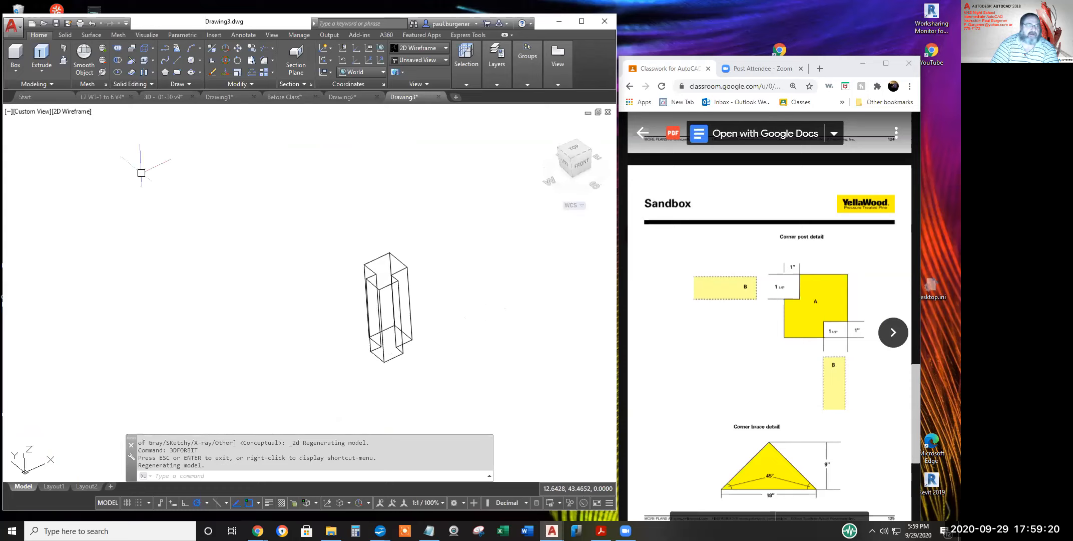
Display the notched post in the Conceptual visual style and look up board B's dimensions in the sandbox plan's cut list
{"action": "left_click", "coordinate": [70, 111]}
{"action": "left_click", "coordinate": [92, 148]}
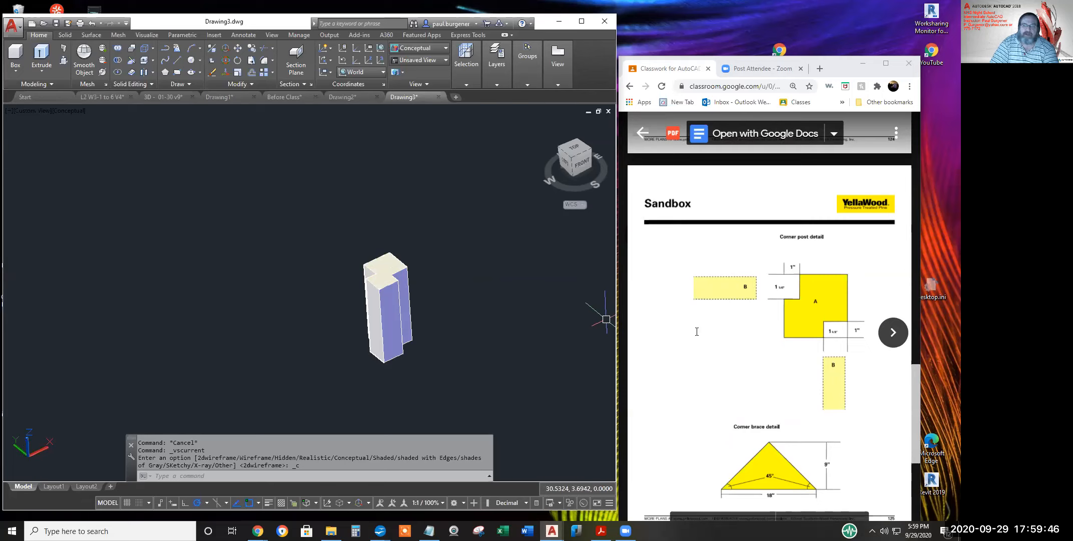
{"action": "scroll", "coordinate": [701, 330], "scroll_direction": "up", "scroll_amount": 4}
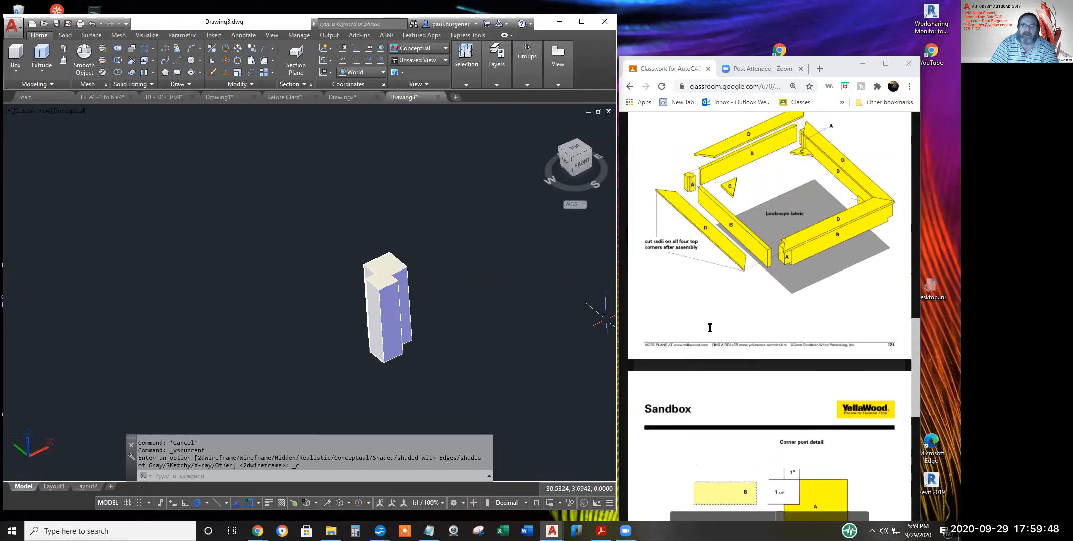
{"action": "scroll", "coordinate": [709, 327], "scroll_direction": "up", "scroll_amount": 1}
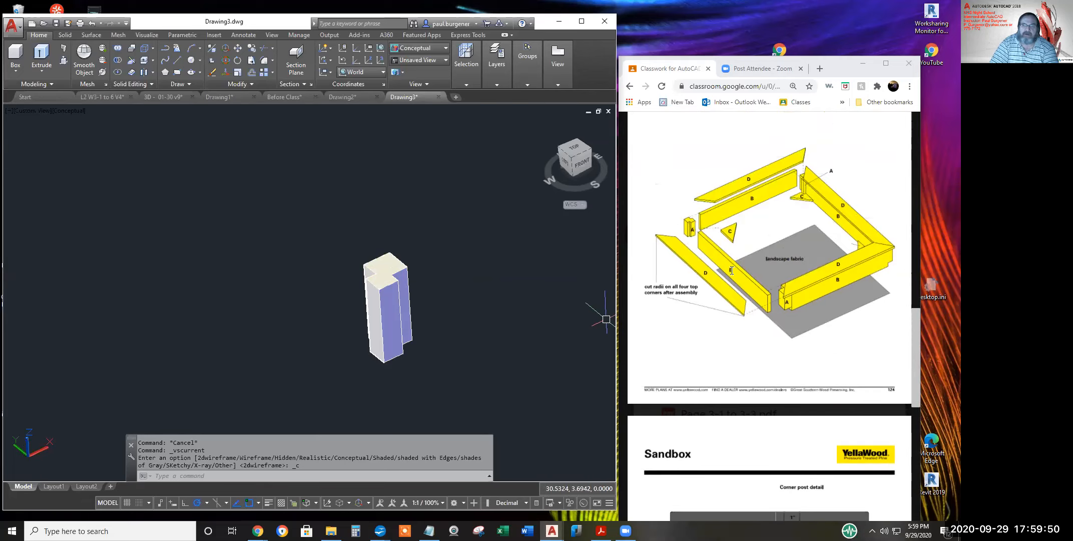
{"action": "scroll", "coordinate": [716, 259], "scroll_direction": "up", "scroll_amount": 6}
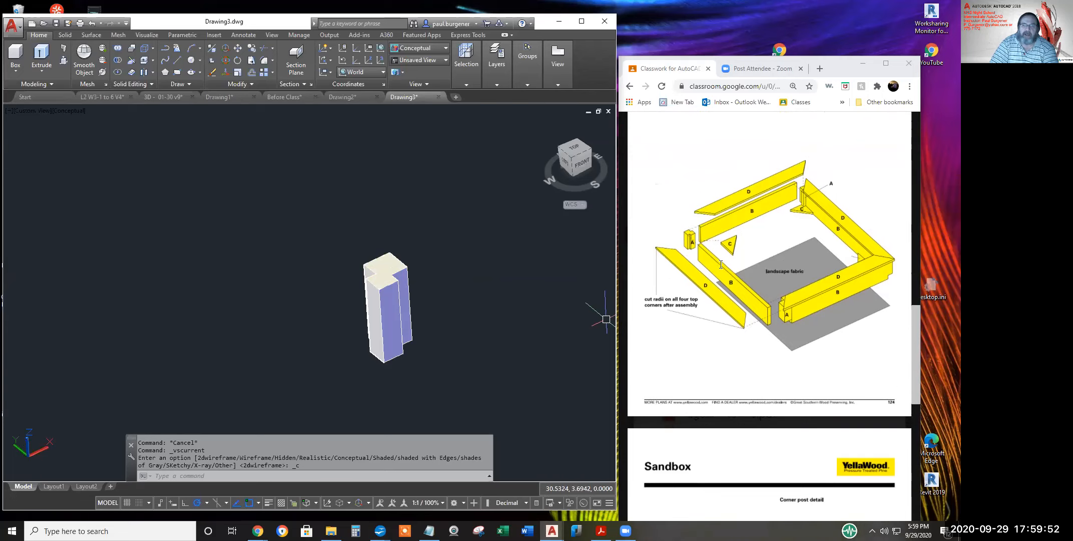
{"action": "scroll", "coordinate": [719, 258], "scroll_direction": "up", "scroll_amount": 1}
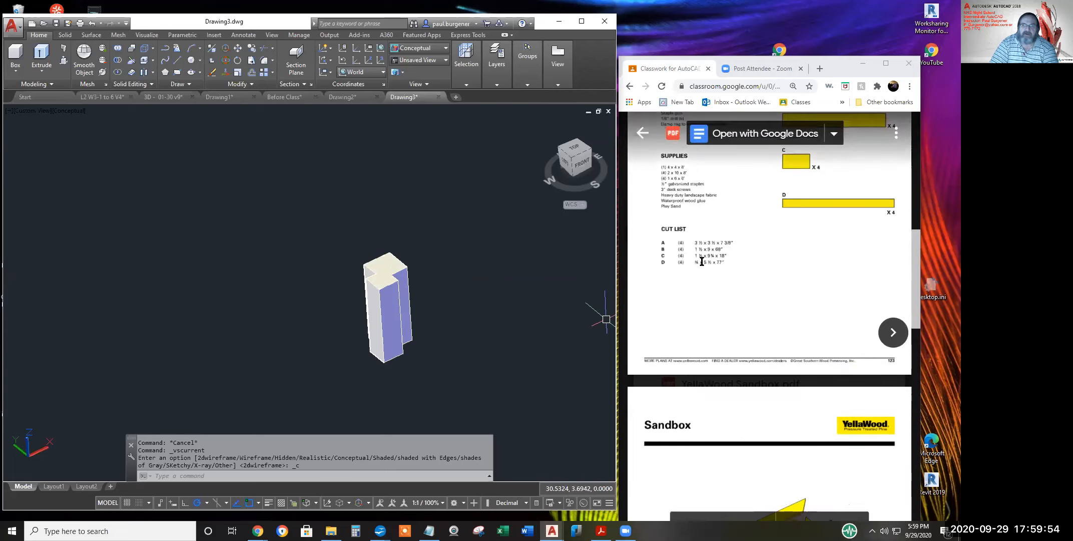
{"action": "left_click", "coordinate": [725, 252]}
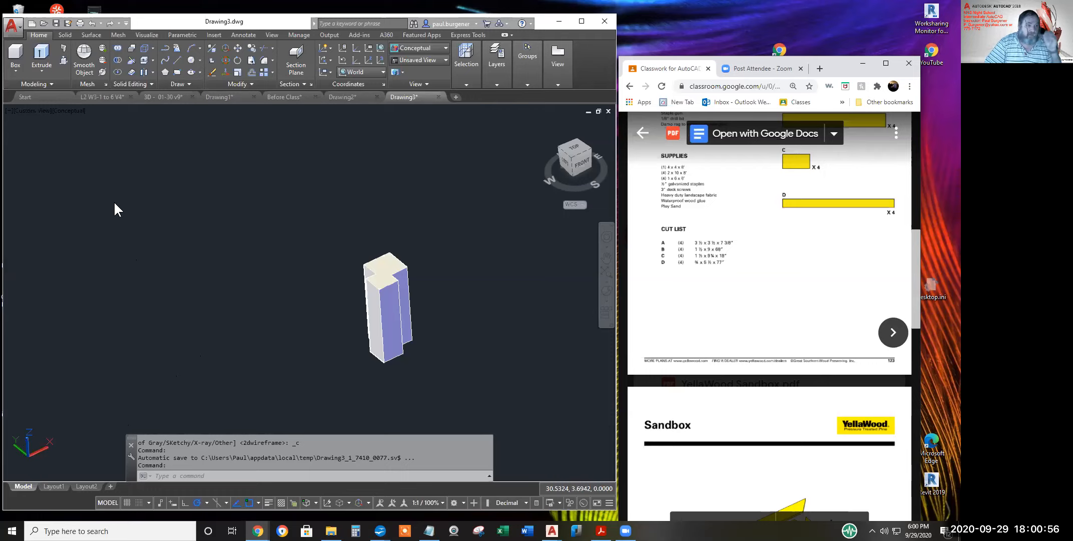
Draw board B as a box beside the notched post, with length 68, width 1.5 and height 9
{"action": "left_click", "coordinate": [15, 50]}
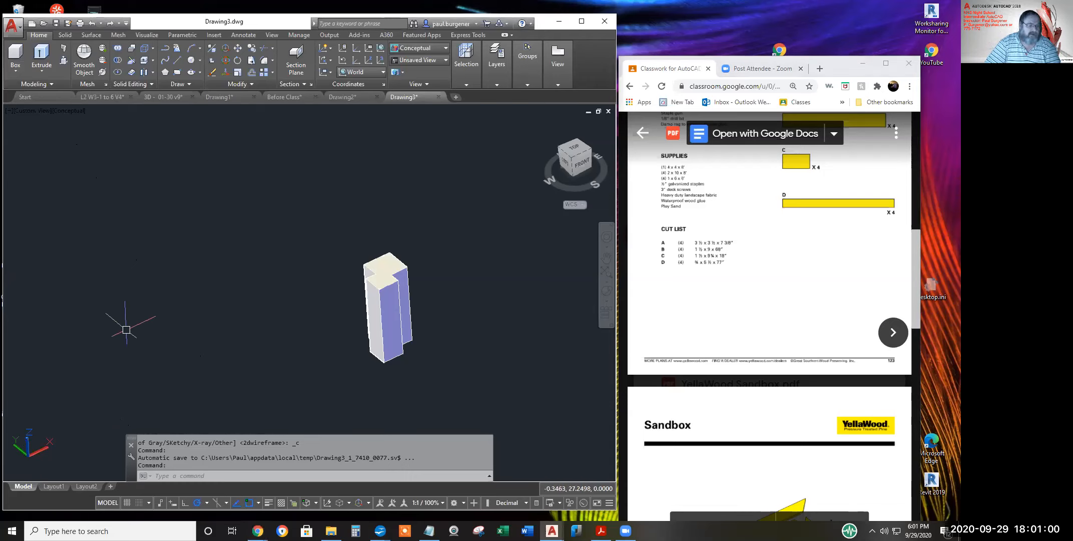
{"action": "left_click", "coordinate": [20, 47]}
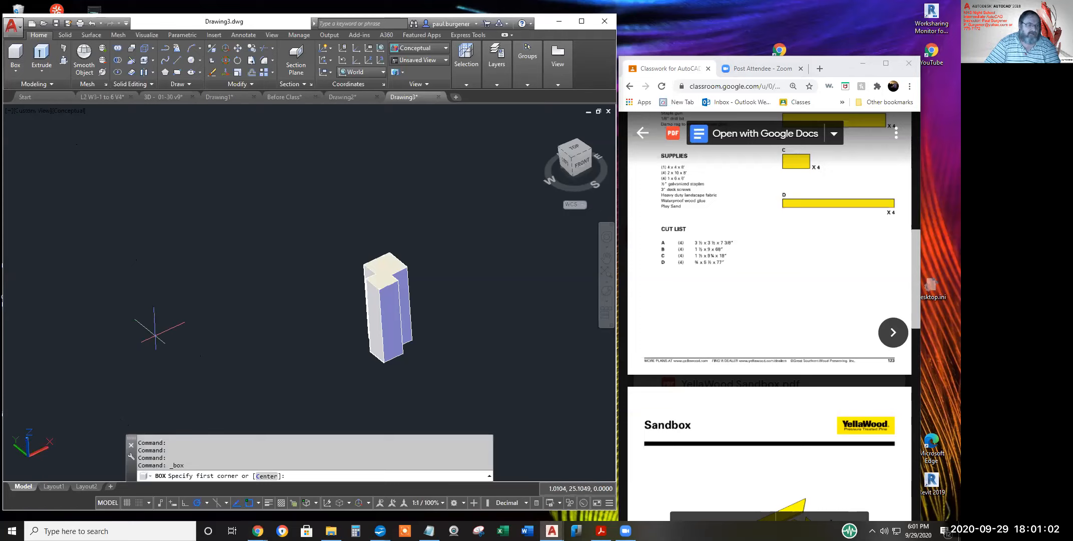
{"action": "left_click", "coordinate": [151, 340]}
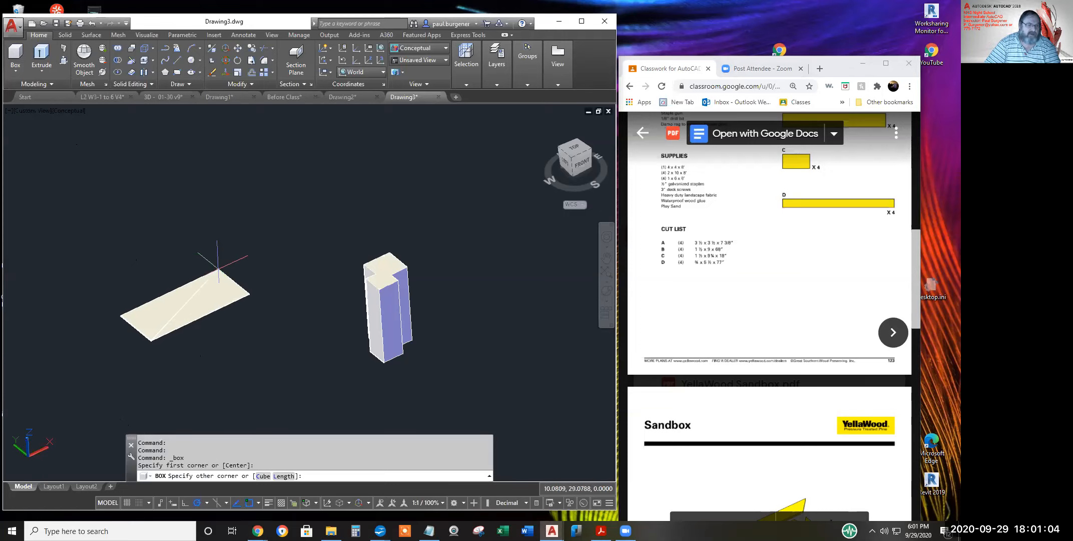
{"action": "left_click", "coordinate": [284, 476]}
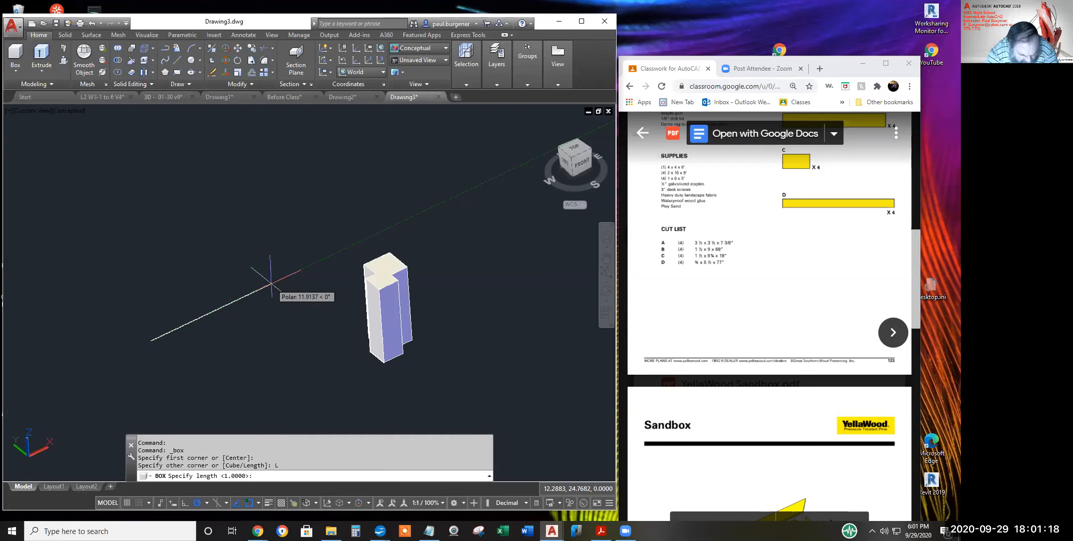
{"action": "key", "text": "Return"}
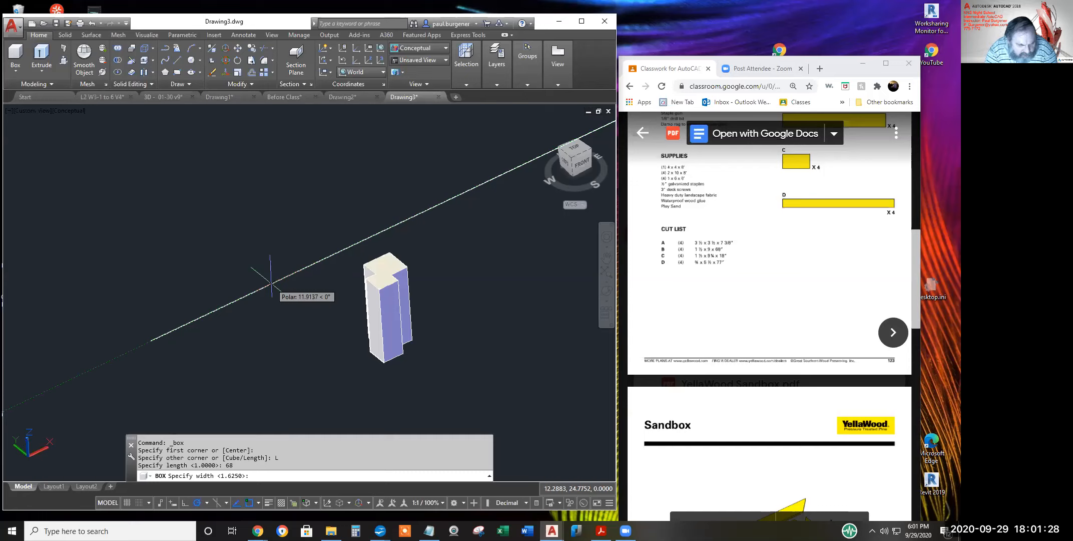
{"action": "type", "text": "1.5"}
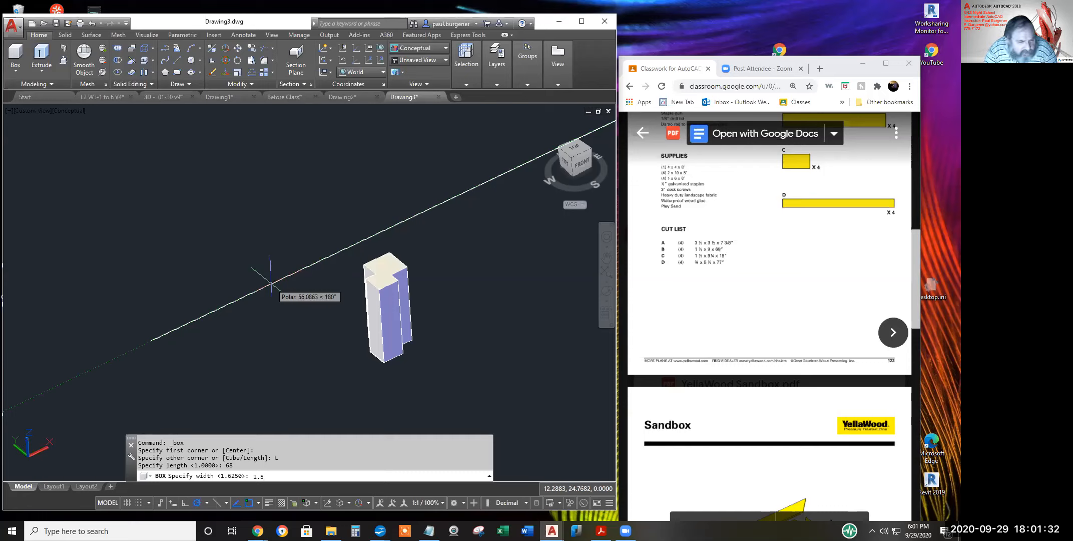
{"action": "key", "text": "Return"}
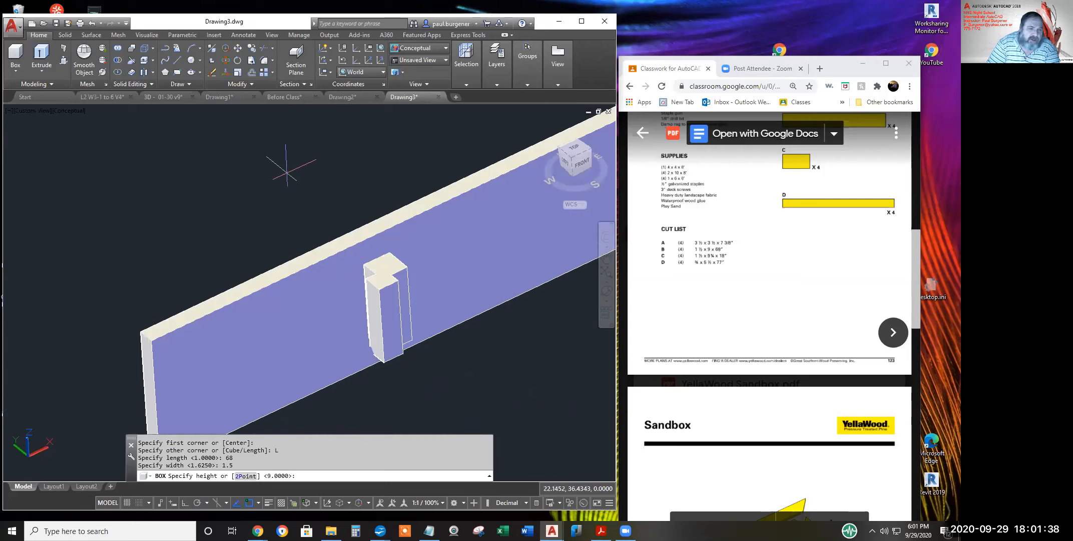
{"action": "scroll", "coordinate": [255, 159], "scroll_direction": "down", "scroll_amount": 4}
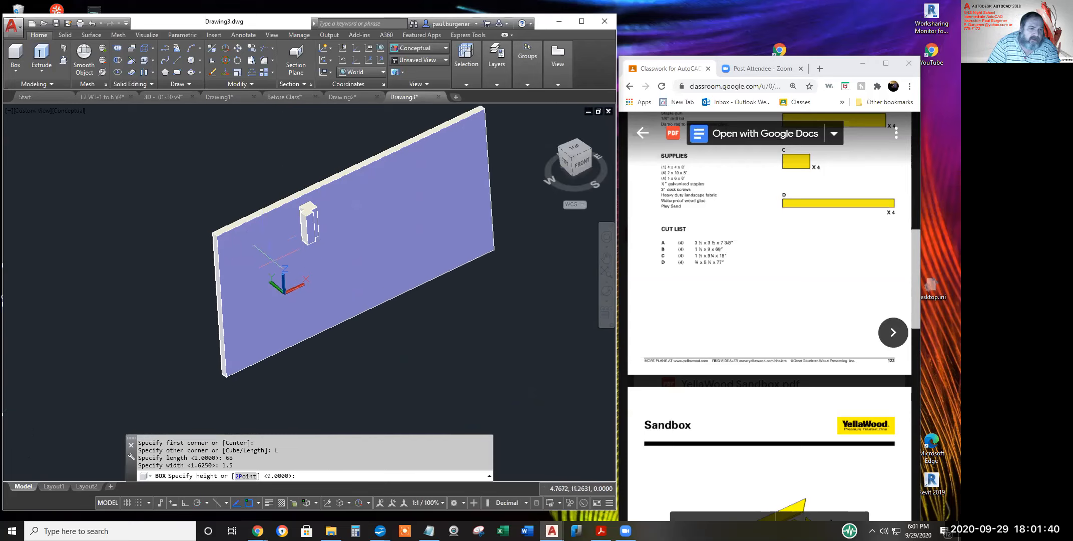
{"action": "scroll", "coordinate": [228, 145], "scroll_direction": "down", "scroll_amount": 2}
{"action": "middle_click_drag", "start_coordinate": [229, 143], "coordinate": [230, 233]}
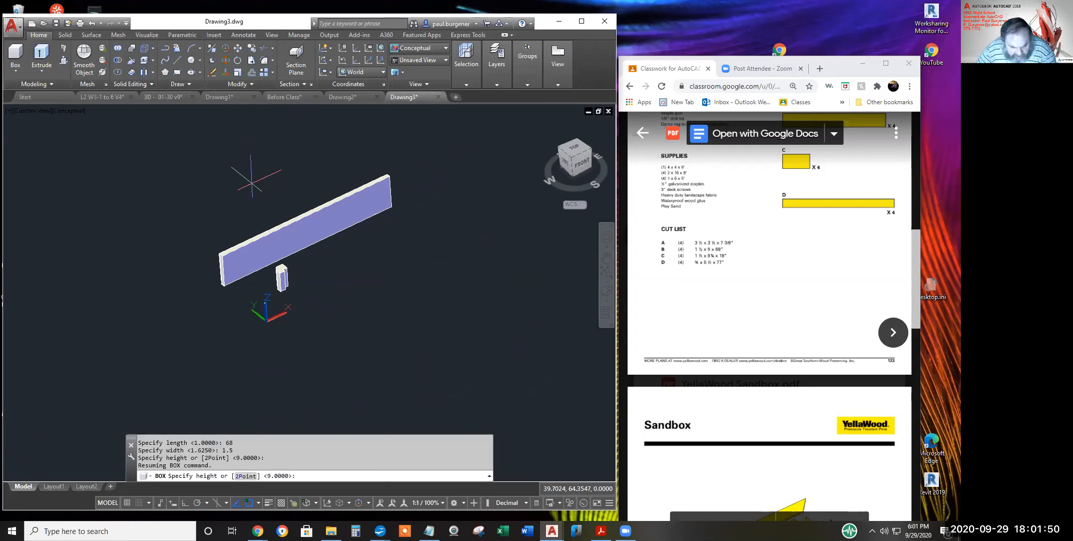
{"action": "type", "text": "9"}
{"action": "key", "text": "Return"}
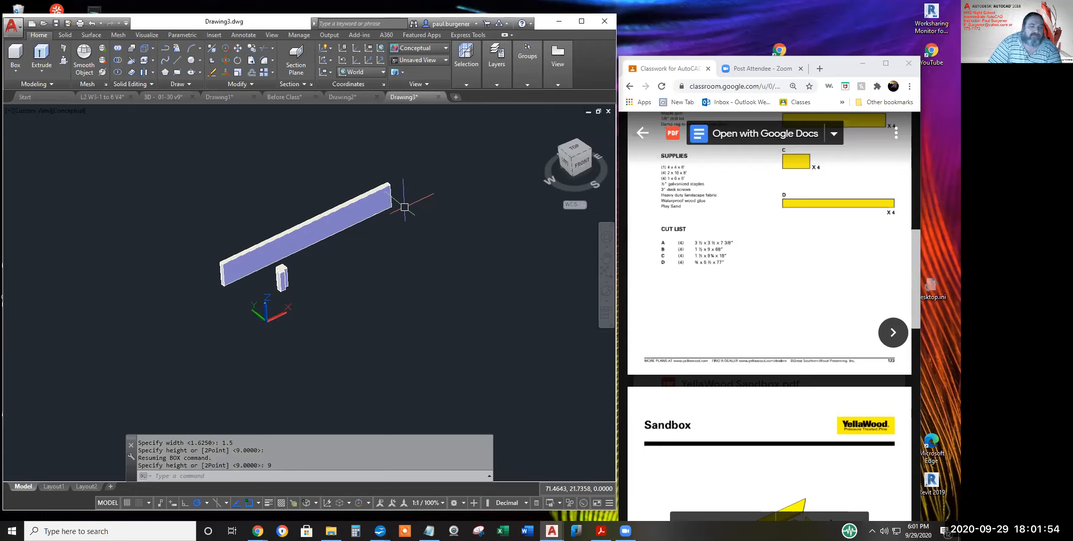
Move board B by the front upper corner of its far end to the inner top corner of post A's notch
{"action": "left_click", "coordinate": [238, 47]}
{"action": "left_click", "coordinate": [390, 186]}
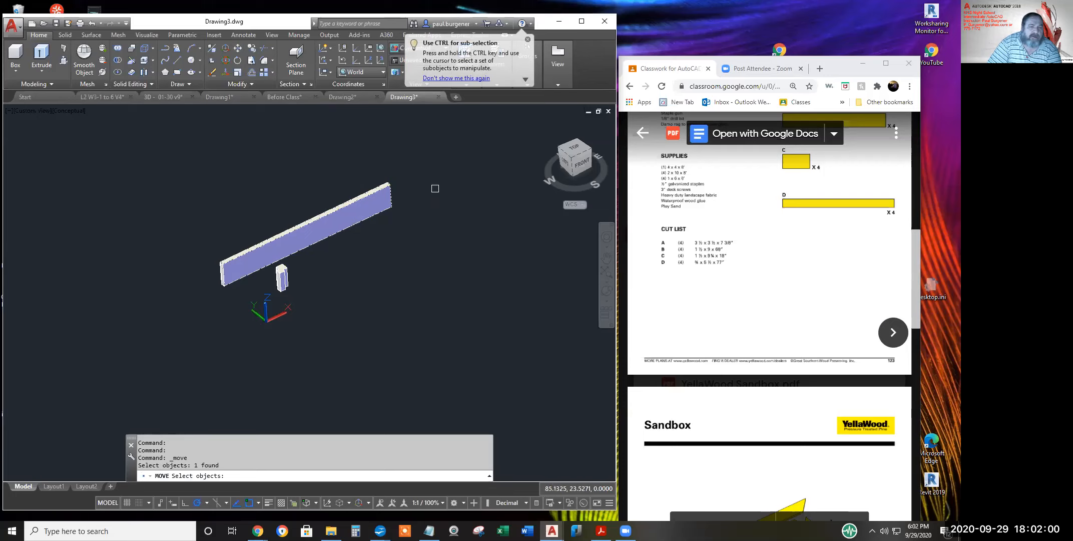
{"action": "key", "text": "Return"}
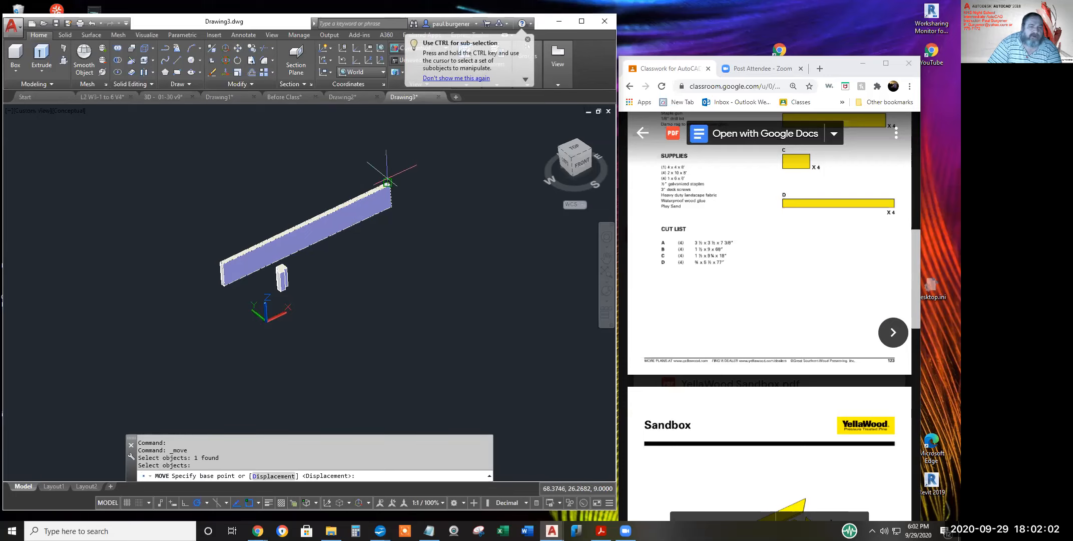
{"action": "scroll", "coordinate": [388, 182], "scroll_direction": "up", "scroll_amount": 5}
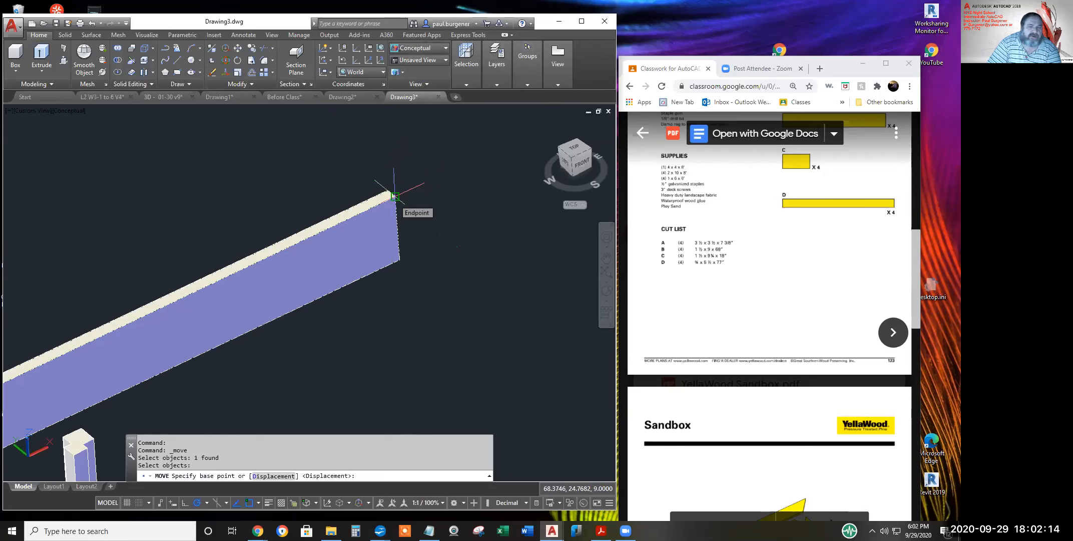
{"action": "left_click", "coordinate": [394, 195]}
{"action": "scroll", "coordinate": [393, 194], "scroll_direction": "down", "scroll_amount": 4}
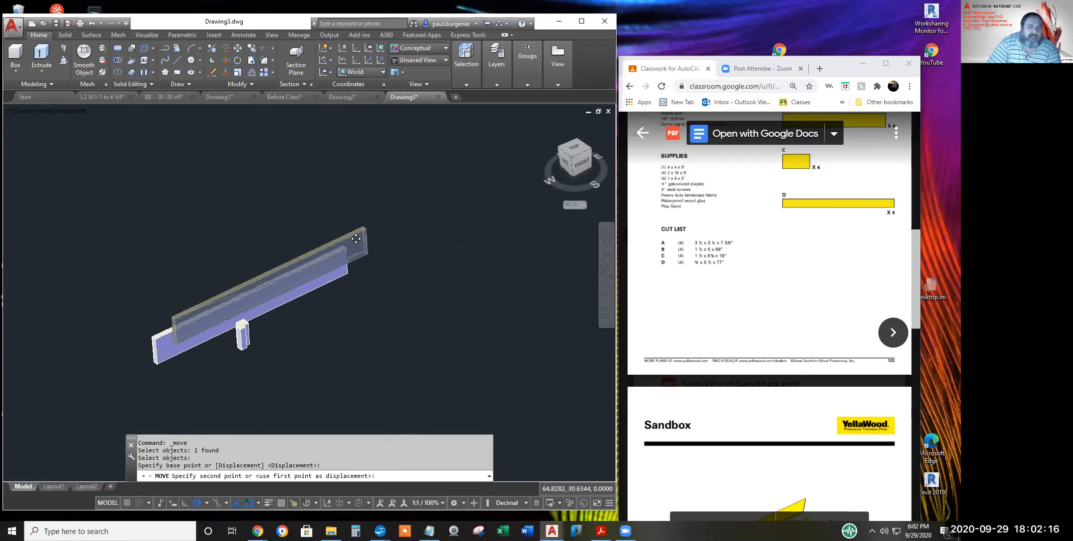
{"action": "scroll", "coordinate": [280, 255], "scroll_direction": "up", "scroll_amount": 8}
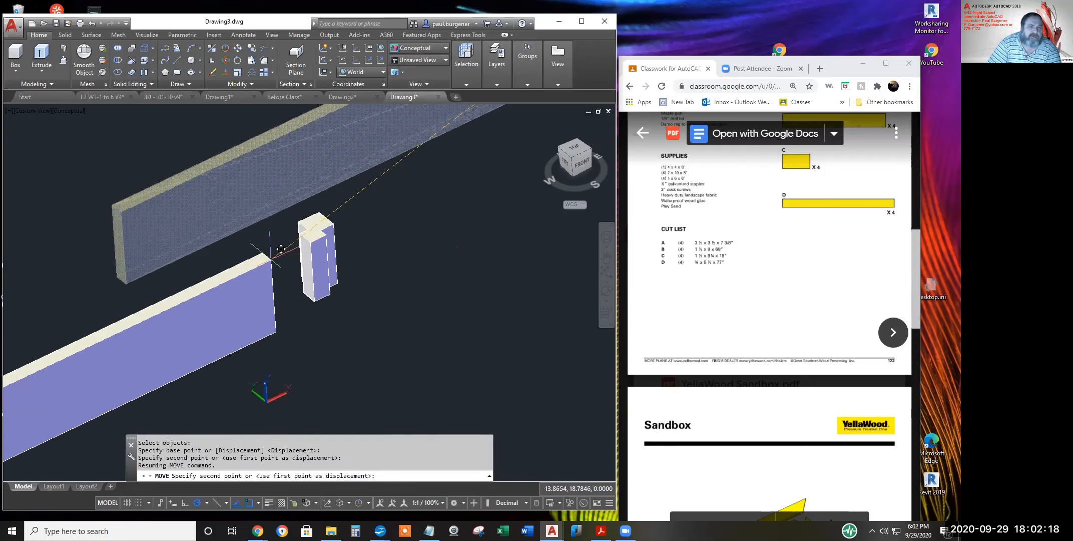
{"action": "scroll", "coordinate": [305, 224], "scroll_direction": "up", "scroll_amount": 2}
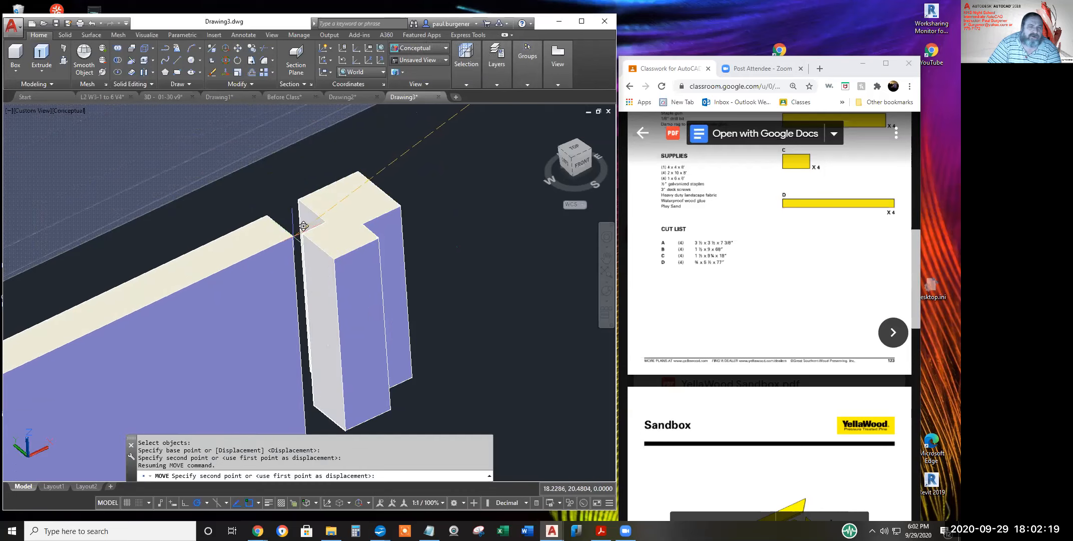
{"action": "left_click", "coordinate": [336, 211]}
Examine the joint where board B's end fits into post A's notch, close up and along the whole board
{"action": "key", "text": "Return"}
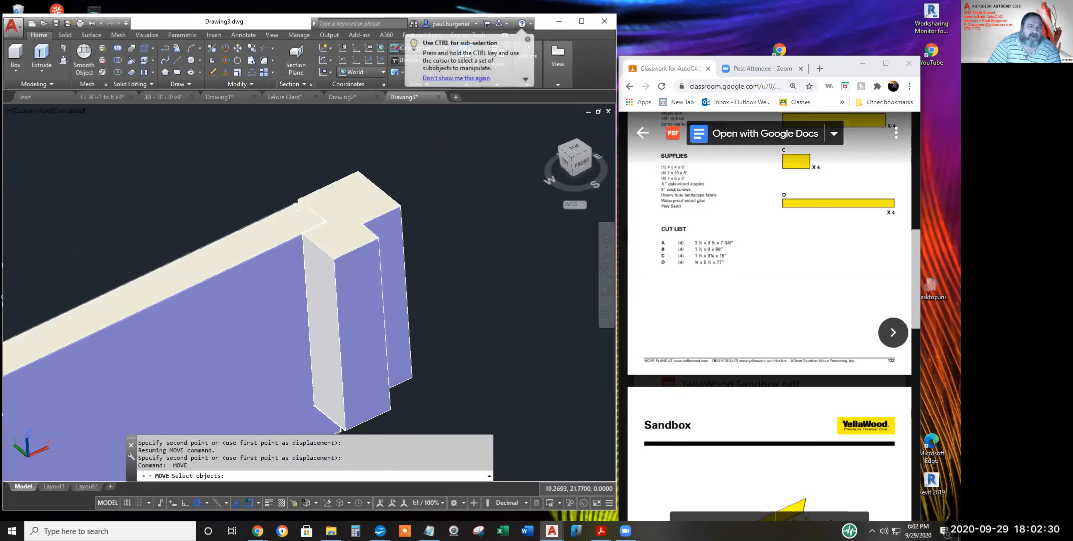
{"action": "scroll", "coordinate": [294, 206], "scroll_direction": "up", "scroll_amount": 4}
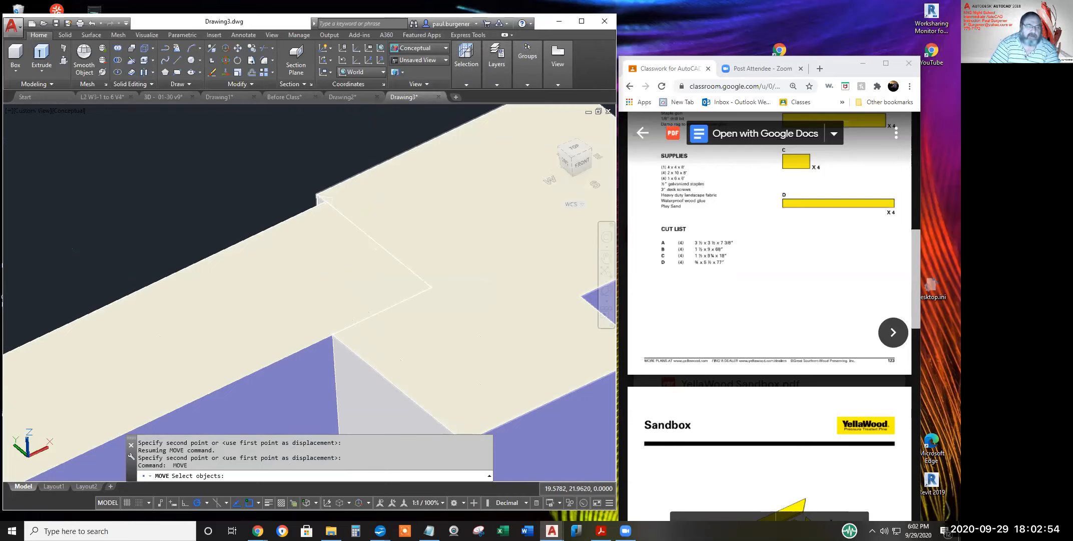
{"action": "scroll", "coordinate": [314, 238], "scroll_direction": "down", "scroll_amount": 3}
{"action": "scroll", "coordinate": [314, 237], "scroll_direction": "down", "scroll_amount": 2}
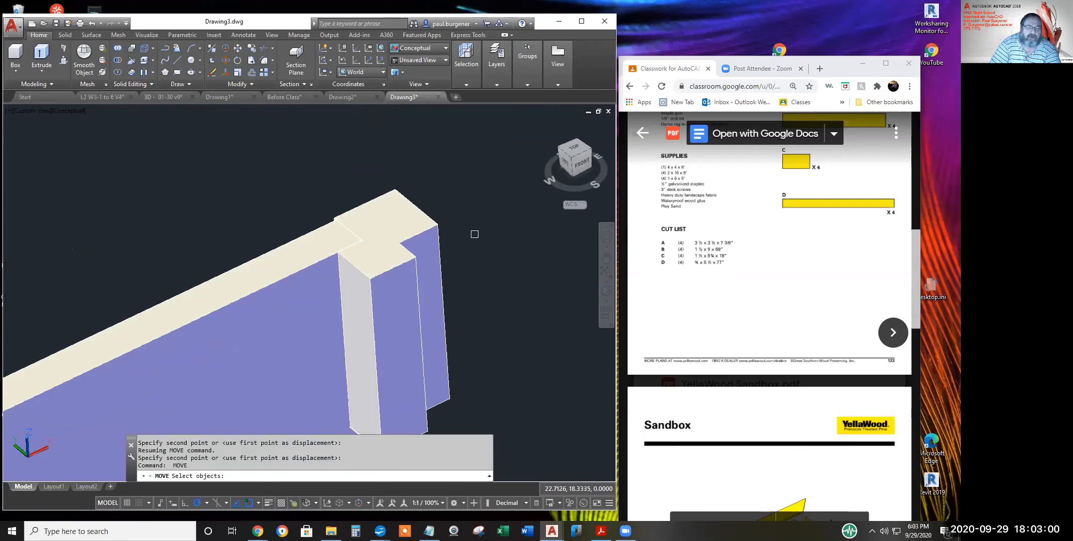
{"action": "scroll", "coordinate": [475, 230], "scroll_direction": "down", "scroll_amount": 3}
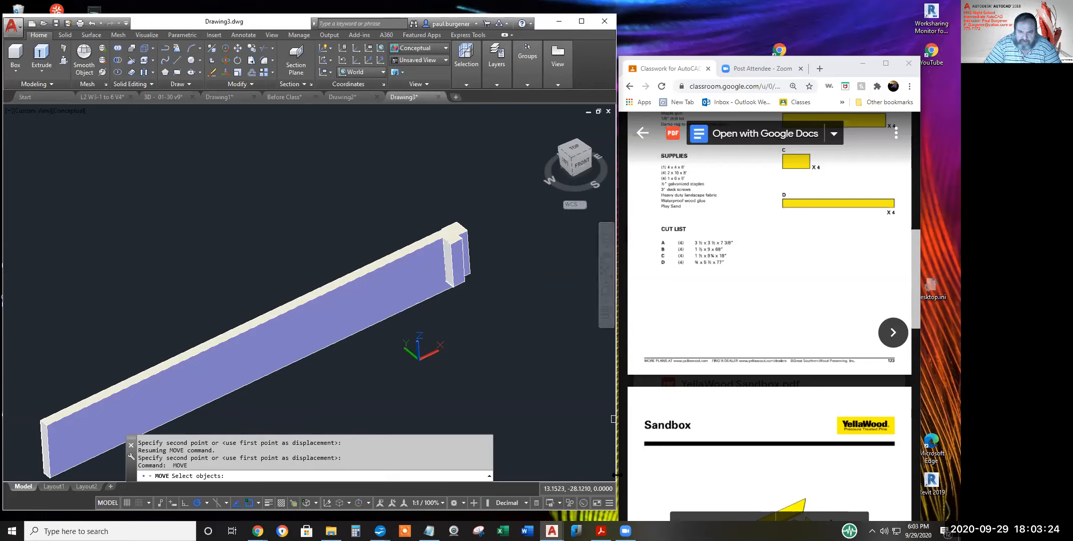
Resize the drawing and browser windows and show the exploded assembly diagram in the sandbox plan
{"action": "left_click_drag", "start_coordinate": [618, 474], "coordinate": [515, 448]}
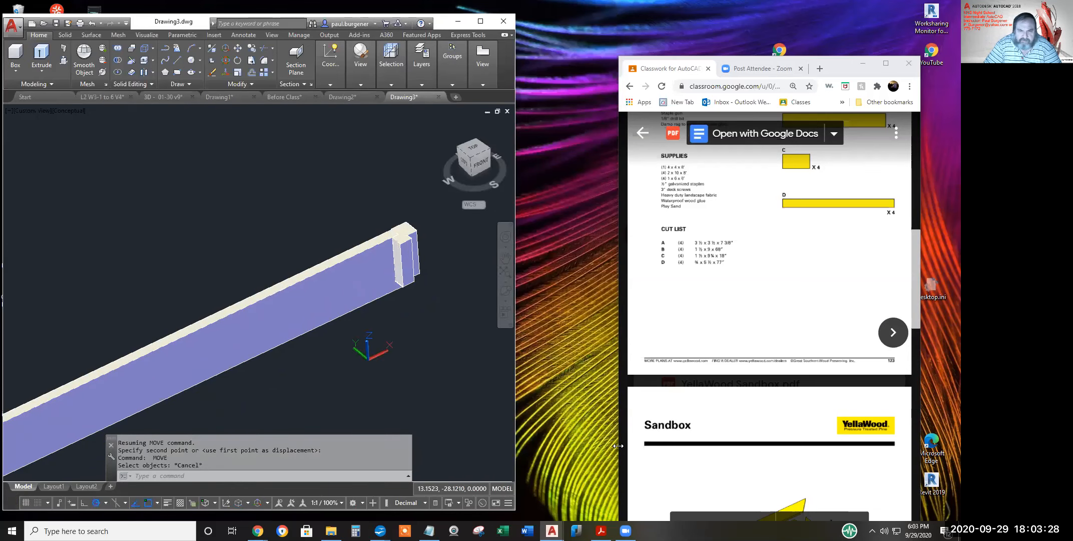
{"action": "left_click_drag", "start_coordinate": [619, 446], "coordinate": [389, 445]}
{"action": "scroll", "coordinate": [572, 414], "scroll_direction": "down", "scroll_amount": 4}
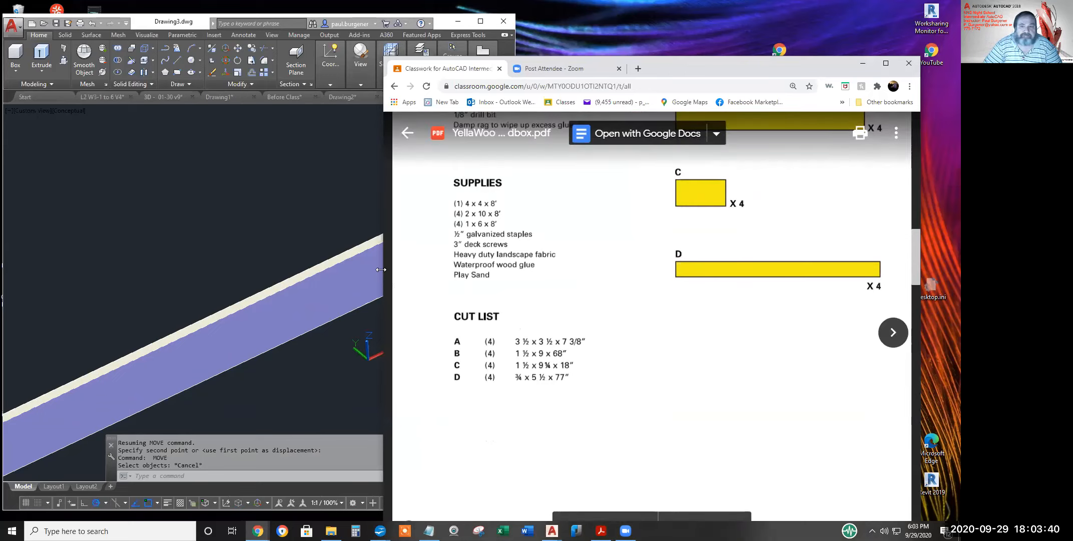
{"action": "left_click_drag", "start_coordinate": [381, 269], "coordinate": [588, 271]}
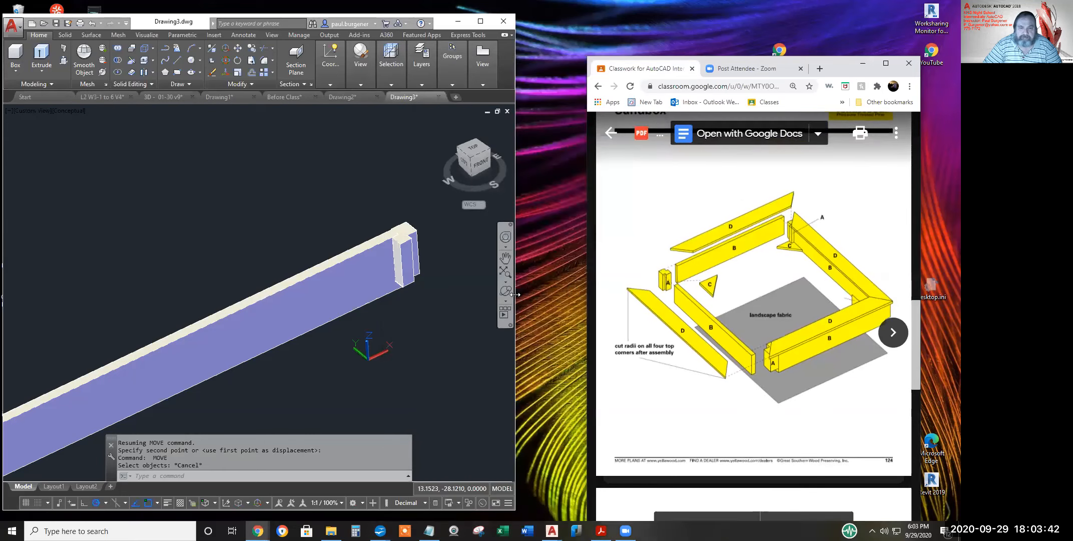
Widen the drawing window toward the browser so the whole board fits in view, clearing any stray selection window
{"action": "left_click", "coordinate": [516, 294]}
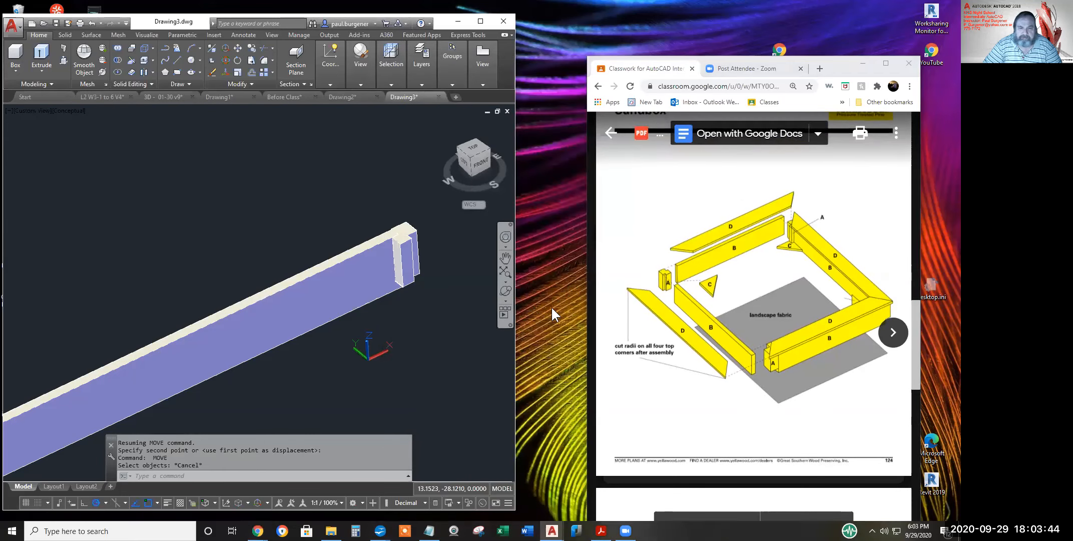
{"action": "left_click", "coordinate": [515, 358]}
{"action": "right_click", "coordinate": [517, 358]}
{"action": "left_click", "coordinate": [516, 366]}
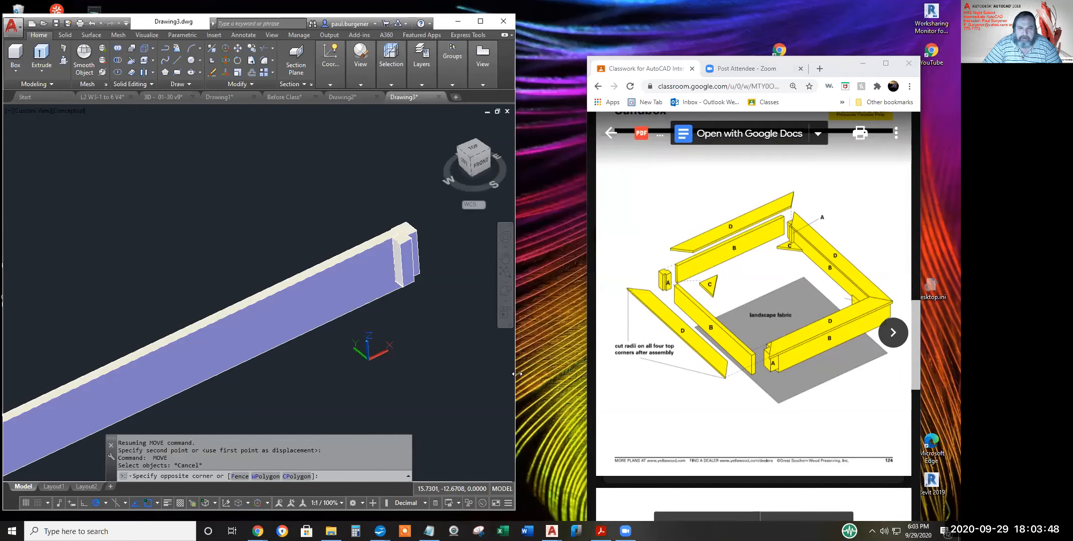
{"action": "left_click_drag", "start_coordinate": [517, 373], "coordinate": [597, 373]}
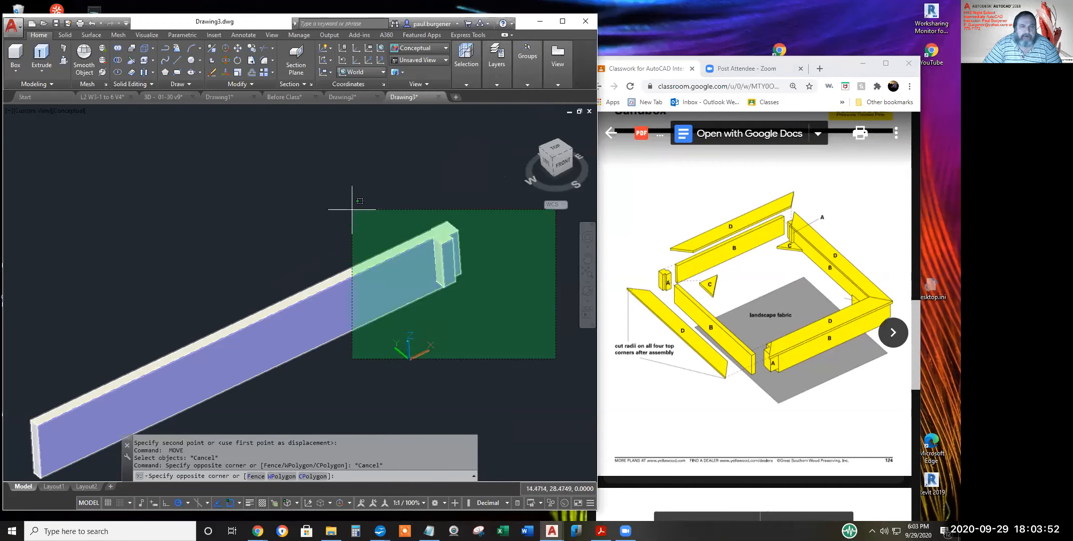
{"action": "left_click", "coordinate": [373, 139]}
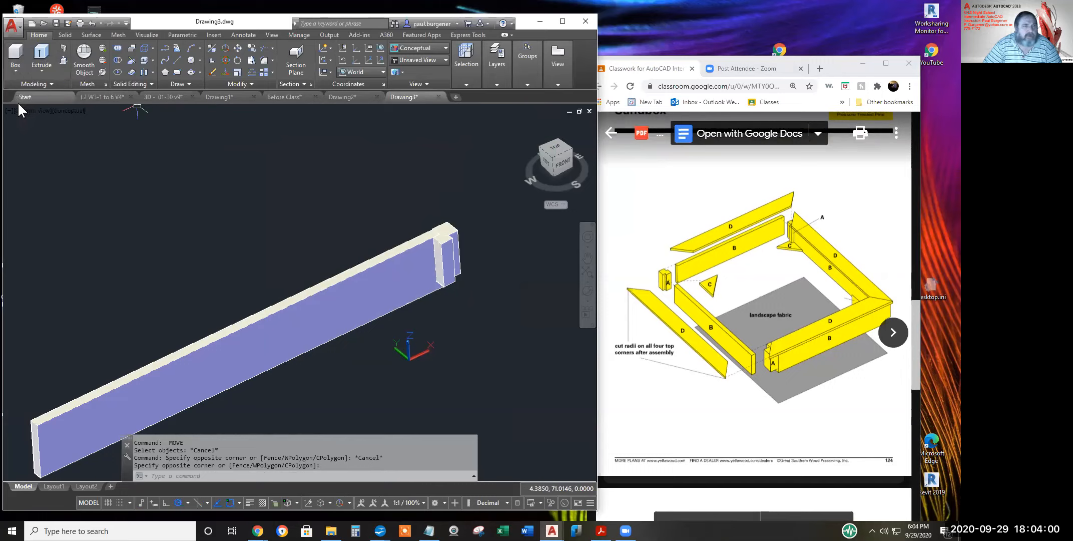
Check part C in the sandbox cut list and draw its outline as a closed 18 by 9.25 rectangular polyline behind the board
{"action": "scroll", "coordinate": [745, 254], "scroll_direction": "up", "scroll_amount": 6}
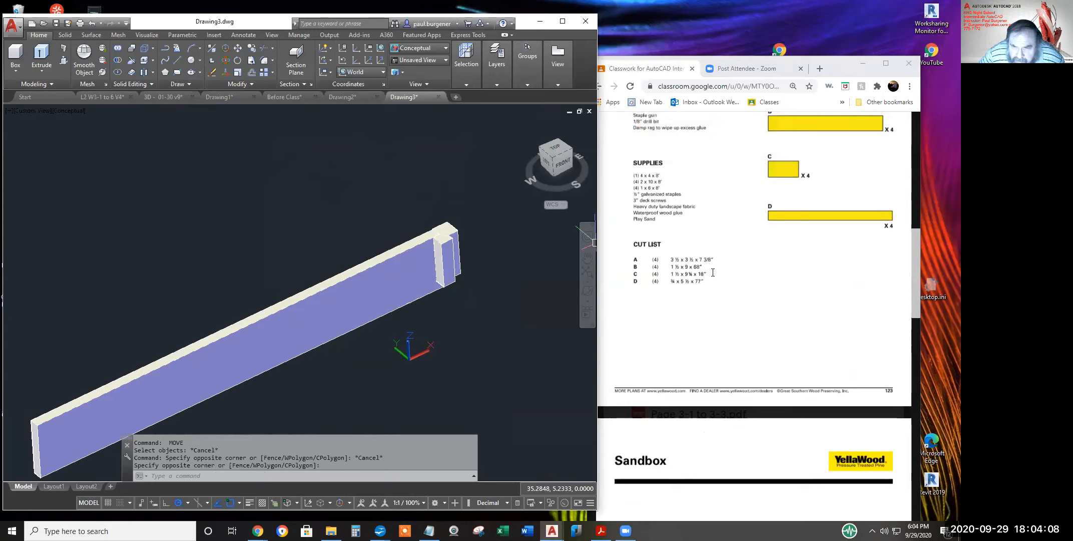
{"action": "left_click", "coordinate": [670, 274]}
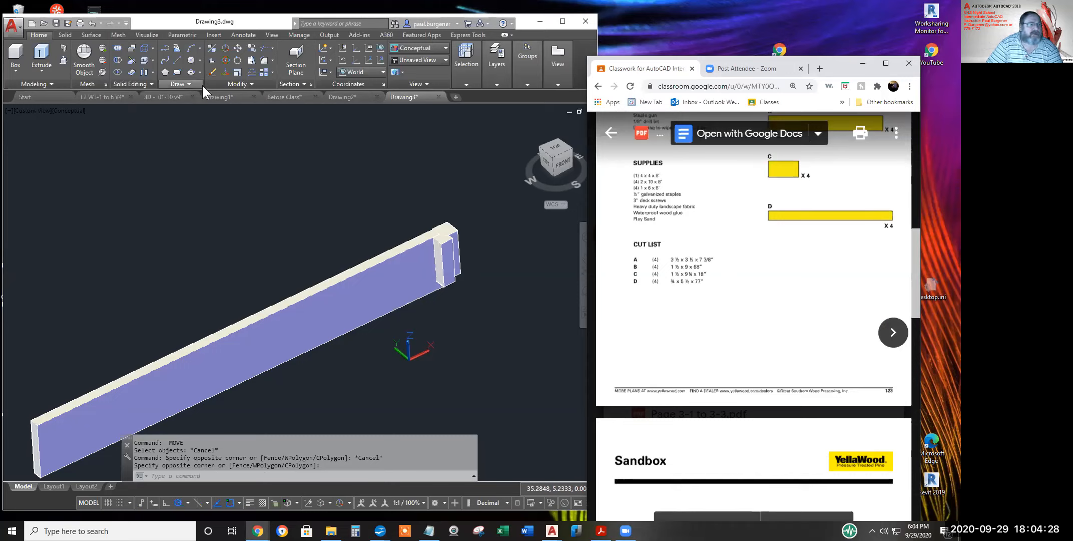
{"action": "left_click", "coordinate": [164, 45]}
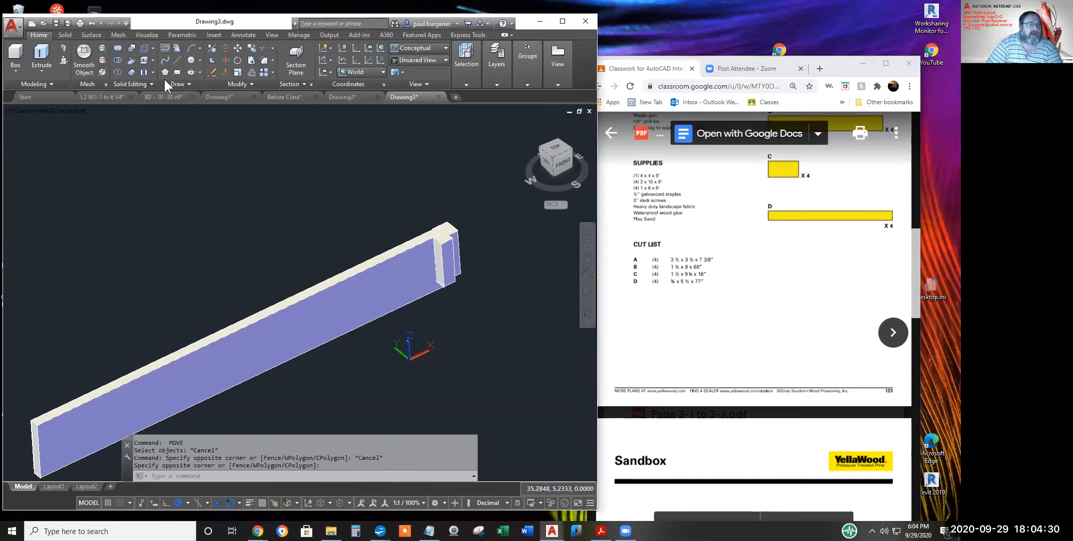
{"action": "left_click", "coordinate": [168, 49]}
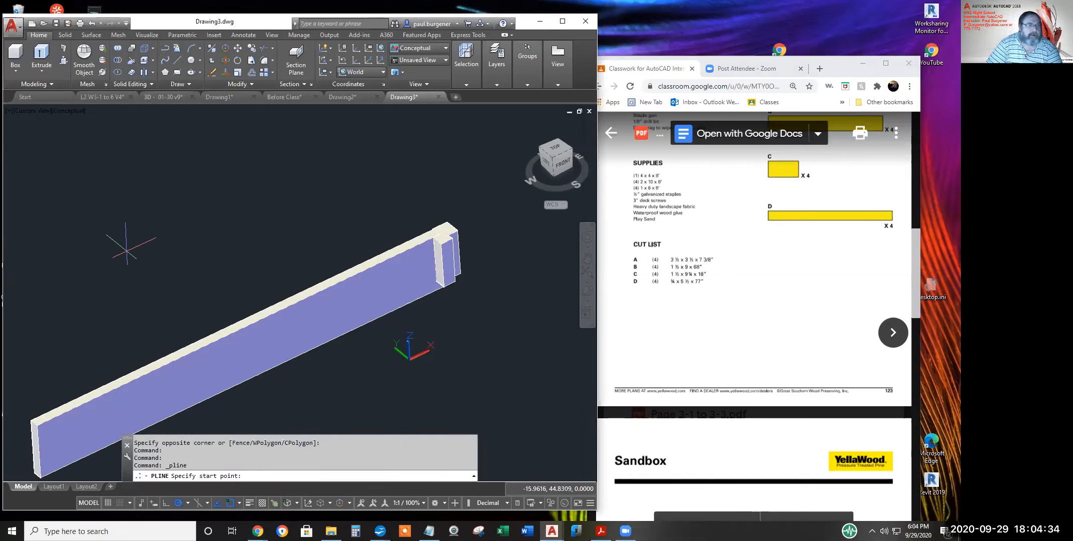
{"action": "left_click", "coordinate": [127, 250]}
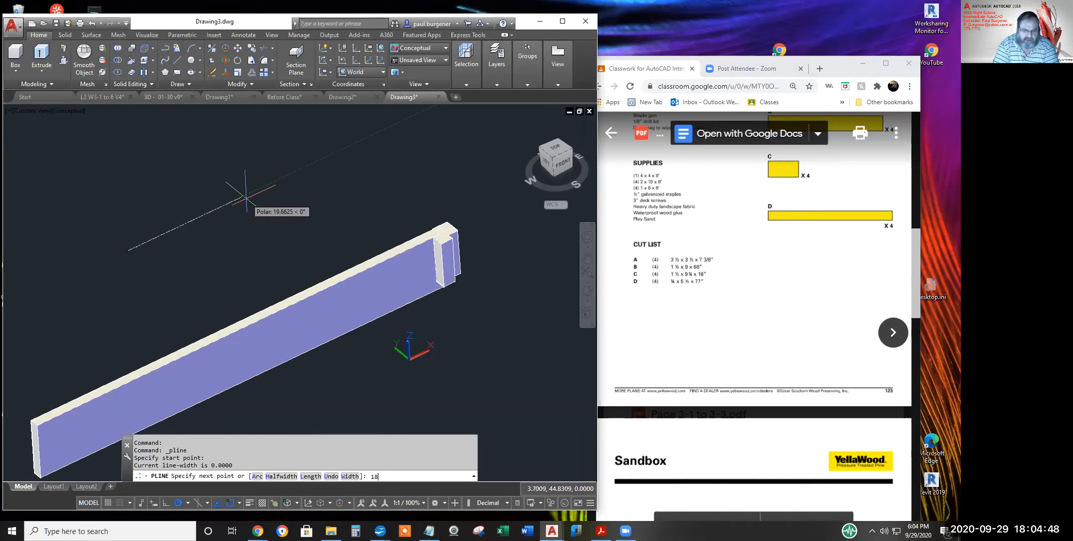
{"action": "key", "text": "Return"}
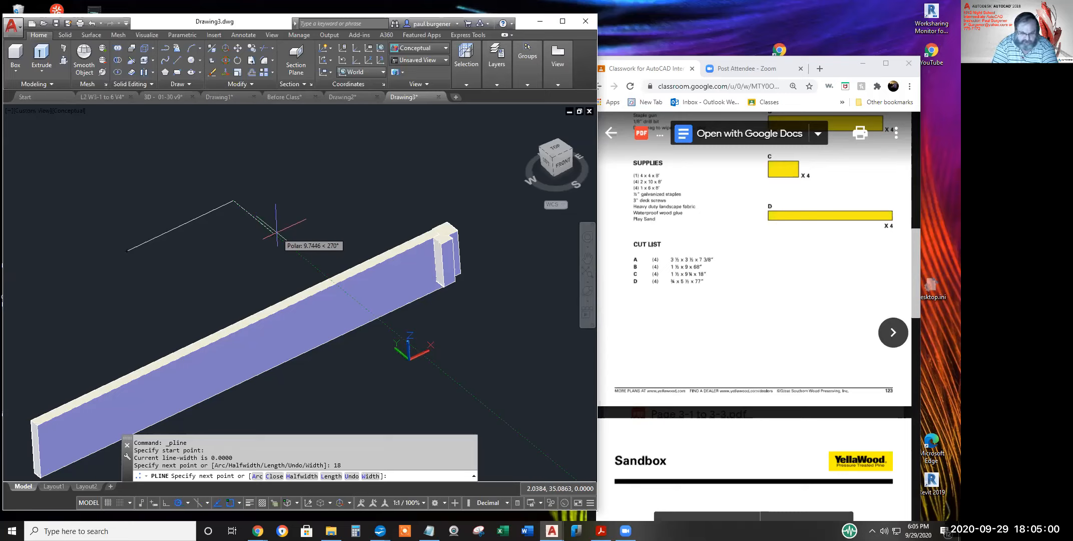
{"action": "type", "text": "5"}
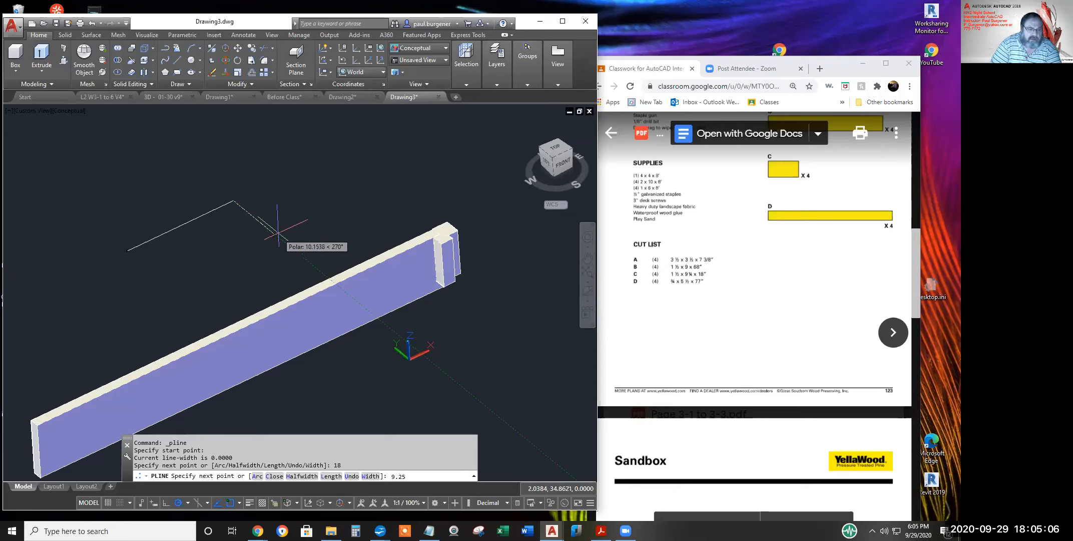
{"action": "key", "text": "Return"}
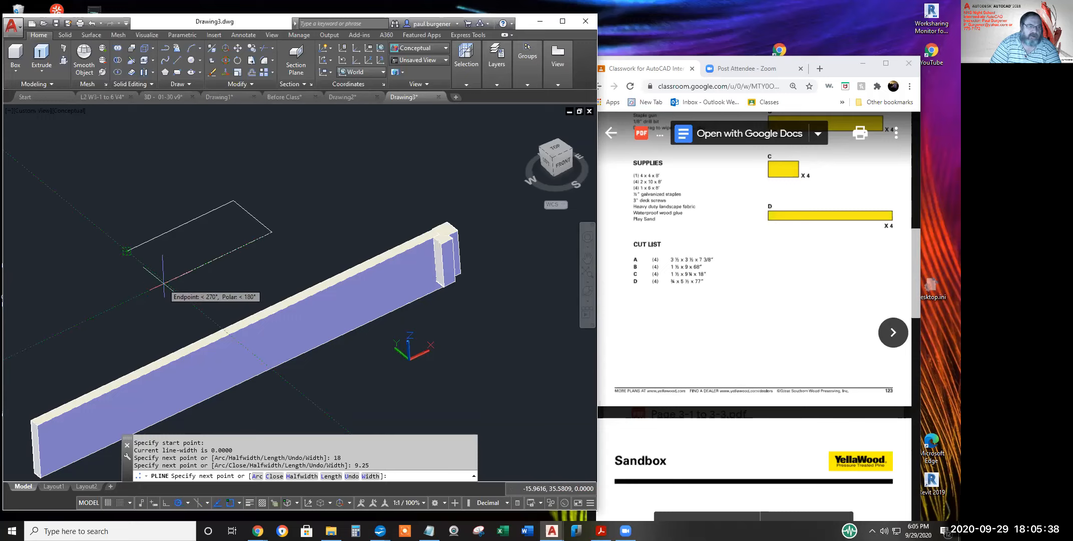
{"action": "left_click", "coordinate": [164, 283]}
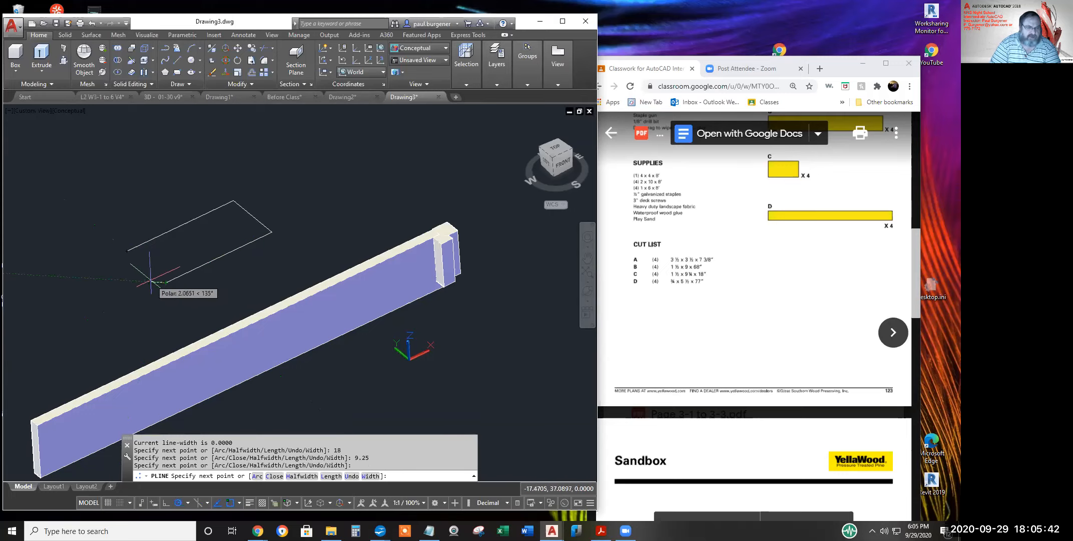
{"action": "left_click", "coordinate": [275, 476]}
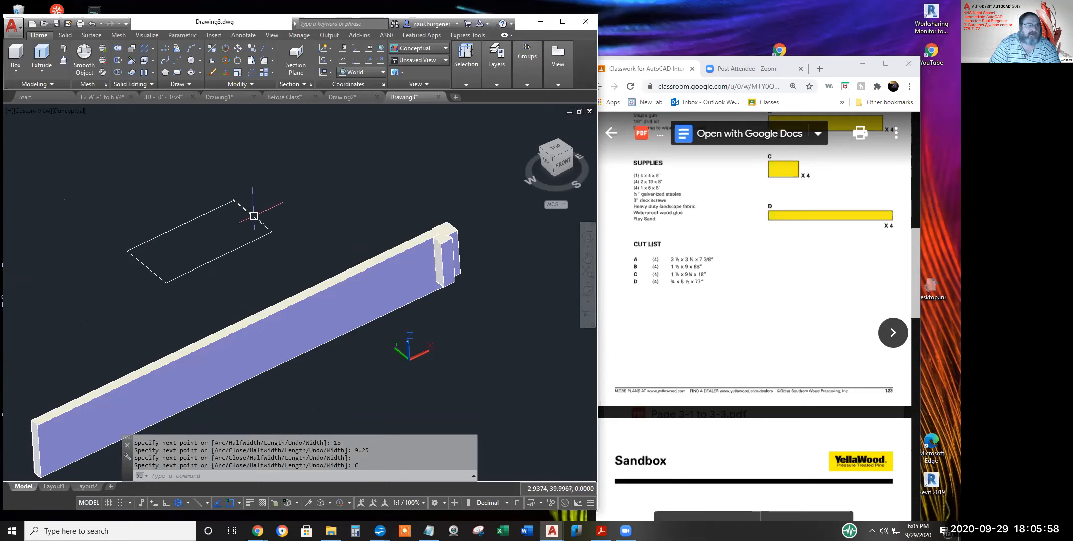
Draw two 45-degree lines inward from the ends of the rectangle's rear long edge, crossing each other and passing the front edge
{"action": "left_click", "coordinate": [178, 61]}
{"action": "left_click", "coordinate": [234, 201]}
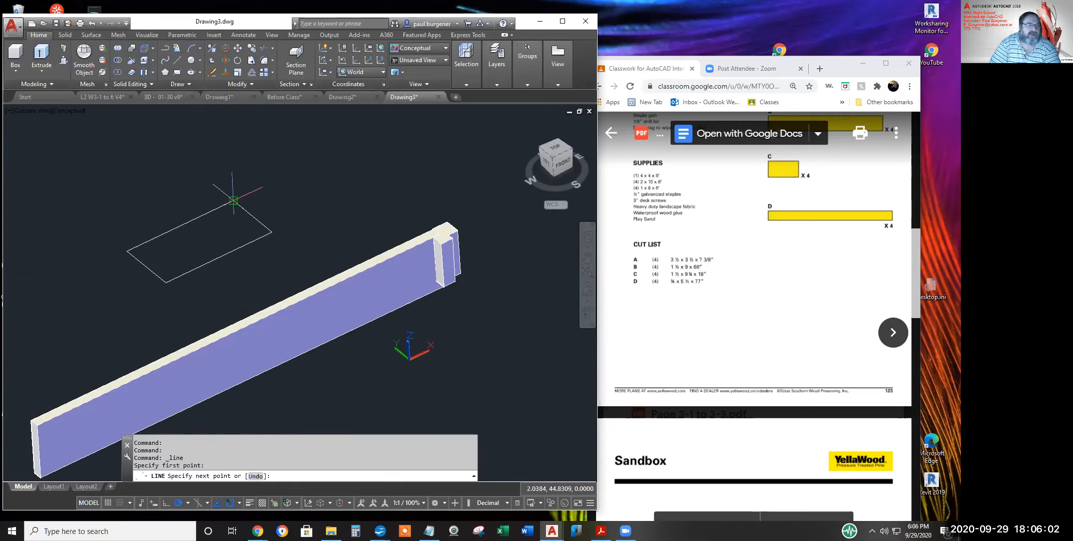
{"action": "left_click", "coordinate": [210, 289]}
{"action": "key", "text": "Return"}
{"action": "key", "text": "Return"}
{"action": "left_click", "coordinate": [127, 251]}
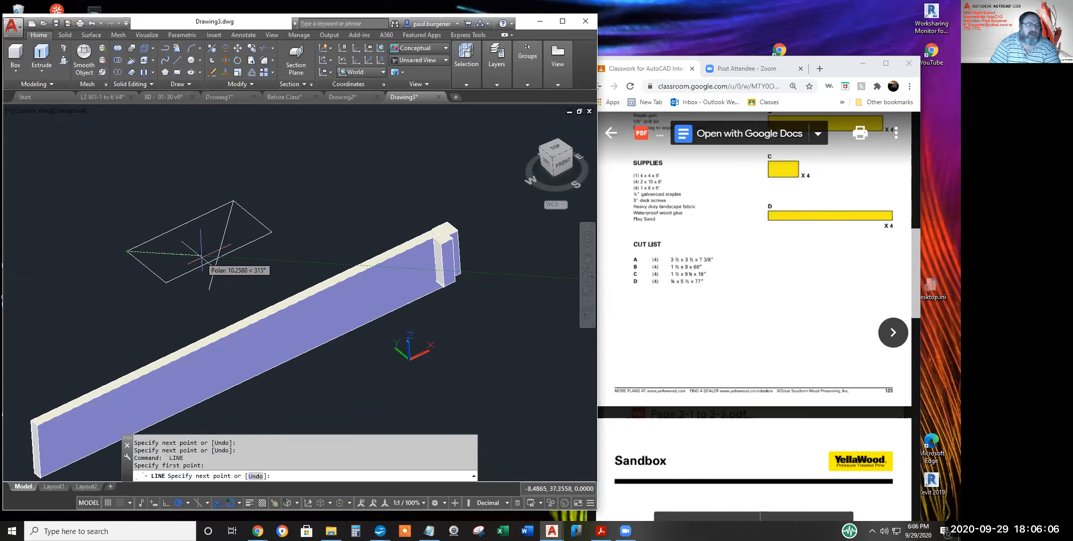
{"action": "left_click", "coordinate": [271, 259]}
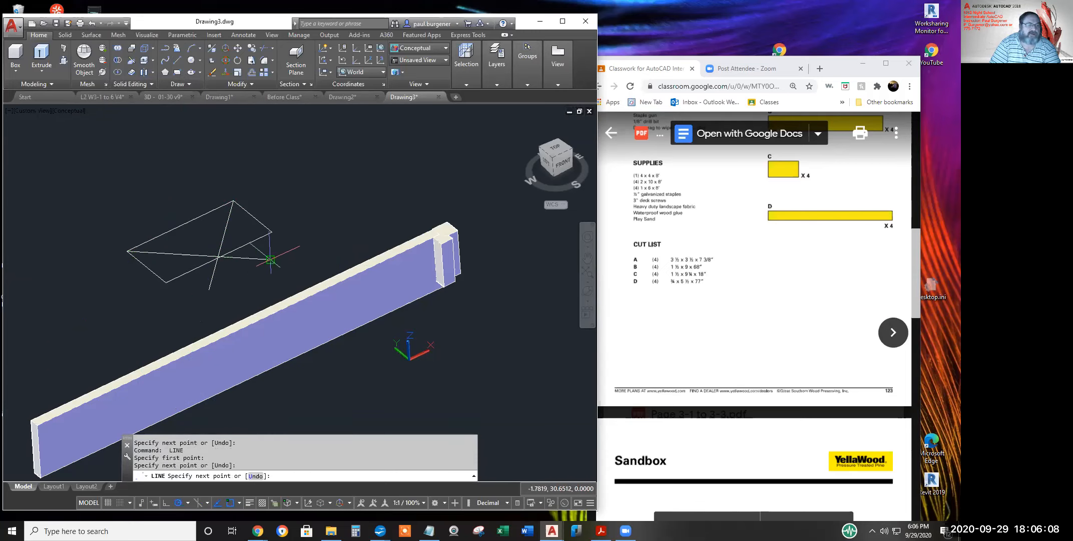
{"action": "key", "text": "Return"}
Examine where the two diagonal lines cross near the rectangle's front edge, using Free Orbit to view them from other angles
{"action": "scroll", "coordinate": [215, 257], "scroll_direction": "up", "scroll_amount": 6}
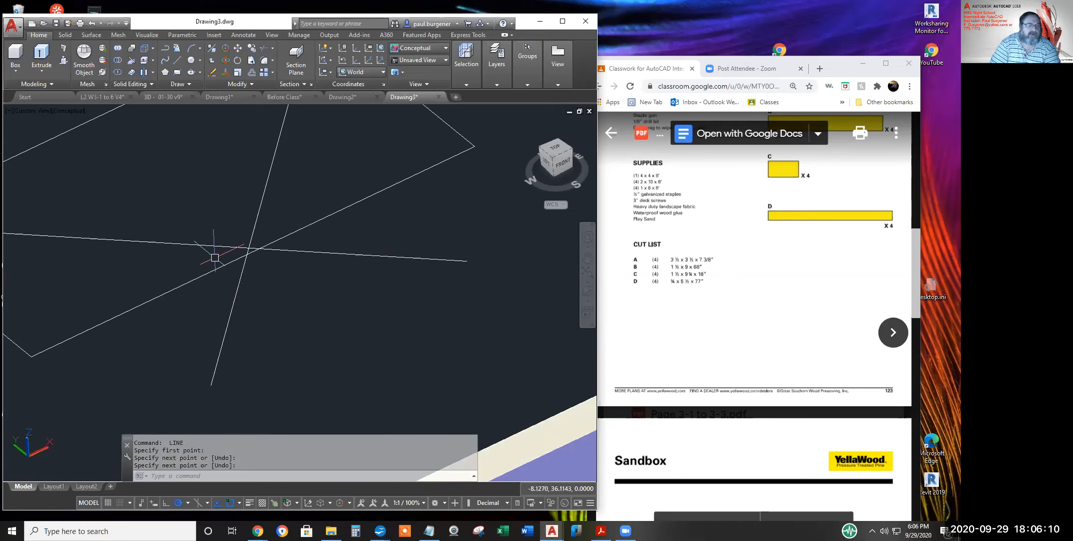
{"action": "scroll", "coordinate": [215, 258], "scroll_direction": "down", "scroll_amount": 6}
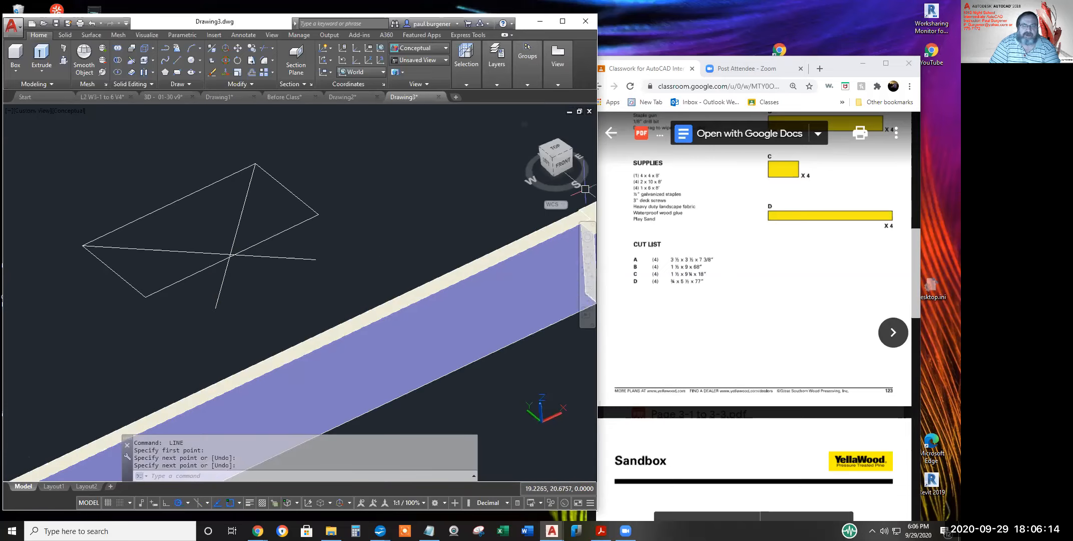
{"action": "key", "text": "Escape"}
{"action": "key", "text": "Escape"}
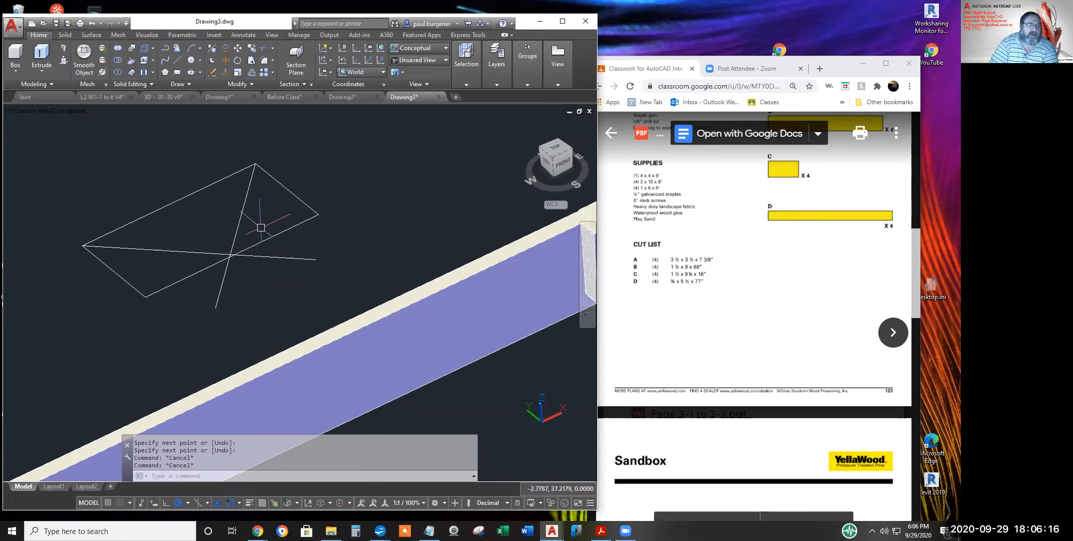
{"action": "type", "text": "3dforbit"}
{"action": "key", "text": "Return"}
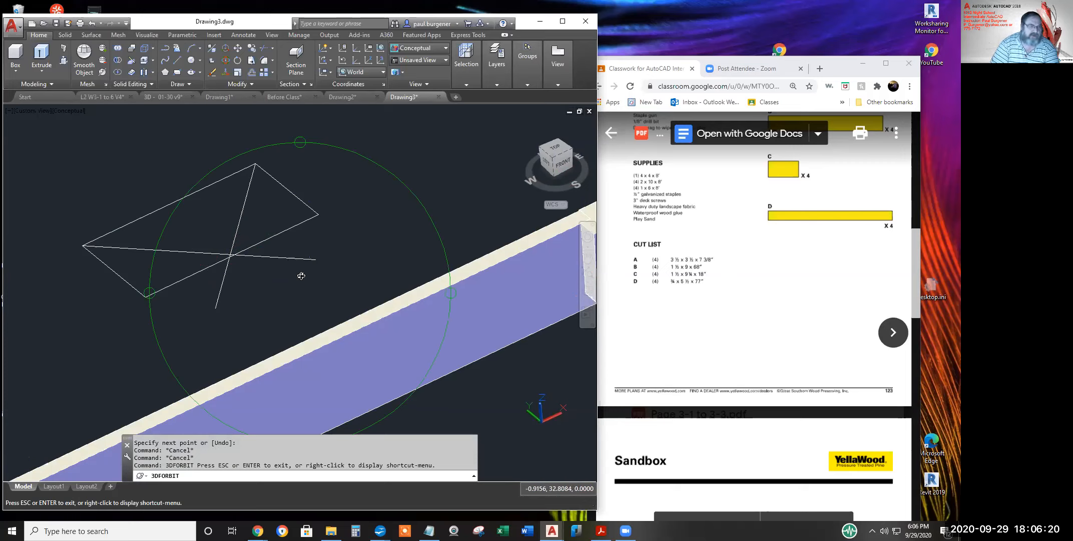
{"action": "left_click_drag", "start_coordinate": [301, 311], "coordinate": [166, 335]}
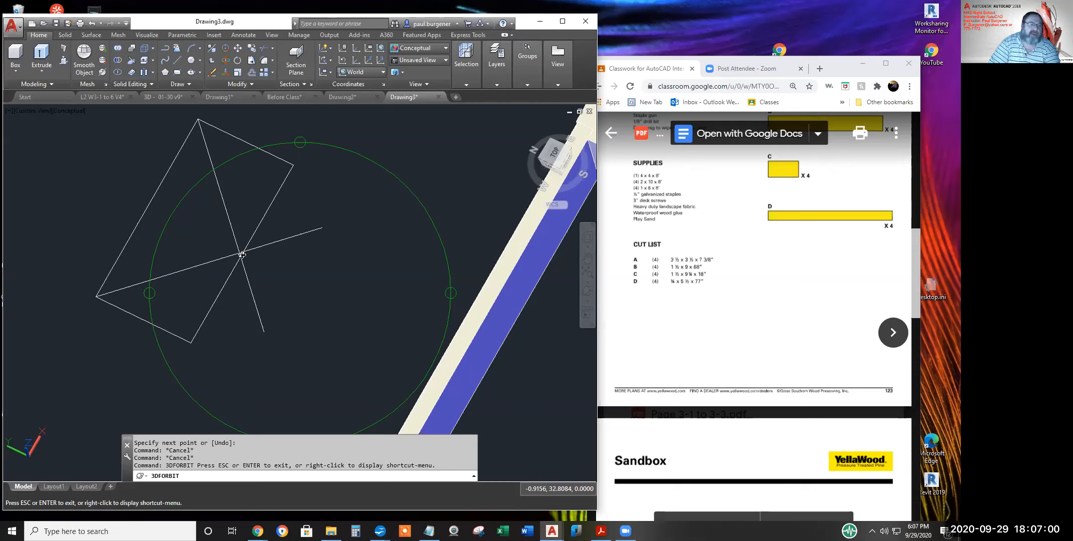
{"action": "left_click_drag", "start_coordinate": [504, 187], "coordinate": [340, 282]}
{"action": "right_click", "coordinate": [365, 226]}
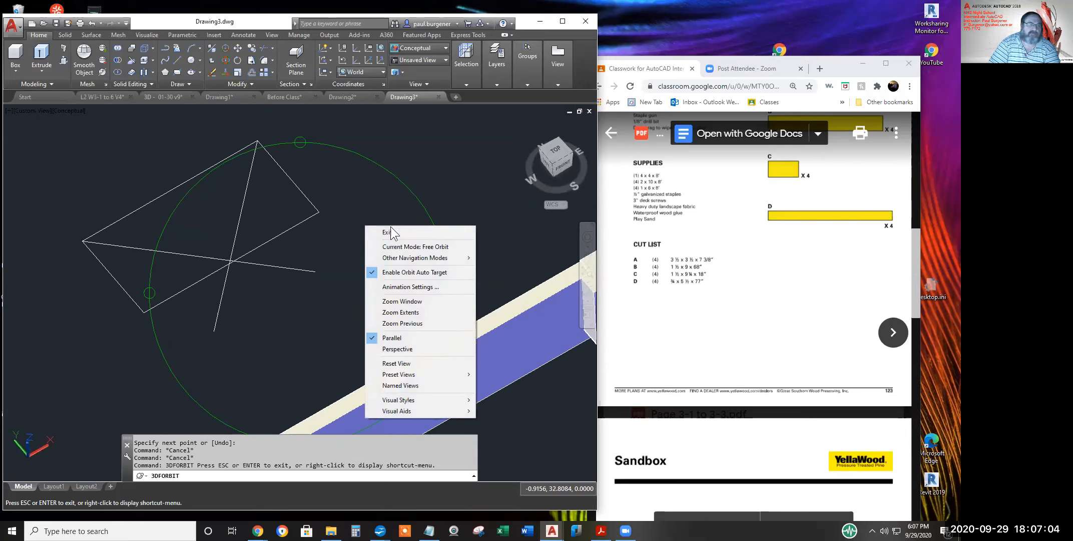
{"action": "left_click", "coordinate": [394, 236]}
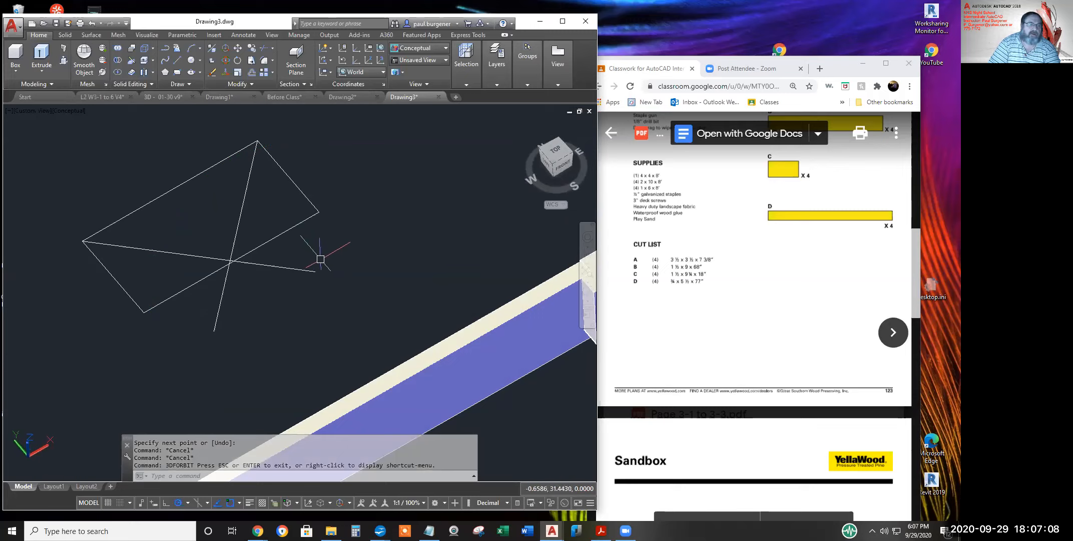
Trim away the rectangle's two short sides and the diagonal segments just past their crossing point, using all objects as cutting edges
{"action": "left_click", "coordinate": [262, 48]}
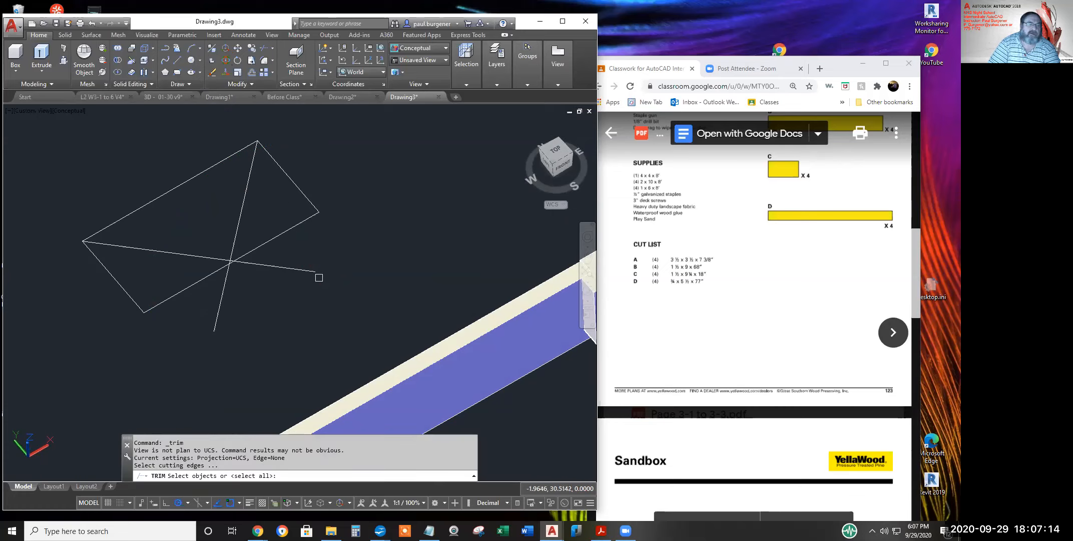
{"action": "key", "text": "Return"}
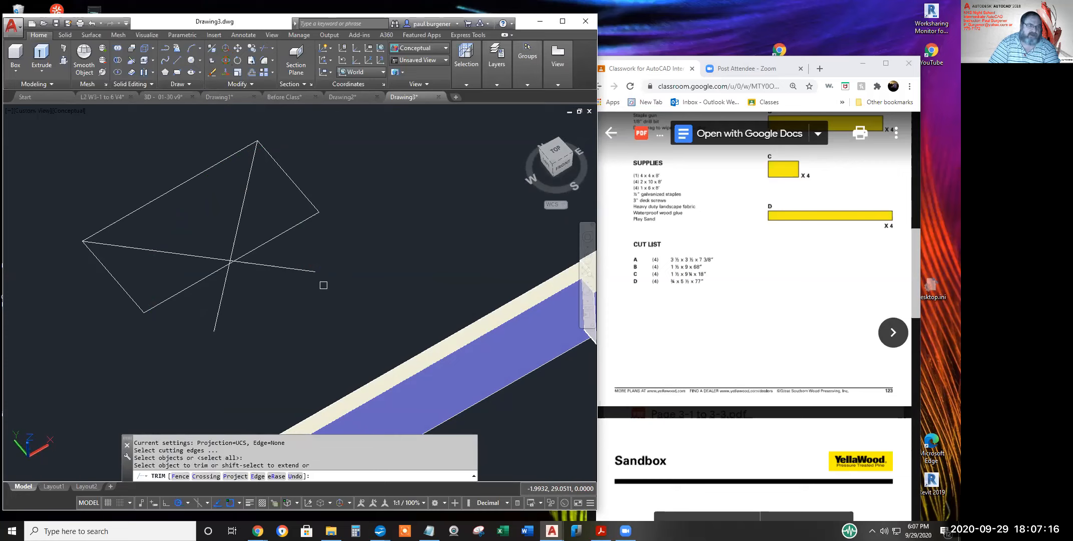
{"action": "left_click", "coordinate": [293, 185]}
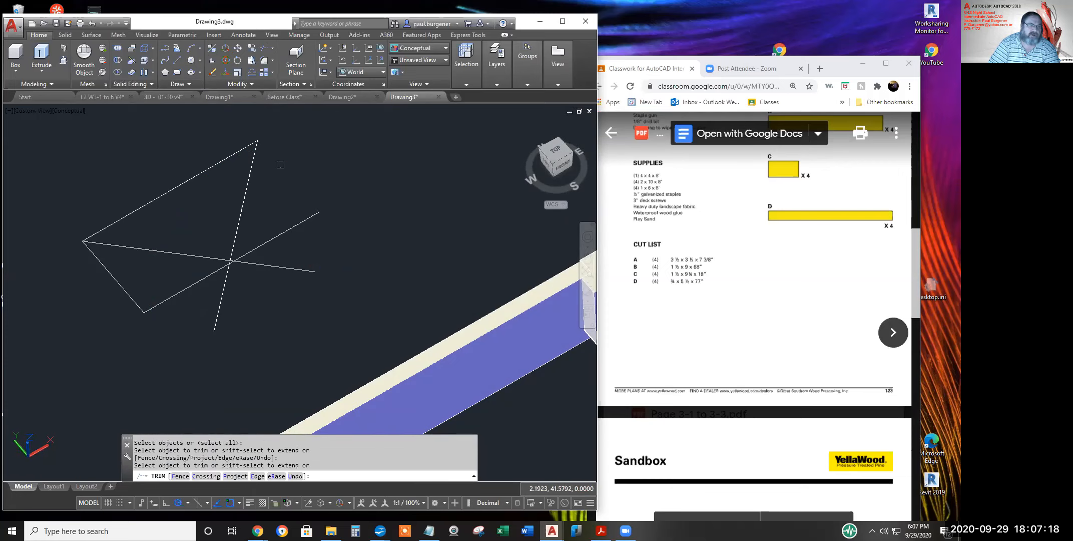
{"action": "scroll", "coordinate": [215, 250], "scroll_direction": "up", "scroll_amount": 5}
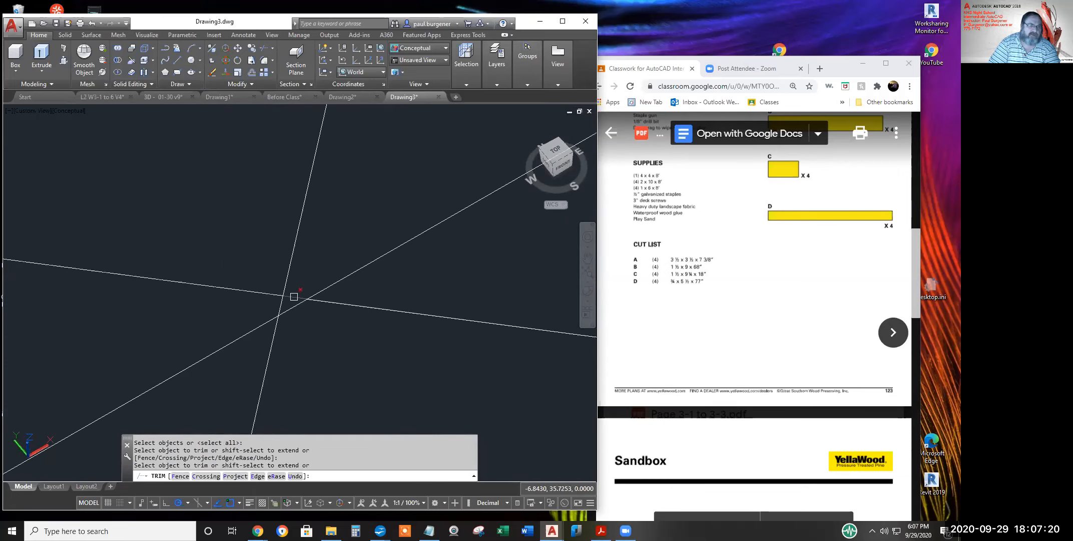
{"action": "scroll", "coordinate": [187, 313], "scroll_direction": "down", "scroll_amount": 3}
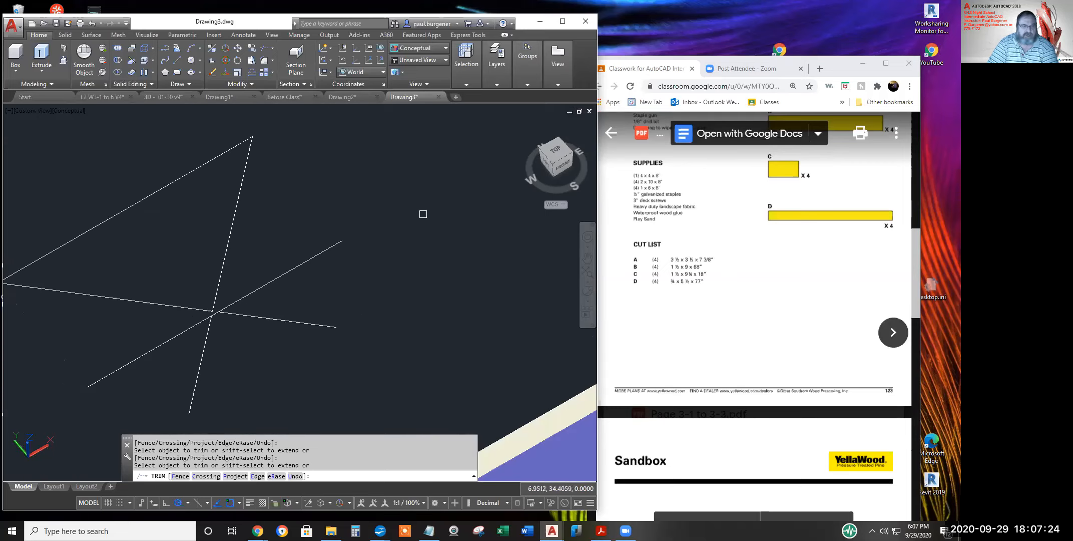
{"action": "key", "text": "Return"}
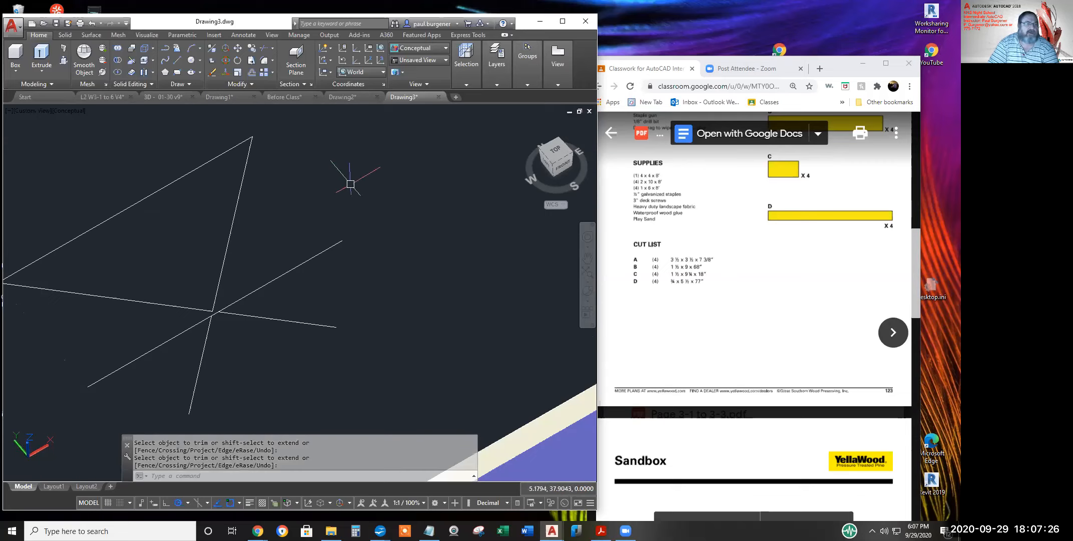
Erase the three leftover line pieces beyond the crossing point, keeping only the triangle
{"action": "left_click", "coordinate": [213, 72]}
{"action": "left_click", "coordinate": [271, 338]}
{"action": "left_click", "coordinate": [250, 282]}
{"action": "left_click", "coordinate": [230, 349]}
{"action": "left_click", "coordinate": [199, 332]}
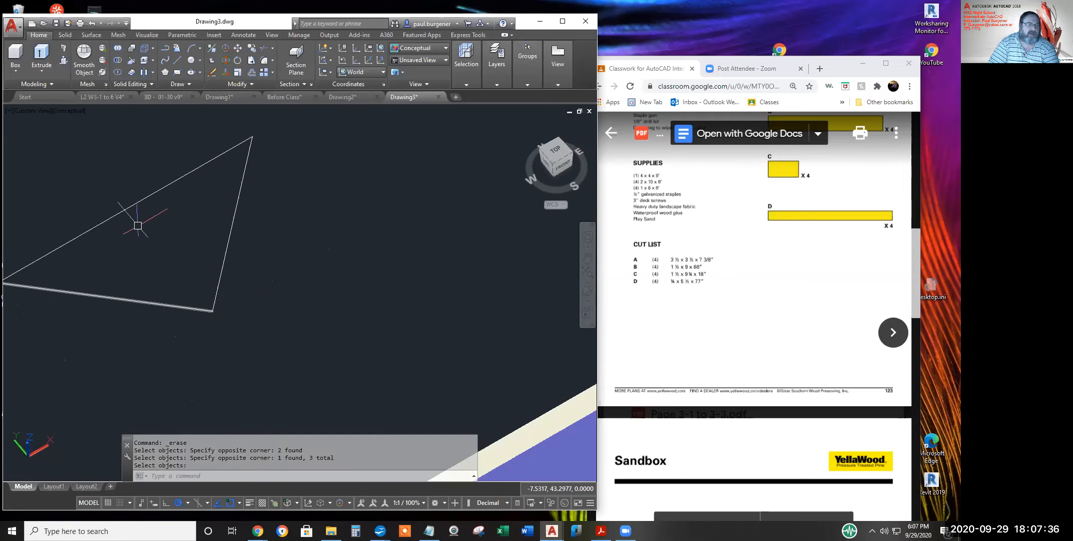
Join the triangle's three edges into a single closed polyline with Edit Polyline
{"action": "middle_click_drag", "start_coordinate": [208, 227], "coordinate": [283, 226]}
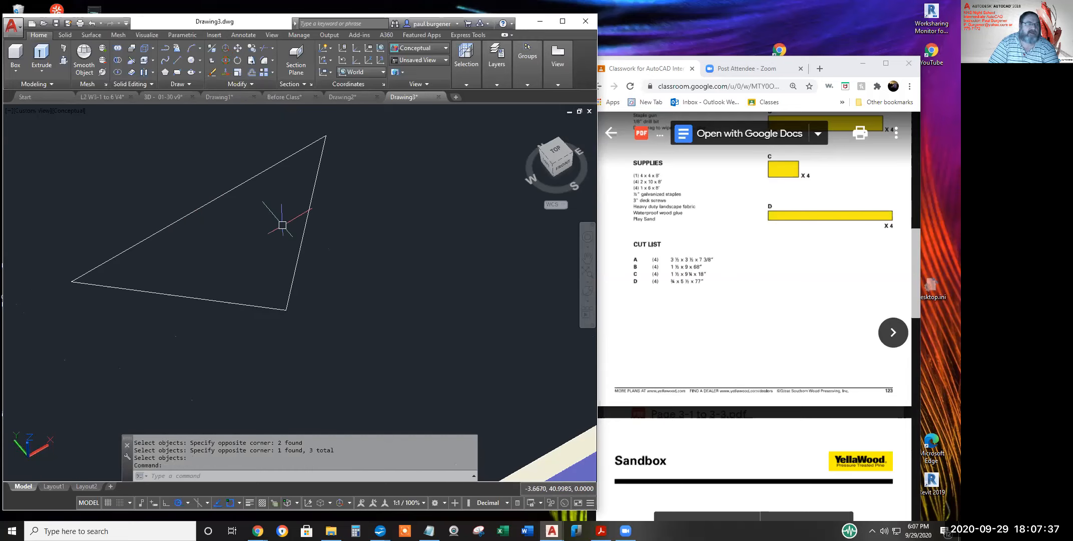
{"action": "left_click", "coordinate": [243, 84]}
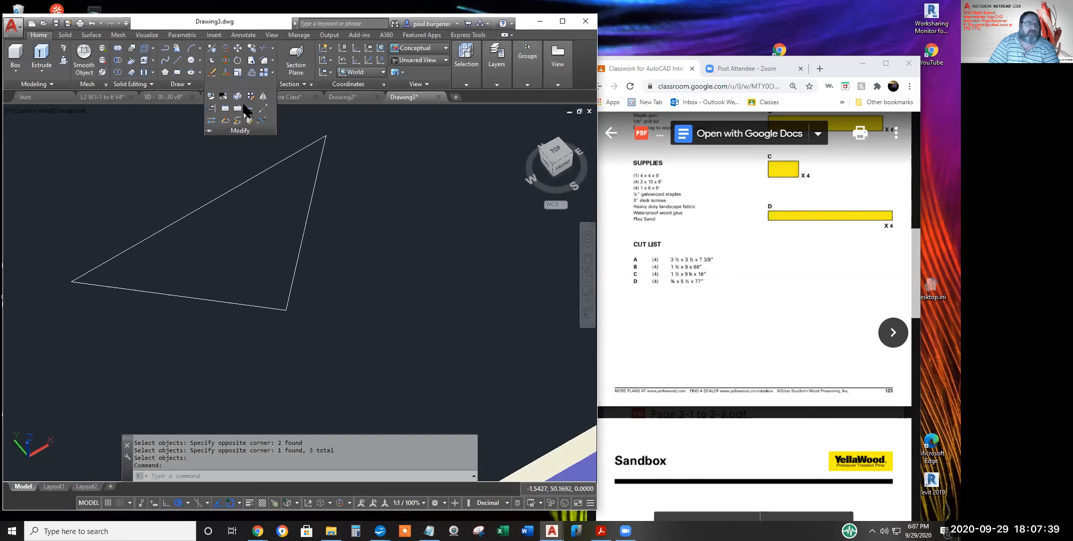
{"action": "left_click", "coordinate": [224, 128]}
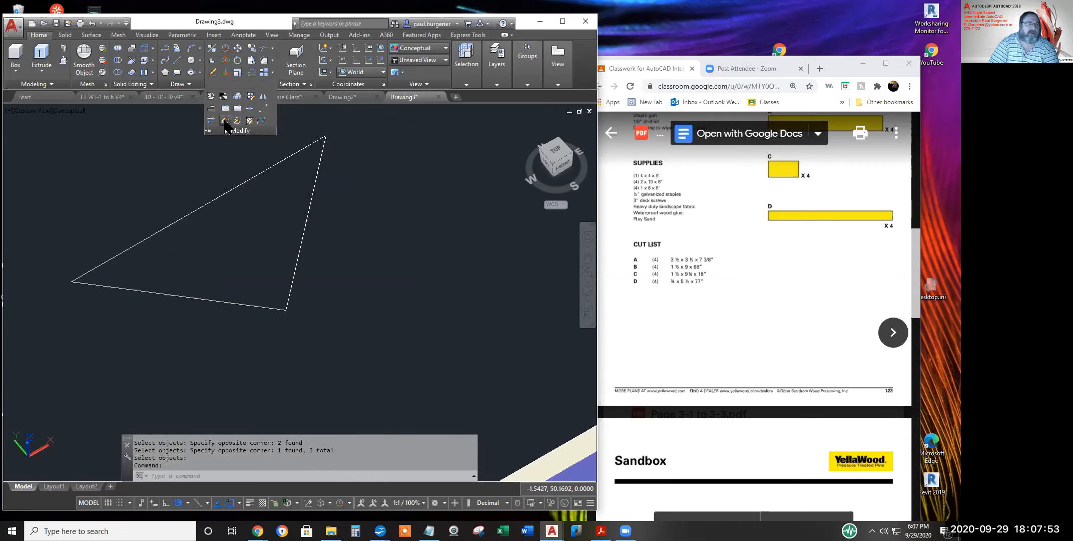
{"action": "left_click", "coordinate": [245, 181]}
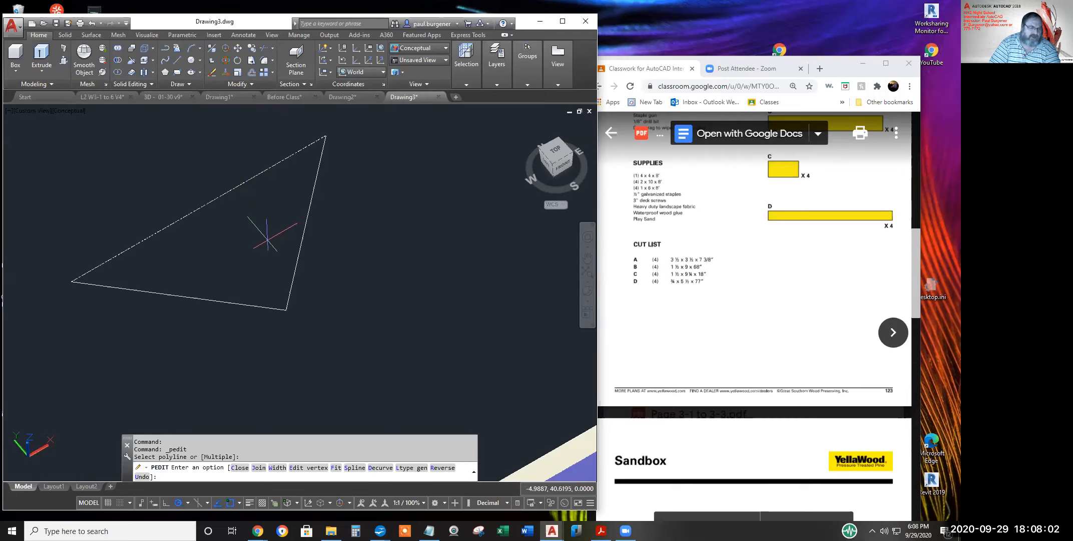
{"action": "left_click", "coordinate": [259, 468]}
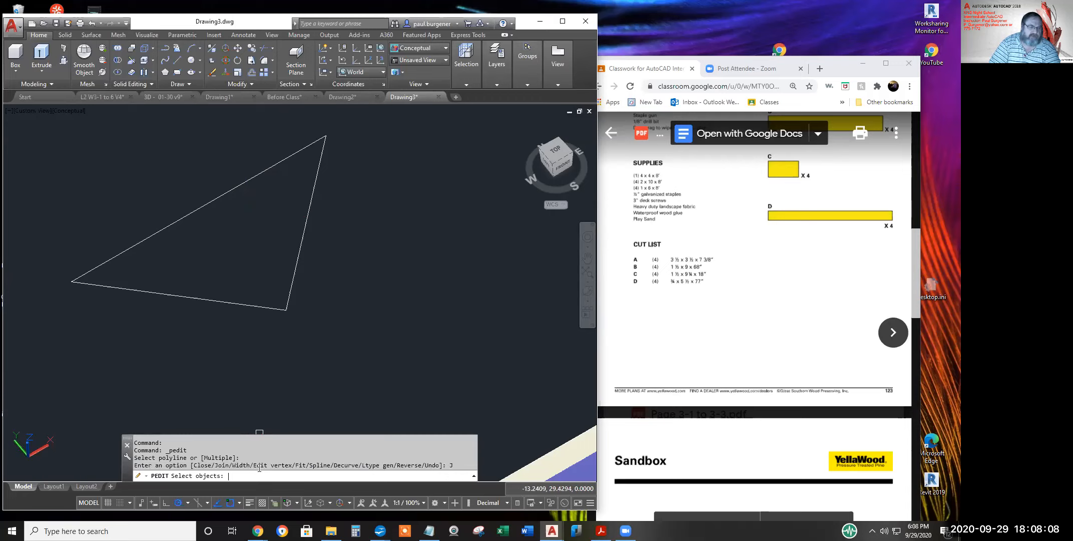
{"action": "left_click", "coordinate": [349, 365]}
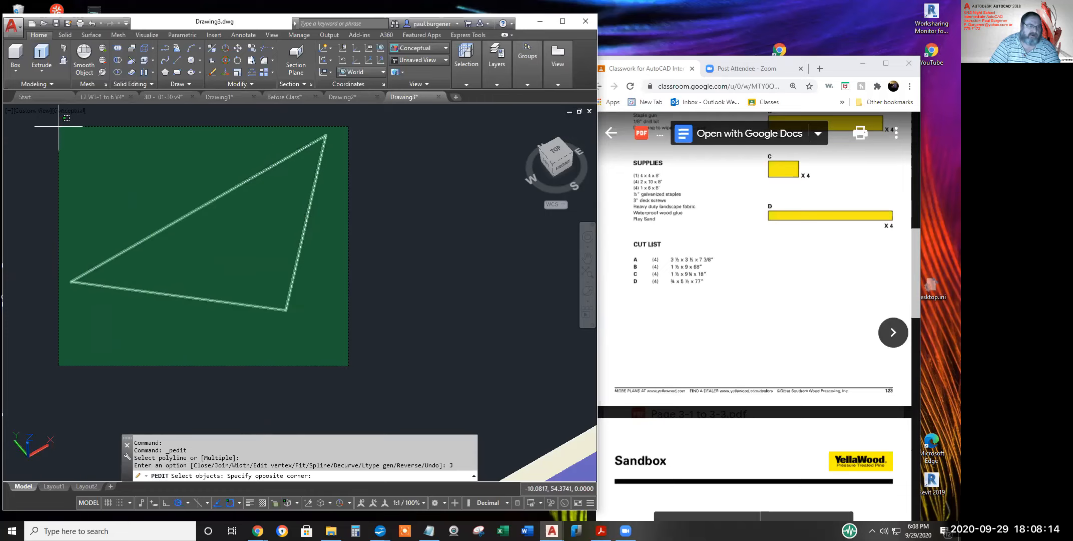
{"action": "left_click", "coordinate": [64, 125]}
{"action": "key", "text": "Return"}
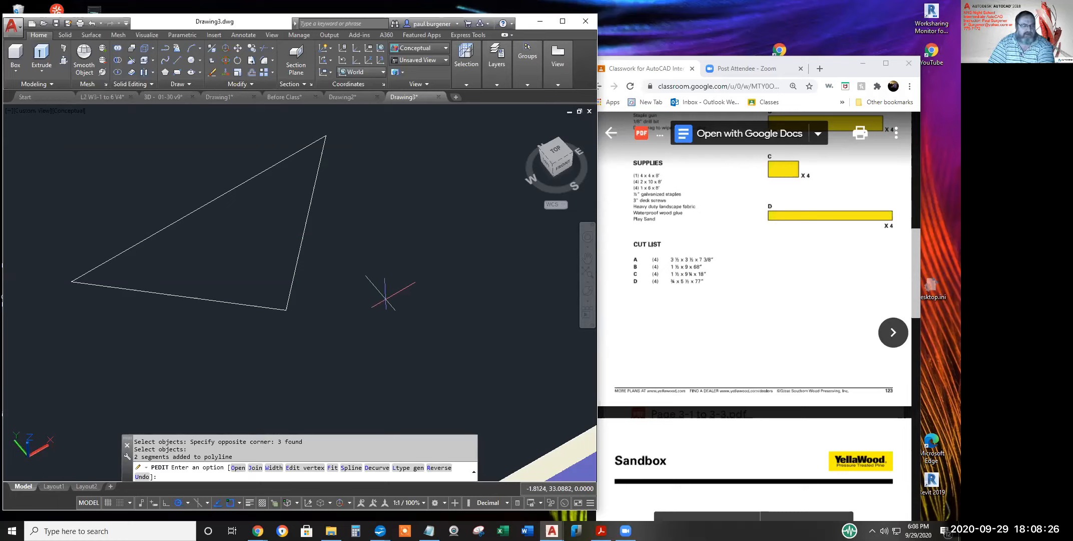
{"action": "key", "text": "Return"}
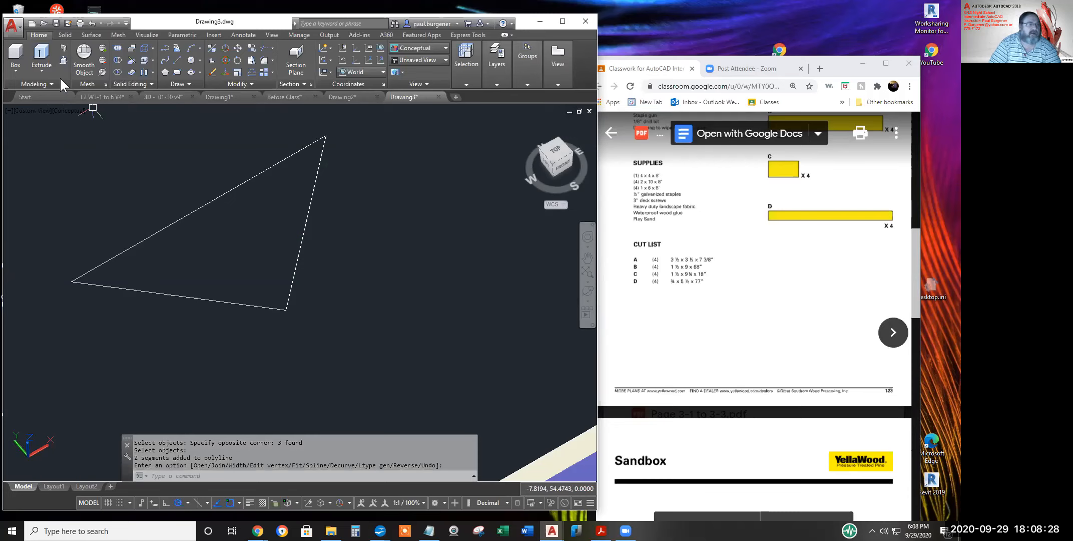
Extrude the joined triangle profile to a height of 1.5 as a solid
{"action": "left_click", "coordinate": [38, 52]}
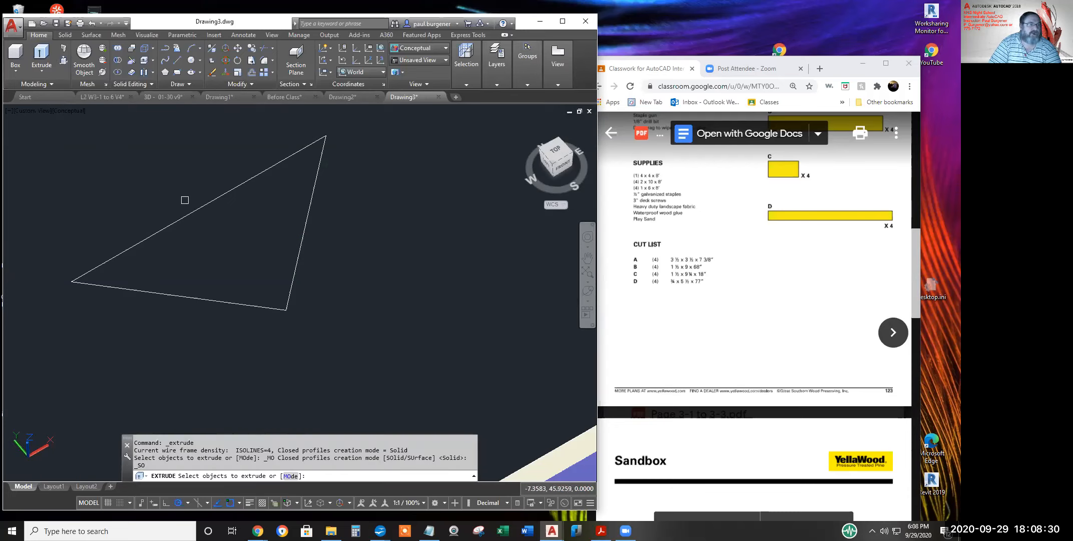
{"action": "left_click", "coordinate": [198, 208]}
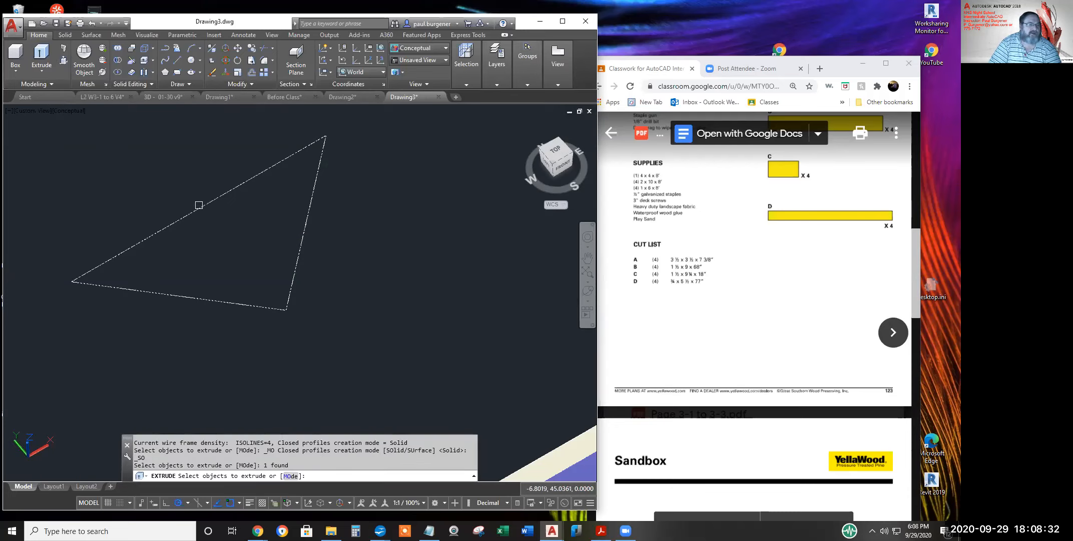
{"action": "key", "text": "Return"}
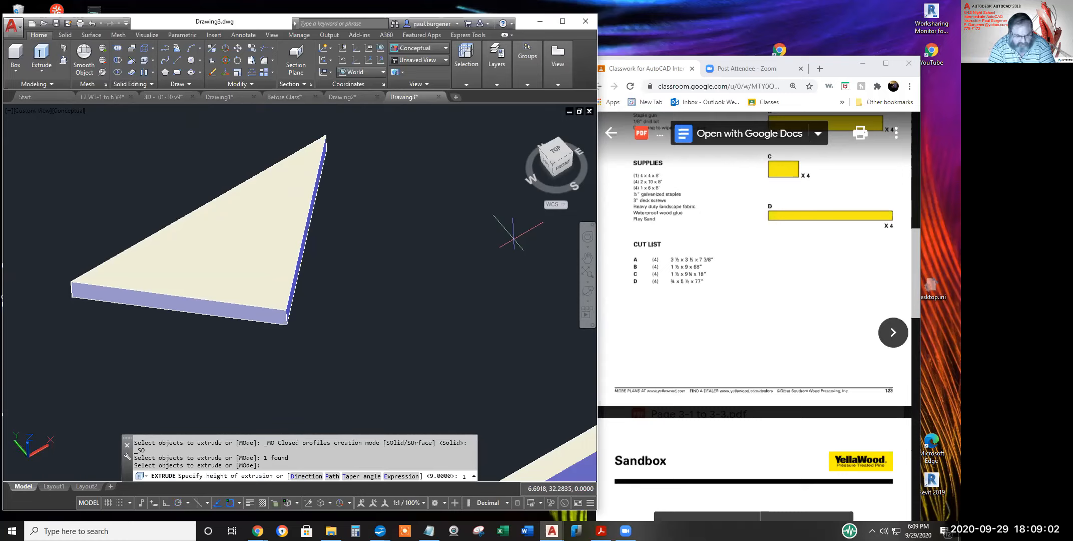
{"action": "type", "text": ".5"}
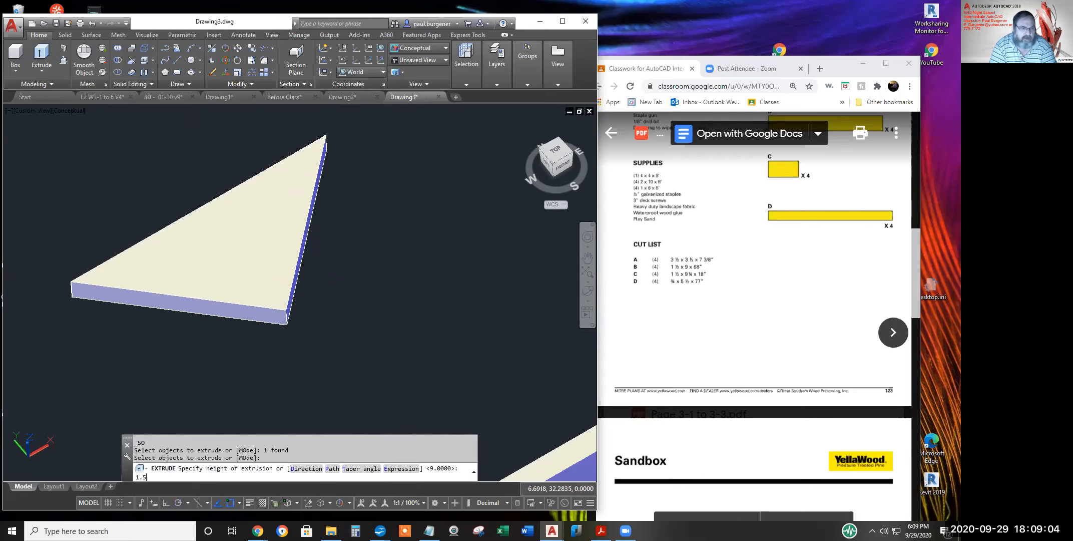
{"action": "key", "text": "Return"}
{"action": "scroll", "coordinate": [504, 251], "scroll_direction": "down", "scroll_amount": 3}
{"action": "scroll", "coordinate": [503, 265], "scroll_direction": "down", "scroll_amount": 2}
{"action": "middle_click_drag", "start_coordinate": [500, 268], "coordinate": [338, 267]}
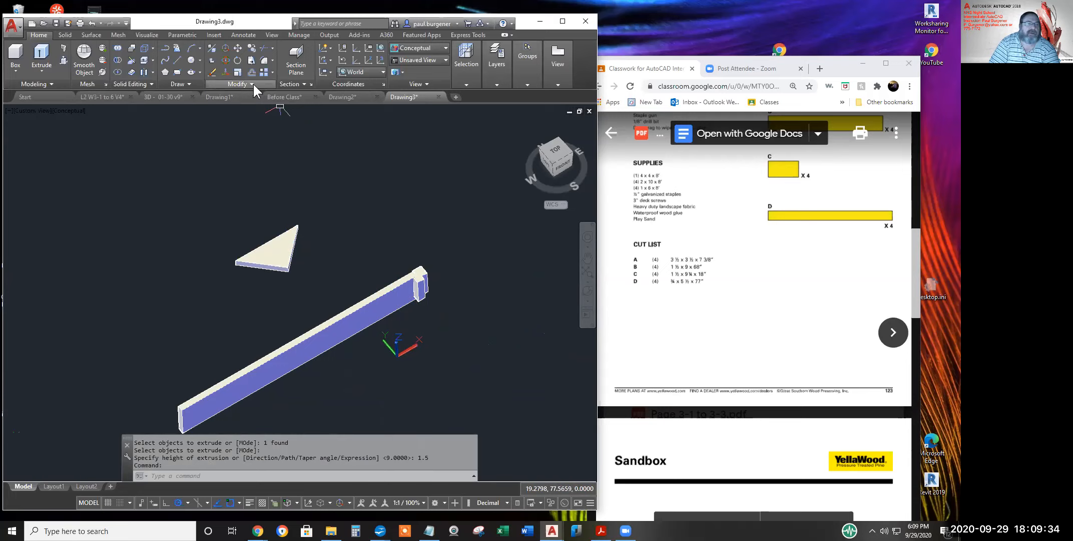
Rotate the triangular solid 135 degrees about a point just beside it
{"action": "left_click", "coordinate": [239, 61]}
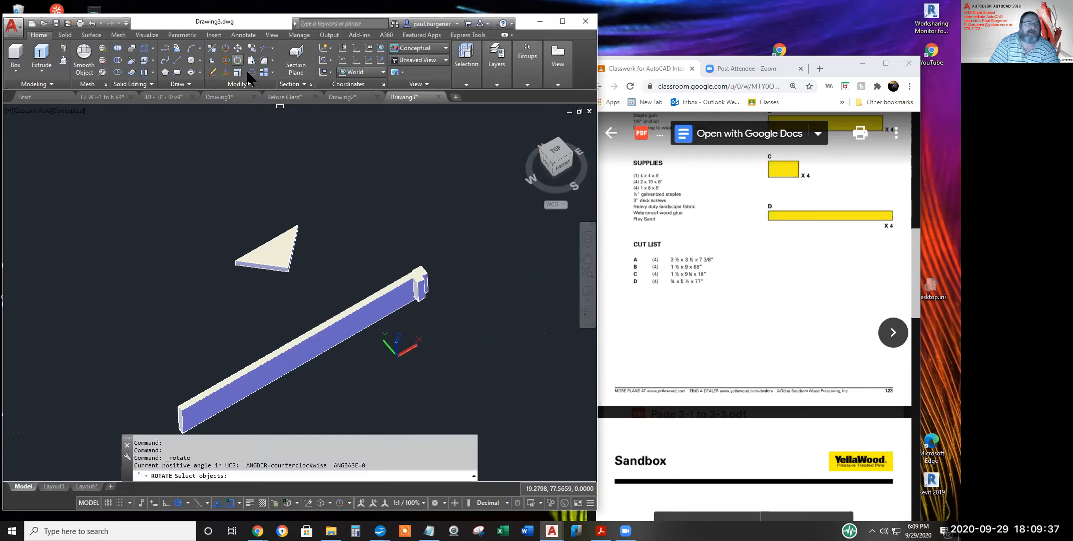
{"action": "left_click", "coordinate": [295, 248]}
{"action": "key", "text": "Return"}
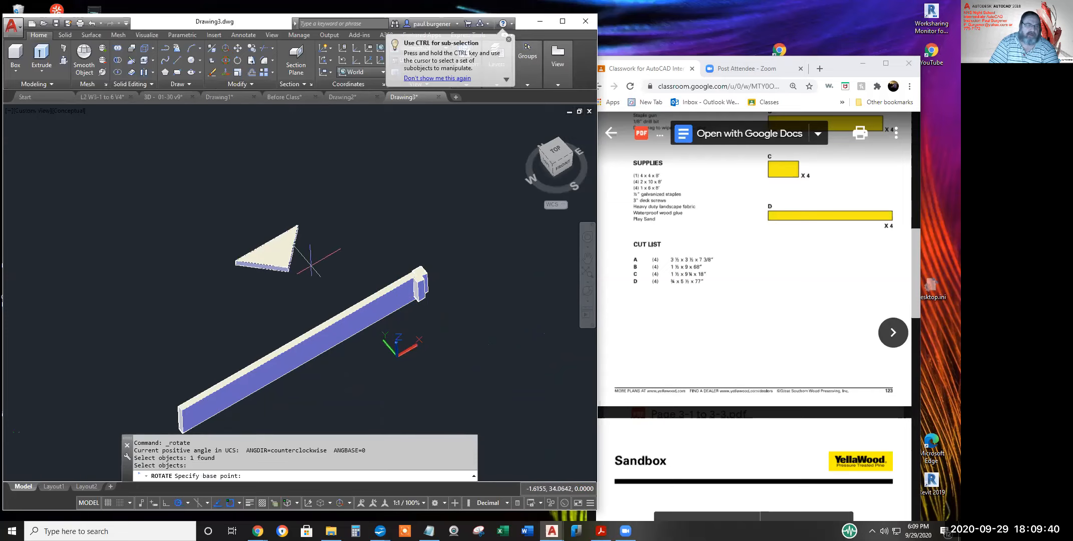
{"action": "left_click", "coordinate": [314, 266]}
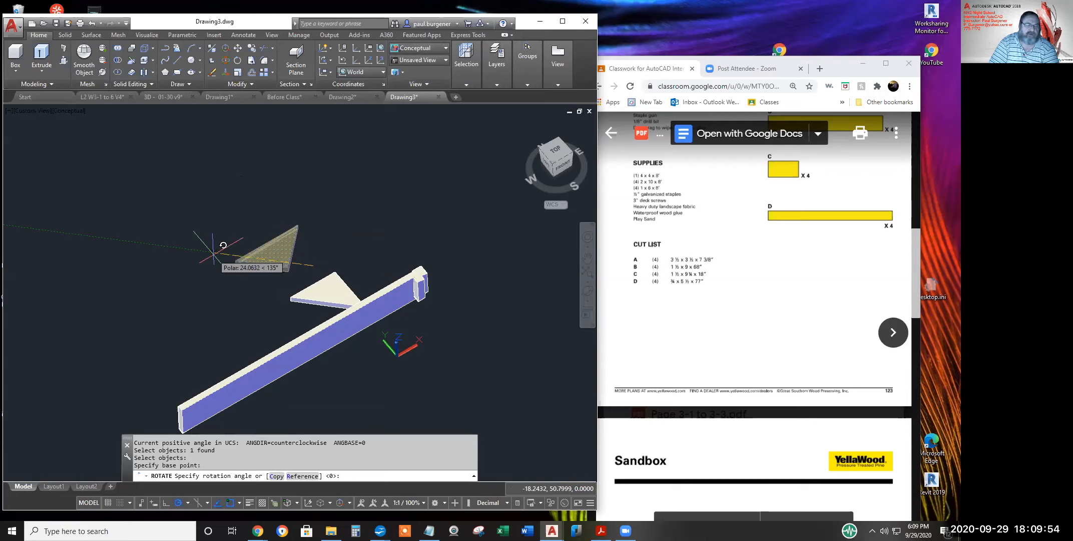
{"action": "key", "text": "Return"}
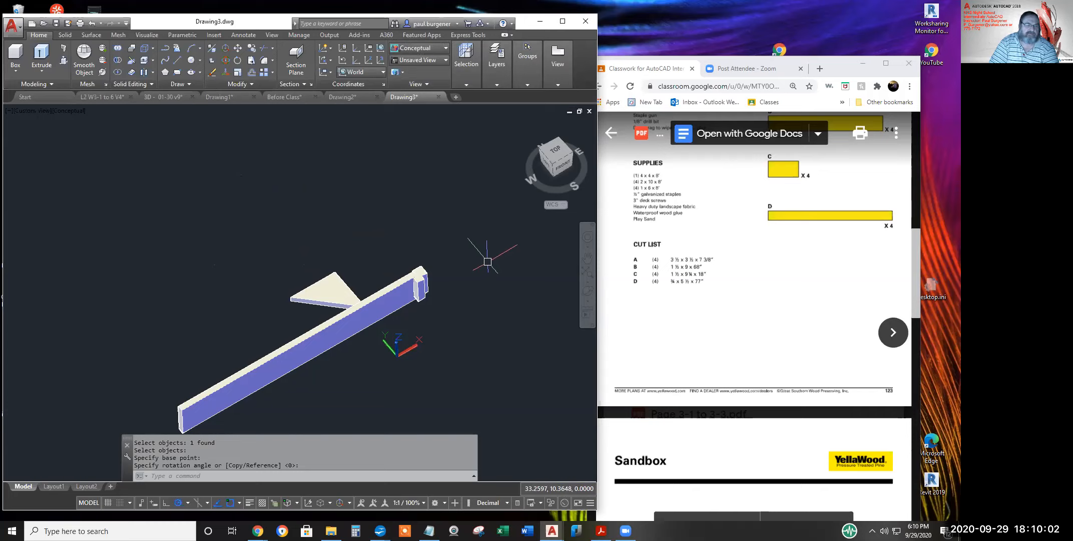
Move the triangular solid across the long board to open space in front of the notched post
{"action": "scroll", "coordinate": [419, 270], "scroll_direction": "up", "scroll_amount": 5}
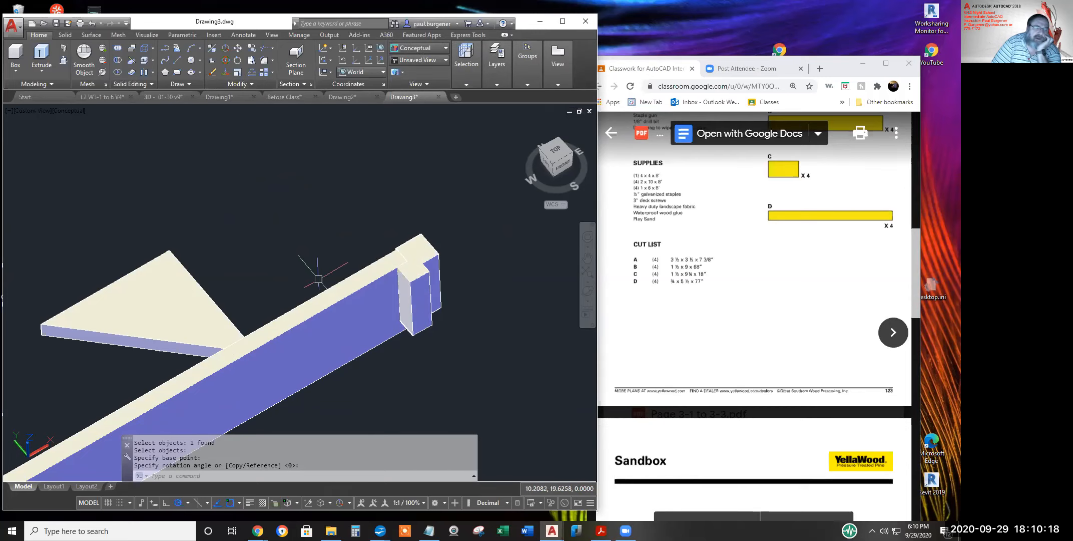
{"action": "scroll", "coordinate": [280, 247], "scroll_direction": "down", "scroll_amount": 2}
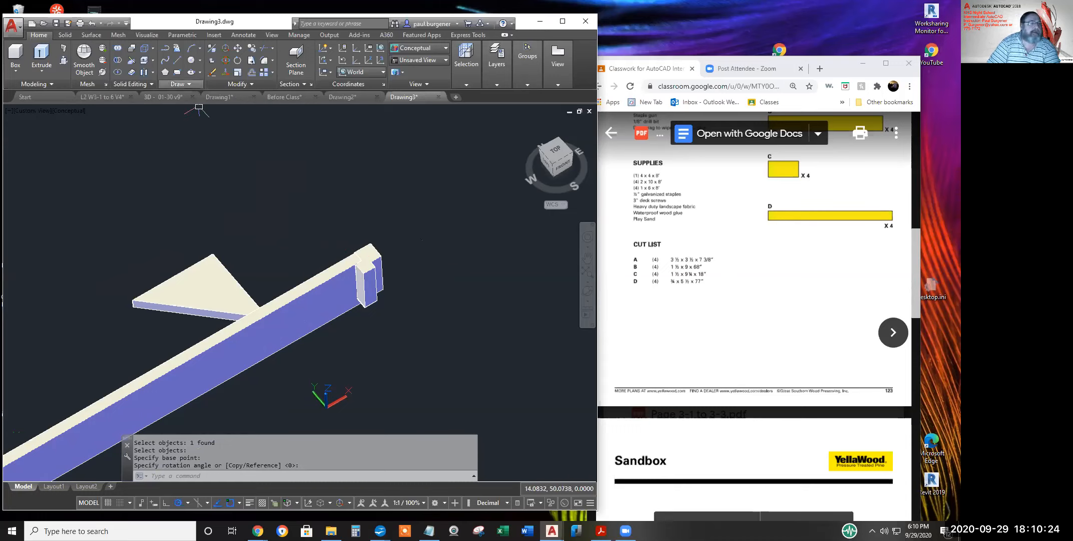
{"action": "left_click", "coordinate": [239, 50]}
{"action": "key", "text": "Return"}
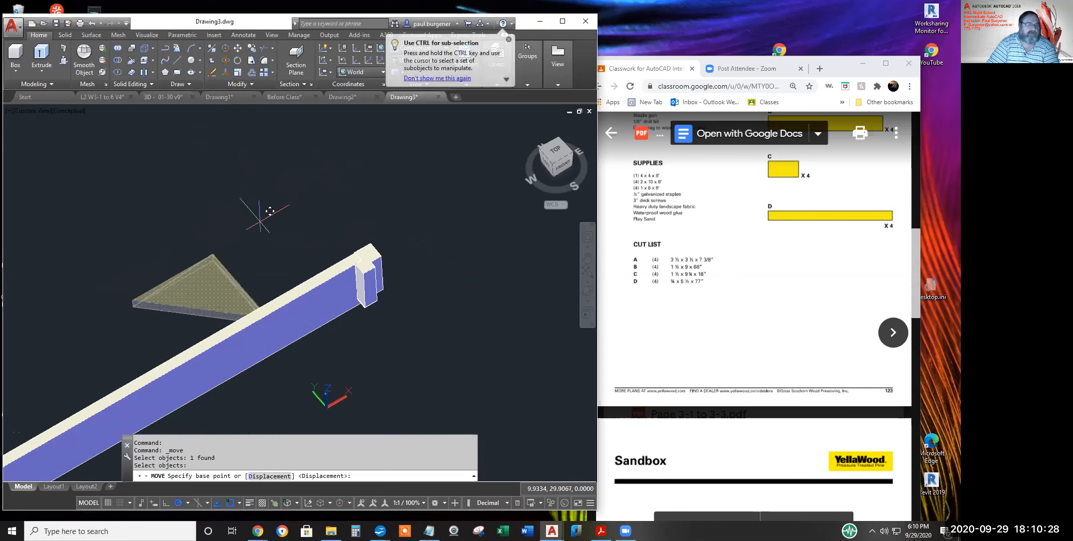
{"action": "left_click", "coordinate": [260, 221]}
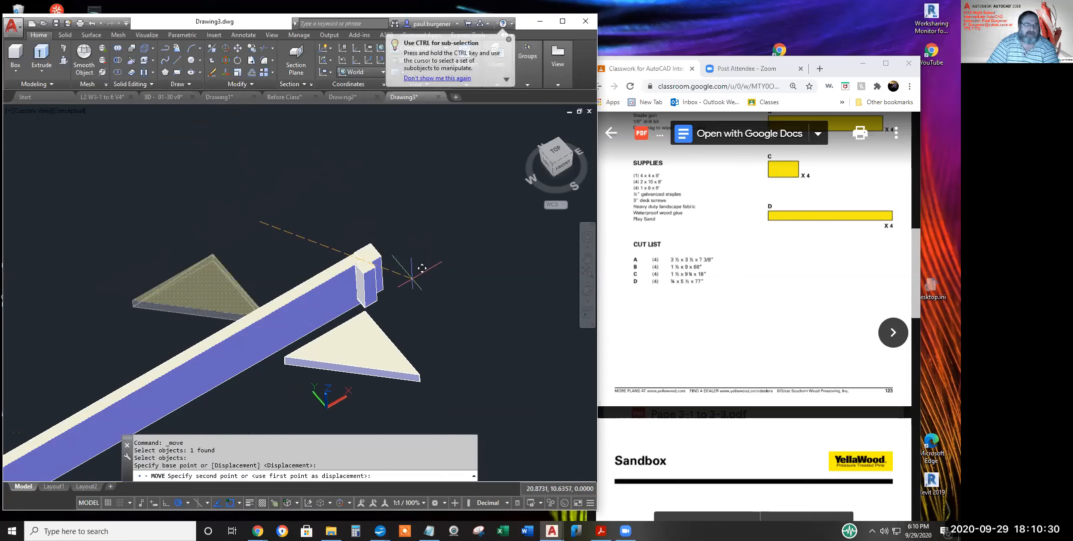
{"action": "left_click", "coordinate": [411, 276]}
{"action": "scroll", "coordinate": [395, 300], "scroll_direction": "up", "scroll_amount": 3}
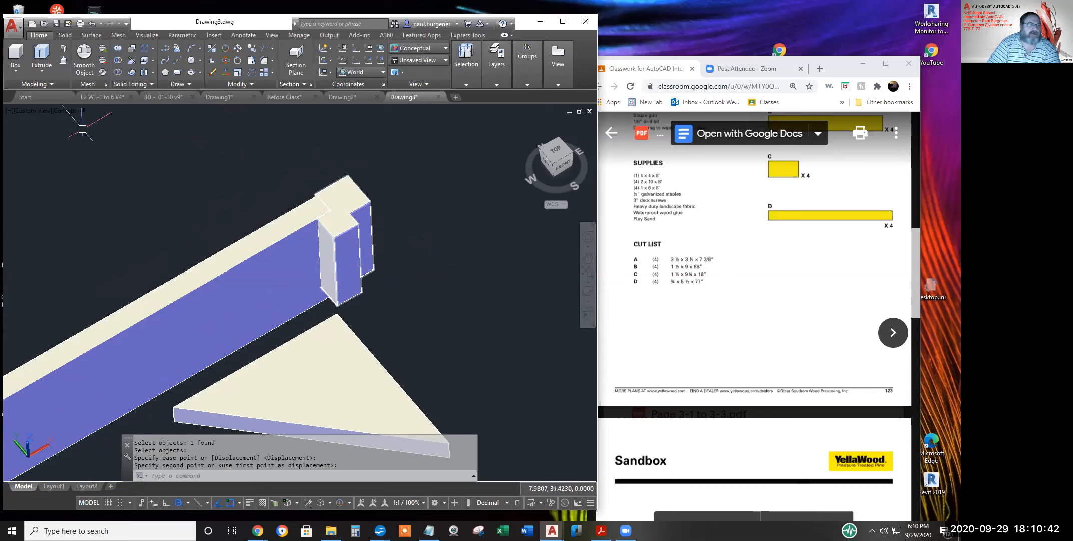
Switch the visual style to 2D Wireframe and move the triangle by its upper square corner to the lower endpoint where board and post meet
{"action": "left_click", "coordinate": [72, 116]}
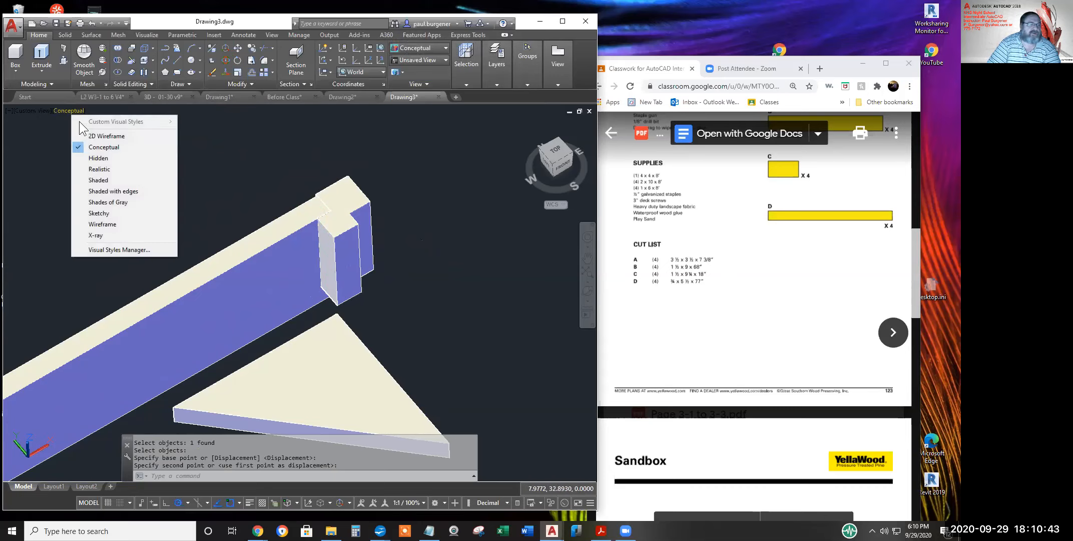
{"action": "left_click", "coordinate": [104, 136]}
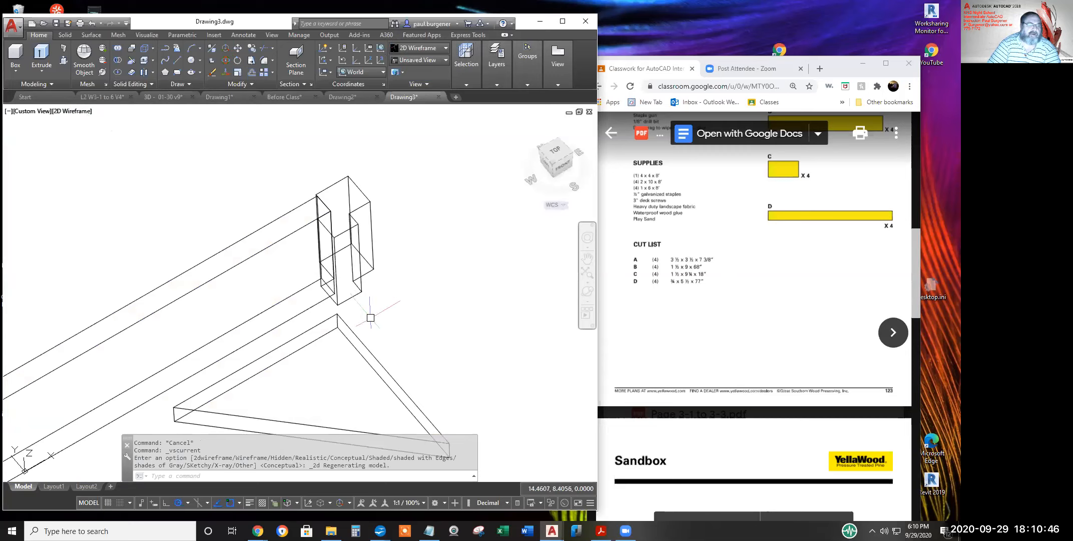
{"action": "left_click", "coordinate": [238, 48]}
{"action": "left_click", "coordinate": [384, 366]}
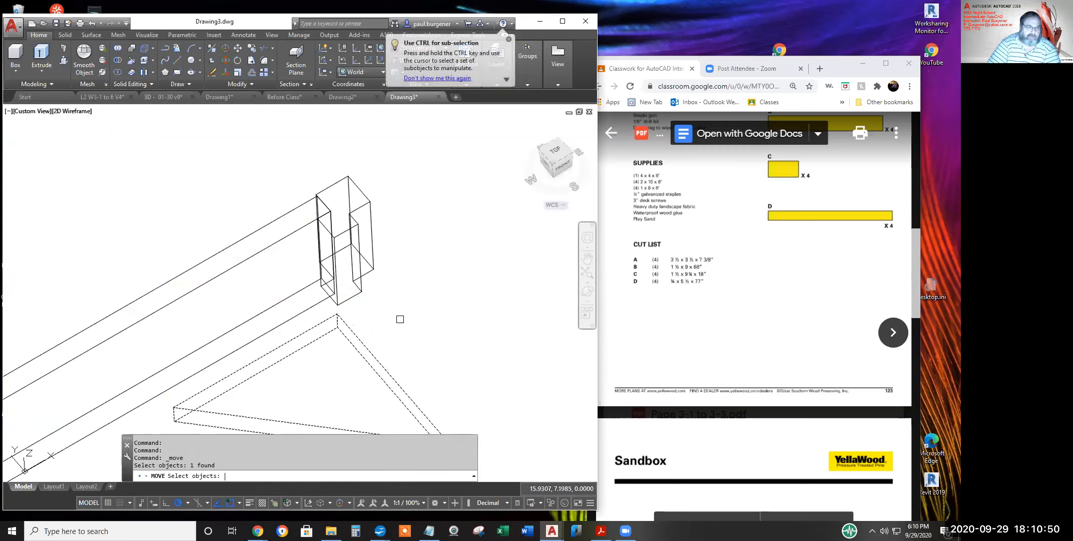
{"action": "key", "text": "Return"}
{"action": "left_click", "coordinate": [337, 313]}
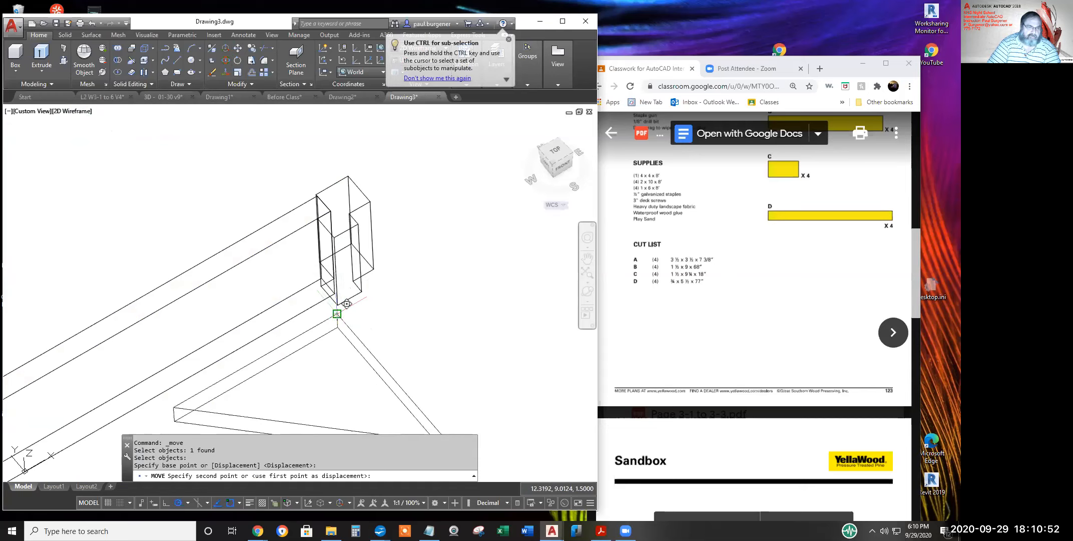
{"action": "scroll", "coordinate": [338, 308], "scroll_direction": "up", "scroll_amount": 2}
{"action": "scroll", "coordinate": [345, 296], "scroll_direction": "up", "scroll_amount": 1}
{"action": "middle_click_drag", "start_coordinate": [343, 299], "coordinate": [341, 188]}
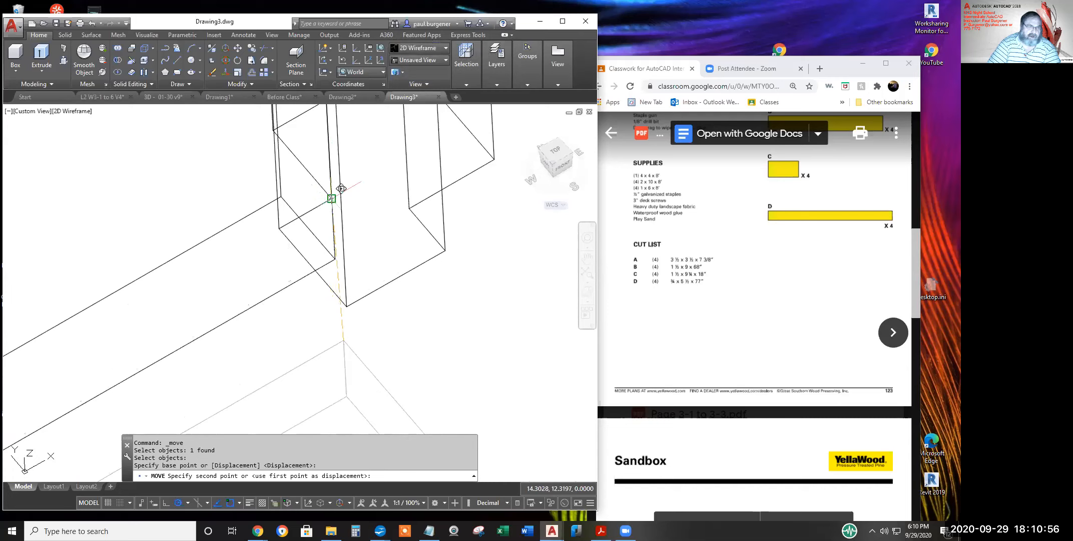
{"action": "left_click", "coordinate": [341, 205]}
Examine how the triangle's square corner and long side edge line up with the board's lower edge and the notched post
{"action": "scroll", "coordinate": [470, 283], "scroll_direction": "down", "scroll_amount": 2}
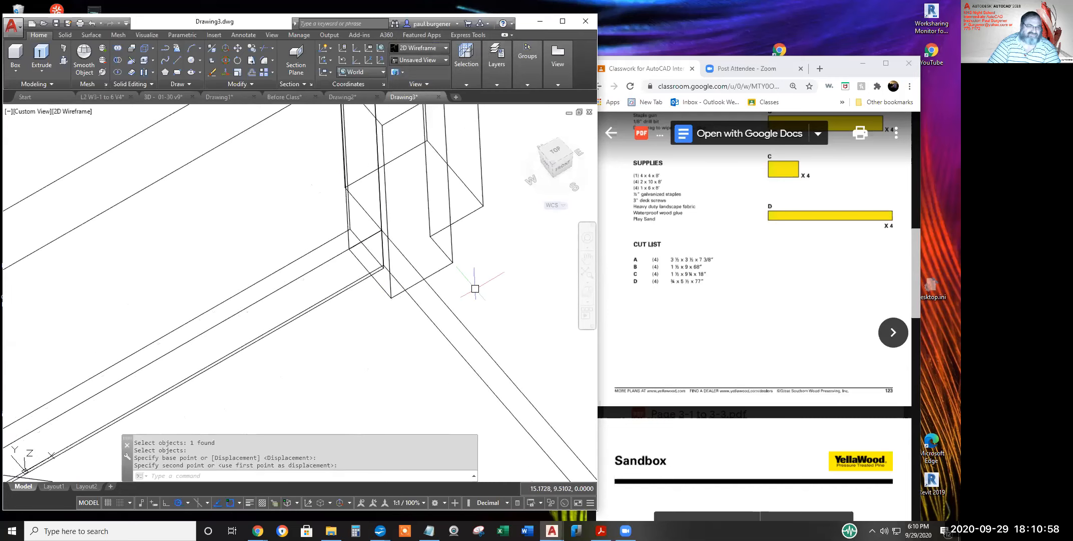
{"action": "scroll", "coordinate": [395, 284], "scroll_direction": "up", "scroll_amount": 3}
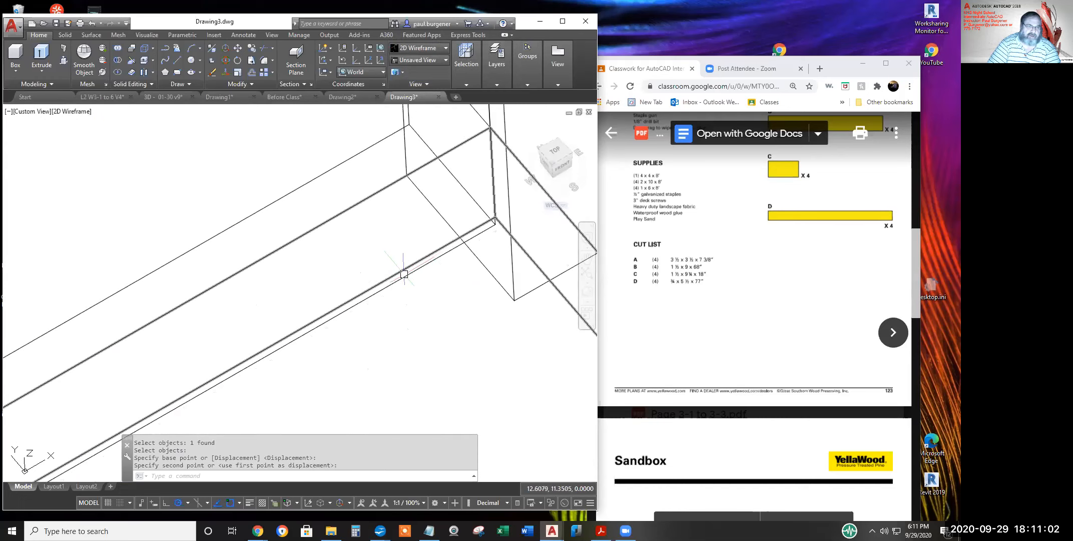
{"action": "scroll", "coordinate": [420, 272], "scroll_direction": "down", "scroll_amount": 3}
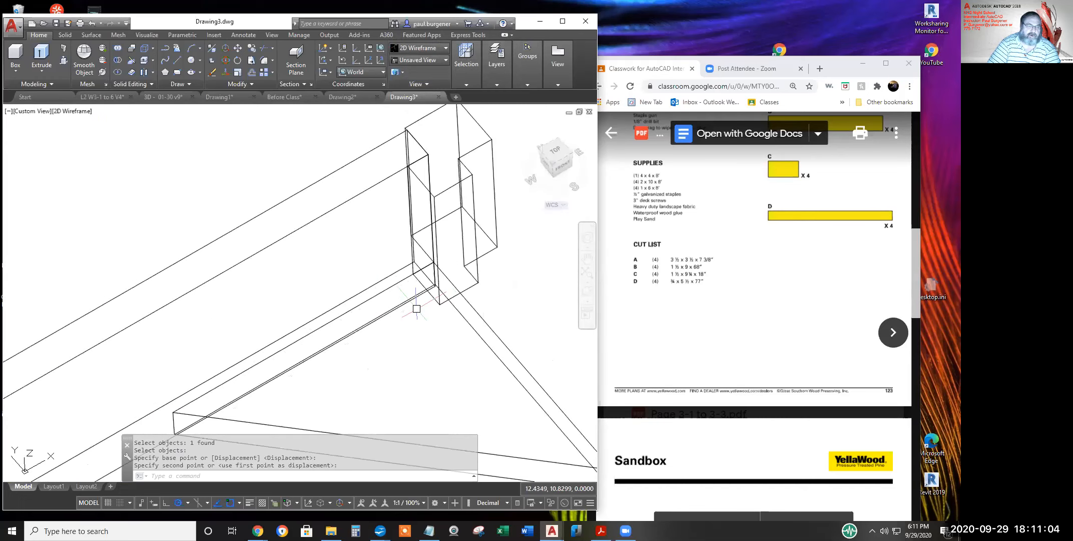
{"action": "scroll", "coordinate": [301, 370], "scroll_direction": "up", "scroll_amount": 5}
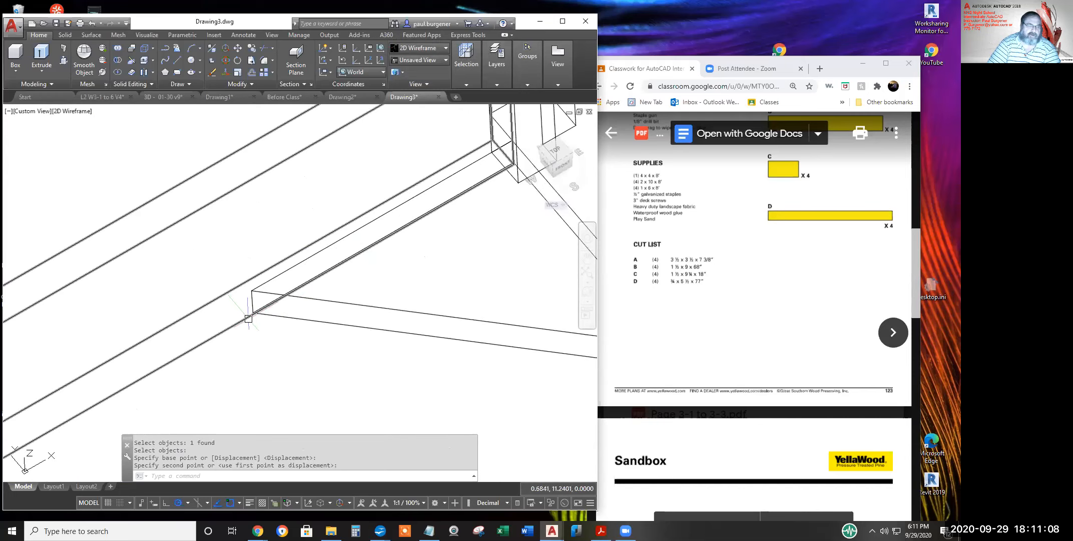
{"action": "scroll", "coordinate": [501, 292], "scroll_direction": "down", "scroll_amount": 3}
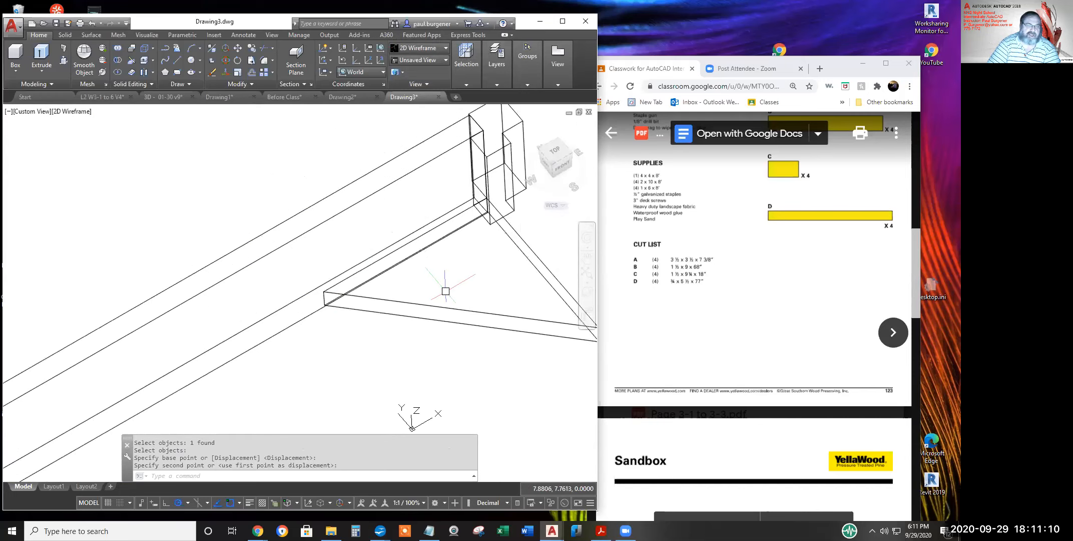
{"action": "middle_click_drag", "start_coordinate": [467, 268], "coordinate": [353, 344]}
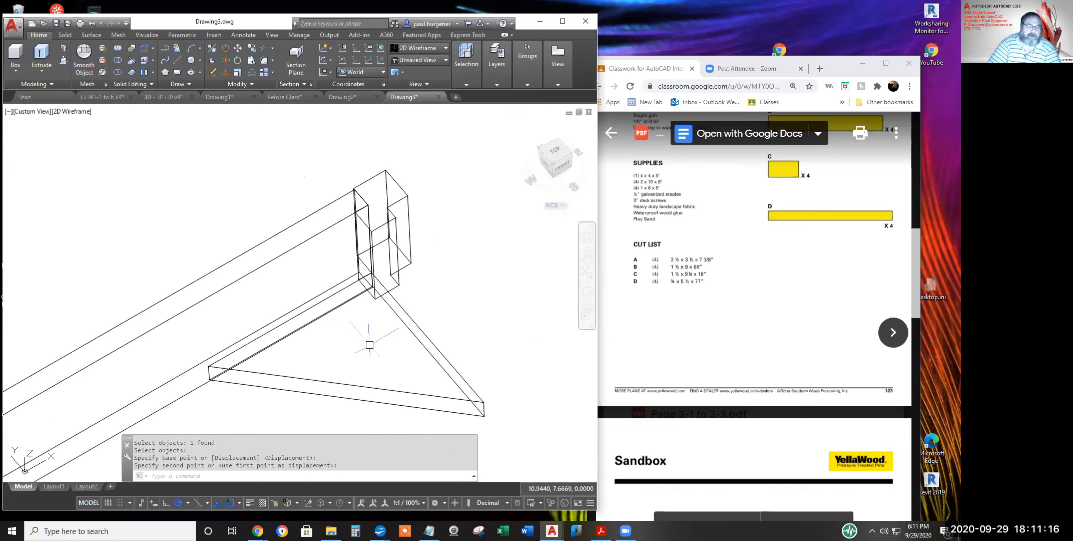
{"action": "scroll", "coordinate": [384, 298], "scroll_direction": "up", "scroll_amount": 3}
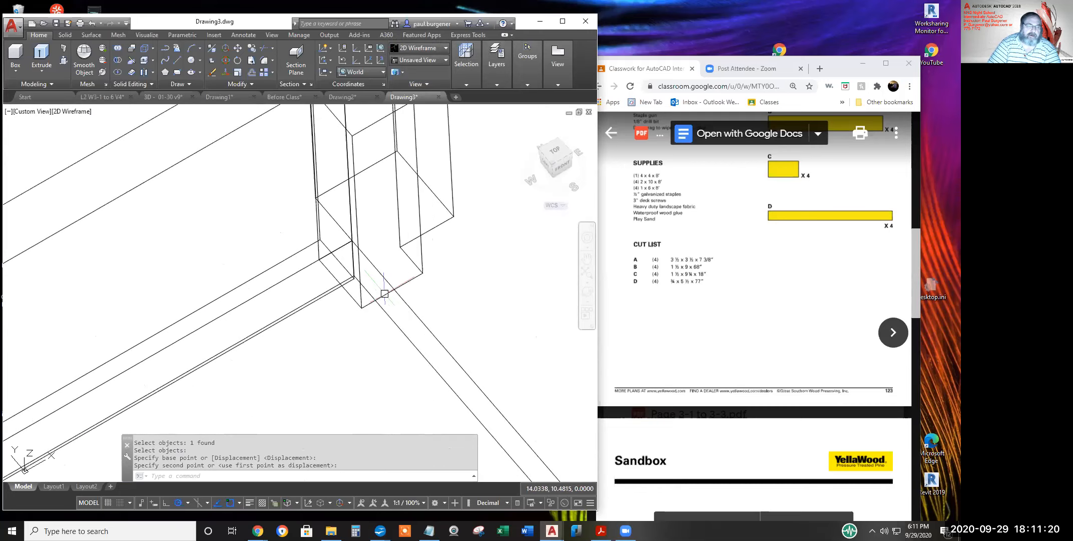
{"action": "scroll", "coordinate": [384, 292], "scroll_direction": "down", "scroll_amount": 3}
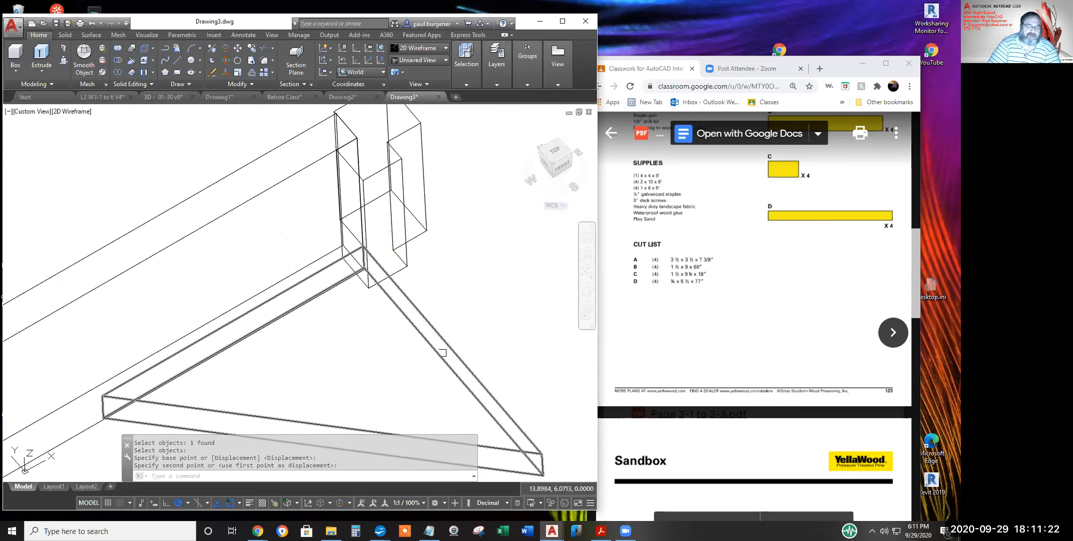
{"action": "left_click", "coordinate": [237, 47]}
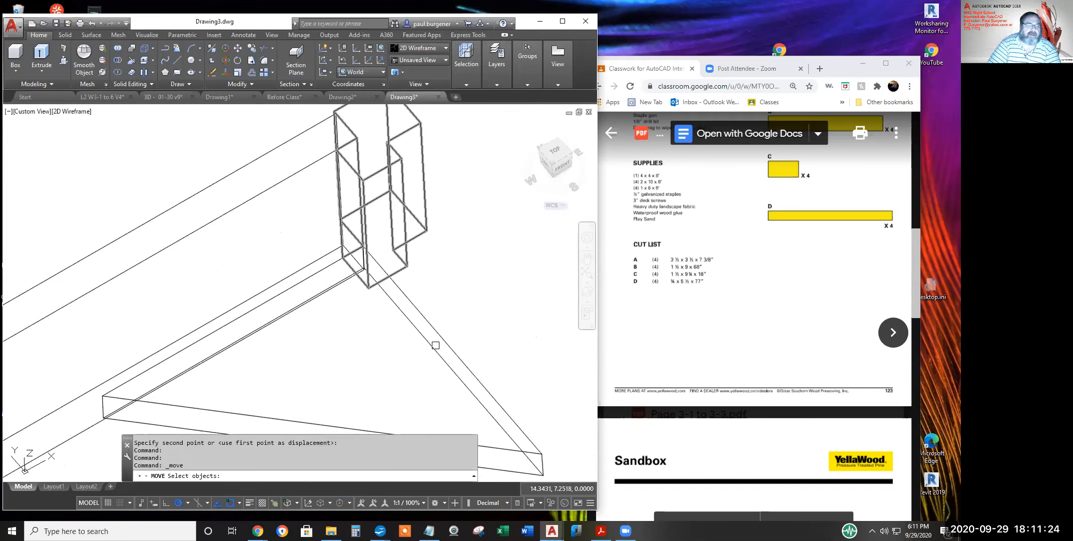
{"action": "left_click", "coordinate": [449, 349]}
{"action": "key", "text": "Return"}
{"action": "left_click", "coordinate": [475, 320]}
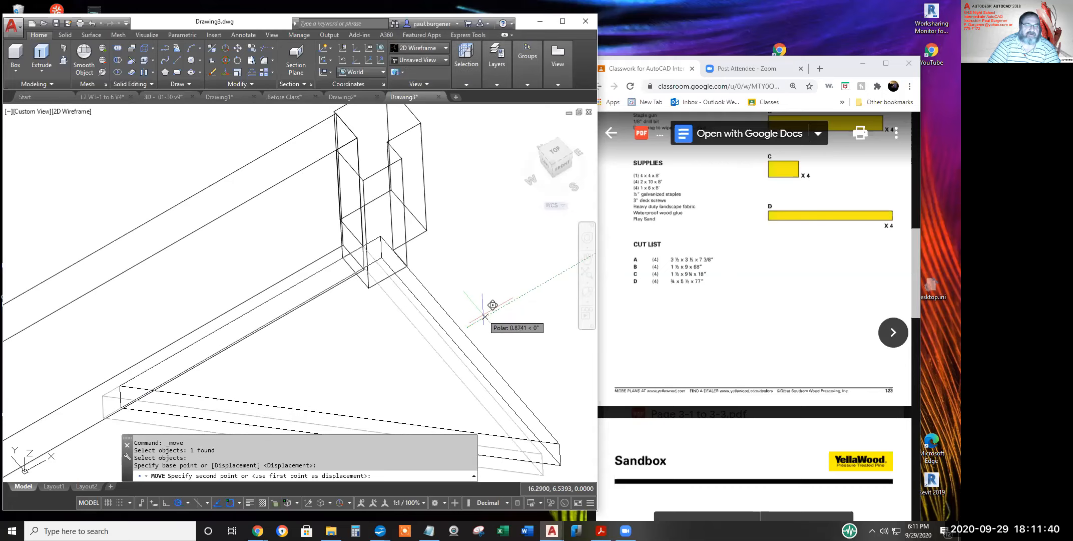
{"action": "scroll", "coordinate": [490, 307], "scroll_direction": "up", "scroll_amount": 2}
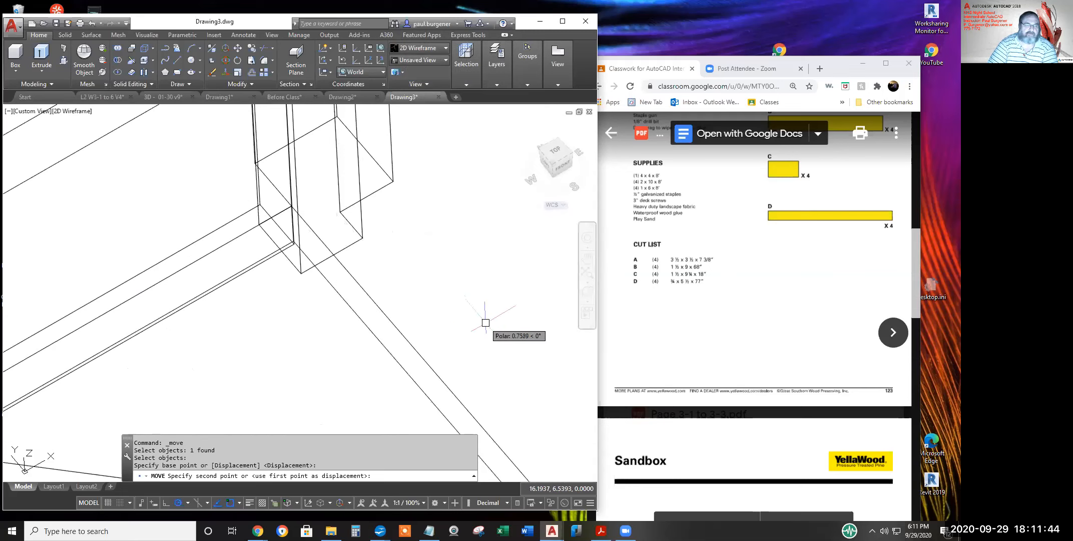
{"action": "key", "text": "Escape"}
{"action": "scroll", "coordinate": [477, 352], "scroll_direction": "up", "scroll_amount": 2}
{"action": "middle_click_drag", "start_coordinate": [477, 352], "coordinate": [353, 295]}
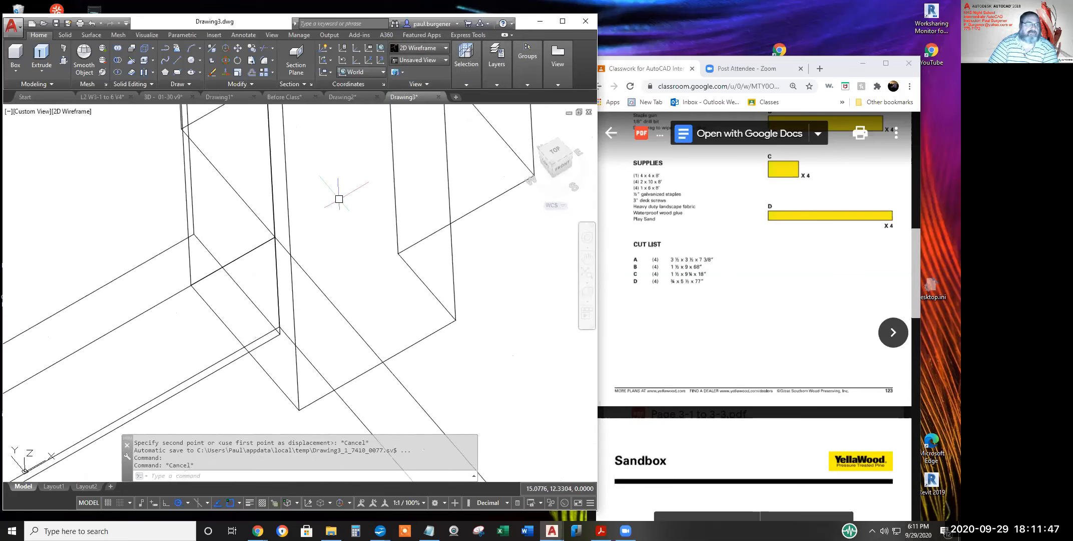
{"action": "left_click", "coordinate": [237, 51]}
{"action": "left_click", "coordinate": [341, 311]}
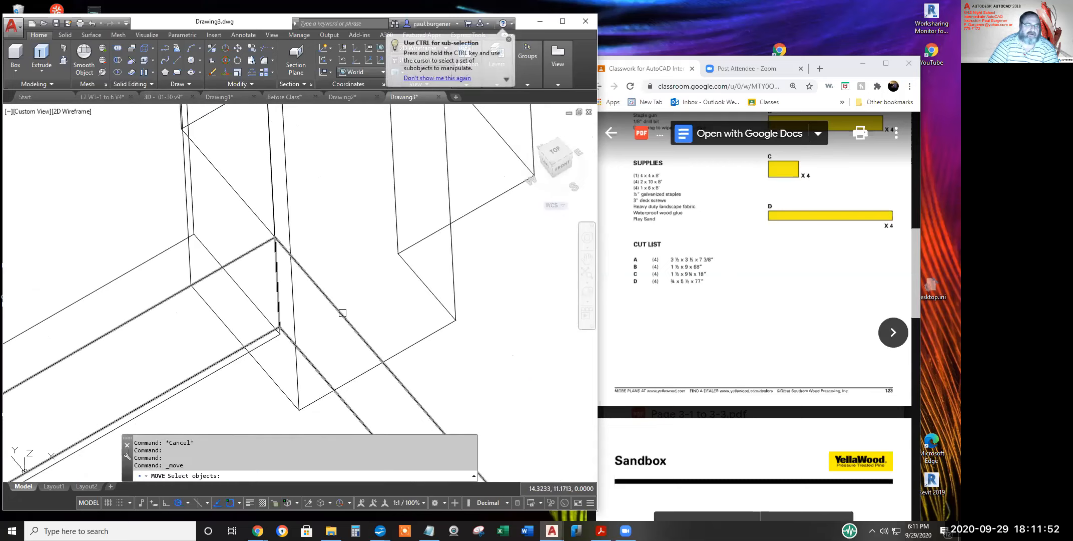
{"action": "key", "text": "Return"}
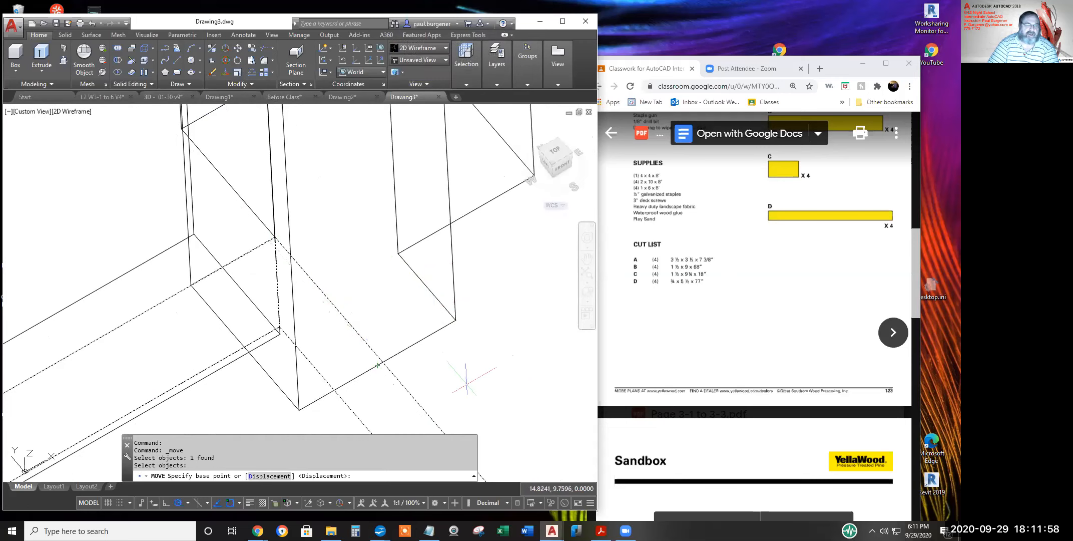
{"action": "left_click", "coordinate": [480, 383]}
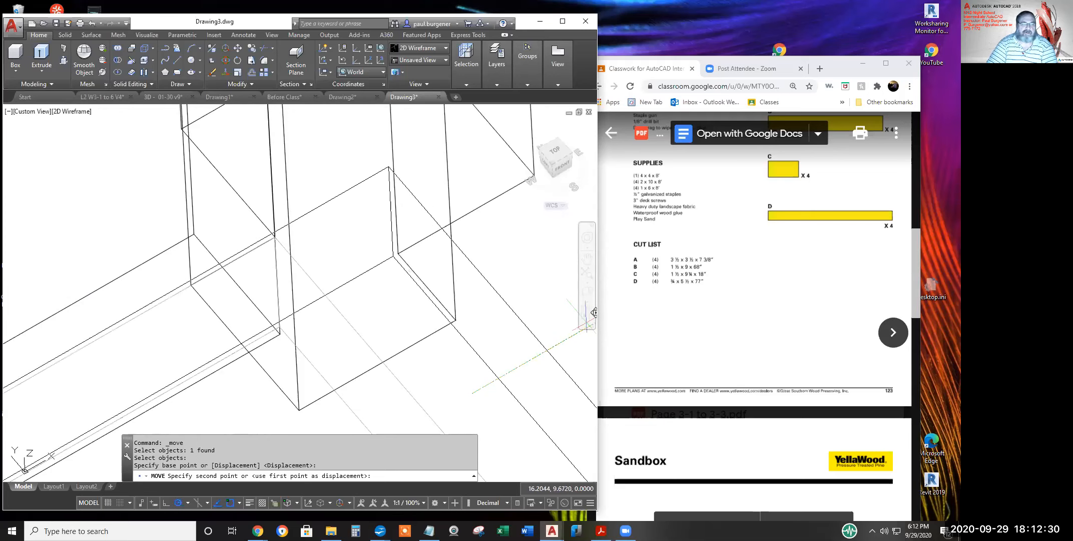
{"action": "key", "text": "Escape"}
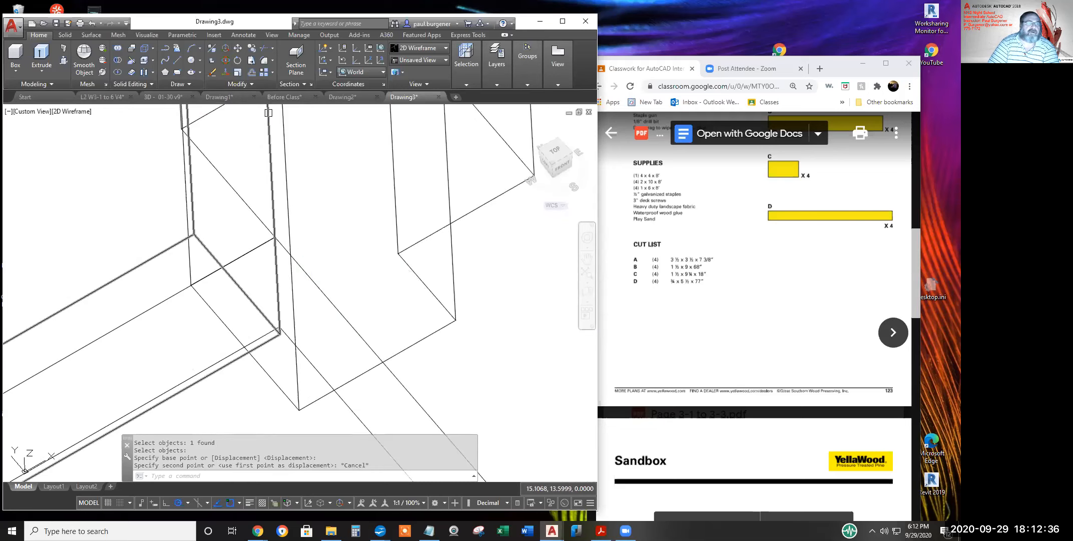
Try to move the triangular solid from its upper square corner to the notched post with a Perpendicular snap, and undo it
{"action": "key", "text": "Return"}
{"action": "left_click", "coordinate": [310, 279]}
{"action": "key", "text": "Return"}
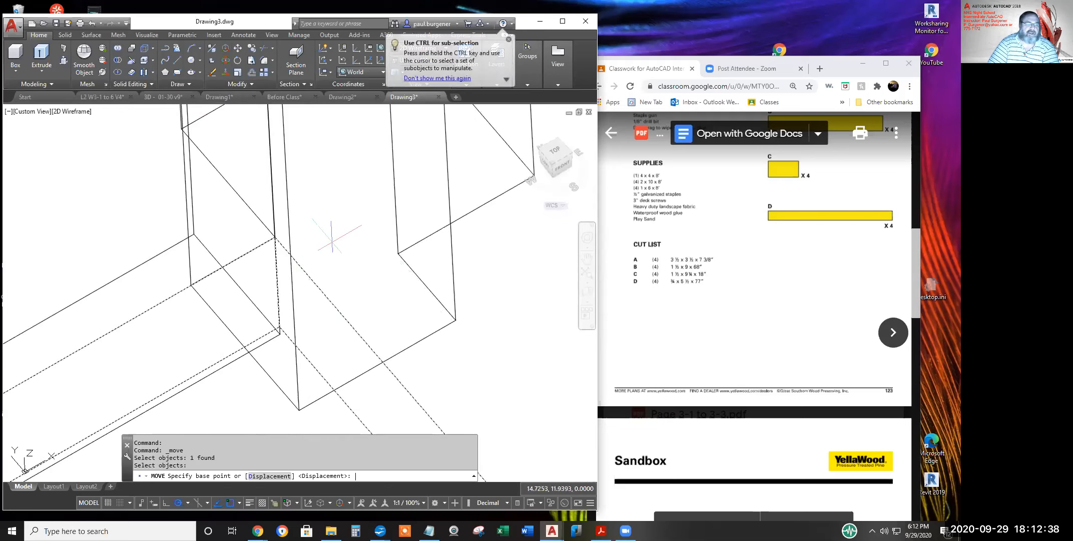
{"action": "left_click", "coordinate": [274, 236]}
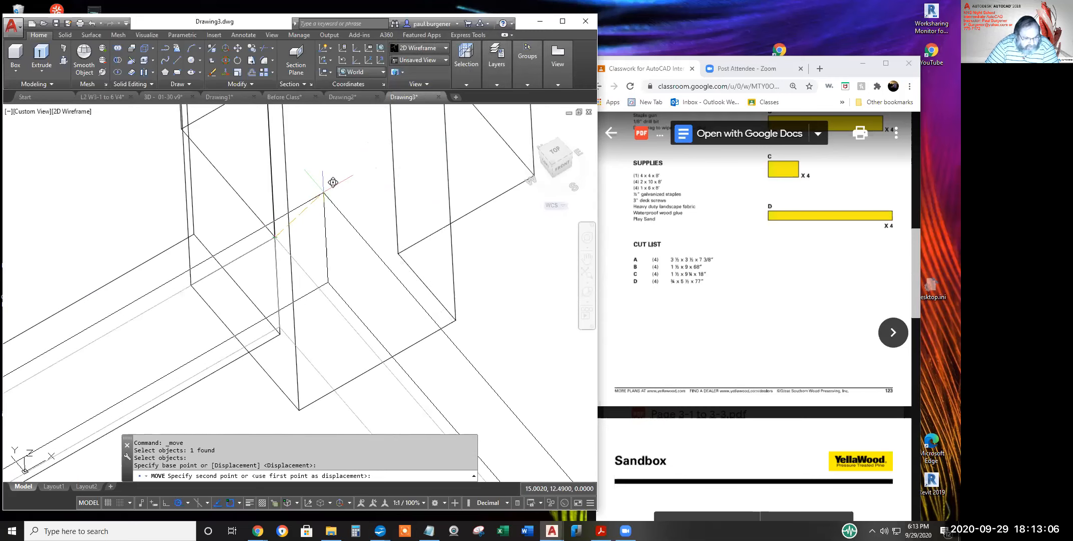
{"action": "right_click", "coordinate": [310, 197], "text": "shift"}
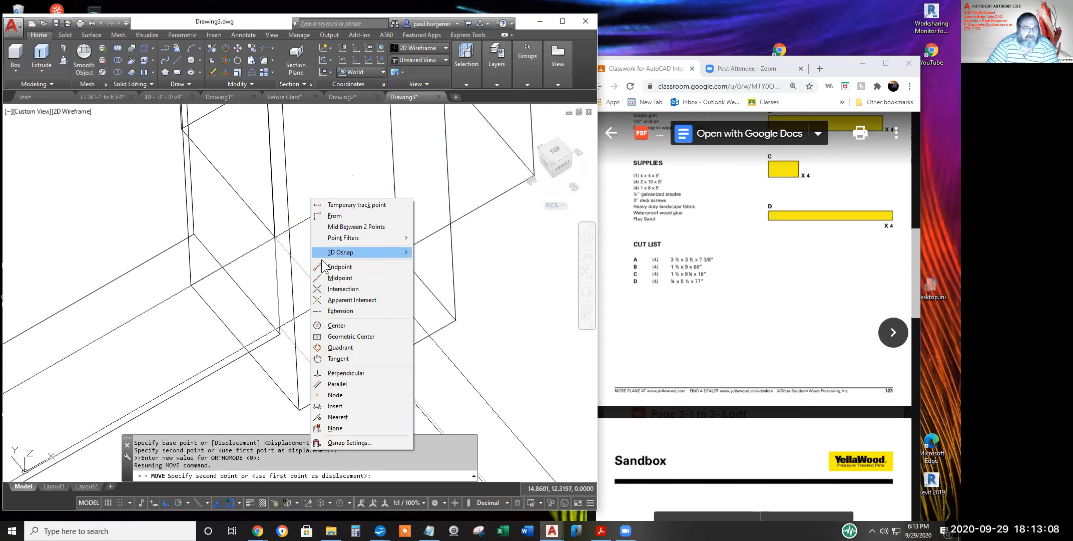
{"action": "left_click", "coordinate": [344, 373]}
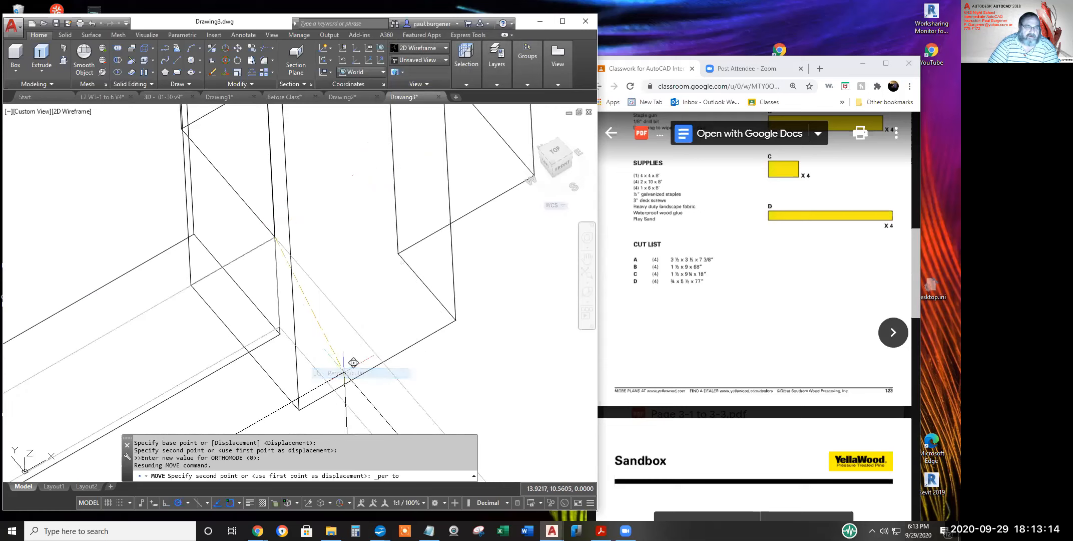
{"action": "left_click", "coordinate": [403, 148]}
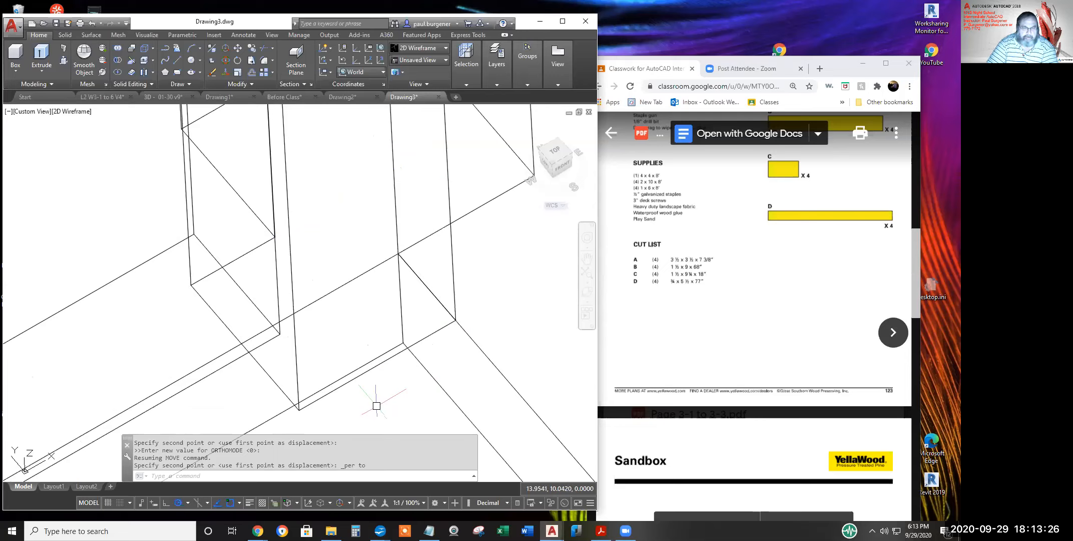
{"action": "key", "text": "ctrl+z"}
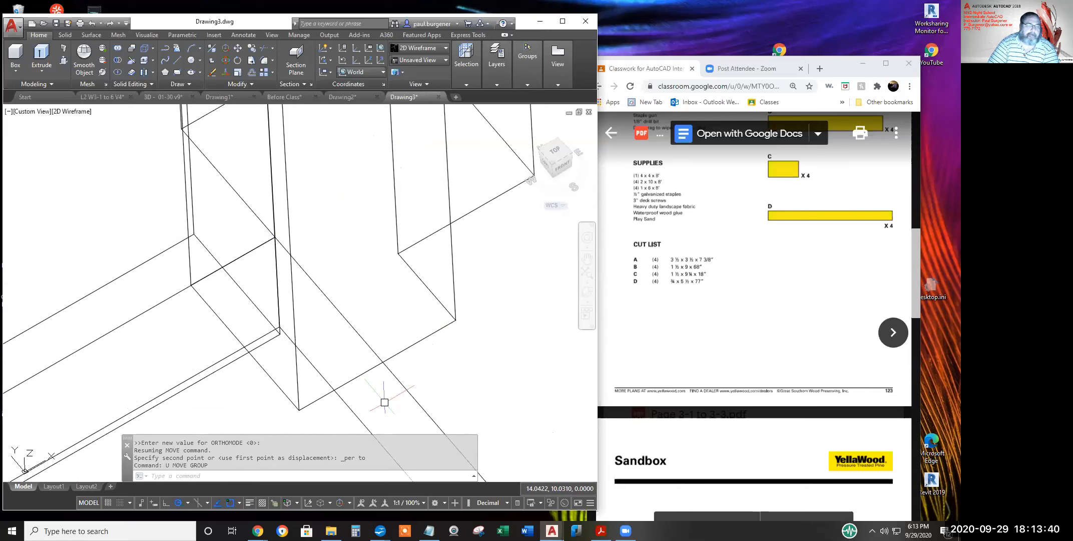
Move the triangular solid by its upper square corner with a Perpendicular snap to the vertical edge at the post's far inner corner
{"action": "scroll", "coordinate": [405, 355], "scroll_direction": "down", "scroll_amount": 2}
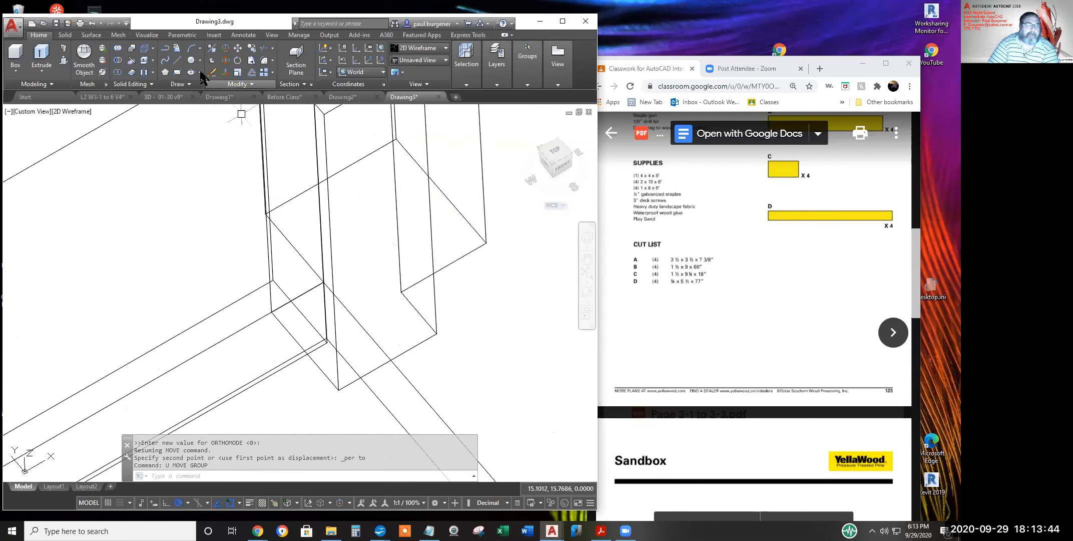
{"action": "left_click", "coordinate": [239, 47]}
{"action": "left_click", "coordinate": [345, 308]}
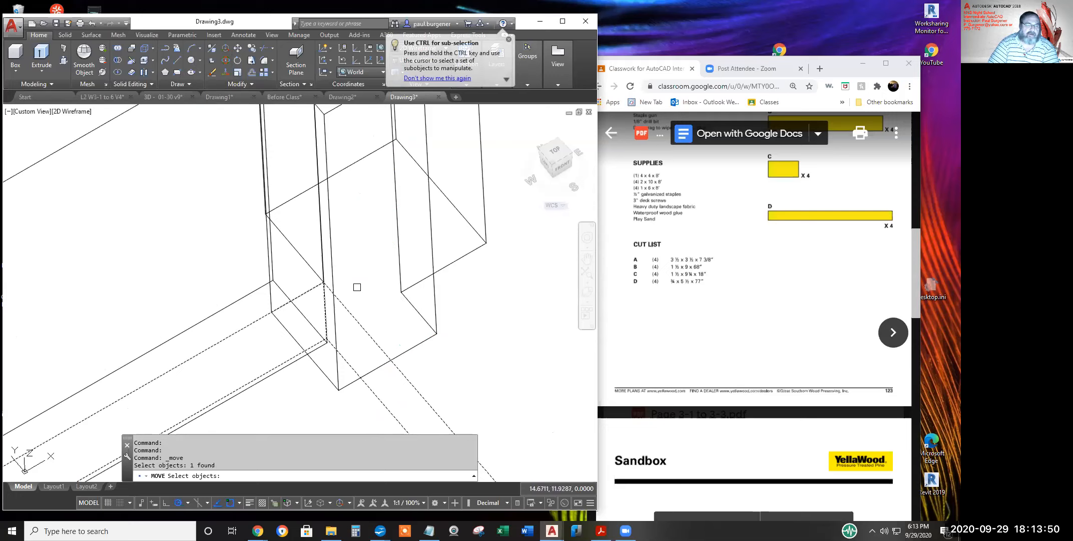
{"action": "key", "text": "Return"}
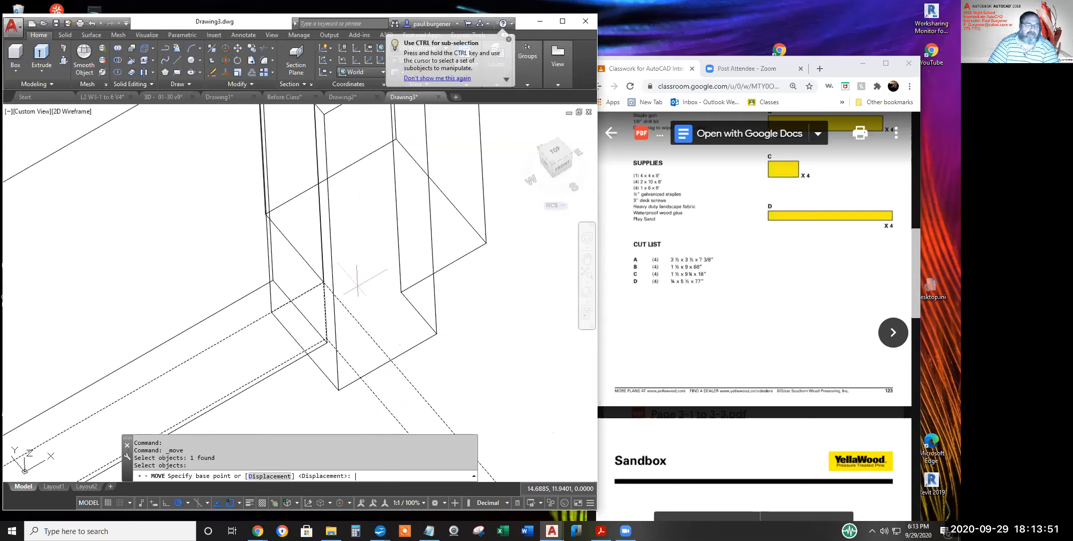
{"action": "left_click", "coordinate": [324, 282]}
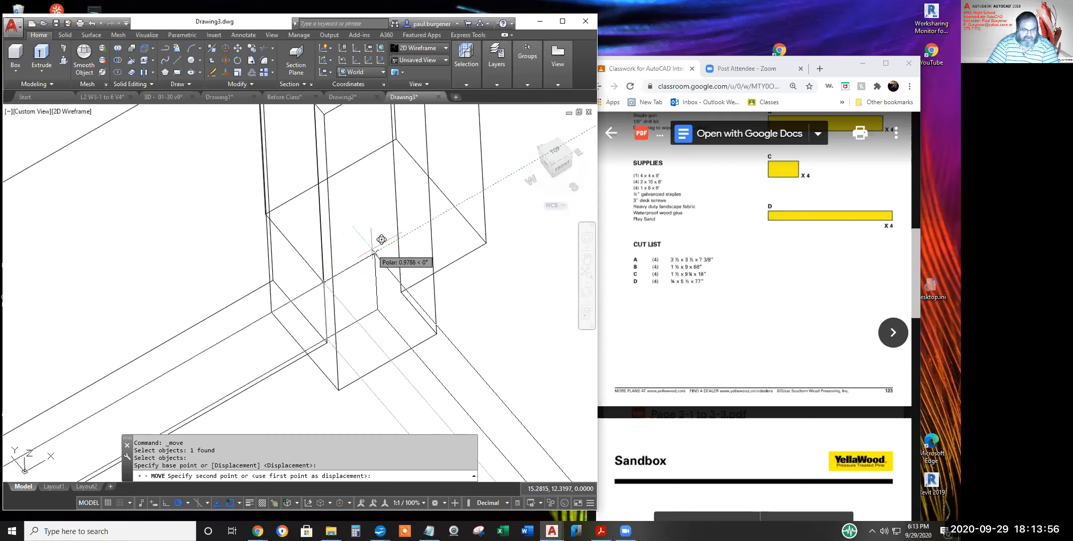
{"action": "right_click", "coordinate": [372, 248], "text": "shift"}
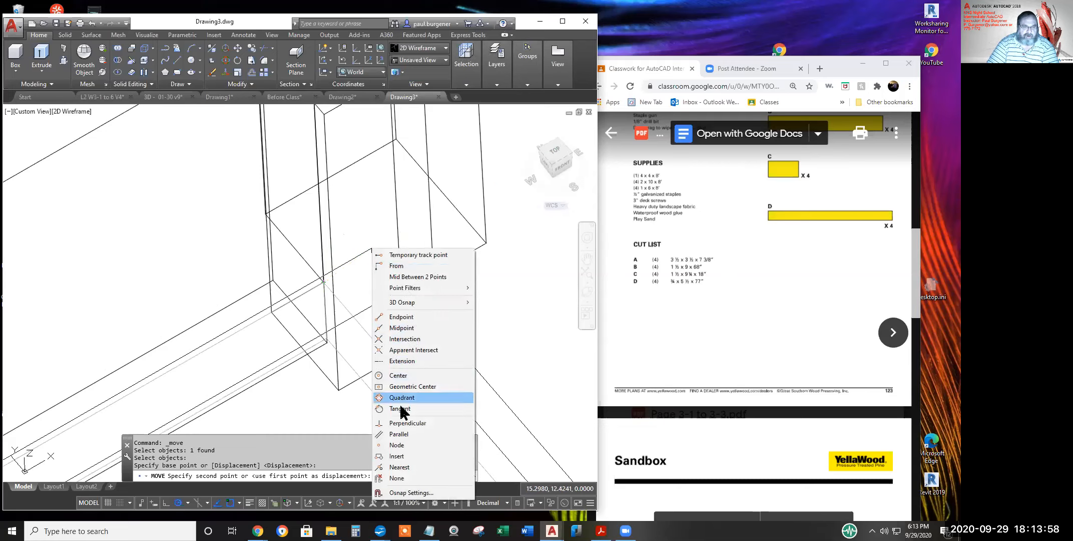
{"action": "left_click", "coordinate": [403, 424]}
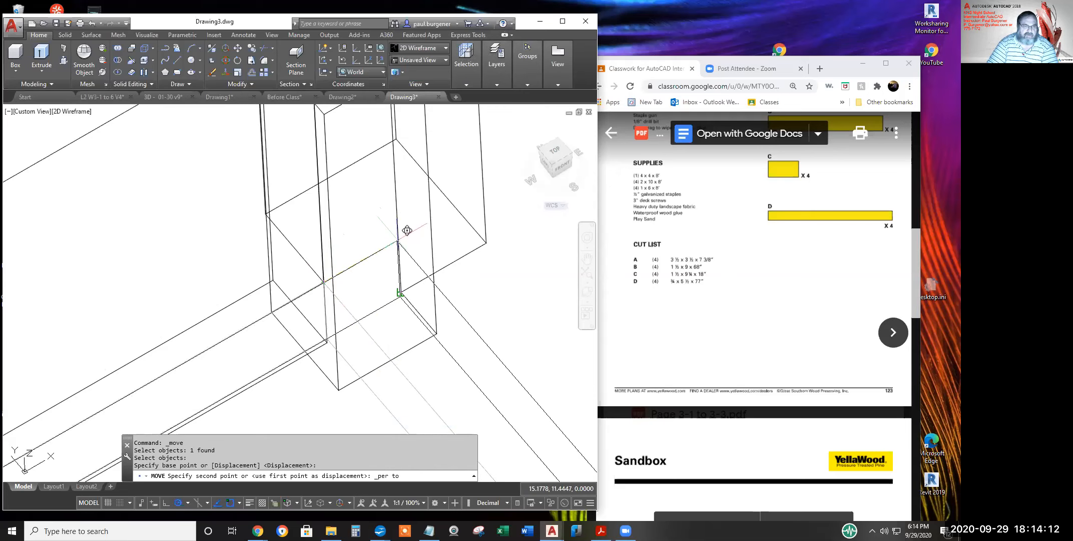
{"action": "left_click", "coordinate": [406, 230]}
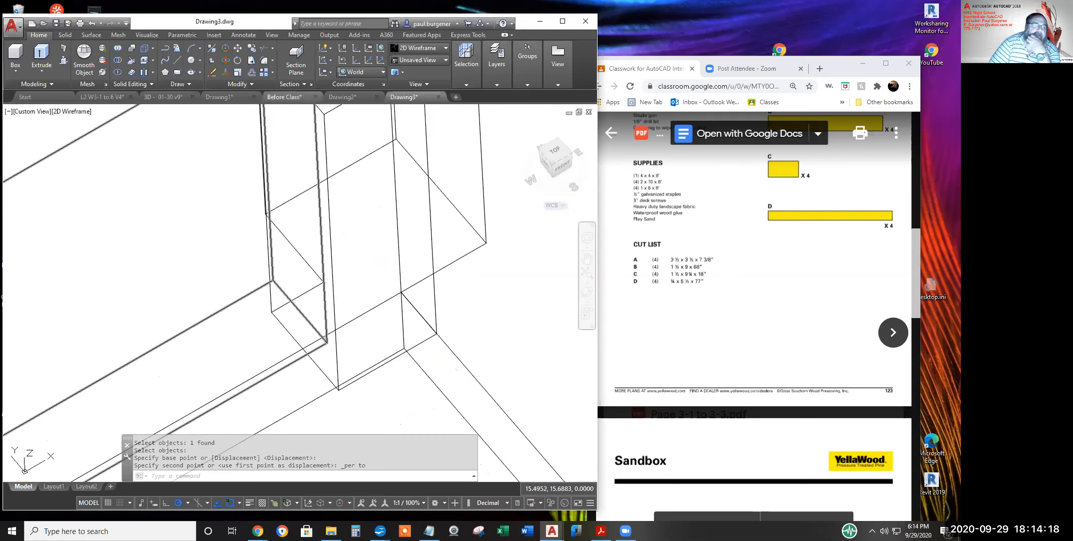
Raise the triangular solid by its own thickness, moving it from its lower square corner to its upper square corner
{"action": "left_click", "coordinate": [238, 48]}
{"action": "left_click", "coordinate": [476, 379]}
{"action": "right_click", "coordinate": [476, 378]}
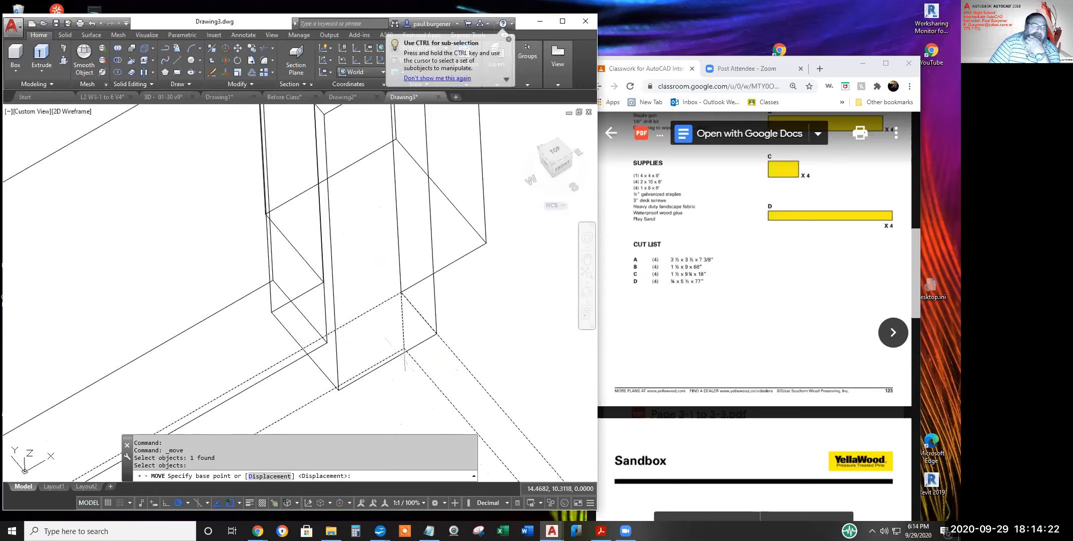
{"action": "left_click", "coordinate": [404, 347]}
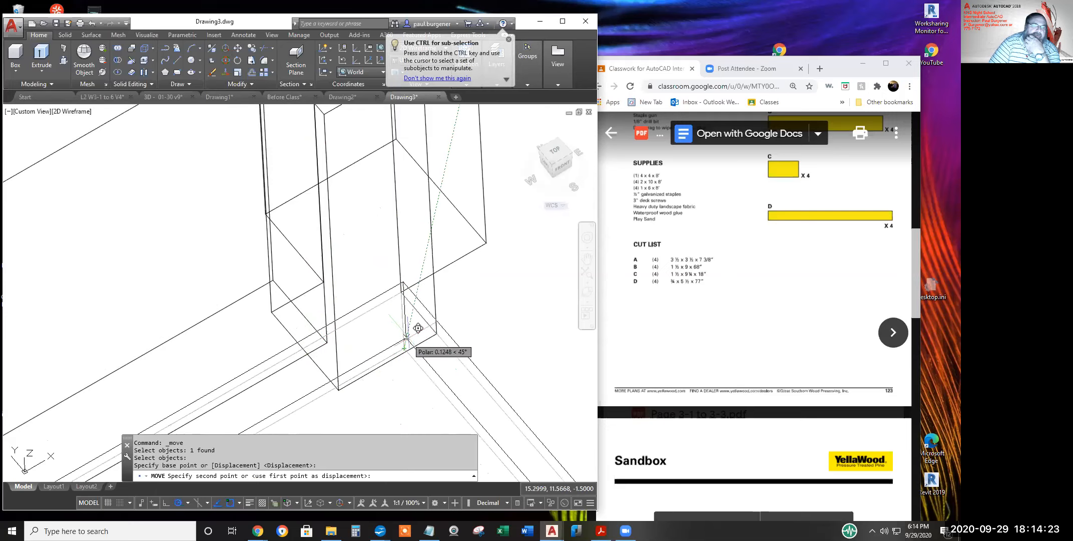
{"action": "left_click", "coordinate": [401, 292]}
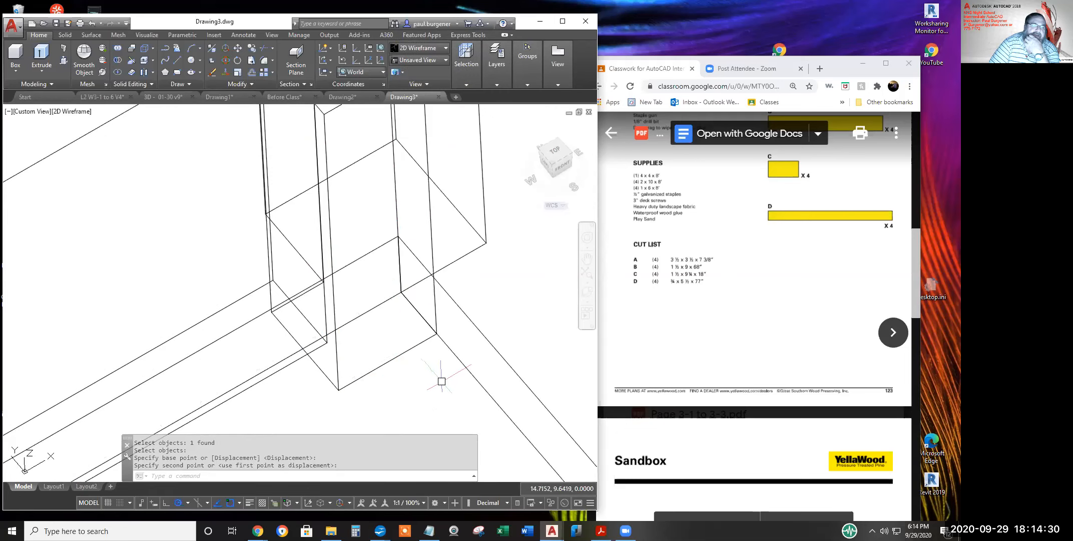
Check how the triangle fits around the post and board in the Conceptual visual style, and return to 2D Wireframe
{"action": "left_click", "coordinate": [86, 111]}
{"action": "left_click", "coordinate": [98, 147]}
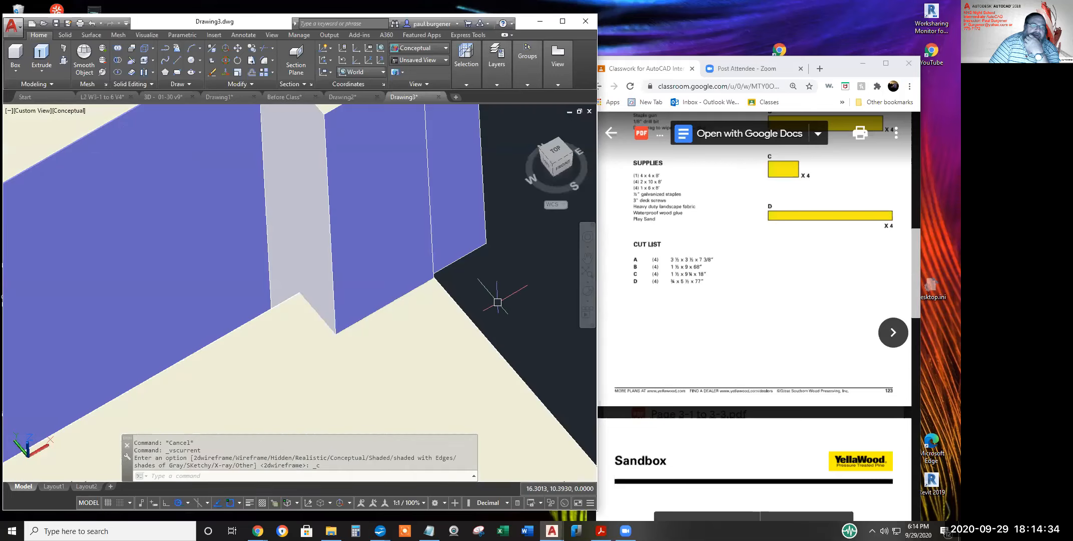
{"action": "scroll", "coordinate": [350, 326], "scroll_direction": "down", "scroll_amount": 4}
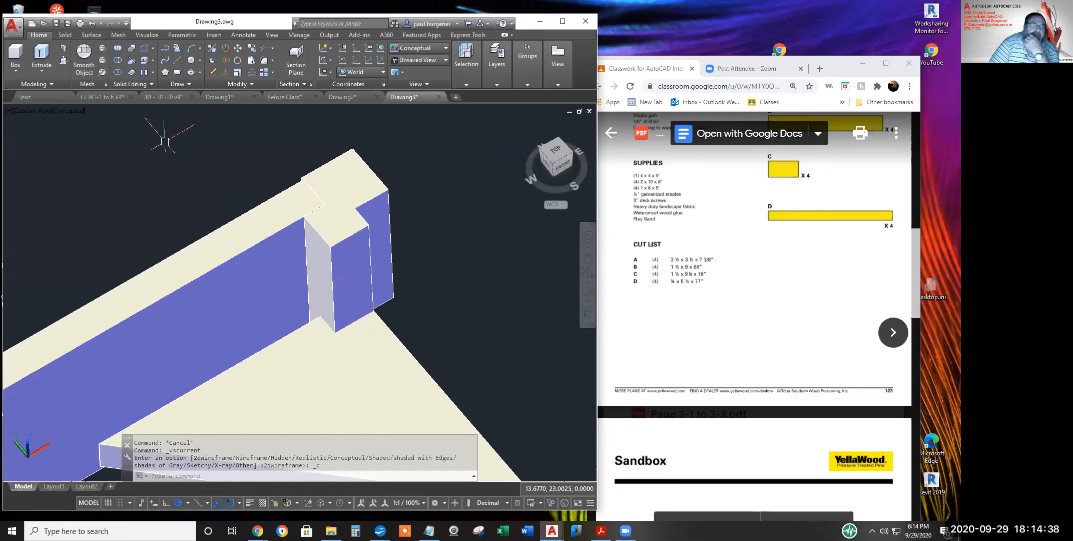
{"action": "left_click", "coordinate": [78, 111]}
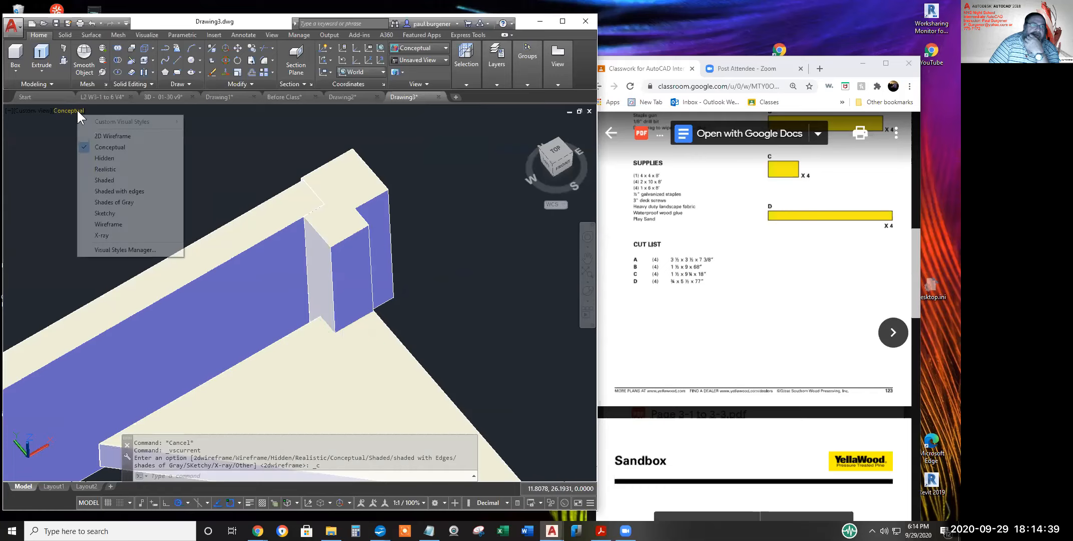
{"action": "left_click", "coordinate": [118, 136]}
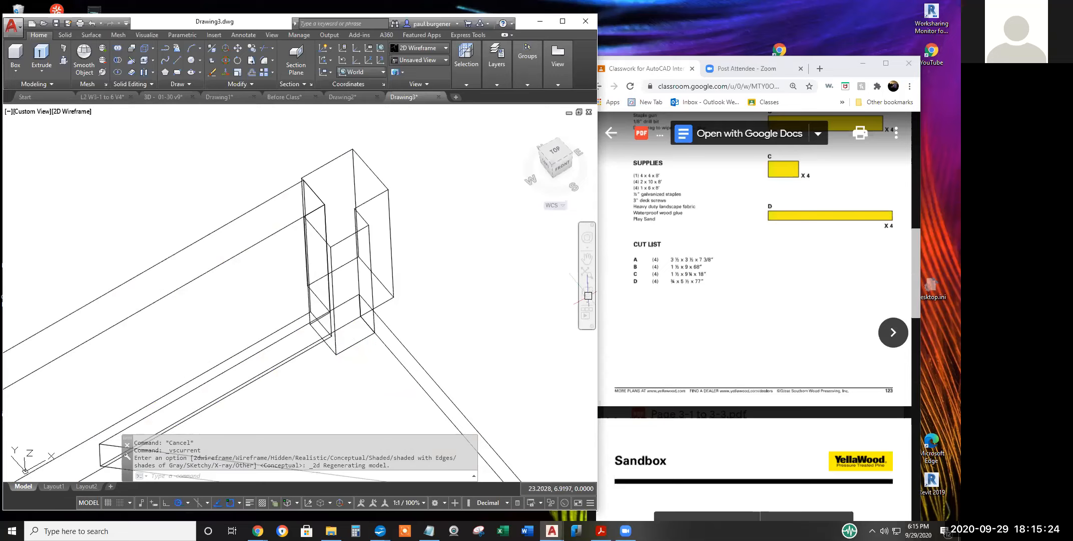
Examine from several angles how the triangular solid sits against the board and the base of the notched post
{"action": "left_click", "coordinate": [564, 321]}
{"action": "key", "text": "Escape"}
{"action": "key", "text": "Escape"}
{"action": "key", "text": "Escape"}
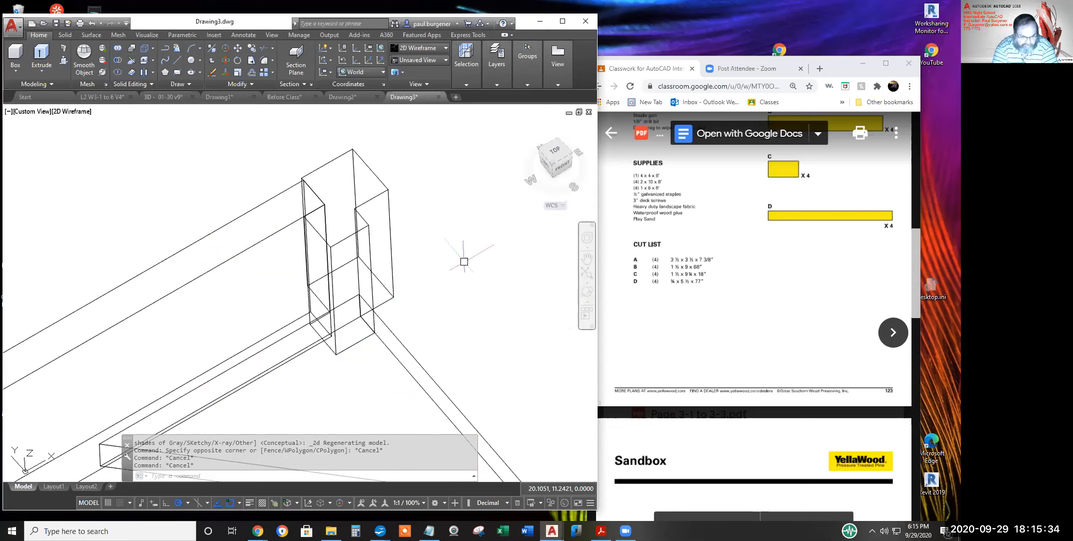
{"action": "type", "text": "3dforbit"}
{"action": "key", "text": "Return"}
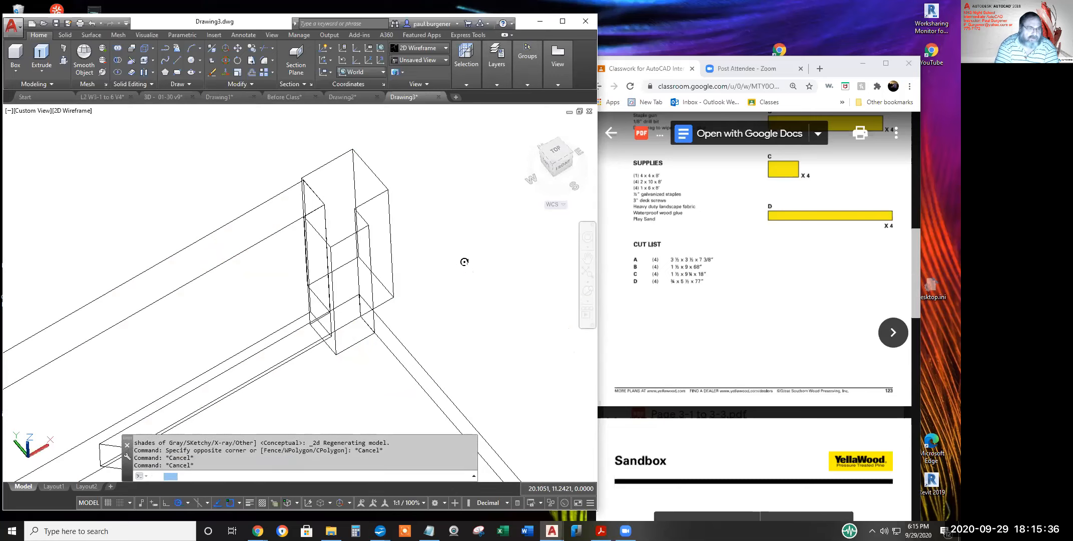
{"action": "left_click_drag", "start_coordinate": [362, 276], "coordinate": [348, 355]}
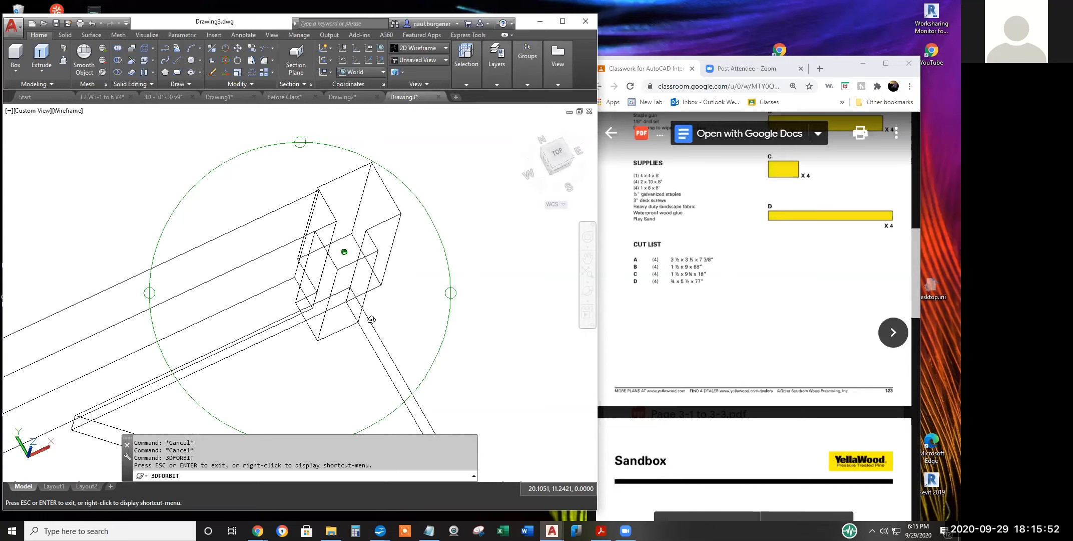
{"action": "left_click_drag", "start_coordinate": [374, 299], "coordinate": [347, 347]}
{"action": "left_click_drag", "start_coordinate": [511, 322], "coordinate": [389, 294]}
{"action": "left_click_drag", "start_coordinate": [371, 326], "coordinate": [384, 315]}
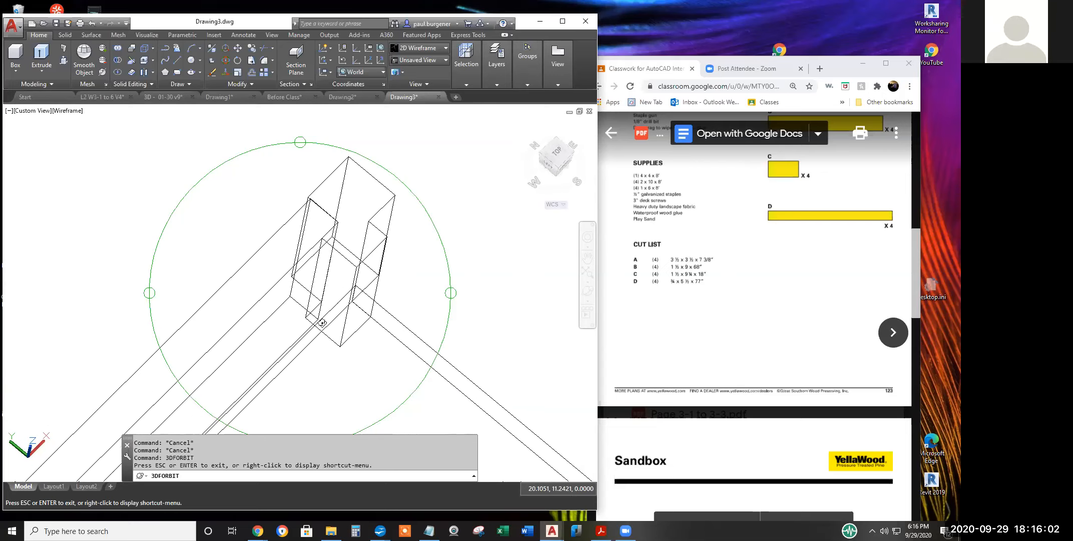
{"action": "scroll", "coordinate": [322, 321], "scroll_direction": "up", "scroll_amount": 1}
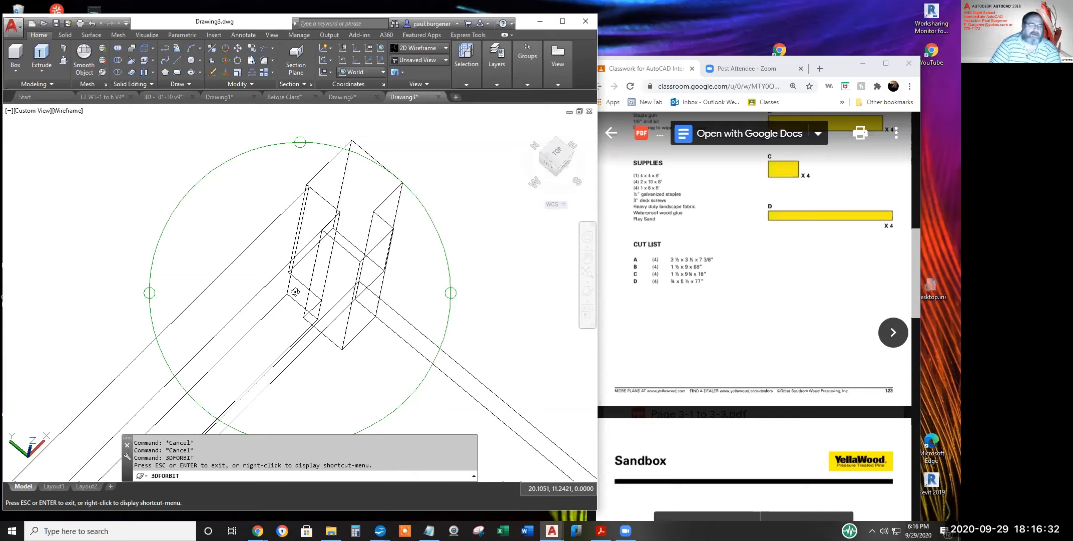
{"action": "left_click_drag", "start_coordinate": [347, 284], "coordinate": [334, 212]}
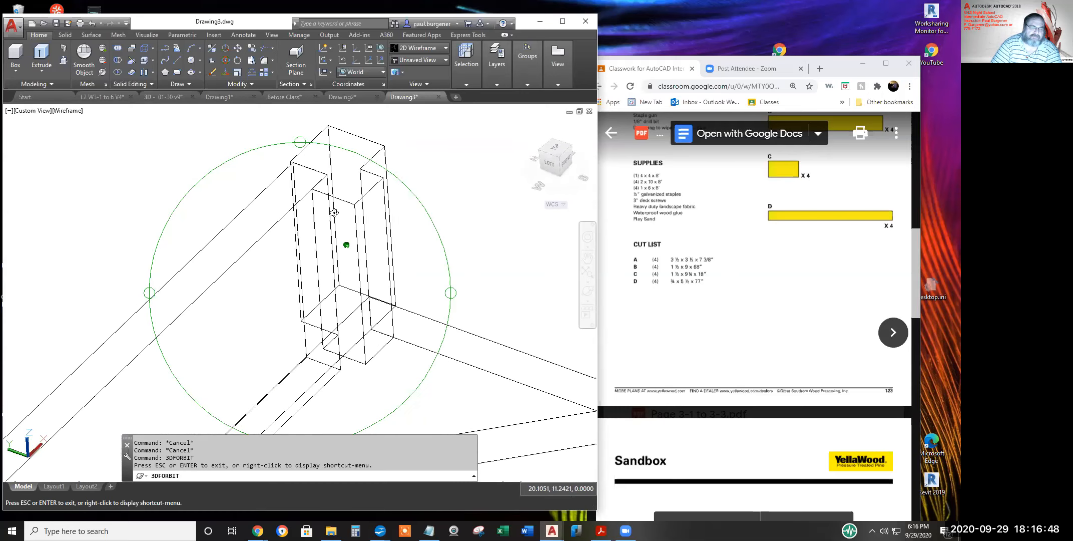
{"action": "left_click_drag", "start_coordinate": [325, 335], "coordinate": [402, 339]}
{"action": "right_click", "coordinate": [395, 311]}
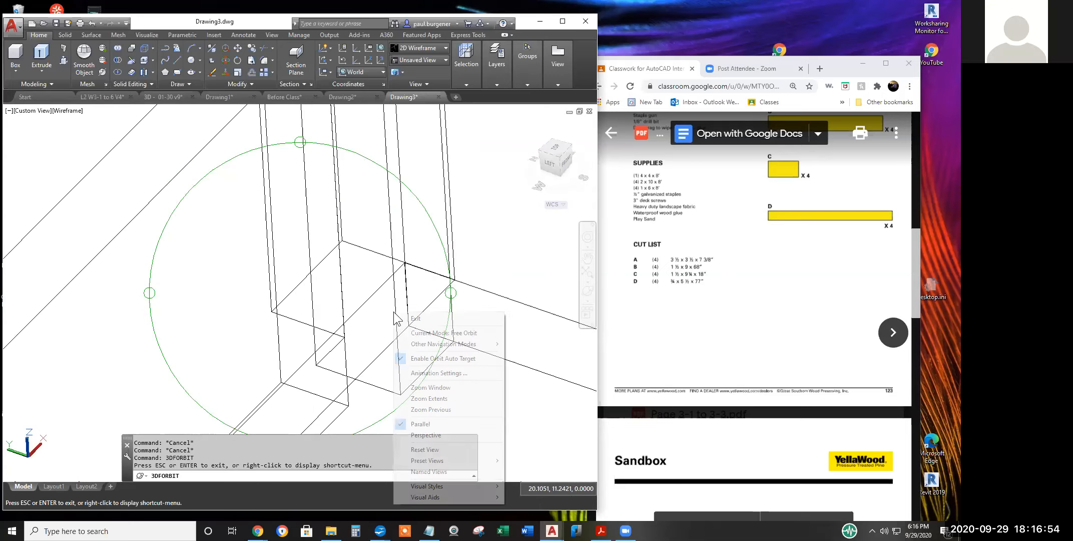
{"action": "left_click", "coordinate": [408, 314]}
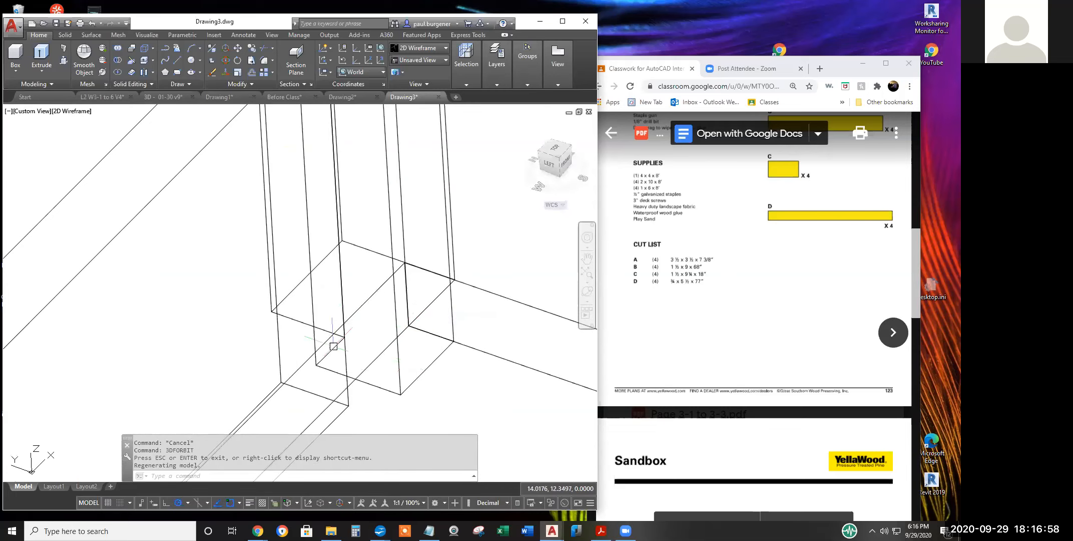
Draw a guide line about 1.3 units along X from the post's board-side bottom notch corner, and another from the triangle's lower square corner to meet it
{"action": "left_click", "coordinate": [178, 60]}
{"action": "left_click", "coordinate": [345, 337]}
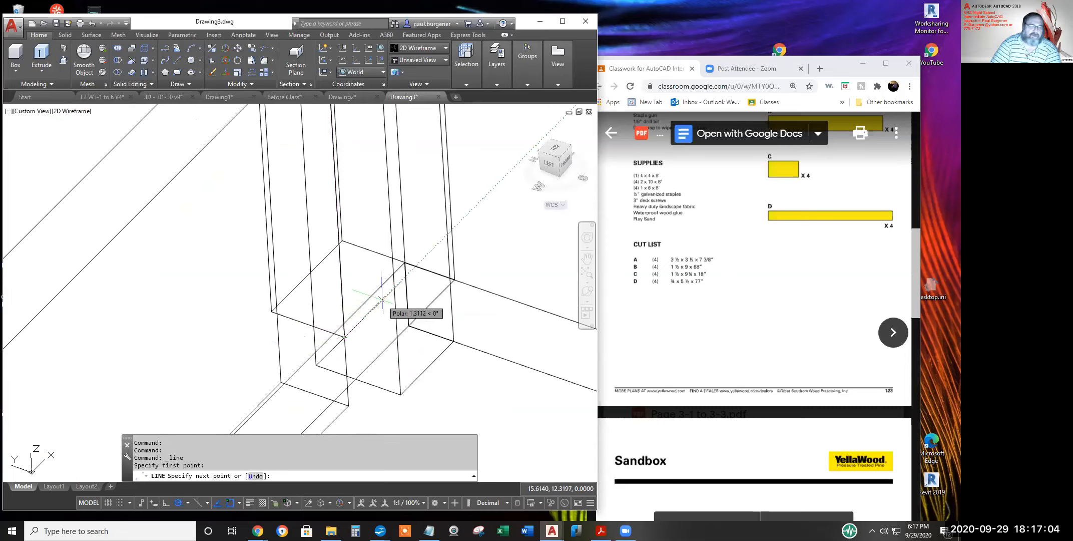
{"action": "left_click", "coordinate": [382, 300]}
{"action": "key", "text": "Return"}
{"action": "key", "text": "Return"}
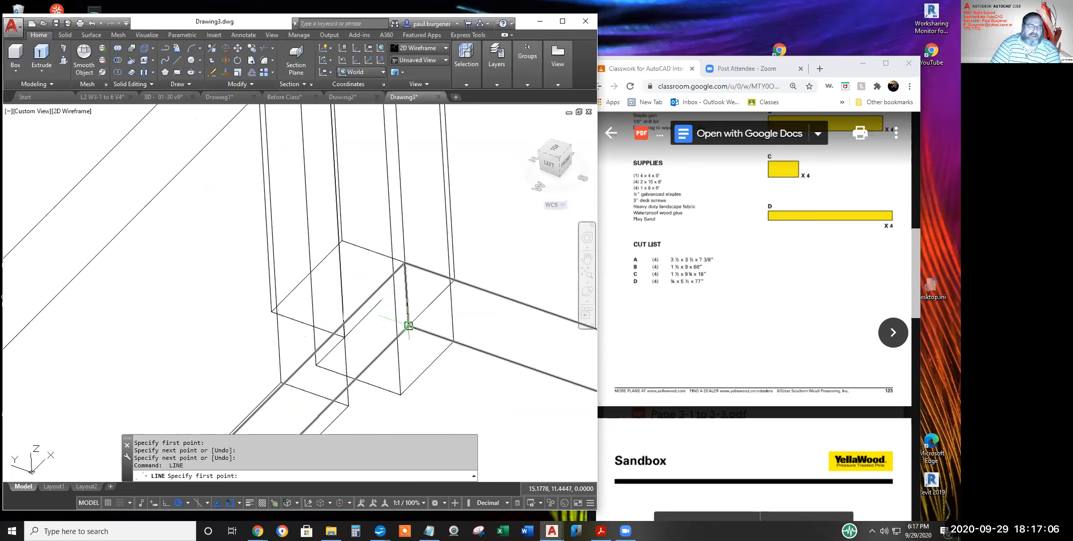
{"action": "left_click", "coordinate": [409, 325]}
{"action": "left_click", "coordinate": [369, 312]}
{"action": "key", "text": "Return"}
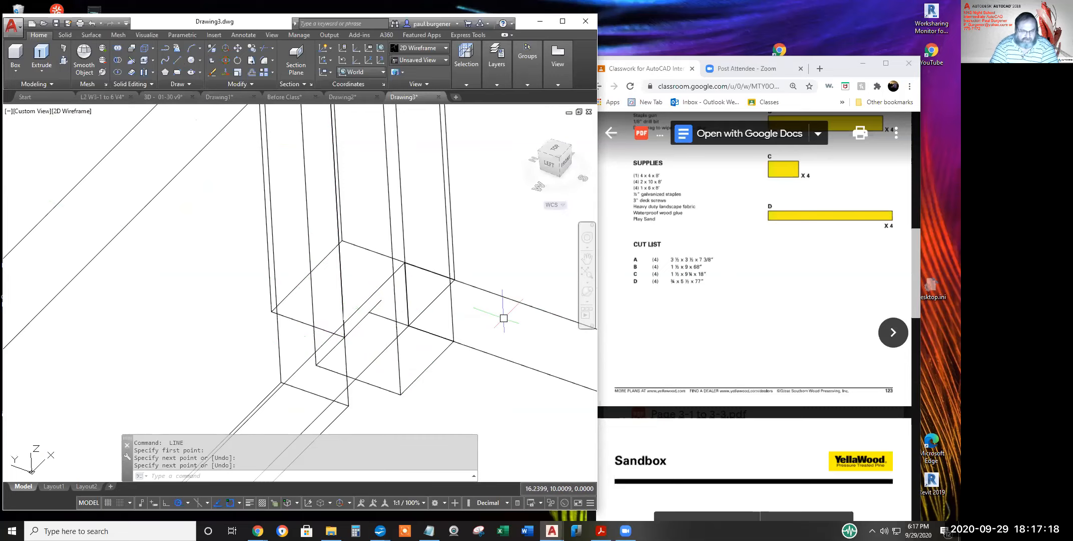
Inspect the two guide lines from another angle in the X-Ray visual style, and return to 2D Wireframe
{"action": "type", "text": "3dforbit"}
{"action": "key", "text": "Return"}
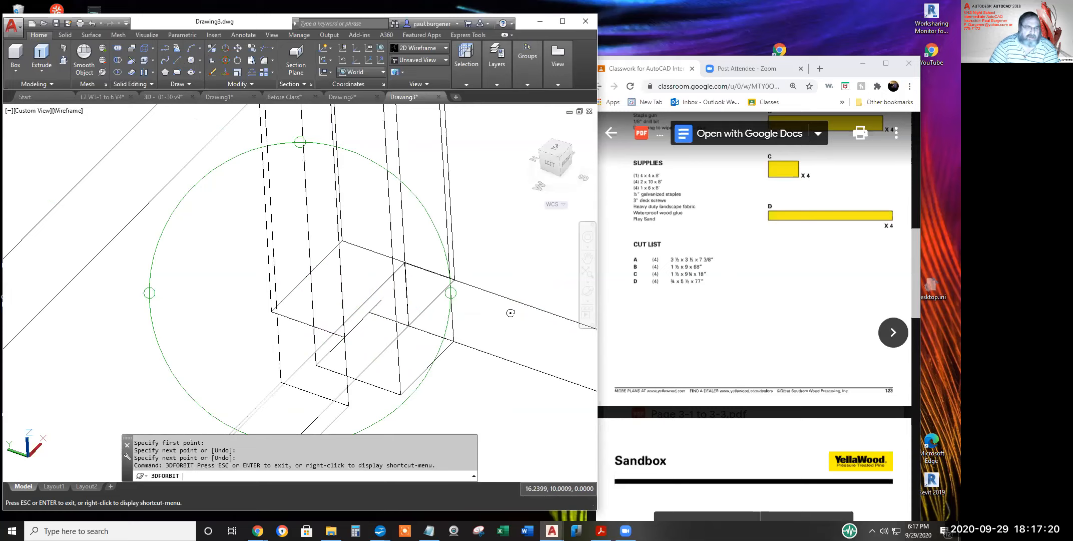
{"action": "left_click_drag", "start_coordinate": [383, 344], "coordinate": [409, 330]}
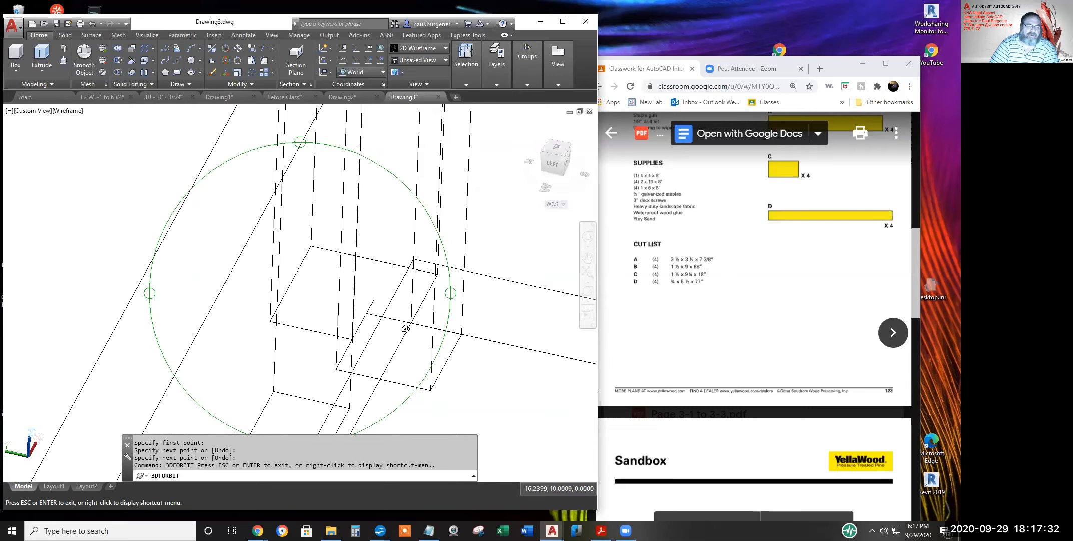
{"action": "key", "text": "Escape"}
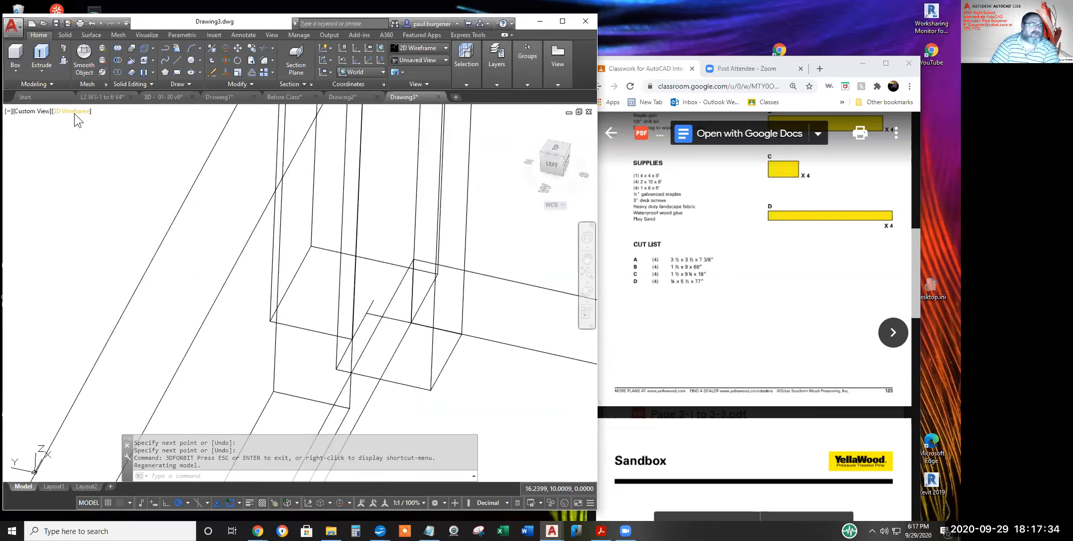
{"action": "left_click", "coordinate": [74, 112]}
{"action": "left_click", "coordinate": [107, 236]}
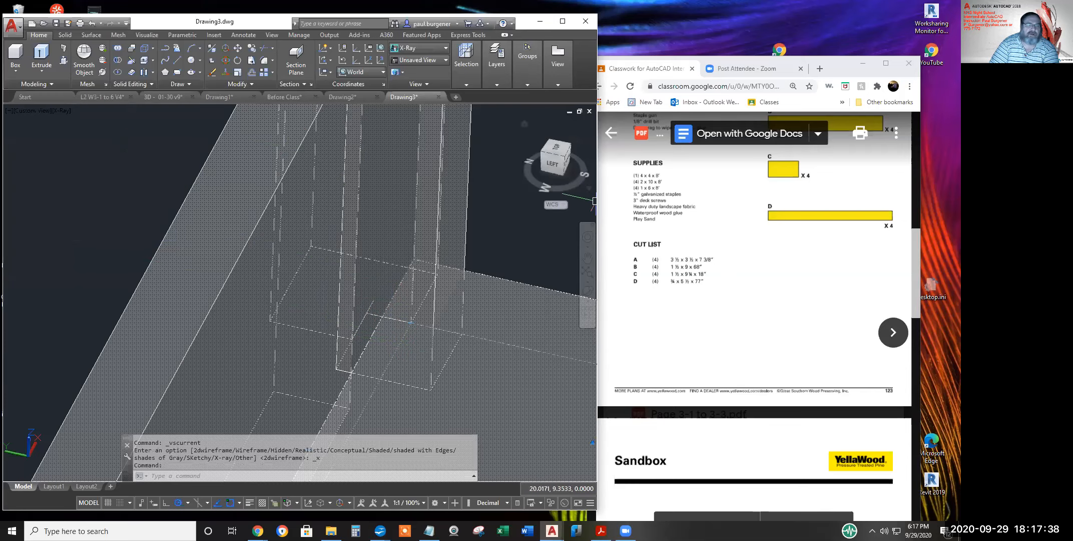
{"action": "type", "text": "3df"}
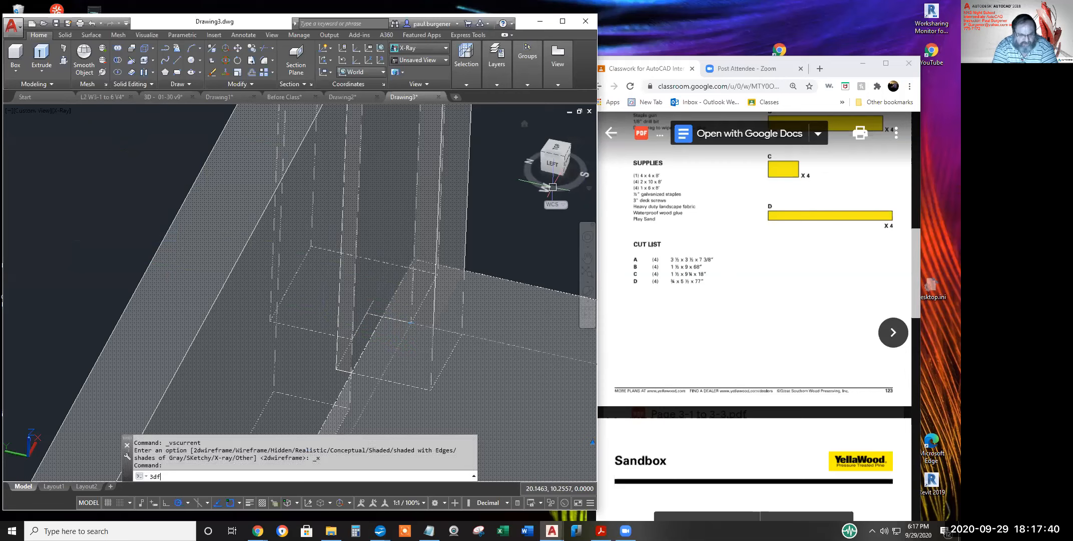
{"action": "key", "text": "Return"}
{"action": "mouse_move", "coordinate": [412, 331]}
{"action": "left_mouse_down"}
{"action": "mouse_move", "coordinate": [391, 317]}
{"action": "mouse_move", "coordinate": [392, 332]}
{"action": "left_mouse_up"}
{"action": "key", "text": "Escape"}
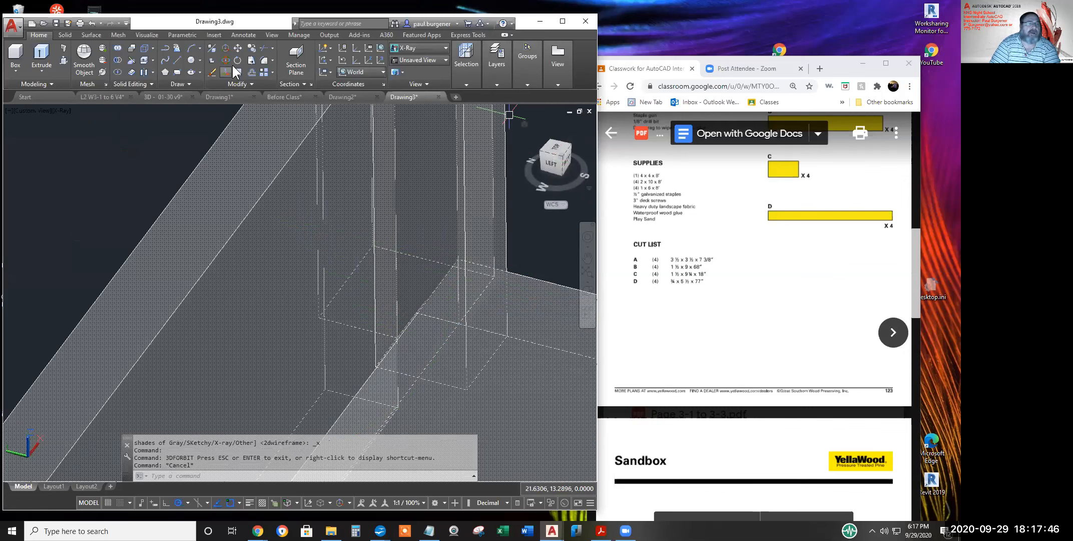
{"action": "left_click", "coordinate": [63, 113]}
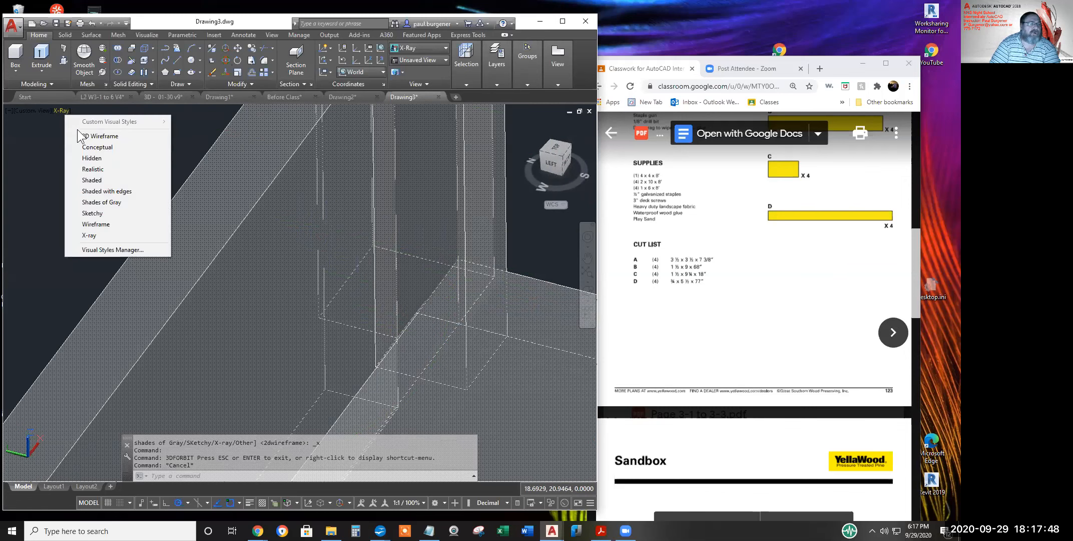
{"action": "left_click", "coordinate": [109, 137]}
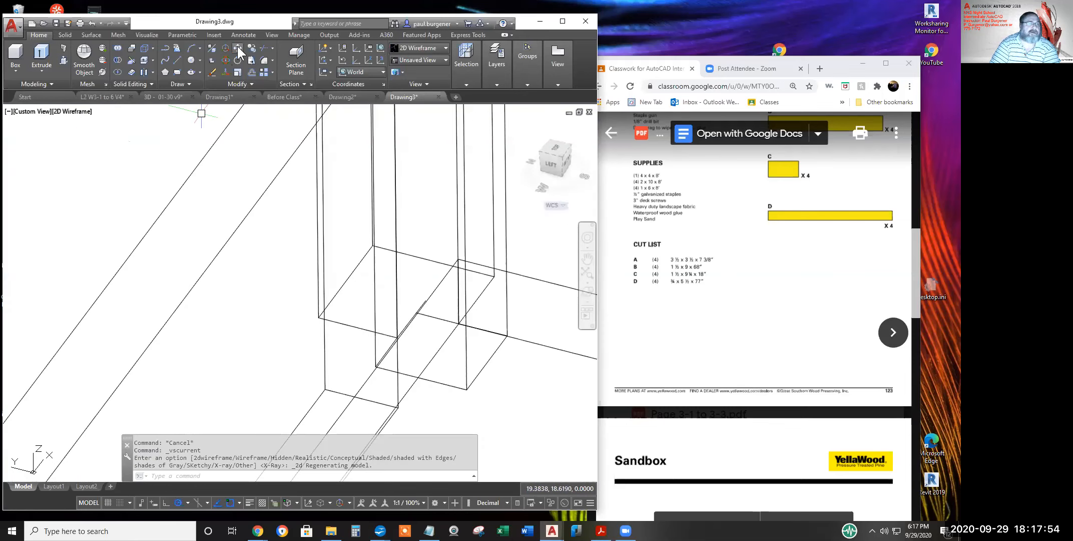
Move the triangular solid from its upper square corner to the endpoint where the two guide lines meet
{"action": "left_click", "coordinate": [237, 46]}
{"action": "left_click", "coordinate": [525, 274]}
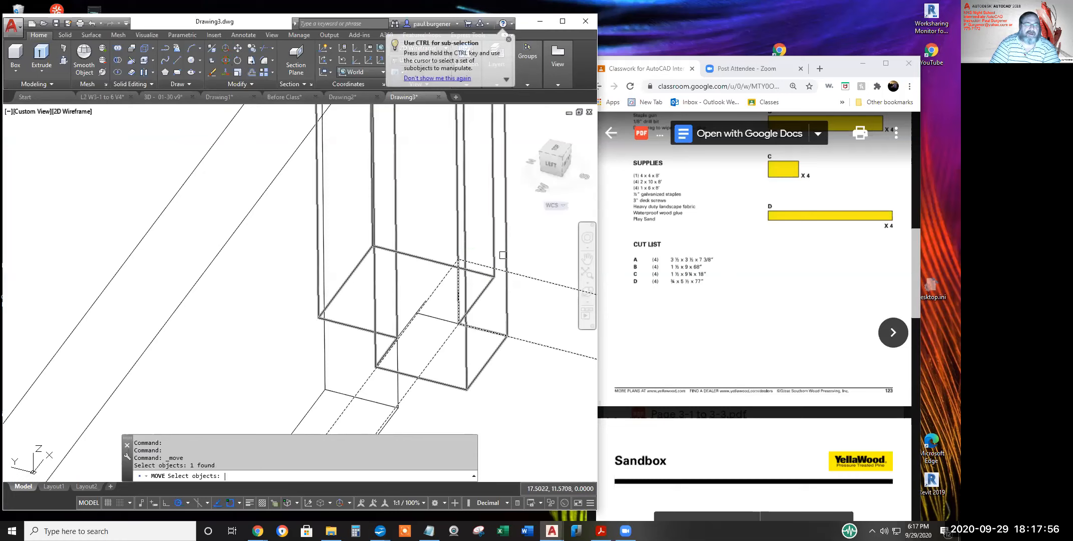
{"action": "key", "text": "Return"}
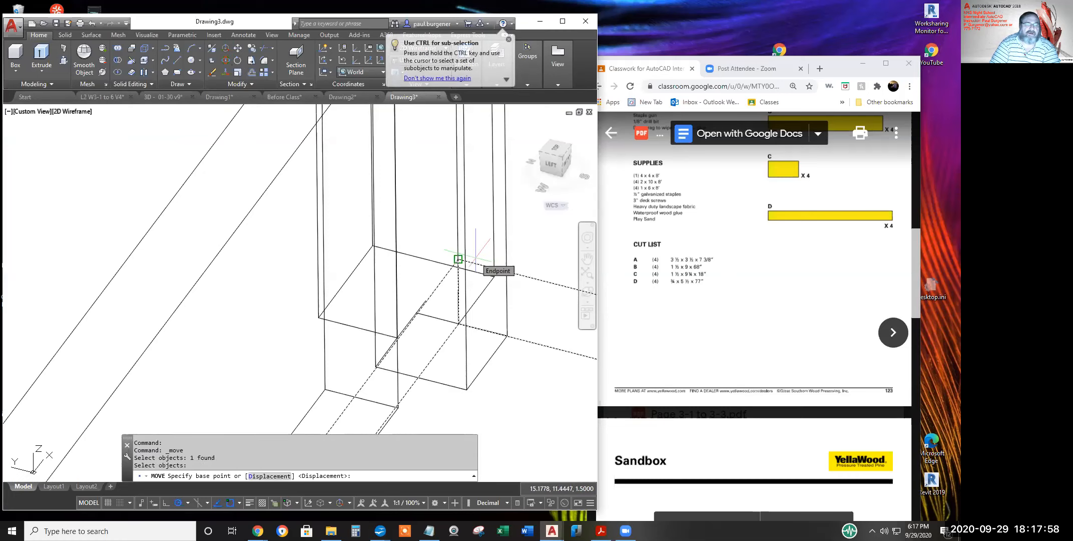
{"action": "left_click", "coordinate": [458, 259]}
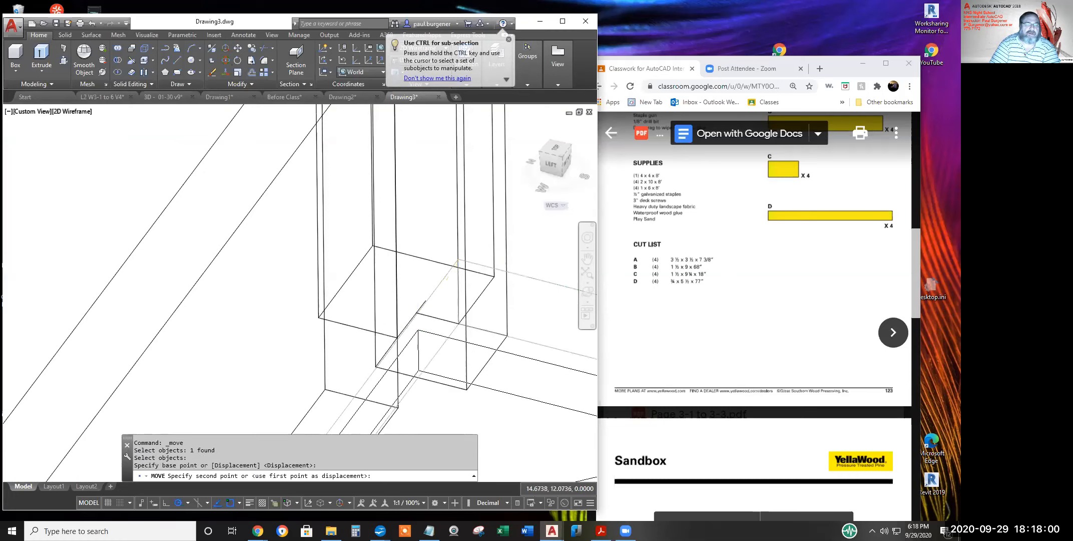
{"action": "scroll", "coordinate": [429, 320], "scroll_direction": "up", "scroll_amount": 3}
{"action": "scroll", "coordinate": [429, 321], "scroll_direction": "up", "scroll_amount": 2}
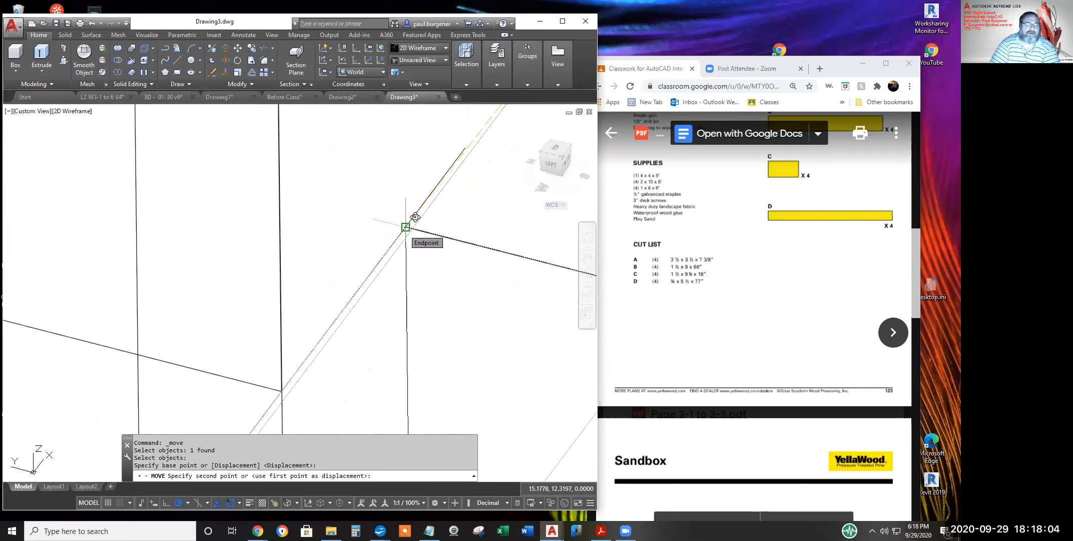
{"action": "left_click", "coordinate": [406, 227]}
{"action": "scroll", "coordinate": [431, 260], "scroll_direction": "down", "scroll_amount": 4}
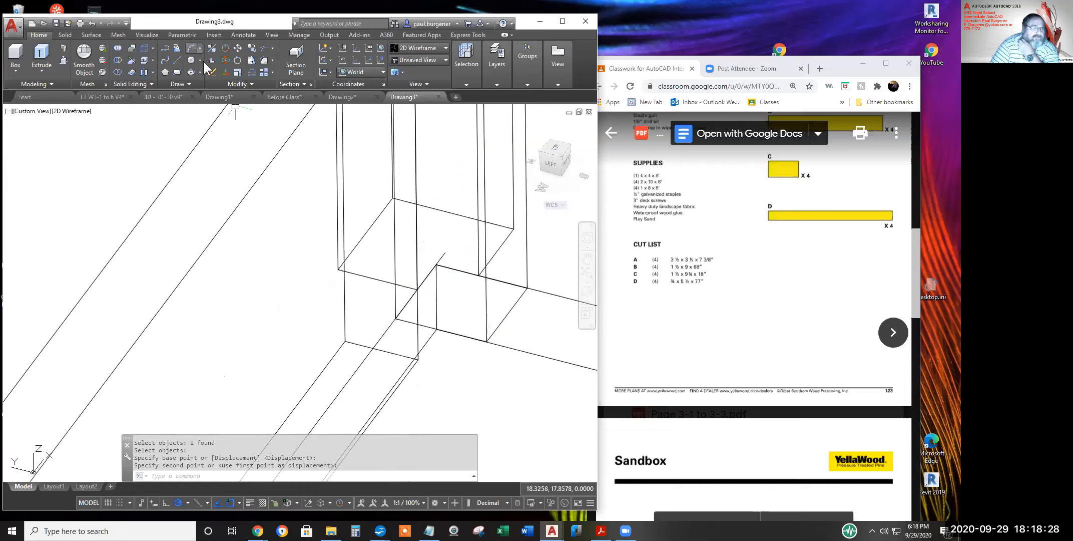
Erase the two guide lines at the base of the post
{"action": "left_click", "coordinate": [213, 71]}
{"action": "left_click", "coordinate": [395, 223]}
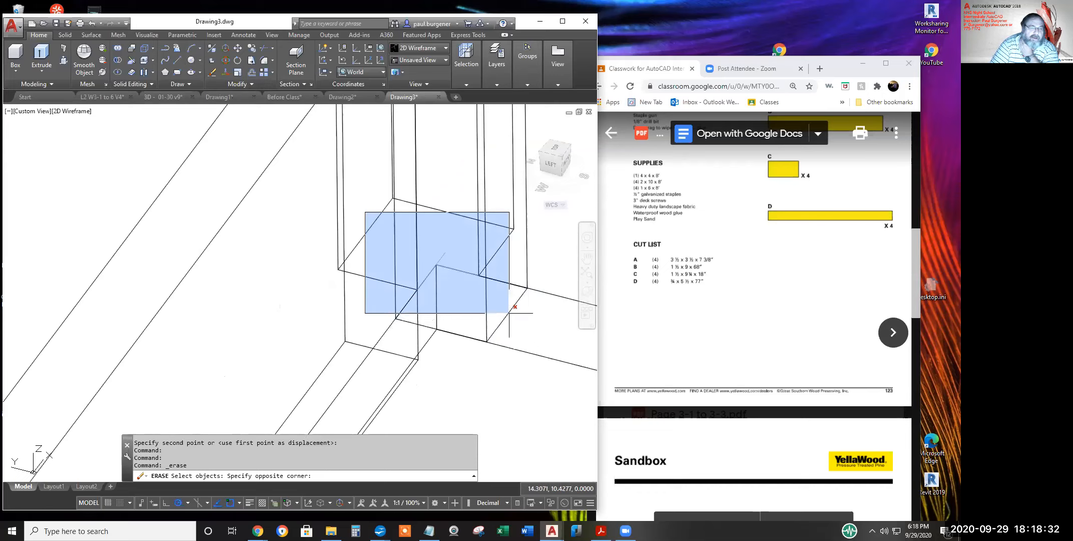
{"action": "left_click", "coordinate": [508, 336]}
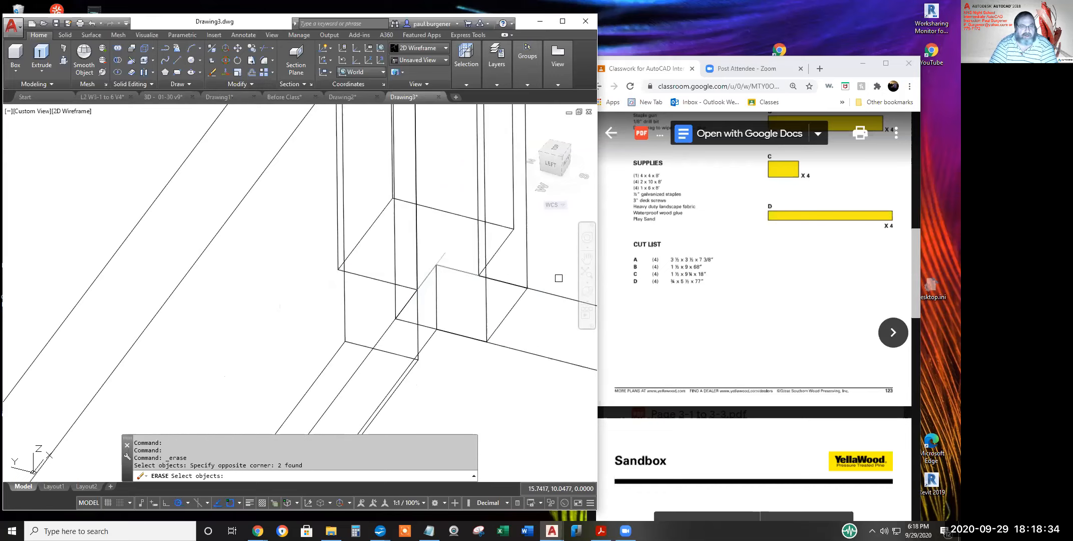
{"action": "key", "text": "Return"}
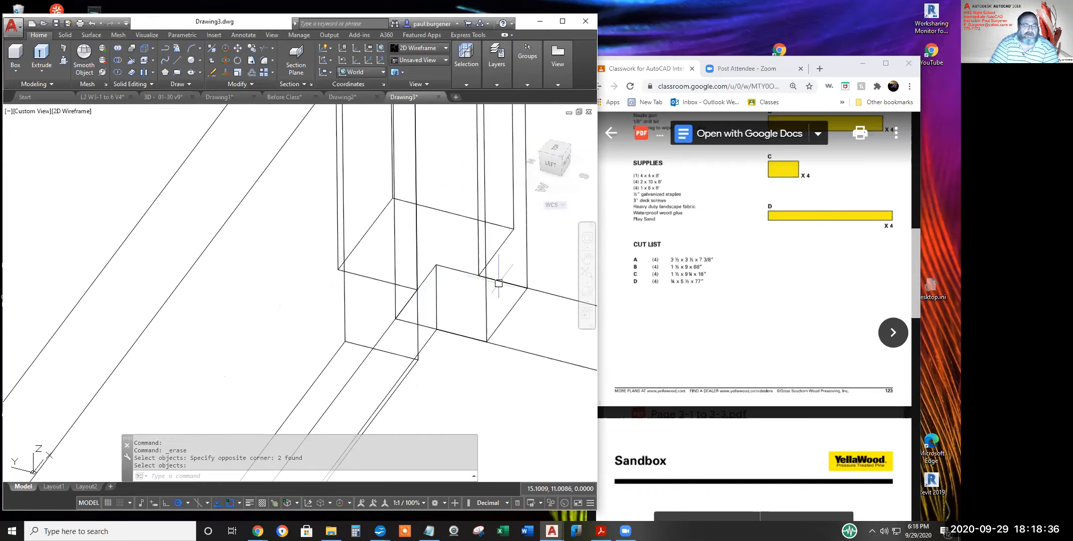
Check the triangular solid's new position beneath the notched post and beside the board, up close and from several angles
{"action": "scroll", "coordinate": [501, 295], "scroll_direction": "down", "scroll_amount": 3}
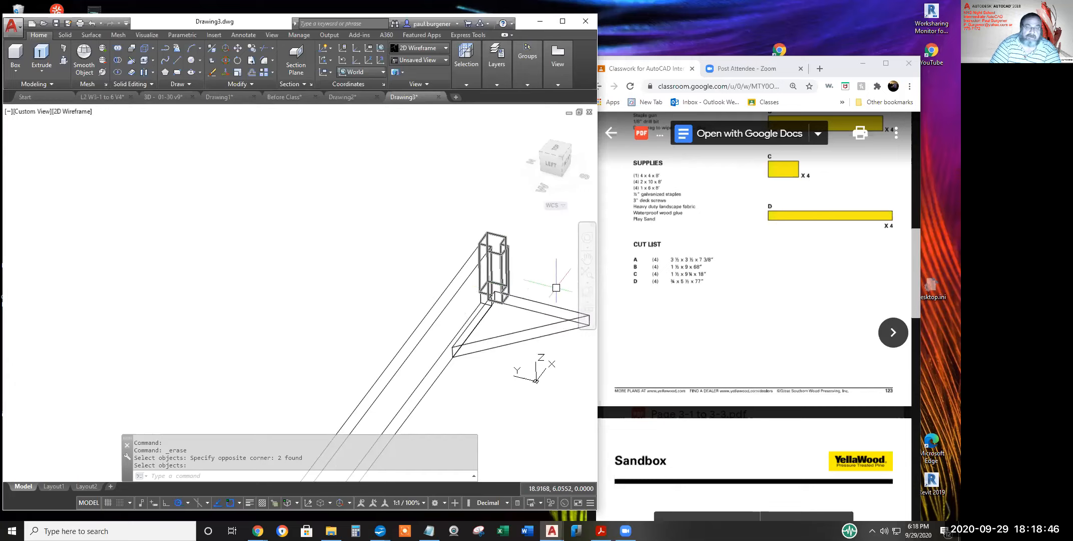
{"action": "scroll", "coordinate": [502, 308], "scroll_direction": "up", "scroll_amount": 4}
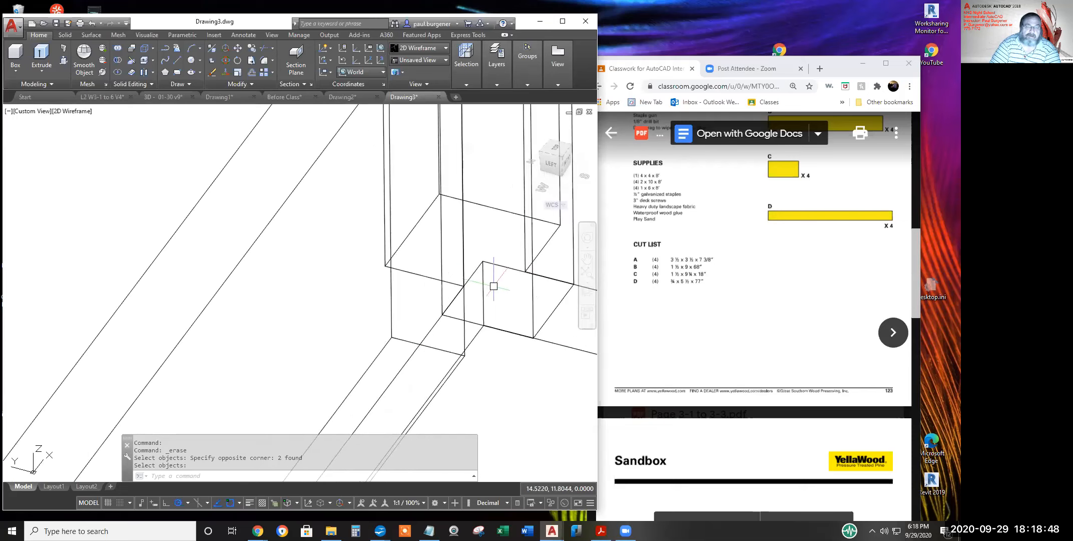
{"action": "scroll", "coordinate": [501, 341], "scroll_direction": "down", "scroll_amount": 3}
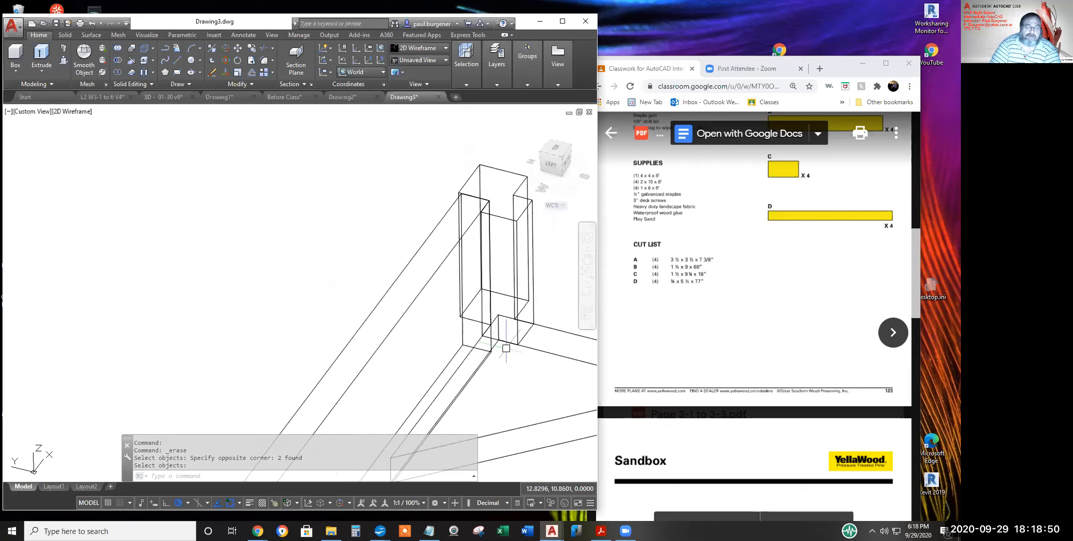
{"action": "scroll", "coordinate": [505, 366], "scroll_direction": "up", "scroll_amount": 4}
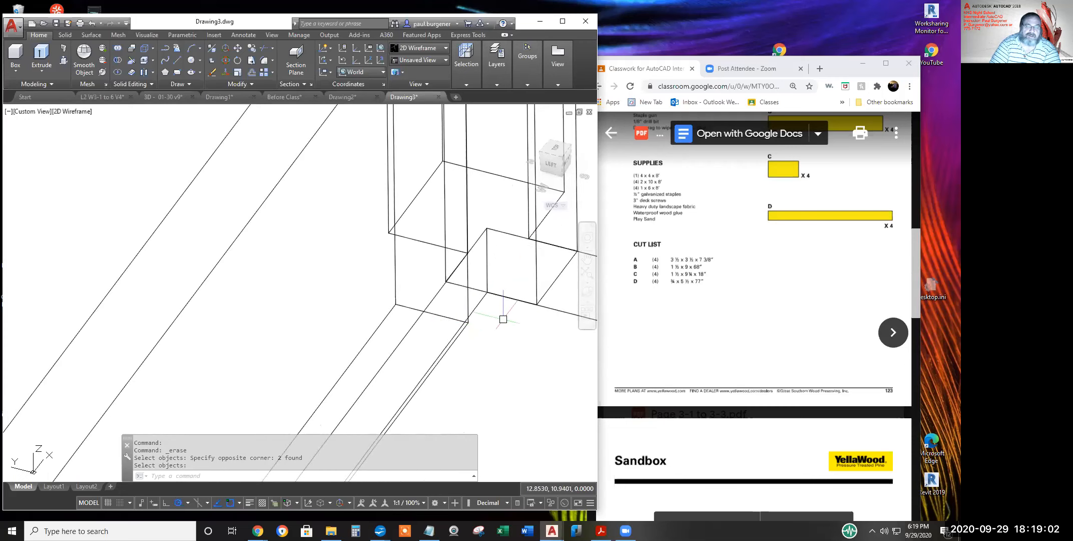
{"action": "scroll", "coordinate": [503, 319], "scroll_direction": "down", "scroll_amount": 4}
{"action": "middle_click_drag", "start_coordinate": [527, 324], "coordinate": [420, 270]}
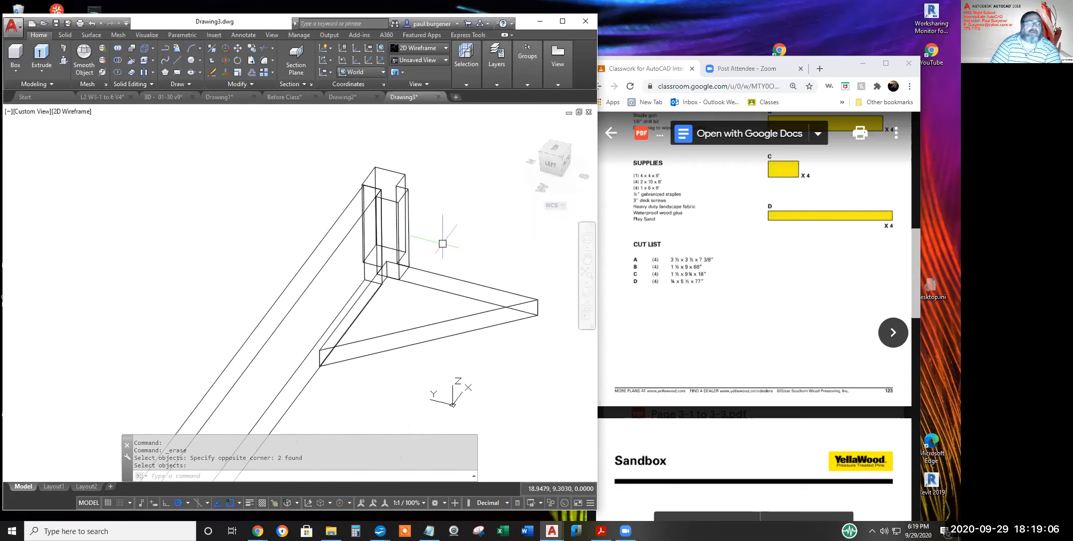
{"action": "type", "text": "3df"}
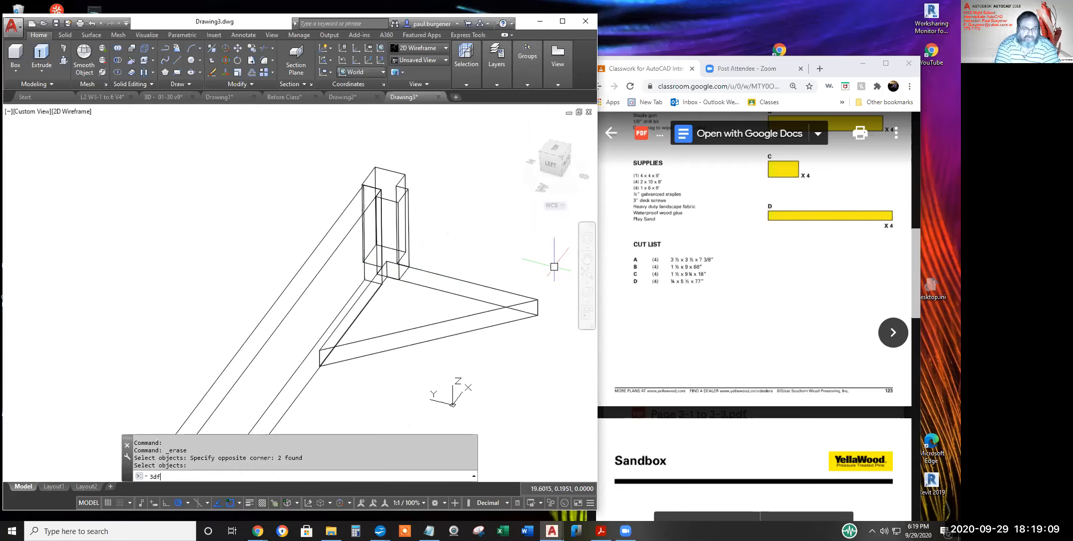
{"action": "key", "text": "Return"}
{"action": "left_click_drag", "start_coordinate": [401, 317], "coordinate": [431, 299]}
{"action": "left_click_drag", "start_coordinate": [431, 299], "coordinate": [390, 192]}
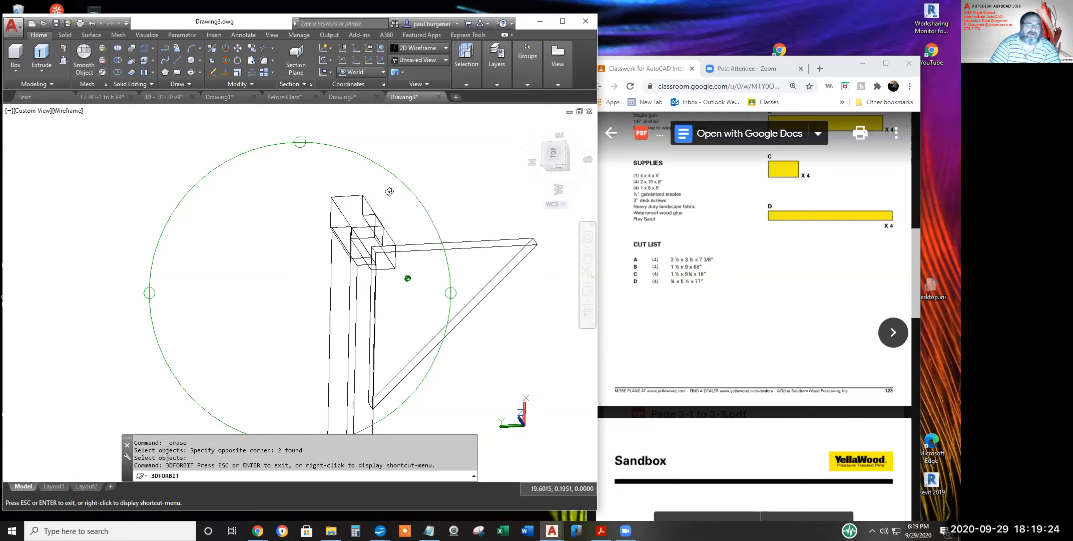
{"action": "left_click_drag", "start_coordinate": [406, 286], "coordinate": [427, 316]}
{"action": "left_click_drag", "start_coordinate": [525, 214], "coordinate": [498, 433]}
{"action": "left_click_drag", "start_coordinate": [465, 162], "coordinate": [455, 242]}
{"action": "left_click_drag", "start_coordinate": [358, 251], "coordinate": [519, 245]}
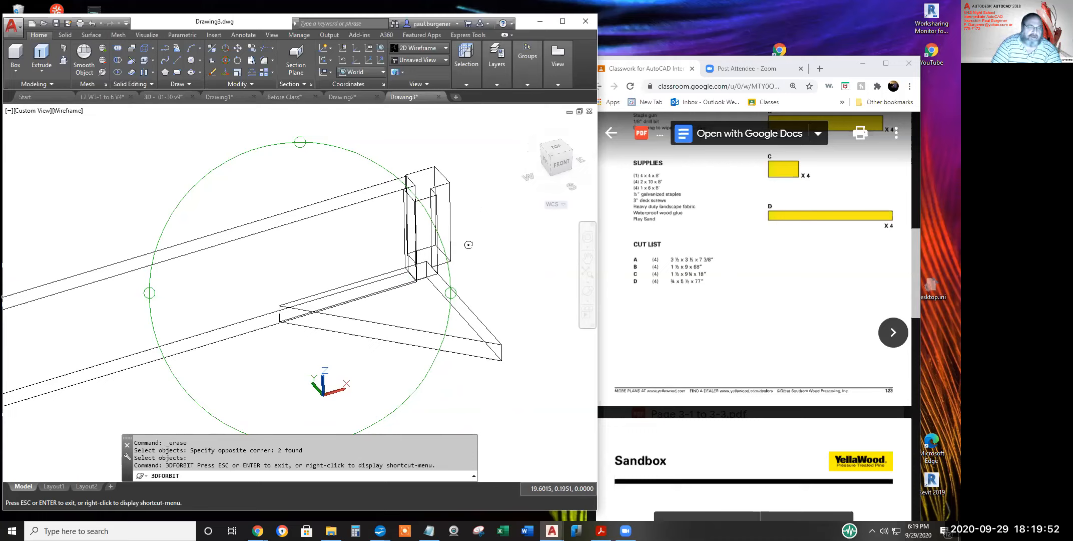
Examine the full length of the board with its notched post and triangular corner piece in free orbit
{"action": "mouse_move", "coordinate": [440, 287]}
{"action": "left_mouse_down"}
{"action": "mouse_move", "coordinate": [448, 242]}
{"action": "mouse_move", "coordinate": [445, 270]}
{"action": "left_mouse_up"}
{"action": "left_click_drag", "start_coordinate": [484, 313], "coordinate": [471, 252]}
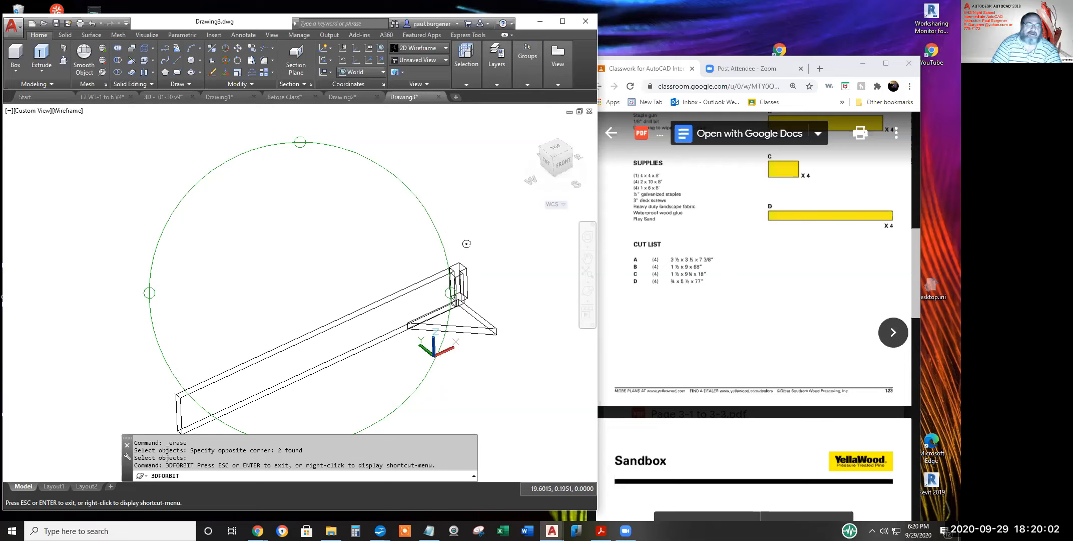
{"action": "right_click", "coordinate": [384, 234]}
{"action": "left_click", "coordinate": [404, 241]}
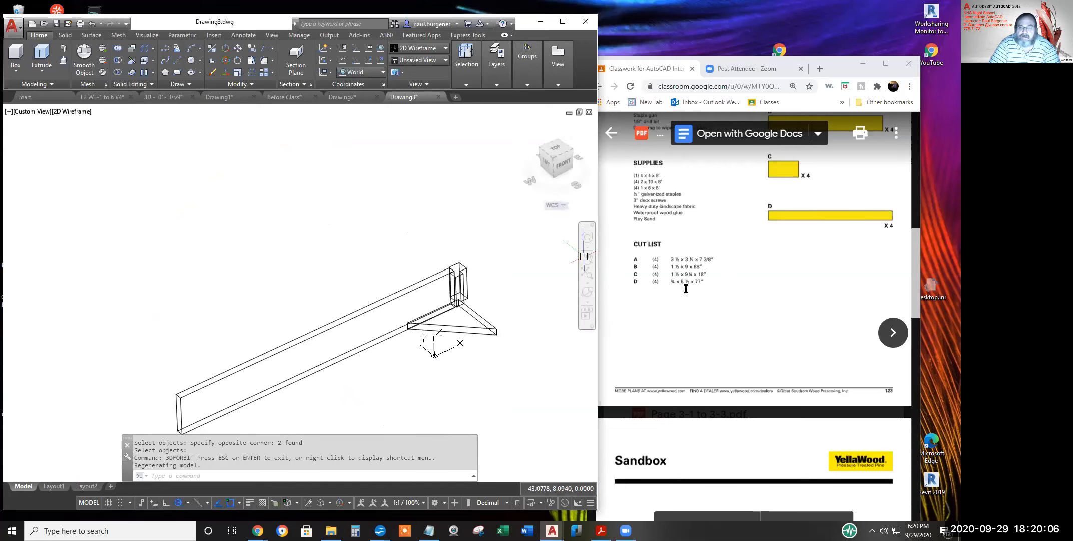
Look up the dimensions of part D in the enlarged sandbox cut list
{"action": "scroll", "coordinate": [686, 288], "scroll_direction": "up", "scroll_amount": 7, "text": "ctrl"}
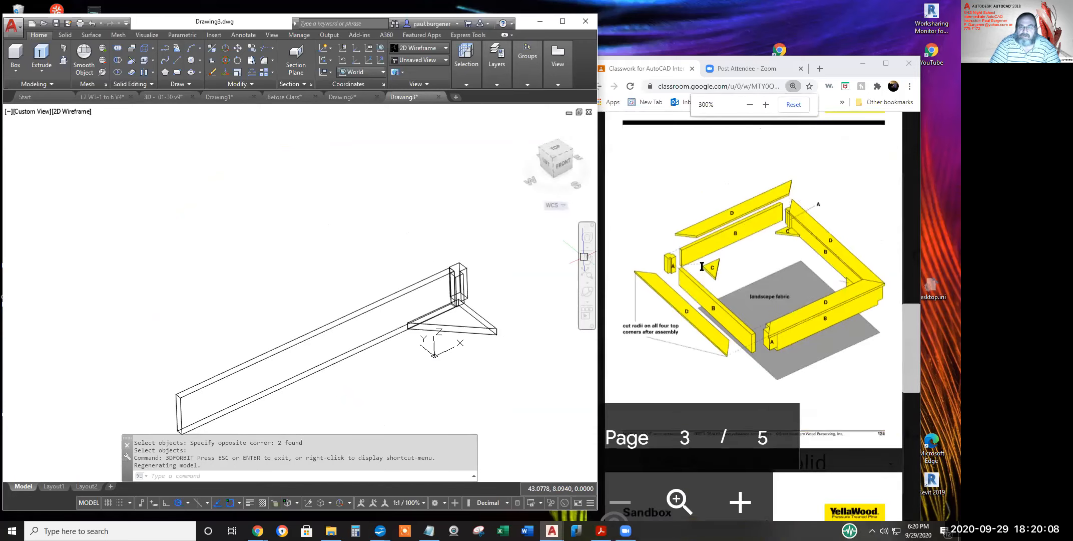
{"action": "scroll", "coordinate": [695, 266], "scroll_direction": "up", "scroll_amount": 1}
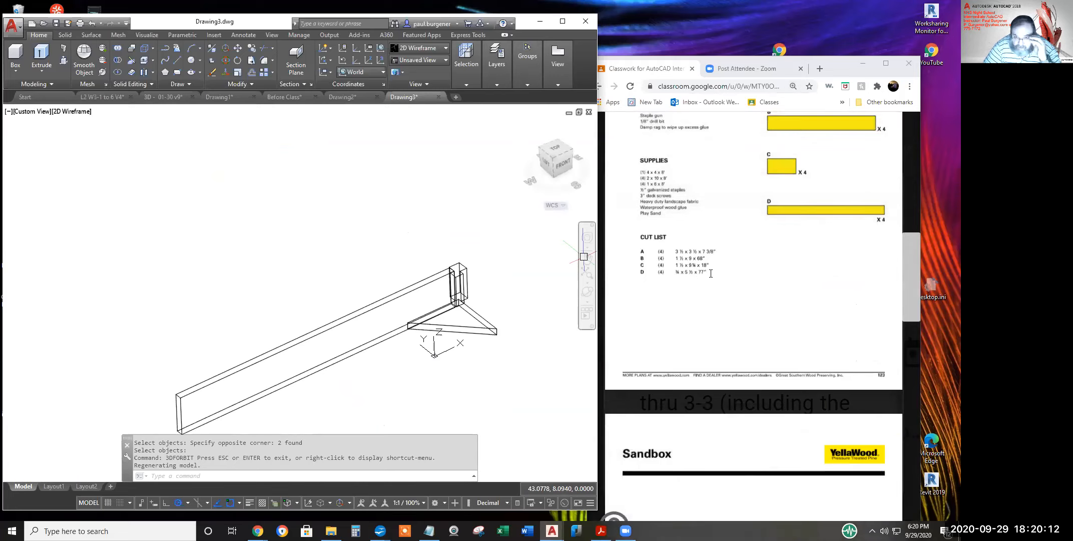
{"action": "left_click", "coordinate": [707, 272]}
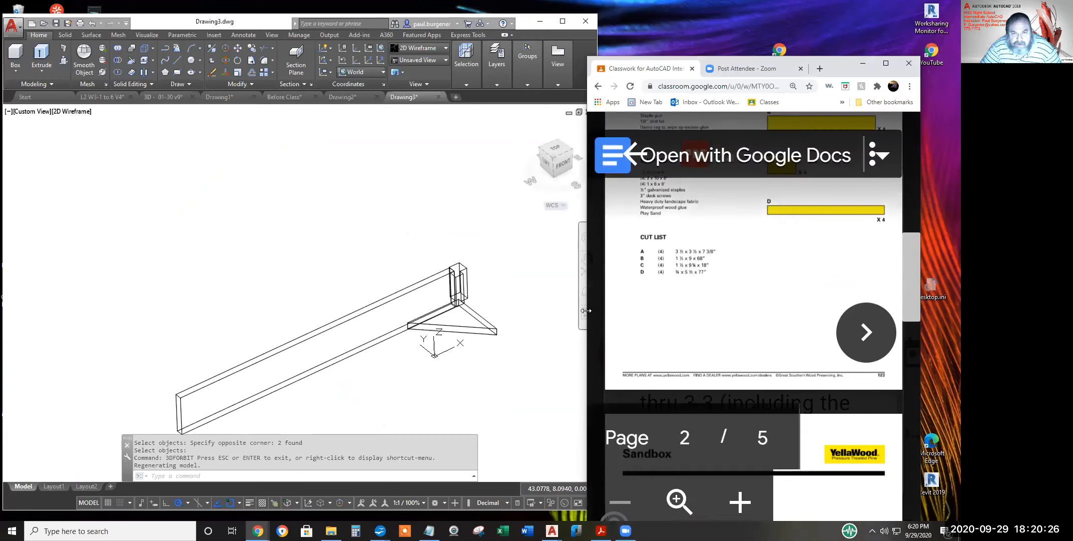
{"action": "left_click_drag", "start_coordinate": [586, 311], "coordinate": [289, 311]}
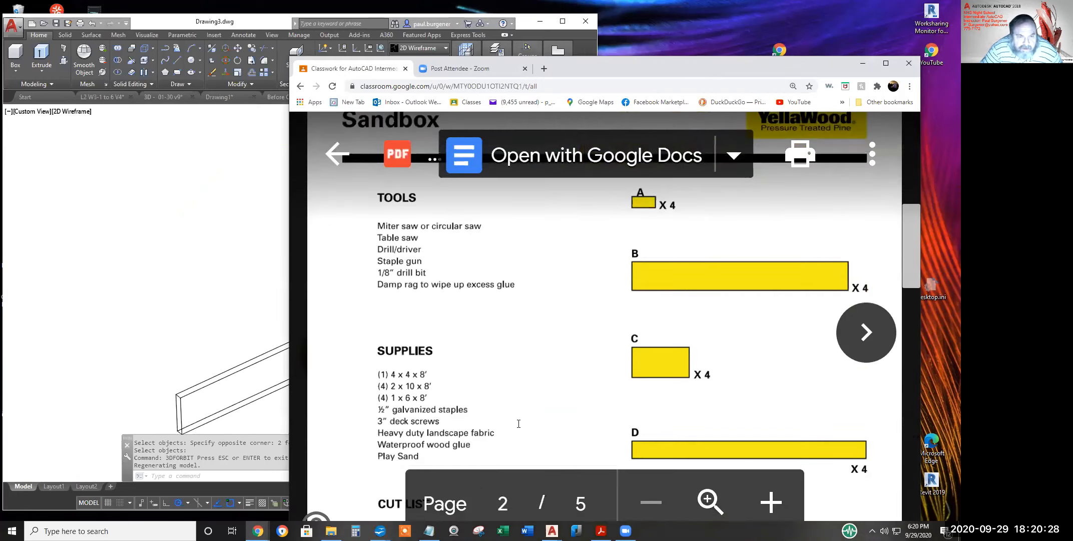
{"action": "scroll", "coordinate": [492, 406], "scroll_direction": "down", "scroll_amount": 3}
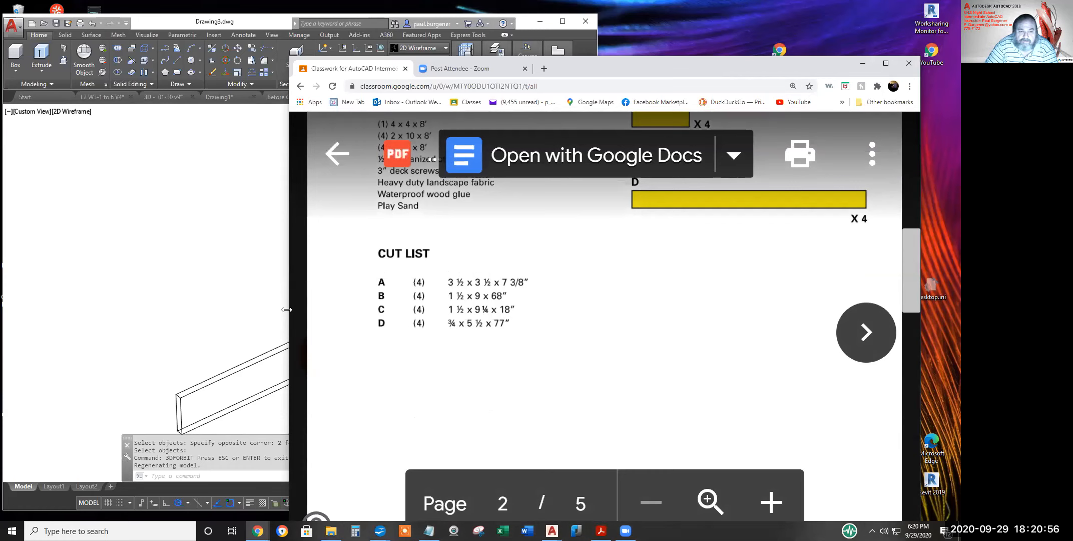
{"action": "left_click_drag", "start_coordinate": [286, 310], "coordinate": [601, 325]}
Draw a 77 by 5.5 rectangle for part D in the empty space behind the existing board
{"action": "left_click", "coordinate": [235, 244]}
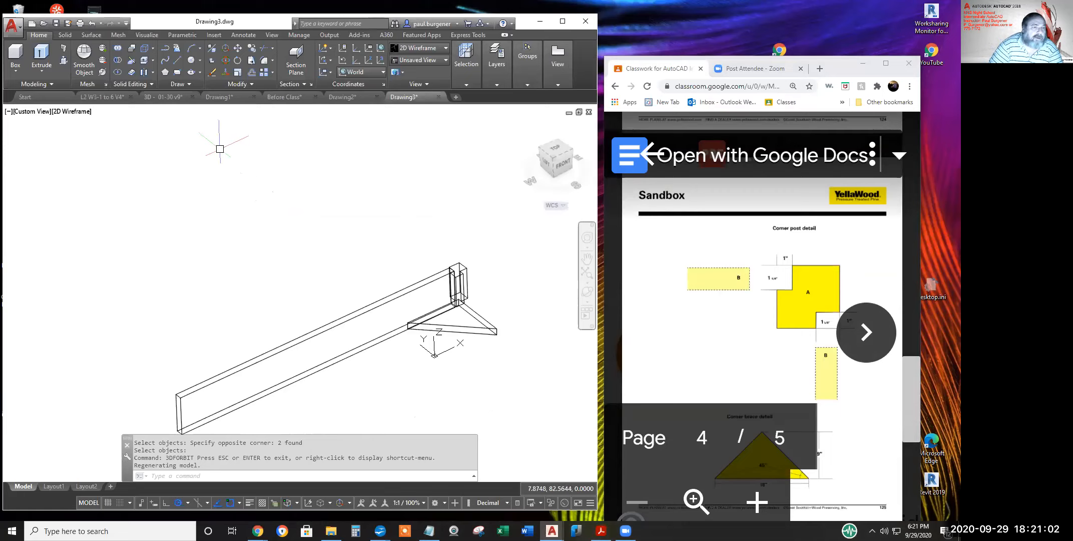
{"action": "left_click", "coordinate": [177, 72]}
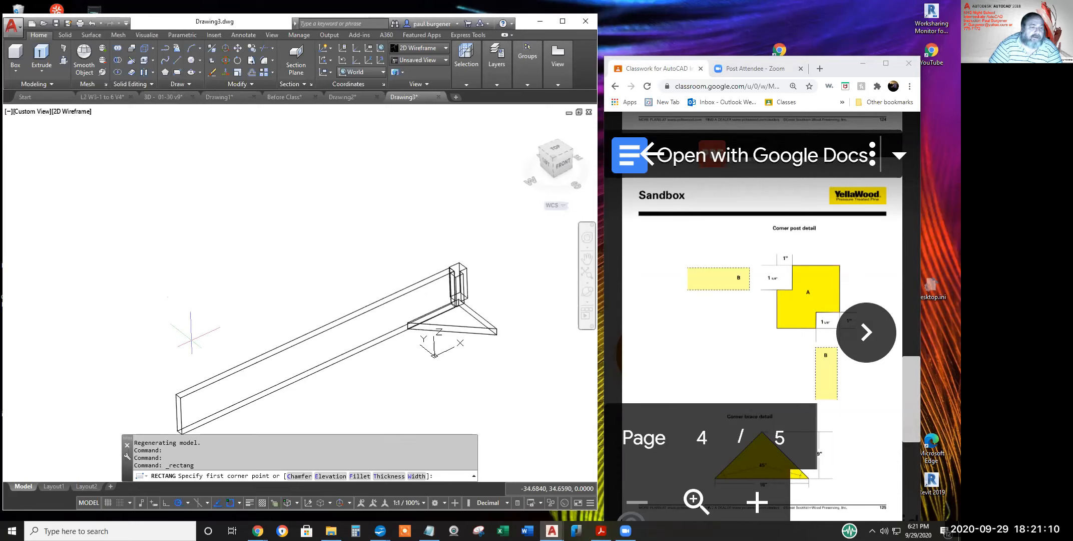
{"action": "left_click", "coordinate": [191, 340]}
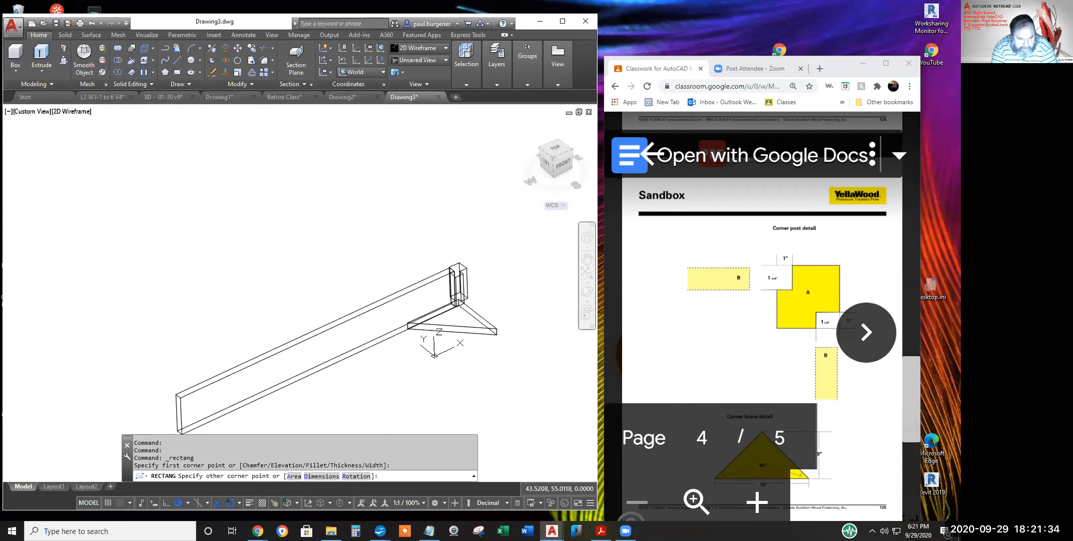
{"action": "key", "text": "F8"}
{"action": "type", "text": "@77,5.5"}
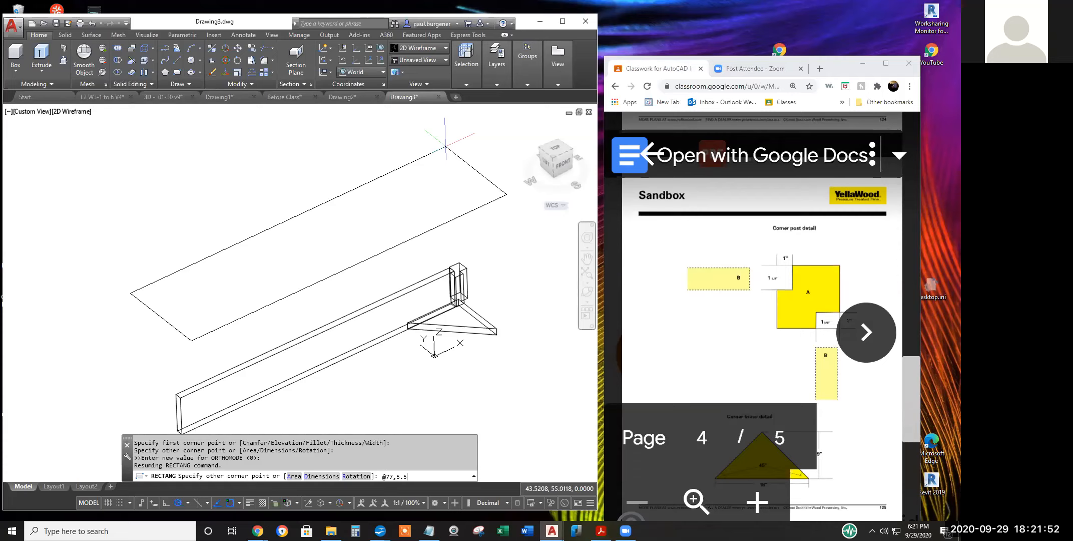
{"action": "key", "text": "Return"}
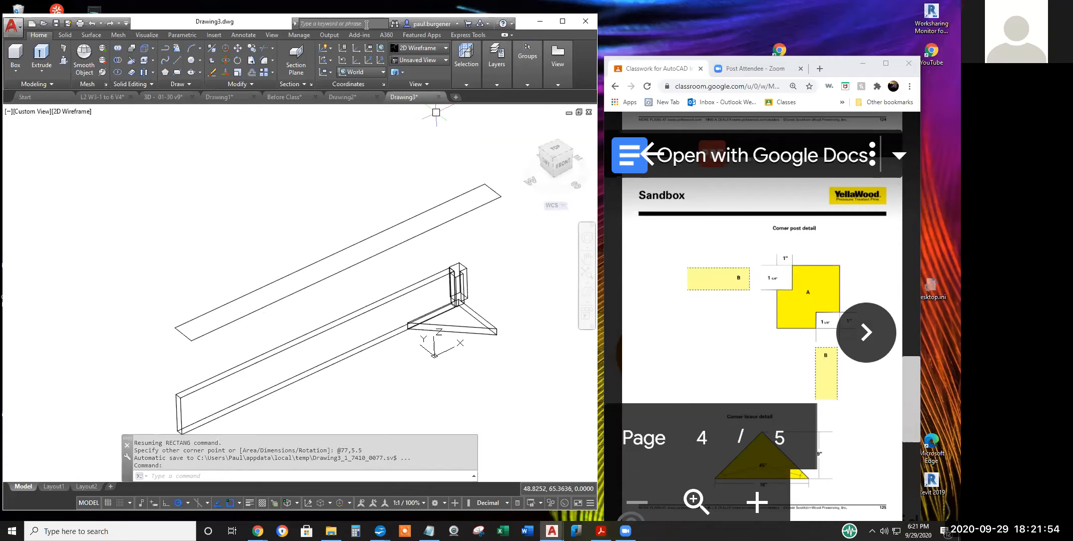
Inspect the new rectangle's far end and review the part D entry in the cut list again
{"action": "middle_click_drag", "start_coordinate": [490, 205], "coordinate": [471, 220]}
{"action": "scroll", "coordinate": [468, 226], "scroll_direction": "up", "scroll_amount": 3}
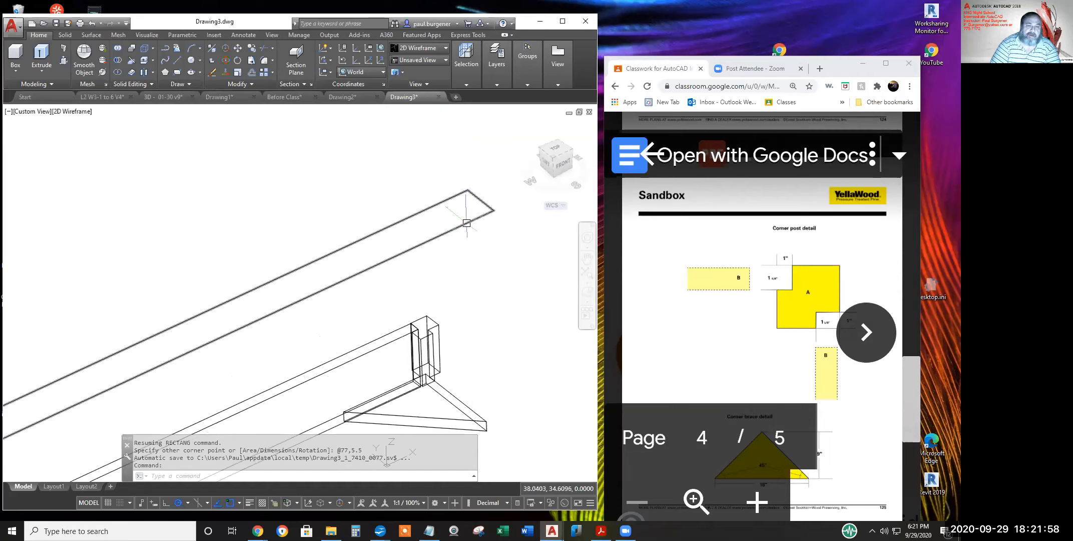
{"action": "scroll", "coordinate": [465, 229], "scroll_direction": "down", "scroll_amount": 3}
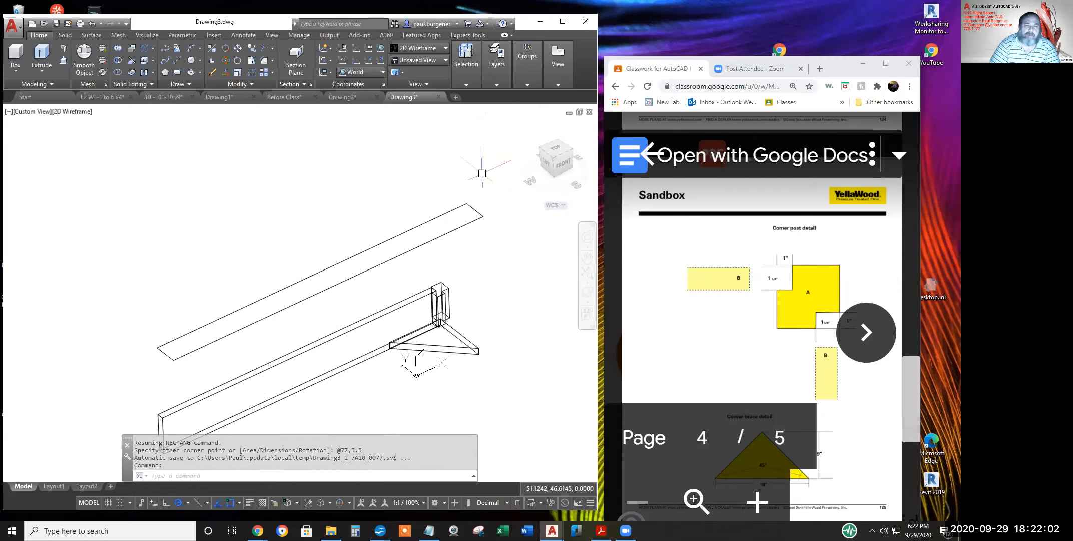
{"action": "scroll", "coordinate": [474, 224], "scroll_direction": "up", "scroll_amount": 3}
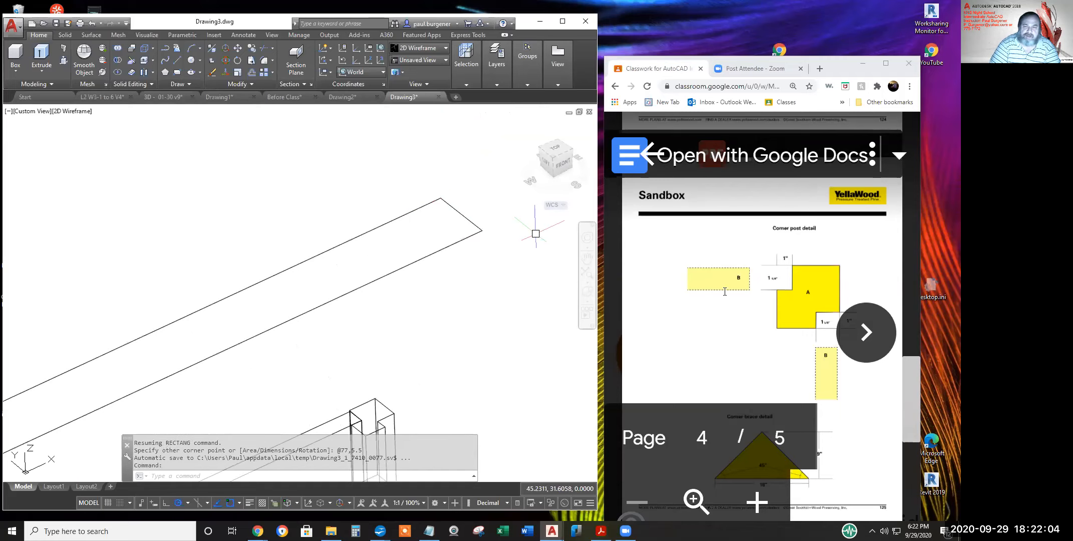
{"action": "scroll", "coordinate": [722, 299], "scroll_direction": "down", "scroll_amount": 2}
{"action": "scroll", "coordinate": [722, 299], "scroll_direction": "up", "scroll_amount": 8}
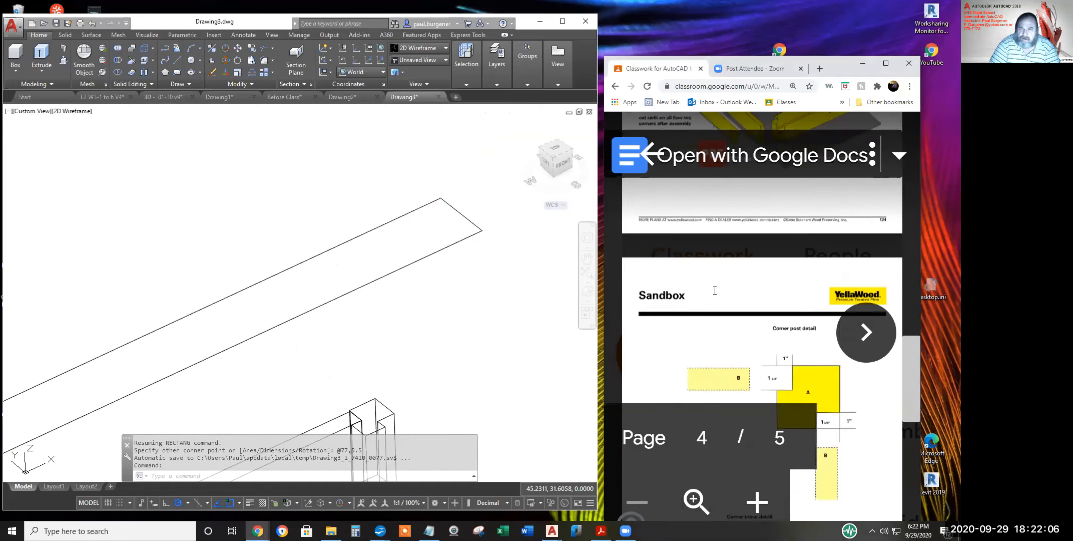
{"action": "scroll", "coordinate": [710, 317], "scroll_direction": "up", "scroll_amount": 3}
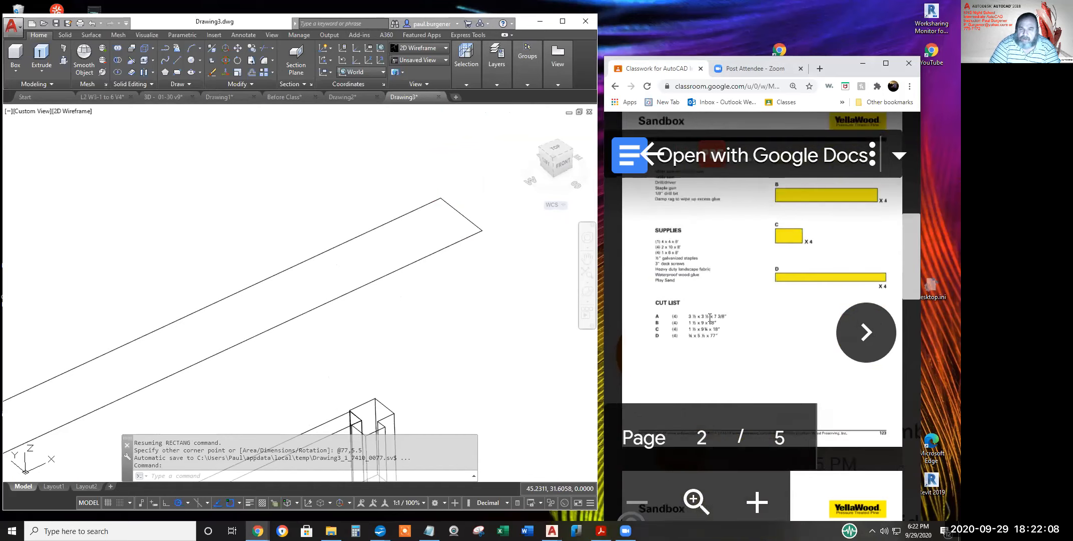
Measure the short end of the part D rectangle from corner to corner
{"action": "left_click", "coordinate": [473, 188]}
{"action": "key", "text": "Escape"}
{"action": "key", "text": "Escape"}
{"action": "key", "text": "Escape"}
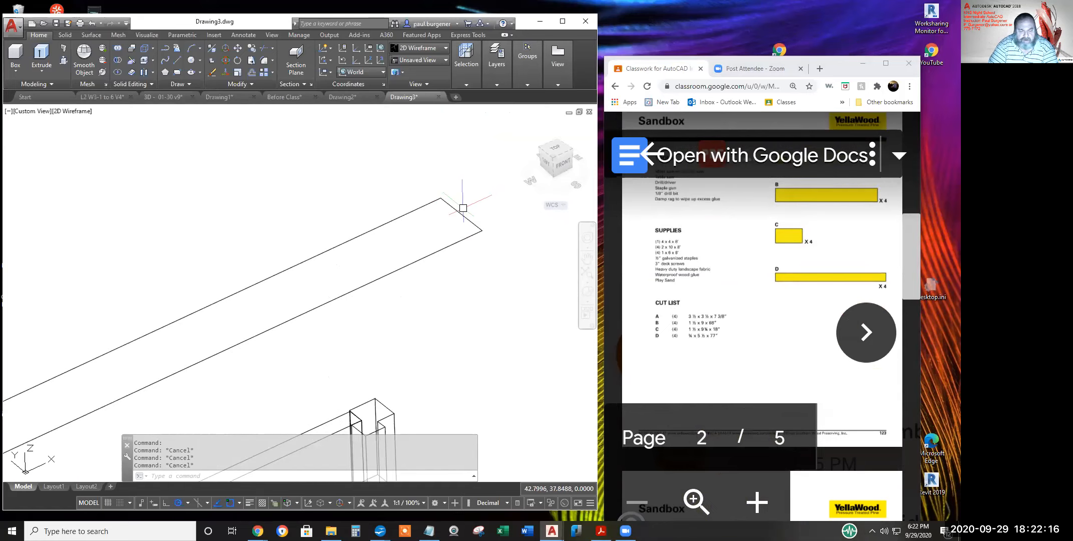
{"action": "type", "text": "di"}
{"action": "key", "text": "Return"}
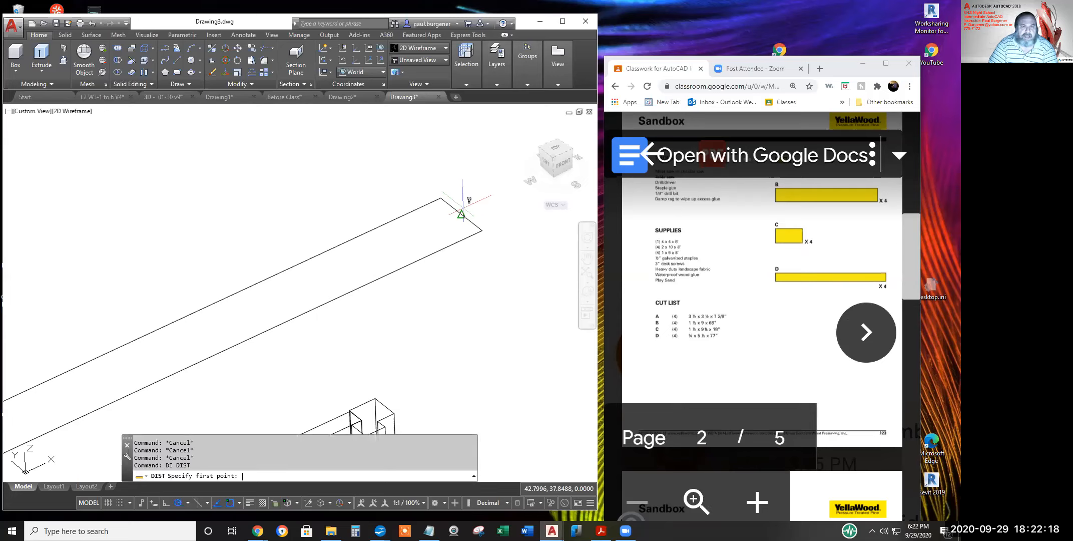
{"action": "left_click", "coordinate": [482, 231]}
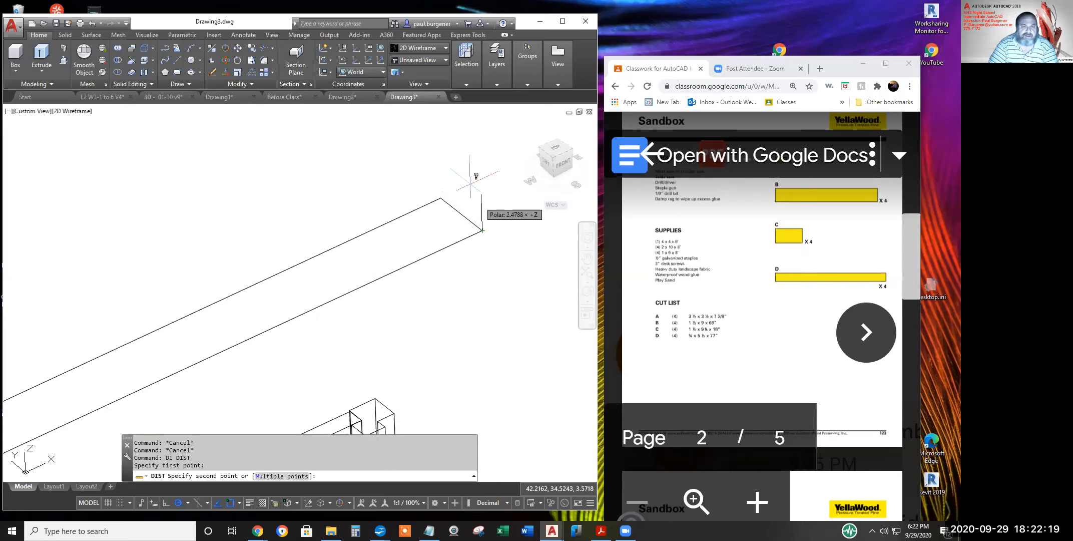
{"action": "left_click", "coordinate": [441, 199]}
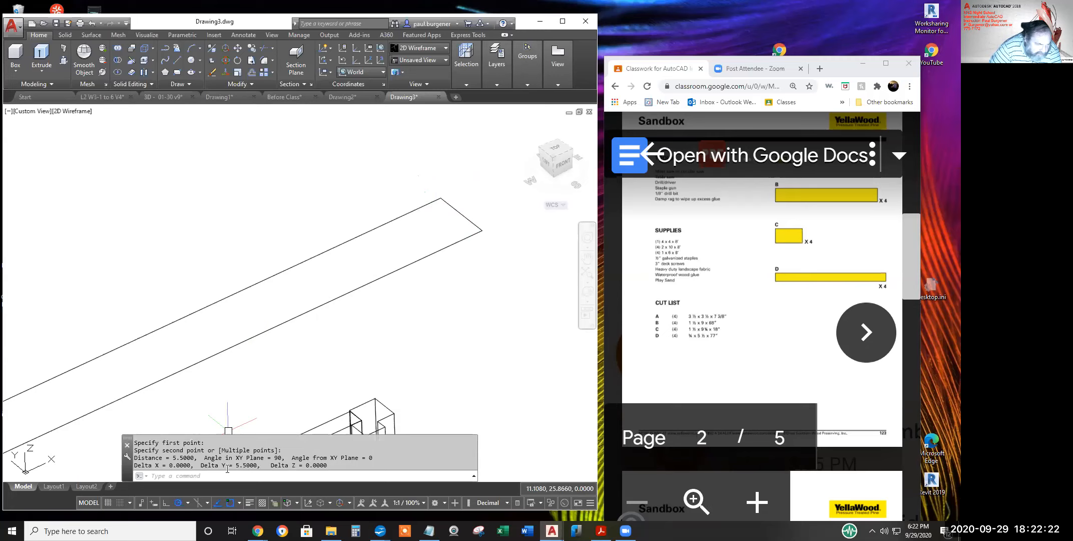
Measure the long edge of the part D rectangle between its two end corners
{"action": "scroll", "coordinate": [385, 290], "scroll_direction": "down", "scroll_amount": 4}
{"action": "key", "text": "Return"}
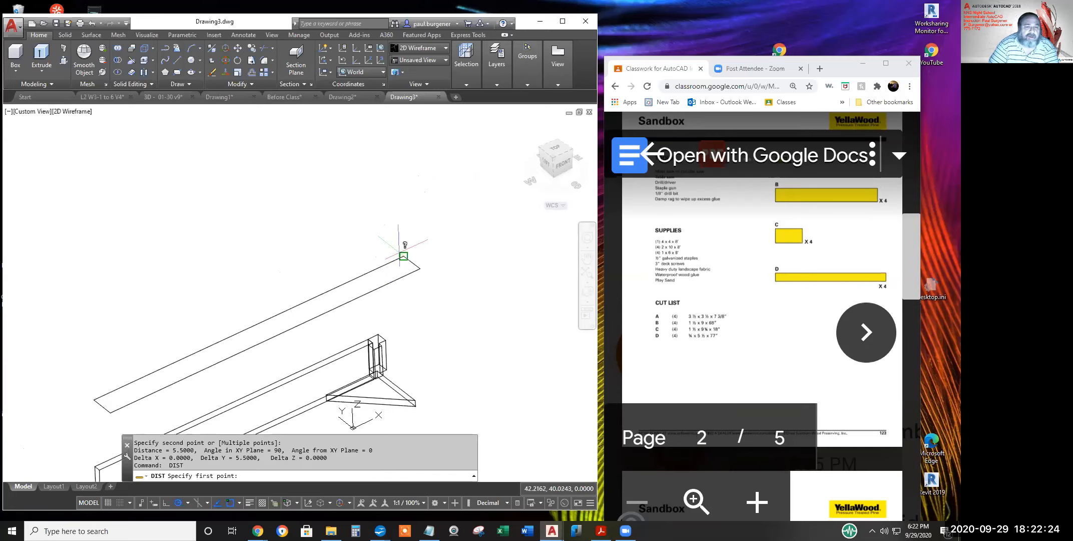
{"action": "left_click", "coordinate": [404, 256]}
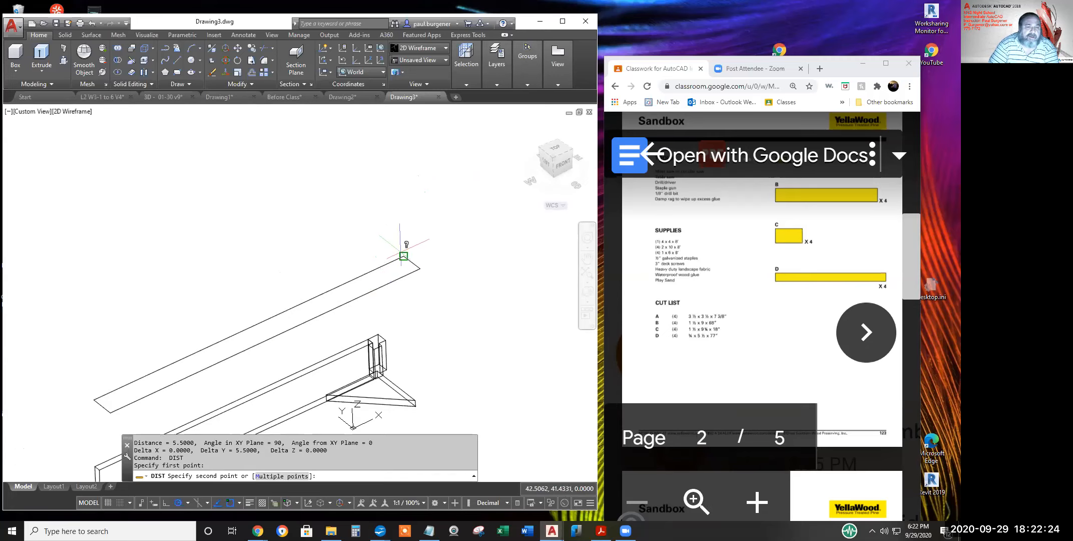
{"action": "left_click", "coordinate": [94, 399]}
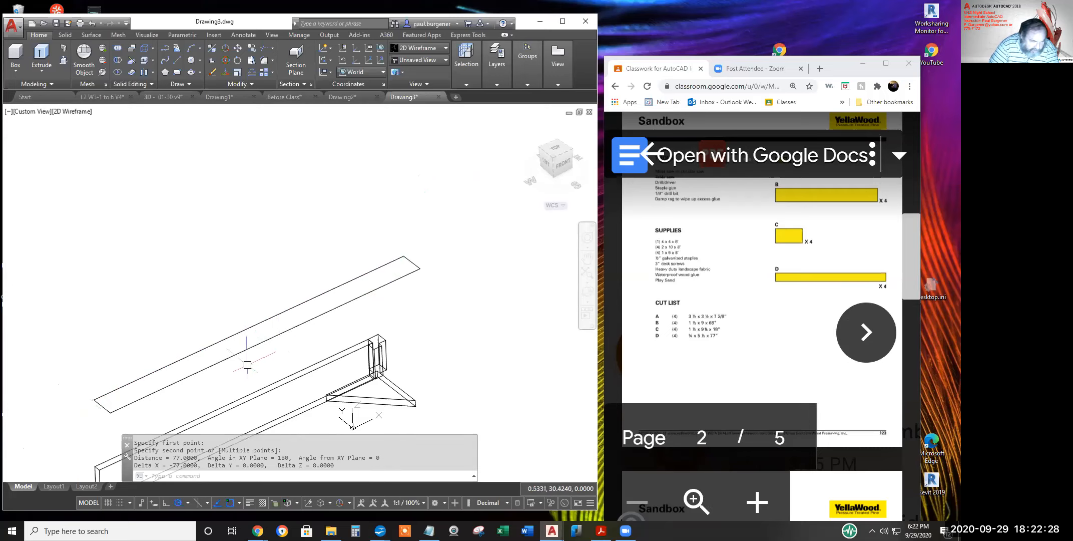
{"action": "key", "text": "Escape"}
{"action": "key", "text": "Escape"}
{"action": "key", "text": "Escape"}
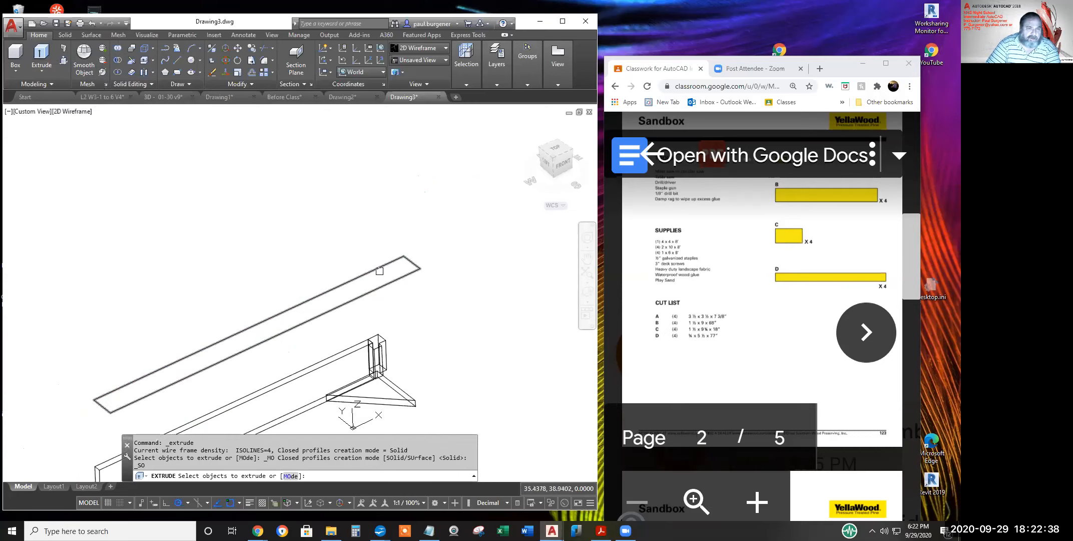
Extrude the part D rectangle to a height of 0.625 as a solid
{"action": "left_click", "coordinate": [380, 268]}
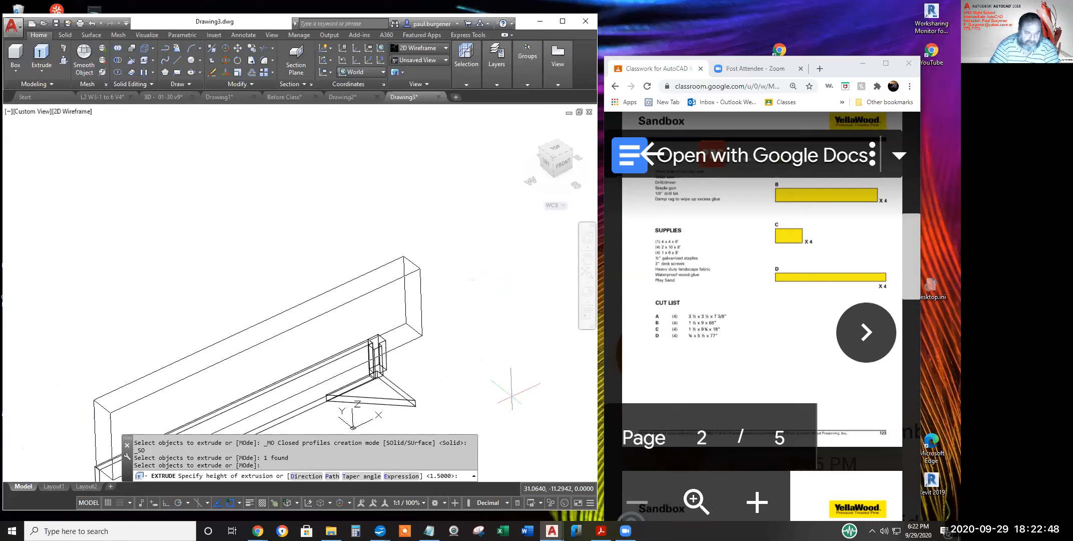
{"action": "type", "text": ".625"}
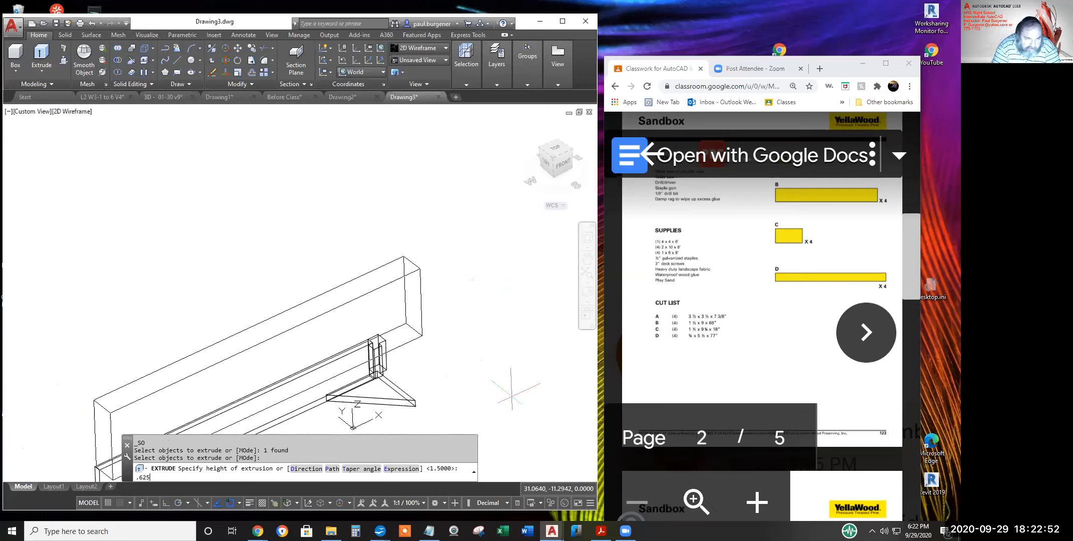
{"action": "key", "text": "Return"}
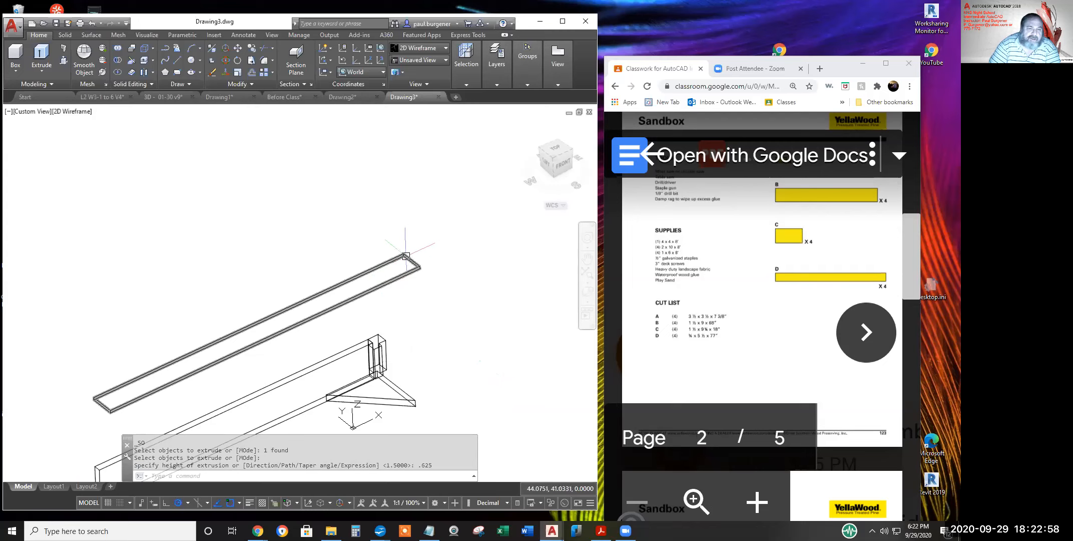
{"action": "scroll", "coordinate": [390, 269], "scroll_direction": "up", "scroll_amount": 3}
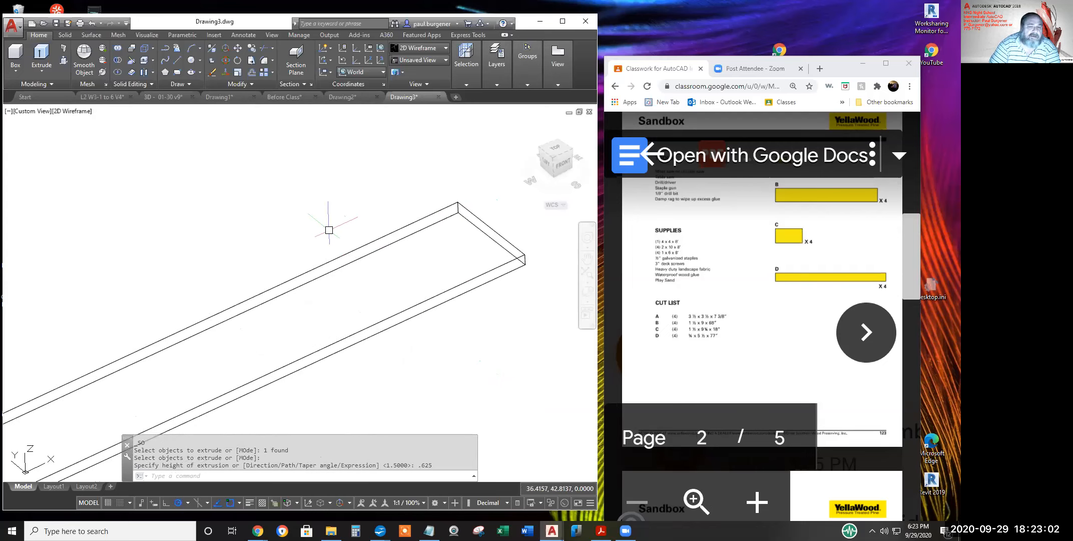
{"action": "left_click", "coordinate": [178, 60]}
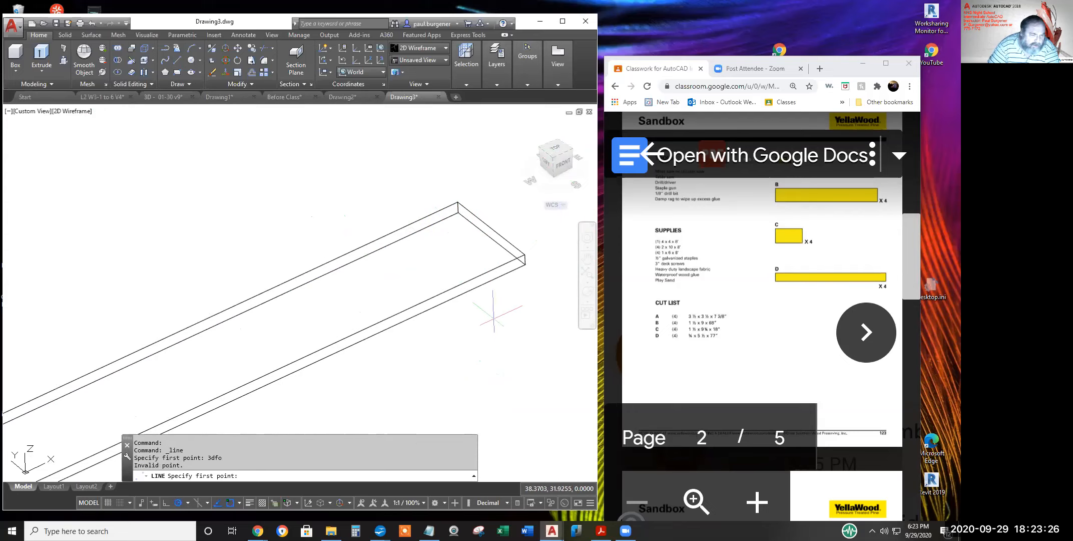
{"action": "key", "text": "Return"}
{"action": "key", "text": "Escape"}
{"action": "key", "text": "Escape"}
{"action": "key", "text": "Escape"}
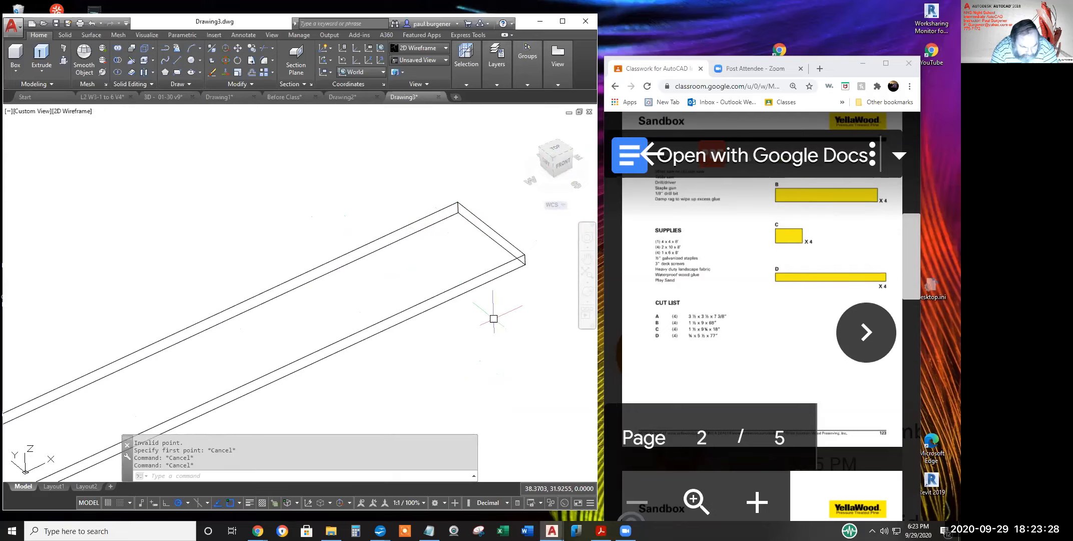
Examine the end of the extruded part D board from another angle in free orbit
{"action": "type", "text": "3dfo"}
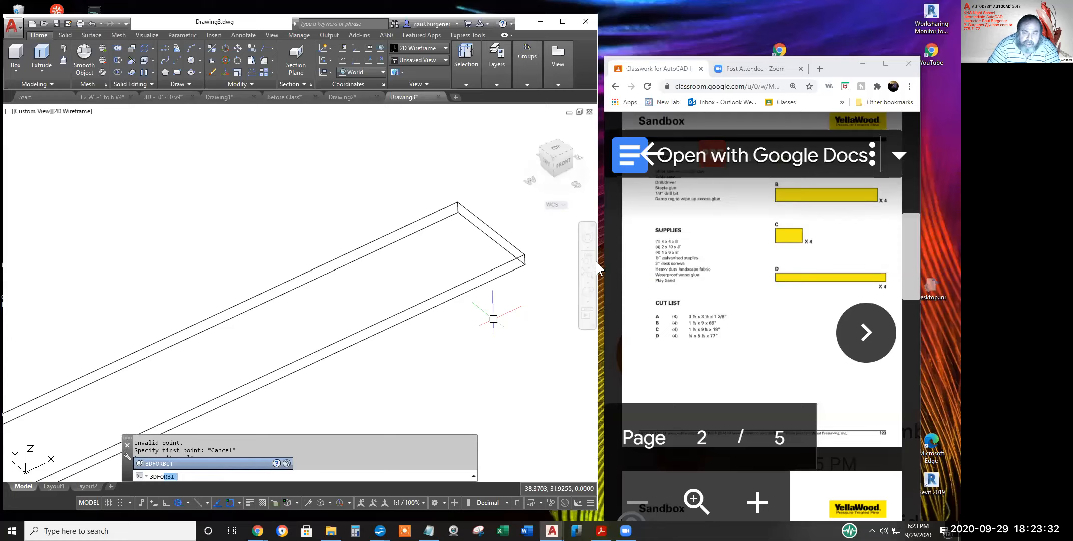
{"action": "key", "text": "Return"}
{"action": "left_click_drag", "start_coordinate": [559, 286], "coordinate": [449, 191]}
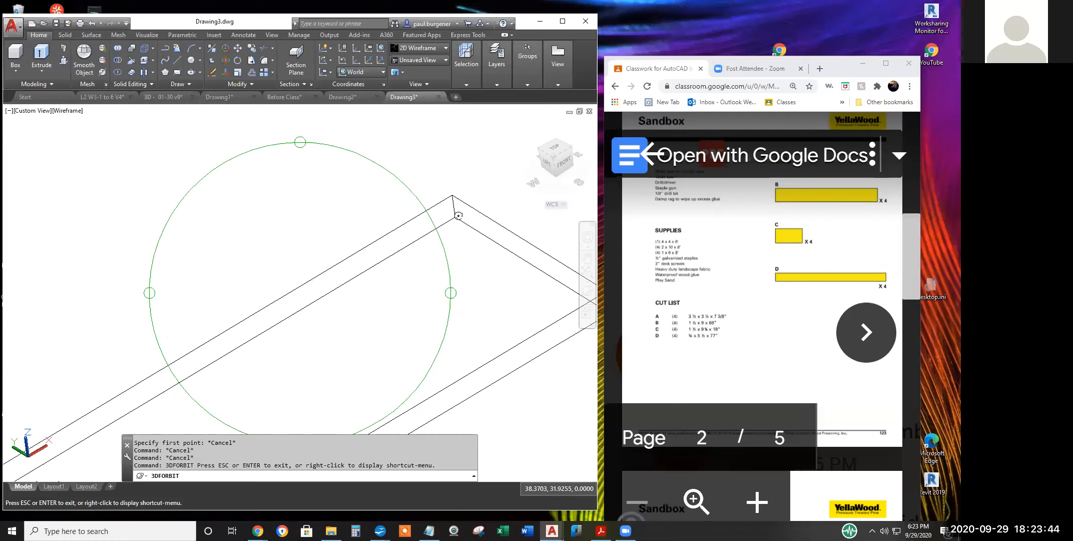
{"action": "left_click_drag", "start_coordinate": [482, 275], "coordinate": [455, 242]}
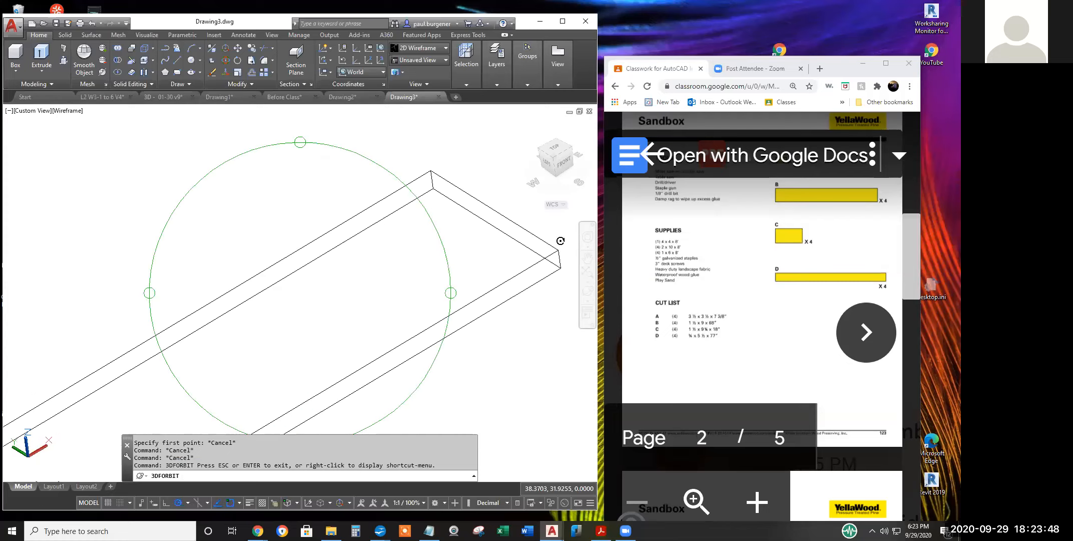
{"action": "key", "text": "Escape"}
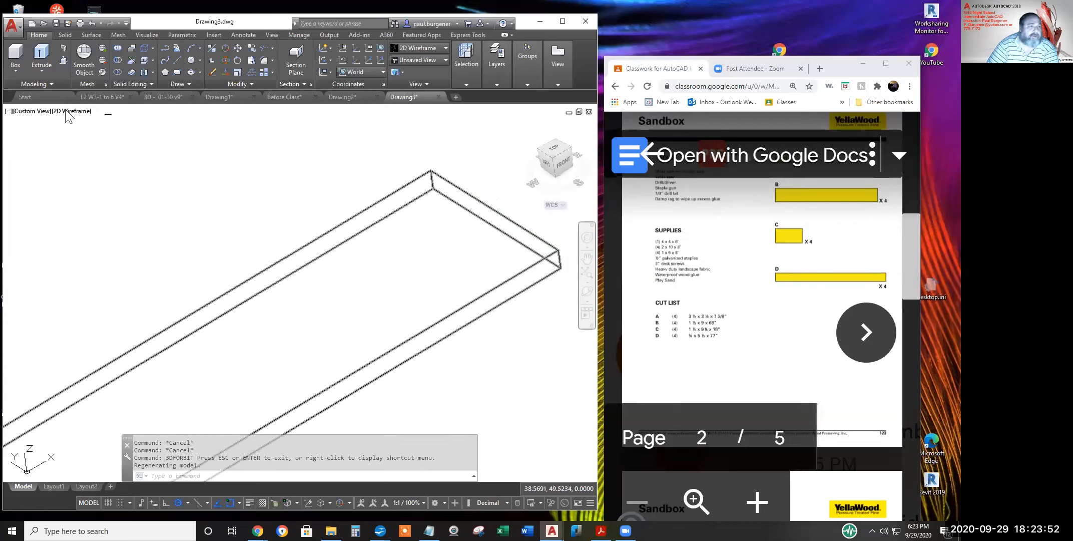
Press-pull the top face of the part D board outward by 0.125
{"action": "left_click", "coordinate": [64, 60]}
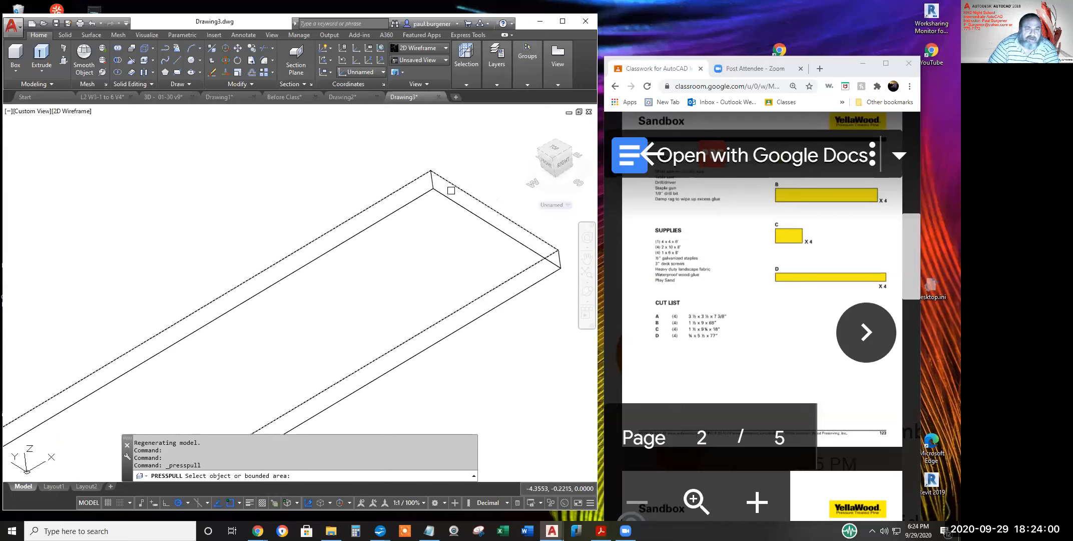
{"action": "left_click", "coordinate": [451, 189]}
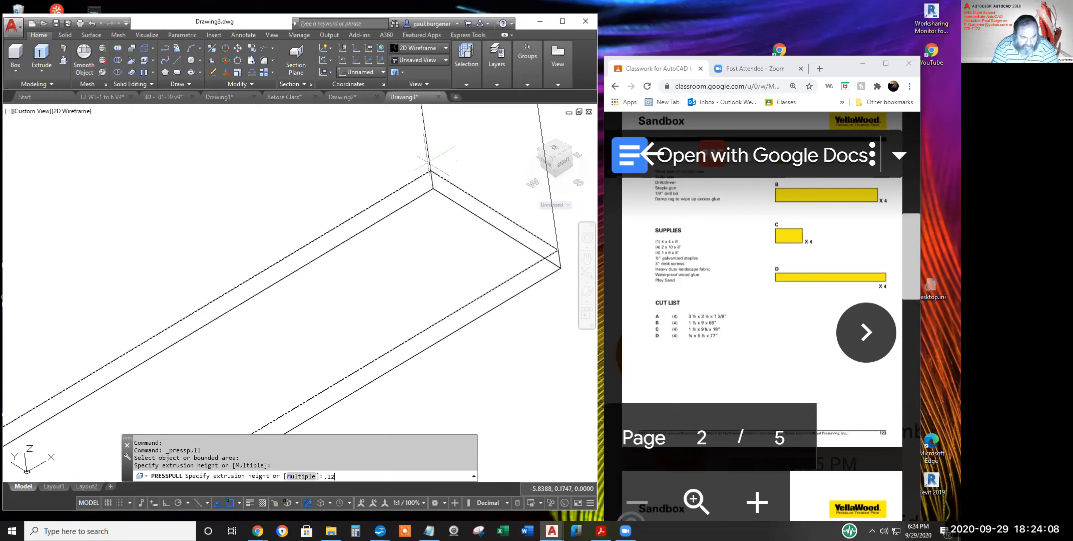
{"action": "type", "text": ".125"}
{"action": "key", "text": "Return"}
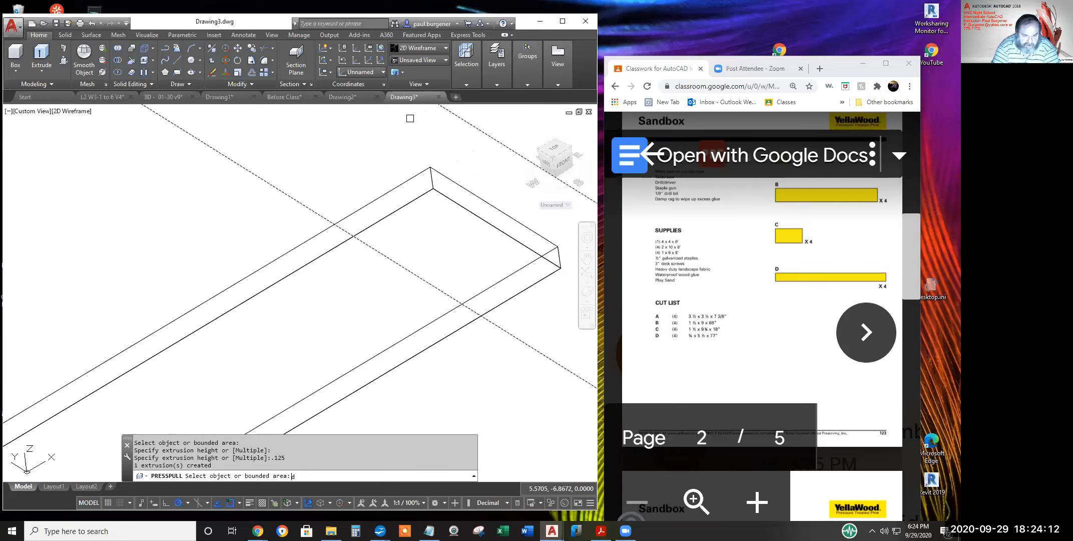
Measure the part D board's thickness along the vertical edge at its end corner
{"action": "type", "text": "di"}
{"action": "key", "text": "Return"}
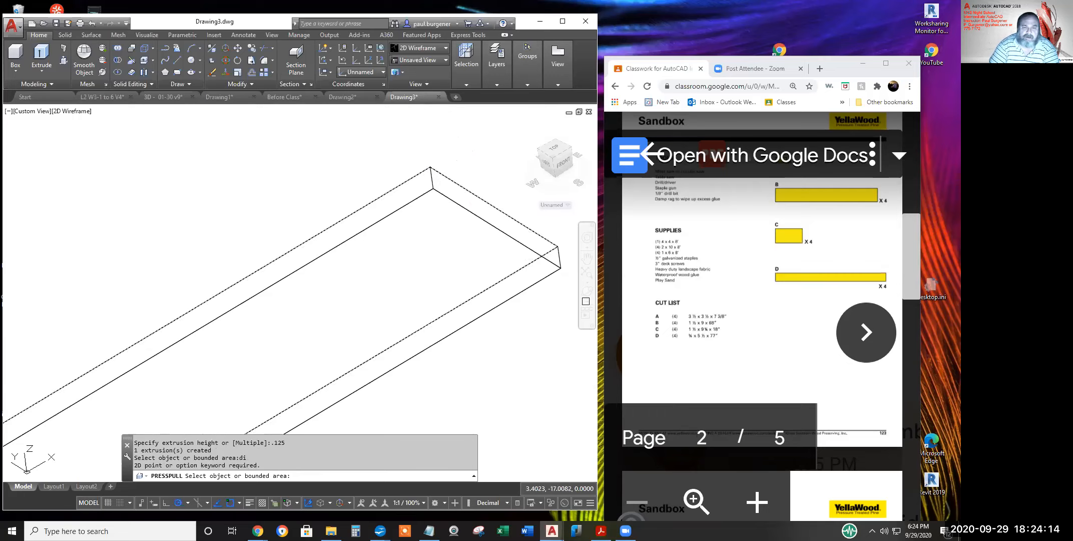
{"action": "key", "text": "Escape"}
{"action": "key", "text": "Escape"}
{"action": "type", "text": "di"}
{"action": "key", "text": "Return"}
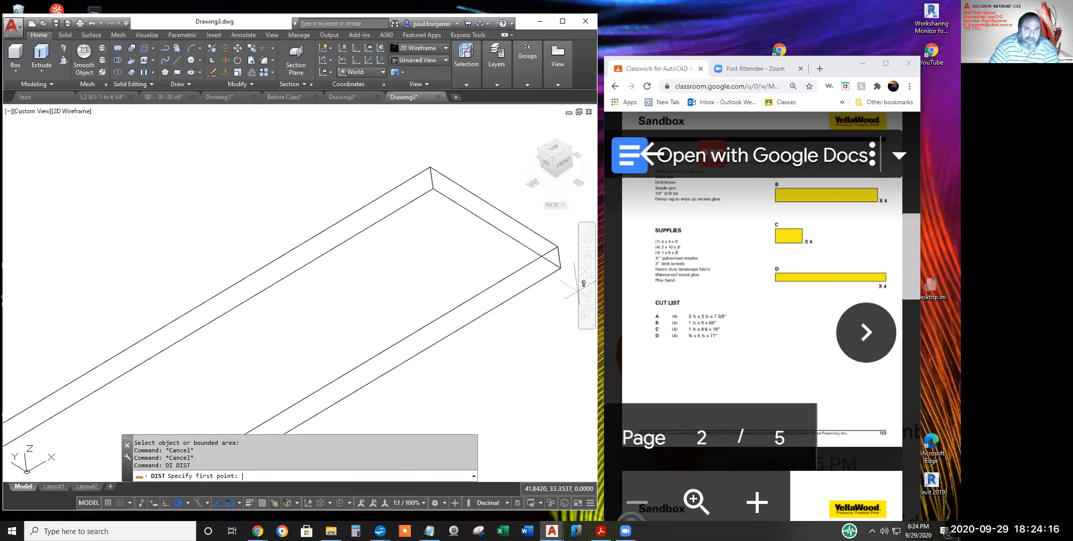
{"action": "left_click", "coordinate": [559, 257]}
{"action": "left_click", "coordinate": [558, 247]}
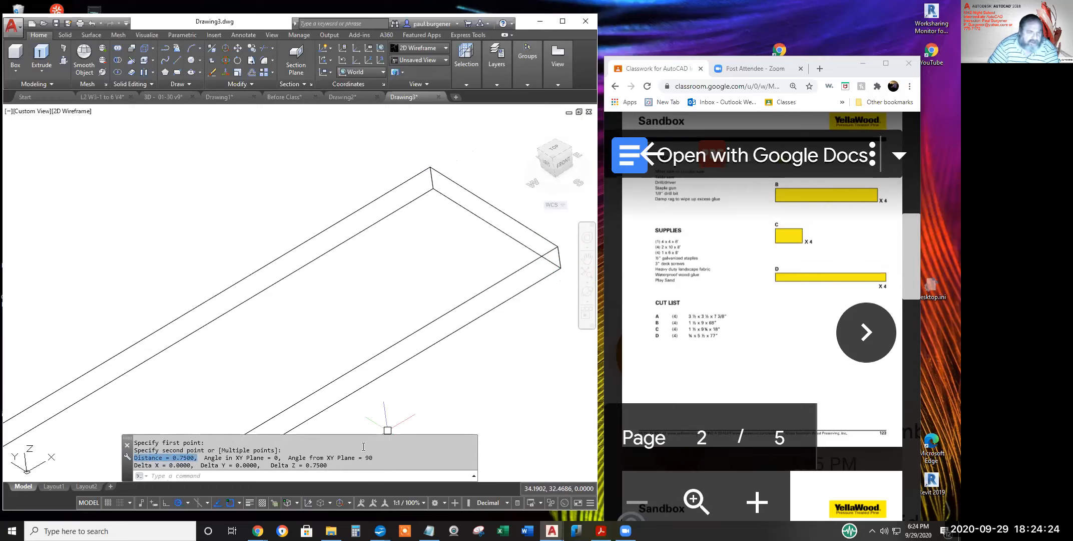
{"action": "key", "text": "Escape"}
Slice the part D board's end diagonally with a 3points plane starting at its back corner edge, keeping the long portion
{"action": "scroll", "coordinate": [451, 367], "scroll_direction": "down", "scroll_amount": 2}
{"action": "scroll", "coordinate": [445, 332], "scroll_direction": "up", "scroll_amount": 2}
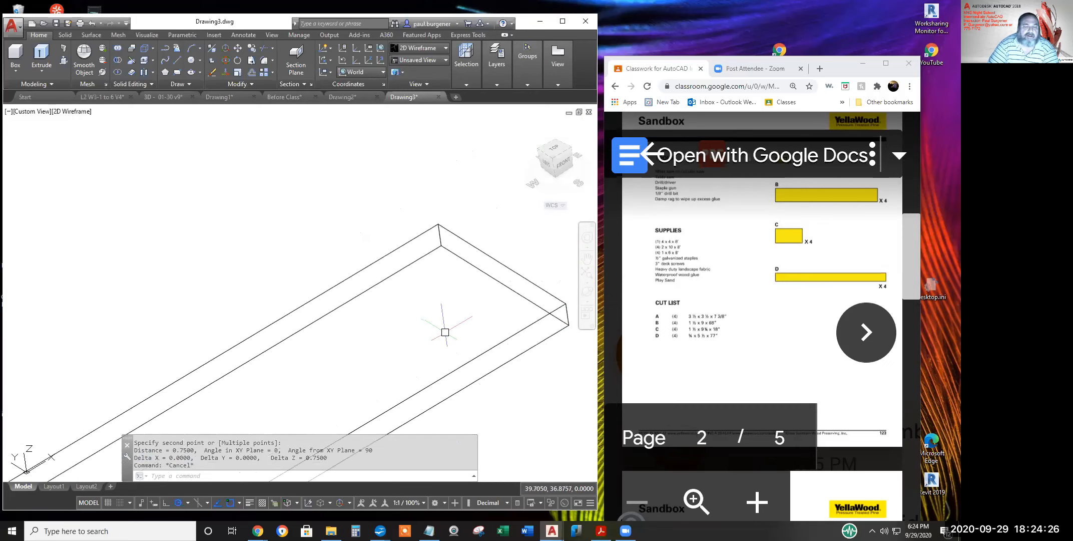
{"action": "left_click", "coordinate": [131, 62]}
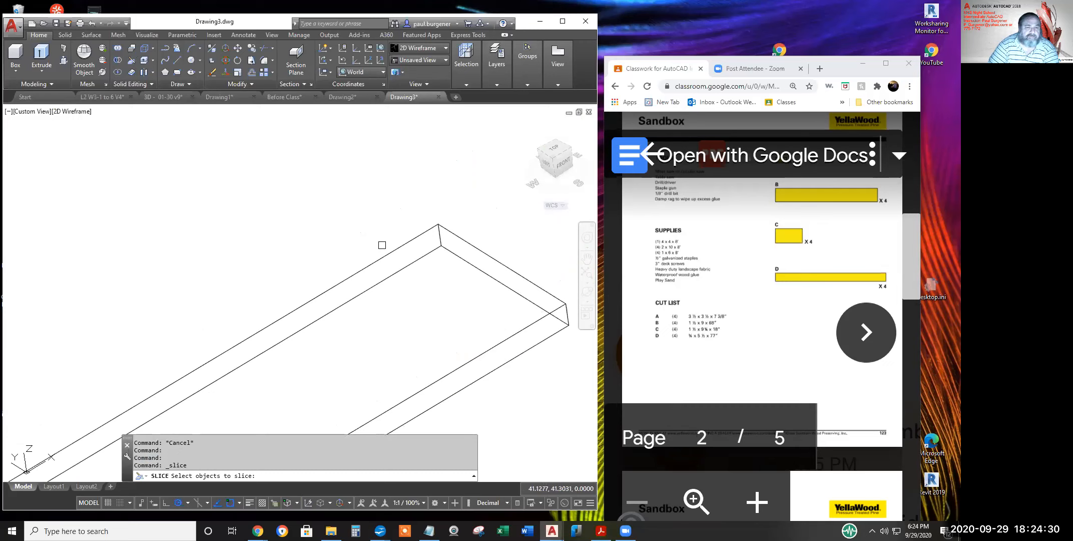
{"action": "left_click", "coordinate": [395, 249]}
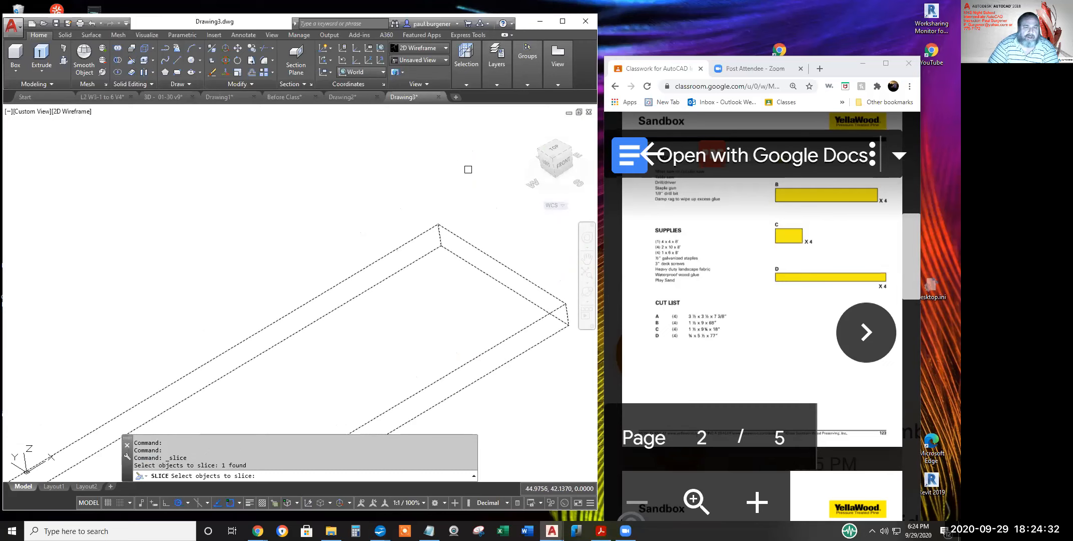
{"action": "key", "text": "Return"}
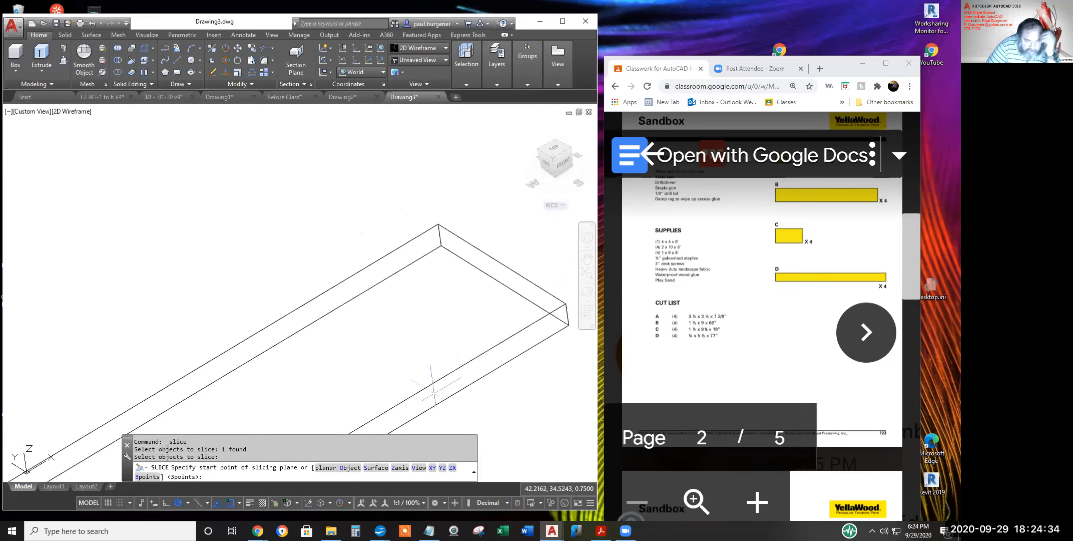
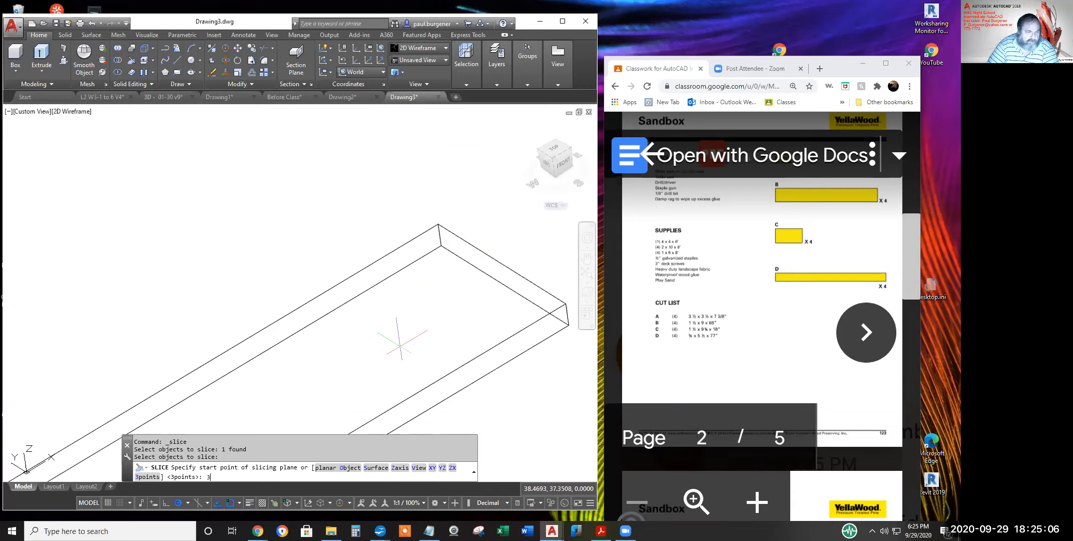
{"action": "key", "text": "Return"}
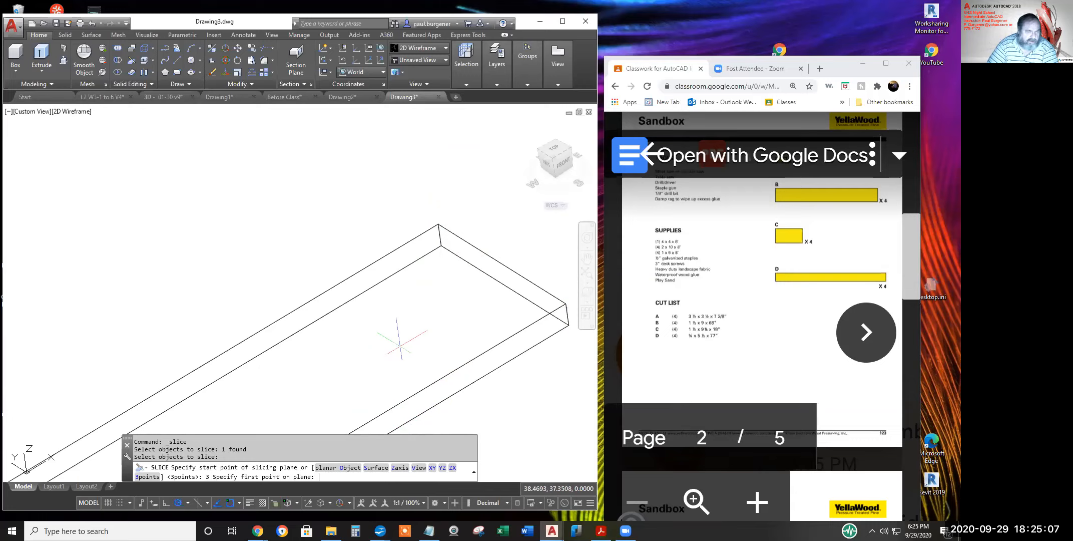
{"action": "left_click", "coordinate": [438, 224]}
{"action": "left_click", "coordinate": [440, 245]}
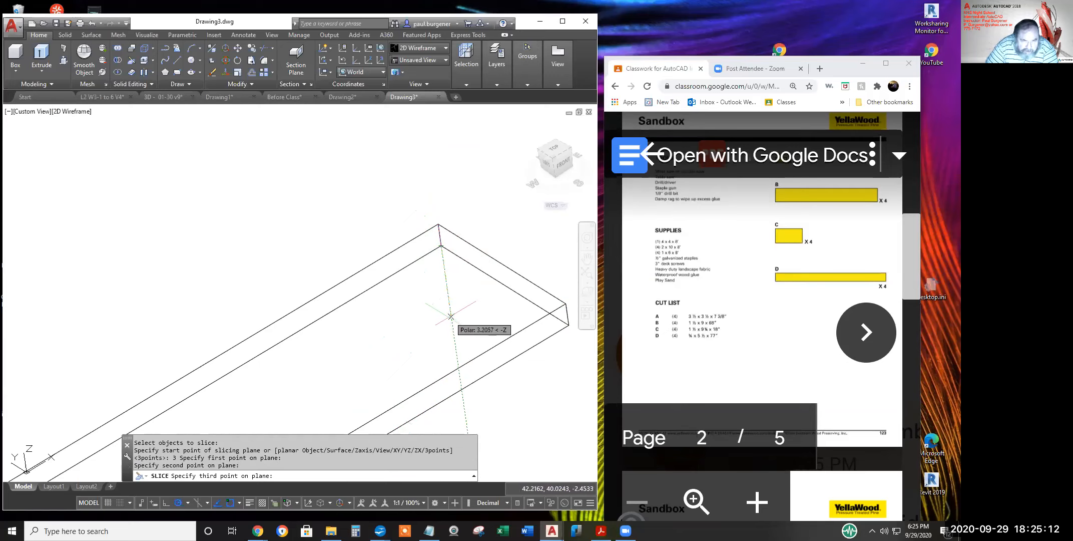
{"action": "left_click", "coordinate": [423, 319]}
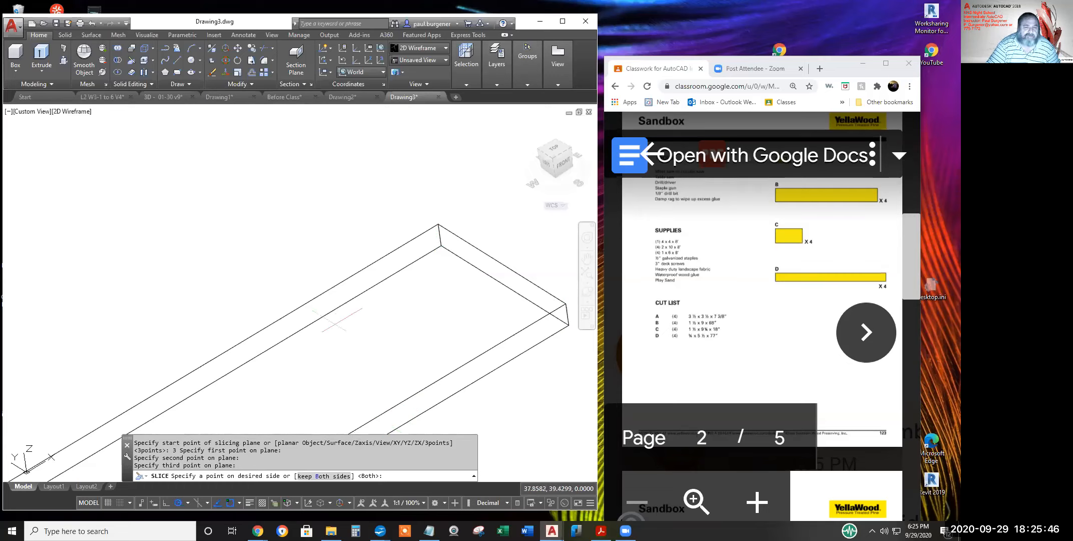
{"action": "left_click", "coordinate": [329, 333]}
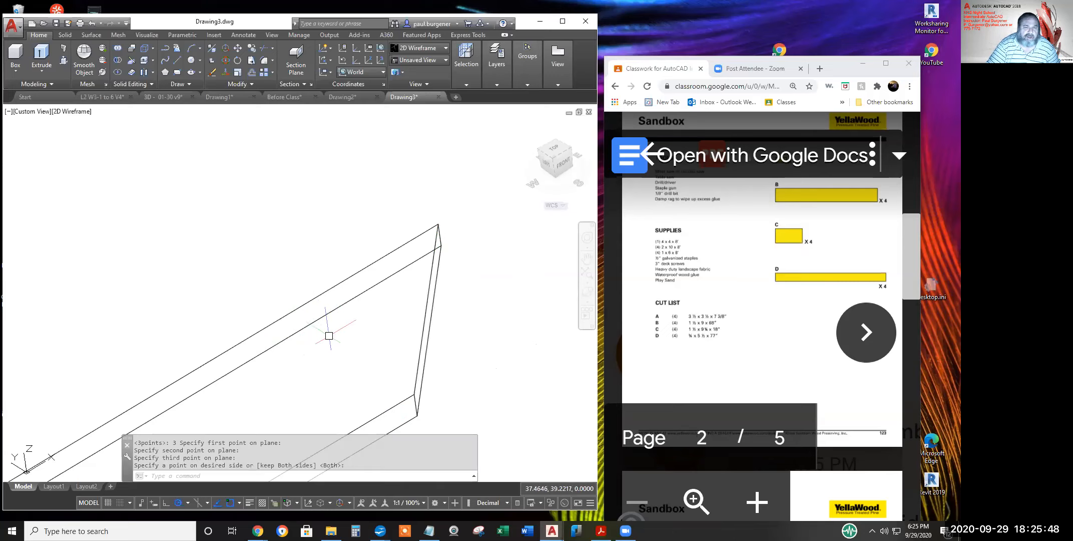
Display the model in the Conceptual visual style with the whole sliced part D board in view
{"action": "scroll", "coordinate": [493, 376], "scroll_direction": "down", "scroll_amount": 3}
{"action": "middle_click_drag", "start_coordinate": [468, 384], "coordinate": [500, 203]}
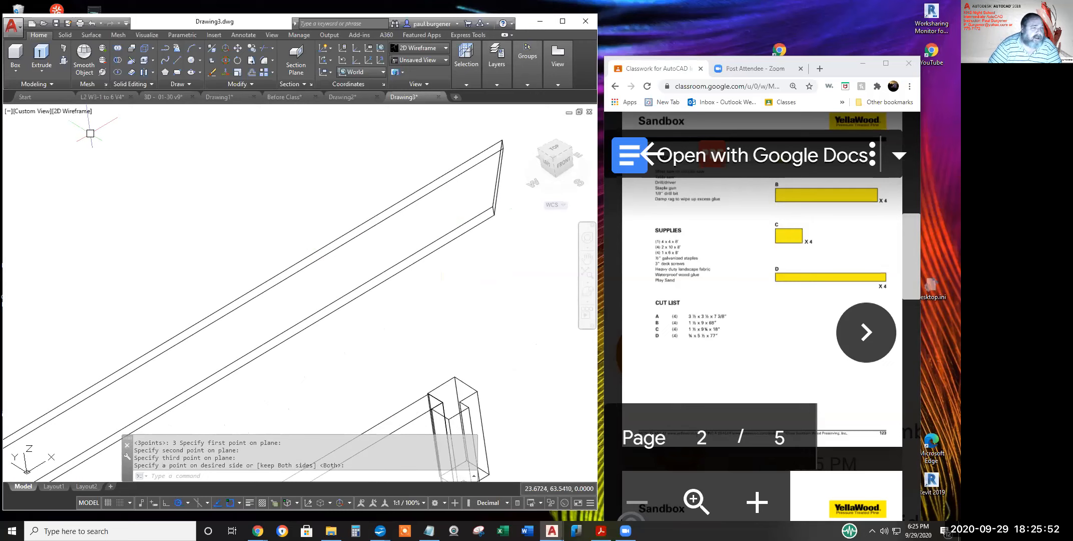
{"action": "left_click", "coordinate": [83, 113]}
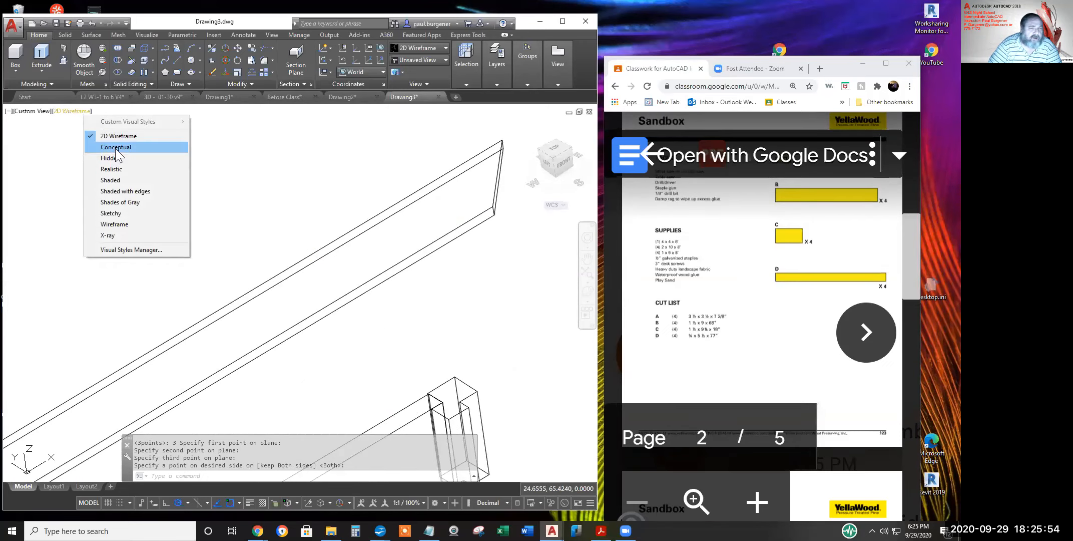
{"action": "left_click", "coordinate": [115, 148]}
{"action": "scroll", "coordinate": [505, 219], "scroll_direction": "up", "scroll_amount": 3}
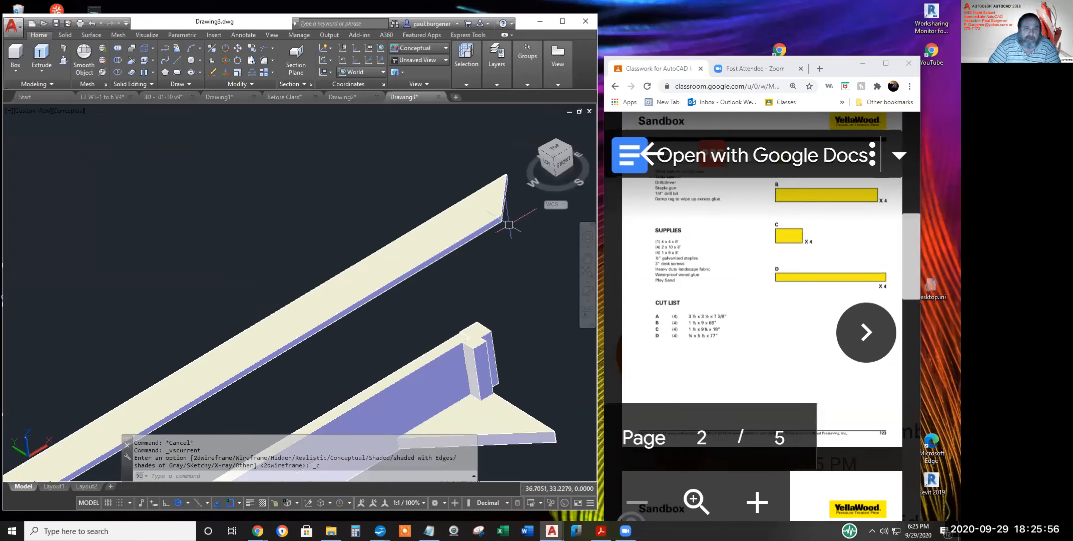
{"action": "scroll", "coordinate": [504, 219], "scroll_direction": "down", "scroll_amount": 5}
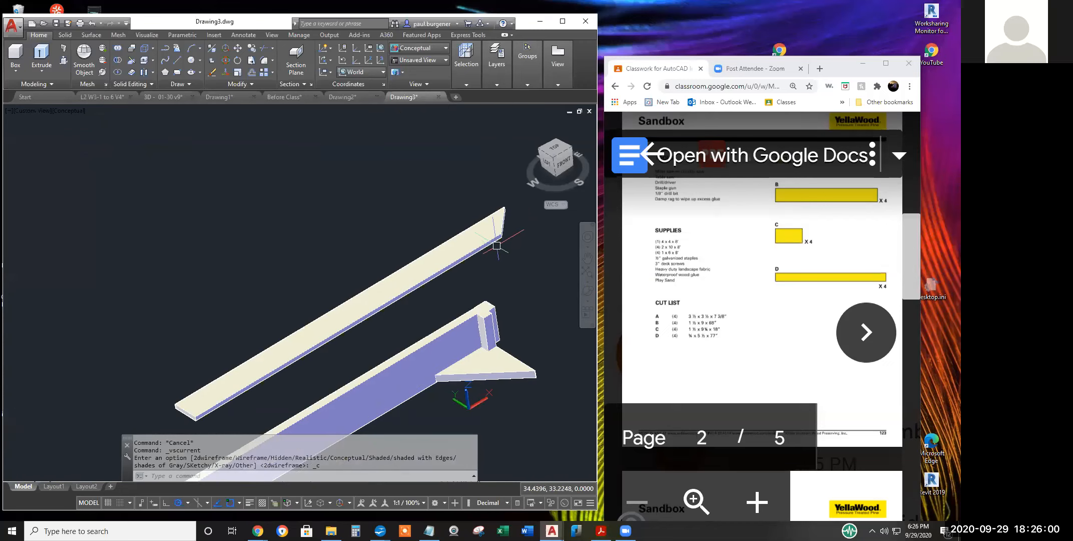
View the sliced part D board and the sandbox parts from another angle in free orbit
{"action": "type", "text": "3"}
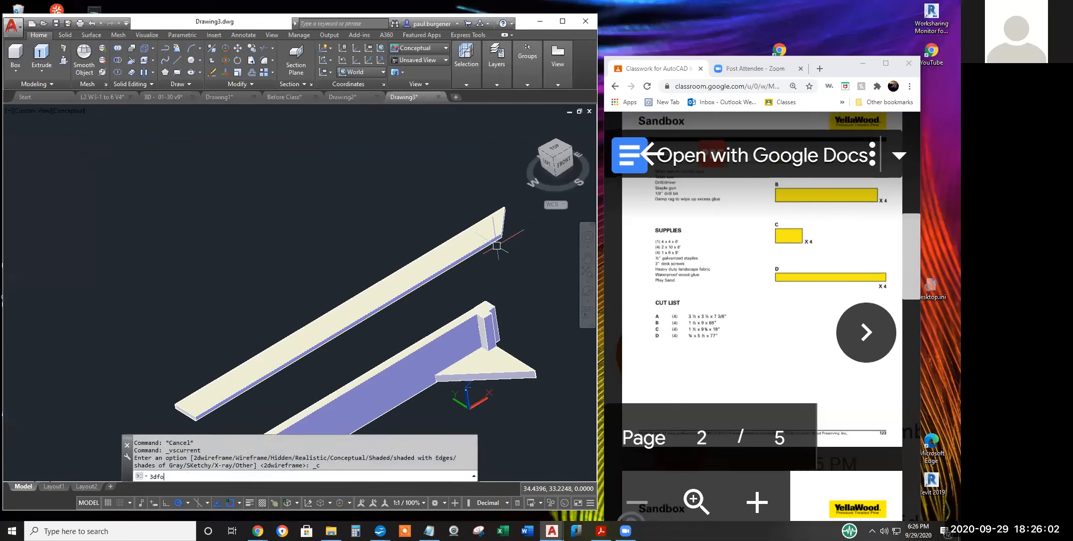
{"action": "type", "text": "dfo"}
{"action": "key", "text": "Return"}
{"action": "left_click_drag", "start_coordinate": [477, 276], "coordinate": [383, 331]}
{"action": "scroll", "coordinate": [498, 230], "scroll_direction": "up", "scroll_amount": 3}
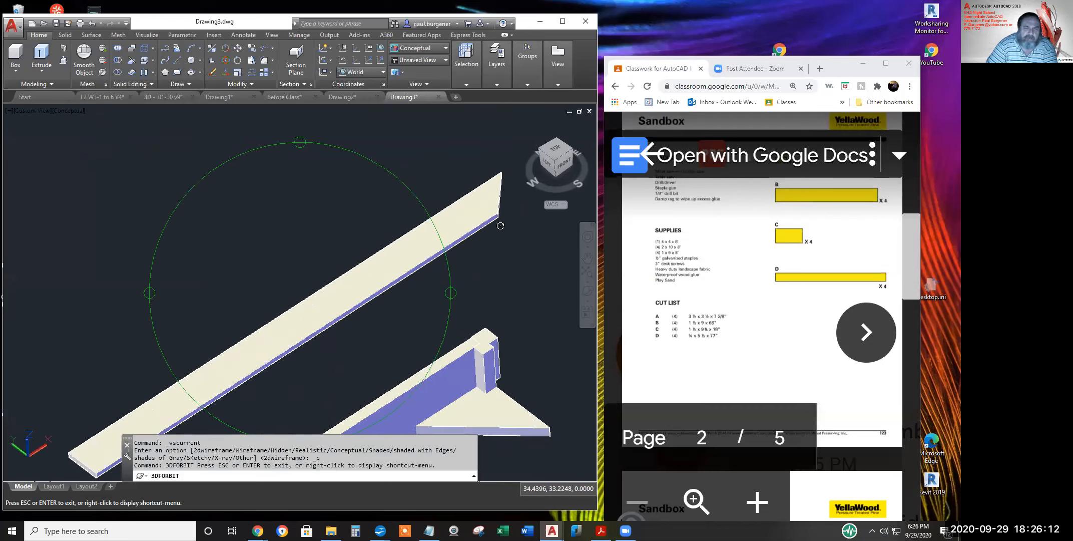
{"action": "key", "text": "Escape"}
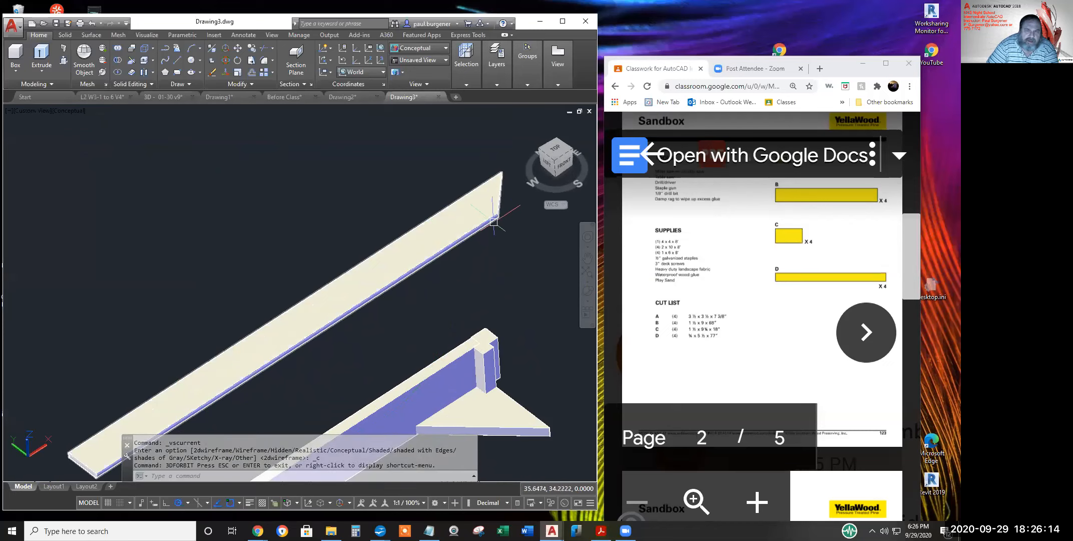
Examine the part D board's angled end against the corner post and triangular corner piece where it belongs
{"action": "scroll", "coordinate": [516, 216], "scroll_direction": "up", "scroll_amount": 4}
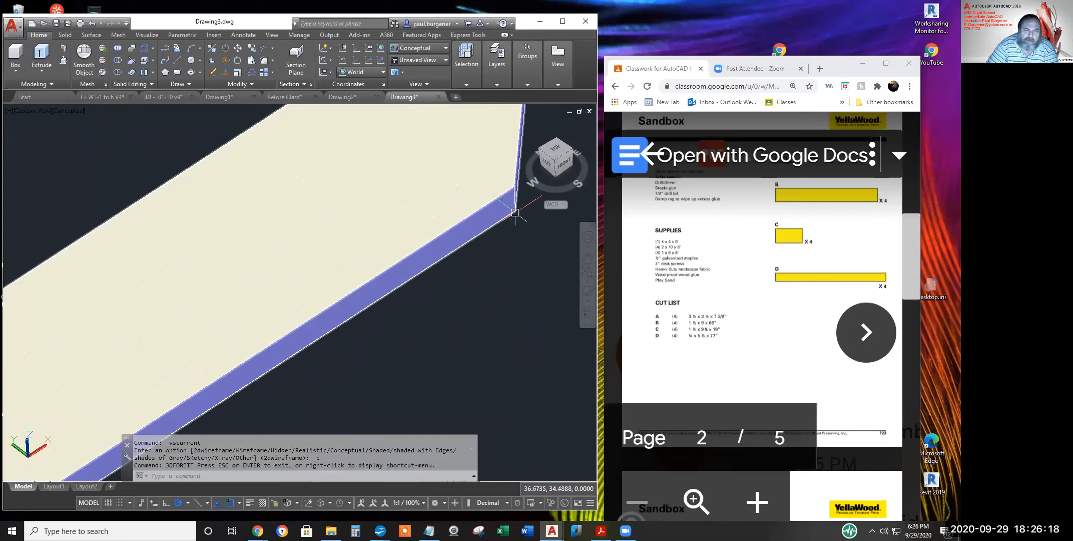
{"action": "scroll", "coordinate": [506, 350], "scroll_direction": "down", "scroll_amount": 6}
{"action": "middle_click_drag", "start_coordinate": [506, 373], "coordinate": [478, 212]}
{"action": "scroll", "coordinate": [477, 420], "scroll_direction": "up", "scroll_amount": 2}
{"action": "scroll", "coordinate": [434, 284], "scroll_direction": "up", "scroll_amount": 3}
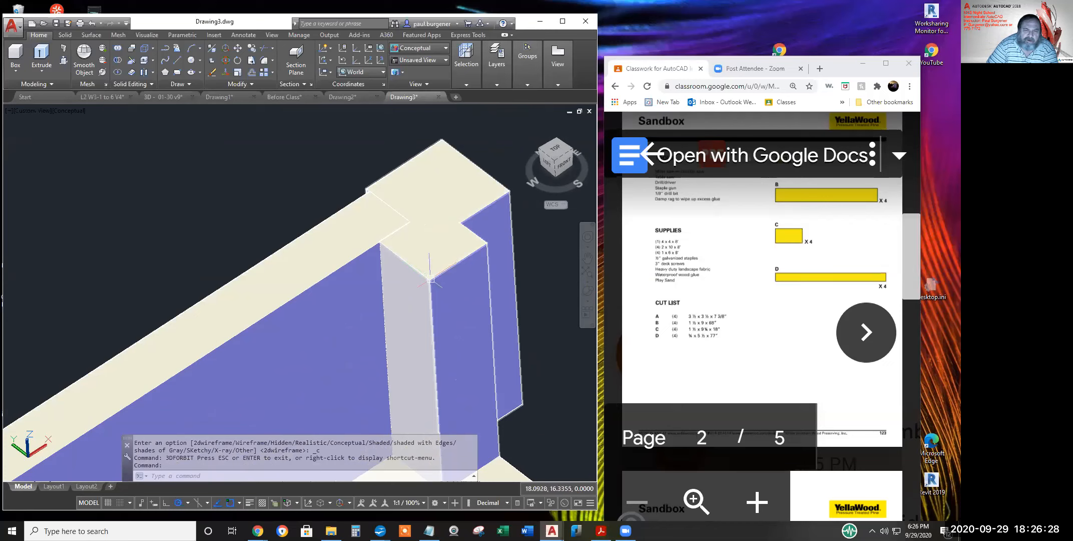
{"action": "middle_click_drag", "start_coordinate": [440, 139], "coordinate": [446, 240]}
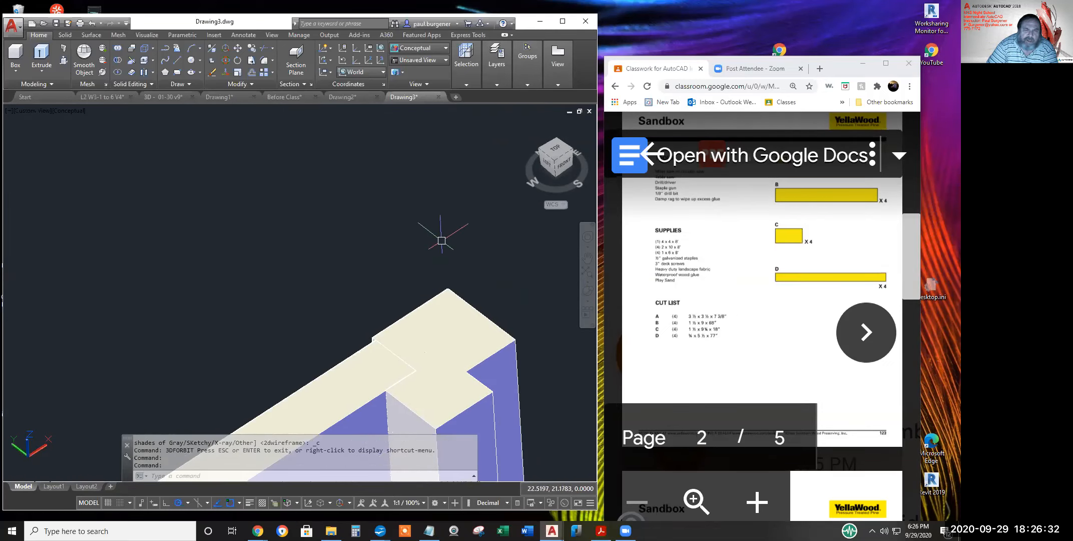
{"action": "scroll", "coordinate": [439, 246], "scroll_direction": "down", "scroll_amount": 5}
{"action": "mouse_move", "coordinate": [491, 251]}
{"action": "middle_mouse_down"}
{"action": "mouse_move", "coordinate": [498, 221]}
{"action": "mouse_move", "coordinate": [493, 238]}
{"action": "middle_mouse_up"}
{"action": "key", "text": "Escape"}
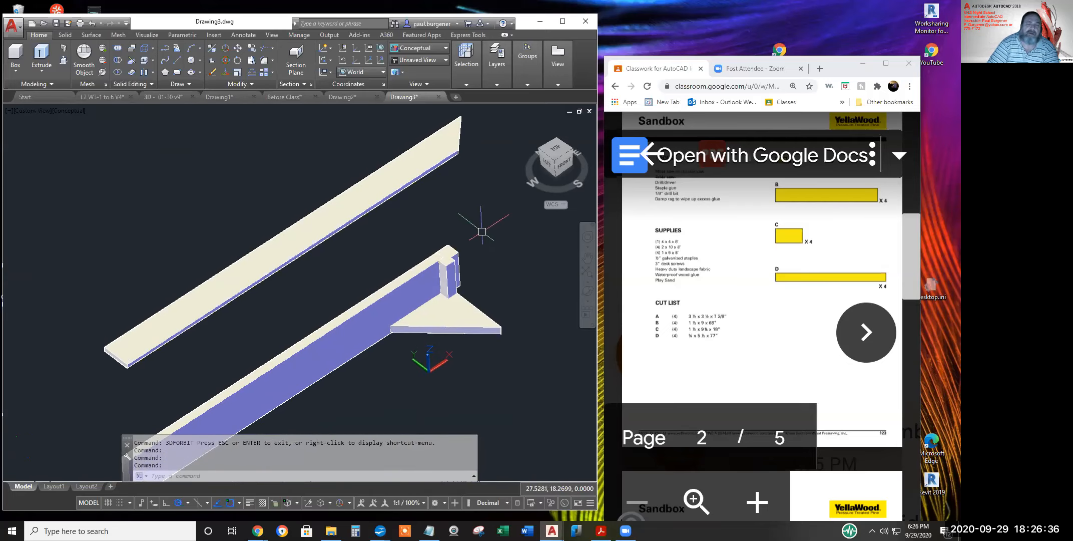
{"action": "scroll", "coordinate": [497, 137], "scroll_direction": "up", "scroll_amount": 5}
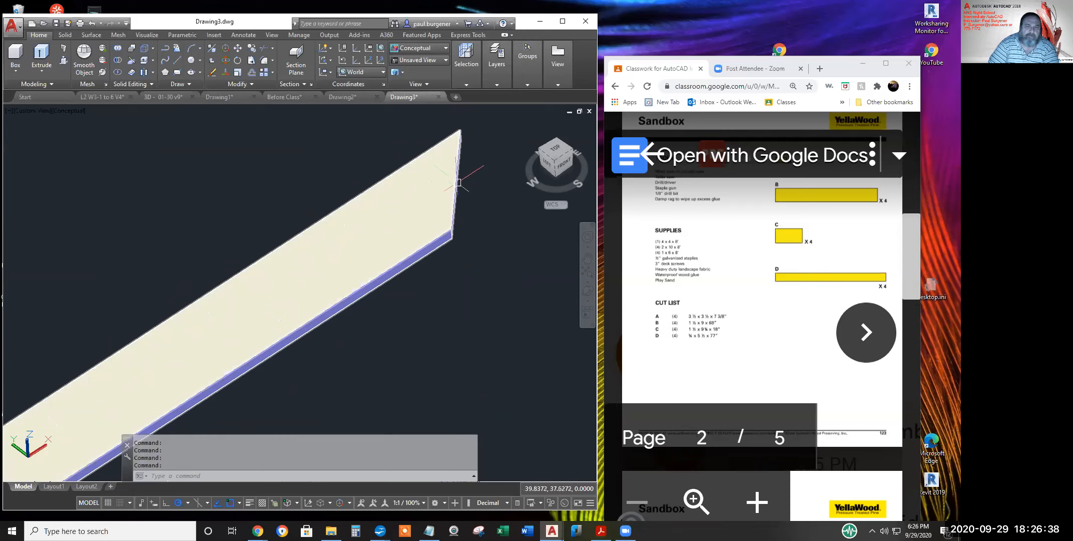
{"action": "scroll", "coordinate": [466, 273], "scroll_direction": "down", "scroll_amount": 4}
{"action": "scroll", "coordinate": [467, 273], "scroll_direction": "up", "scroll_amount": 3}
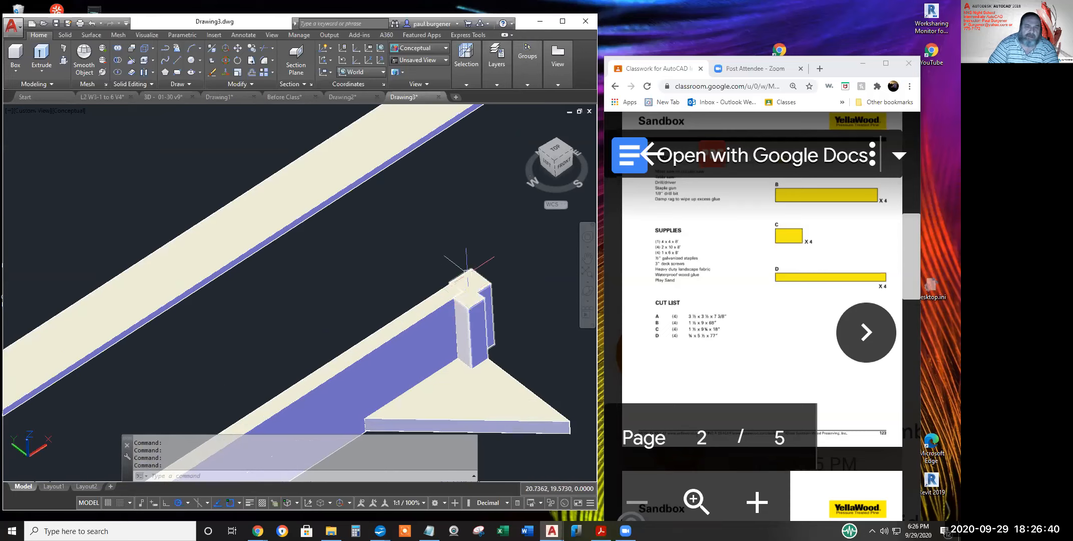
{"action": "scroll", "coordinate": [473, 288], "scroll_direction": "down", "scroll_amount": 5}
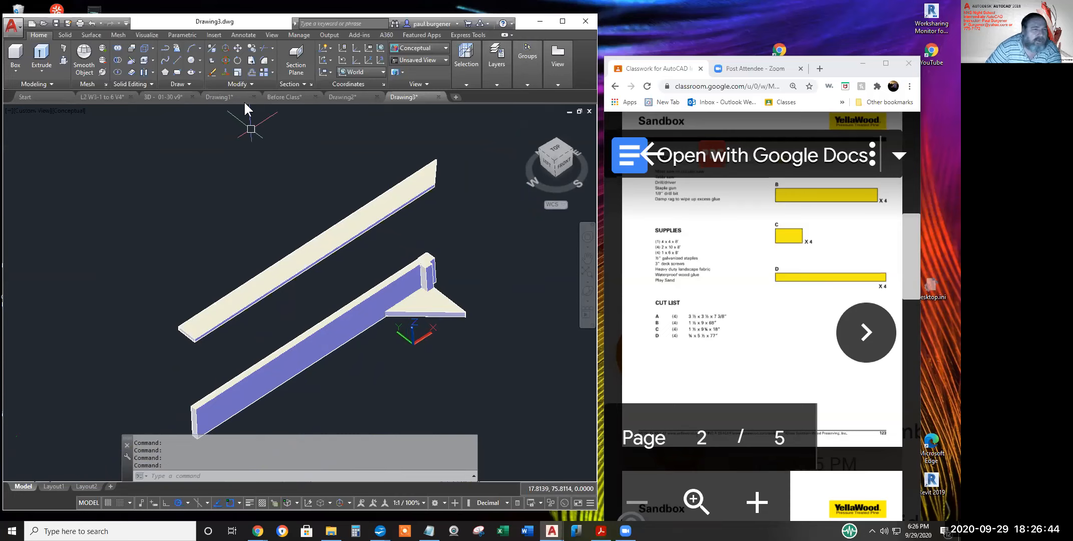
{"action": "left_click", "coordinate": [238, 48]}
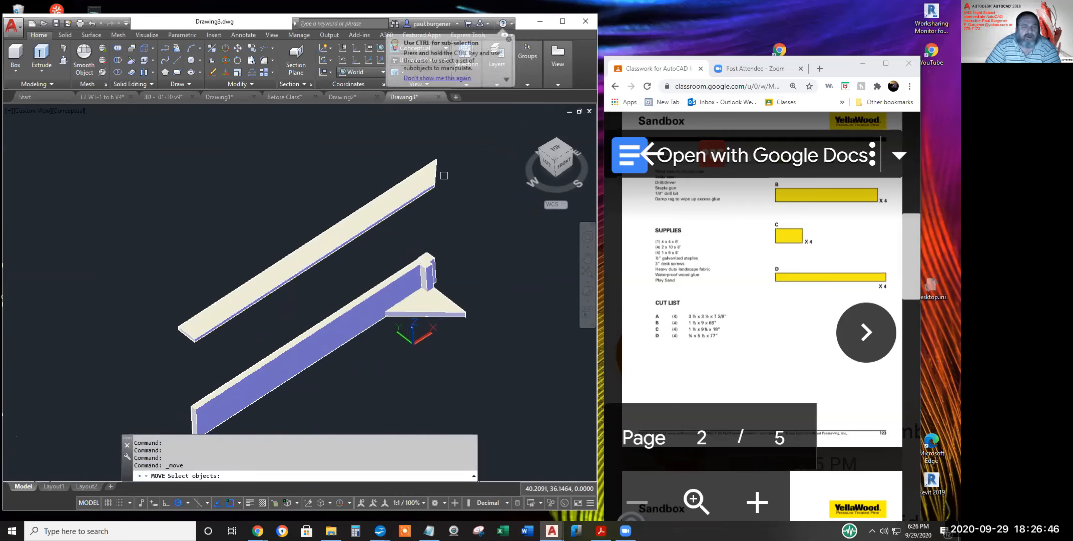
{"action": "scroll", "coordinate": [179, 350], "scroll_direction": "up", "scroll_amount": 5}
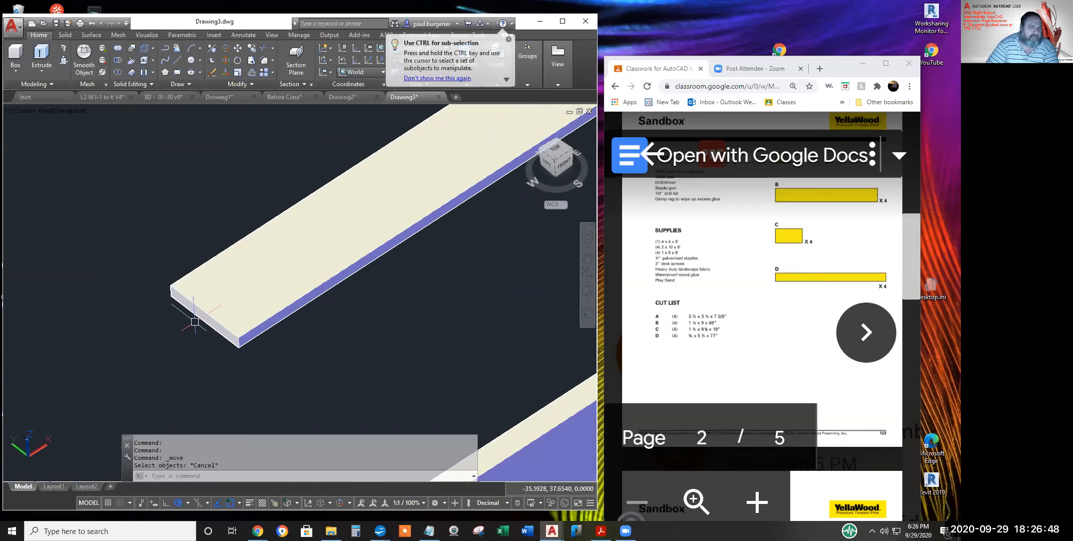
{"action": "key", "text": "Escape"}
{"action": "key", "text": "Escape"}
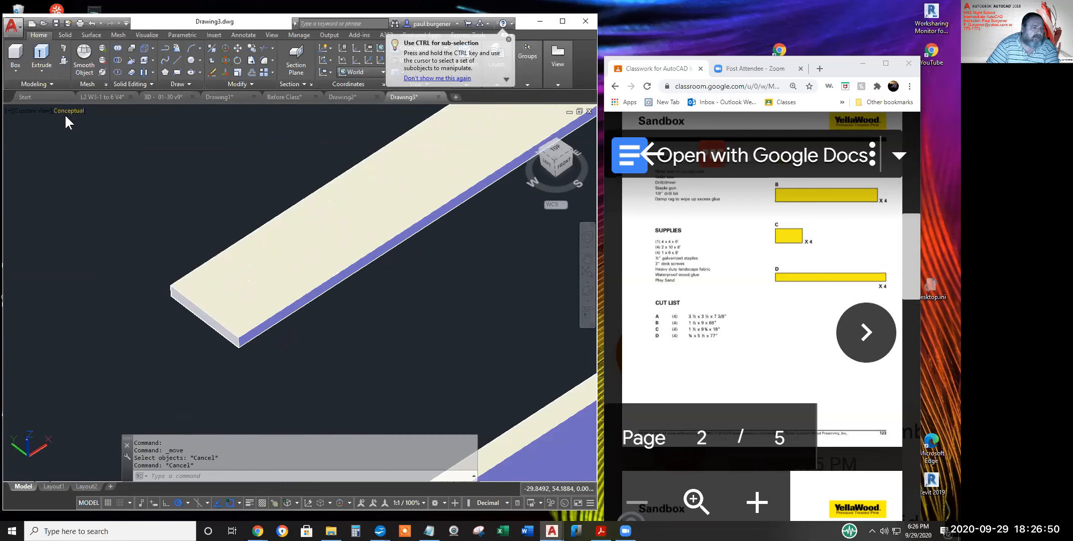
In 2D Wireframe, slice the part D board's uncut end diagonally with a 3points plane from its back corner edge, keeping the long portion
{"action": "left_click", "coordinate": [76, 112]}
{"action": "left_click", "coordinate": [103, 136]}
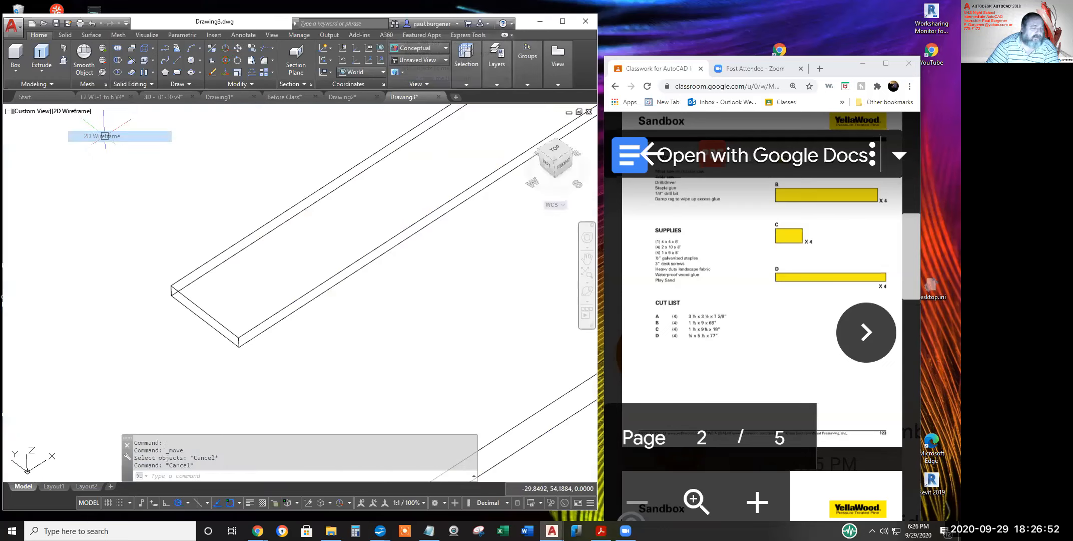
{"action": "left_click", "coordinate": [134, 67]}
{"action": "left_click", "coordinate": [221, 247]}
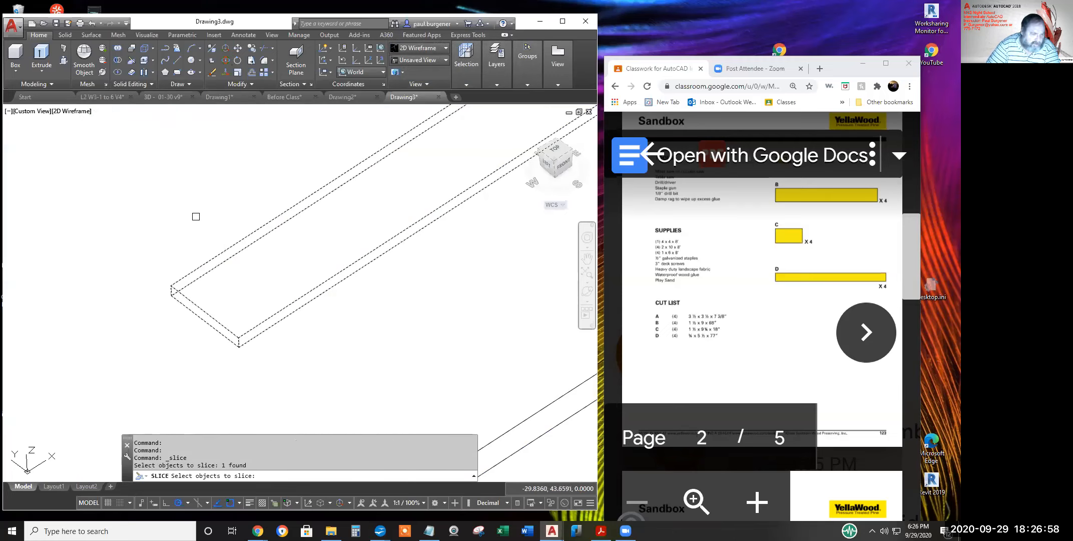
{"action": "key", "text": "Return"}
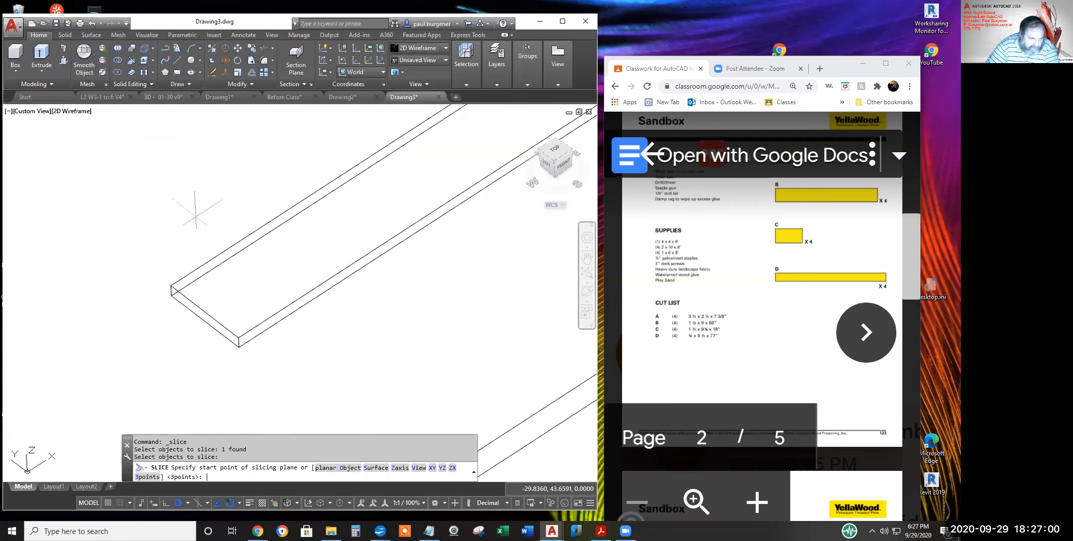
{"action": "key", "text": "Return"}
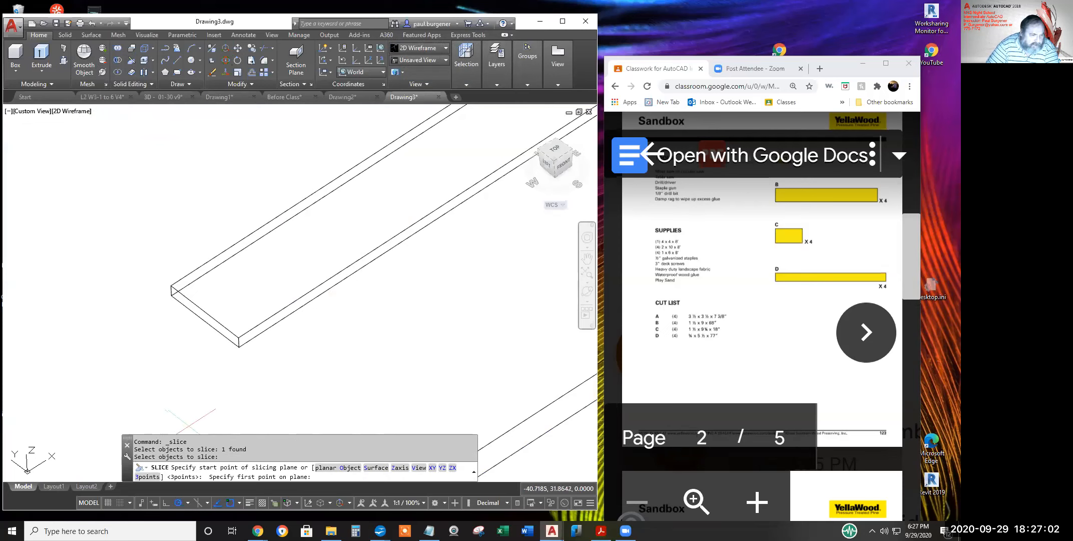
{"action": "left_click", "coordinate": [171, 295]}
{"action": "left_click", "coordinate": [171, 286]}
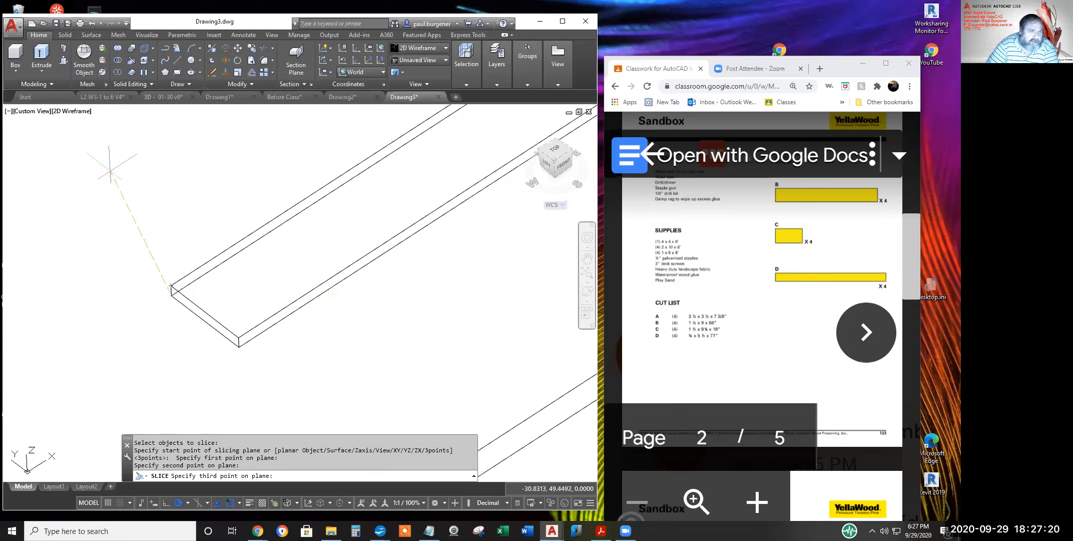
{"action": "left_click", "coordinate": [440, 299]}
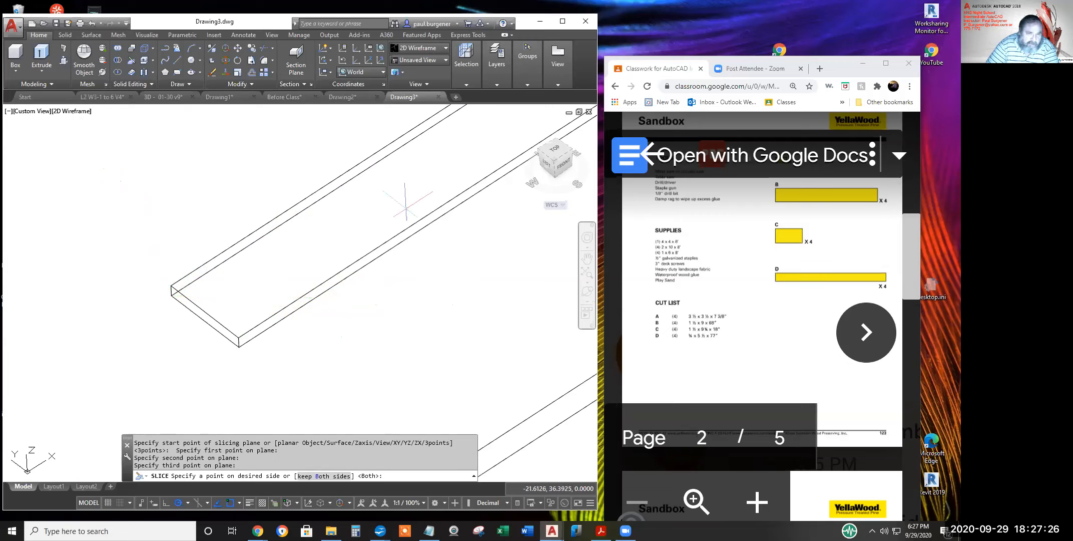
{"action": "left_click", "coordinate": [428, 163]}
Move the part D board by the lower corner of its angled end onto the corner post's top endpoint
{"action": "scroll", "coordinate": [407, 240], "scroll_direction": "down", "scroll_amount": 2}
{"action": "mouse_move", "coordinate": [407, 253]}
{"action": "middle_mouse_down"}
{"action": "mouse_move", "coordinate": [247, 364]}
{"action": "mouse_move", "coordinate": [223, 366]}
{"action": "middle_mouse_up"}
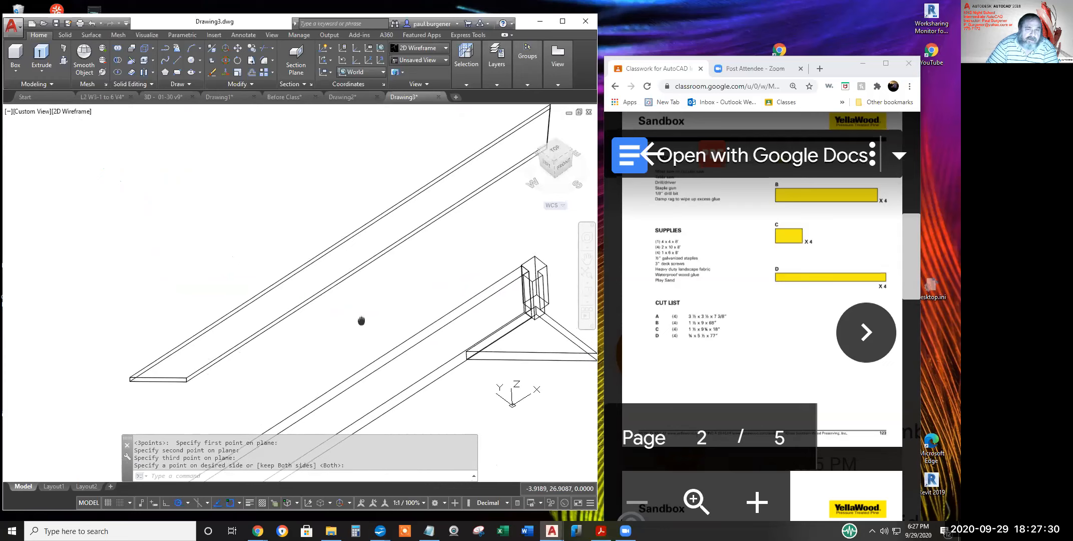
{"action": "middle_click_drag", "start_coordinate": [362, 321], "coordinate": [251, 375]}
{"action": "left_click", "coordinate": [239, 47]}
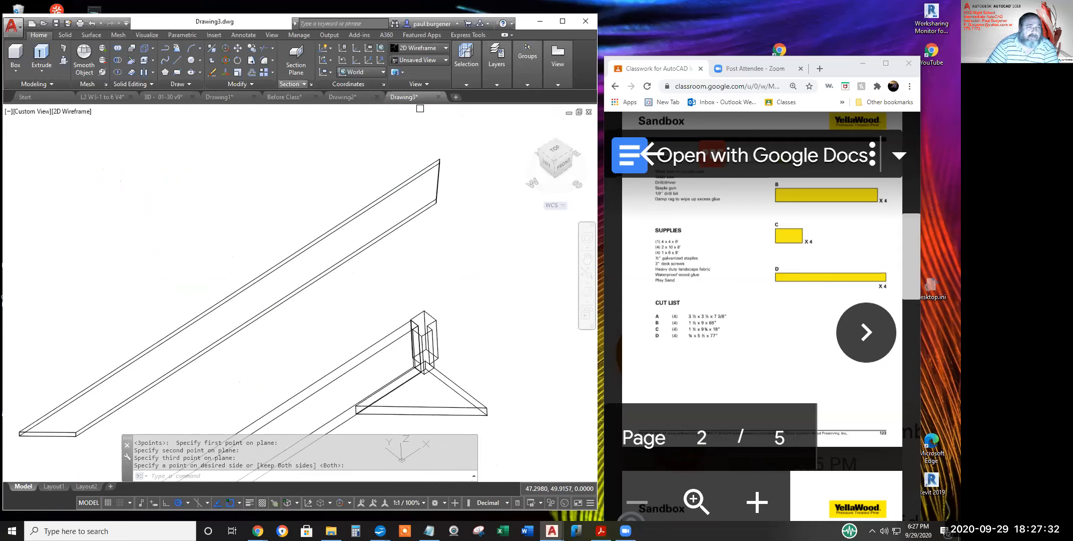
{"action": "left_click", "coordinate": [438, 190]}
{"action": "key", "text": "Return"}
{"action": "scroll", "coordinate": [453, 222], "scroll_direction": "up", "scroll_amount": 2}
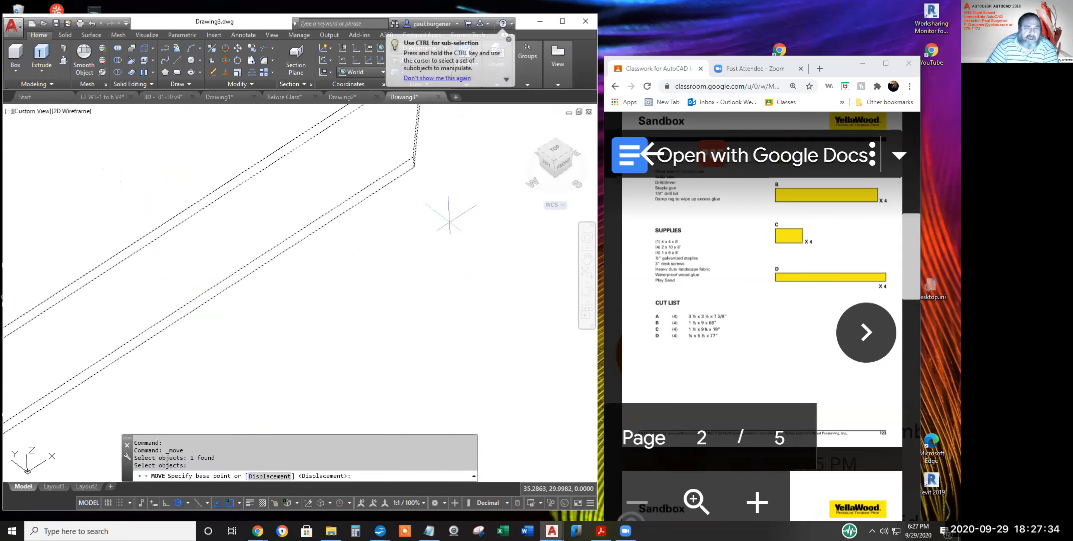
{"action": "left_click", "coordinate": [414, 166]}
{"action": "scroll", "coordinate": [414, 171], "scroll_direction": "down", "scroll_amount": 3}
{"action": "scroll", "coordinate": [380, 304], "scroll_direction": "up", "scroll_amount": 5}
{"action": "middle_click_drag", "start_coordinate": [562, 233], "coordinate": [576, 240], "text": "shift"}
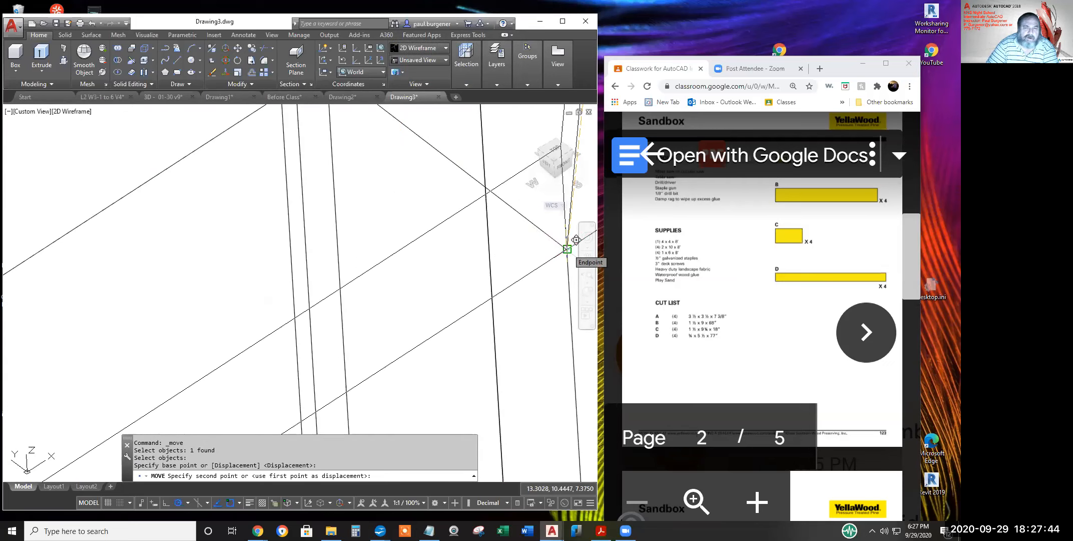
{"action": "left_click", "coordinate": [567, 249]}
{"action": "scroll", "coordinate": [559, 291], "scroll_direction": "down", "scroll_amount": 5}
{"action": "middle_click_drag", "start_coordinate": [561, 300], "coordinate": [465, 175]}
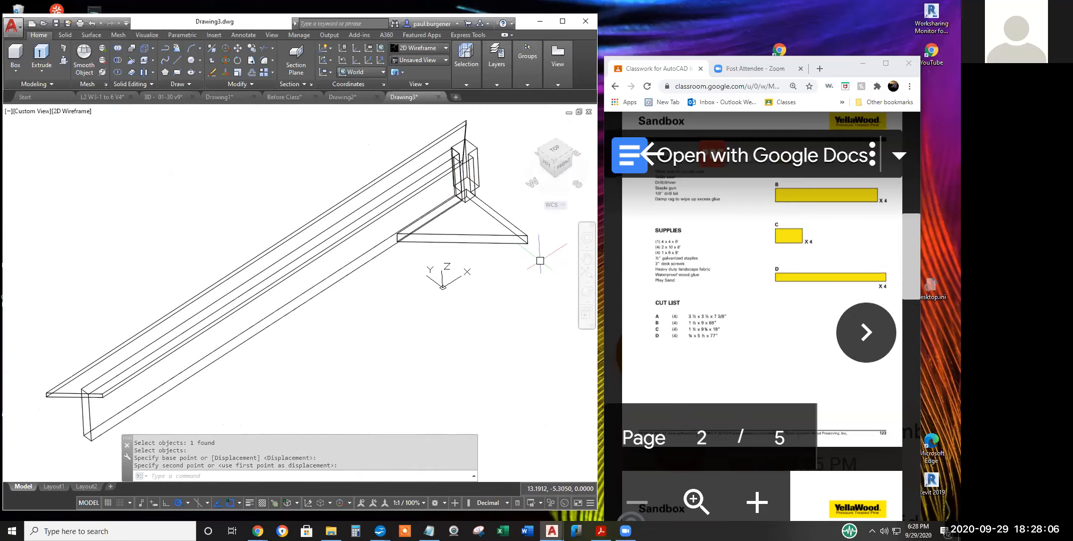
Set the color of the triangular corner piece to Red in its properties
{"action": "left_click", "coordinate": [505, 219]}
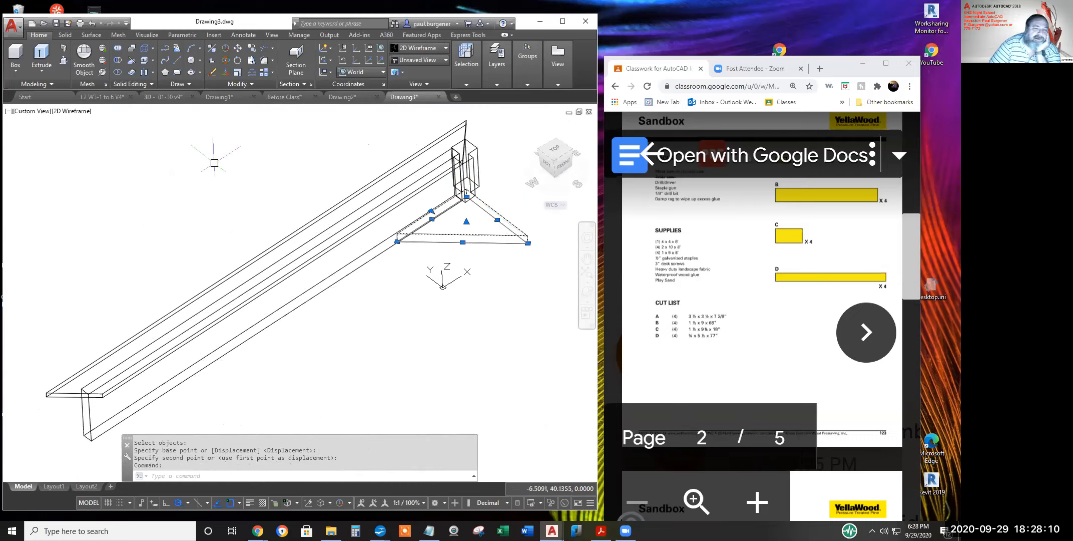
{"action": "right_click", "coordinate": [216, 165]}
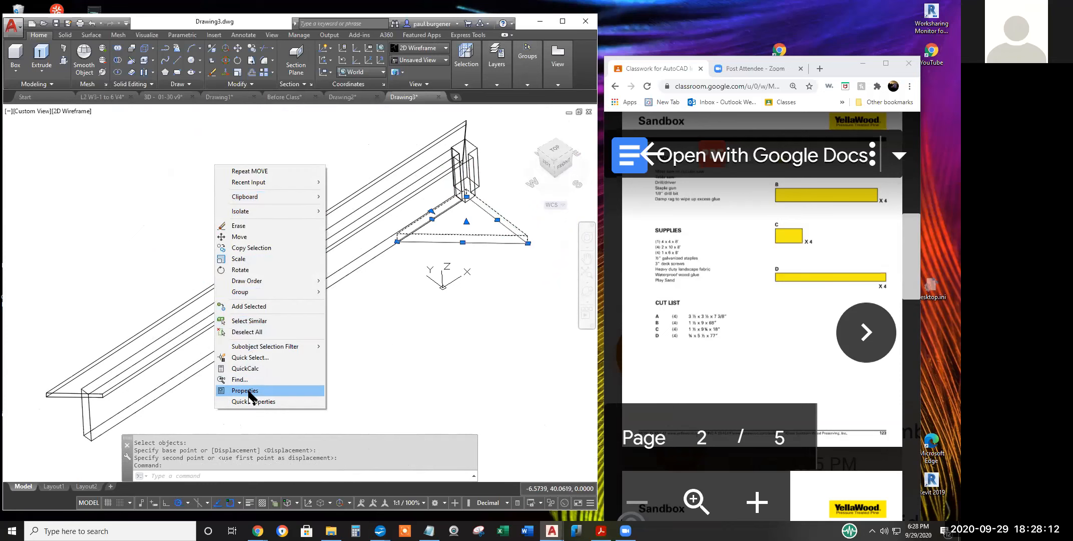
{"action": "left_click", "coordinate": [244, 391]}
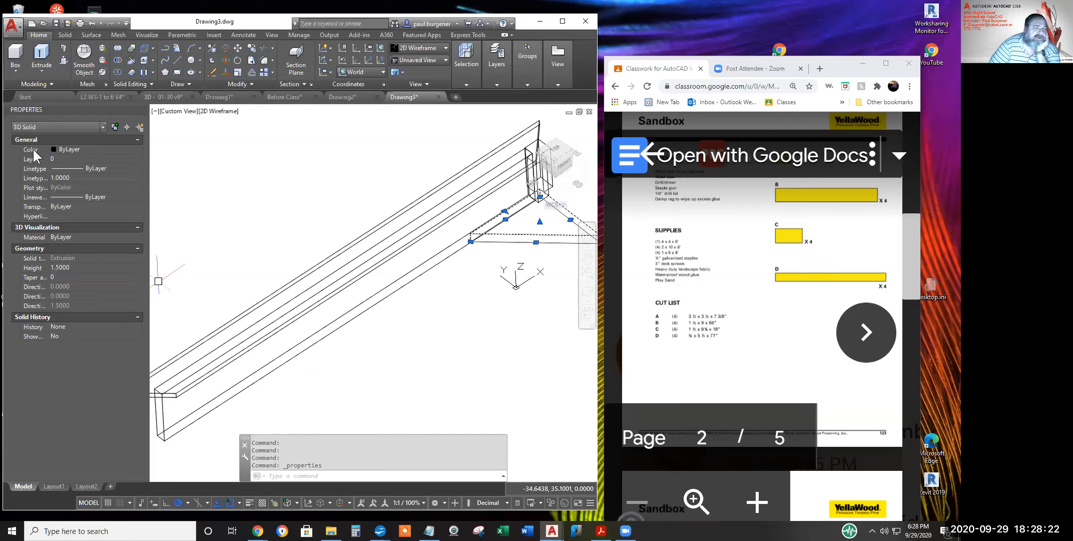
{"action": "left_click", "coordinate": [80, 147]}
{"action": "left_click", "coordinate": [80, 147]}
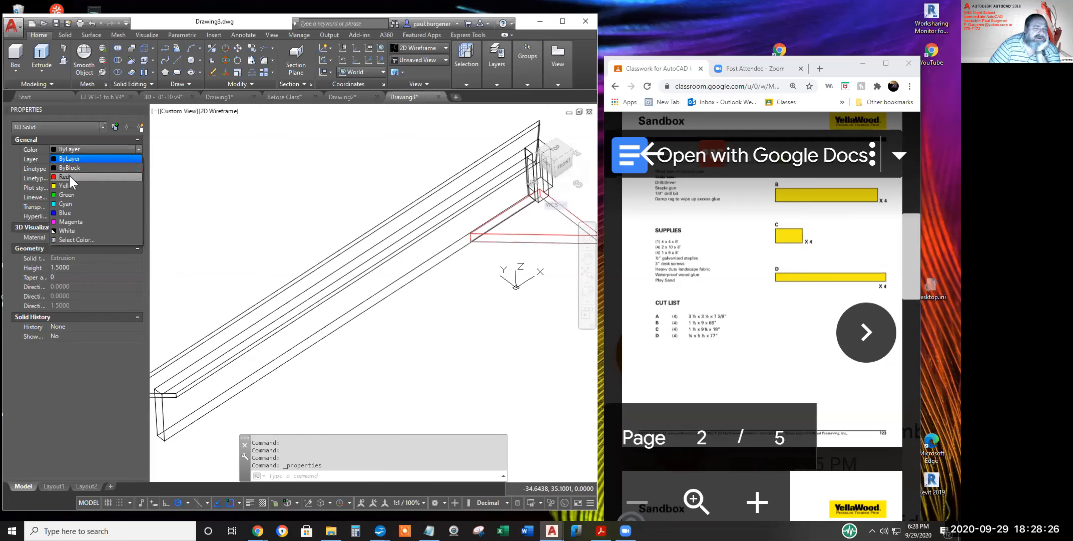
{"action": "left_click", "coordinate": [69, 176]}
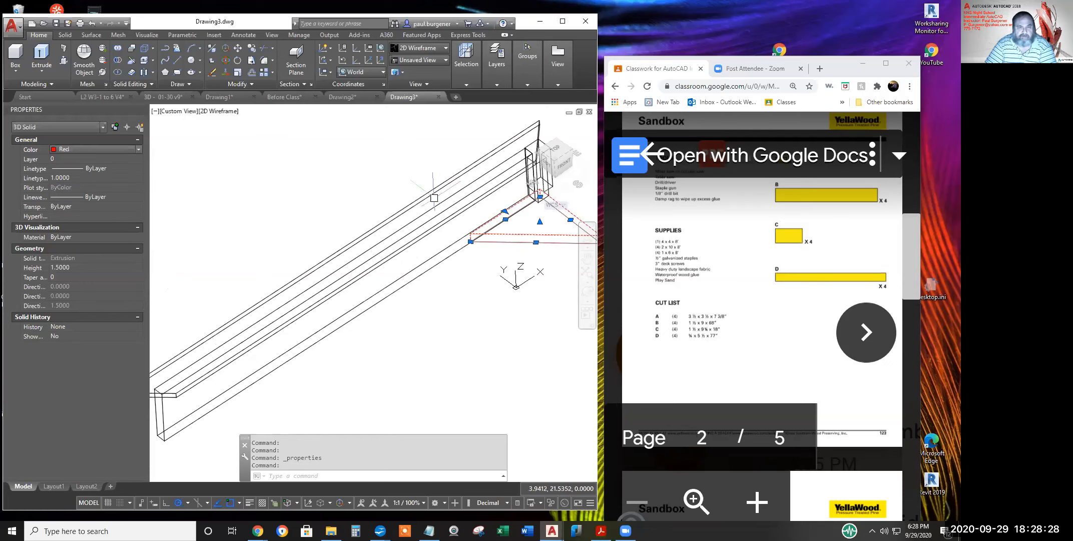
{"action": "key", "text": "Escape"}
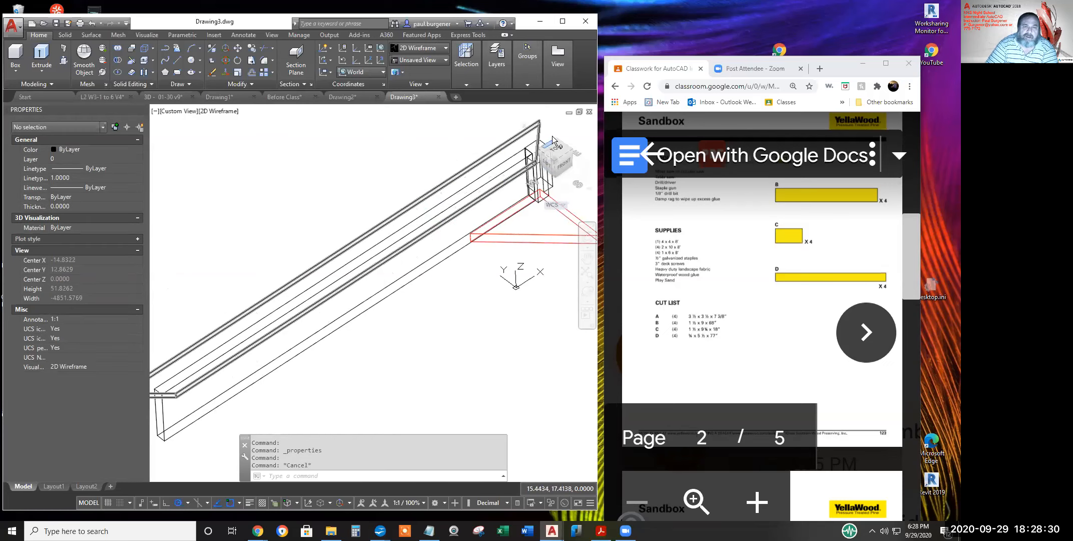
Set the color of the part D trim board to Blue
{"action": "left_click", "coordinate": [528, 132]}
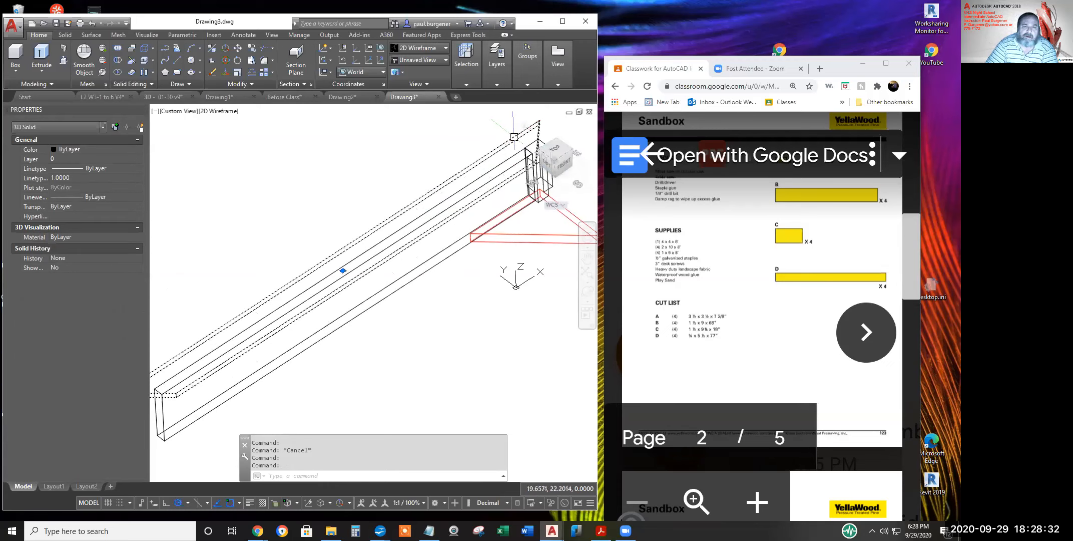
{"action": "left_click", "coordinate": [74, 148]}
{"action": "left_click", "coordinate": [75, 150]}
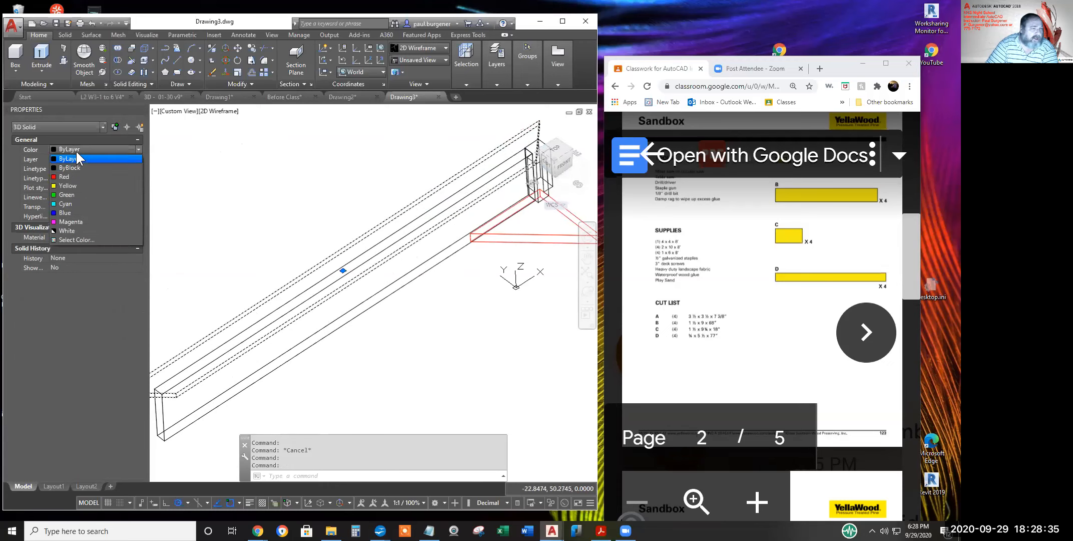
{"action": "left_click", "coordinate": [66, 213]}
{"action": "key", "text": "Escape"}
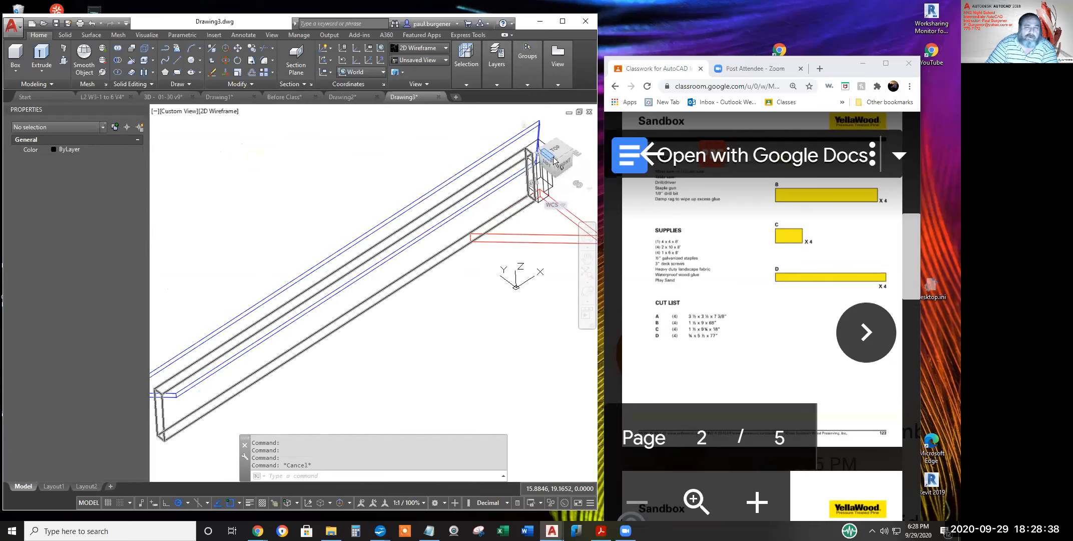
Set the color of the long side board below the trim to Green
{"action": "left_click", "coordinate": [511, 158]}
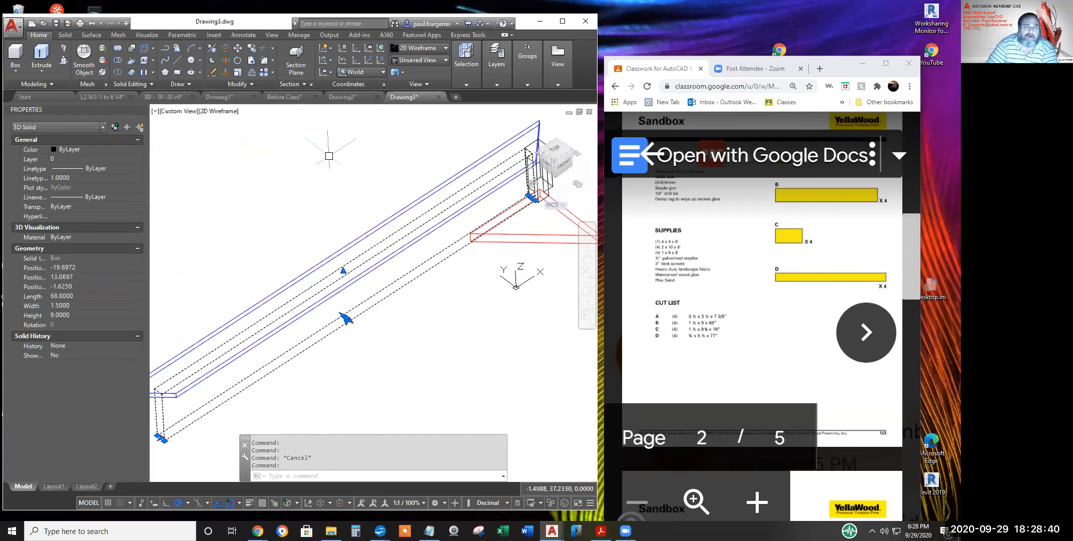
{"action": "left_click", "coordinate": [75, 149]}
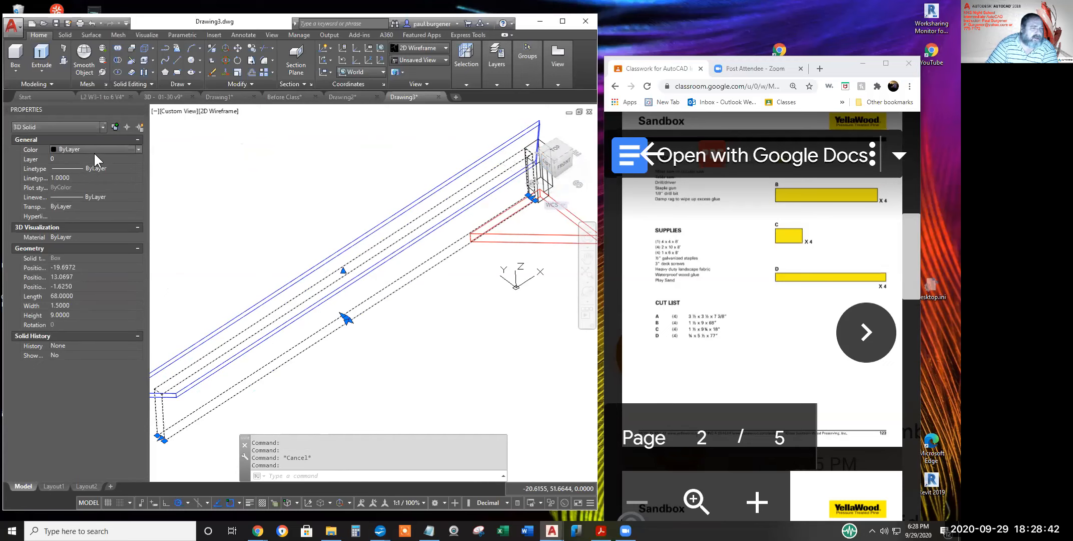
{"action": "left_click", "coordinate": [97, 146]}
{"action": "left_click", "coordinate": [68, 195]}
{"action": "key", "text": "Escape"}
Set the color of the notched corner post to Magenta
{"action": "middle_click_drag", "start_coordinate": [539, 145], "coordinate": [399, 218]}
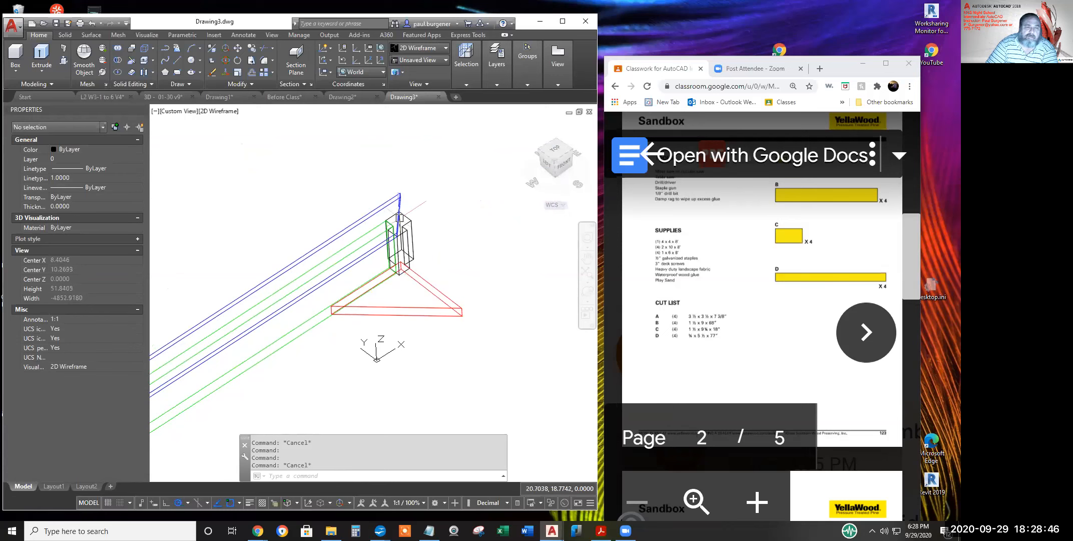
{"action": "scroll", "coordinate": [399, 217], "scroll_direction": "up", "scroll_amount": 4}
{"action": "left_click", "coordinate": [421, 228]}
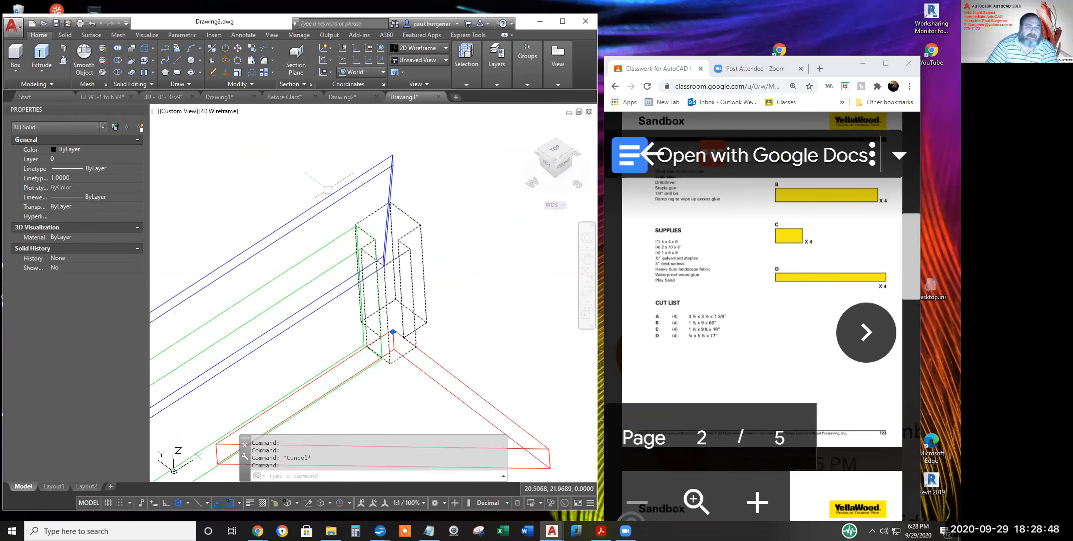
{"action": "left_click", "coordinate": [92, 148]}
{"action": "left_click", "coordinate": [84, 150]}
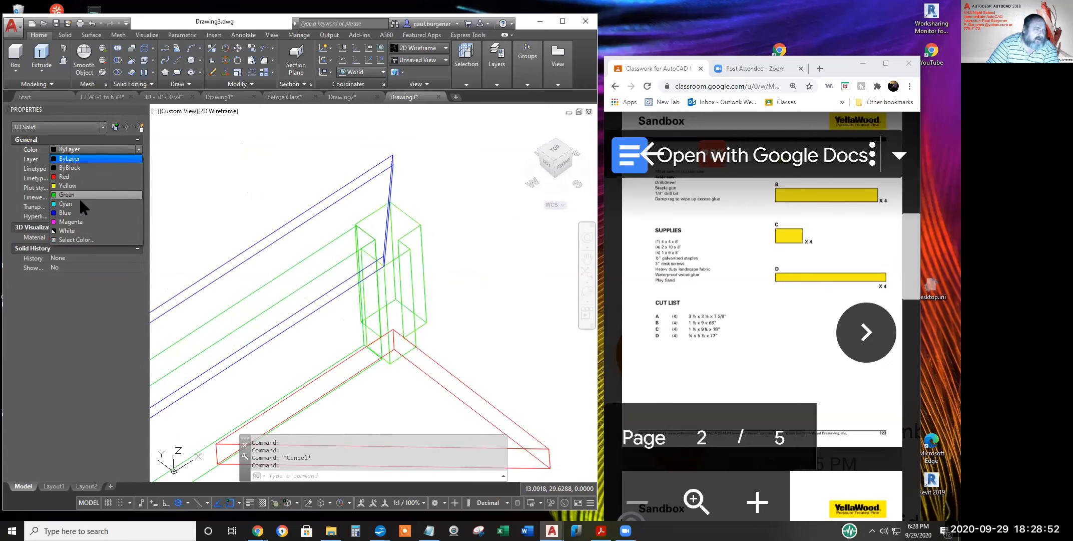
{"action": "left_click", "coordinate": [72, 222]}
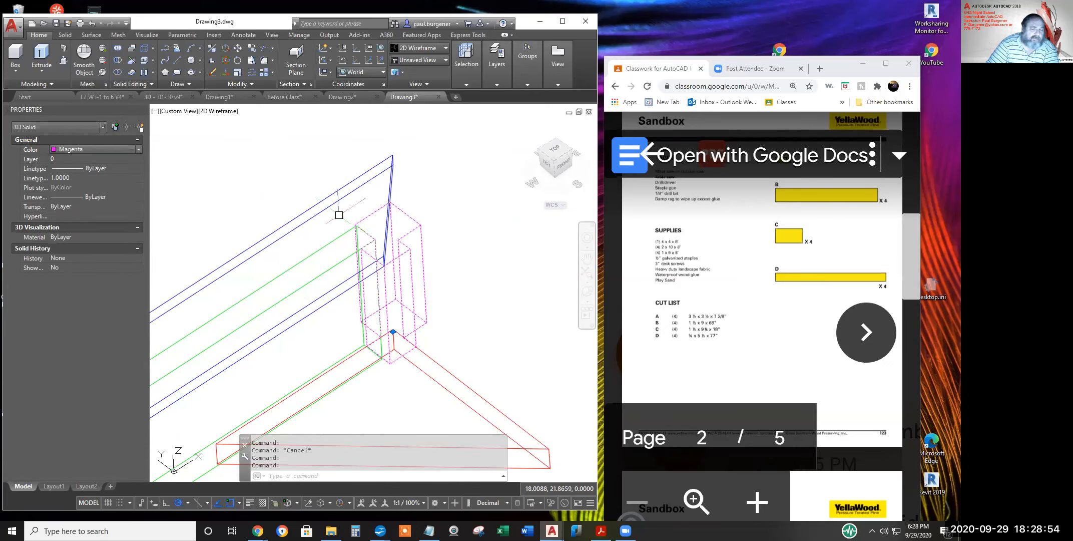
{"action": "key", "text": "Escape"}
Display the colored sandbox parts in the Conceptual visual style
{"action": "scroll", "coordinate": [498, 196], "scroll_direction": "down", "scroll_amount": 3}
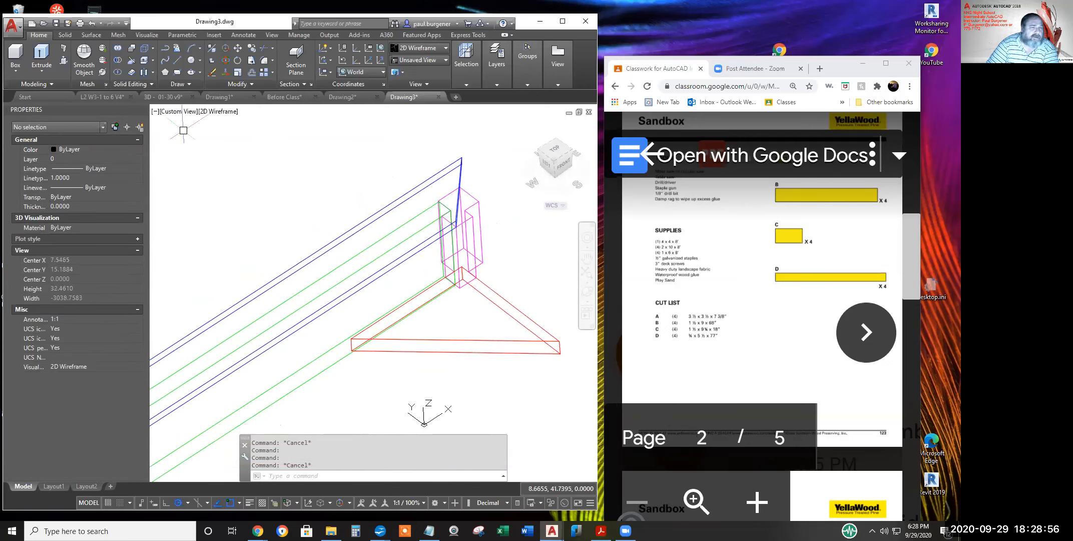
{"action": "left_click", "coordinate": [228, 111]}
{"action": "left_click", "coordinate": [259, 147]}
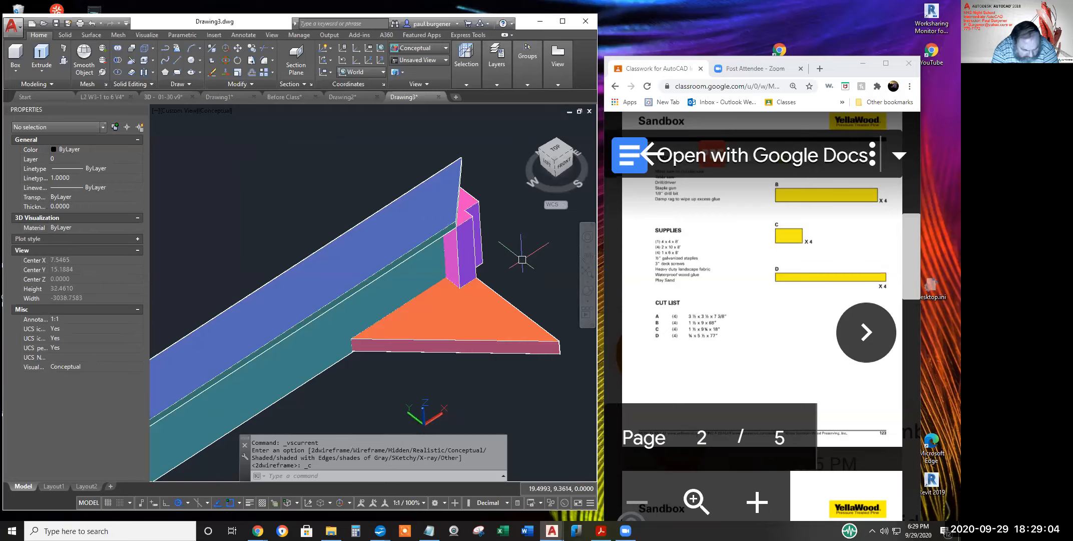
Examine the assembled sandbox side and its corner joint from other angles in free orbit
{"action": "type", "text": "3dfo"}
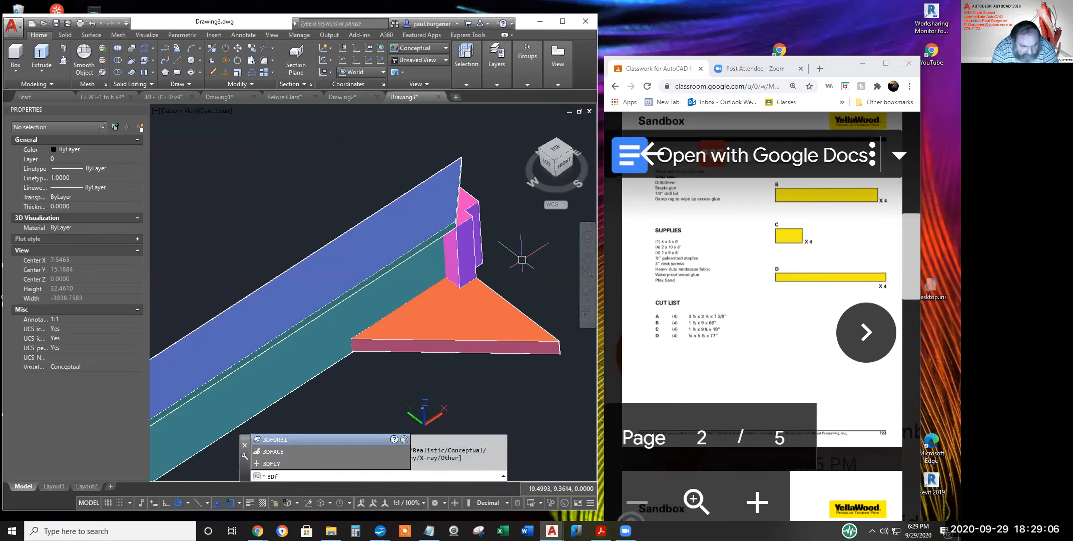
{"action": "key", "text": "Return"}
{"action": "left_click_drag", "start_coordinate": [488, 286], "coordinate": [434, 315]}
{"action": "left_click_drag", "start_coordinate": [483, 275], "coordinate": [393, 330]}
{"action": "left_click_drag", "start_coordinate": [378, 348], "coordinate": [503, 245]}
{"action": "scroll", "coordinate": [505, 248], "scroll_direction": "down", "scroll_amount": 3}
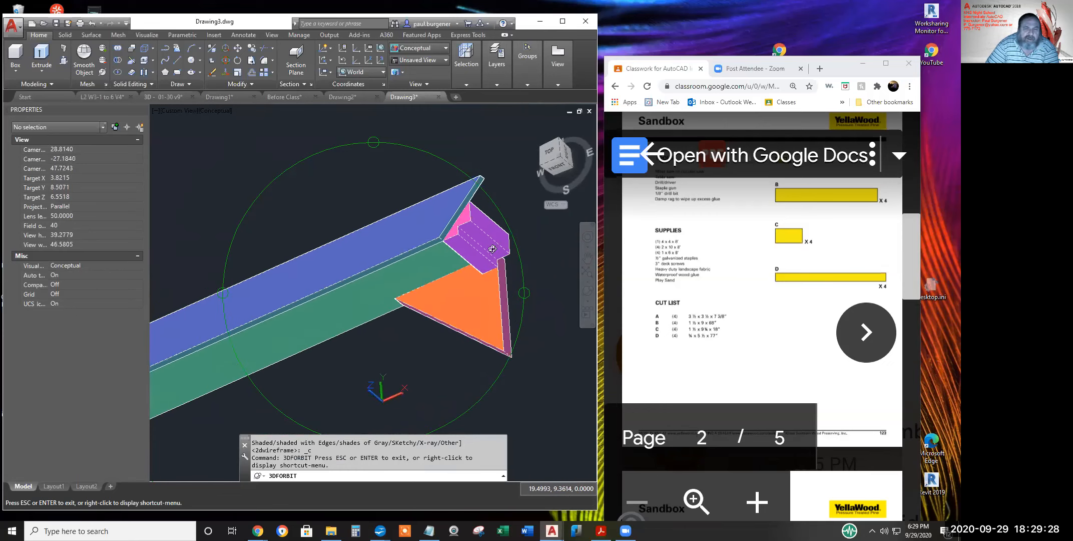
{"action": "left_click_drag", "start_coordinate": [525, 203], "coordinate": [486, 217]}
{"action": "scroll", "coordinate": [454, 249], "scroll_direction": "down", "scroll_amount": 8}
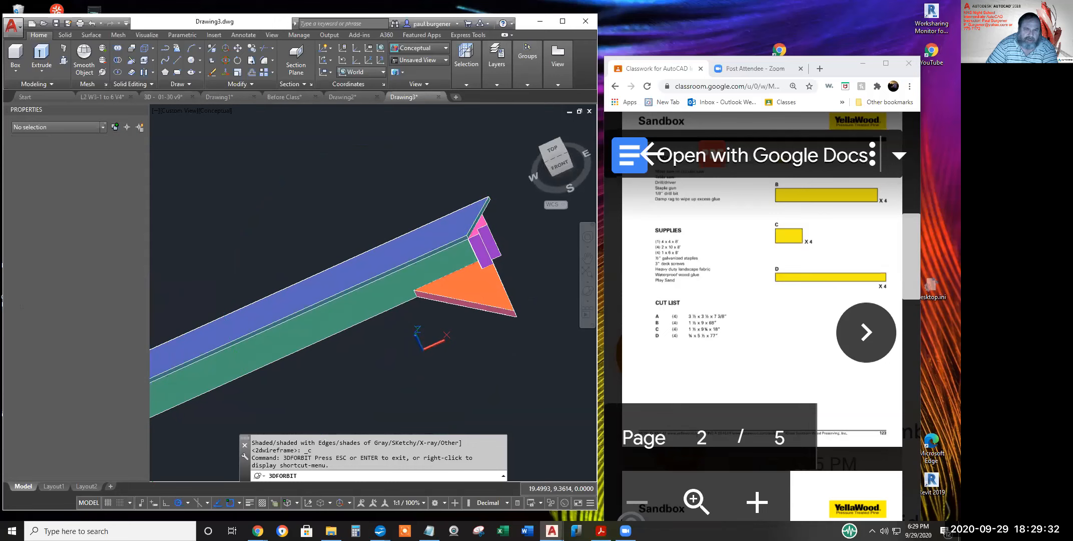
{"action": "key", "text": "Escape"}
{"action": "scroll", "coordinate": [429, 264], "scroll_direction": "up", "scroll_amount": 6}
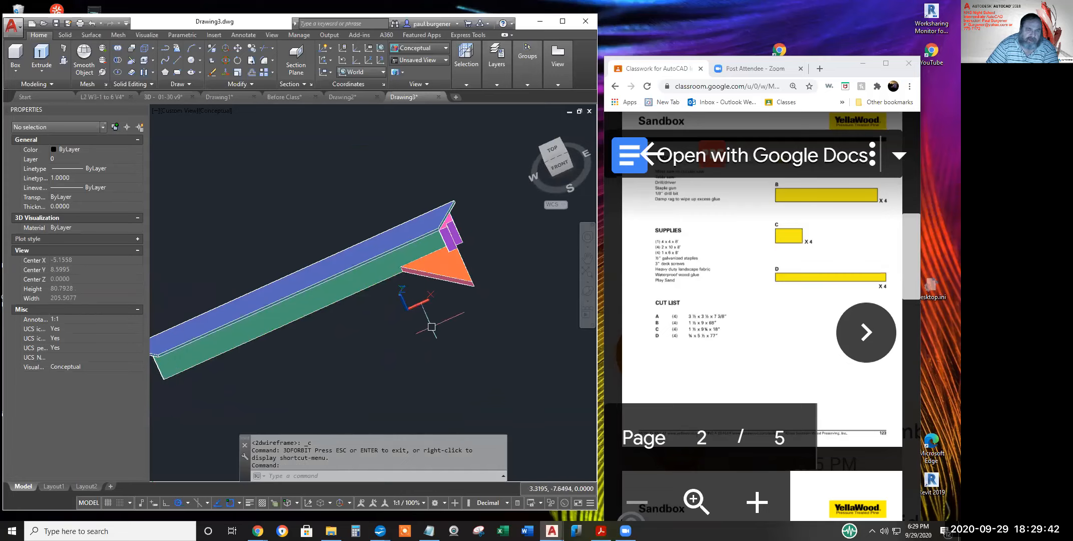
{"action": "middle_click_drag", "start_coordinate": [401, 306], "coordinate": [437, 286]}
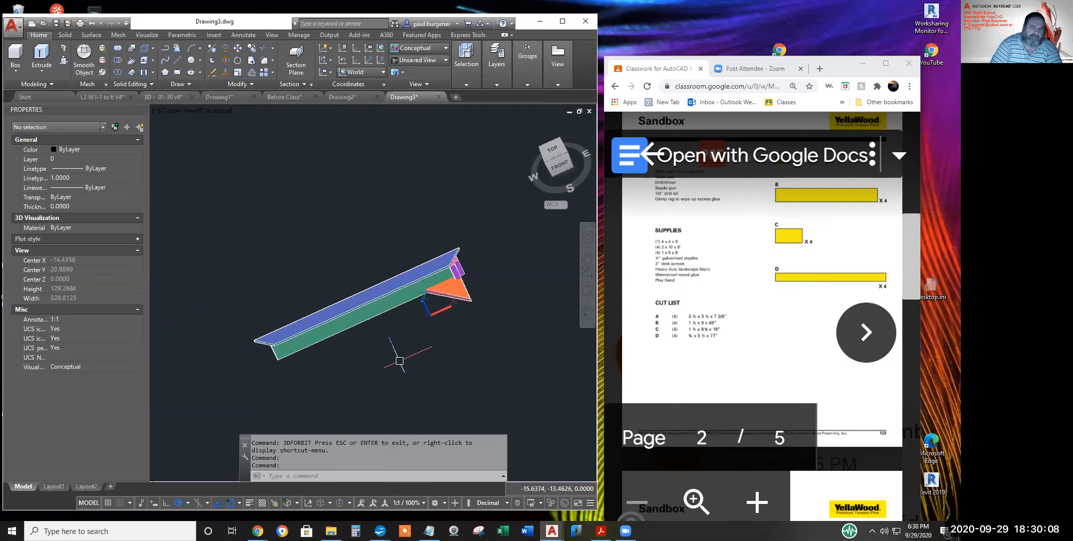
{"action": "scroll", "coordinate": [406, 345], "scroll_direction": "down", "scroll_amount": 4}
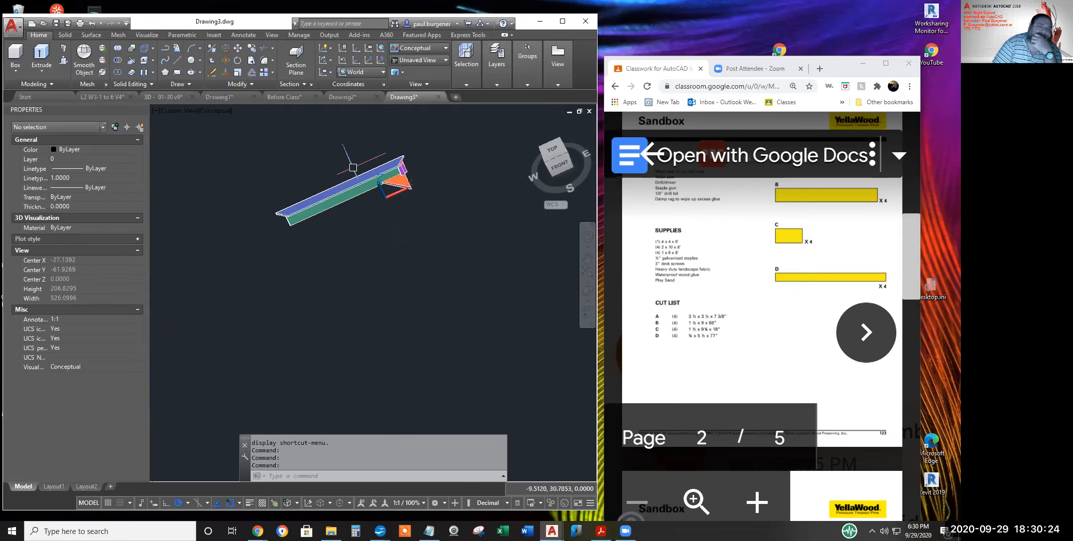
{"action": "scroll", "coordinate": [353, 168], "scroll_direction": "up", "scroll_amount": 3}
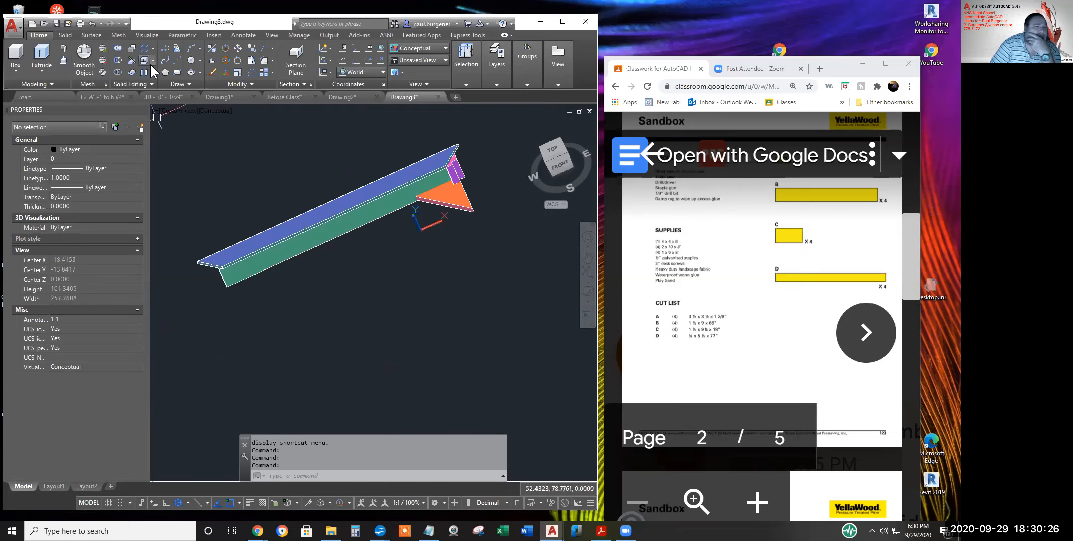
Draw a construction line along the trim board's mitered end, from its outer corner to its inner corner
{"action": "left_click", "coordinate": [176, 59]}
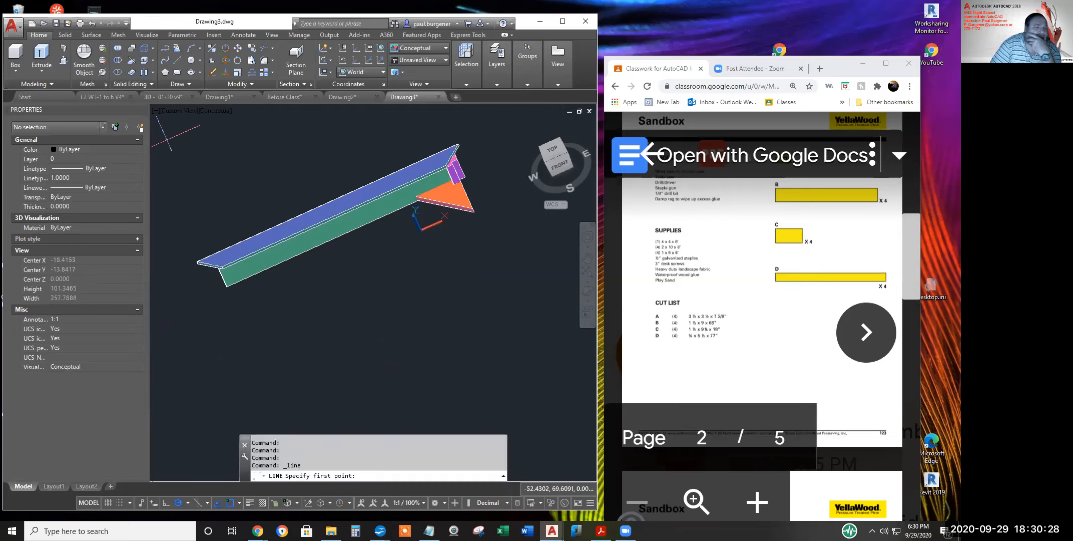
{"action": "scroll", "coordinate": [199, 263], "scroll_direction": "up", "scroll_amount": 2}
{"action": "left_click", "coordinate": [204, 269]}
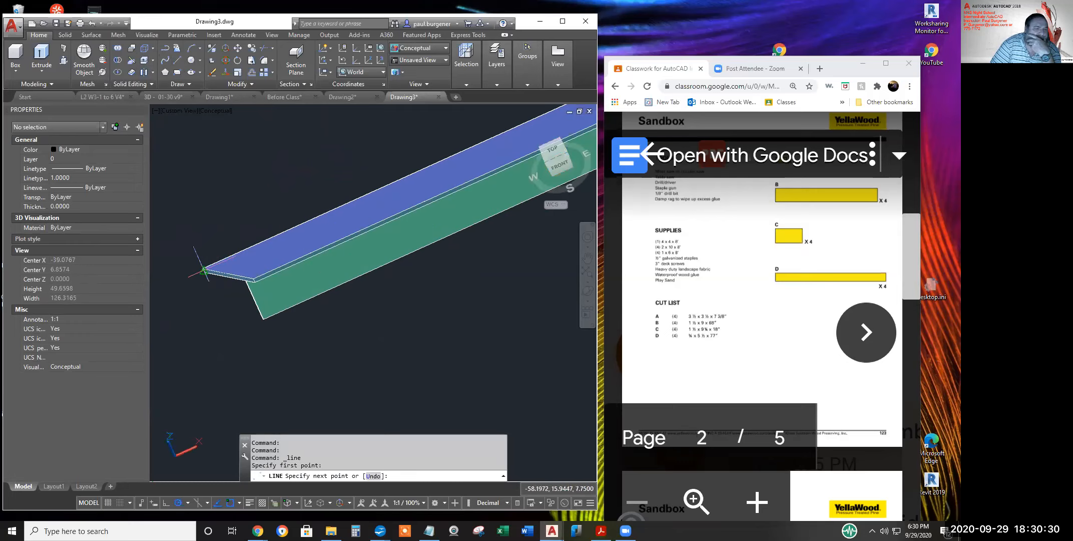
{"action": "left_click", "coordinate": [253, 278]}
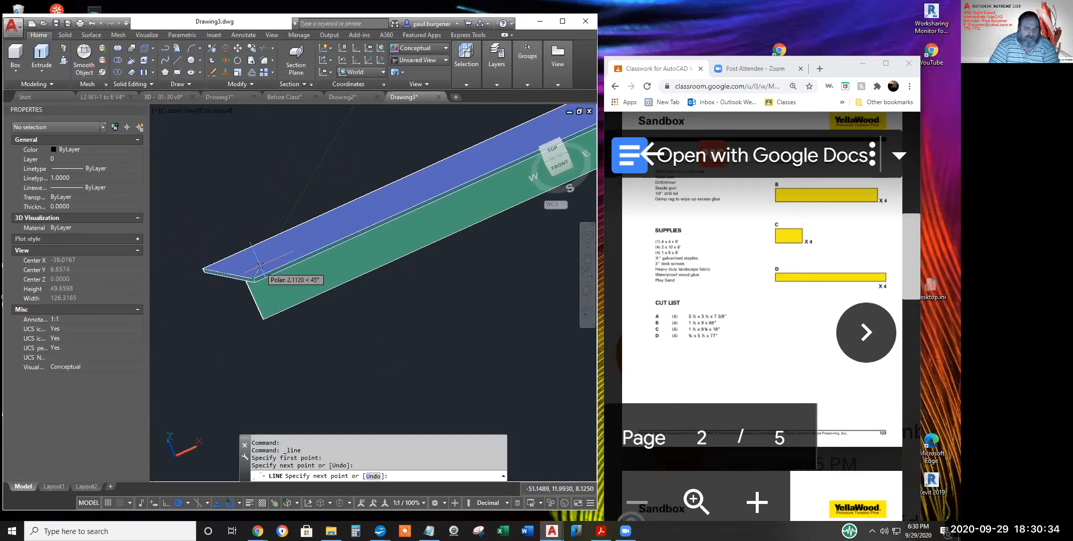
{"action": "key", "text": "Return"}
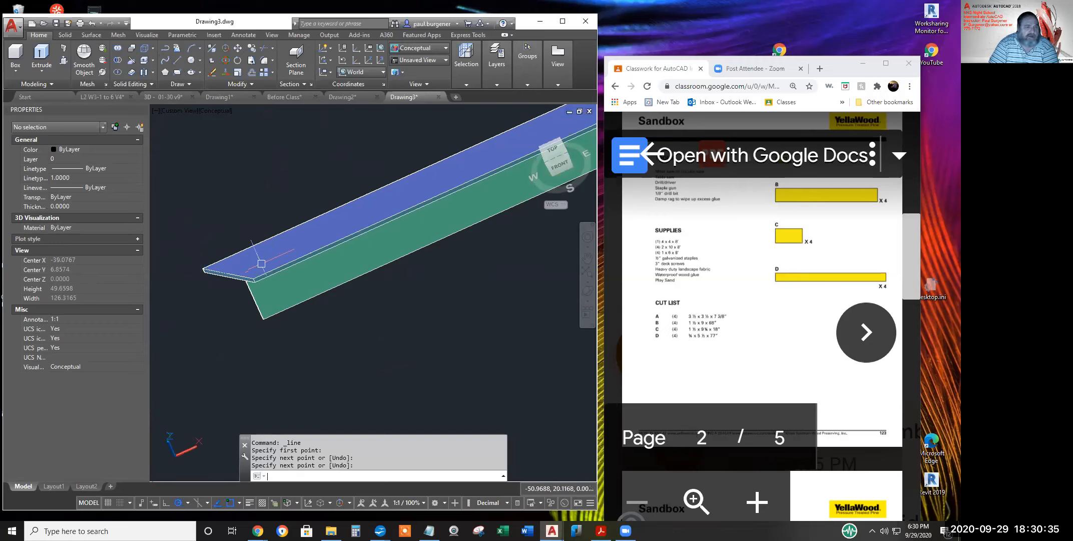
{"action": "key", "text": "Escape"}
{"action": "key", "text": "Escape"}
{"action": "key", "text": "Escape"}
Scale the miter line up from the trim board's outer corner so it extends far across the sandbox interior
{"action": "left_click", "coordinate": [239, 70]}
{"action": "left_click", "coordinate": [225, 114]}
{"action": "key", "text": "Return"}
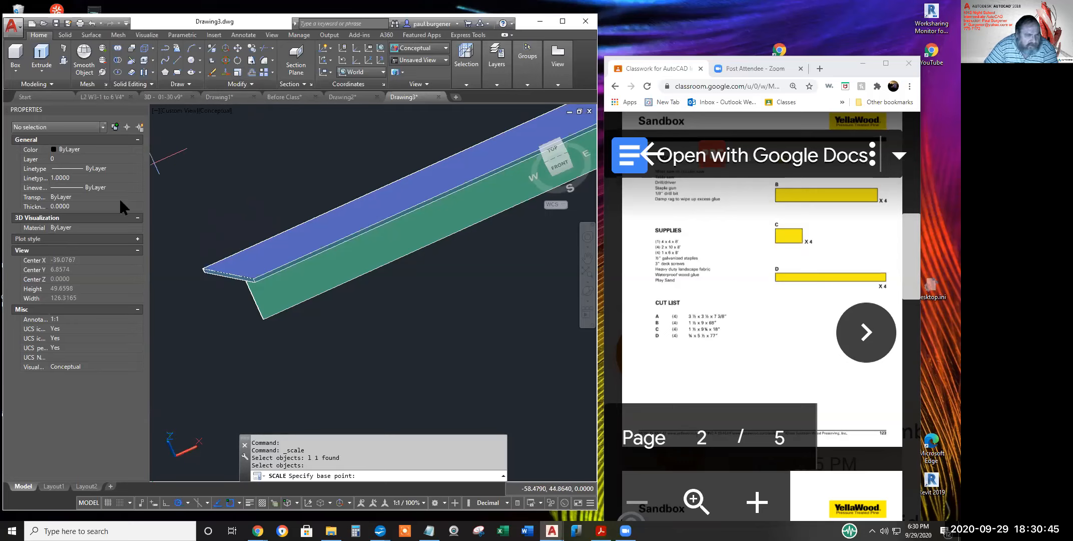
{"action": "left_click", "coordinate": [203, 268]}
{"action": "scroll", "coordinate": [246, 203], "scroll_direction": "down", "scroll_amount": 3}
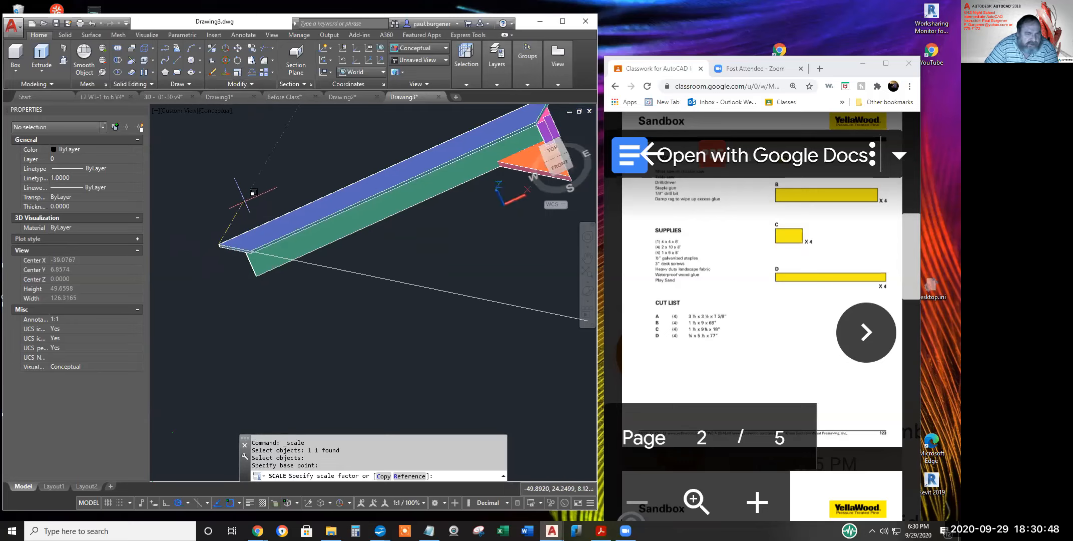
{"action": "left_click", "coordinate": [266, 183]}
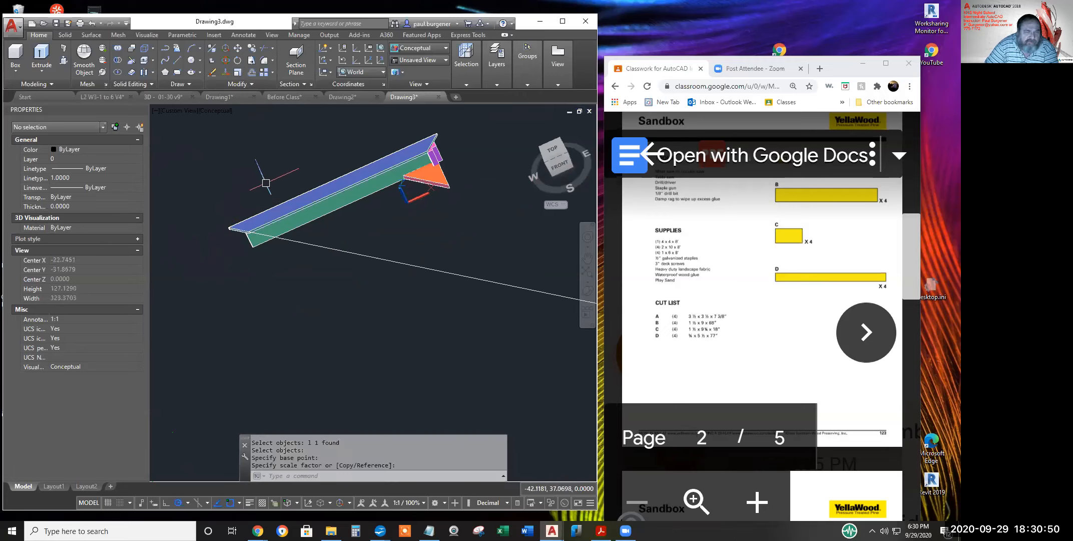
Mirror the long miter line about the side's midpoint, keeping the original, so the two construction lines cross
{"action": "left_click", "coordinate": [251, 84]}
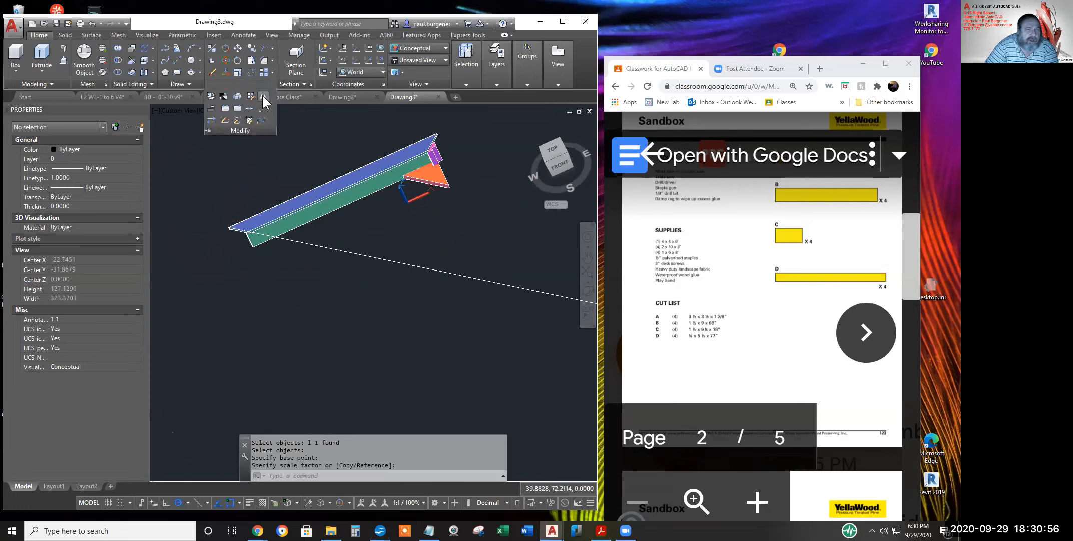
{"action": "left_click", "coordinate": [262, 95]}
{"action": "left_click", "coordinate": [329, 249]}
{"action": "key", "text": "Return"}
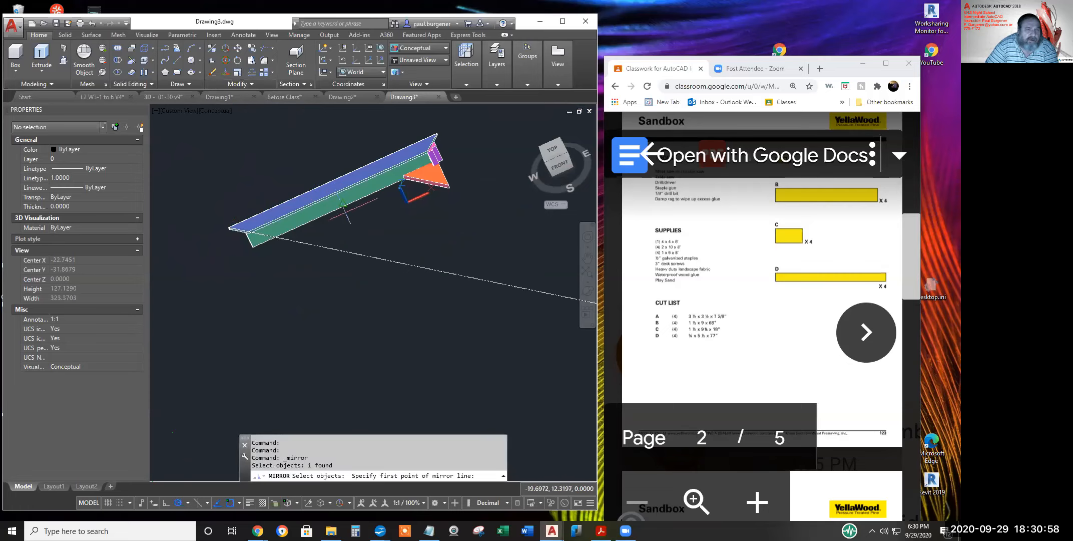
{"action": "left_click", "coordinate": [344, 206]}
{"action": "left_click", "coordinate": [375, 239]}
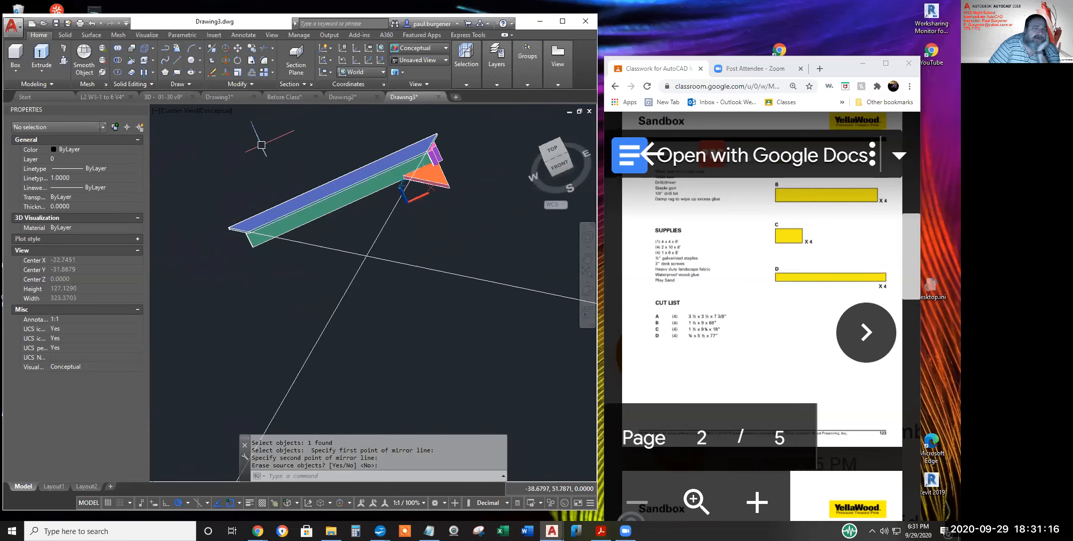
Create a polar array of the trim board, side board, corner post and corner piece, centered where the construction lines cross
{"action": "left_click", "coordinate": [271, 71]}
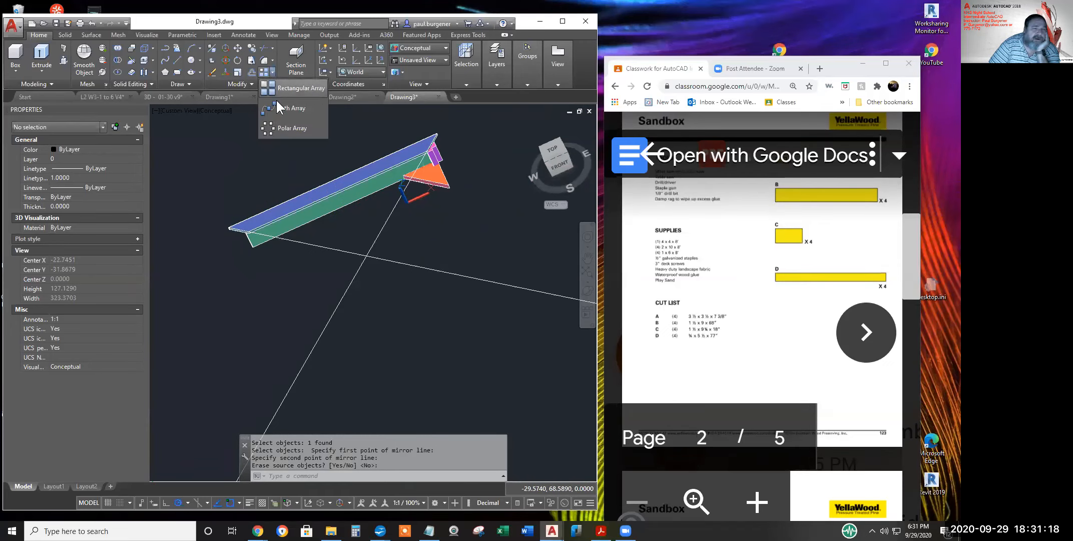
{"action": "left_click", "coordinate": [287, 129]}
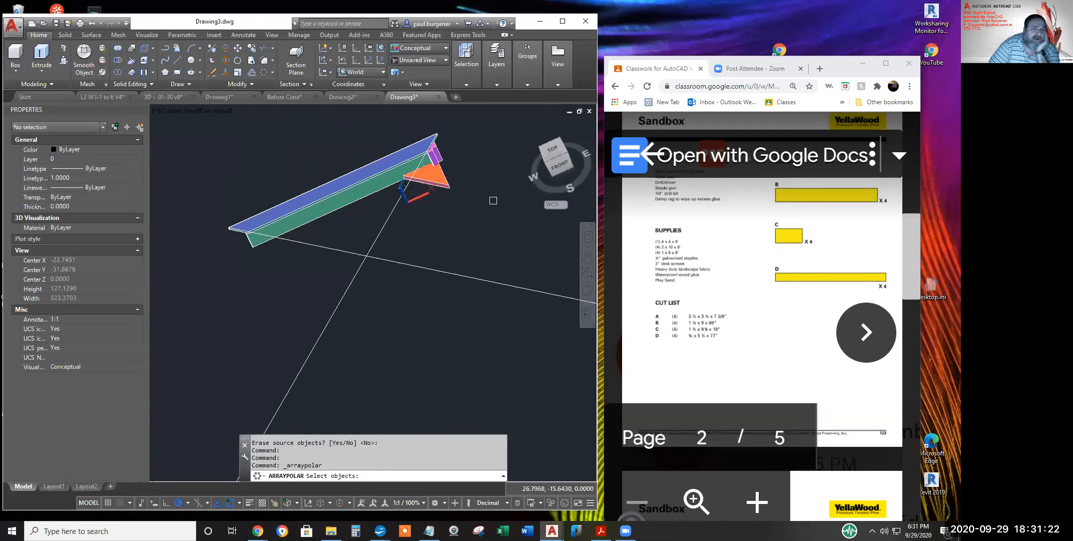
{"action": "left_click", "coordinate": [186, 120]}
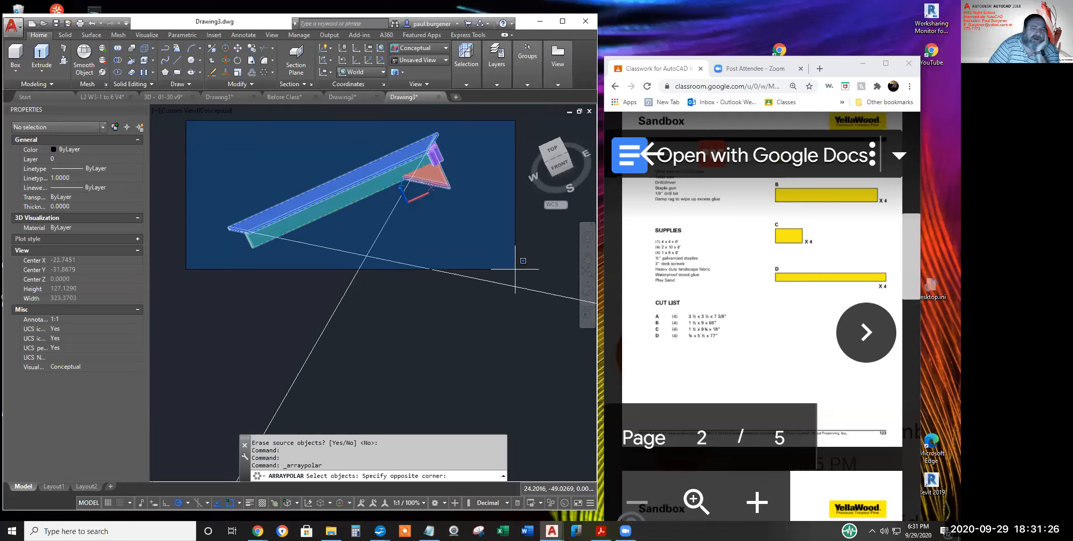
{"action": "left_click", "coordinate": [515, 269]}
{"action": "key", "text": "Return"}
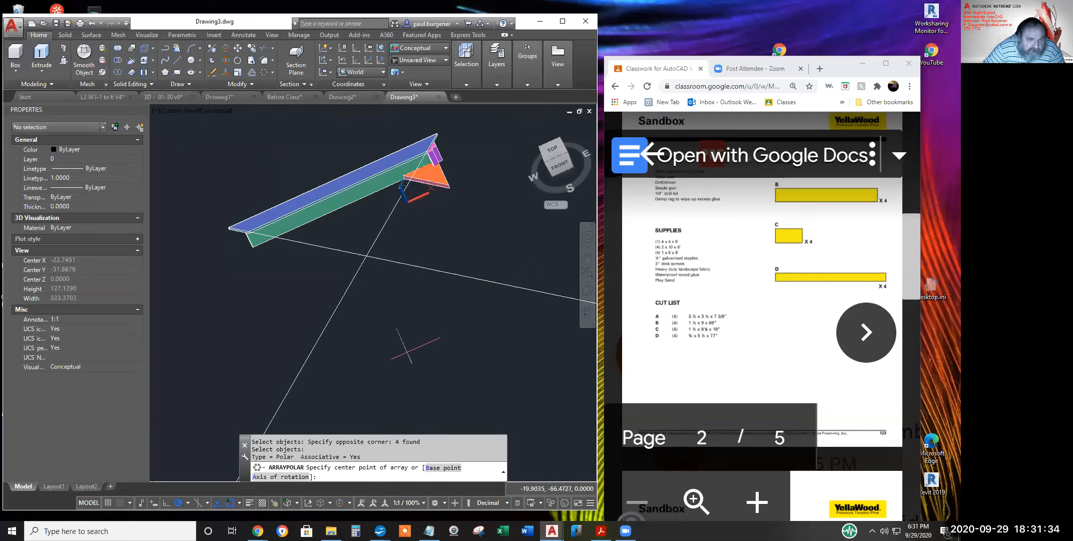
{"action": "left_click", "coordinate": [367, 256]}
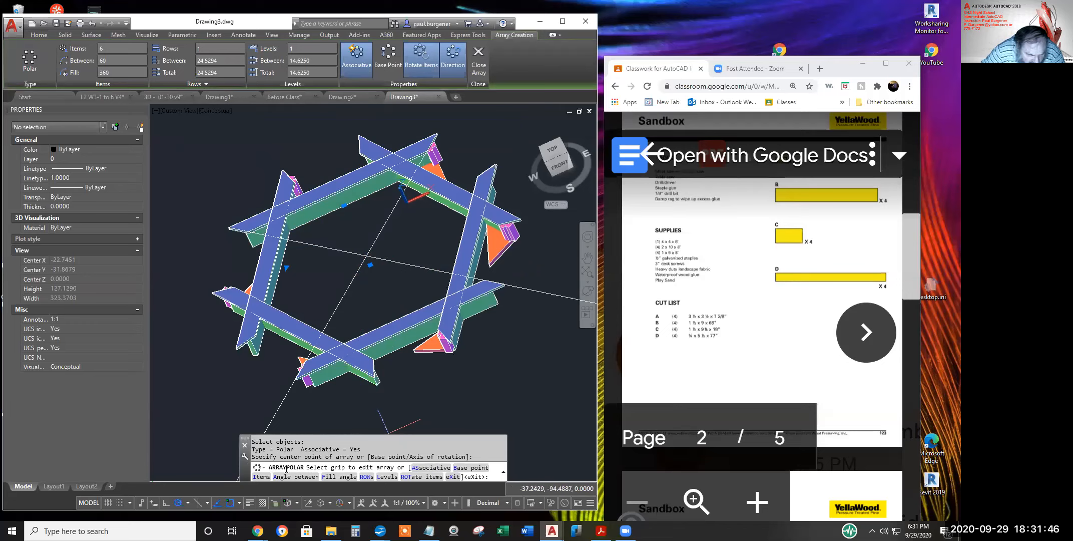
Set the polar array to 4 items and finish it to form the complete square frame
{"action": "left_click", "coordinate": [261, 477]}
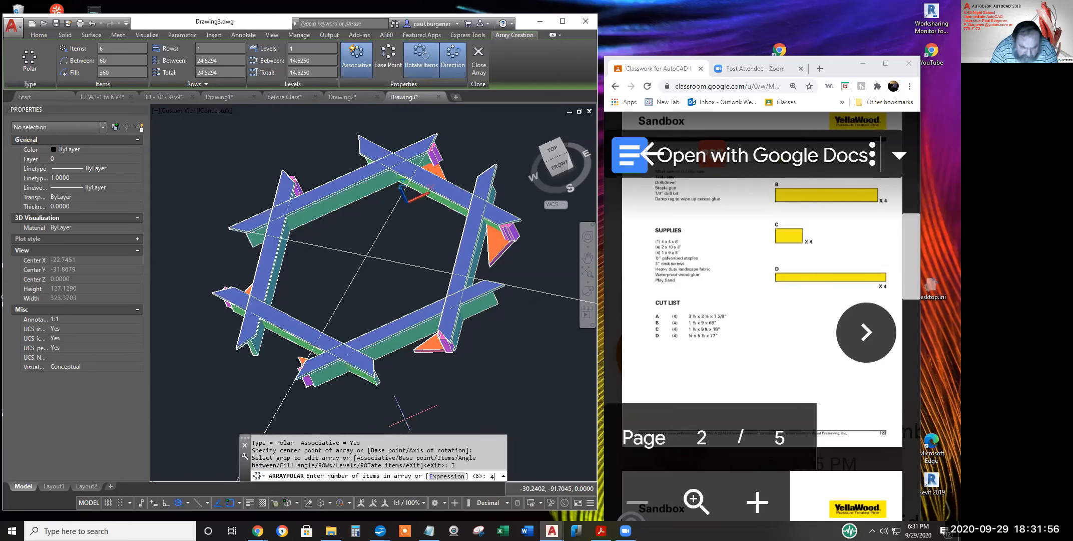
{"action": "type", "text": "4"}
{"action": "key", "text": "Return"}
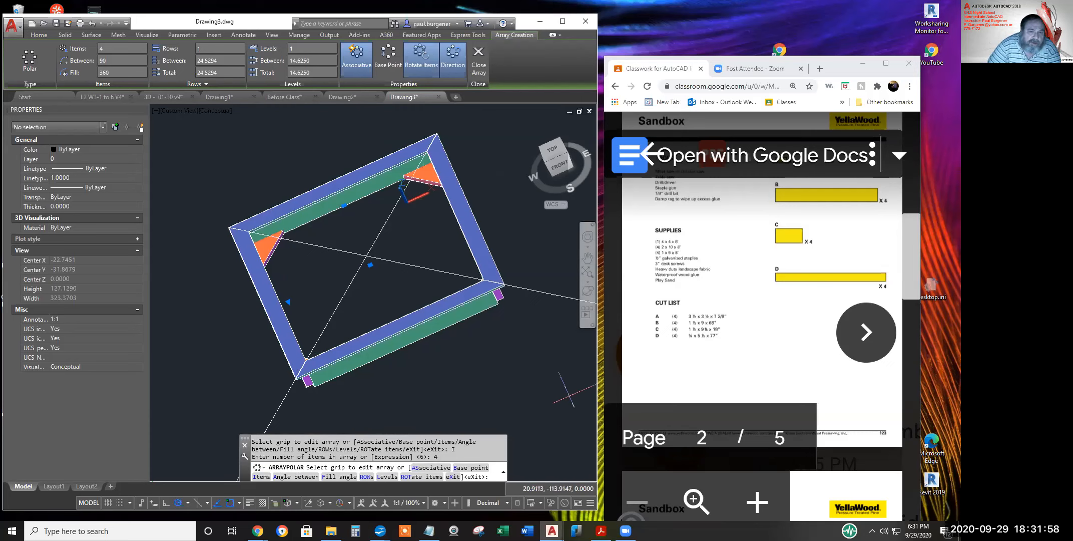
{"action": "left_click", "coordinate": [587, 292]}
{"action": "left_click_drag", "start_coordinate": [391, 278], "coordinate": [396, 298]}
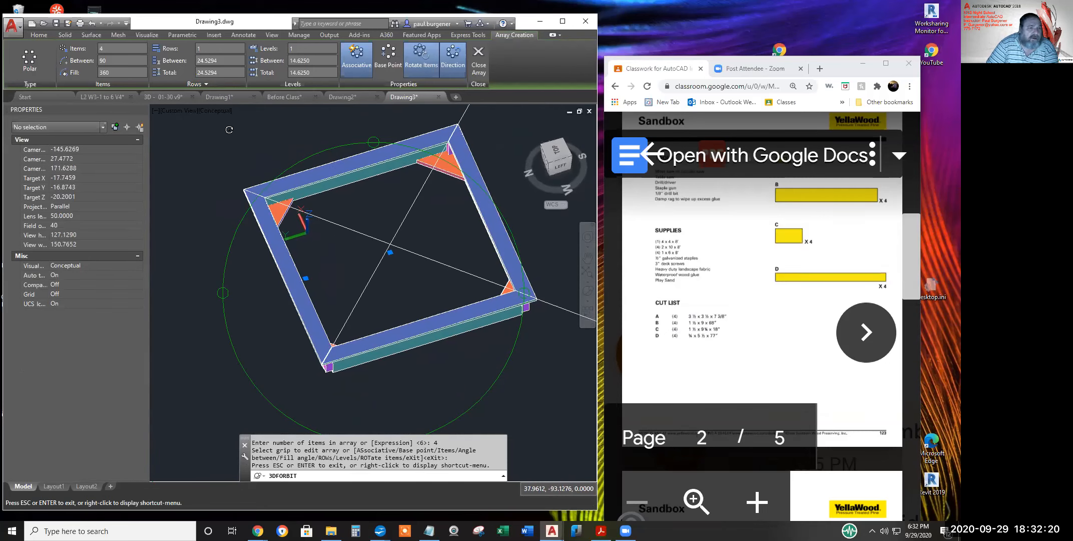
{"action": "key", "text": "Escape"}
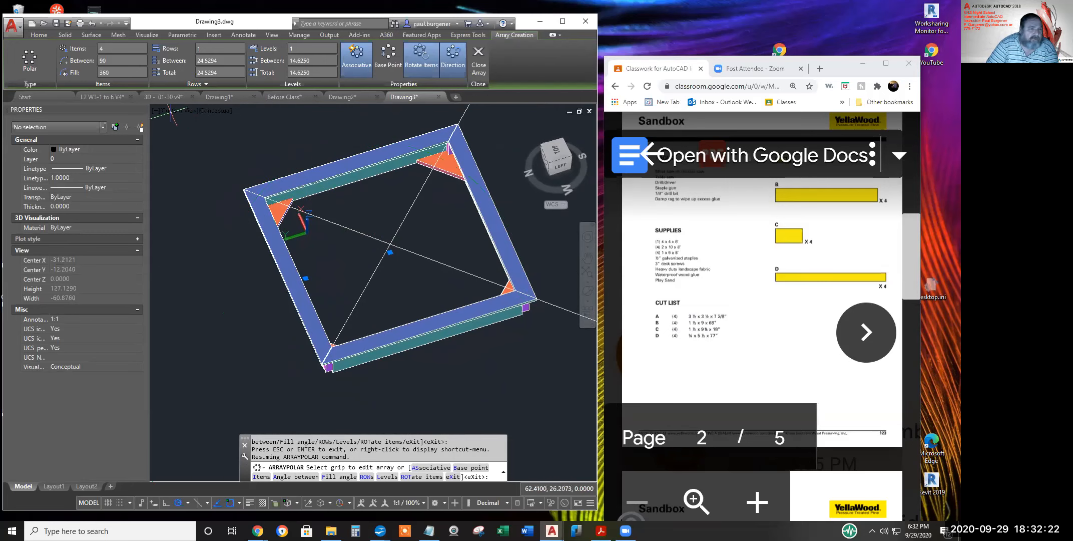
{"action": "key", "text": "Escape"}
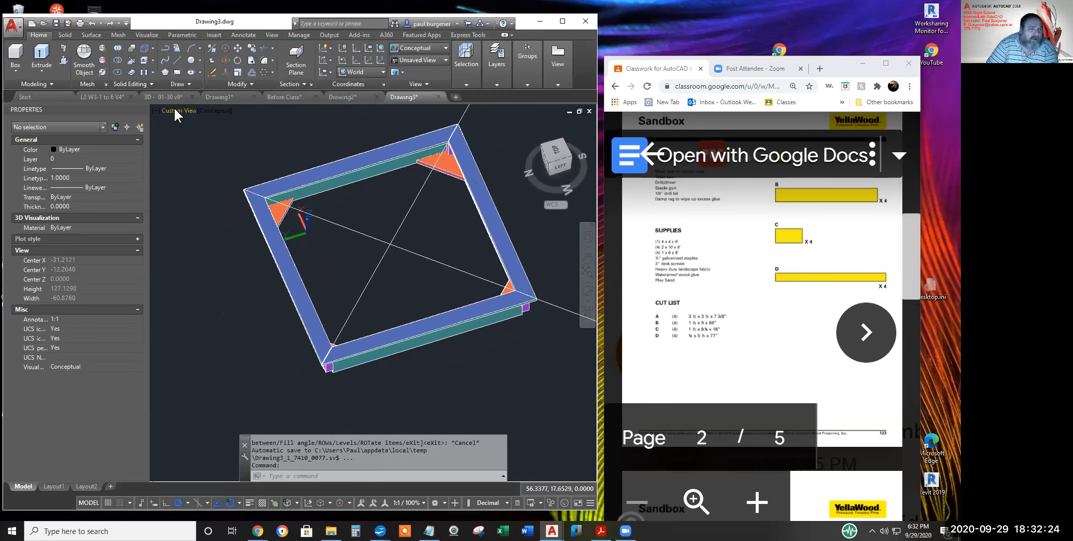
Inspect the frame and its corner joints in perspective projection with free orbit, and return to parallel projection
{"action": "left_click", "coordinate": [177, 111]}
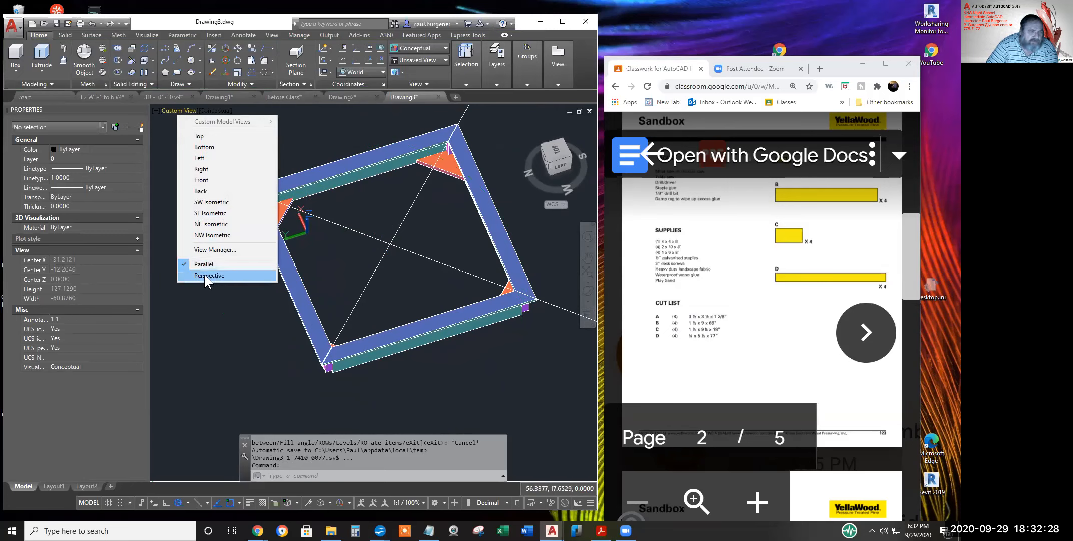
{"action": "left_click", "coordinate": [201, 275]}
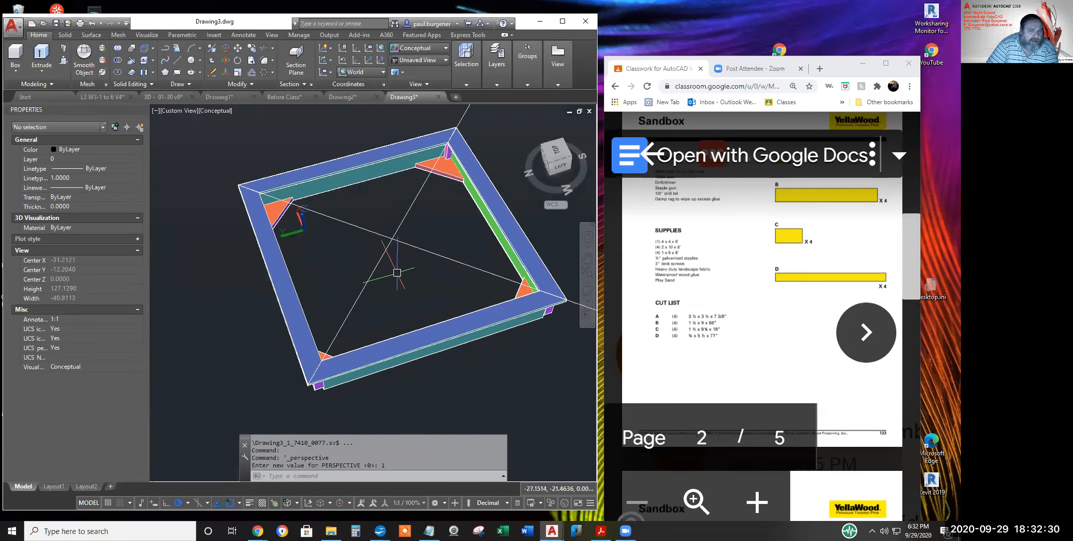
{"action": "left_click", "coordinate": [588, 291]}
{"action": "left_click_drag", "start_coordinate": [426, 294], "coordinate": [396, 188]}
{"action": "scroll", "coordinate": [429, 249], "scroll_direction": "down", "scroll_amount": 2}
{"action": "scroll", "coordinate": [430, 249], "scroll_direction": "up", "scroll_amount": 4}
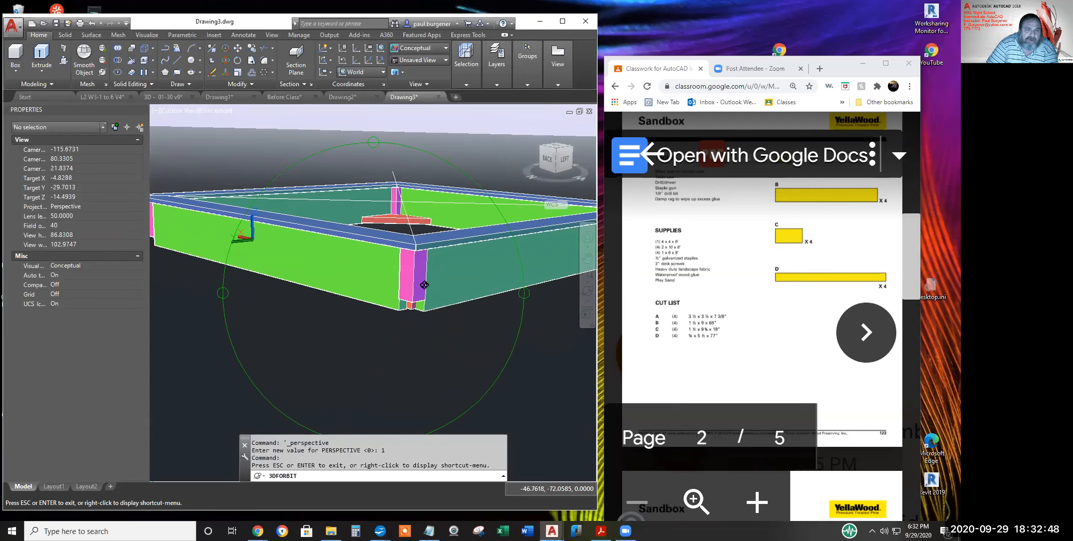
{"action": "left_click_drag", "start_coordinate": [439, 273], "coordinate": [458, 267]}
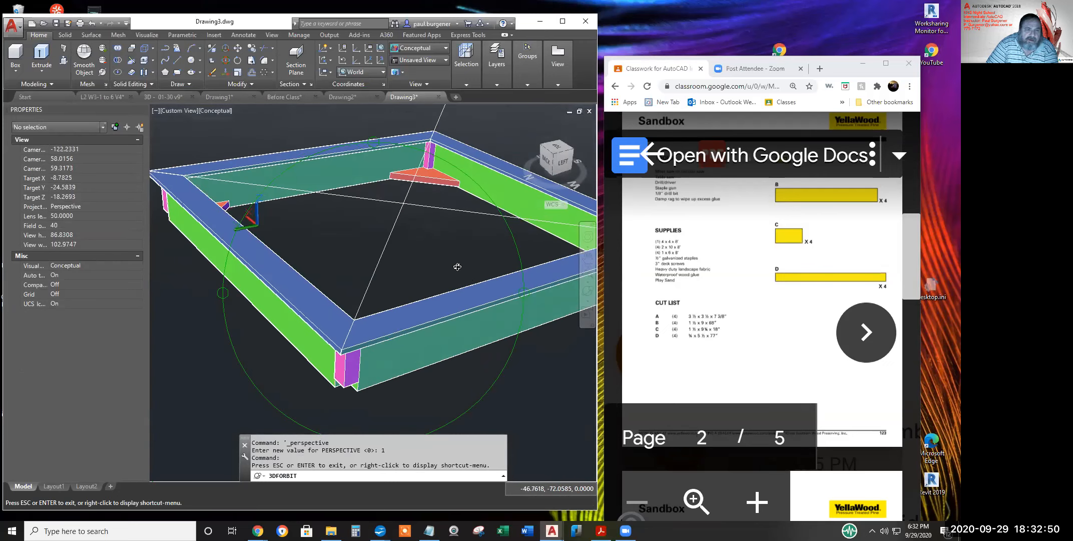
{"action": "key", "text": "Escape"}
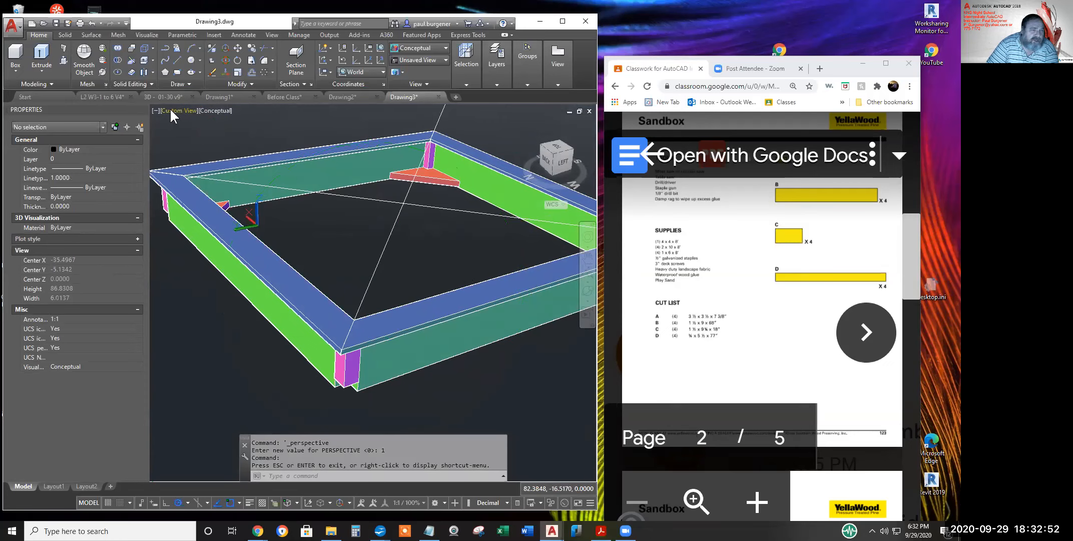
{"action": "left_click", "coordinate": [170, 109]}
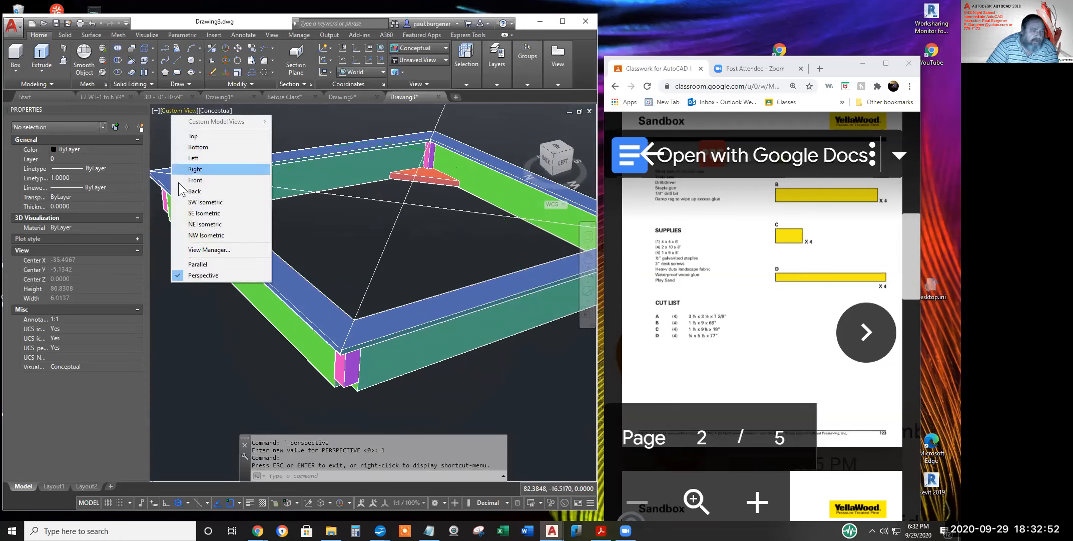
{"action": "left_click", "coordinate": [200, 264]}
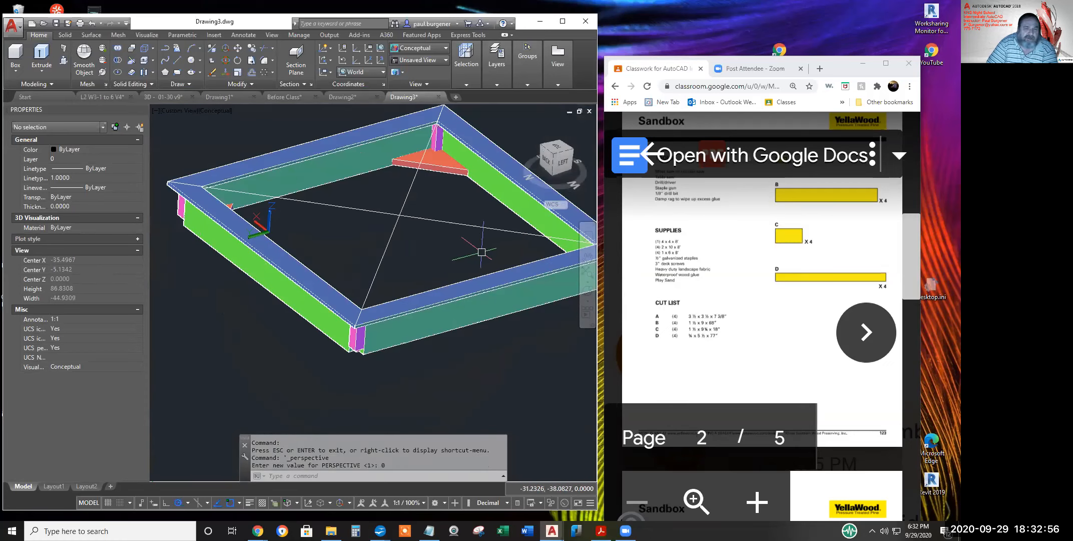
Erase the two crossing construction lines inside the sandbox frame
{"action": "middle_click_drag", "start_coordinate": [491, 242], "coordinate": [471, 282]}
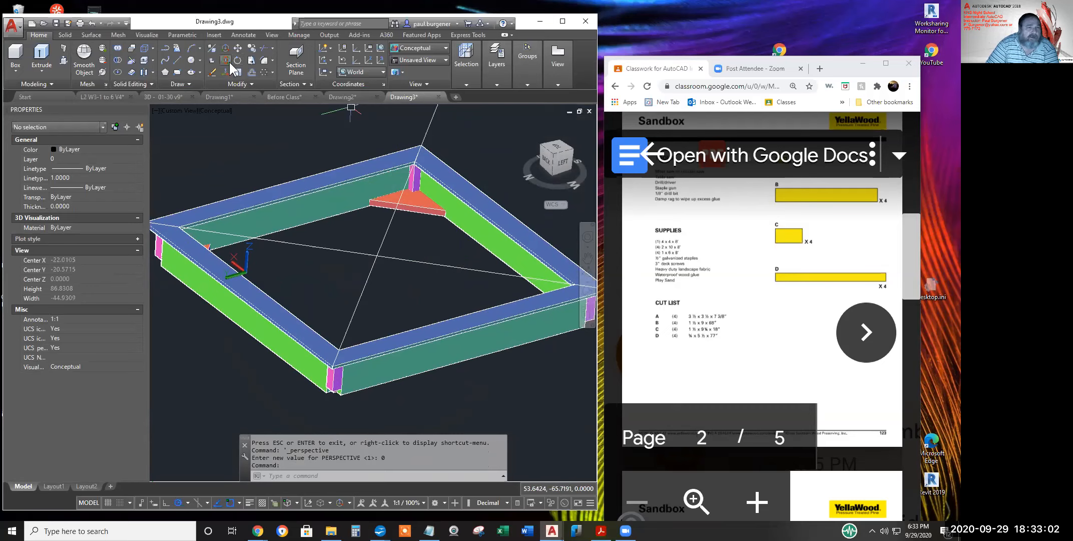
{"action": "left_click", "coordinate": [396, 270]}
{"action": "key", "text": "Escape"}
{"action": "left_click", "coordinate": [213, 71]}
{"action": "left_click", "coordinate": [405, 276]}
{"action": "left_click", "coordinate": [337, 220]}
{"action": "scroll", "coordinate": [436, 252], "scroll_direction": "down", "scroll_amount": 4}
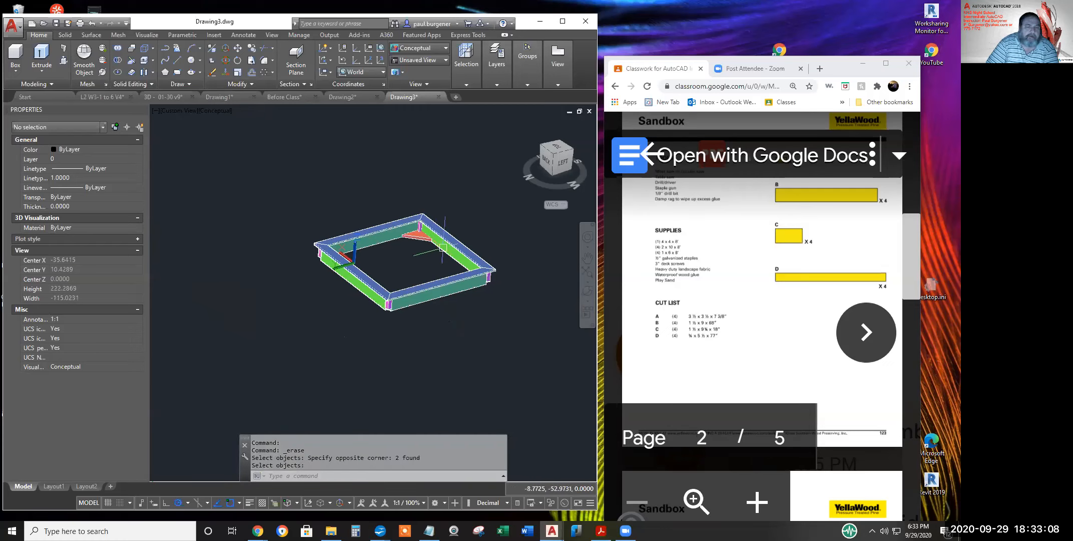
{"action": "key", "text": "Return"}
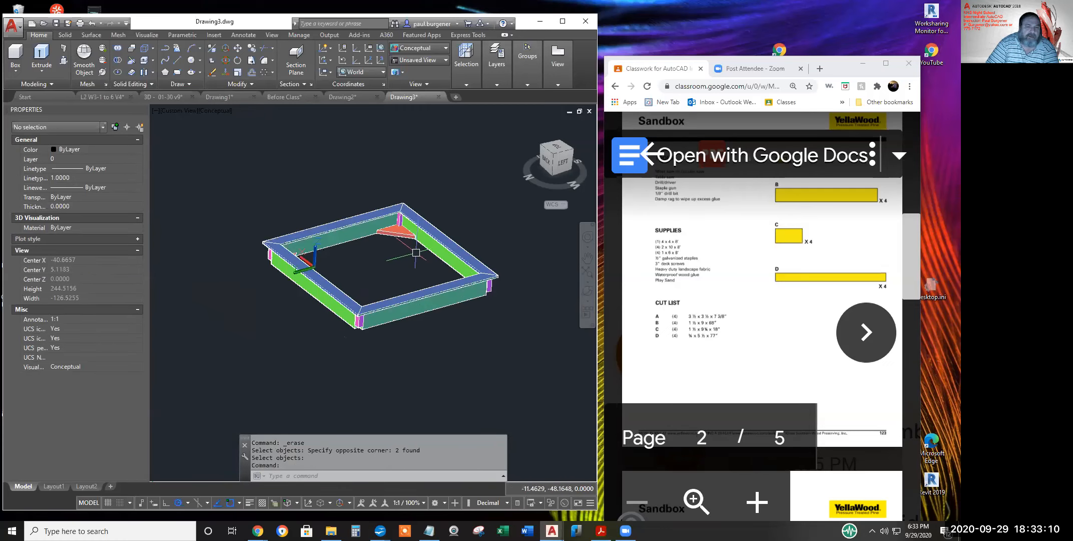
Align the UCS with the current view of the sandbox frame using the View option
{"action": "scroll", "coordinate": [420, 249], "scroll_direction": "up", "scroll_amount": 3}
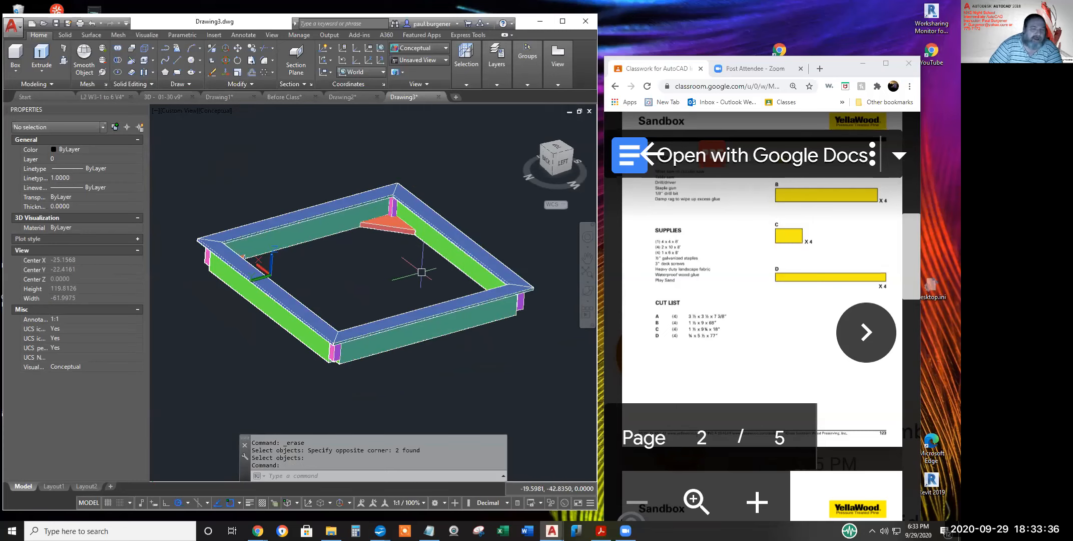
{"action": "left_click", "coordinate": [587, 291]}
{"action": "left_click_drag", "start_coordinate": [380, 273], "coordinate": [352, 287]}
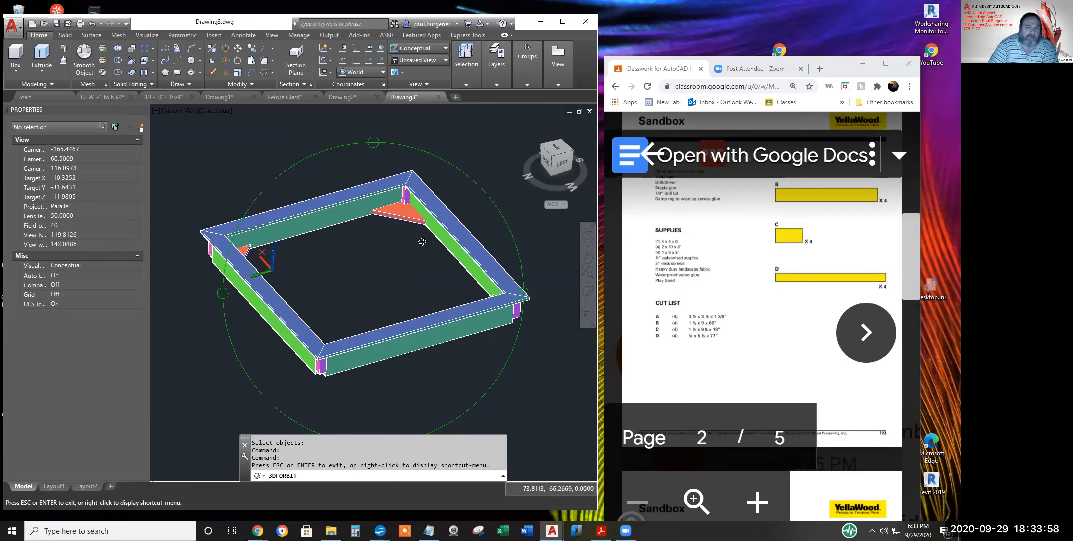
{"action": "key", "text": "Escape"}
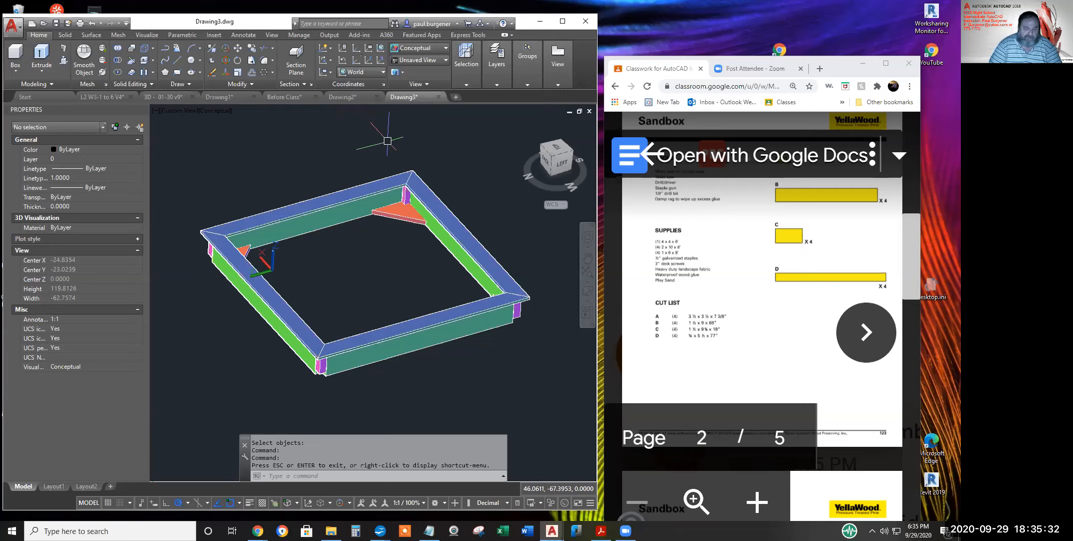
{"action": "type", "text": "ucs"}
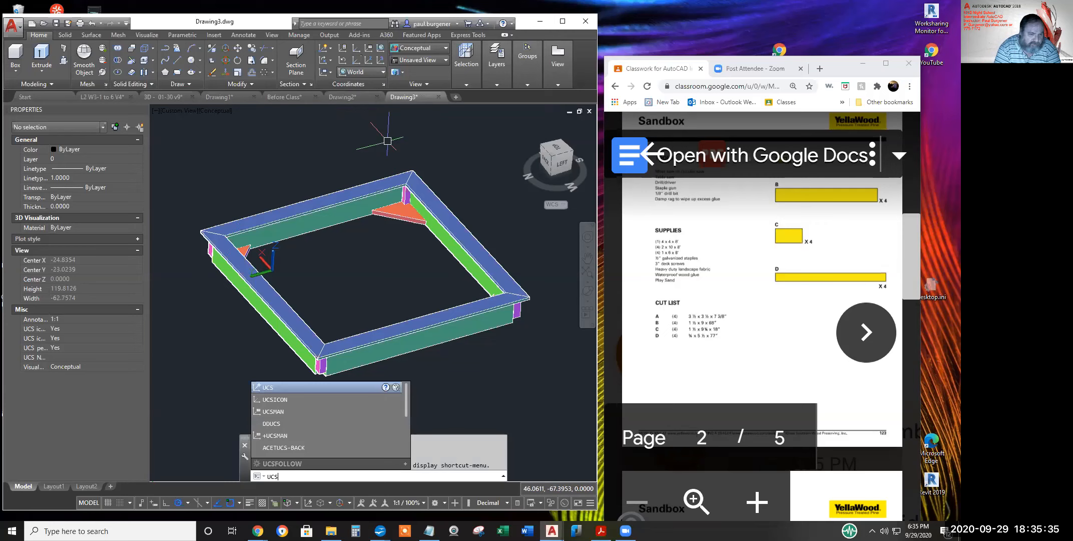
{"action": "key", "text": "Return"}
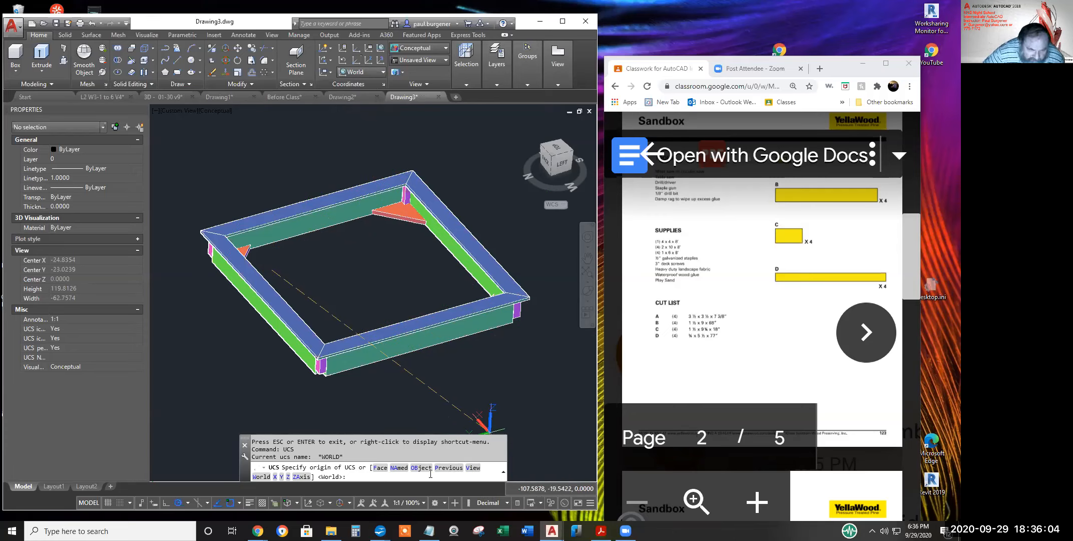
{"action": "left_click", "coordinate": [473, 468]}
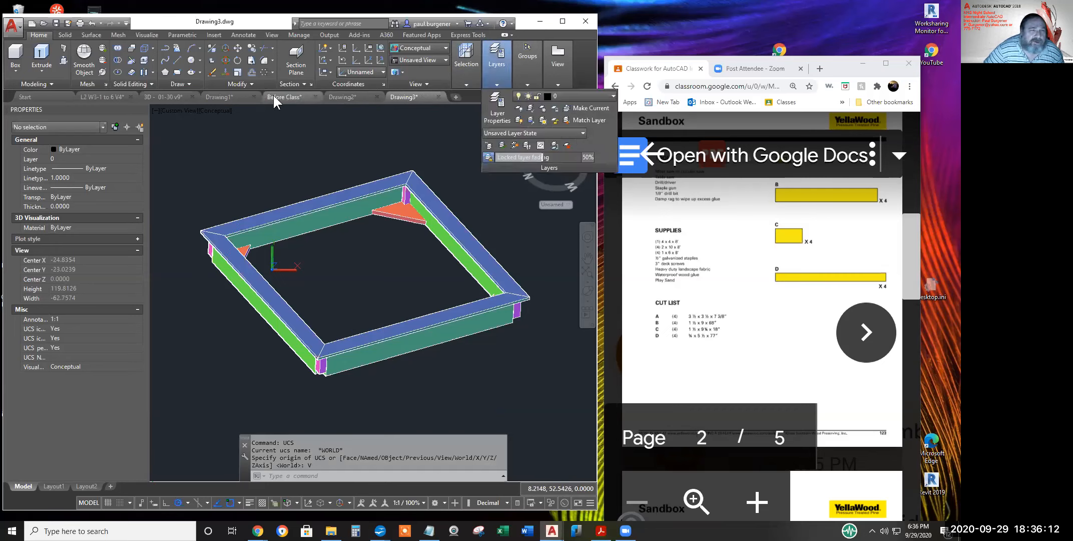
{"action": "left_click", "coordinate": [181, 82]}
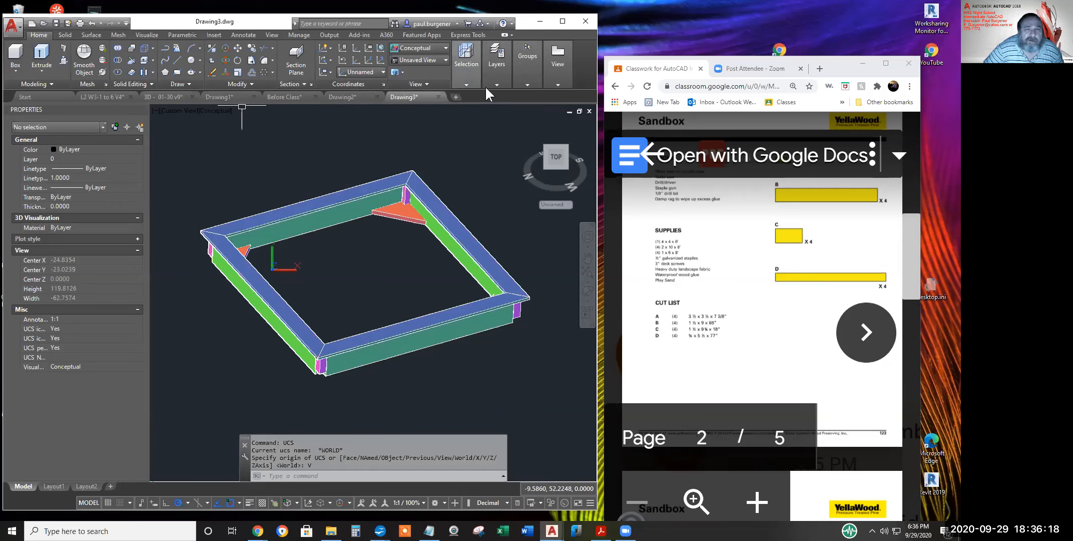
{"action": "left_click", "coordinate": [466, 84]}
{"action": "mouse_move", "coordinate": [166, 96]}
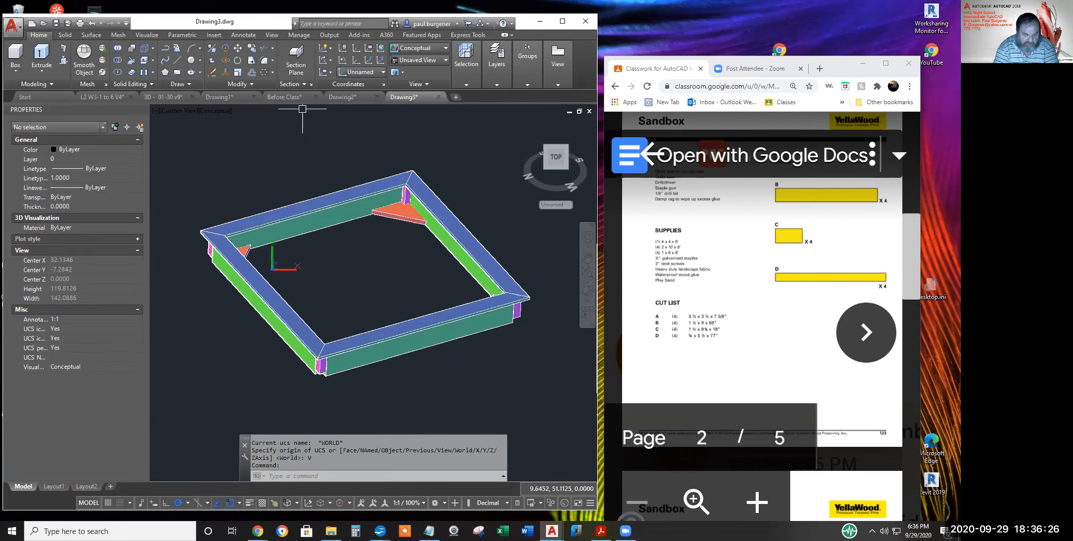
Start a multiline text box in the open middle of the sandbox frame with a text height of about 4.4
{"action": "type", "text": "m"}
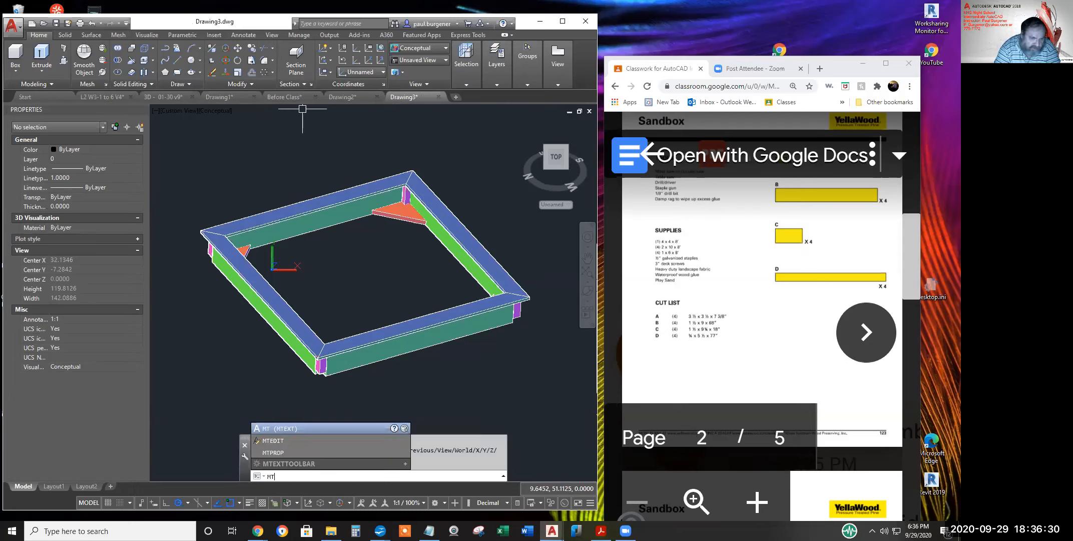
{"action": "key", "text": "Return"}
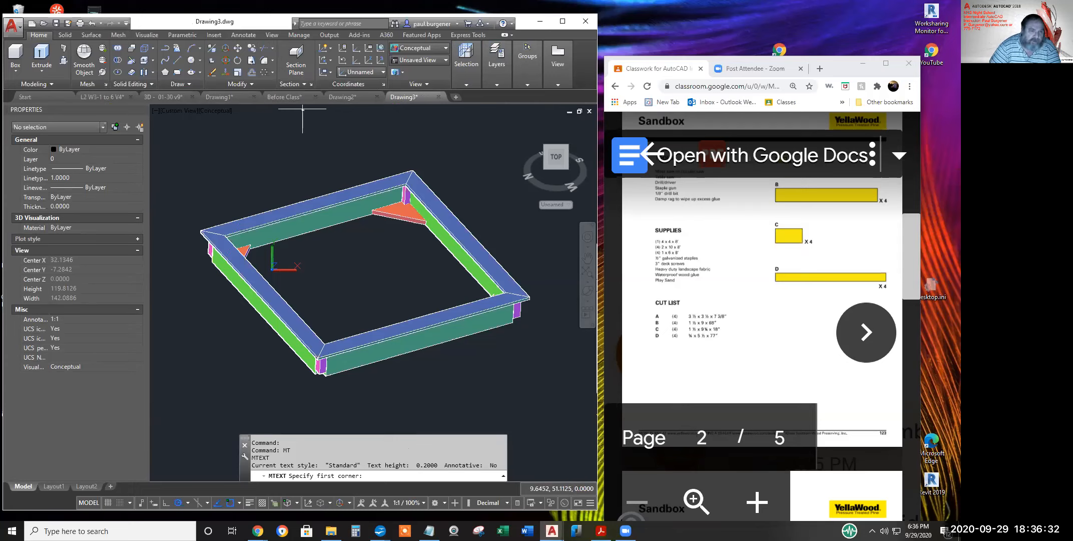
{"action": "left_click", "coordinate": [310, 250]}
{"action": "right_click", "coordinate": [310, 251]}
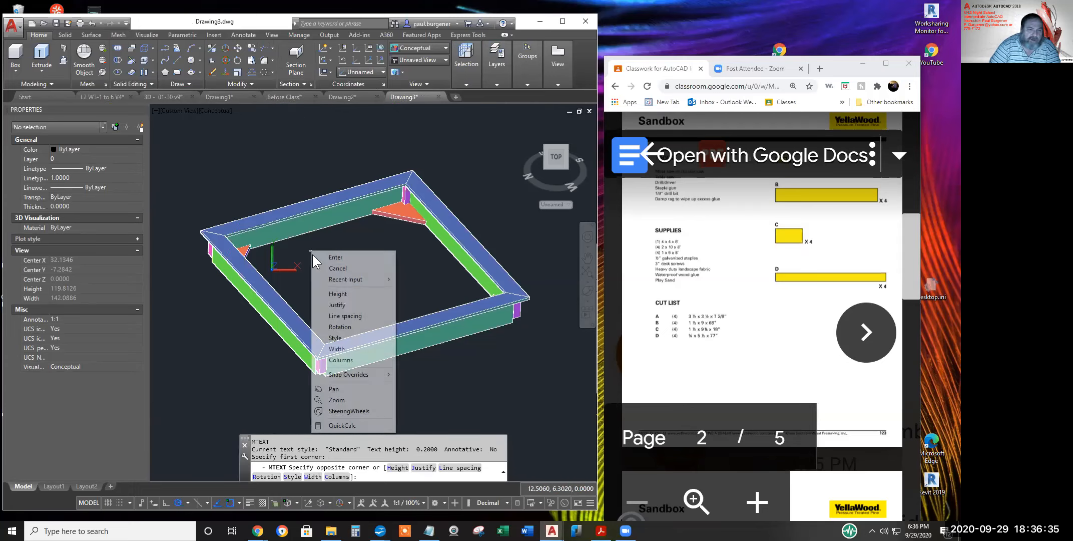
{"action": "left_click", "coordinate": [339, 293]}
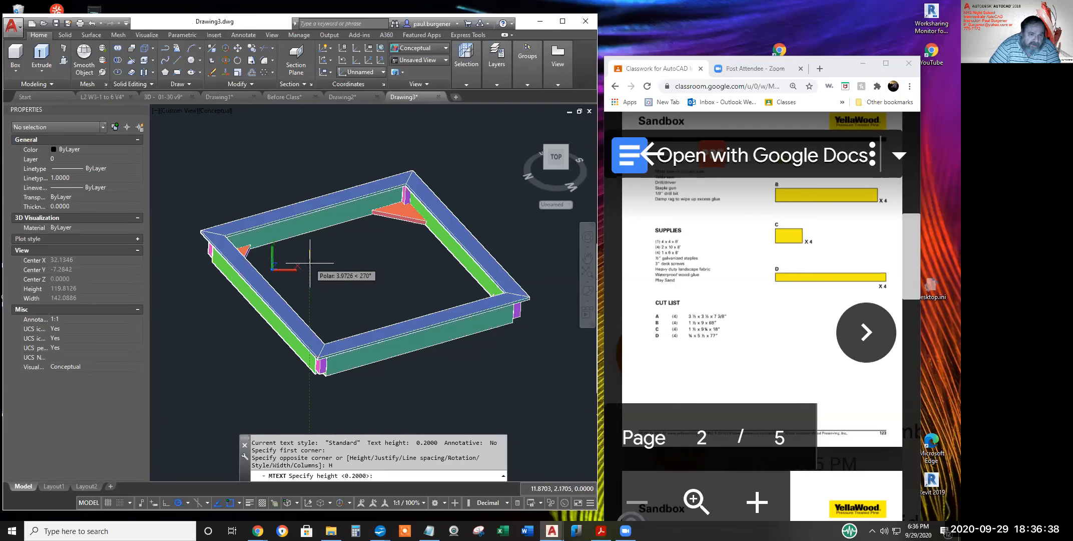
{"action": "left_click", "coordinate": [310, 263]}
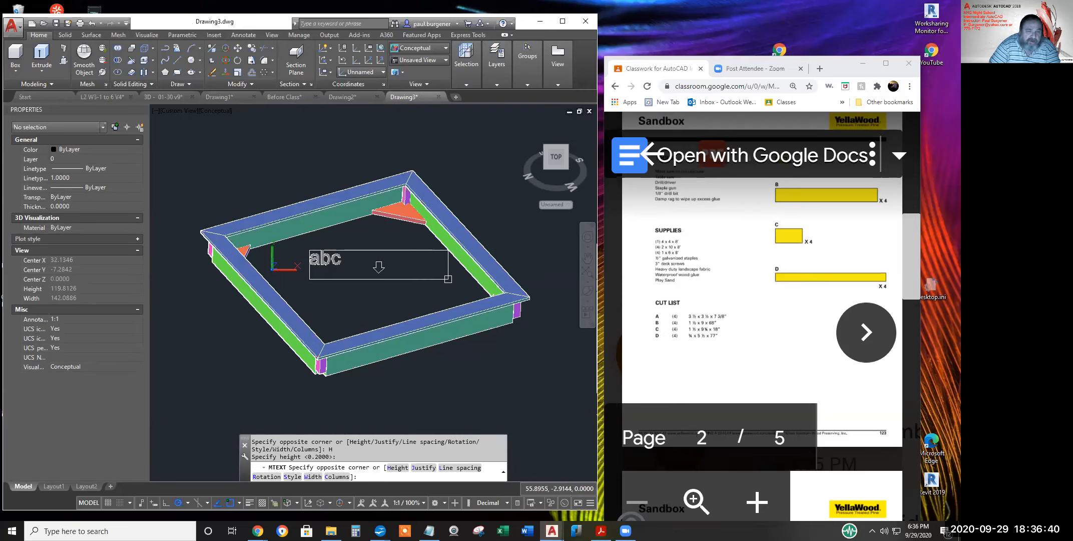
{"action": "left_click", "coordinate": [463, 284]}
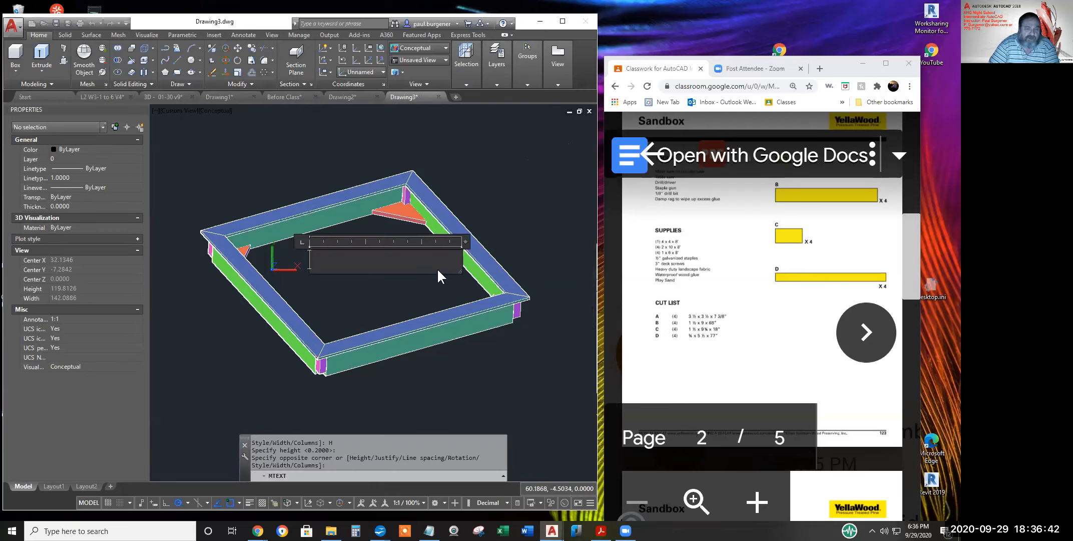
Enter the drafter's first name followed by "Wk3.dwg", add "29 Sept 2020" on a second line, and finish the text
{"action": "type", "text": "Paul;"}
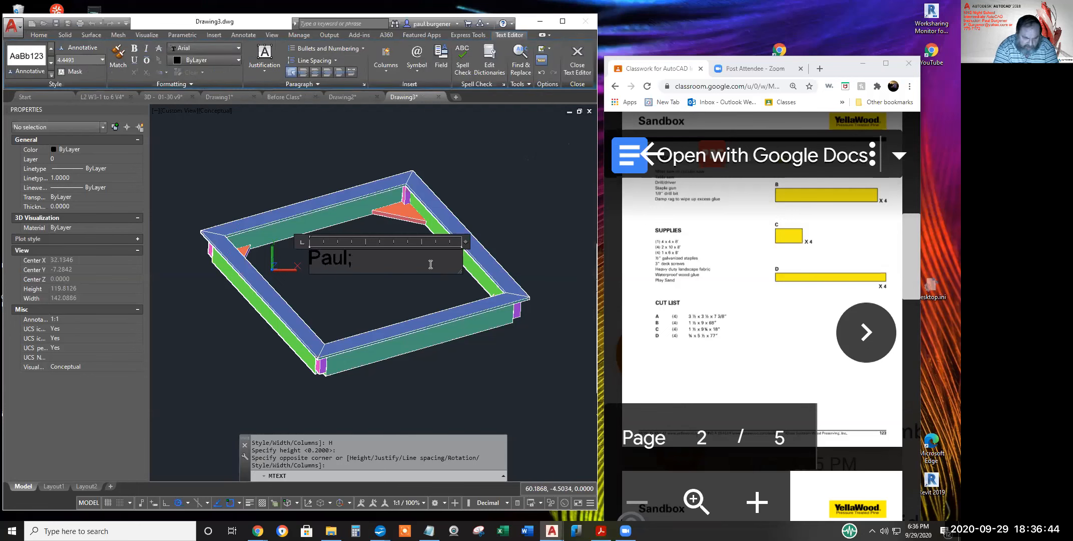
{"action": "key", "text": "BackSpace"}
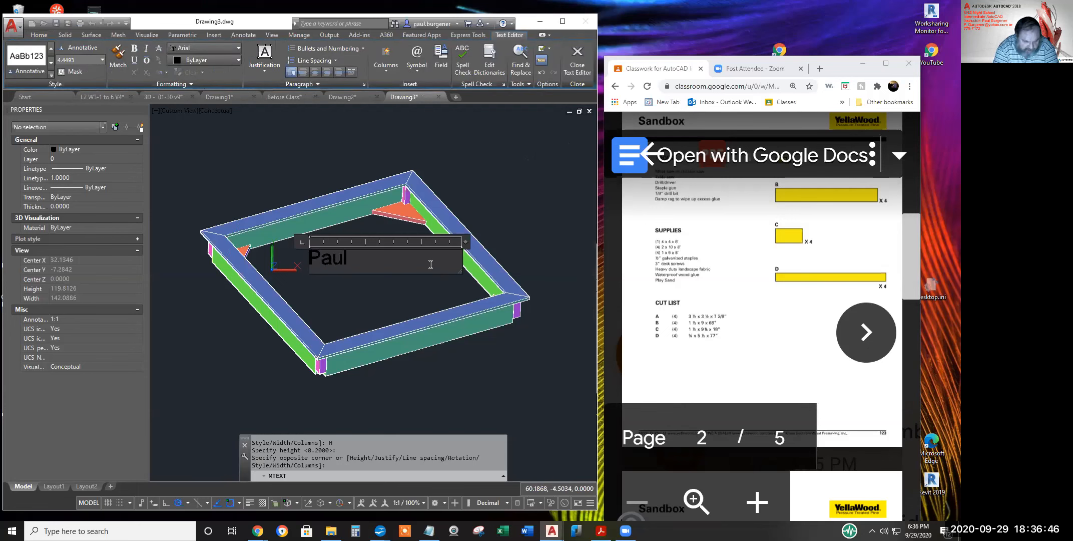
{"action": "type", "text": "Wk3"}
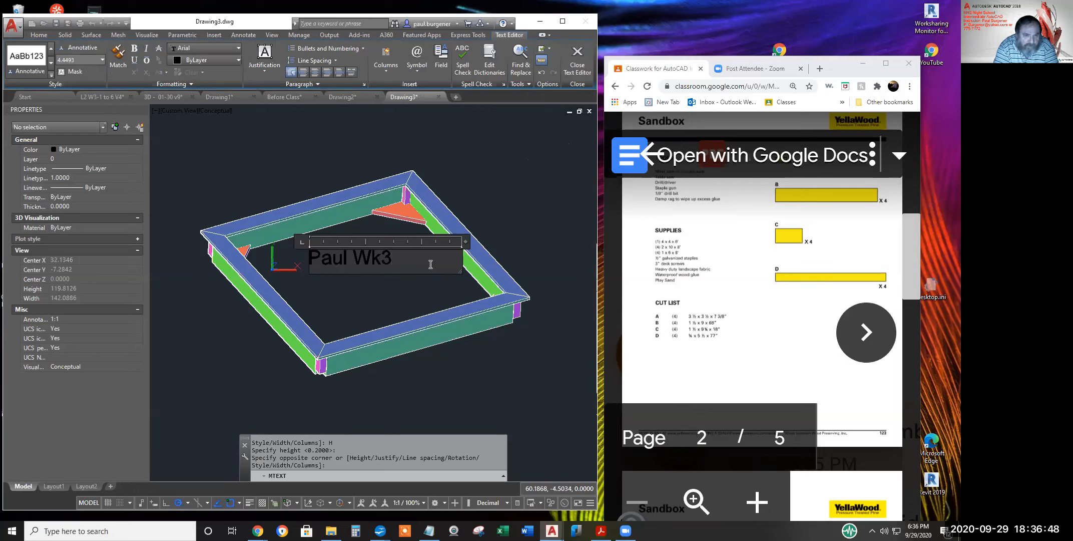
{"action": "key", "text": "Return"}
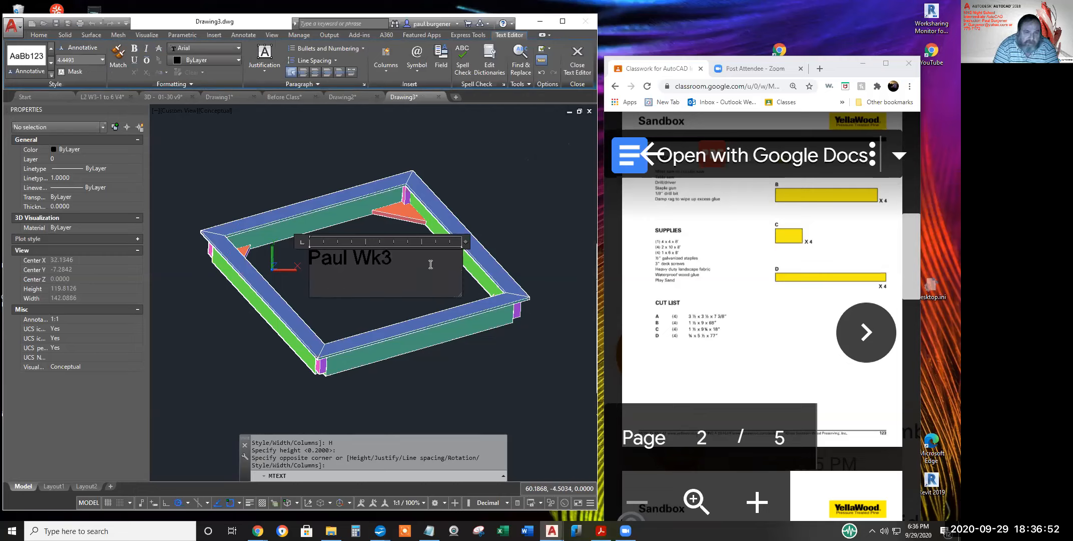
{"action": "type", "text": ".dwg"}
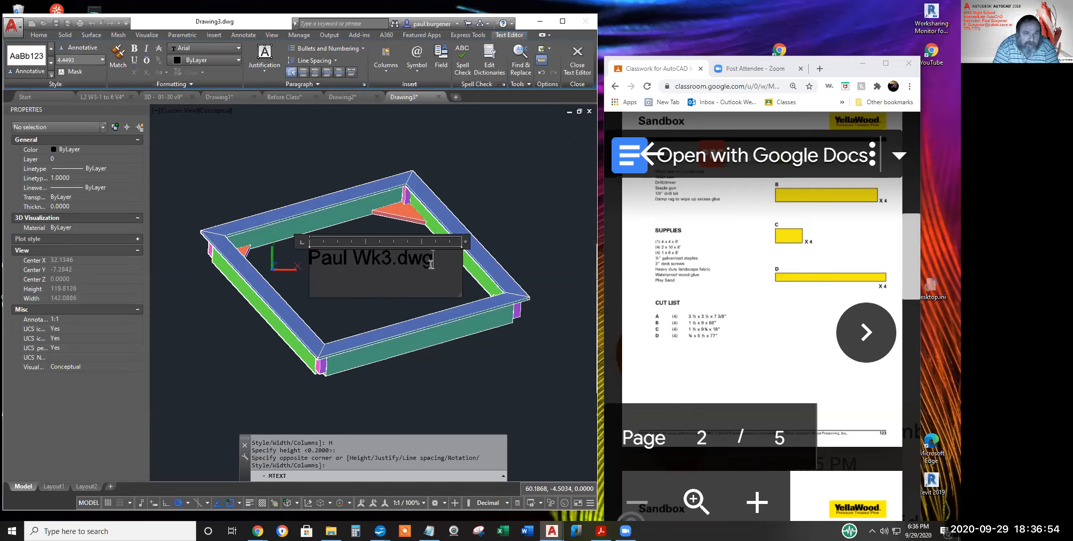
{"action": "key", "text": "Return"}
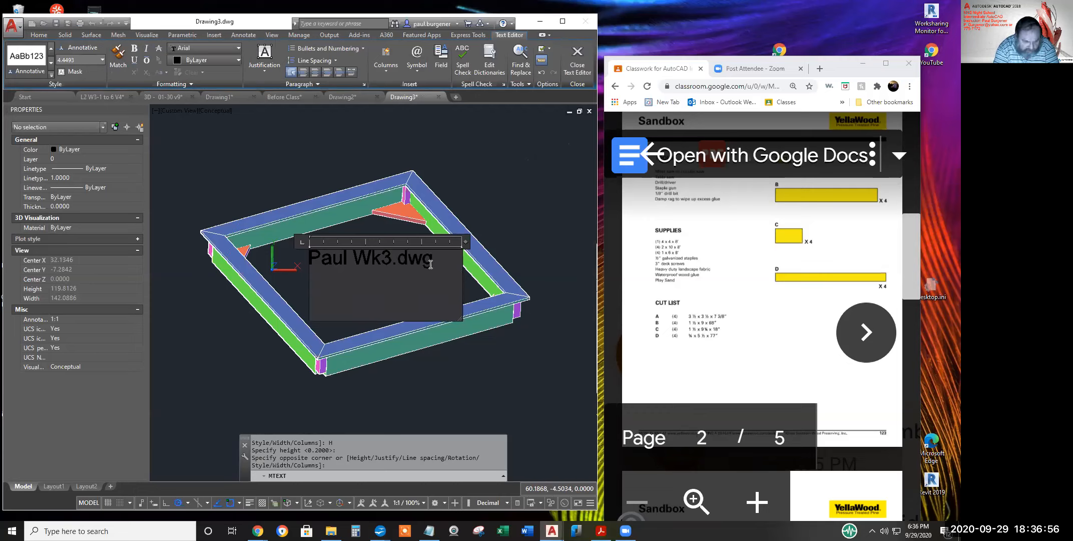
{"action": "type", "text": "29"}
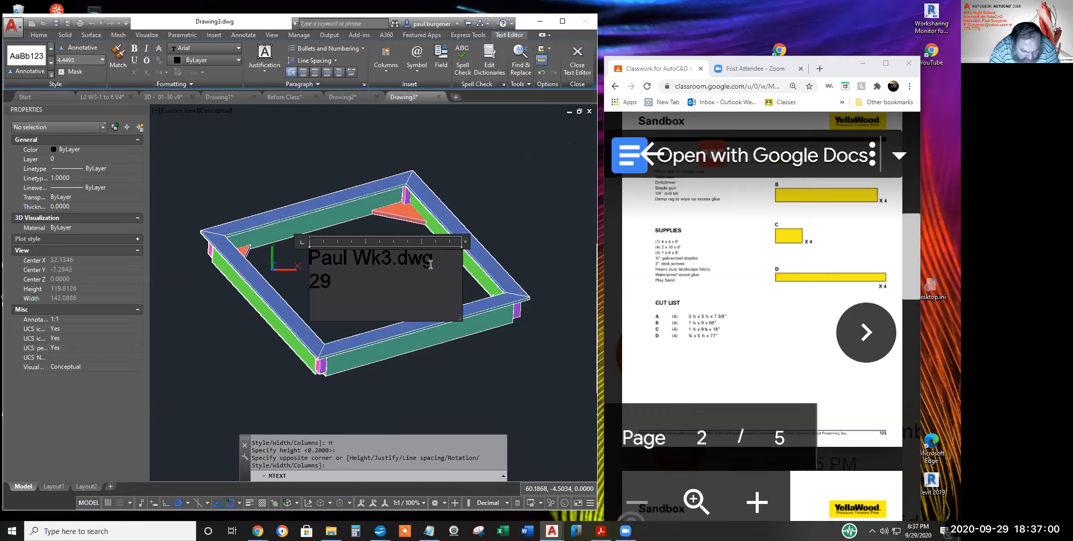
{"action": "type", "text": " Sept 2020"}
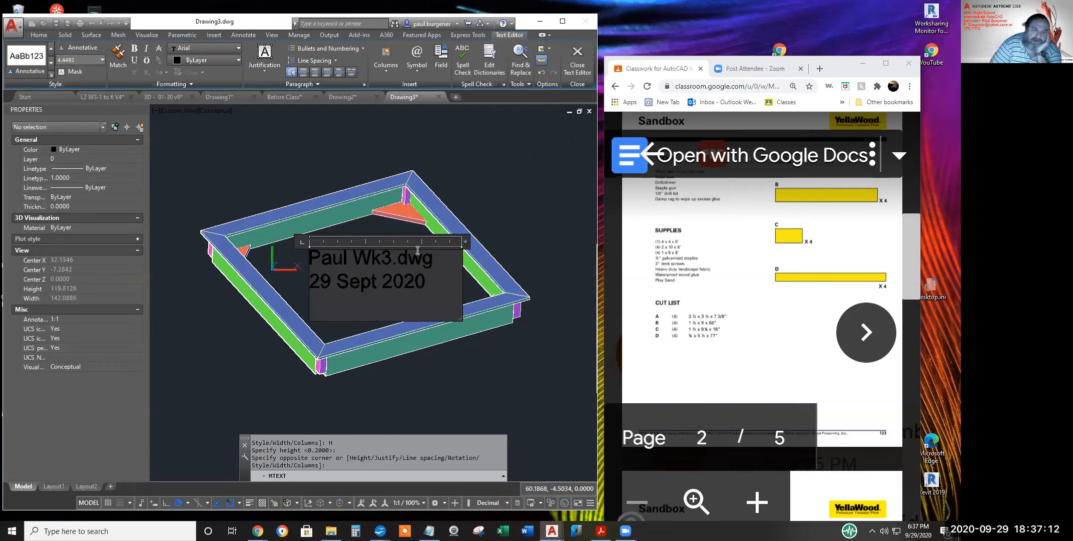
{"action": "left_click", "coordinate": [515, 187]}
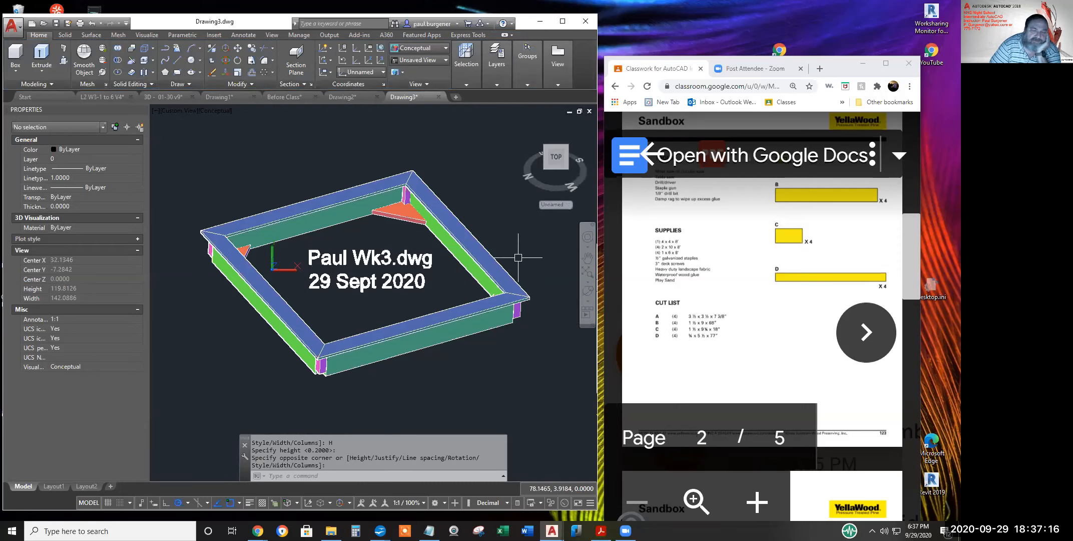
Open the plot settings for the model and choose DWG To PDF.pc3 as the plotter
{"action": "left_click", "coordinate": [80, 23]}
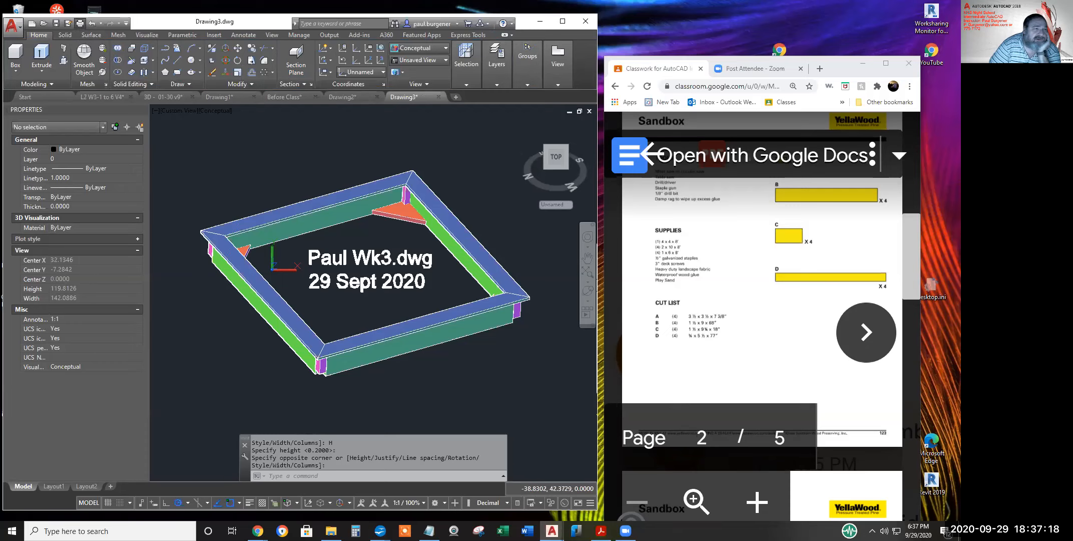
{"action": "left_click", "coordinate": [200, 192]}
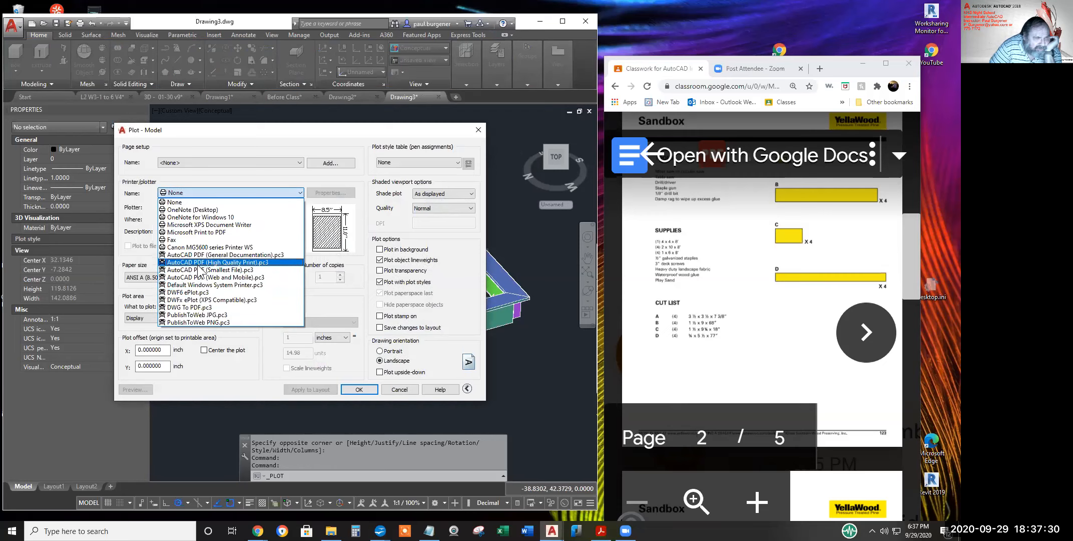
{"action": "left_click", "coordinate": [197, 309]}
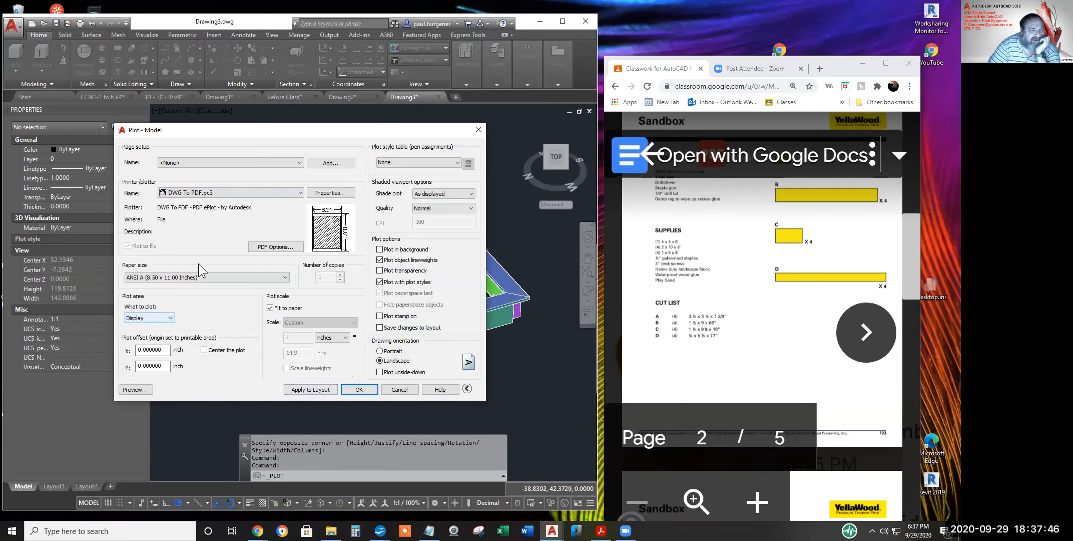
Set the plot area to a window enclosing the whole sandbox frame and its text label
{"action": "left_click", "coordinate": [173, 318]}
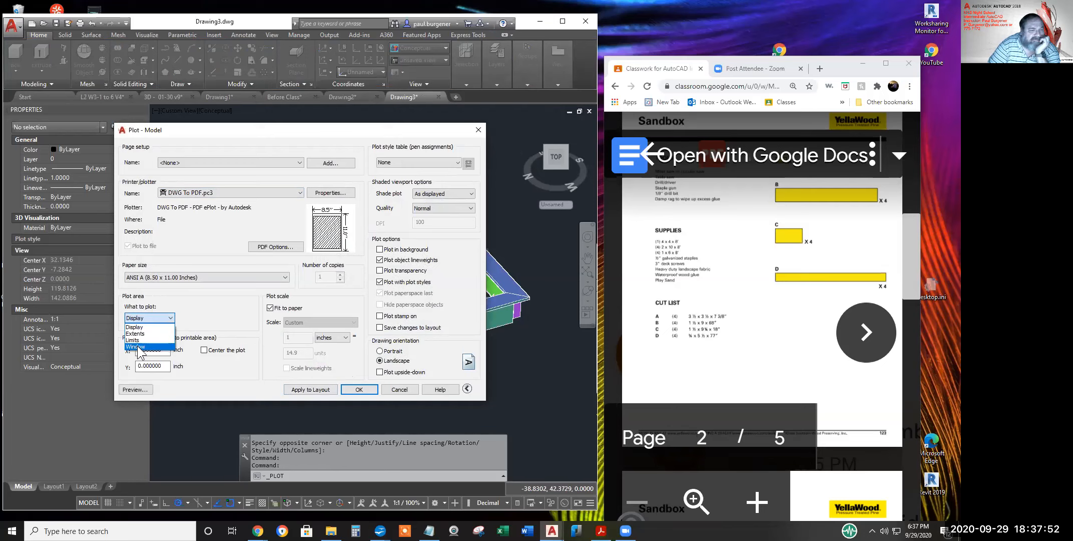
{"action": "left_click", "coordinate": [136, 347]}
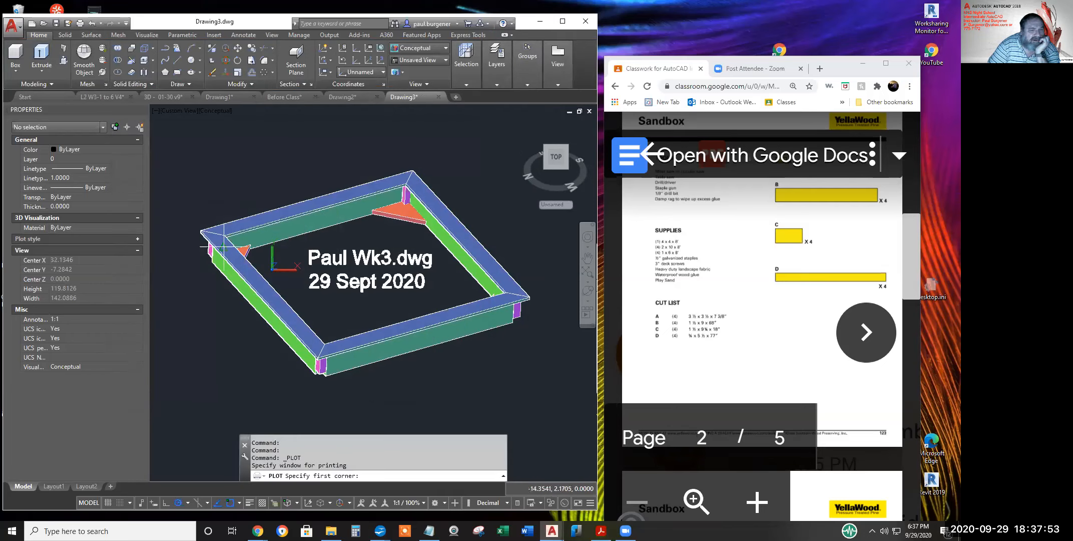
{"action": "left_click", "coordinate": [193, 155]}
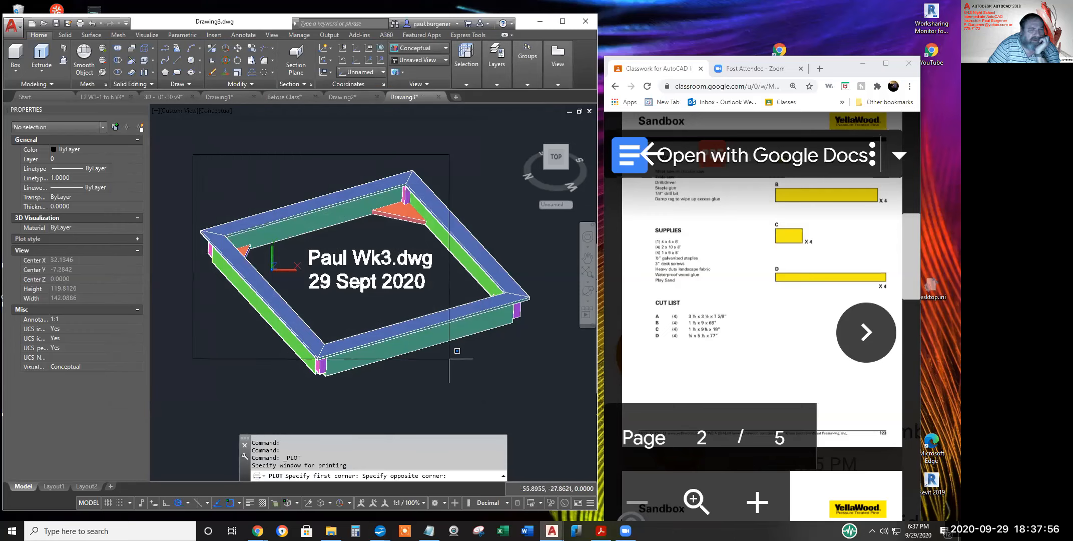
{"action": "left_click", "coordinate": [539, 399]}
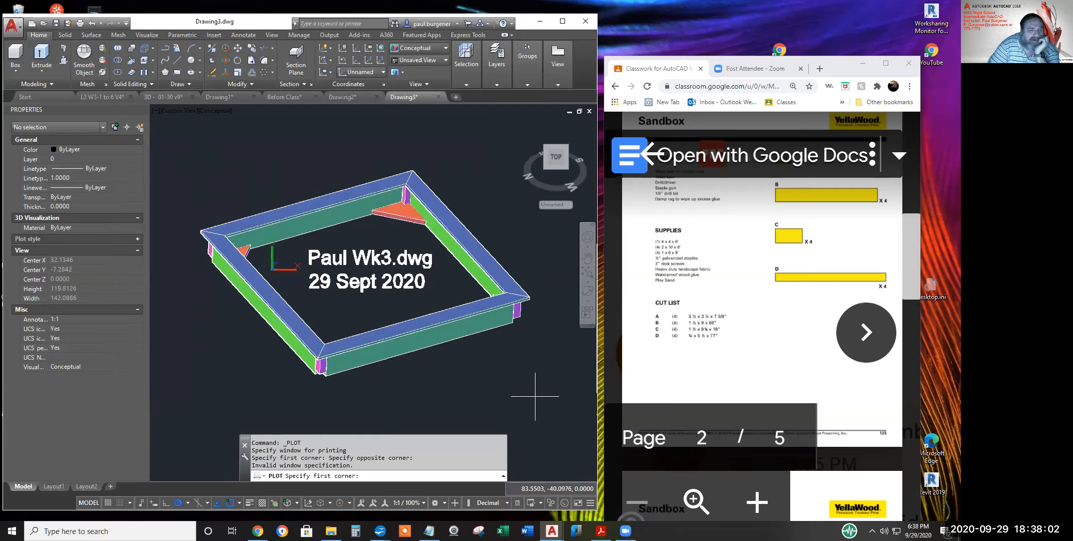
{"action": "left_click", "coordinate": [535, 396]}
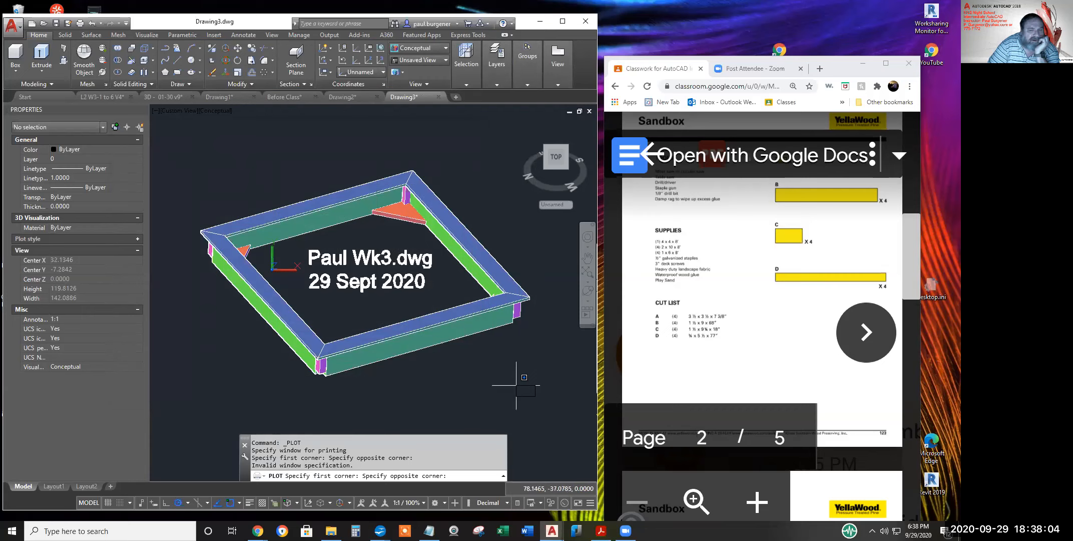
{"action": "left_click", "coordinate": [187, 156]}
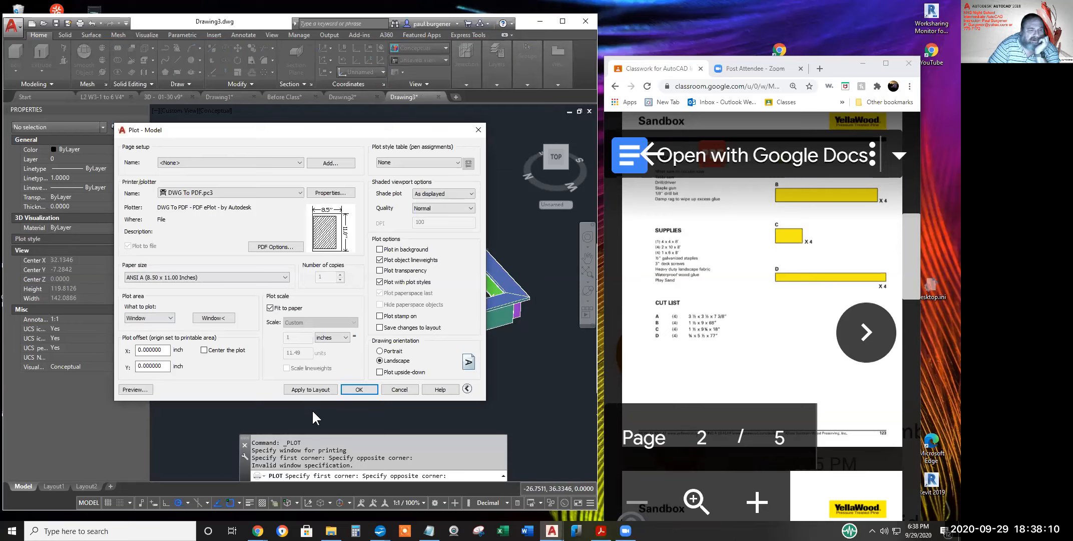
Apply the plot settings to the layout, preview the plotted page and return to the plot settings
{"action": "left_click", "coordinate": [314, 388]}
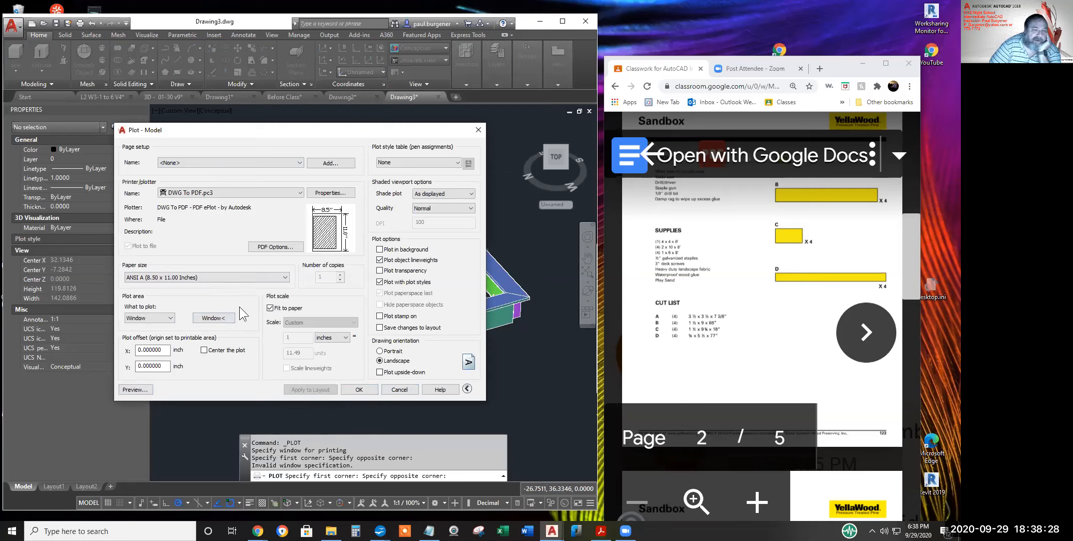
{"action": "left_click", "coordinate": [134, 389]}
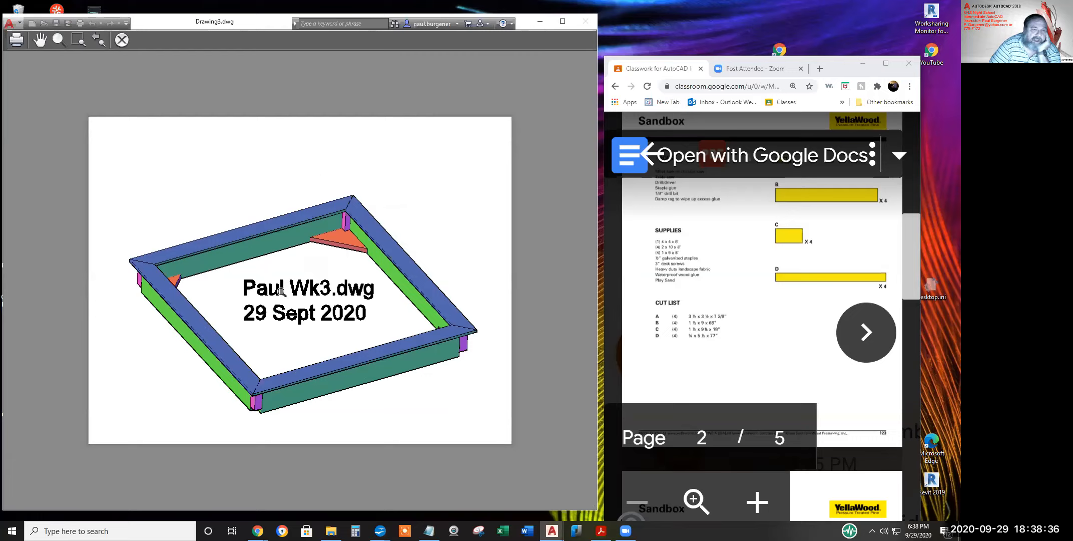
{"action": "right_click", "coordinate": [303, 163]}
{"action": "left_click", "coordinate": [334, 168]}
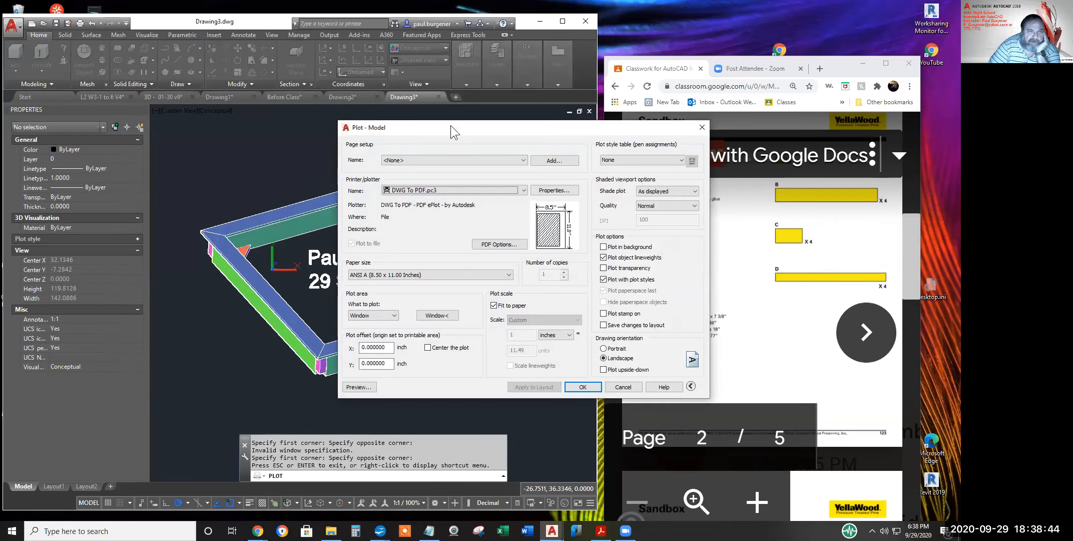
Center the plot on the paper and apply the plot settings to the layout
{"action": "left_click_drag", "start_coordinate": [450, 125], "coordinate": [316, 139]}
{"action": "left_click", "coordinate": [293, 361]}
{"action": "left_click", "coordinate": [294, 360]}
{"action": "left_click", "coordinate": [294, 360]}
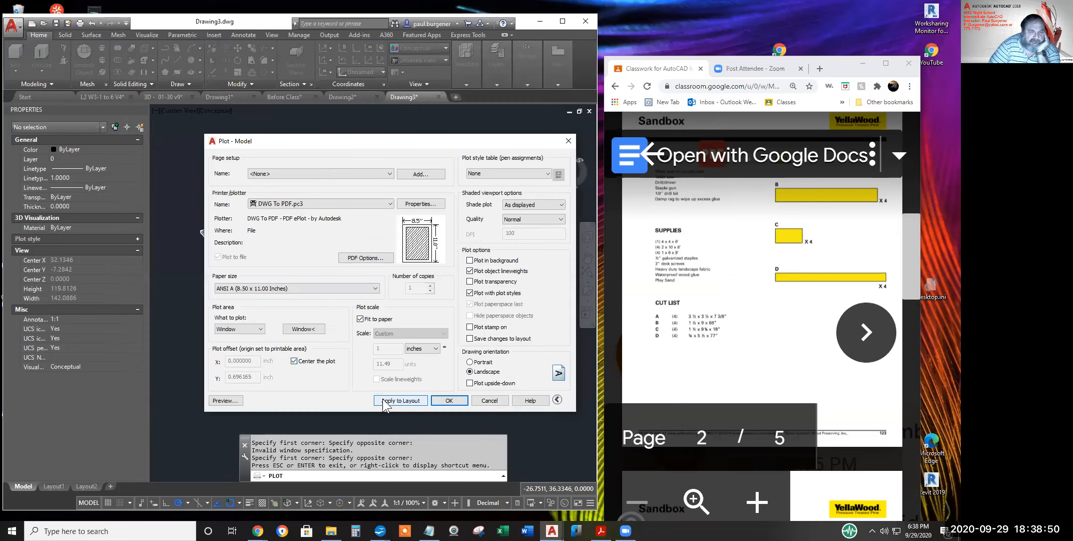
{"action": "left_click", "coordinate": [404, 400]}
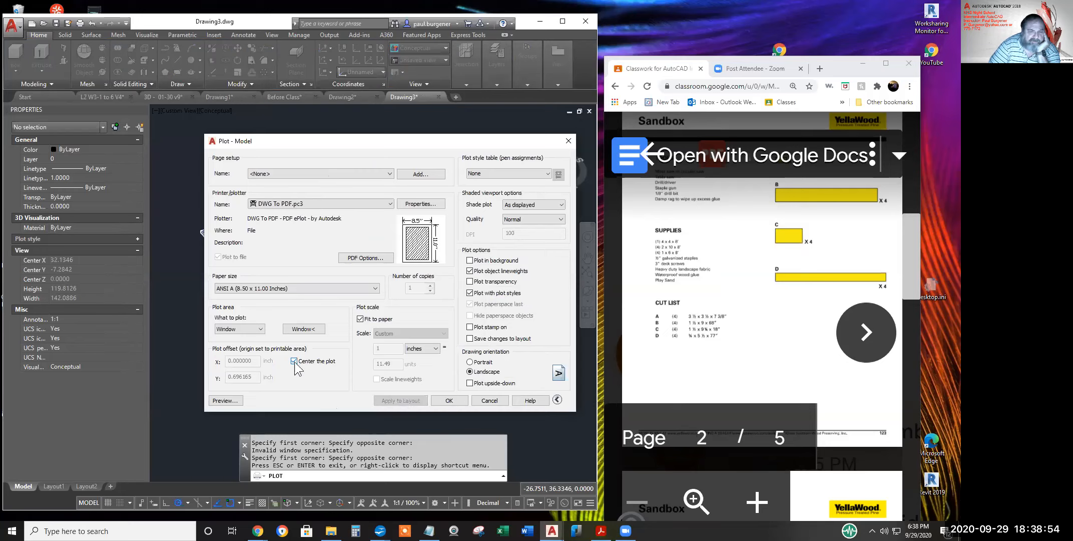
Preview the centered sandbox page and start the PDF plot from the preview
{"action": "left_click", "coordinate": [225, 400]}
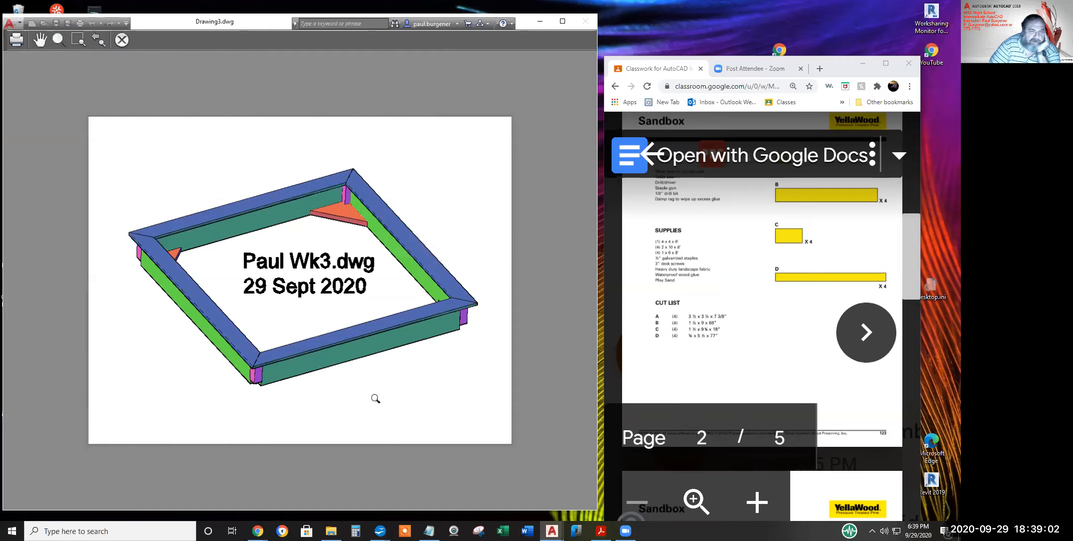
{"action": "right_click", "coordinate": [308, 234]}
{"action": "left_click", "coordinate": [330, 251]}
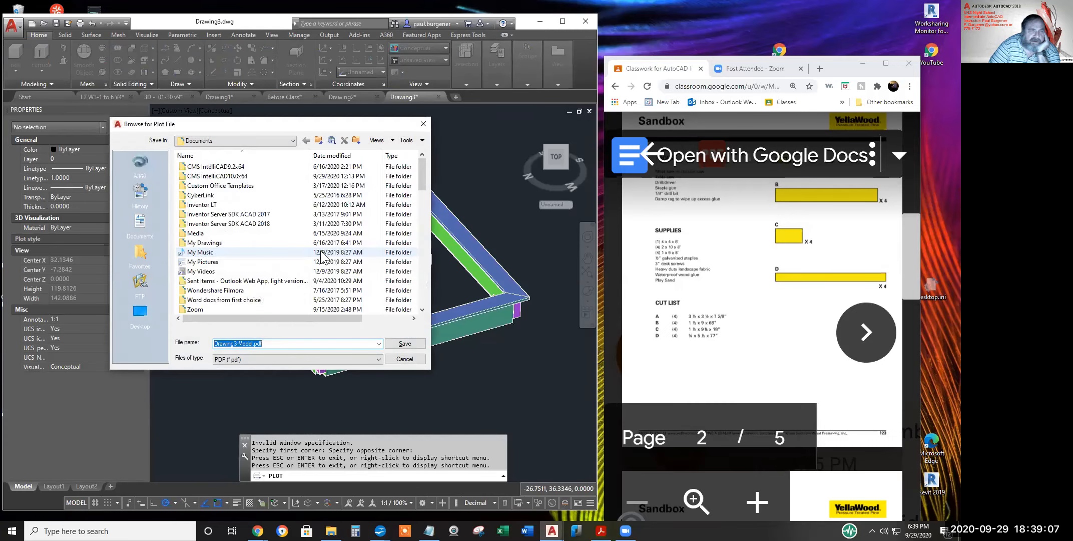
Set the plot file's save location to the 2020 dFall Intermediate folder within AutoCAD Class on Local Disk (D:)
{"action": "left_click", "coordinate": [293, 141]}
{"action": "left_click", "coordinate": [318, 139]}
{"action": "left_click", "coordinate": [318, 139]}
{"action": "left_click", "coordinate": [318, 139]}
{"action": "left_click", "coordinate": [318, 139]}
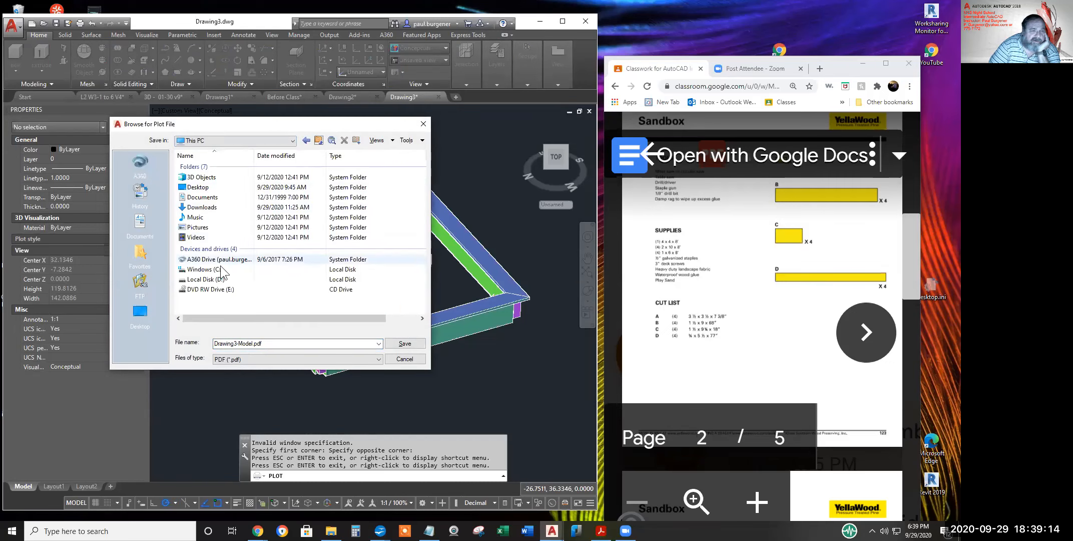
{"action": "double_click", "coordinate": [219, 280]}
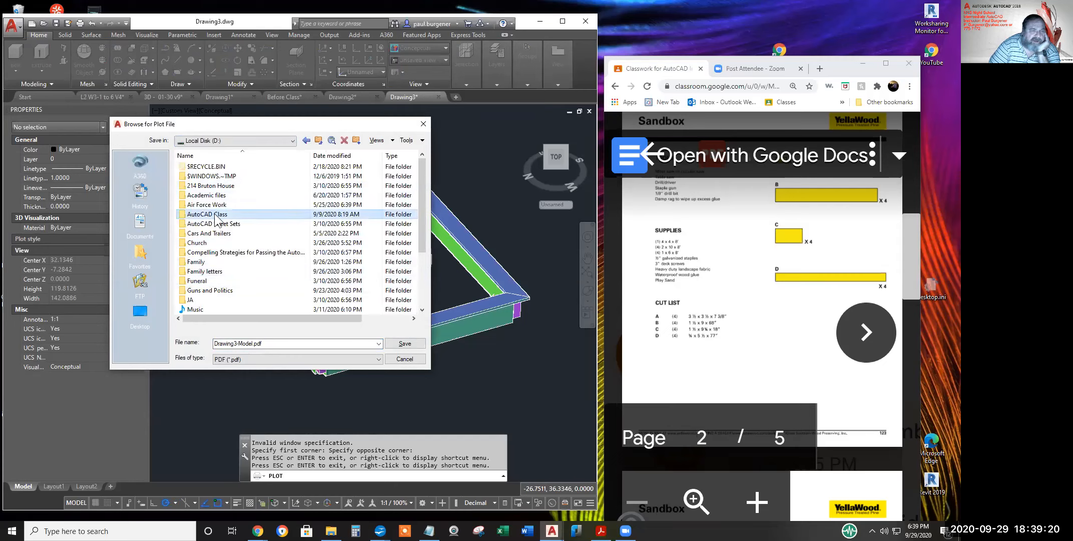
{"action": "double_click", "coordinate": [215, 215]}
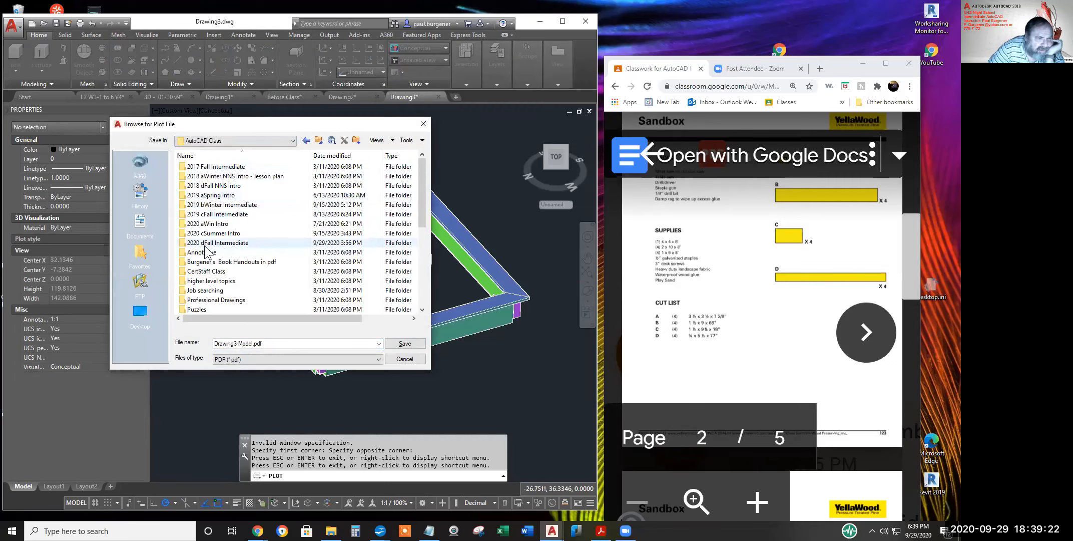
{"action": "double_click", "coordinate": [228, 244]}
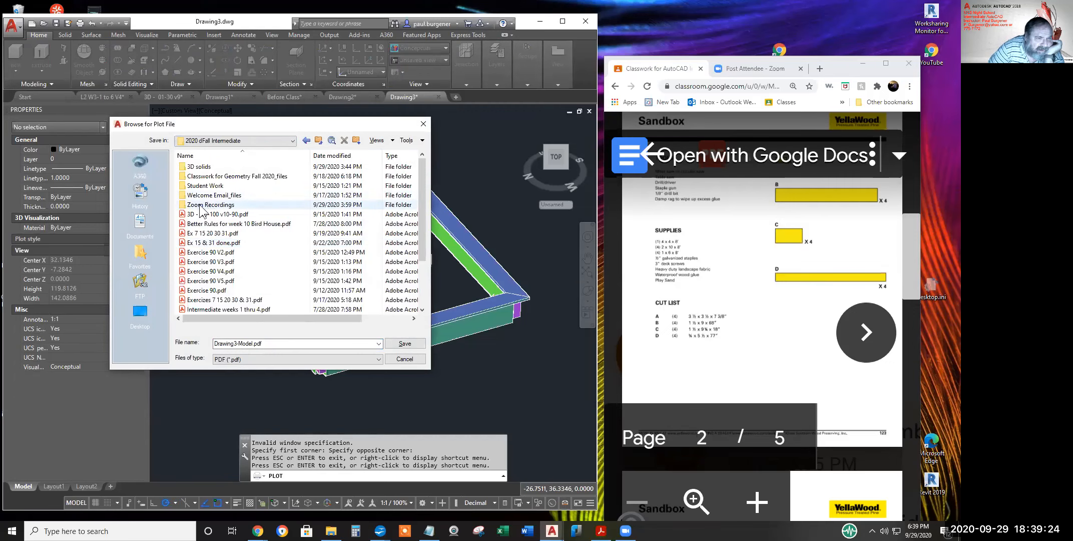
Open the drafter's own folder under Student Work, Wk 3 as the destination for the plot file
{"action": "left_click", "coordinate": [204, 187]}
{"action": "double_click", "coordinate": [202, 186]}
{"action": "left_click", "coordinate": [183, 186]}
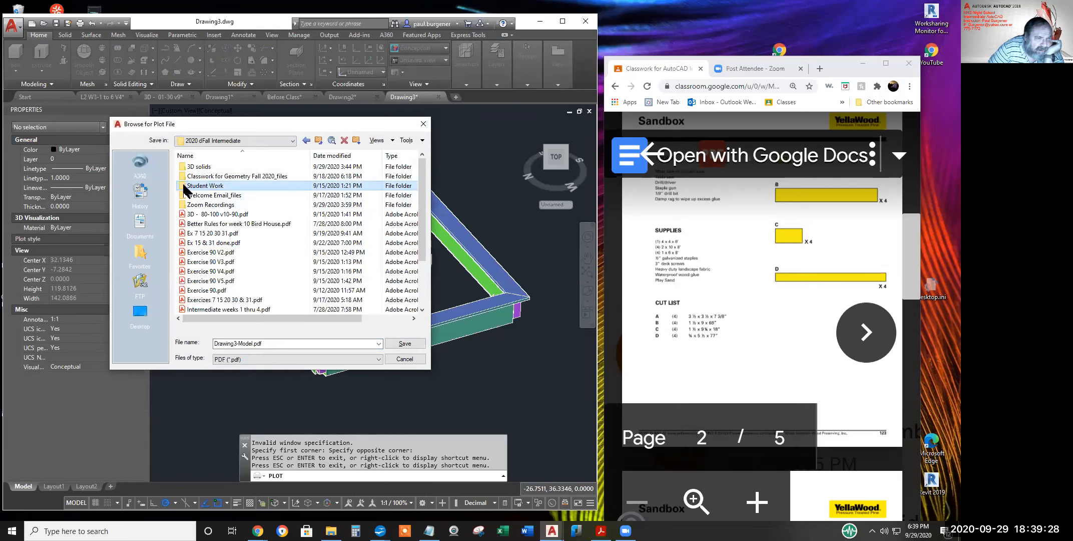
{"action": "double_click", "coordinate": [184, 185]}
{"action": "left_click", "coordinate": [202, 185]}
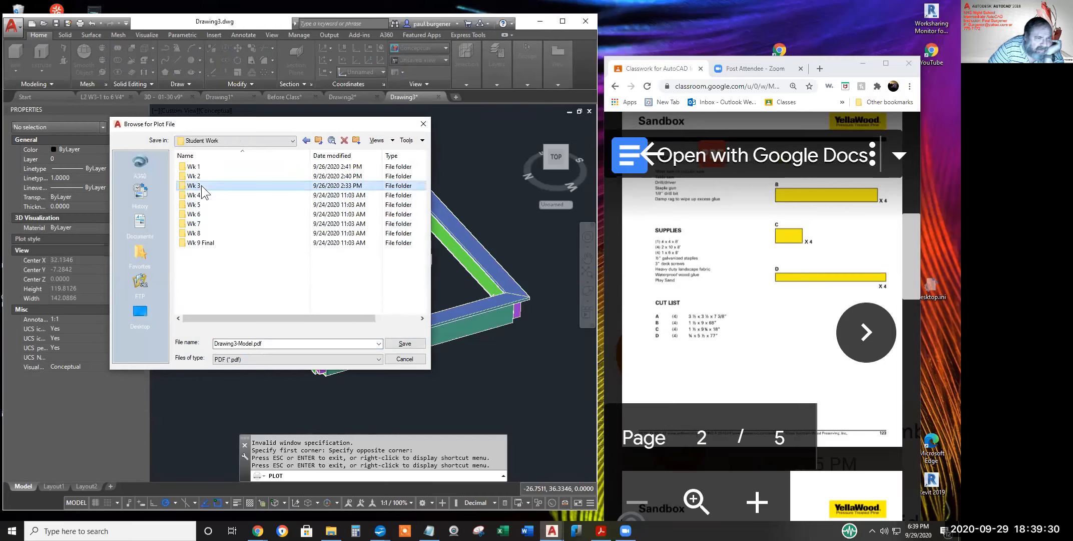
{"action": "double_click", "coordinate": [201, 185]}
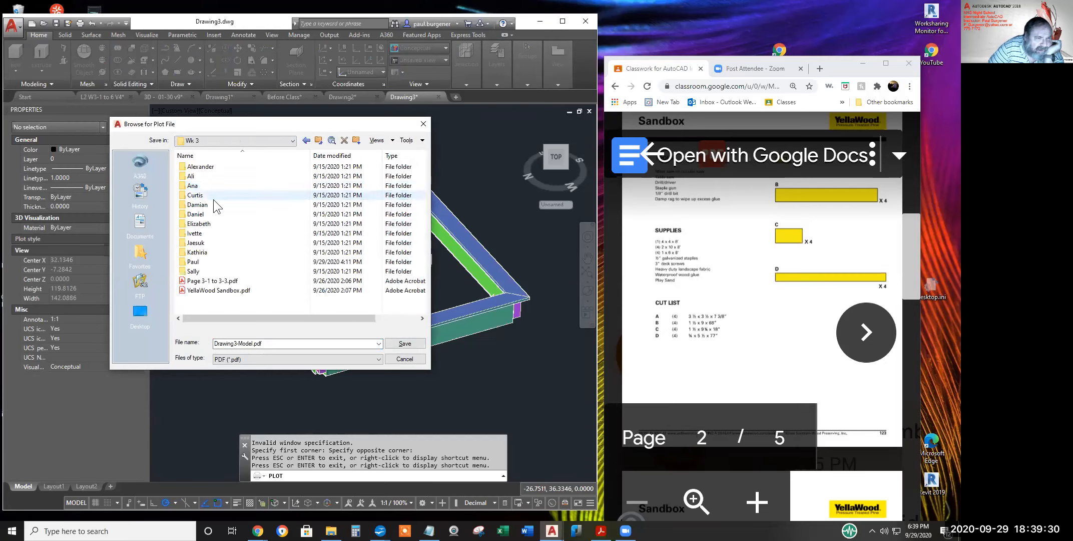
{"action": "double_click", "coordinate": [195, 263]}
Name the PDF with the drafter's first name followed by "Wk3" and save the plot
{"action": "double_click", "coordinate": [273, 343]}
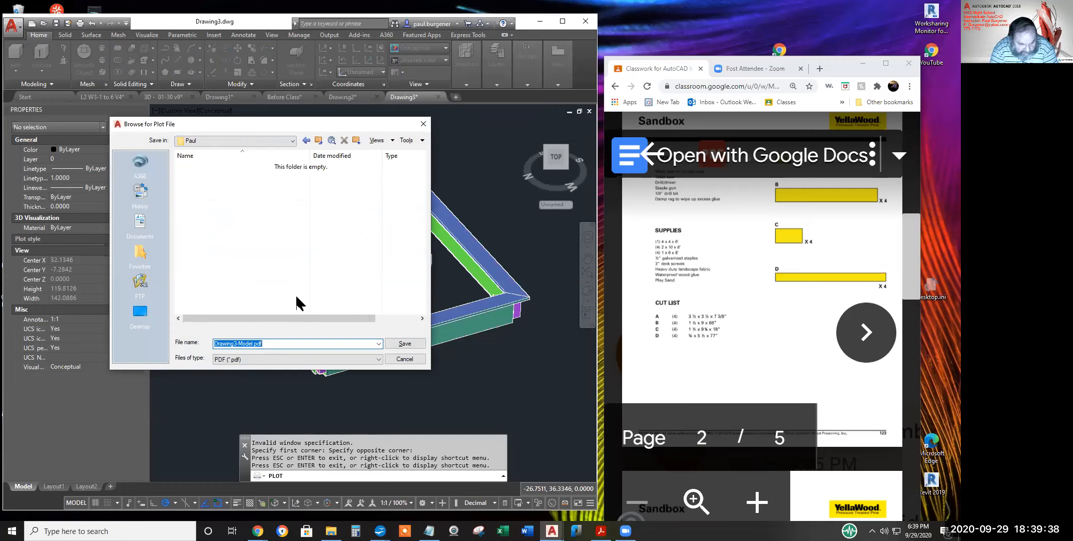
{"action": "type", "text": "Paul  wk3"}
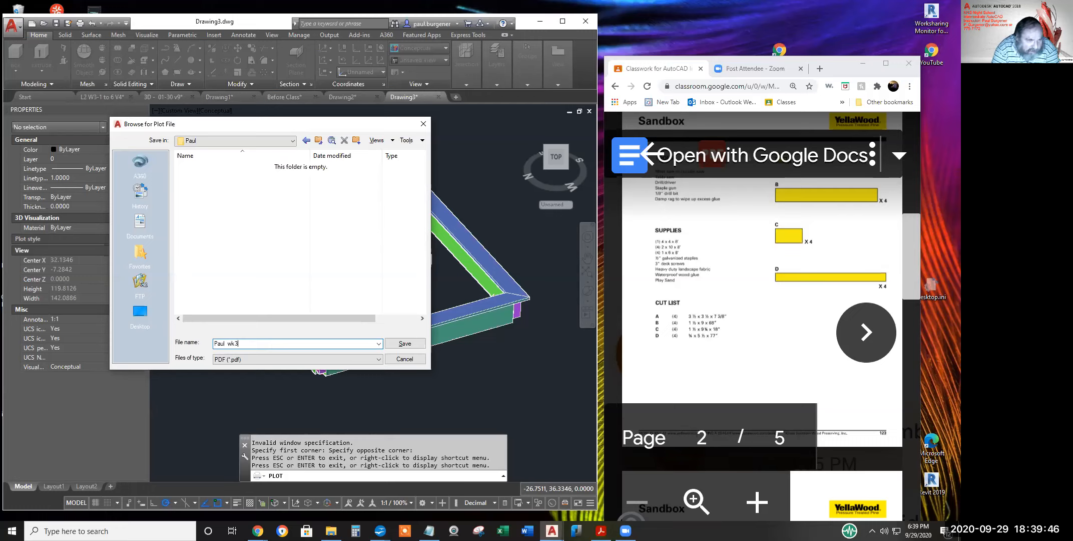
{"action": "left_click", "coordinate": [238, 360]}
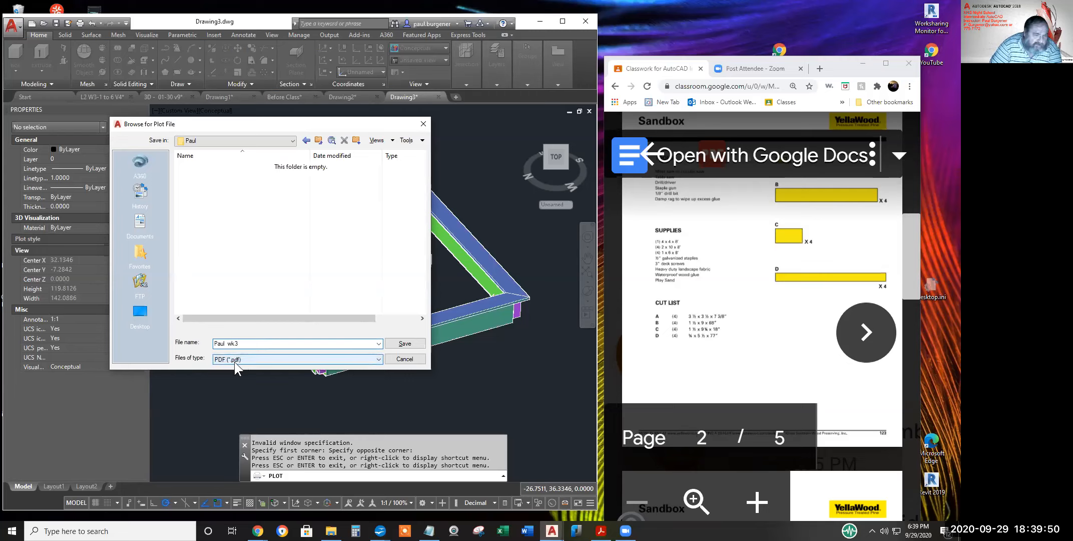
{"action": "left_click", "coordinate": [229, 342]}
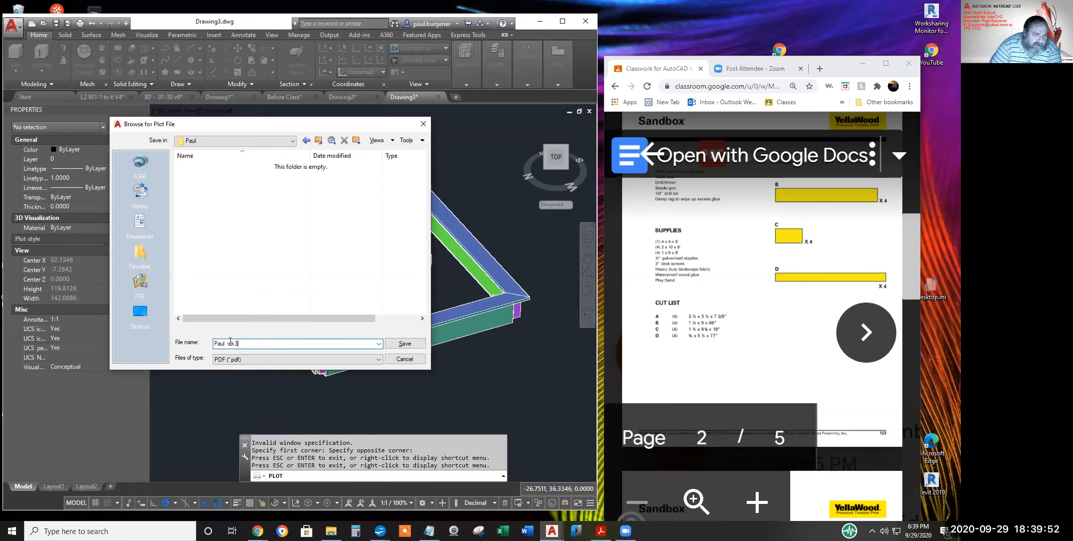
{"action": "type", "text": "W"}
{"action": "key", "text": "Delete"}
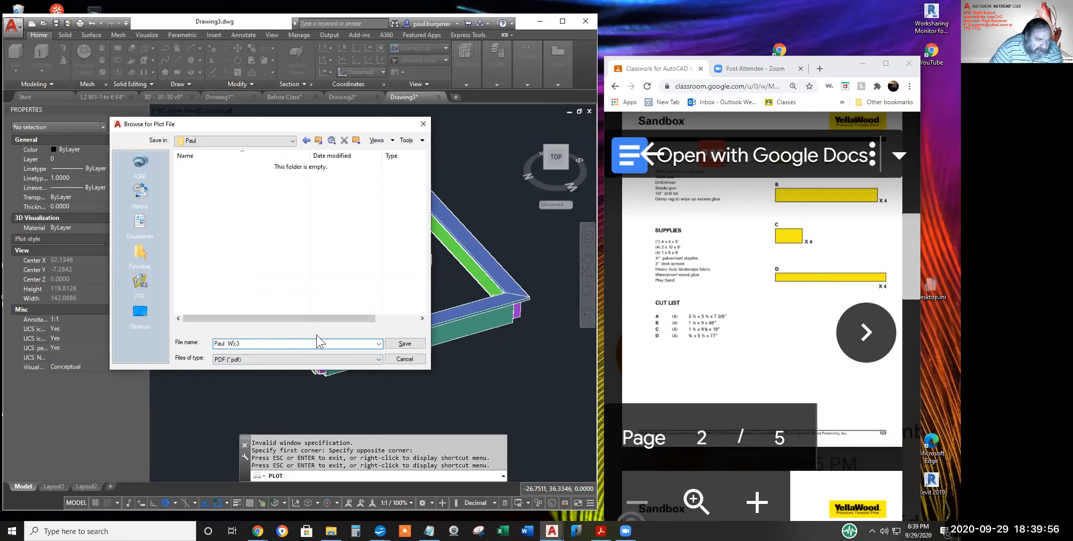
{"action": "left_click", "coordinate": [406, 344]}
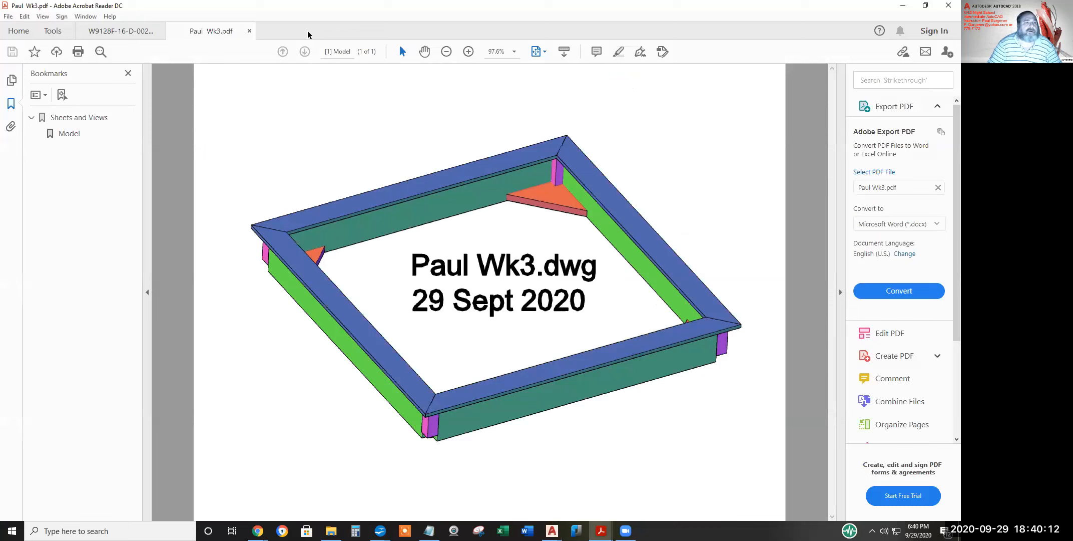
Review the plotted sandbox PDF in a reduced window and close the PDF reader with all its tabs
{"action": "double_click", "coordinate": [419, 19]}
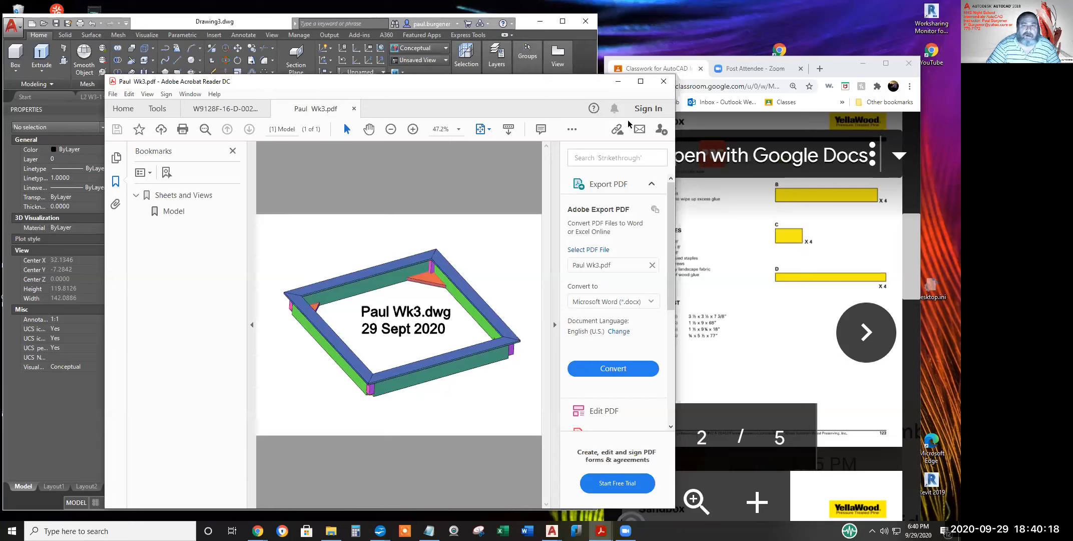
{"action": "left_click", "coordinate": [664, 82]}
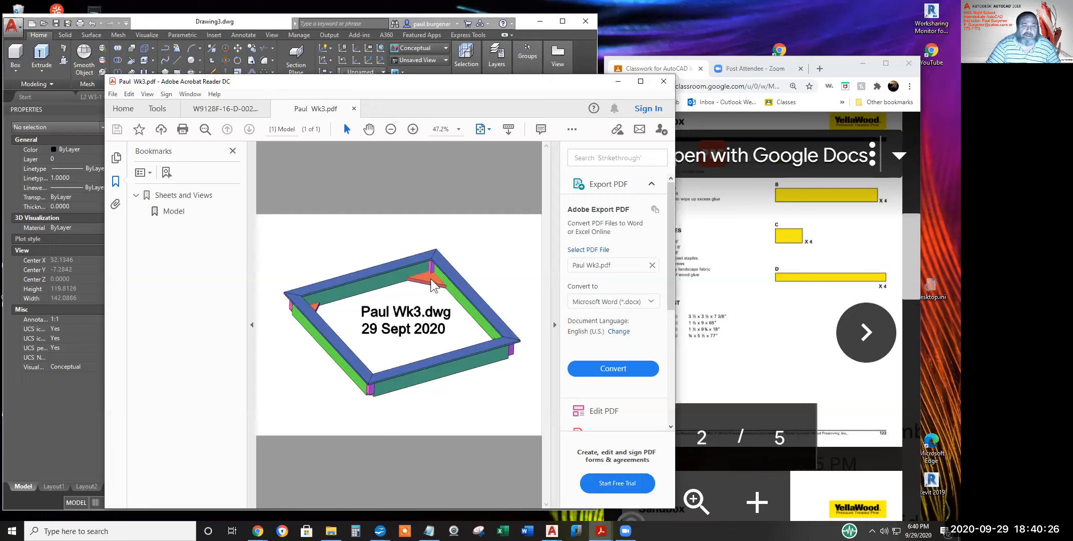
{"action": "left_click", "coordinate": [665, 82]}
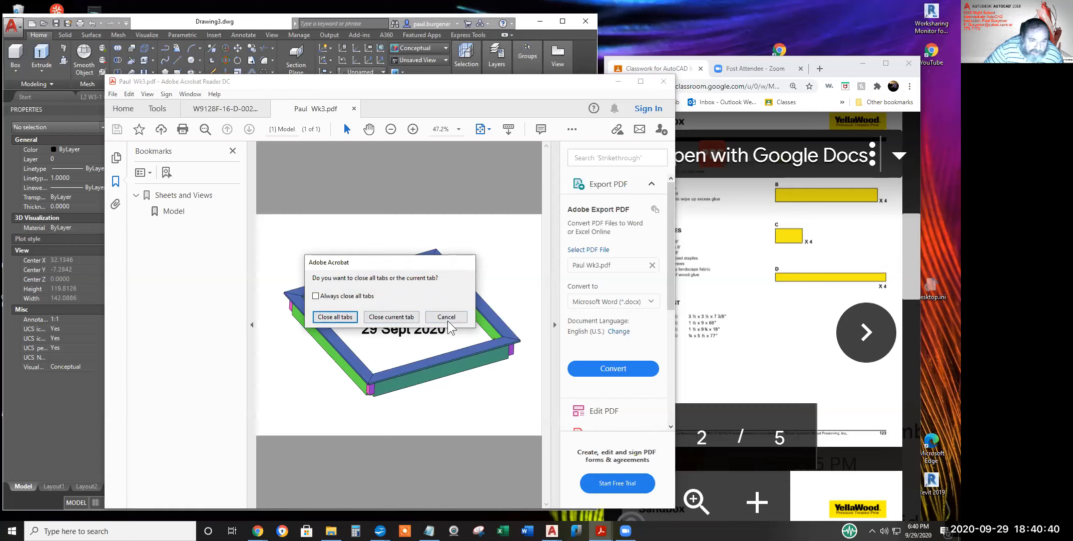
{"action": "left_click", "coordinate": [345, 317]}
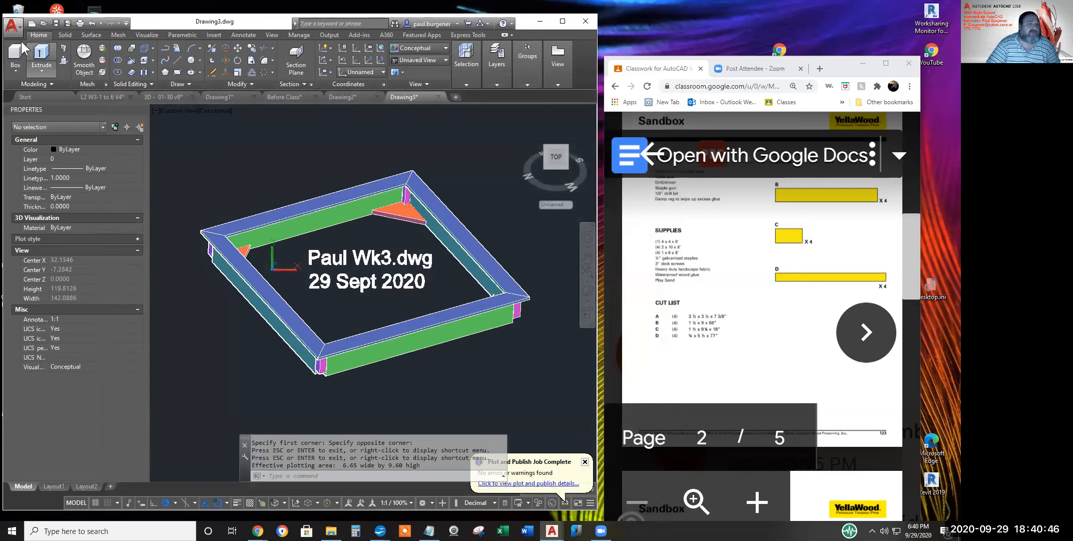
Save the drawing in the drafter's folder under the drafter's first name followed by "Wk3", as an AutoCAD 2013/LT2013 drawing
{"action": "left_click", "coordinate": [12, 26]}
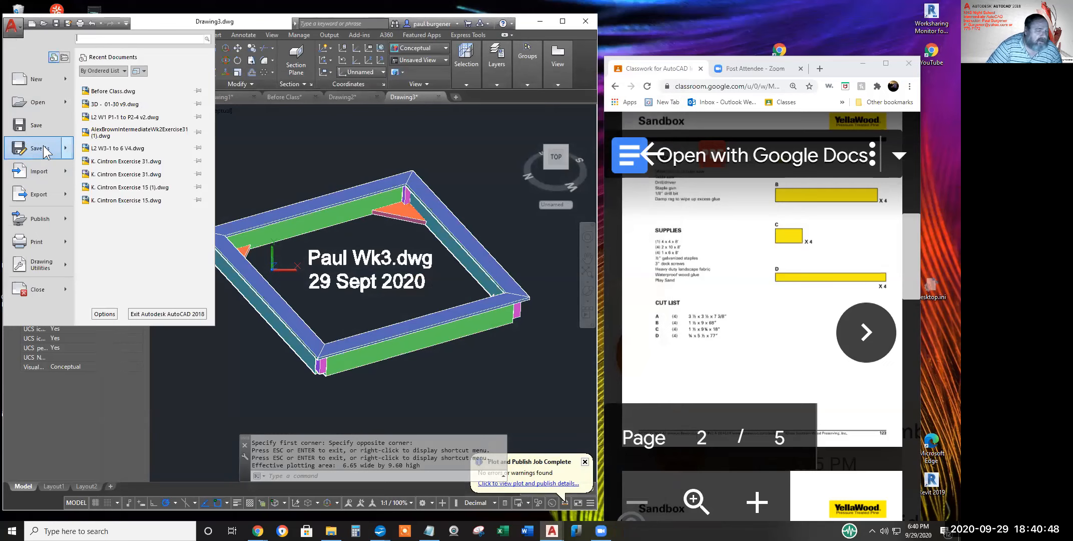
{"action": "left_click", "coordinate": [44, 148]}
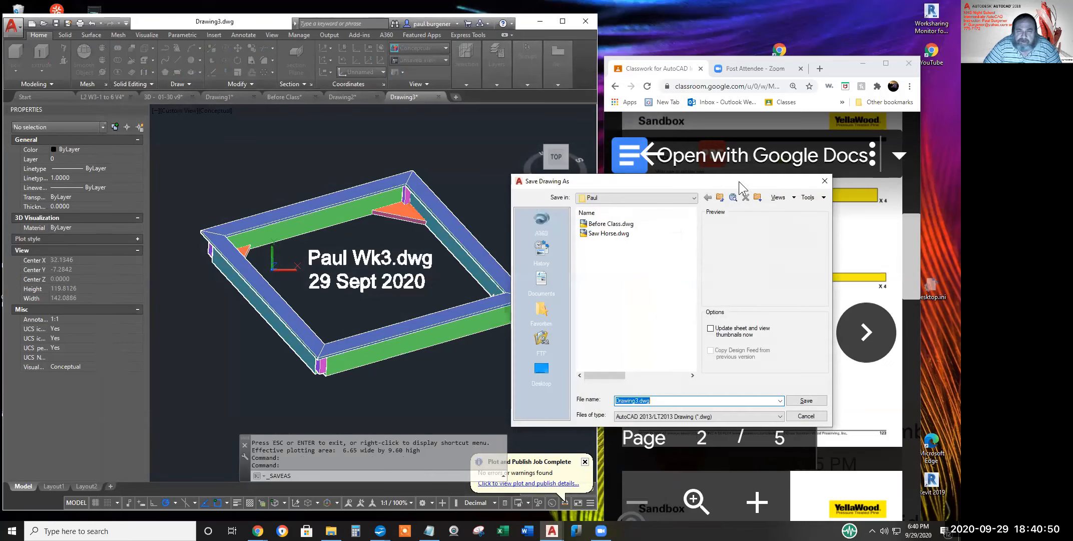
{"action": "left_click_drag", "start_coordinate": [729, 180], "coordinate": [449, 147]}
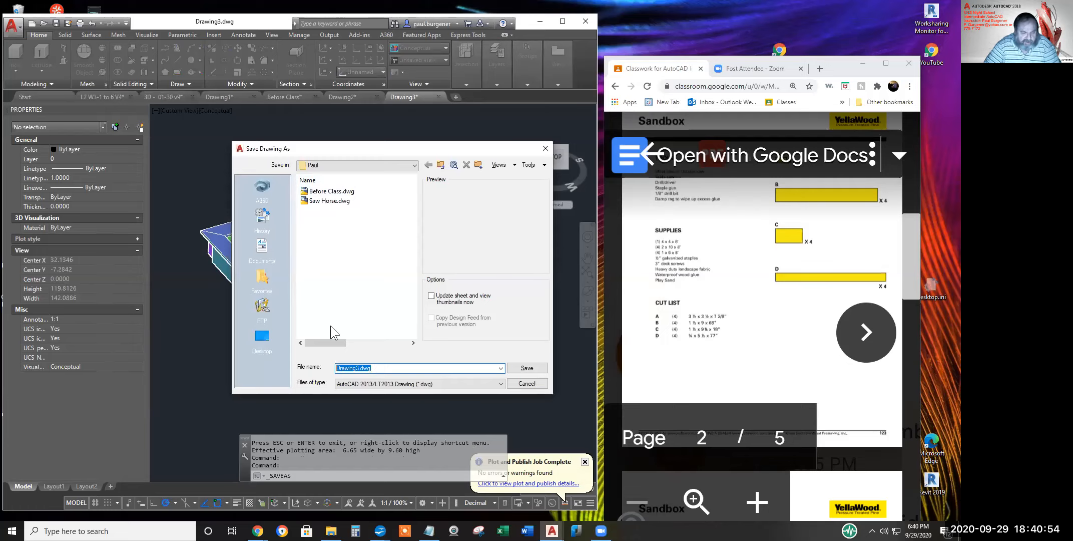
{"action": "type", "text": "Paul Wk"}
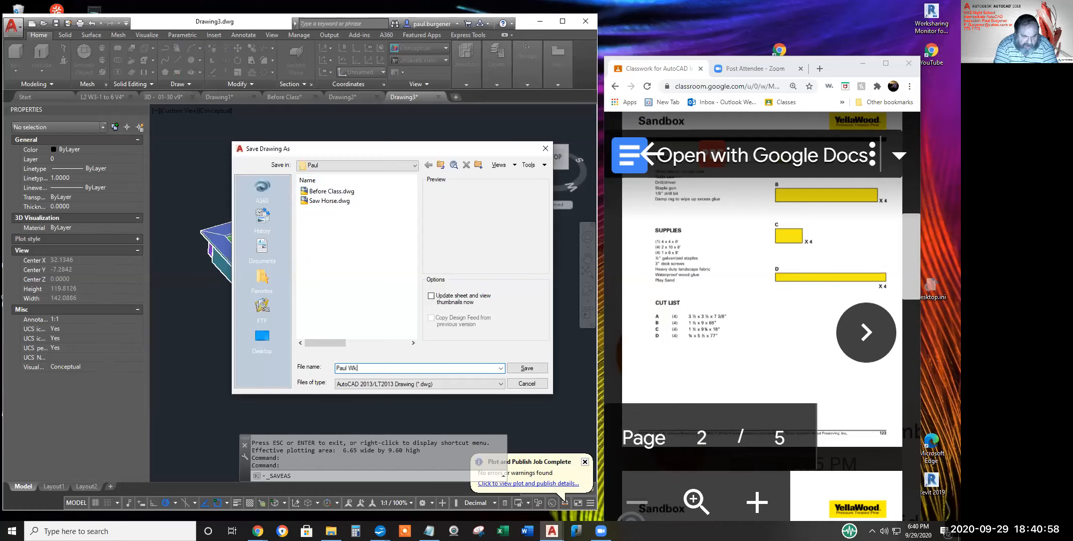
{"action": "type", "text": "3"}
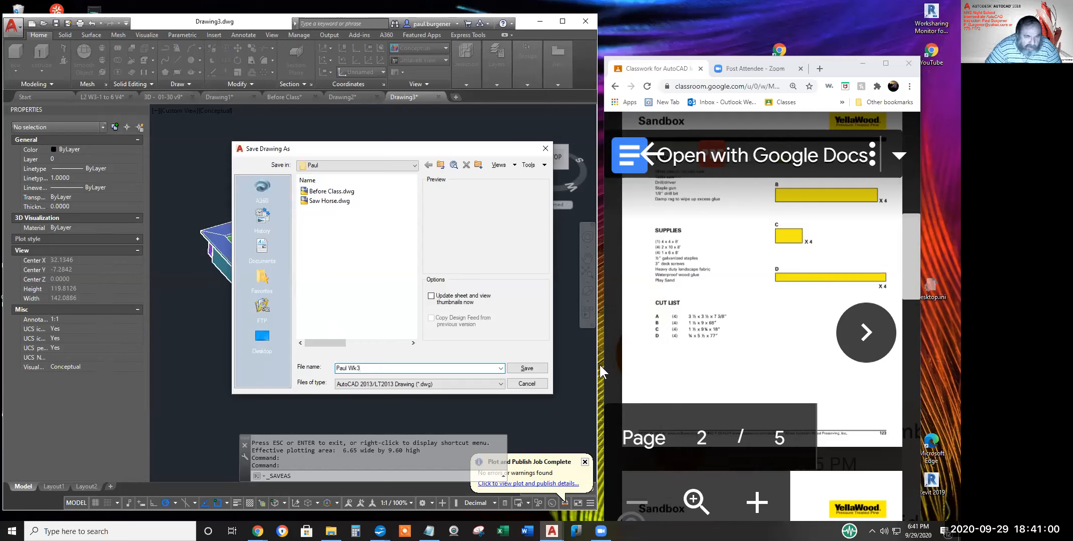
{"action": "left_click", "coordinate": [539, 369]}
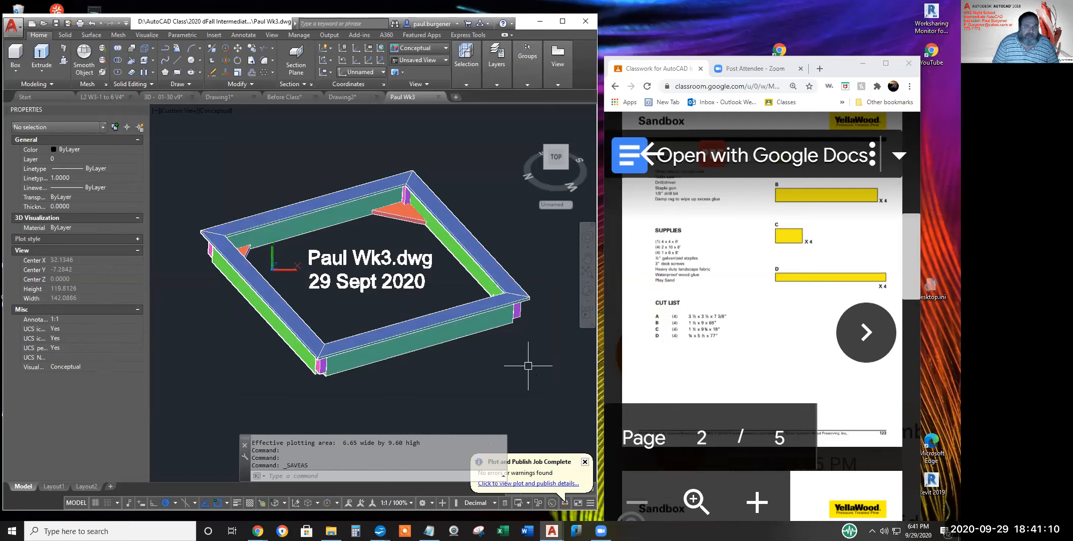
Examine from several angles how the post, side boards and triangular brace meet at a sandbox corner
{"action": "left_click", "coordinate": [585, 289]}
{"action": "left_click_drag", "start_coordinate": [331, 362], "coordinate": [418, 256]}
{"action": "scroll", "coordinate": [404, 244], "scroll_direction": "up", "scroll_amount": 8}
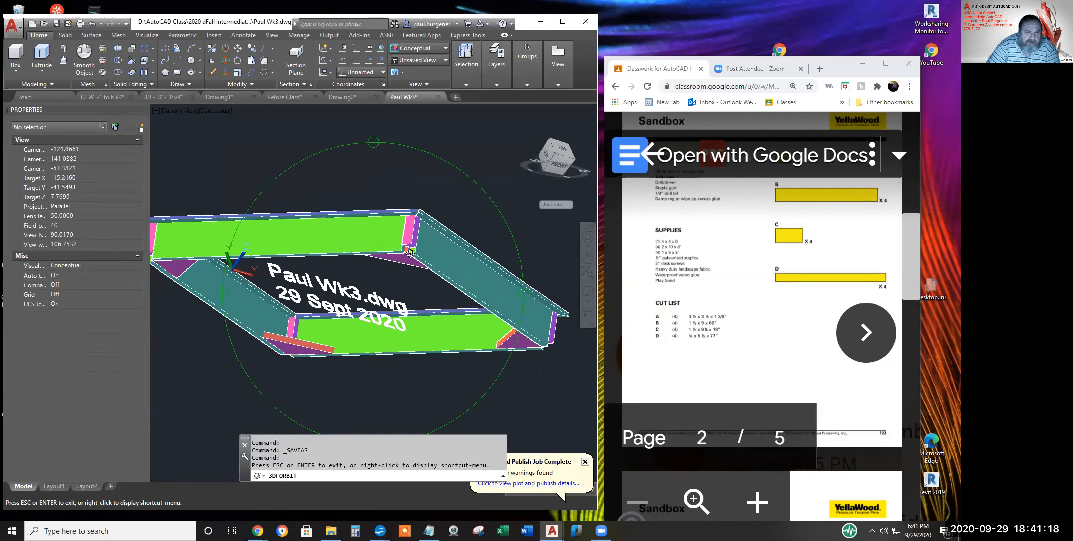
{"action": "scroll", "coordinate": [418, 251], "scroll_direction": "up", "scroll_amount": 3}
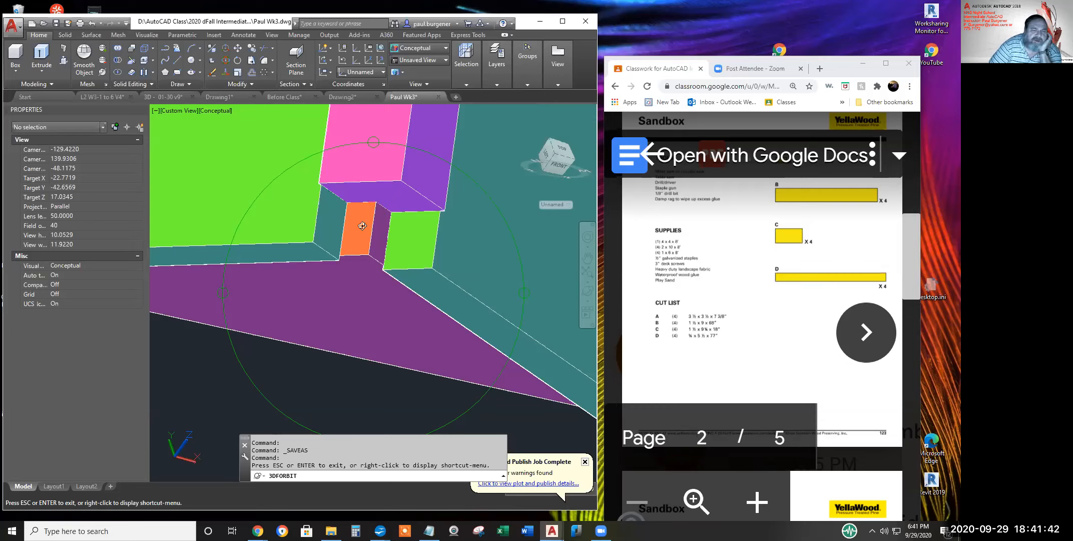
{"action": "left_click_drag", "start_coordinate": [370, 237], "coordinate": [506, 370]}
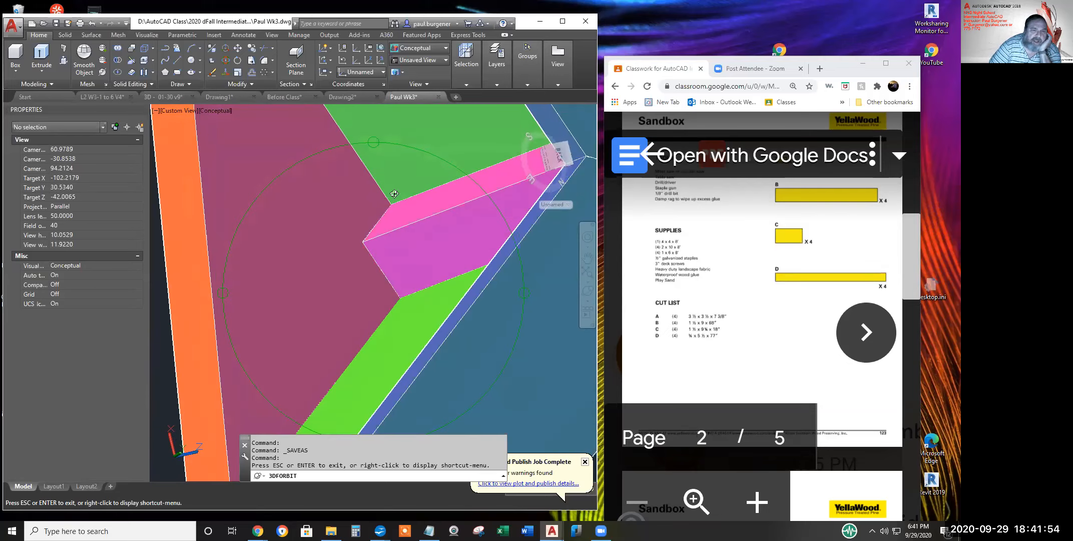
{"action": "left_click_drag", "start_coordinate": [493, 281], "coordinate": [351, 227]}
{"action": "scroll", "coordinate": [378, 260], "scroll_direction": "up", "scroll_amount": 5}
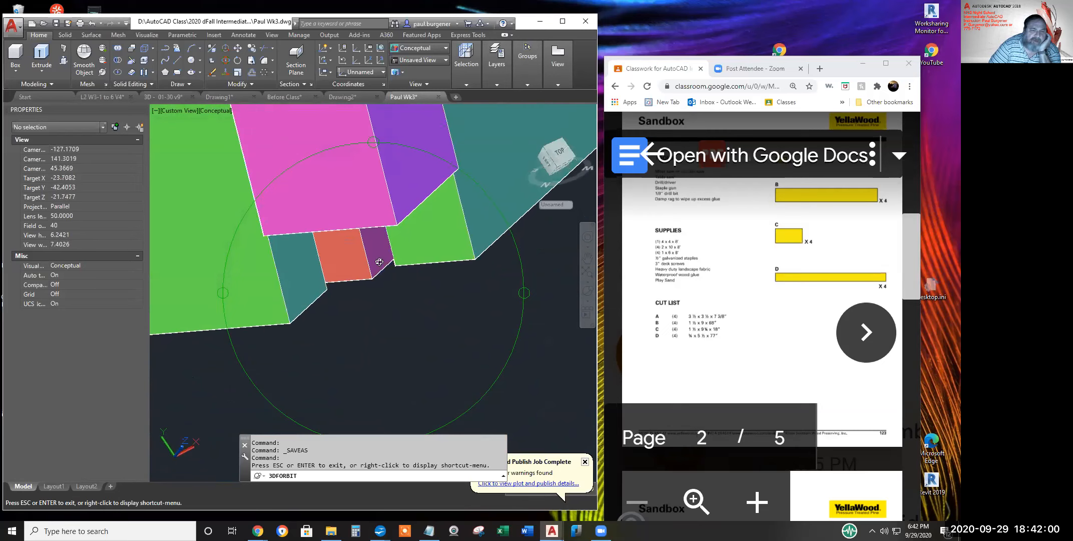
{"action": "scroll", "coordinate": [404, 276], "scroll_direction": "up", "scroll_amount": 3}
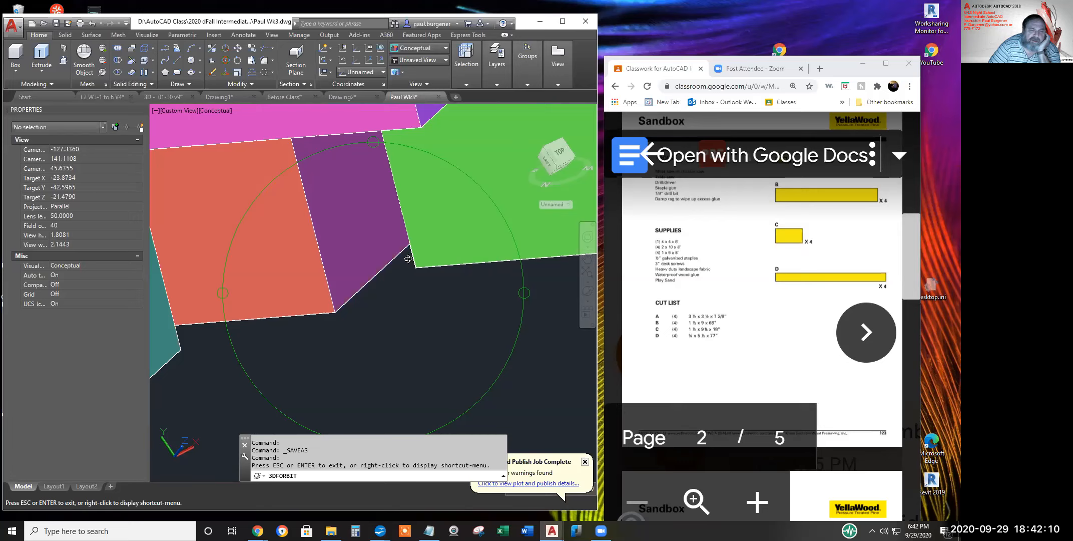
{"action": "left_click_drag", "start_coordinate": [406, 263], "coordinate": [395, 241]}
{"action": "scroll", "coordinate": [394, 242], "scroll_direction": "down", "scroll_amount": 7}
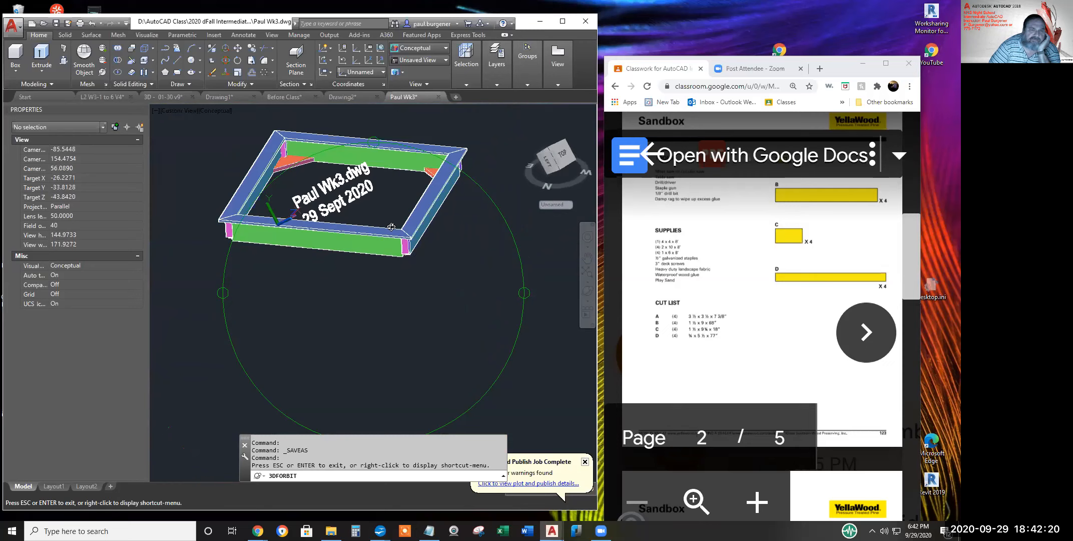
{"action": "middle_click_drag", "start_coordinate": [368, 195], "coordinate": [407, 282]}
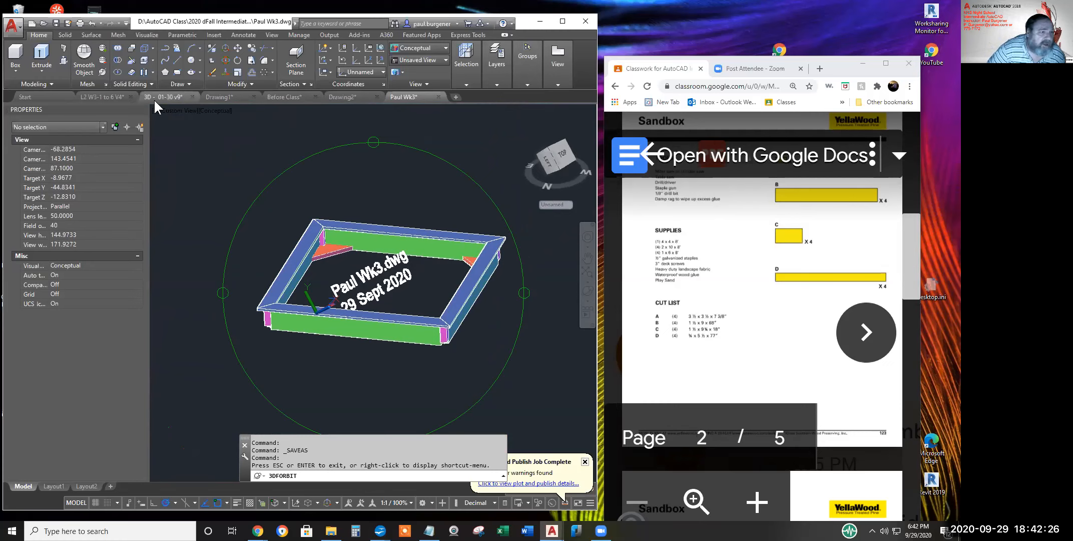
Switch to the open drawing L2 W3-1 to 6 V4
{"action": "left_click", "coordinate": [113, 96]}
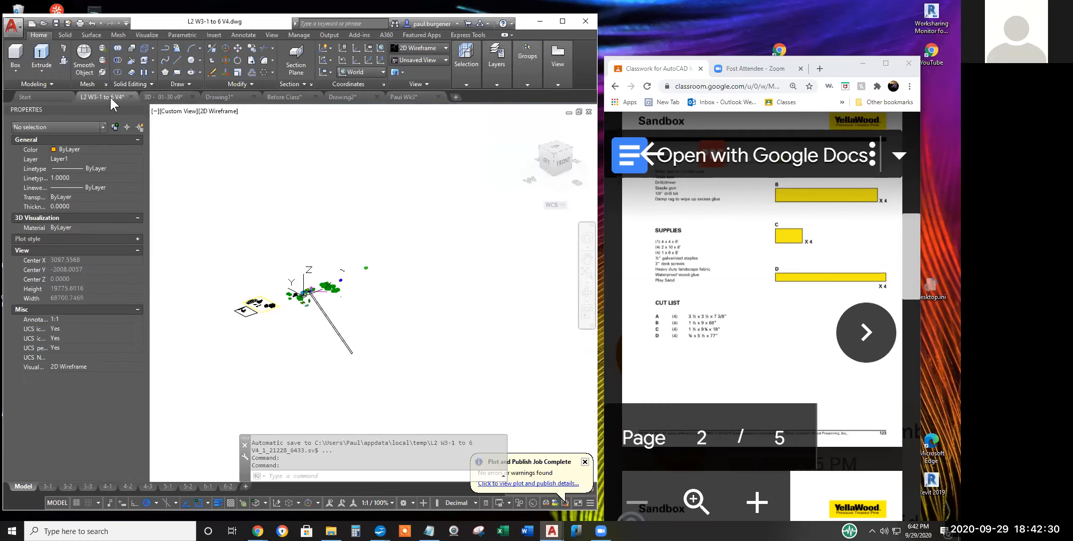
Open layout 3-1 and review the Lesson 3 model figures and the Object Snap Tracking instructions
{"action": "left_click", "coordinate": [48, 485]}
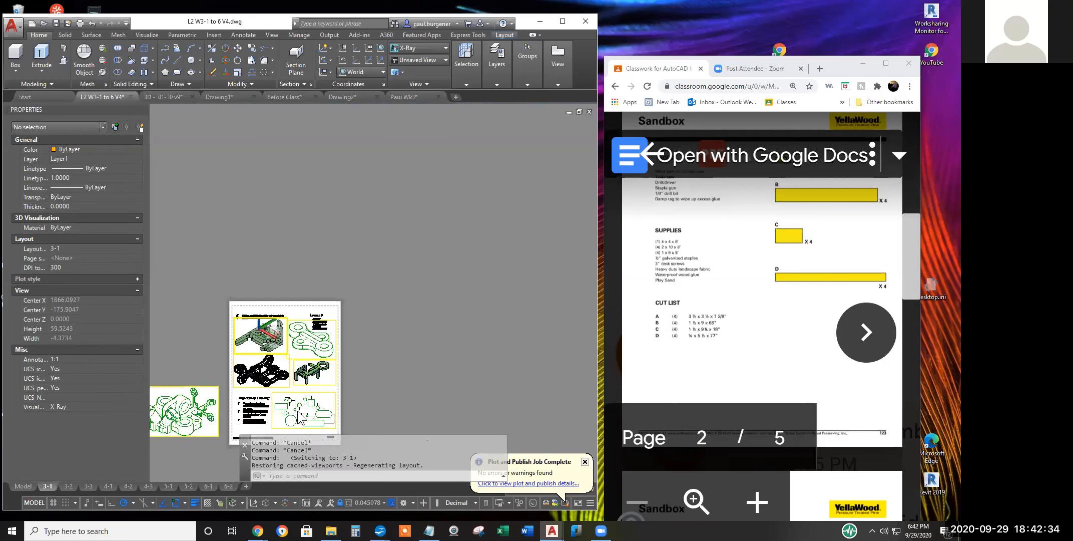
{"action": "scroll", "coordinate": [275, 426], "scroll_direction": "up", "scroll_amount": 8}
{"action": "middle_click_drag", "start_coordinate": [153, 407], "coordinate": [277, 275]}
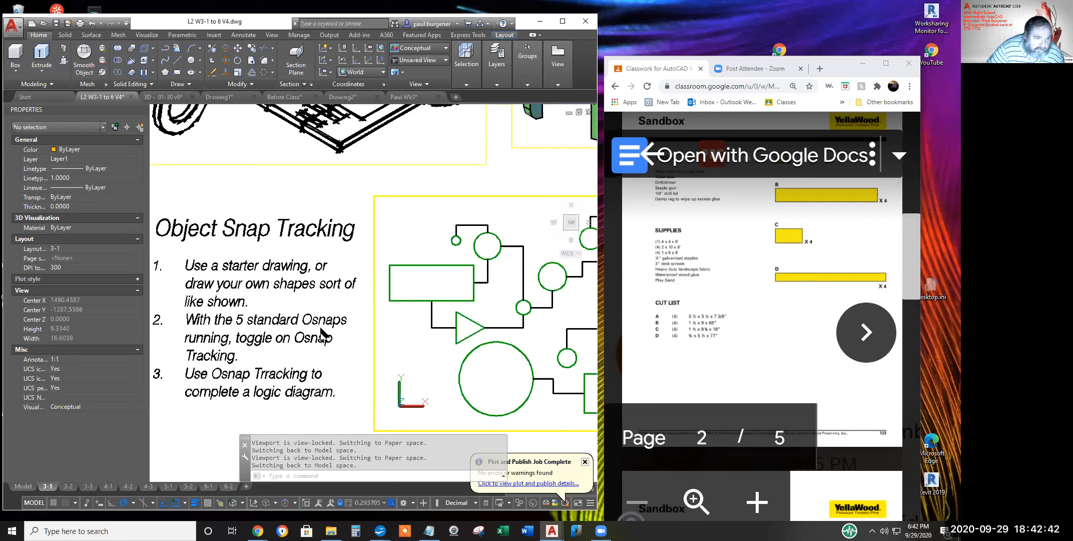
{"action": "scroll", "coordinate": [327, 338], "scroll_direction": "down", "scroll_amount": 3}
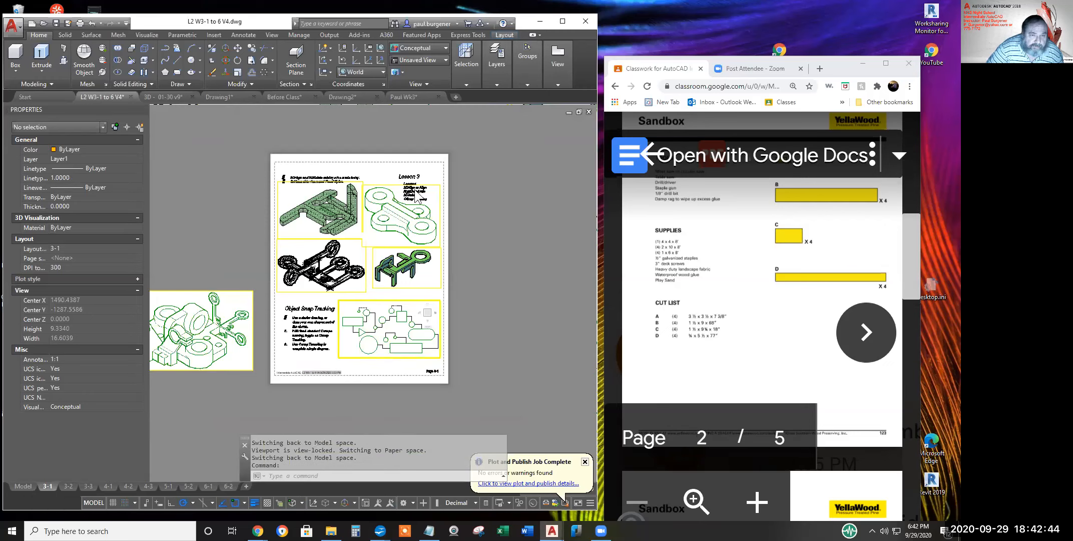
{"action": "scroll", "coordinate": [414, 190], "scroll_direction": "up", "scroll_amount": 5}
{"action": "scroll", "coordinate": [412, 196], "scroll_direction": "down", "scroll_amount": 5}
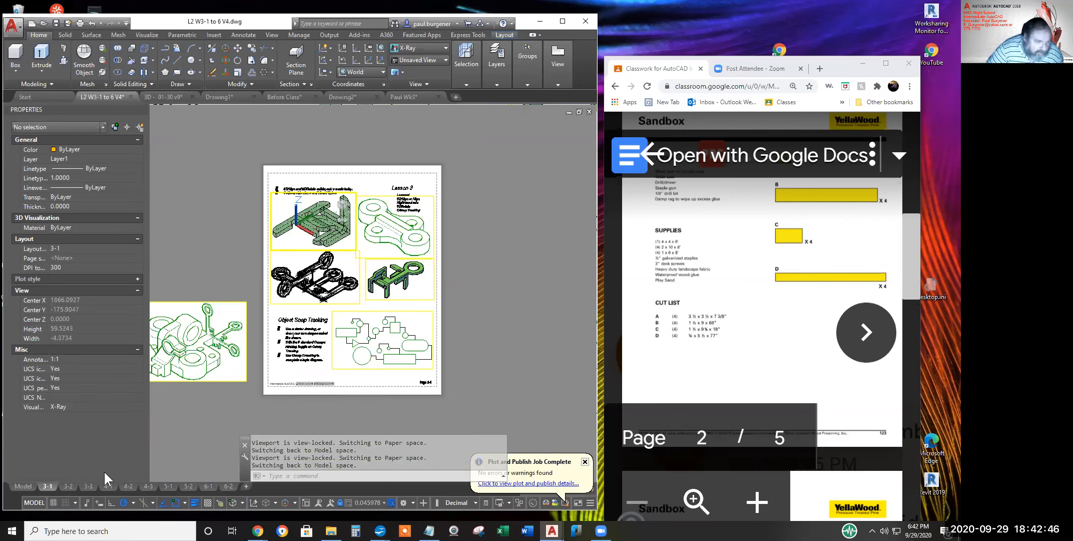
Open layout 3-2 and read its list of new AutoCAD commands and the beam-and-leg construction figures
{"action": "left_click", "coordinate": [68, 486]}
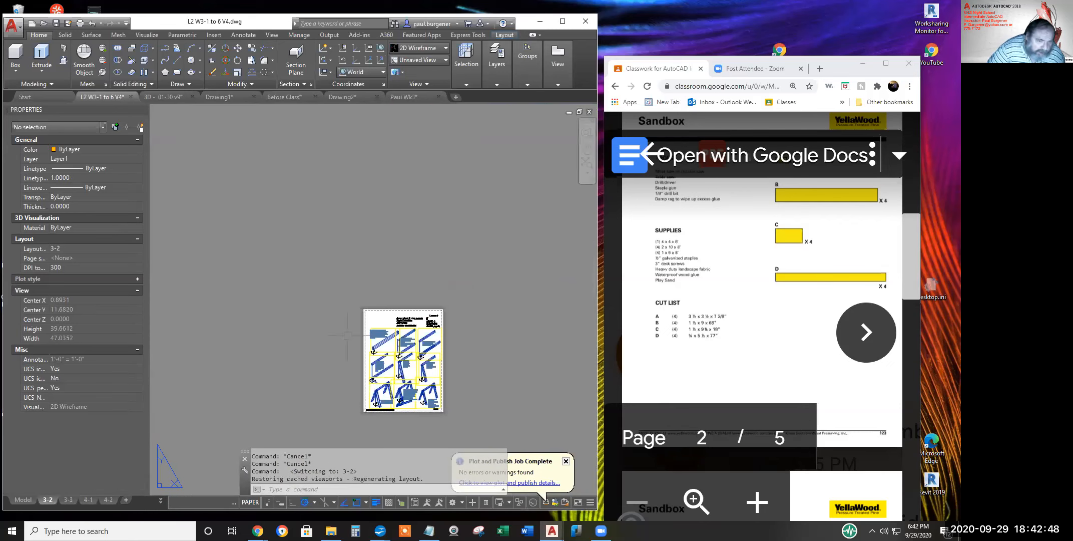
{"action": "scroll", "coordinate": [514, 282], "scroll_direction": "up", "scroll_amount": 4}
{"action": "middle_click_drag", "start_coordinate": [299, 344], "coordinate": [335, 280]}
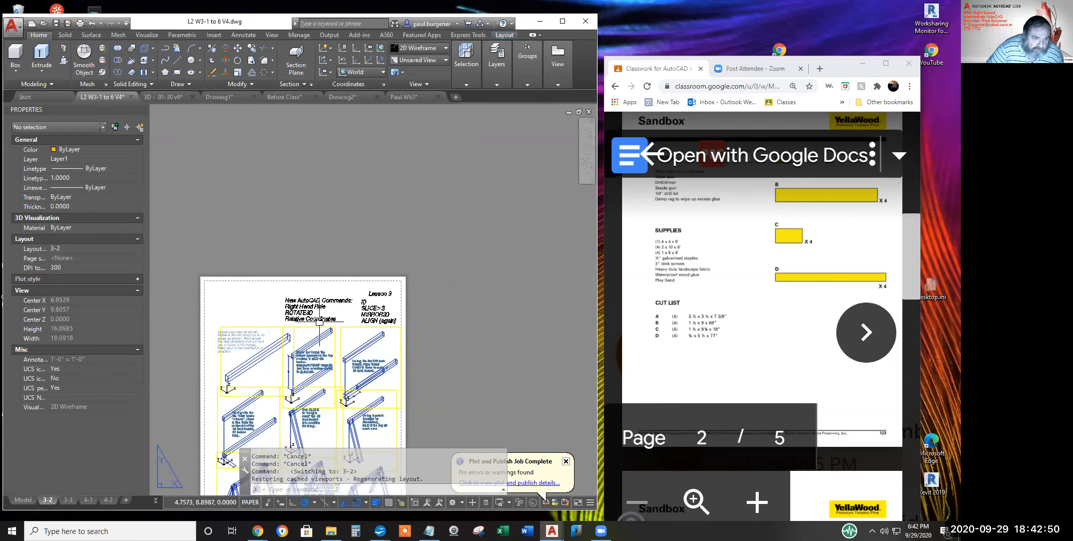
{"action": "scroll", "coordinate": [353, 308], "scroll_direction": "up", "scroll_amount": 6}
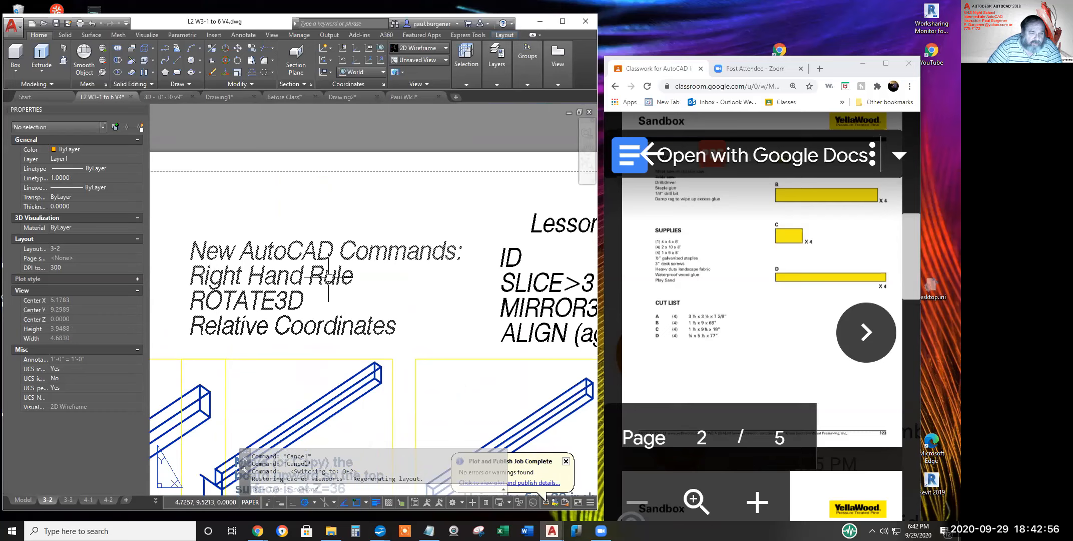
{"action": "mouse_move", "coordinate": [321, 274]}
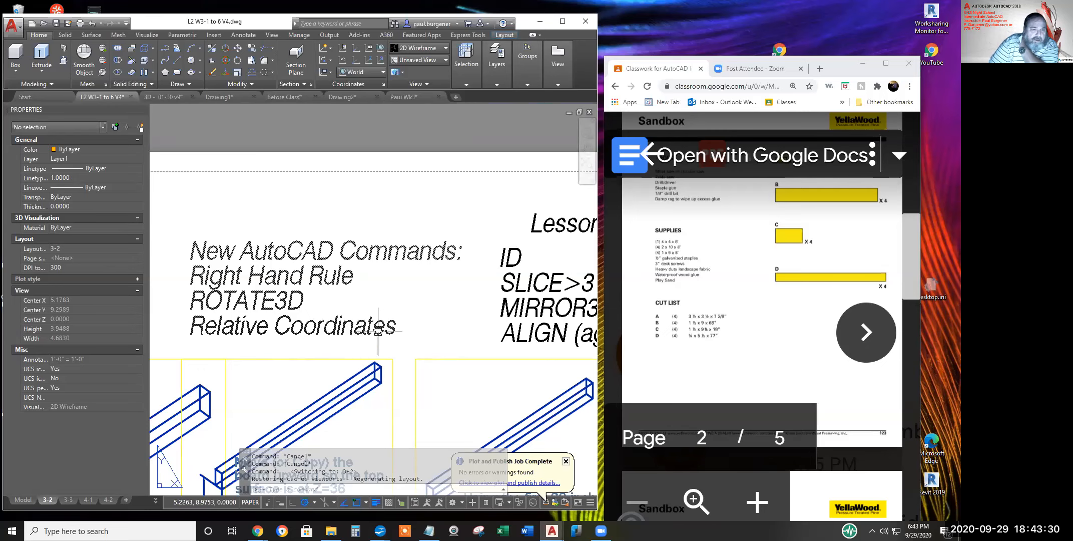
{"action": "middle_click_drag", "start_coordinate": [412, 311], "coordinate": [354, 309]}
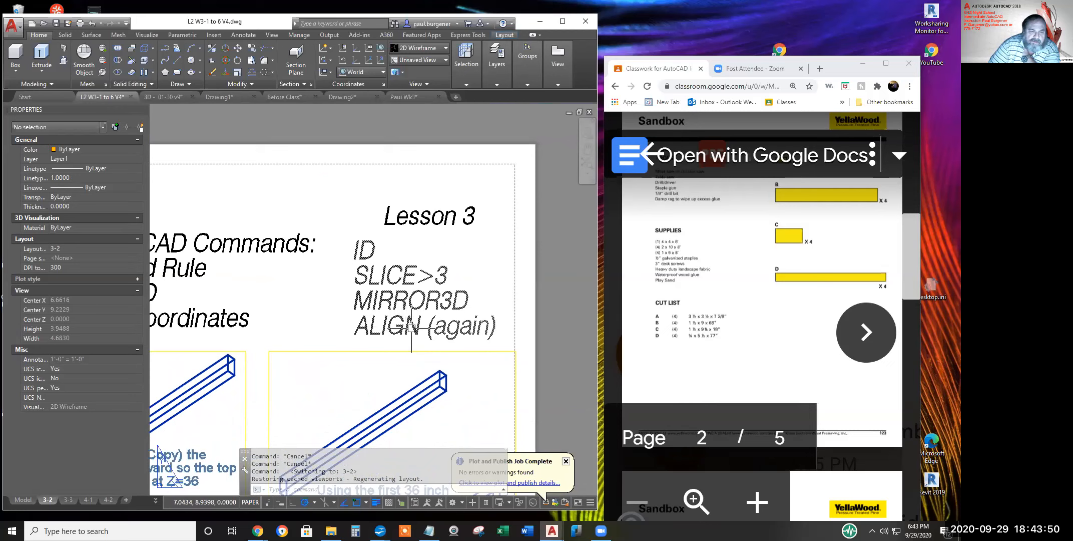
{"action": "scroll", "coordinate": [412, 330], "scroll_direction": "down", "scroll_amount": 4}
{"action": "middle_click_drag", "start_coordinate": [387, 352], "coordinate": [438, 226]}
{"action": "scroll", "coordinate": [420, 283], "scroll_direction": "down", "scroll_amount": 1}
{"action": "middle_click_drag", "start_coordinate": [420, 283], "coordinate": [370, 237]}
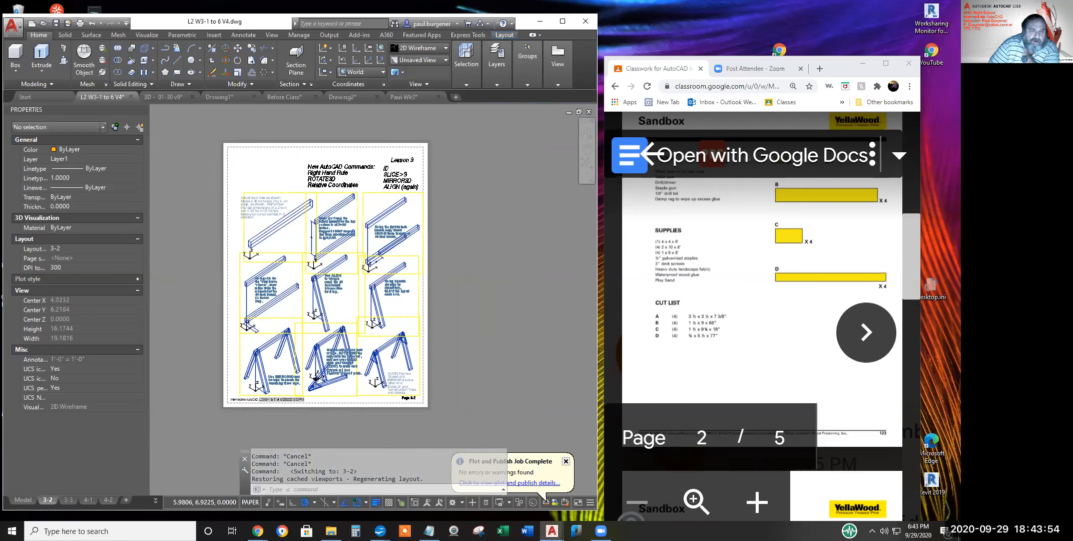
Check the wood models on layout 3-3 and return to the Week 3 sandbox drawing
{"action": "left_click", "coordinate": [69, 499]}
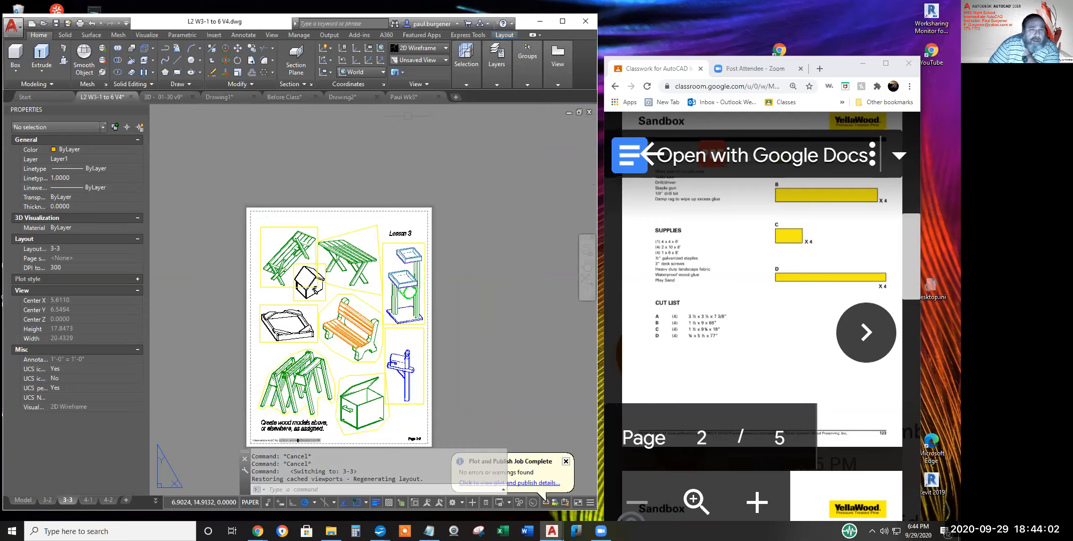
{"action": "left_click", "coordinate": [408, 95]}
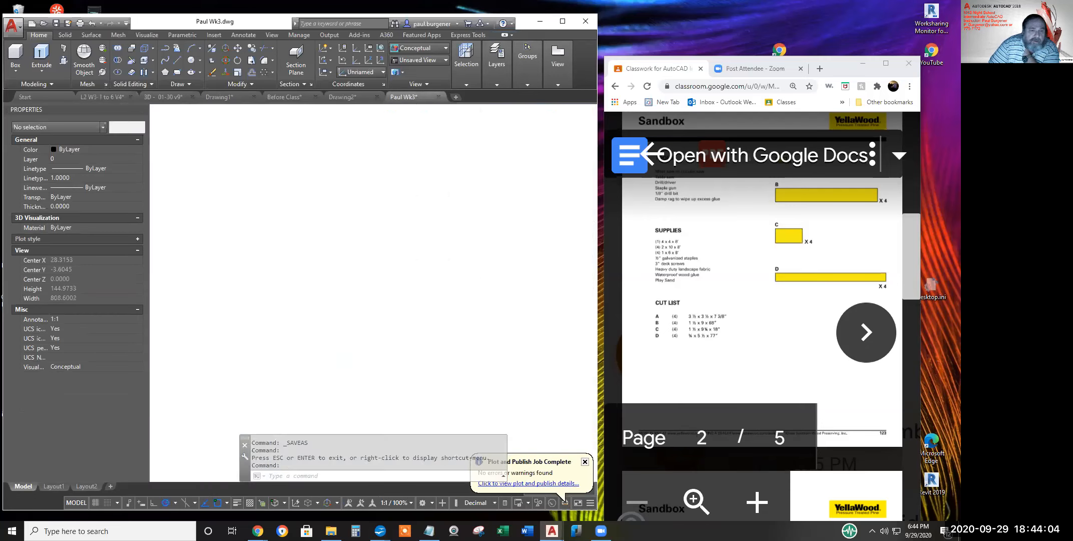
{"action": "scroll", "coordinate": [401, 283], "scroll_direction": "up", "scroll_amount": 4}
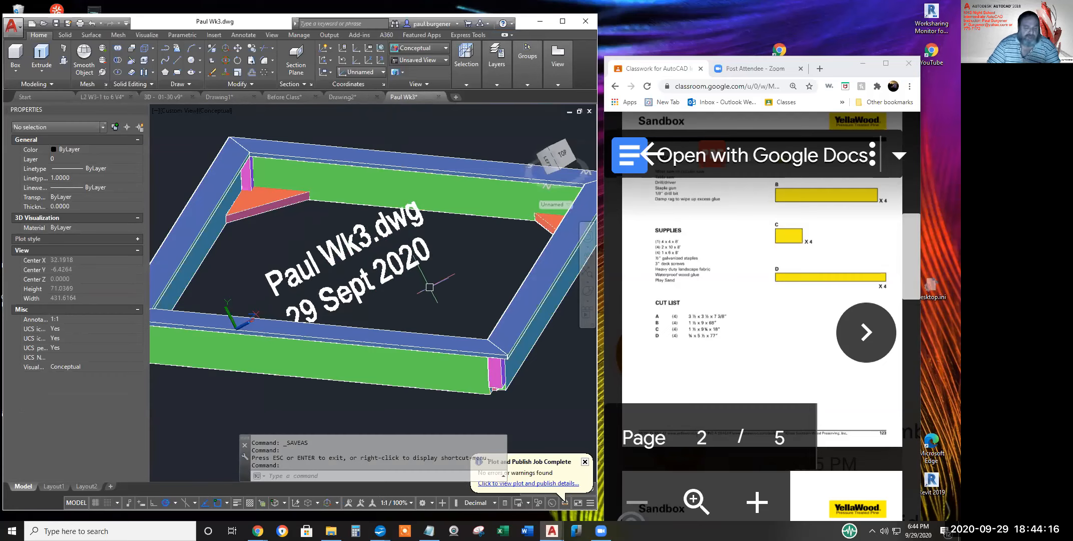
Align the UCS to the file name and date text inside the sandbox, using the UCS command's Object option
{"action": "type", "text": "Ucvs"}
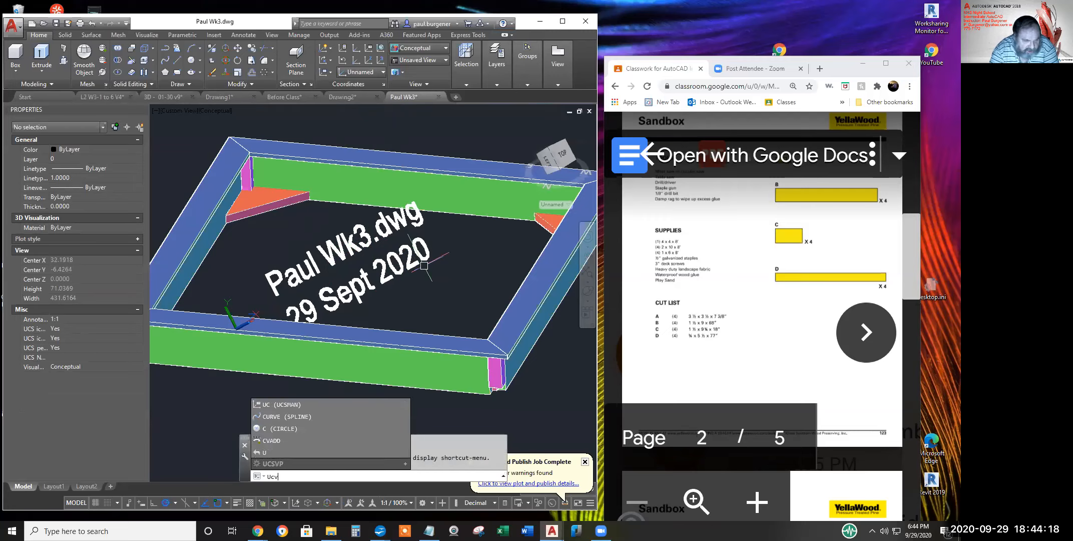
{"action": "key", "text": "BackSpace"}
{"action": "key", "text": "BackSpace"}
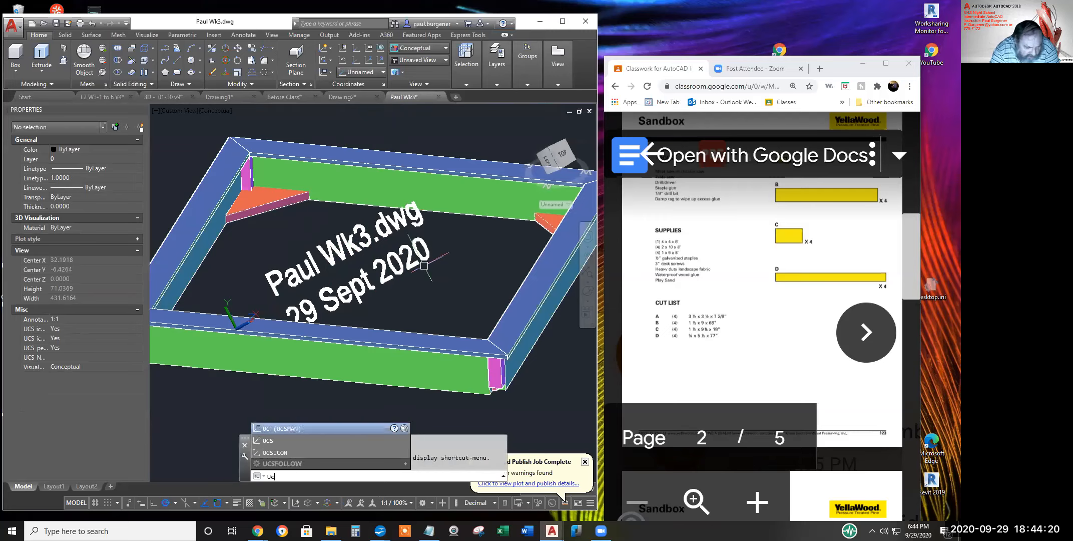
{"action": "type", "text": "s"}
{"action": "key", "text": "Return"}
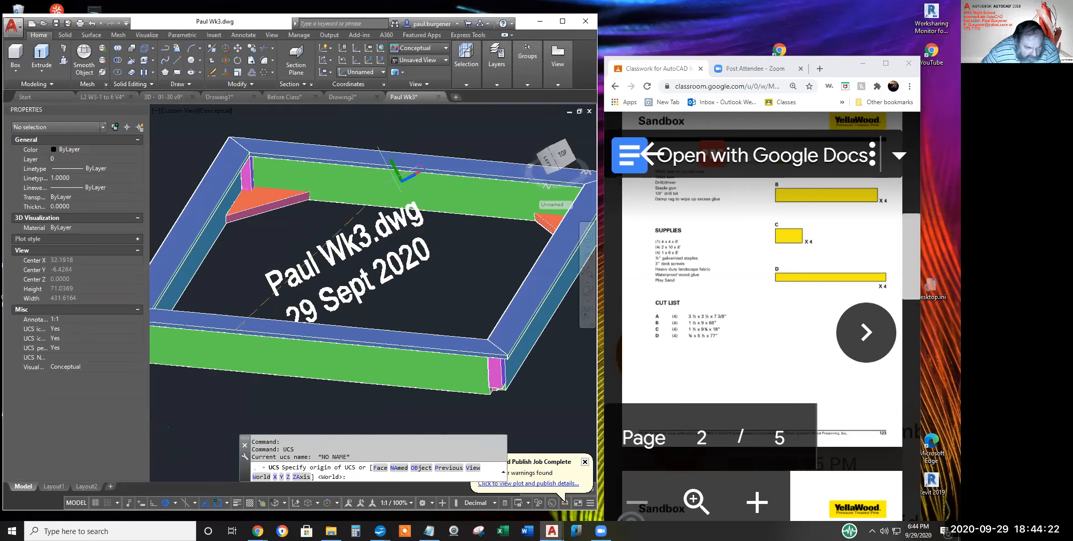
{"action": "left_click", "coordinate": [422, 468]}
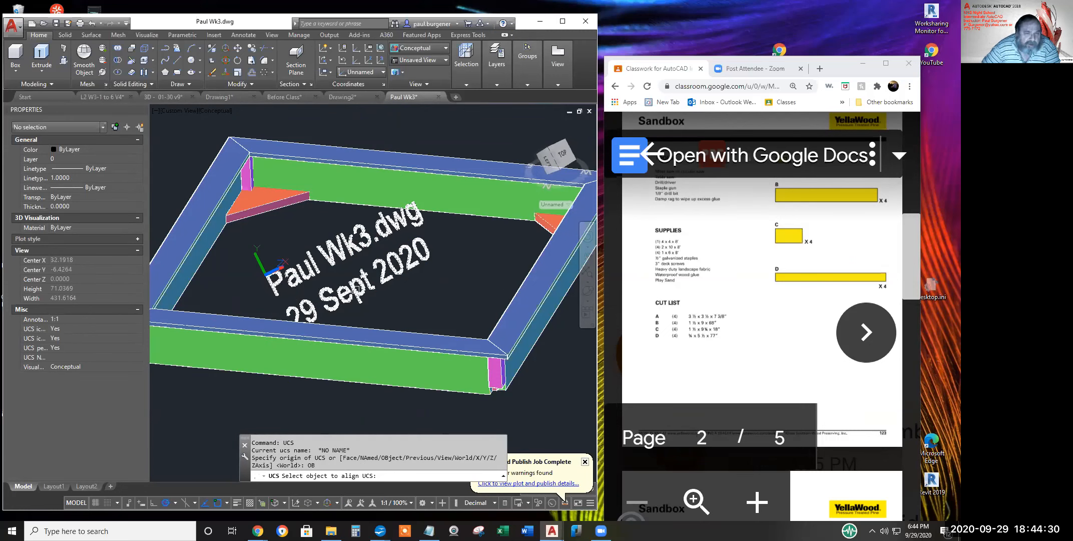
{"action": "left_click", "coordinate": [346, 270]}
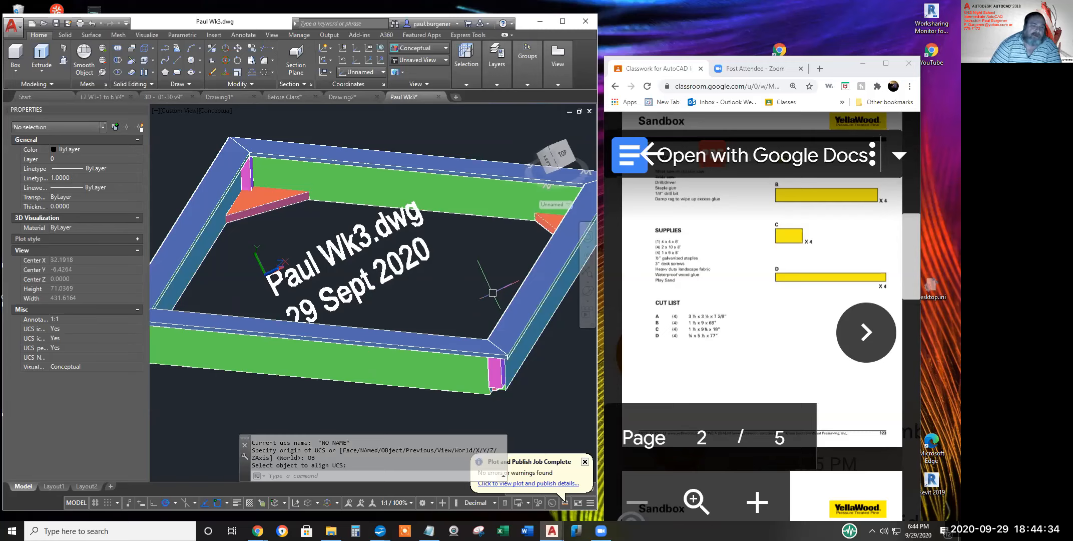
Set the view to the plan of the current UCS and frame the whole sandbox with its label
{"action": "type", "text": "pl"}
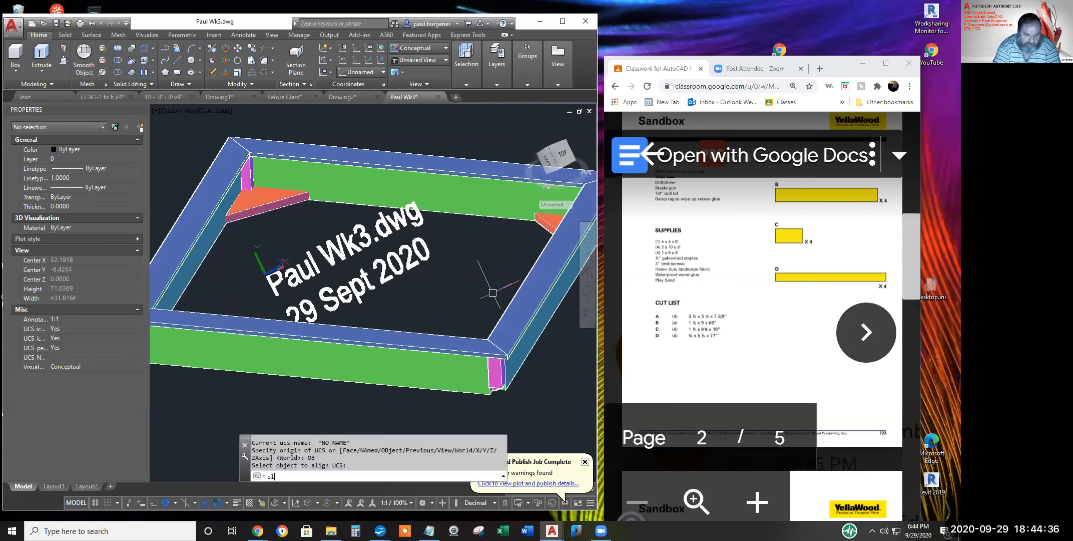
{"action": "type", "text": "an"}
{"action": "key", "text": "Return"}
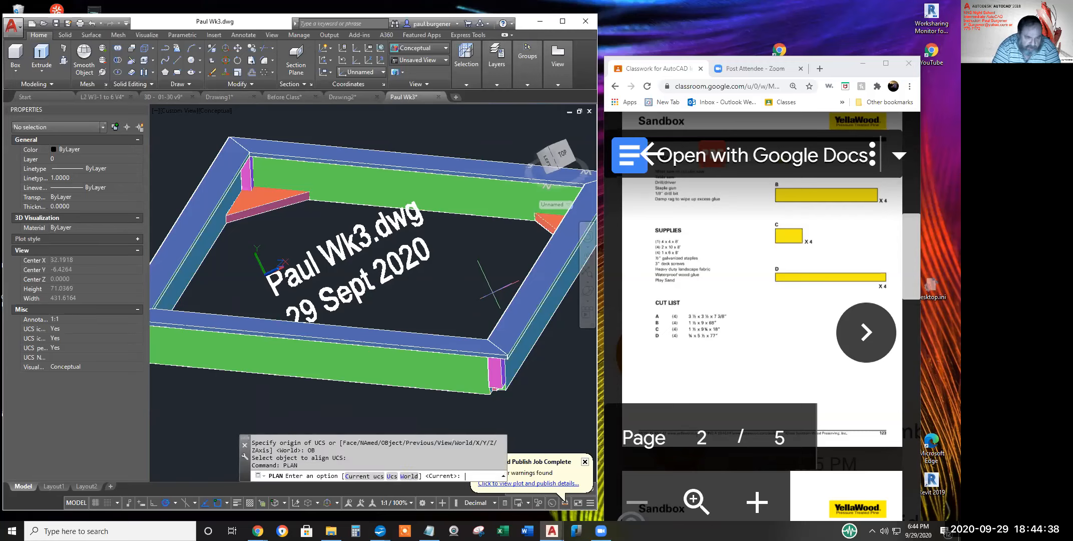
{"action": "key", "text": "Return"}
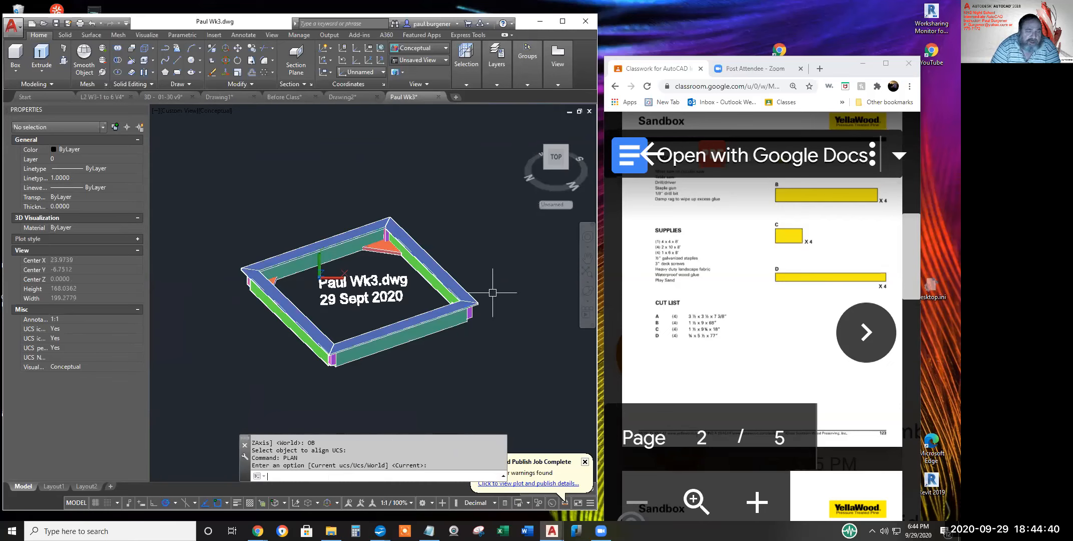
{"action": "scroll", "coordinate": [306, 294], "scroll_direction": "up", "scroll_amount": 2}
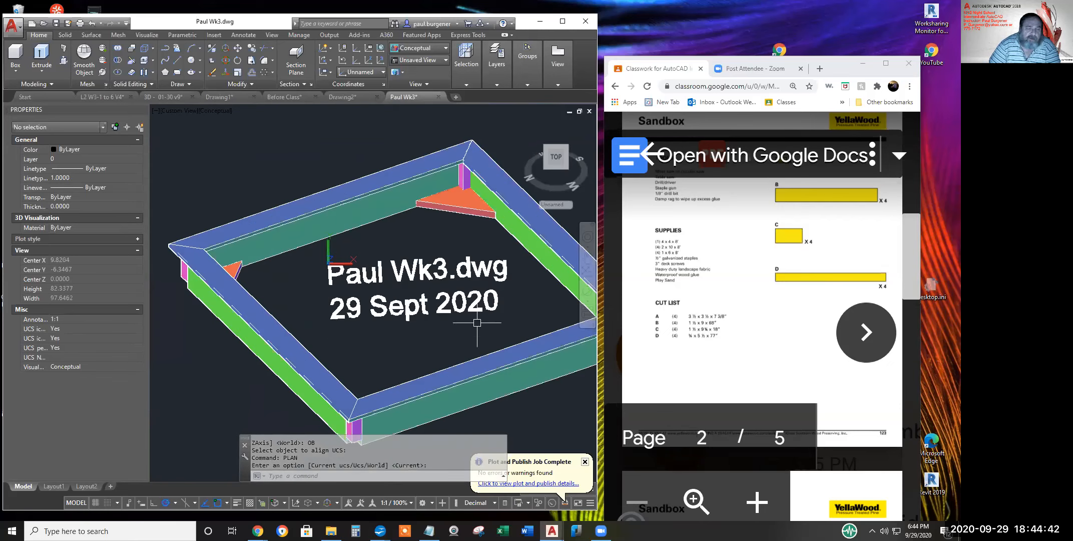
{"action": "middle_click_drag", "start_coordinate": [418, 282], "coordinate": [389, 292]}
{"action": "scroll", "coordinate": [422, 290], "scroll_direction": "down", "scroll_amount": 4}
{"action": "scroll", "coordinate": [382, 294], "scroll_direction": "up", "scroll_amount": 3}
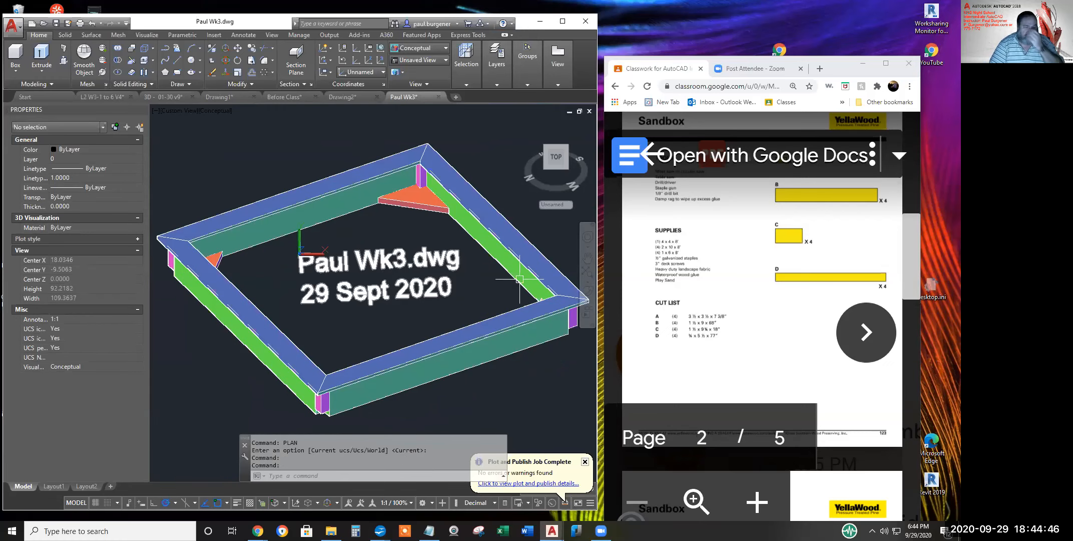